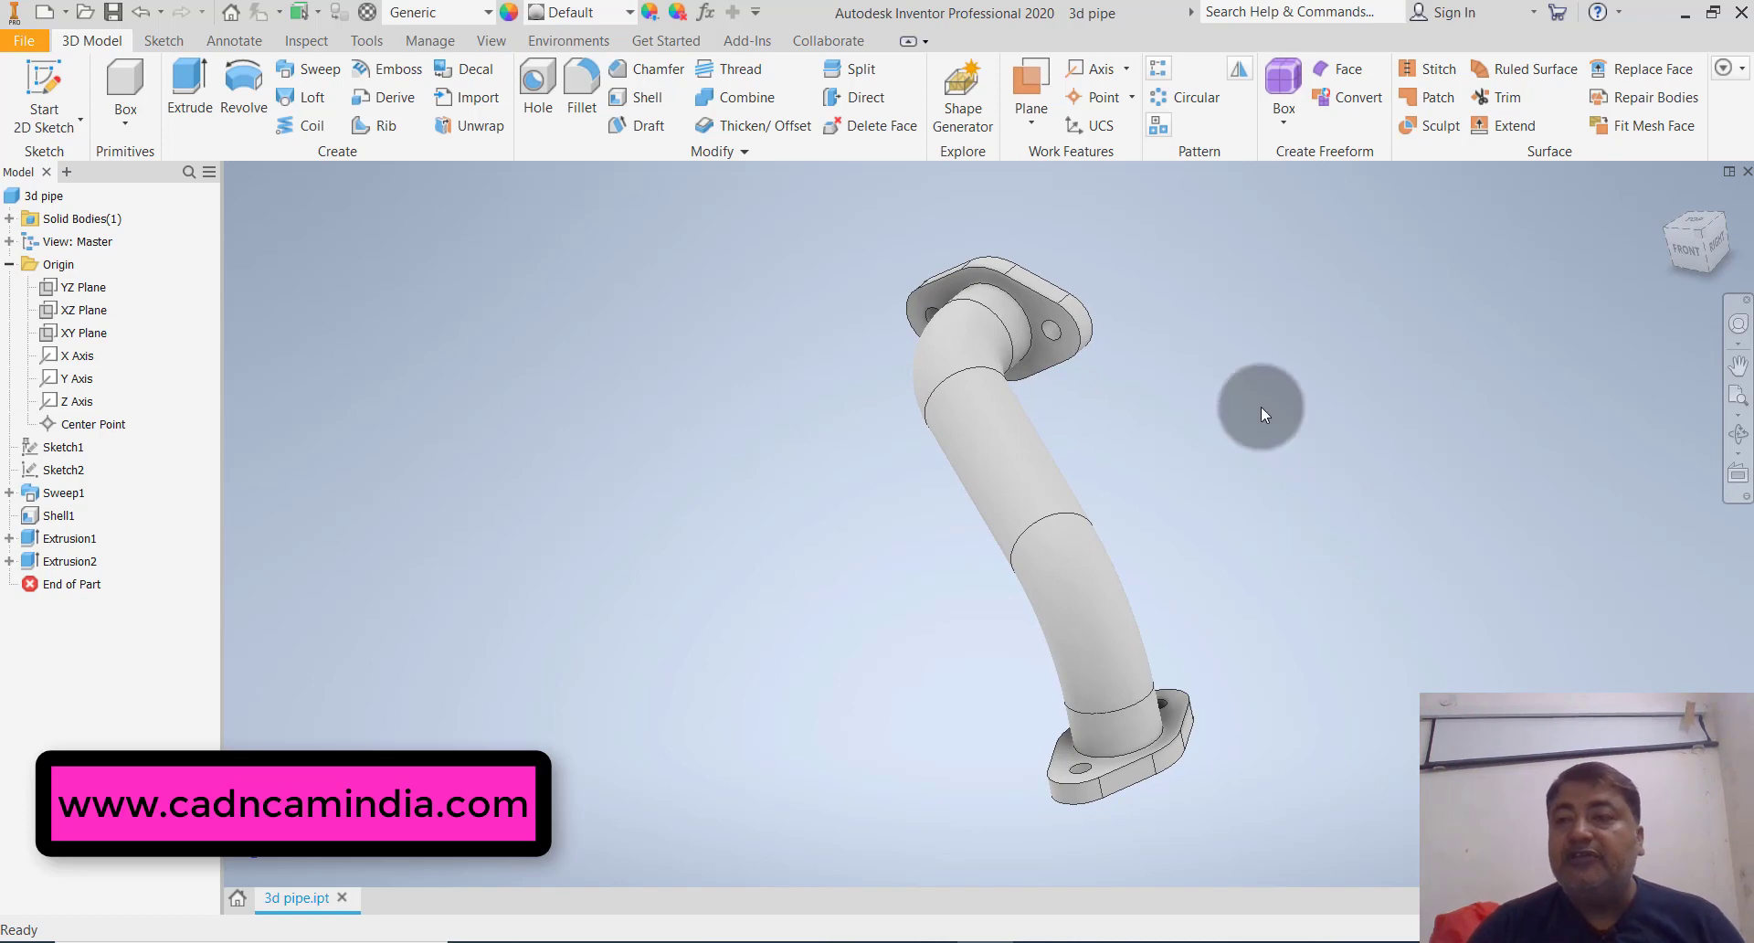
Close the 3d pipe part without saving and create a new part from the metric Standard (mm).ipt template
left_click(1747, 171)
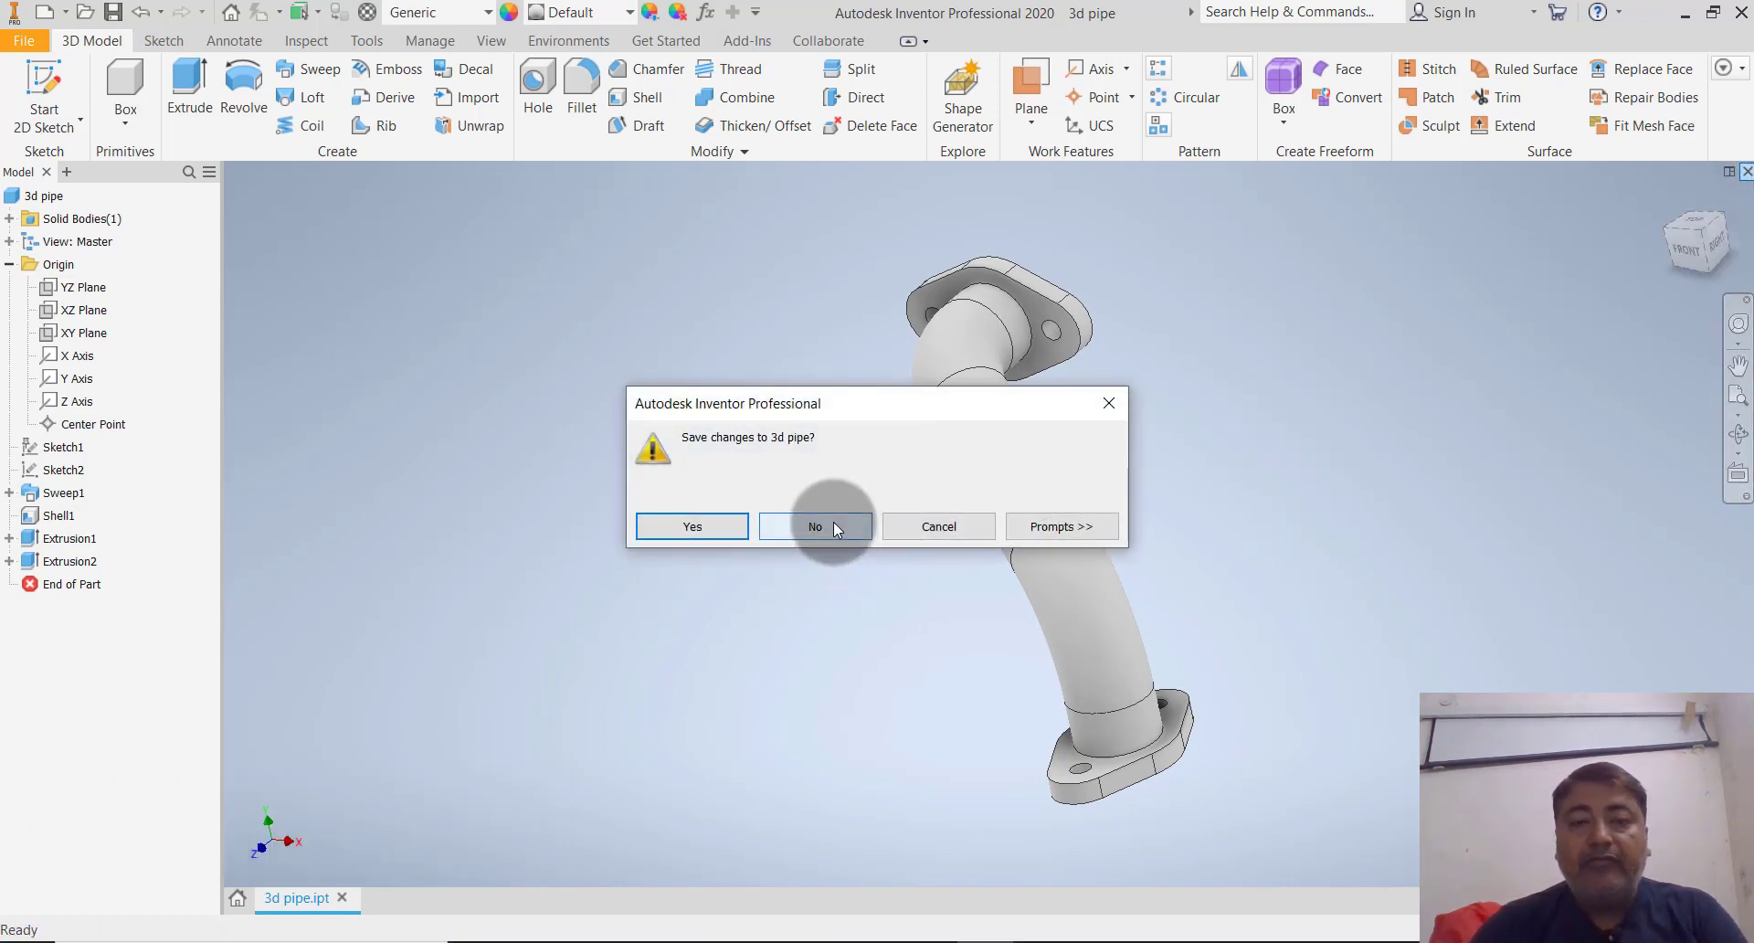
left_click(835, 521)
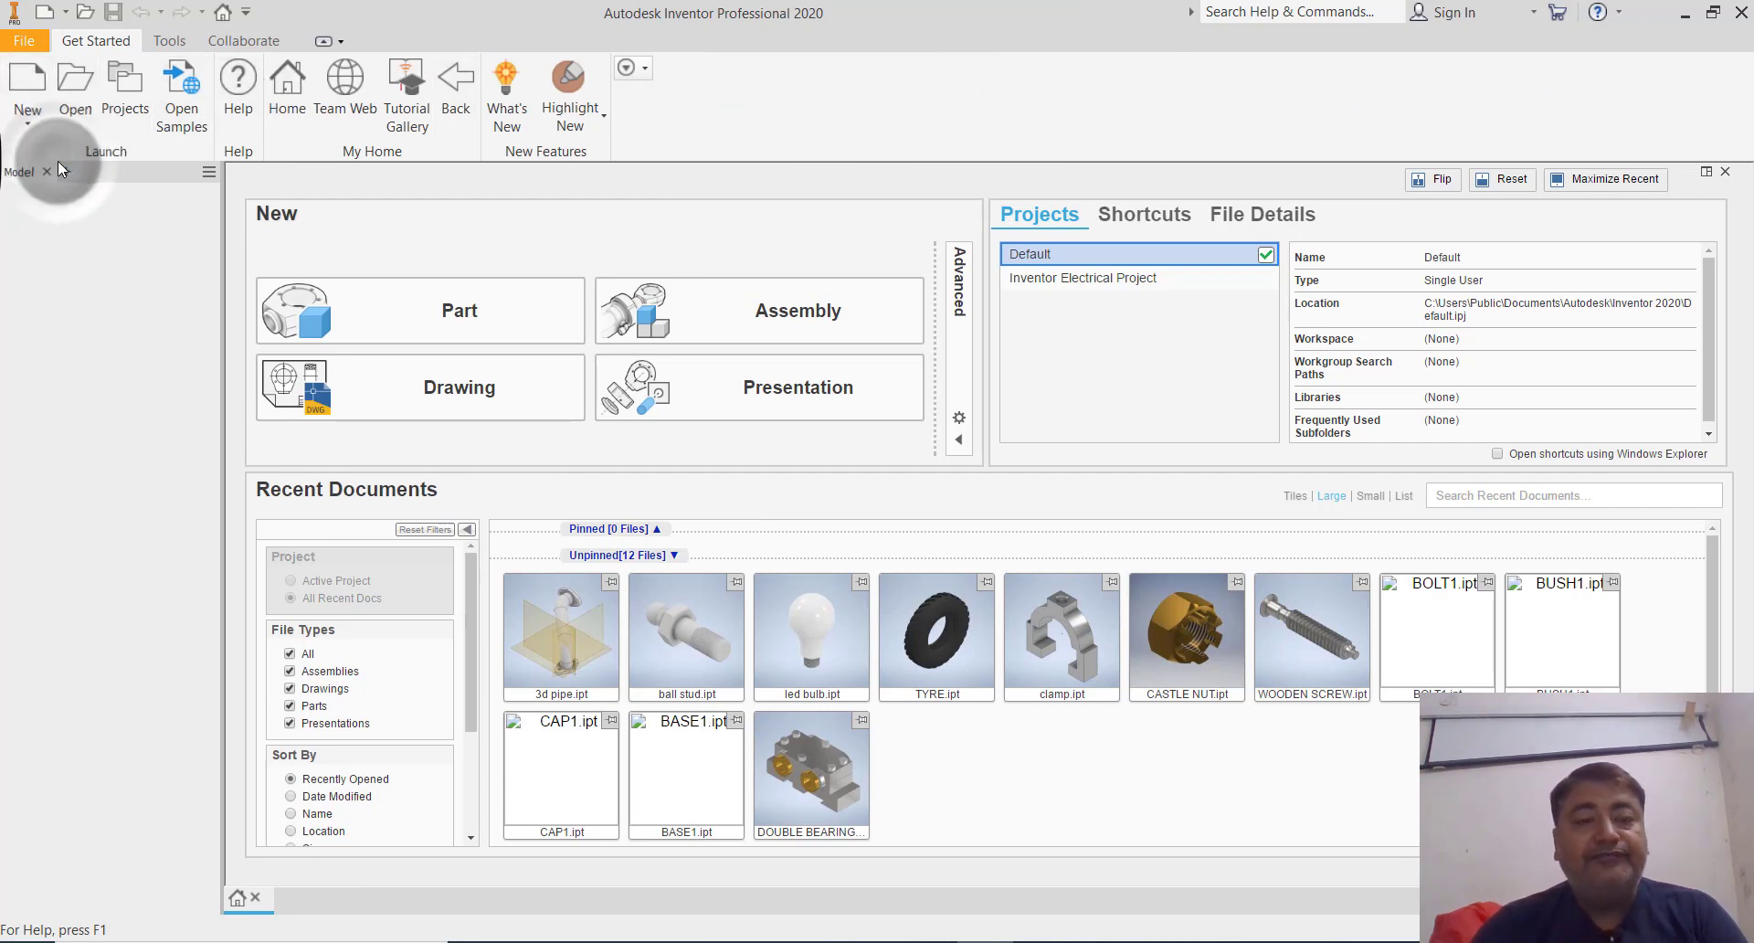
key("ctrl+n")
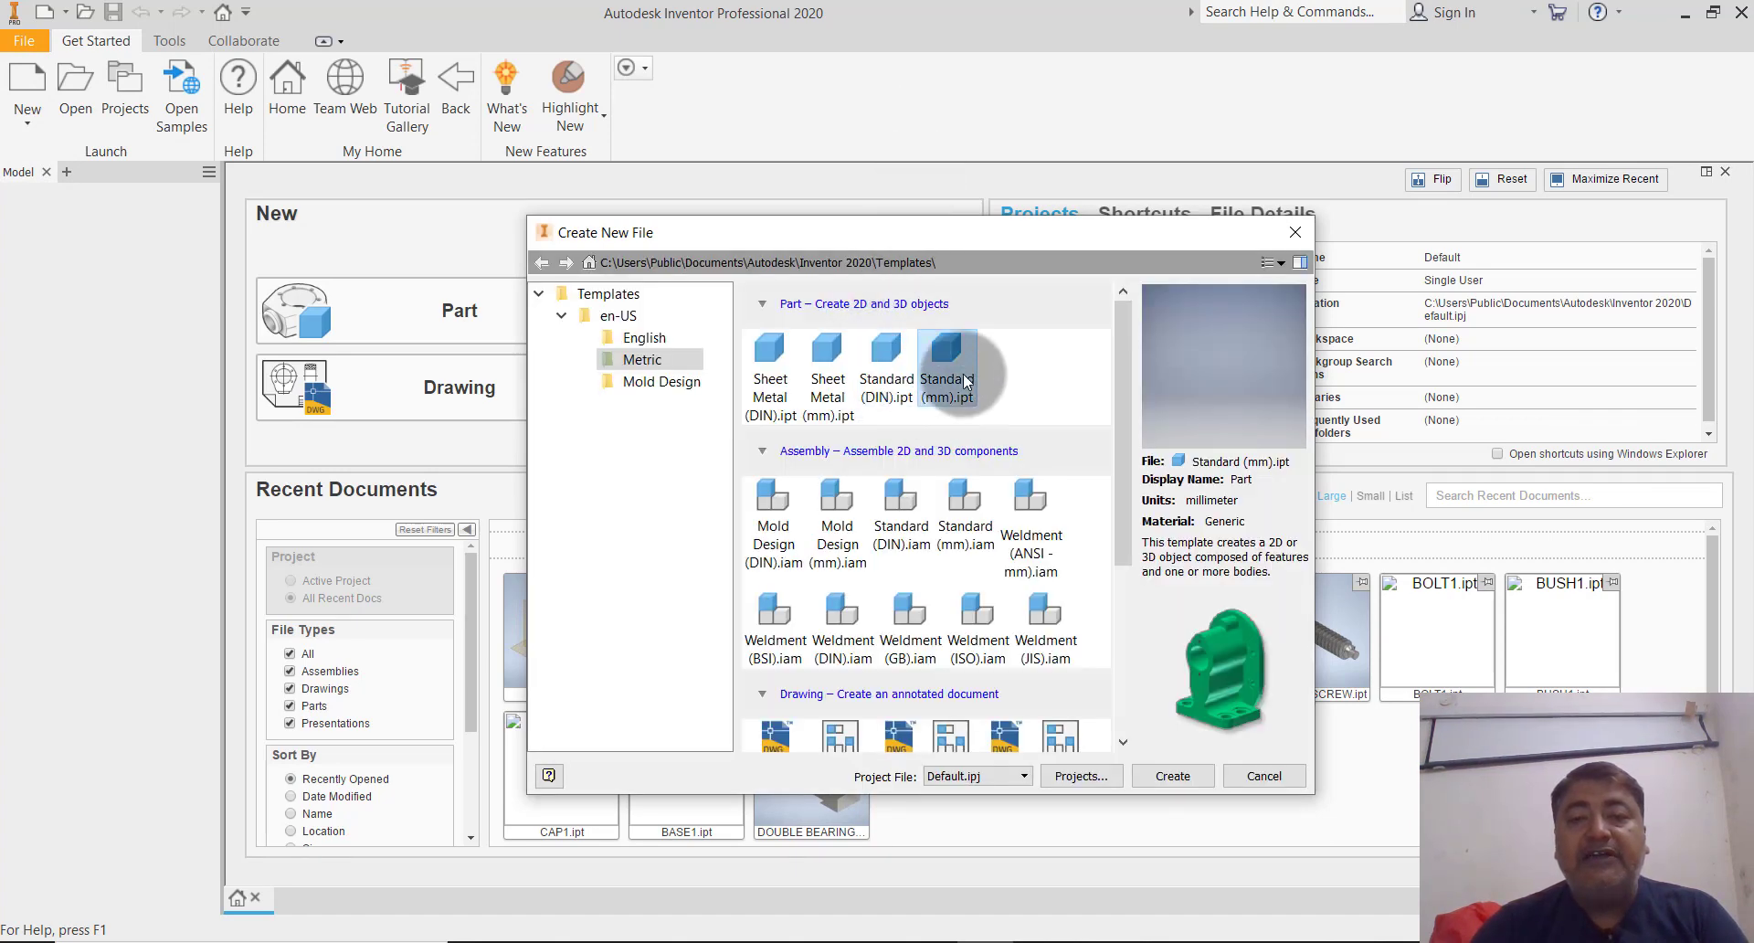
left_click(962, 358)
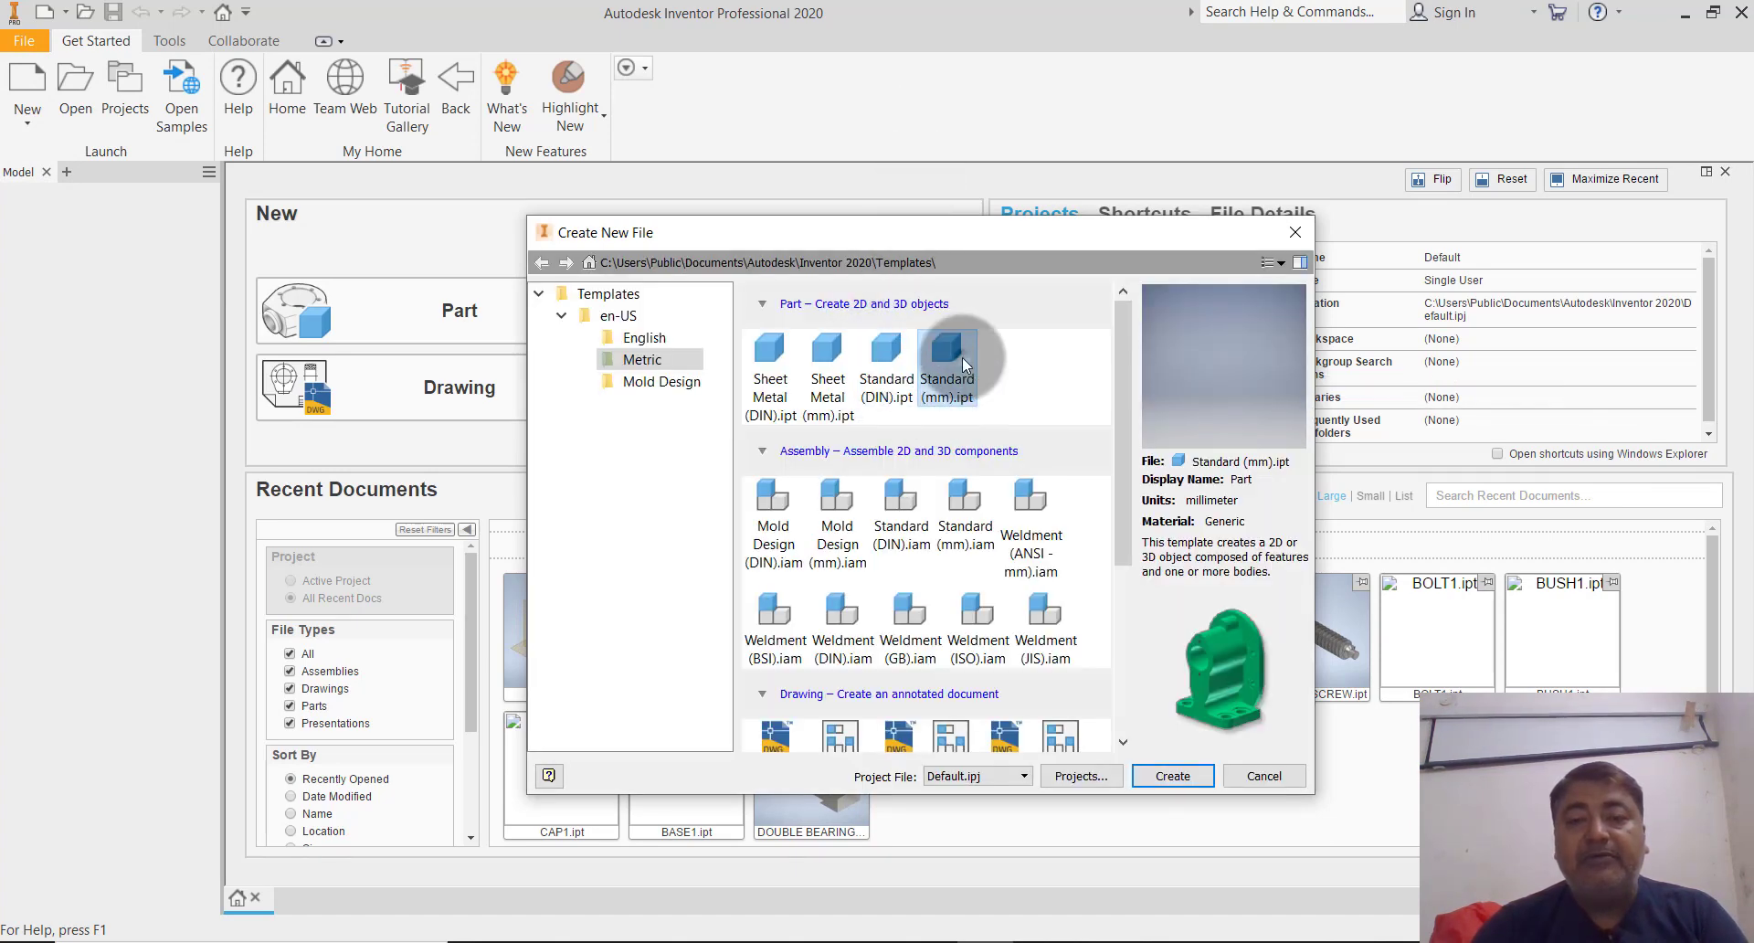
double_click(962, 358)
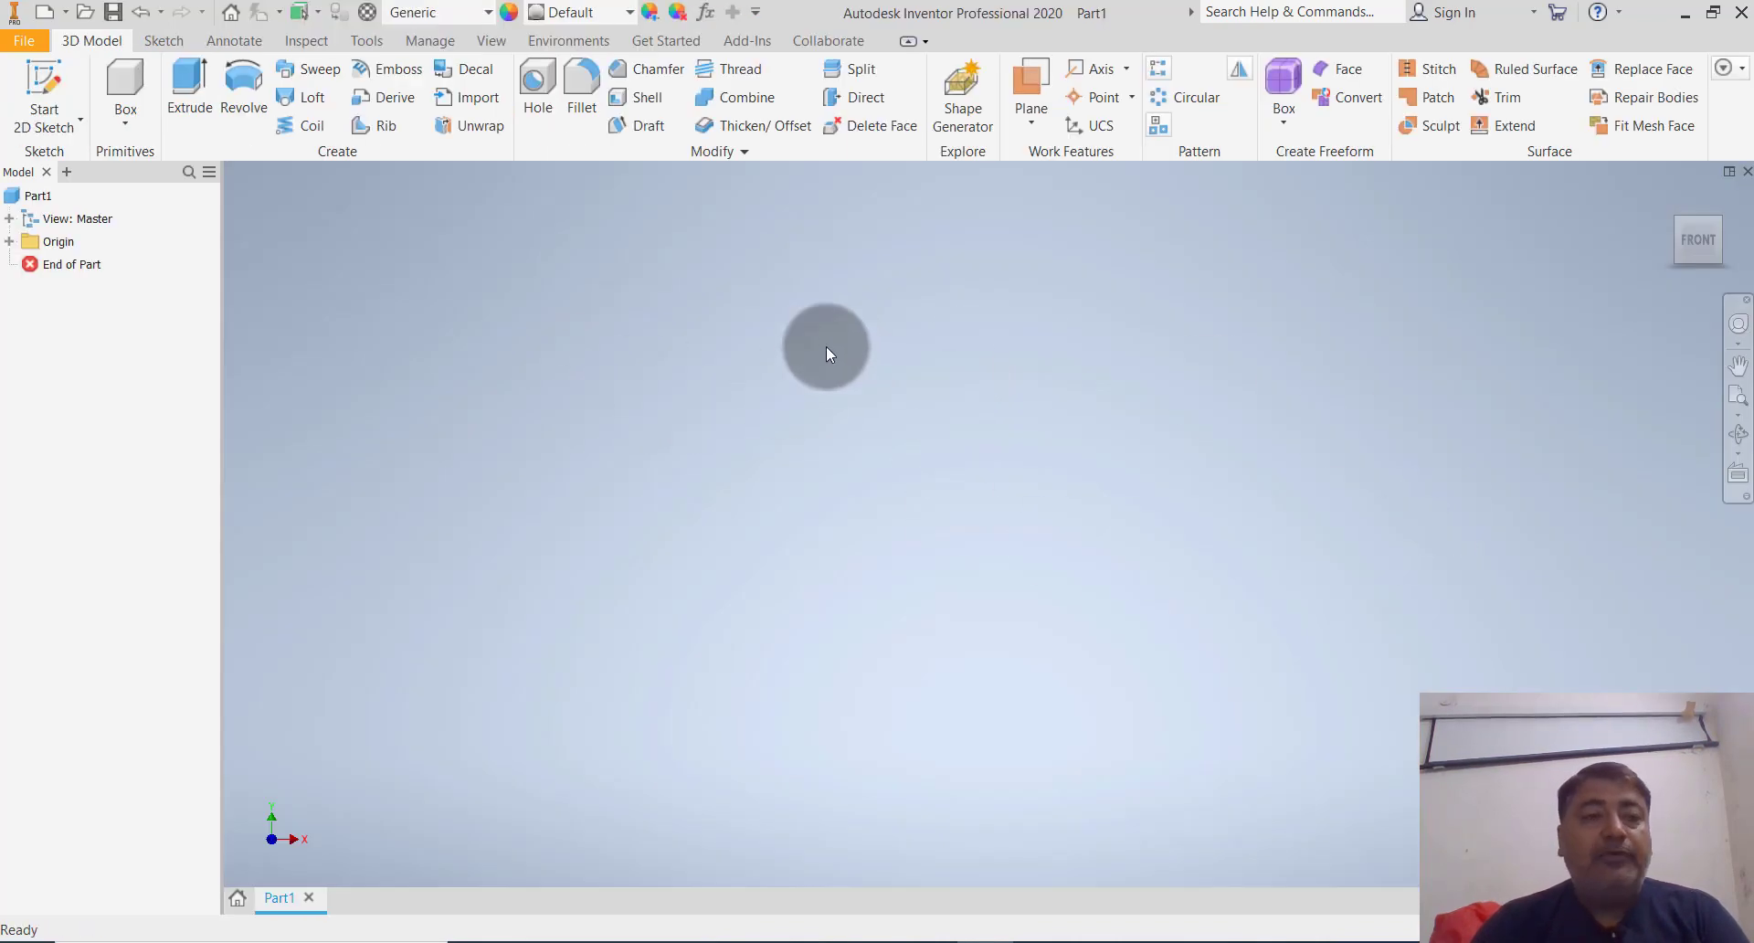
Make the YZ, XZ and XY origin planes visible in the new part
left_click(9, 241)
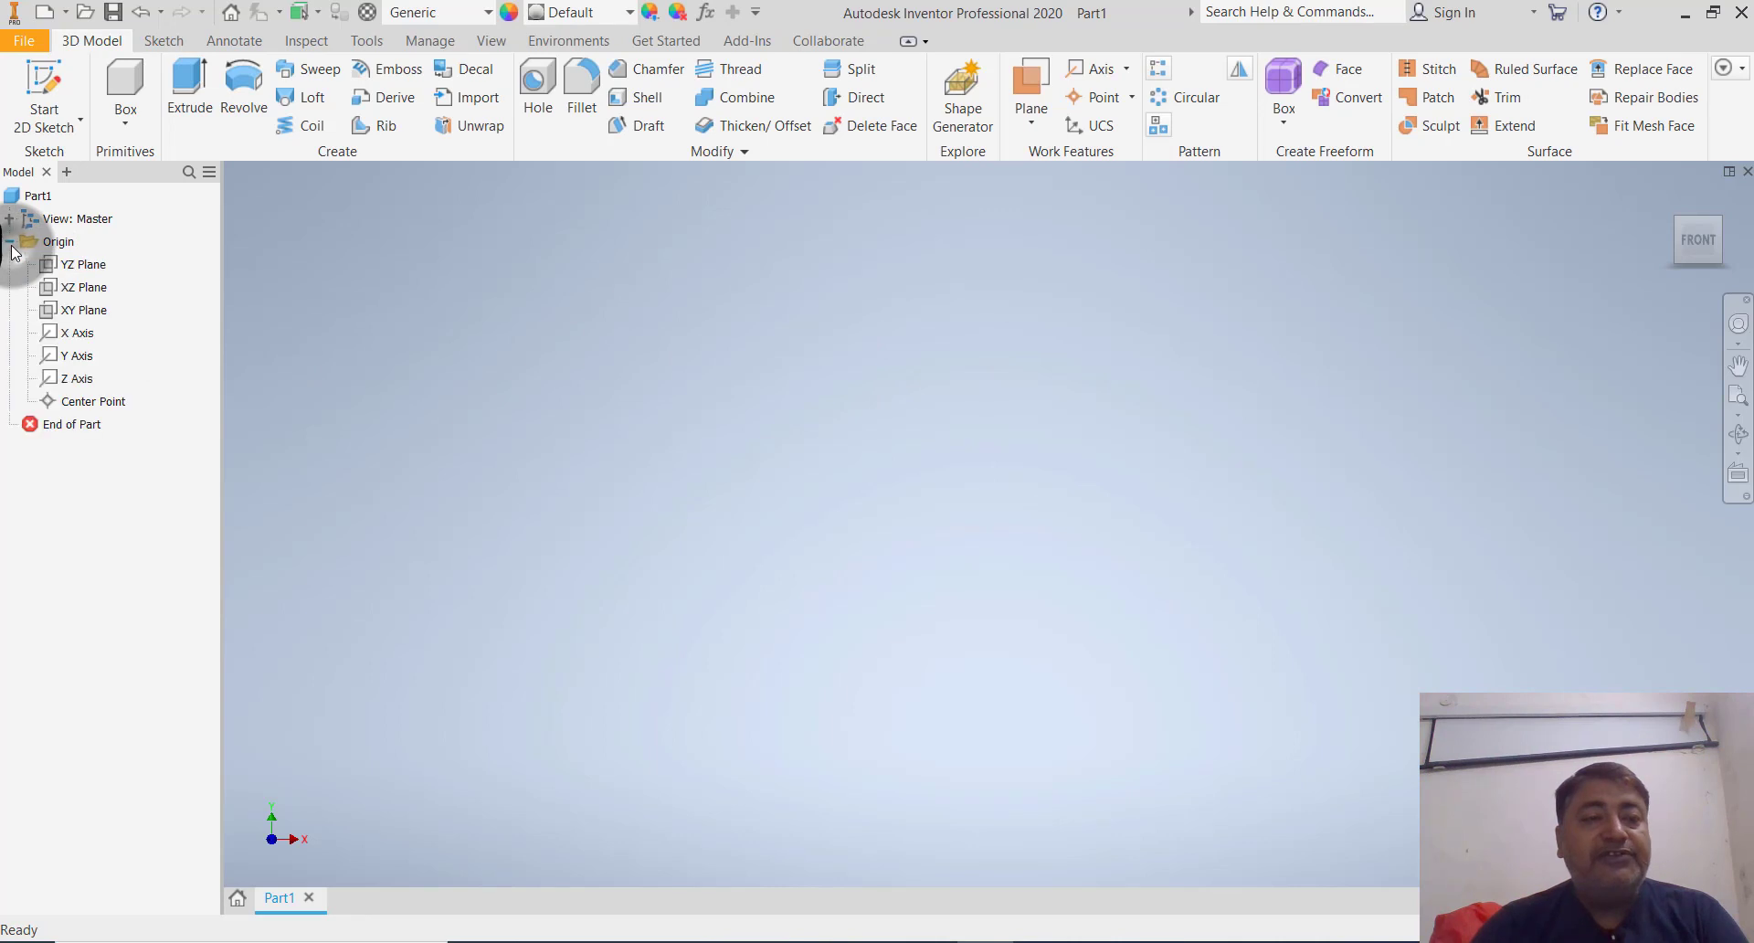
left_click(91, 265)
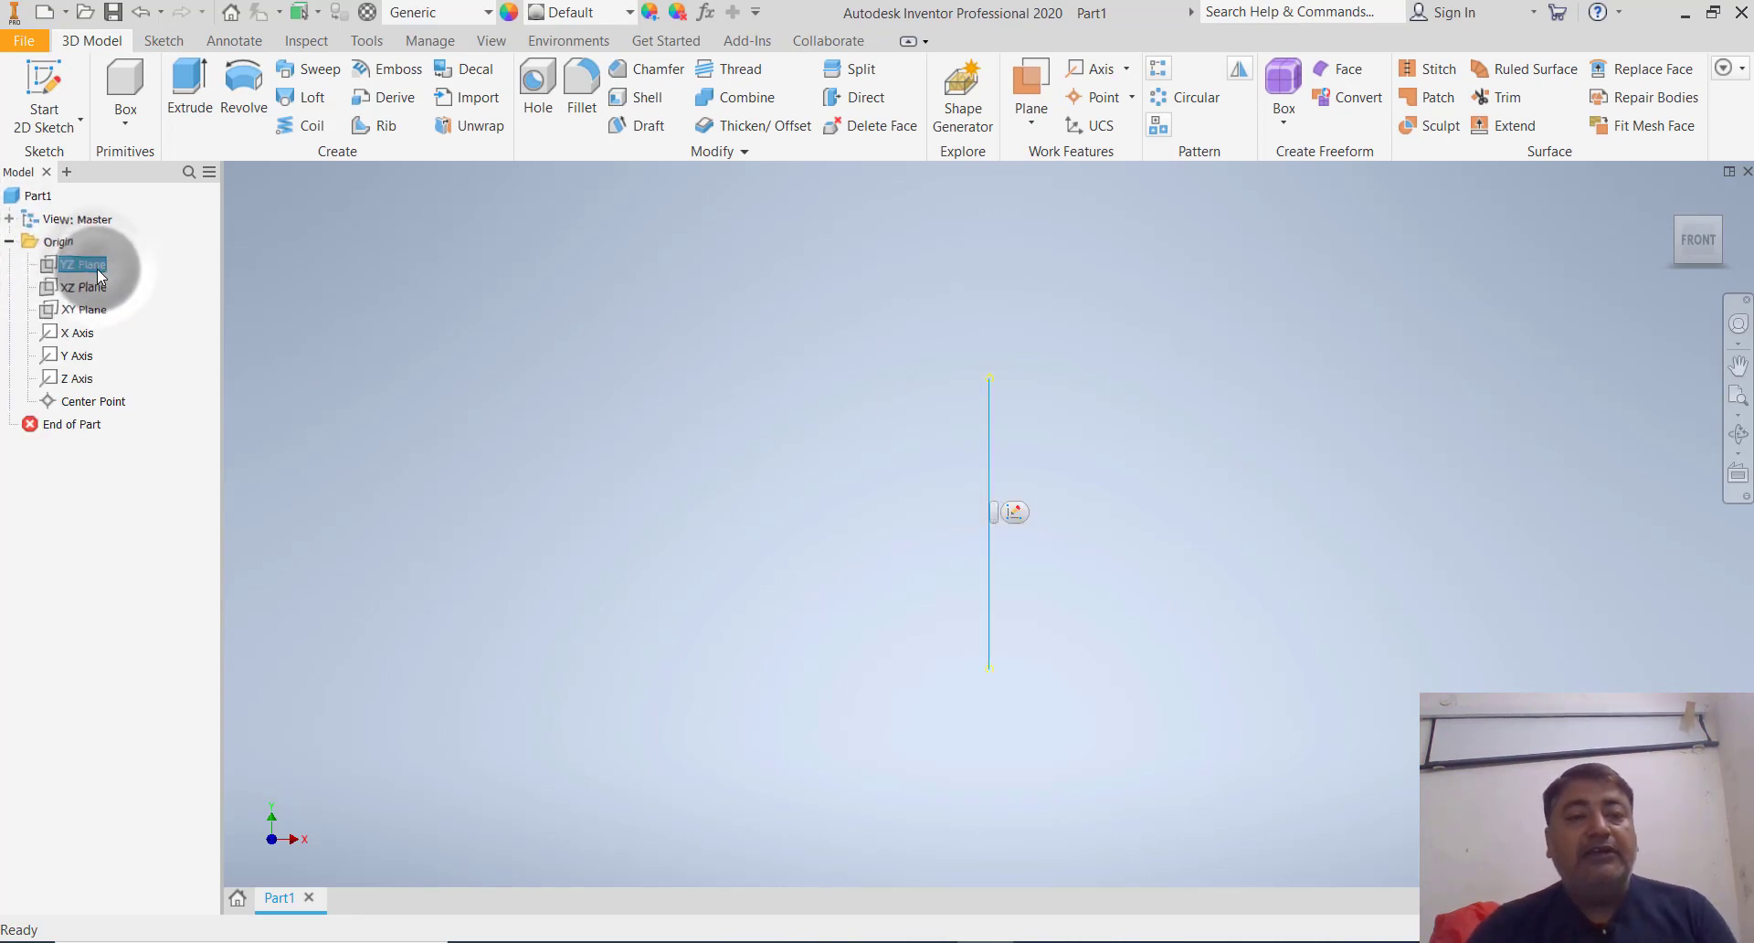
left_click(100, 290, "ctrl")
left_click(96, 312, "ctrl")
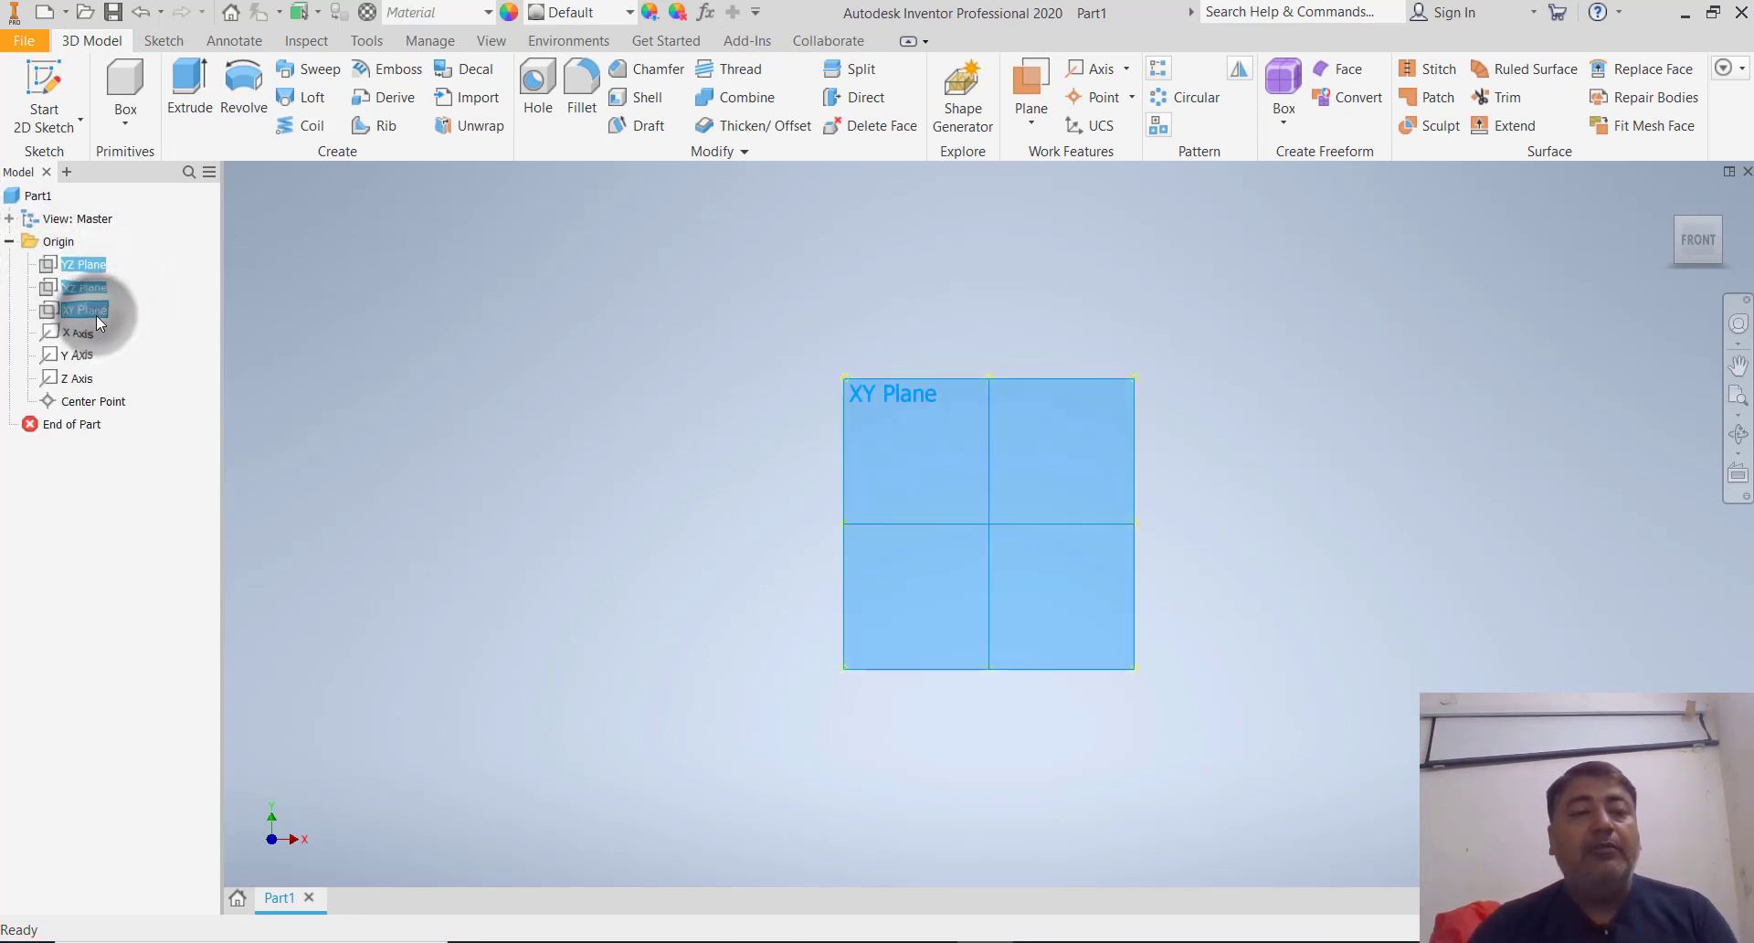
right_click(97, 316)
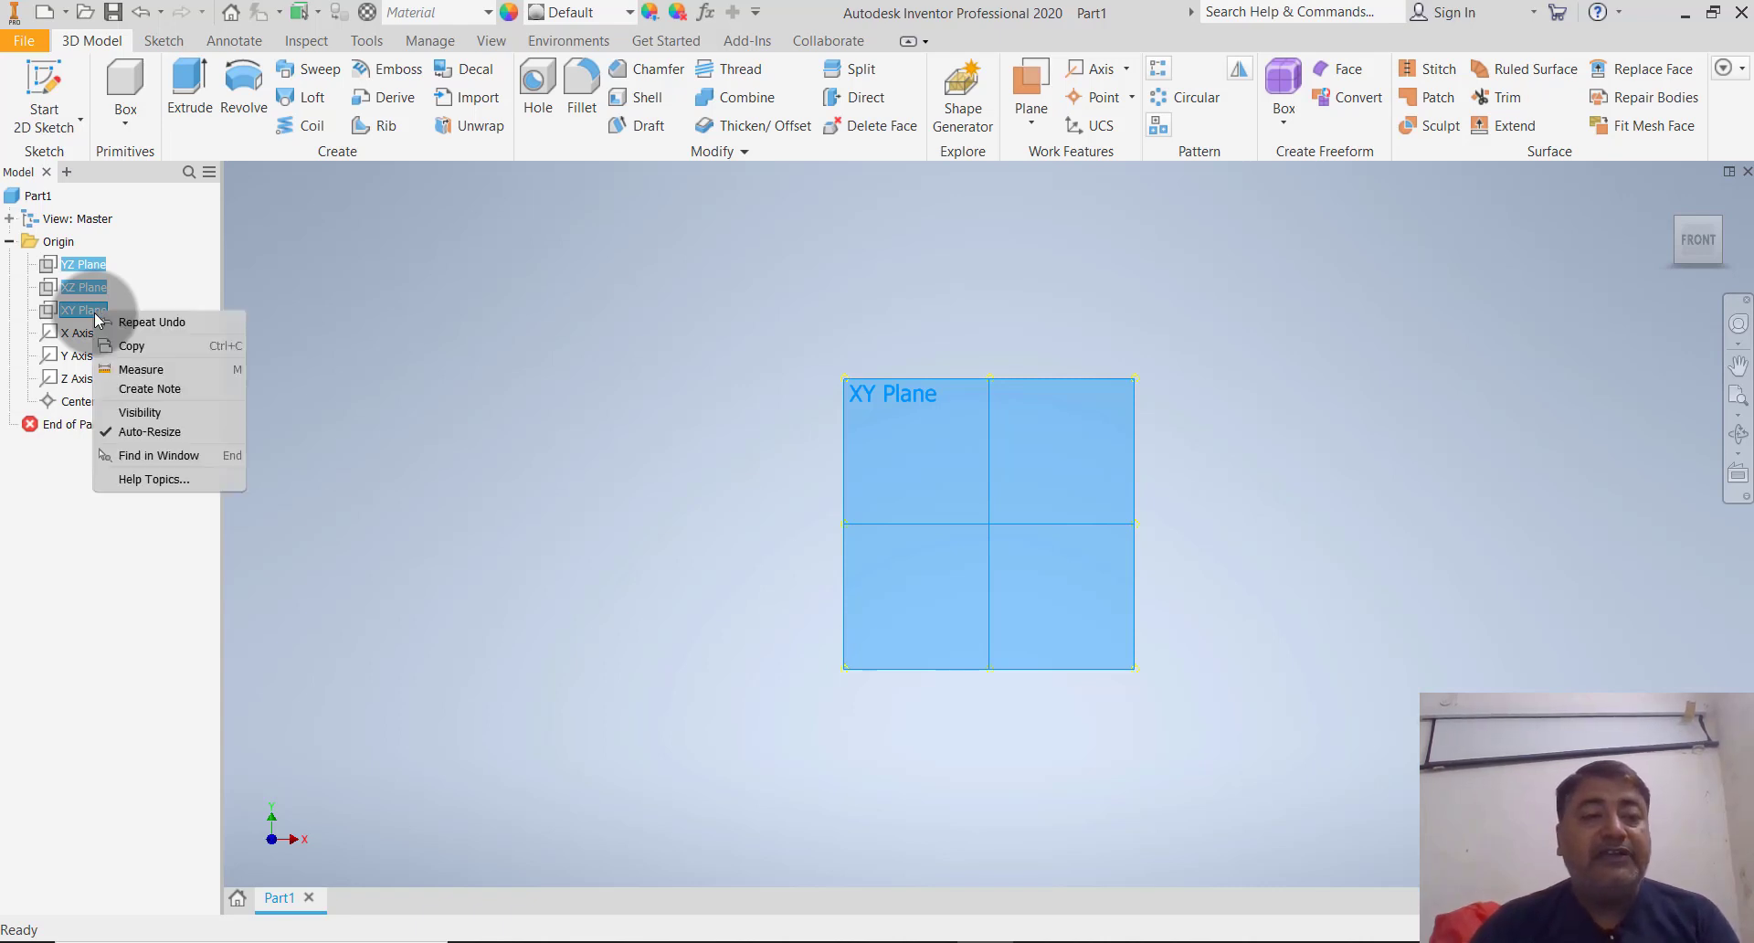
left_click(162, 413)
left_click(613, 433)
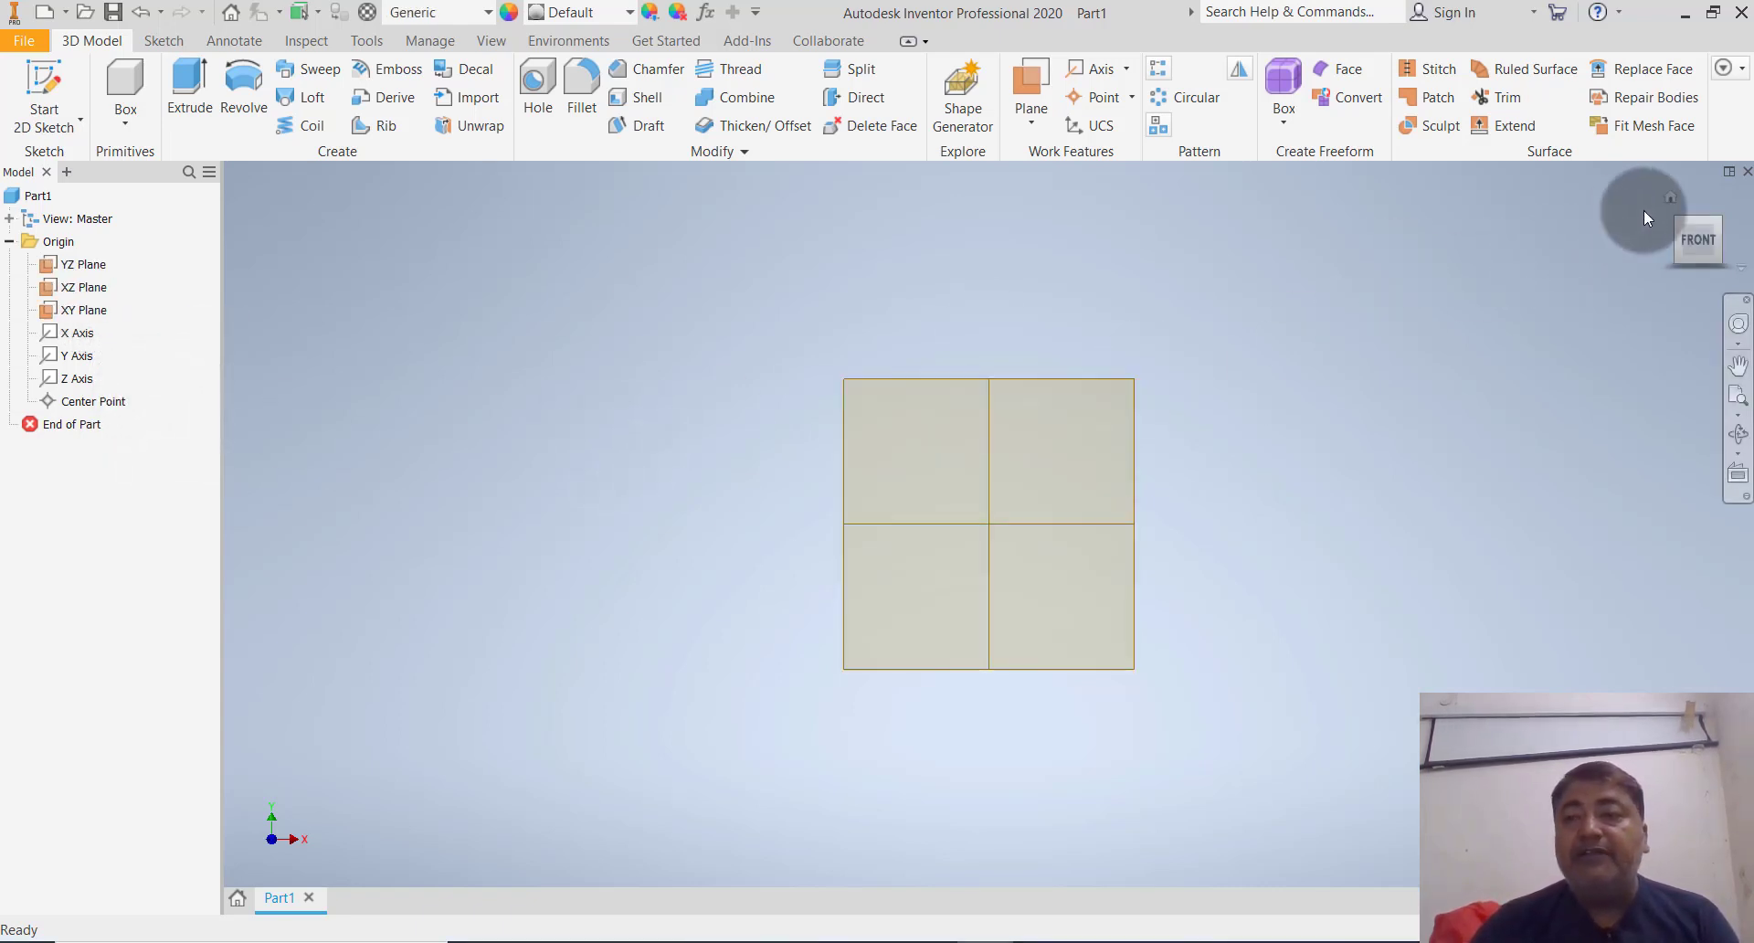
Create a 2D sketch on the XY plane
left_click(1669, 200)
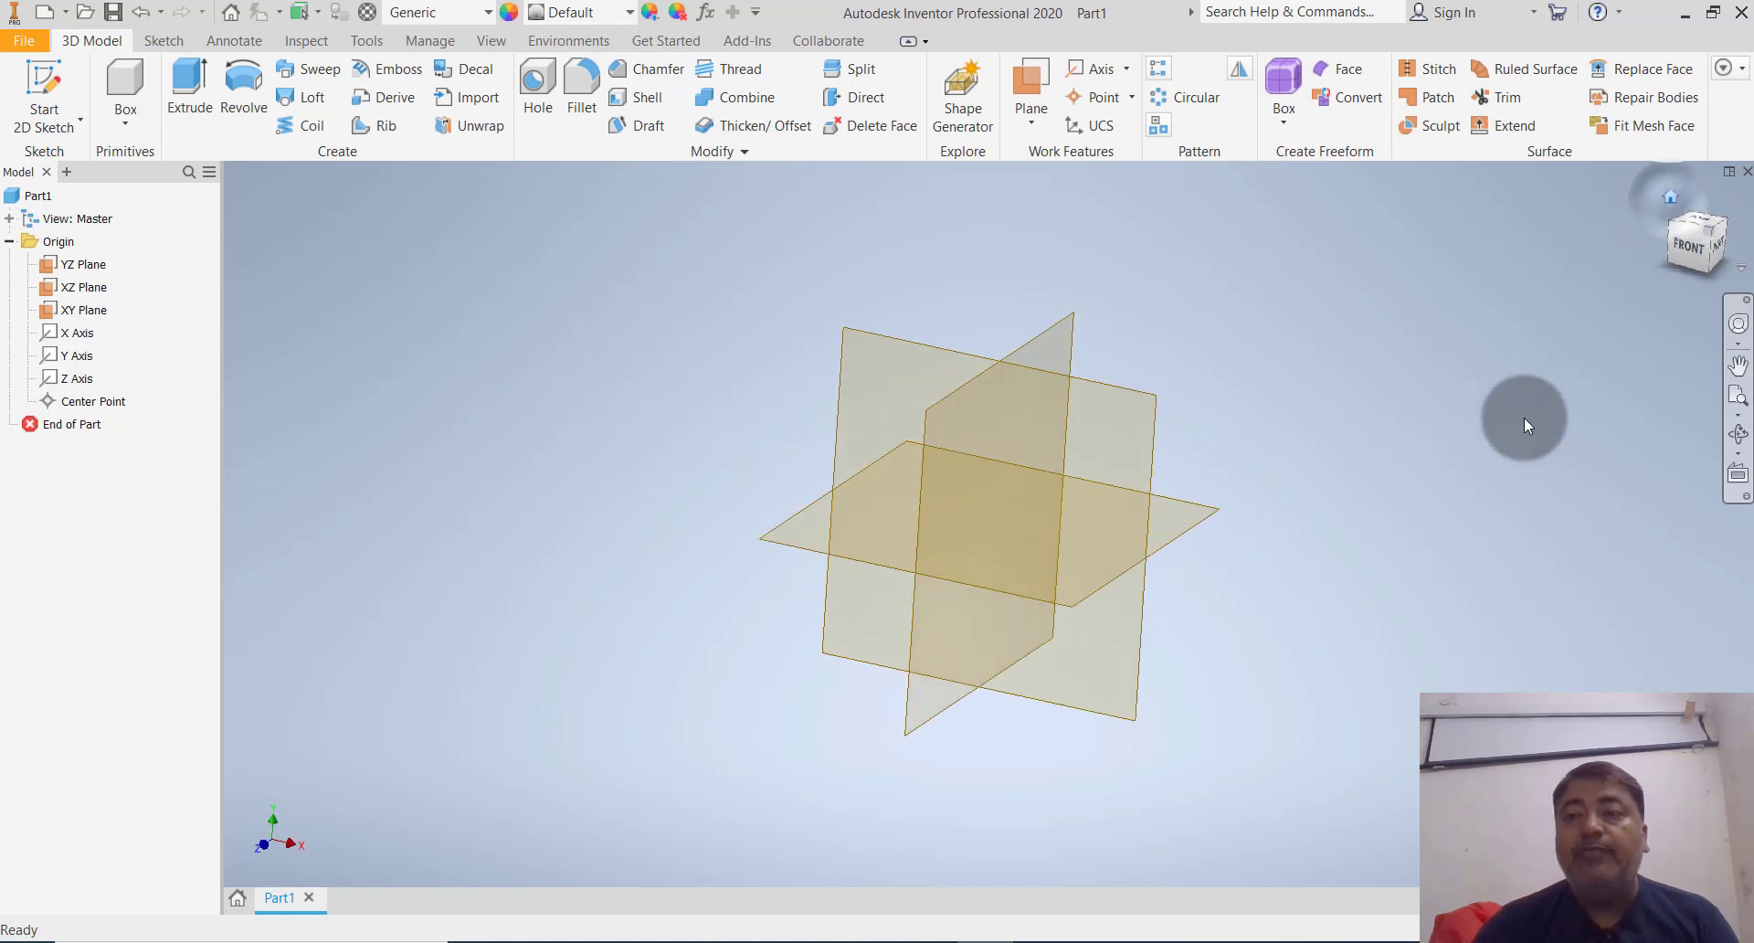
key("F2")
left_click_drag(1456, 446, 1452, 520)
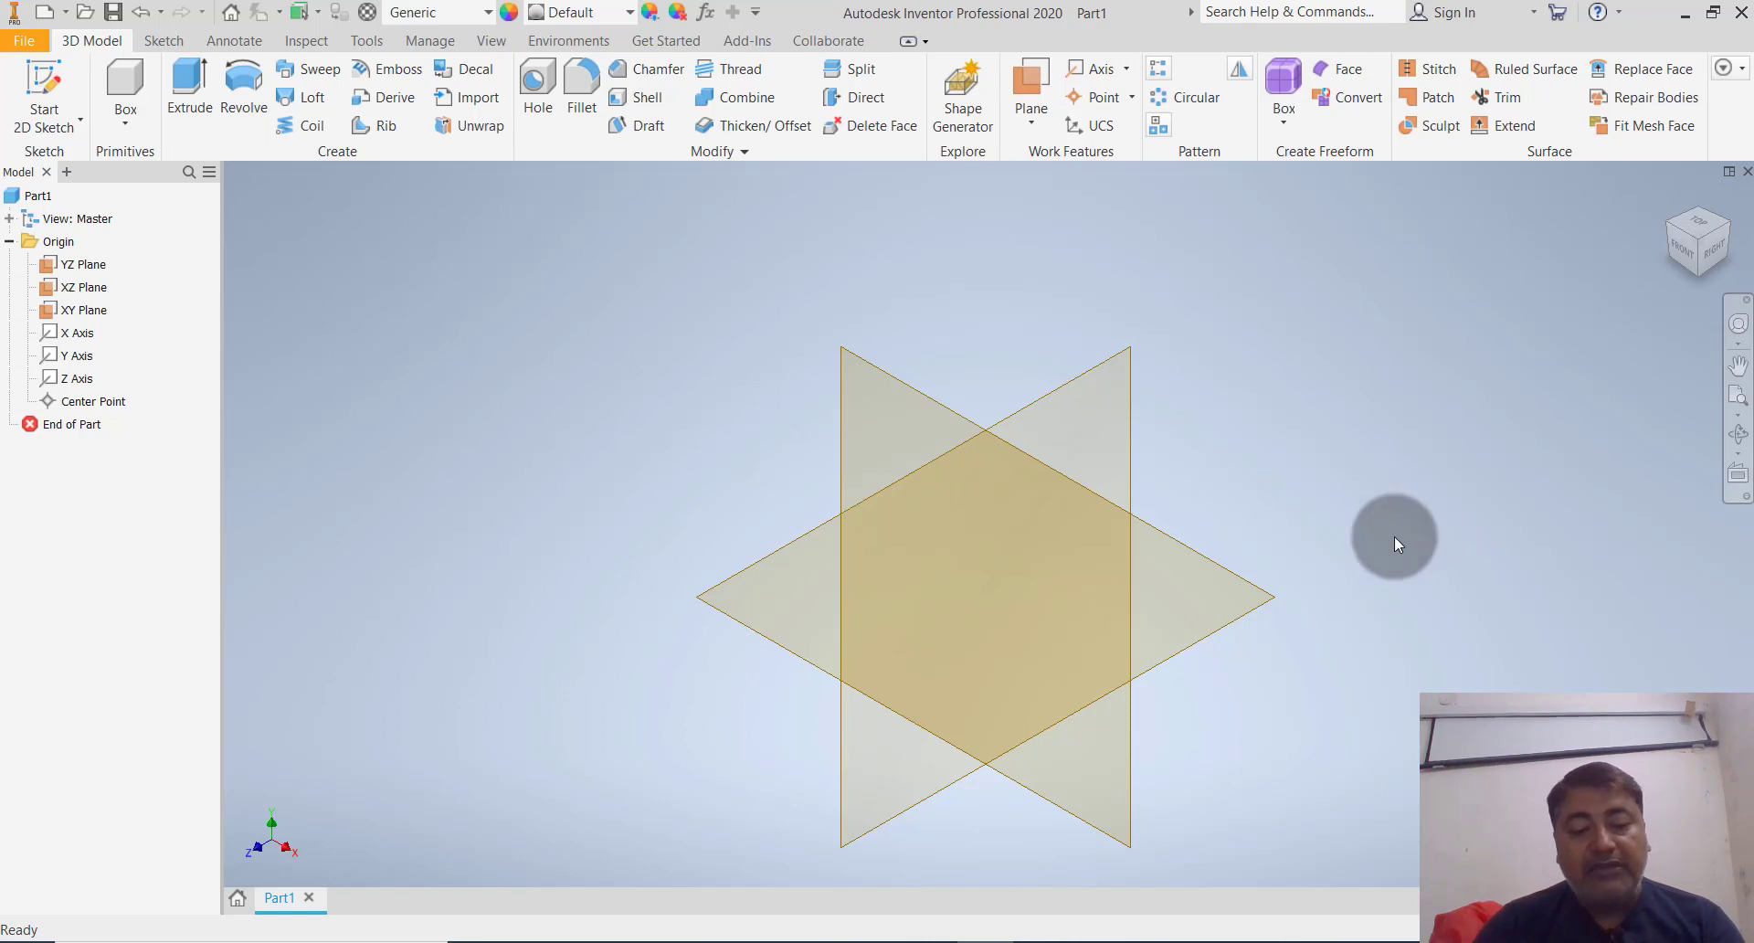
key("F4")
left_click_drag(1371, 536, 1413, 521)
key("Escape")
middle_click_drag(1406, 517, 1400, 474)
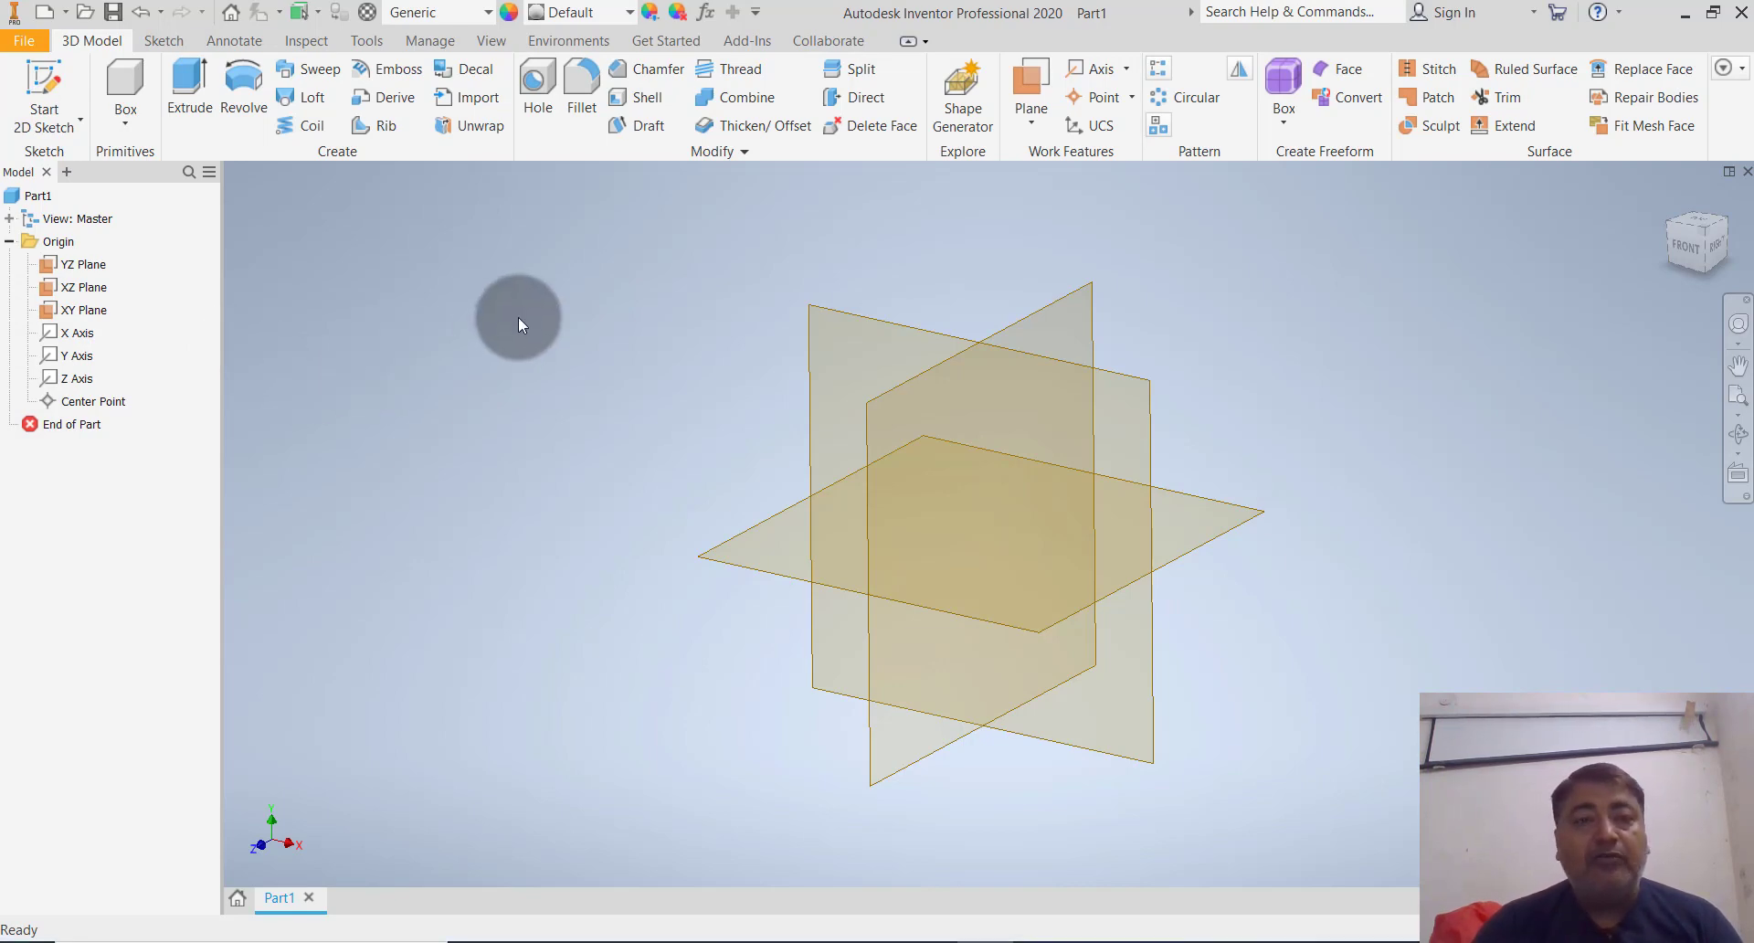
left_click(52, 117)
left_click(86, 162)
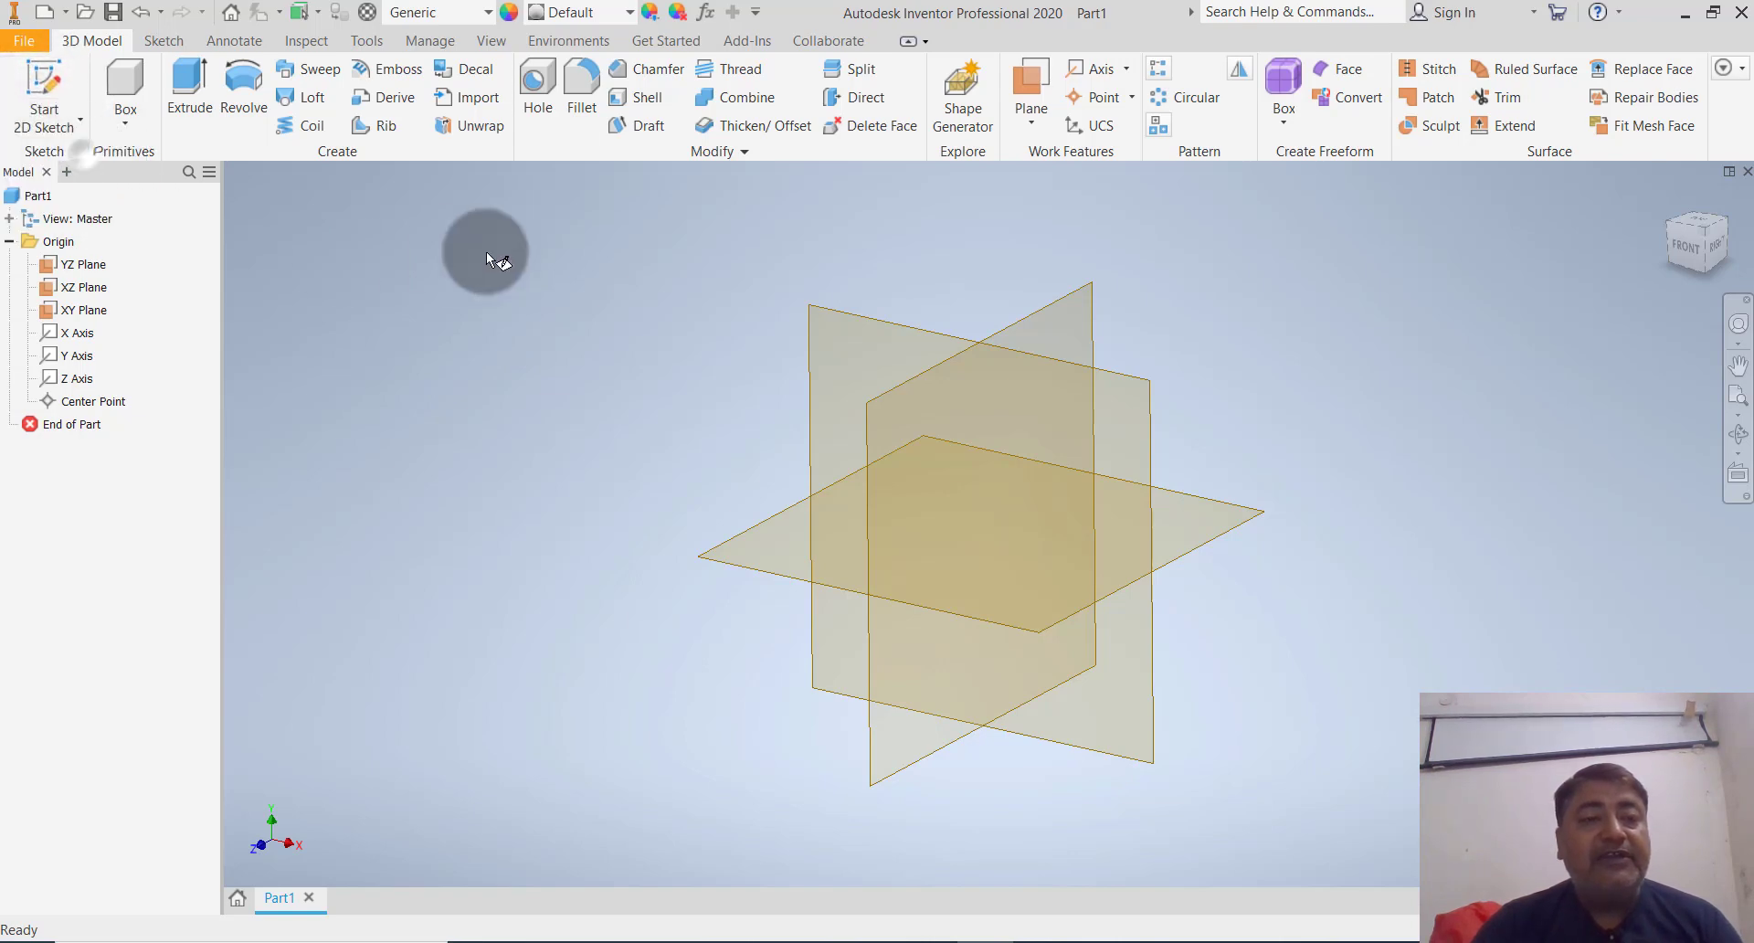
left_click(850, 325)
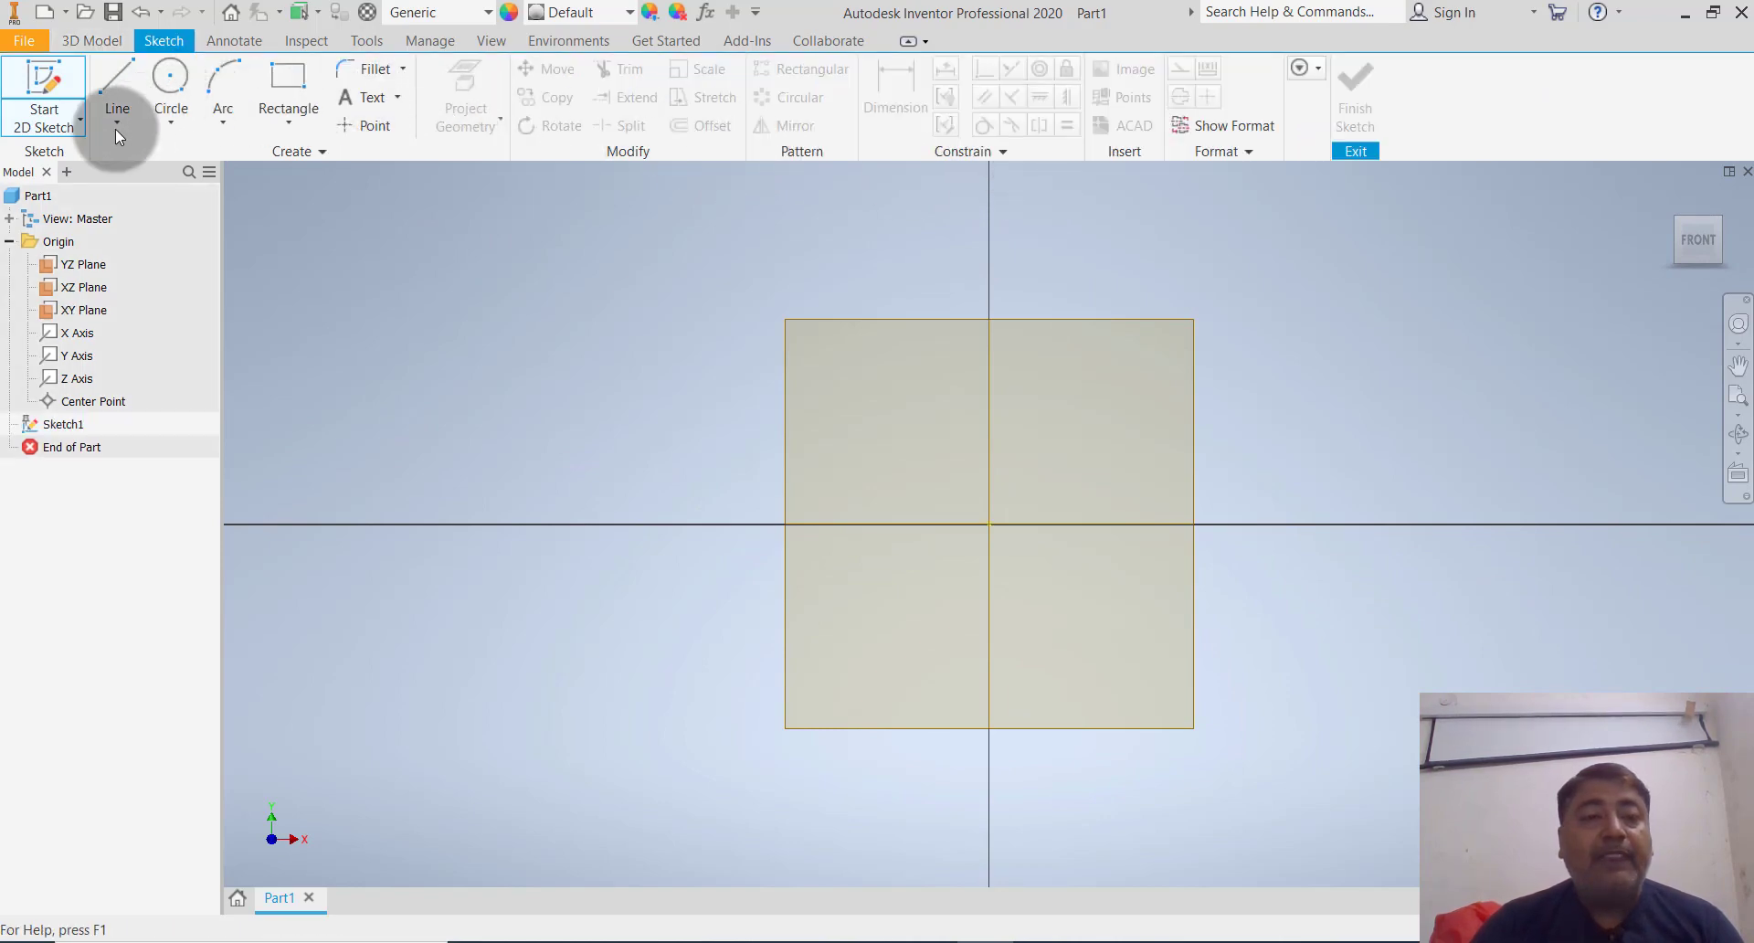
Draw a vertical line 60 mm long upward from the sketch origin
left_click(114, 124)
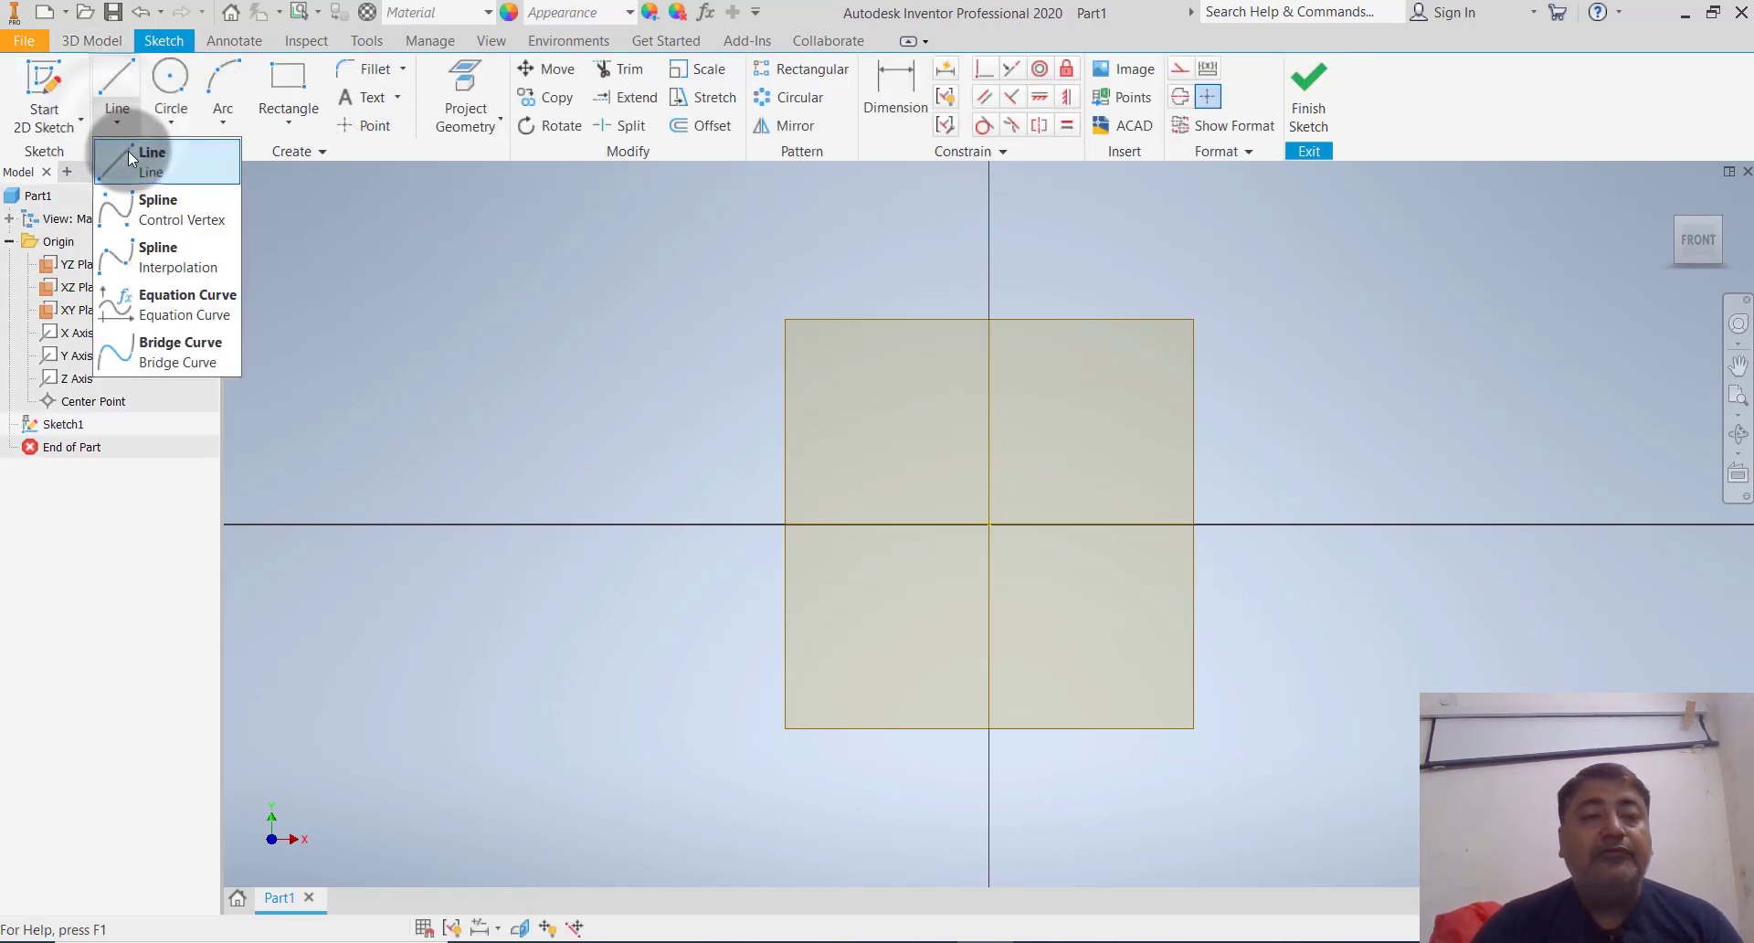
left_click(131, 155)
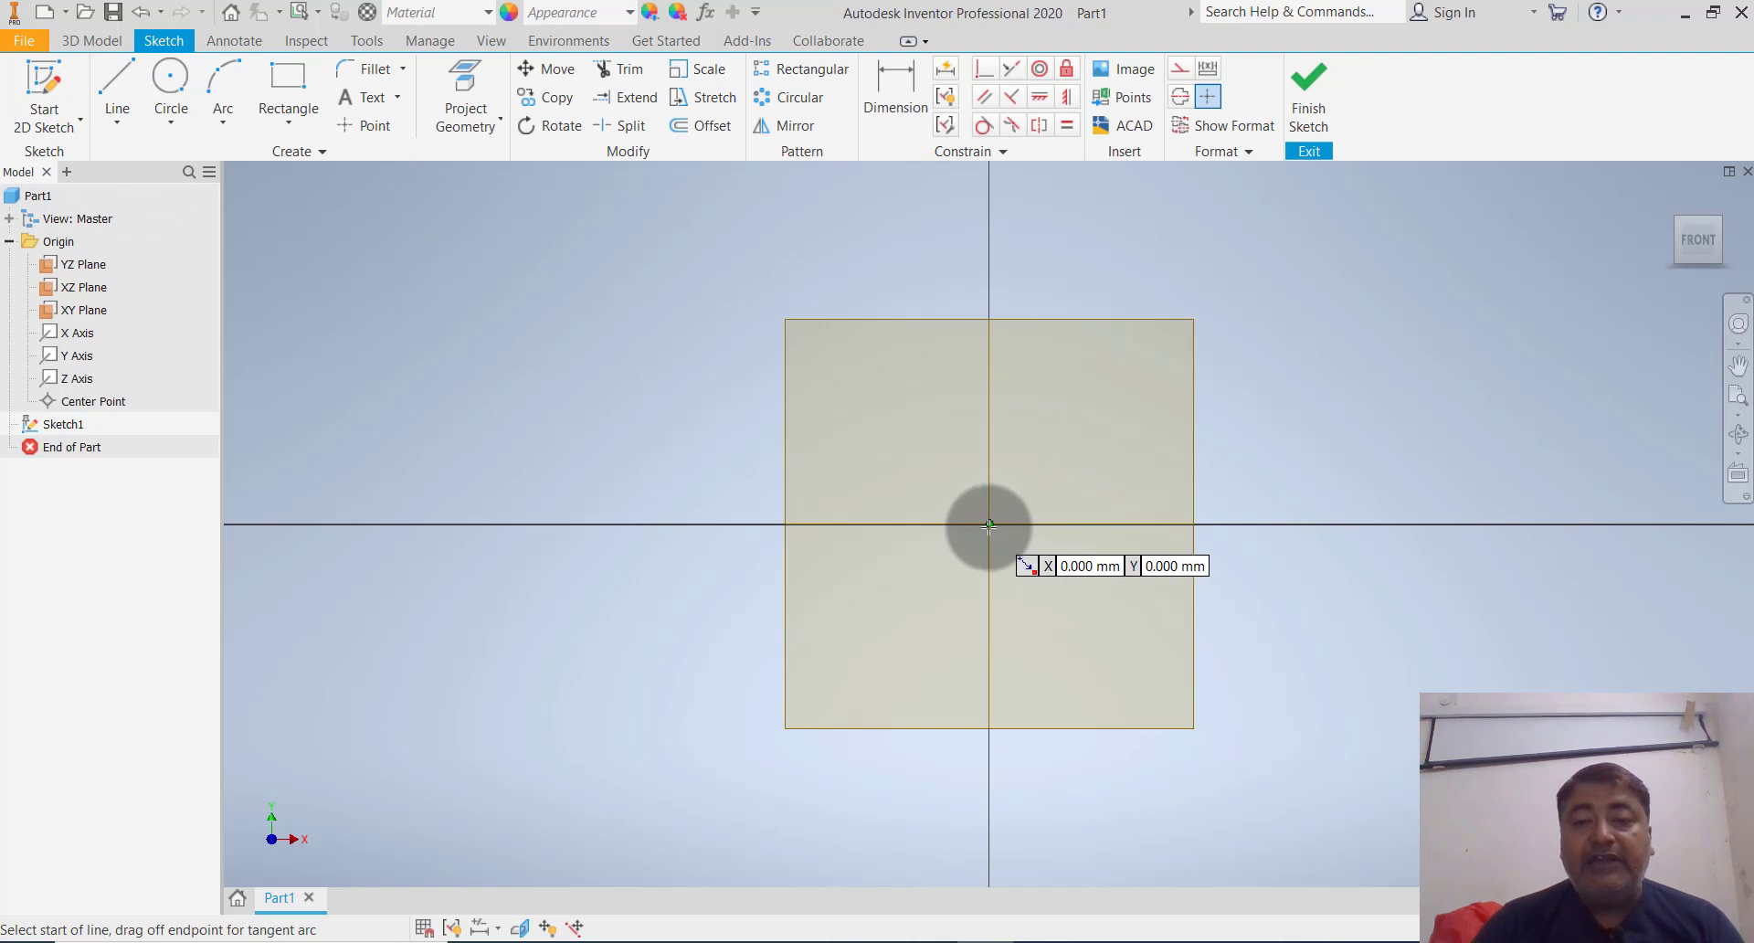
left_click(989, 525)
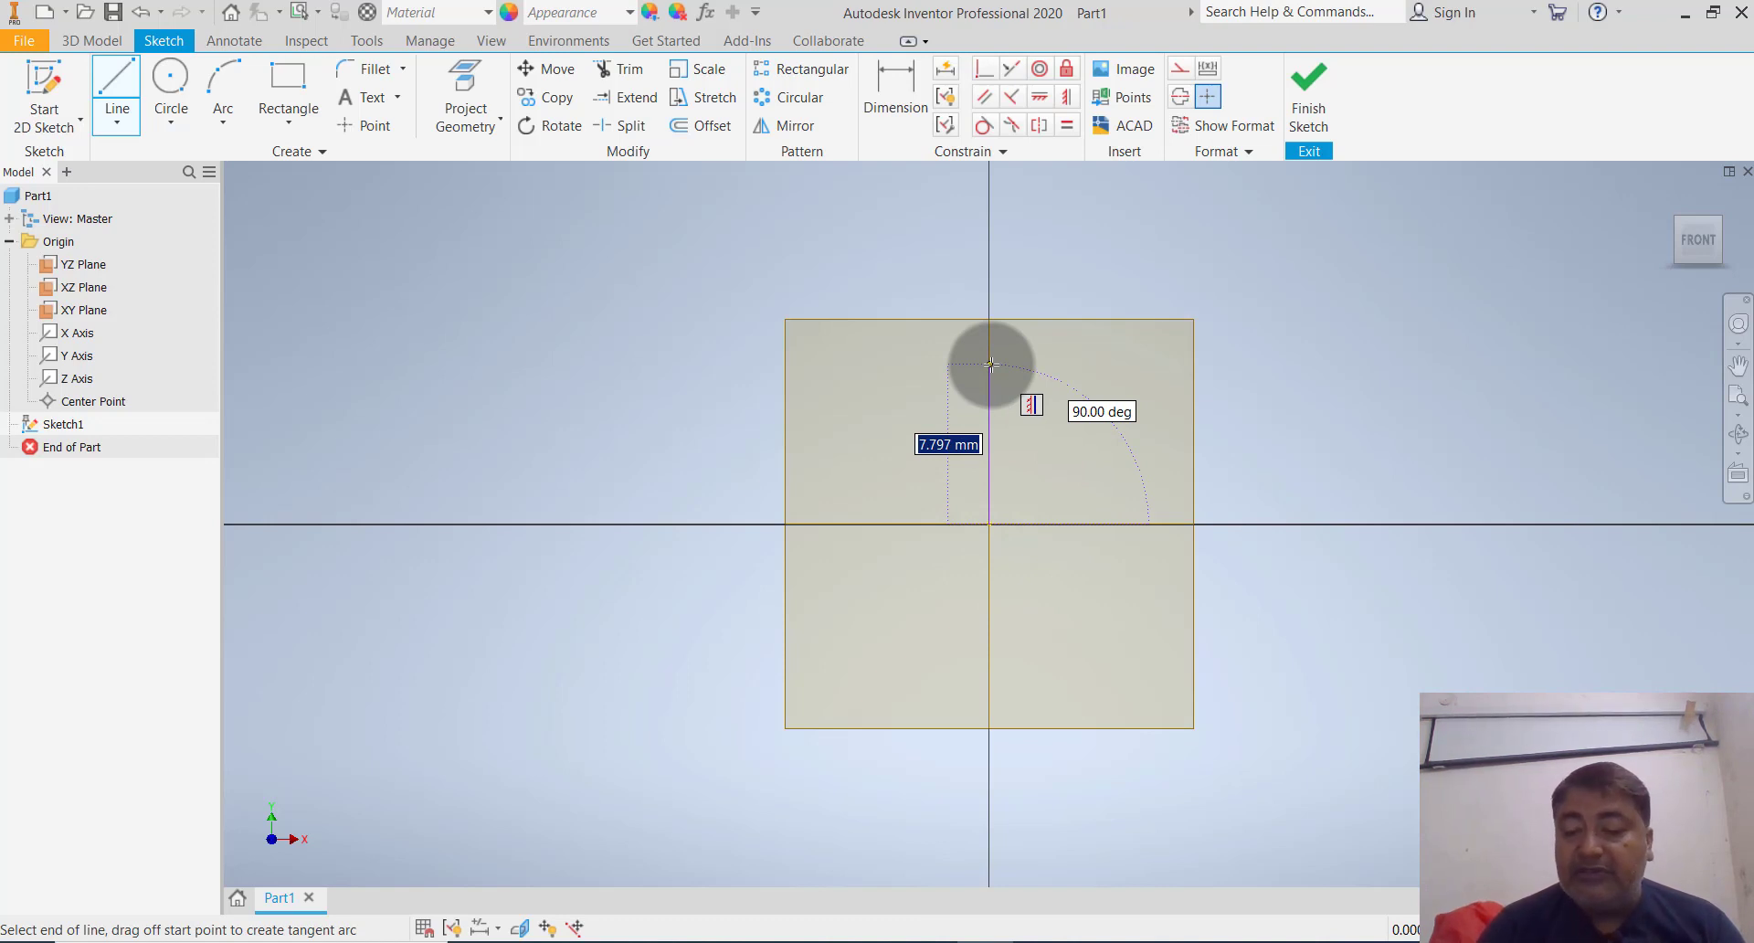
type("60")
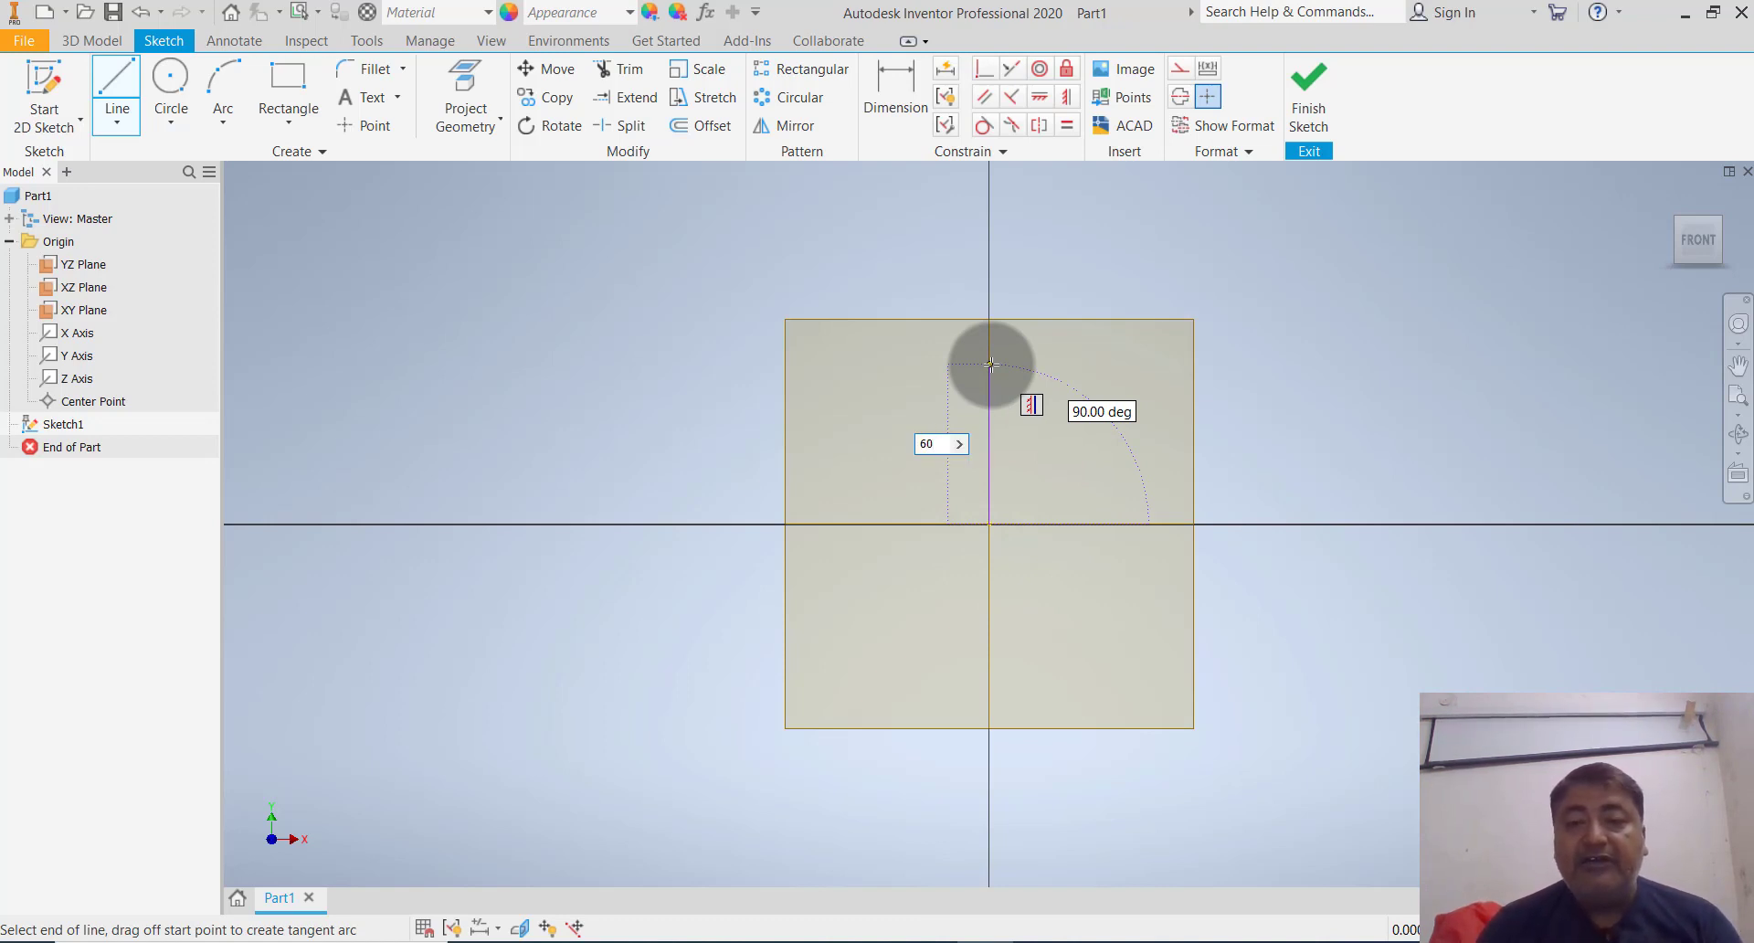
key("Tab")
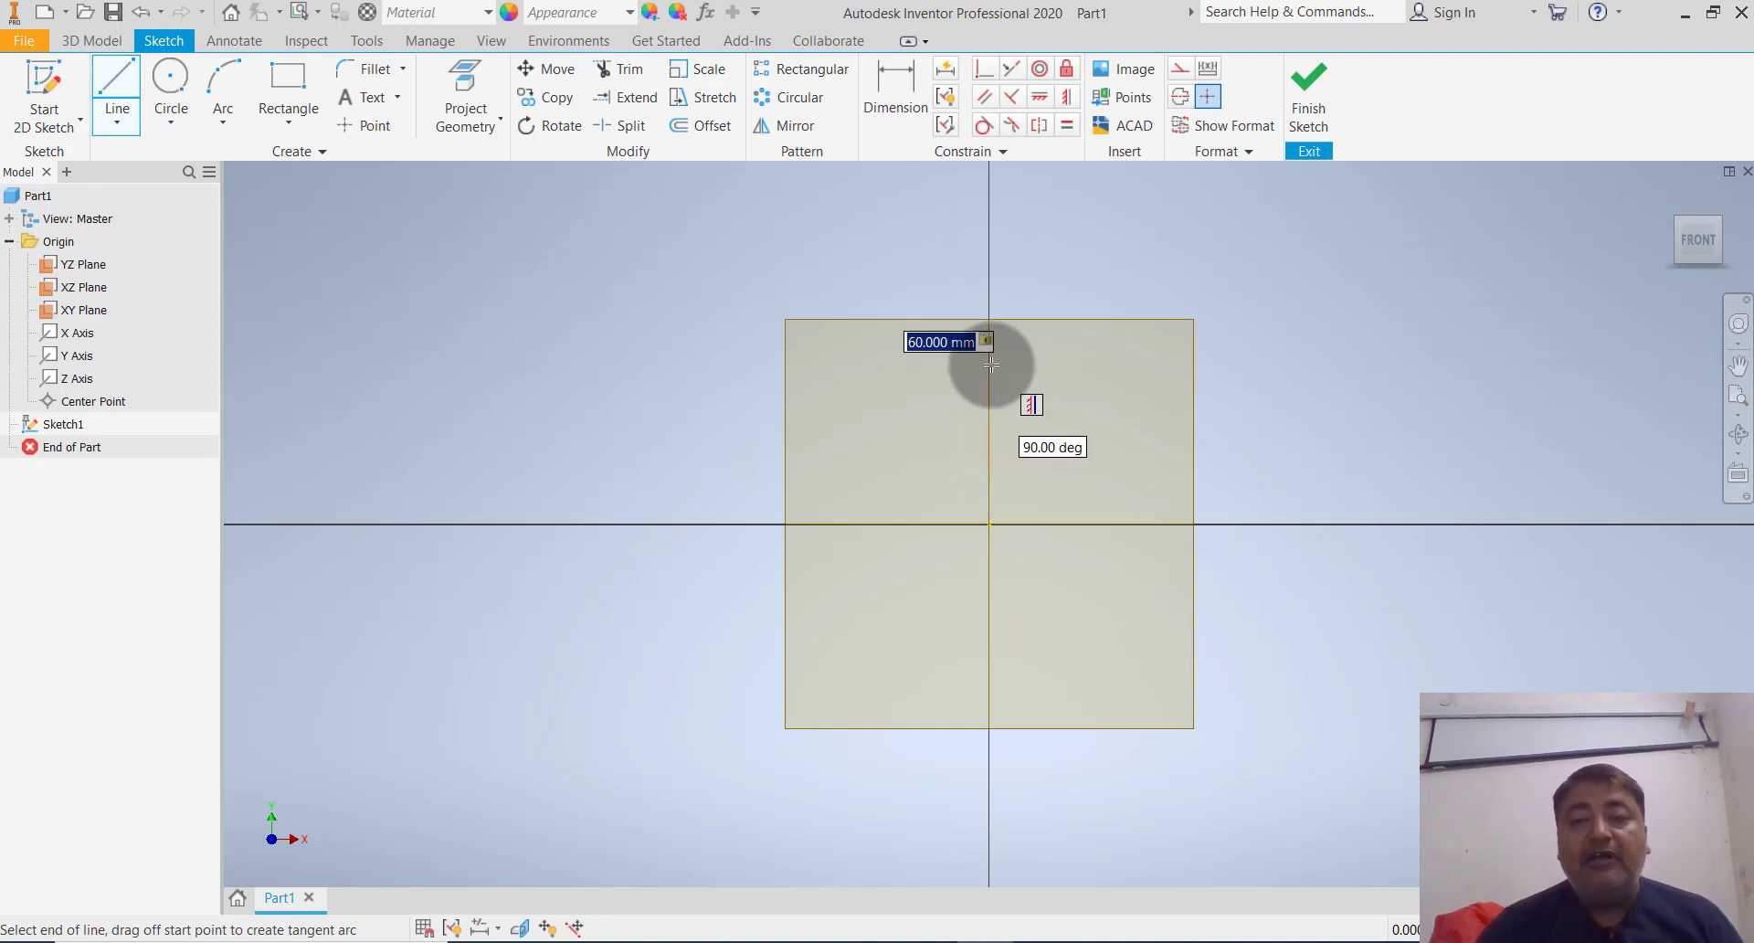
key("Return")
Draw a sloped line about 100 mm long from the vertical line's upper end, rising toward the upper left
scroll(991, 361, "up", 3)
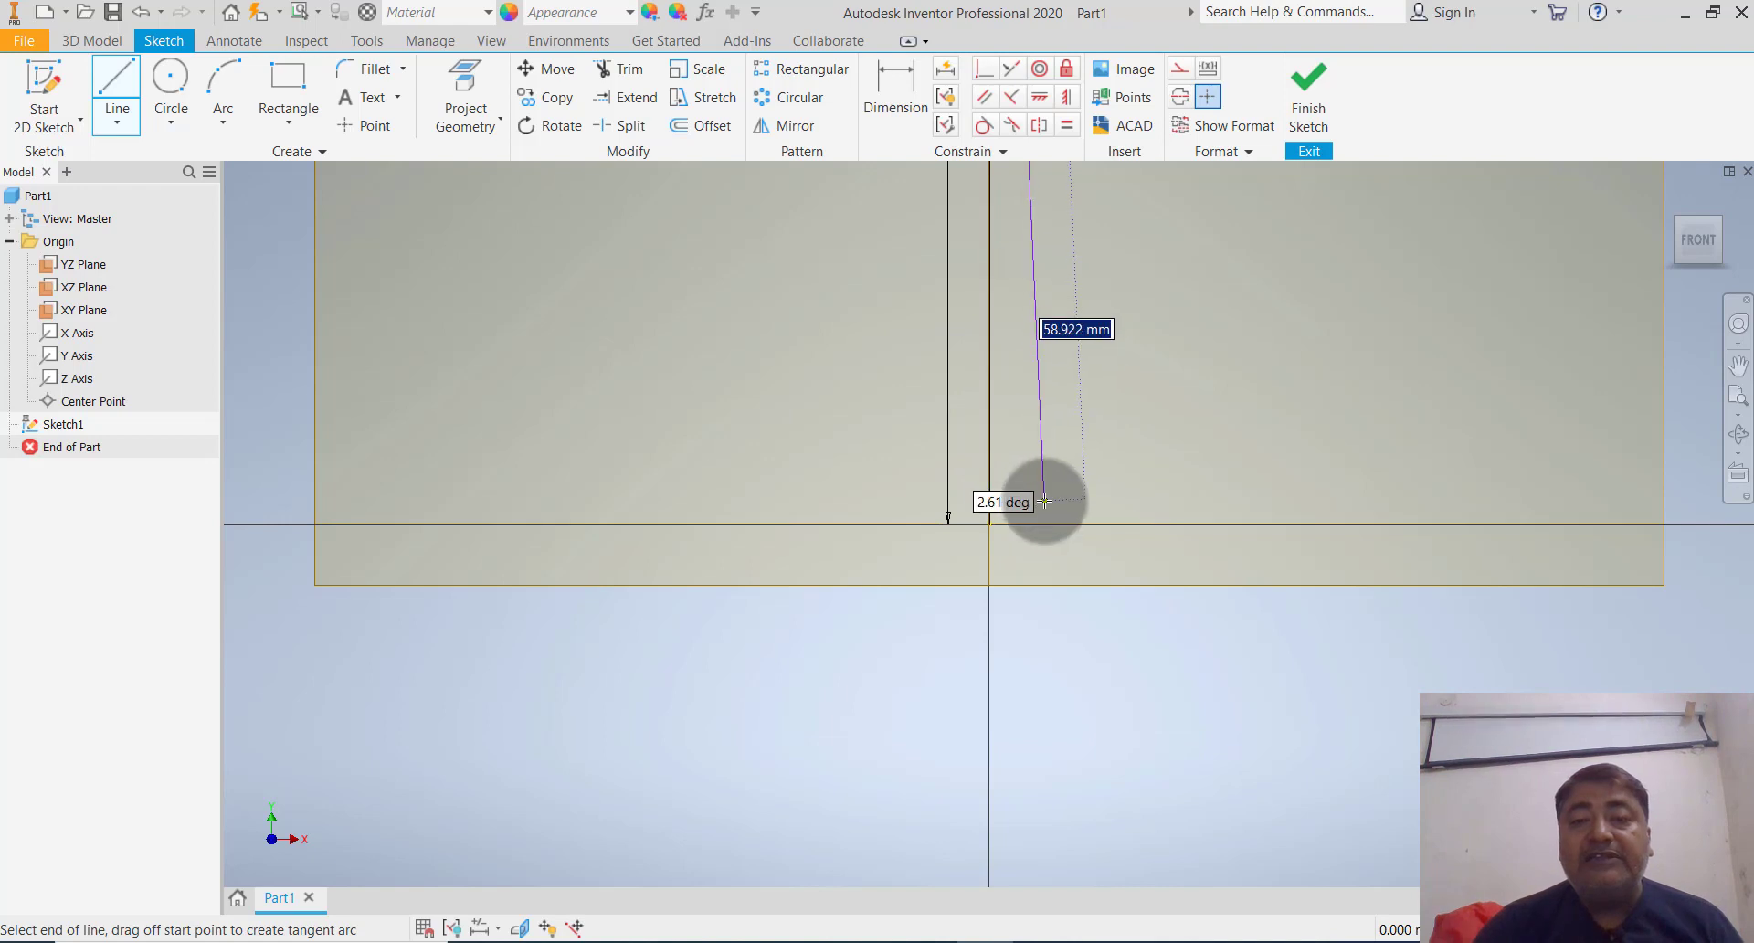
scroll(1042, 501, "down", 5)
scroll(1051, 464, "up", 5)
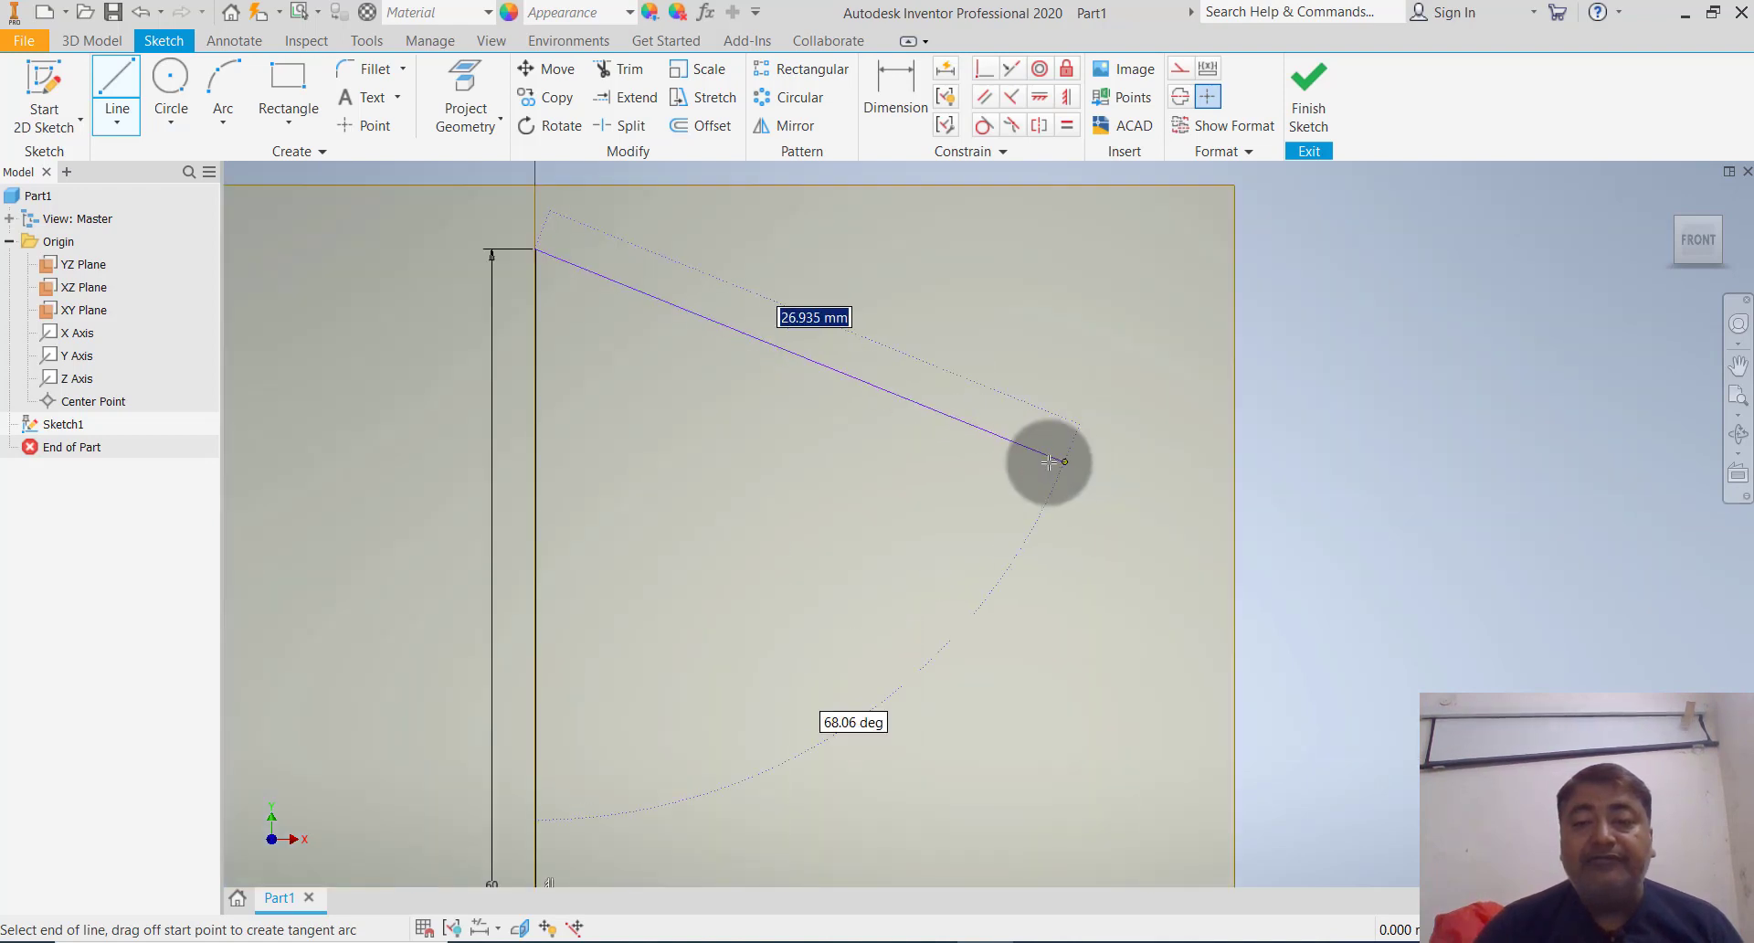
scroll(1083, 438, "down", 3)
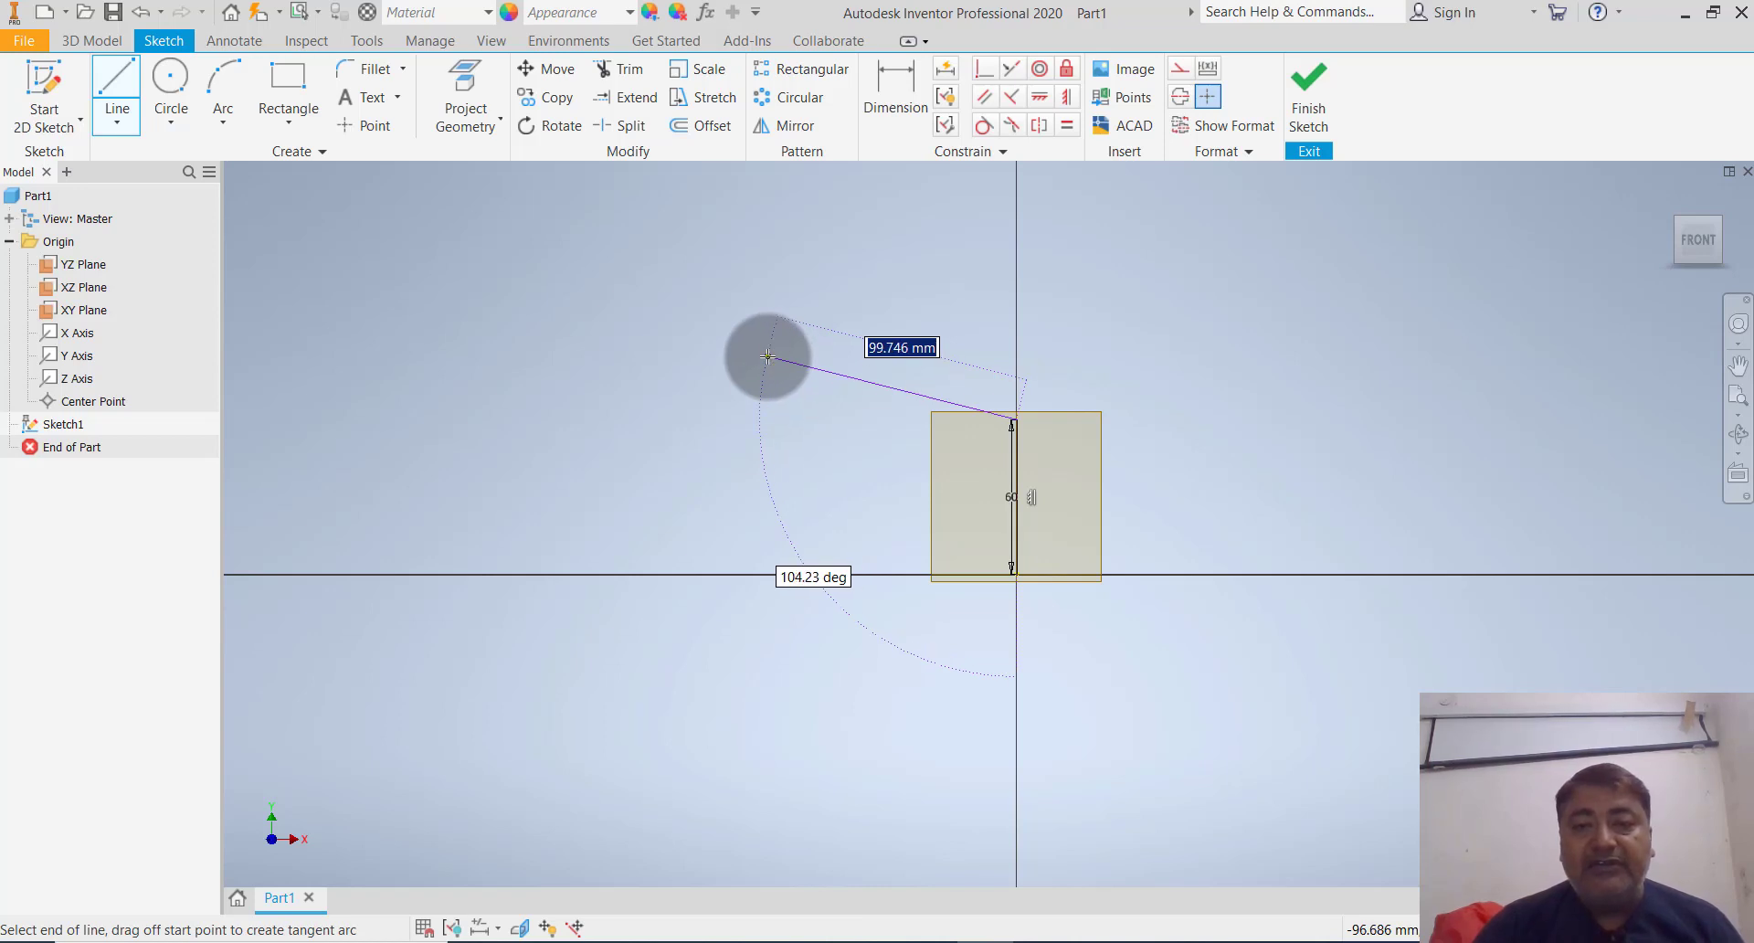
left_click(767, 356)
key("Escape")
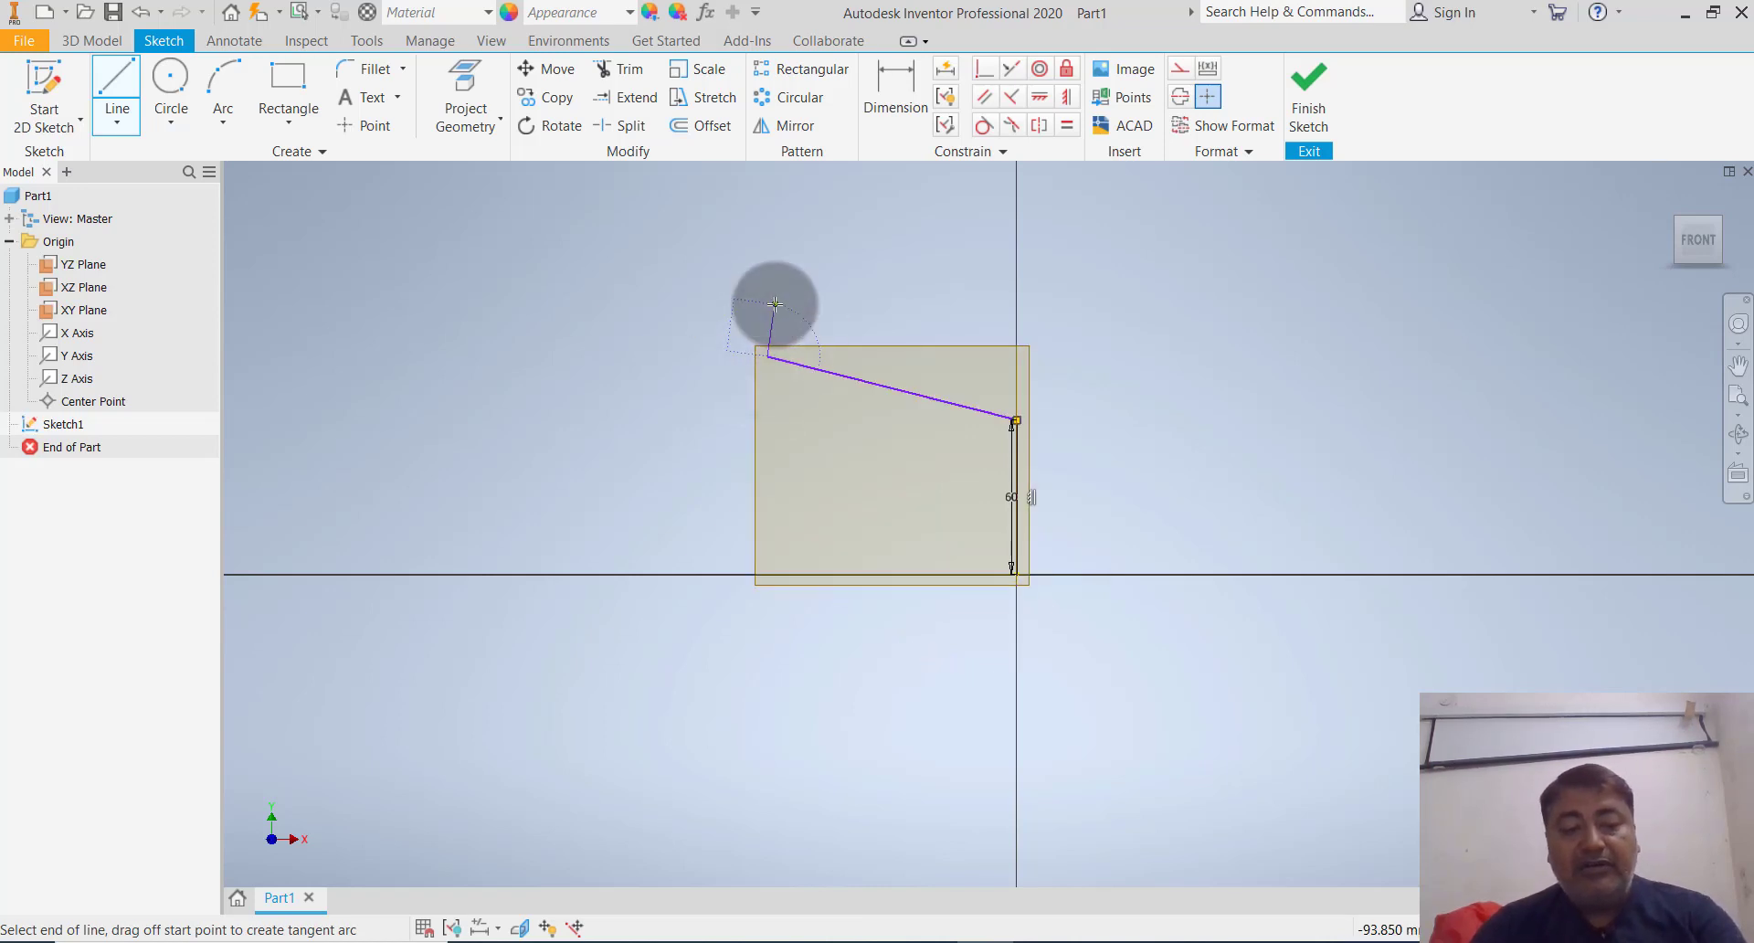
Dimension the horizontal distance between the origin and the sloped line's free end as 130 mm
scroll(834, 422, "up", 3)
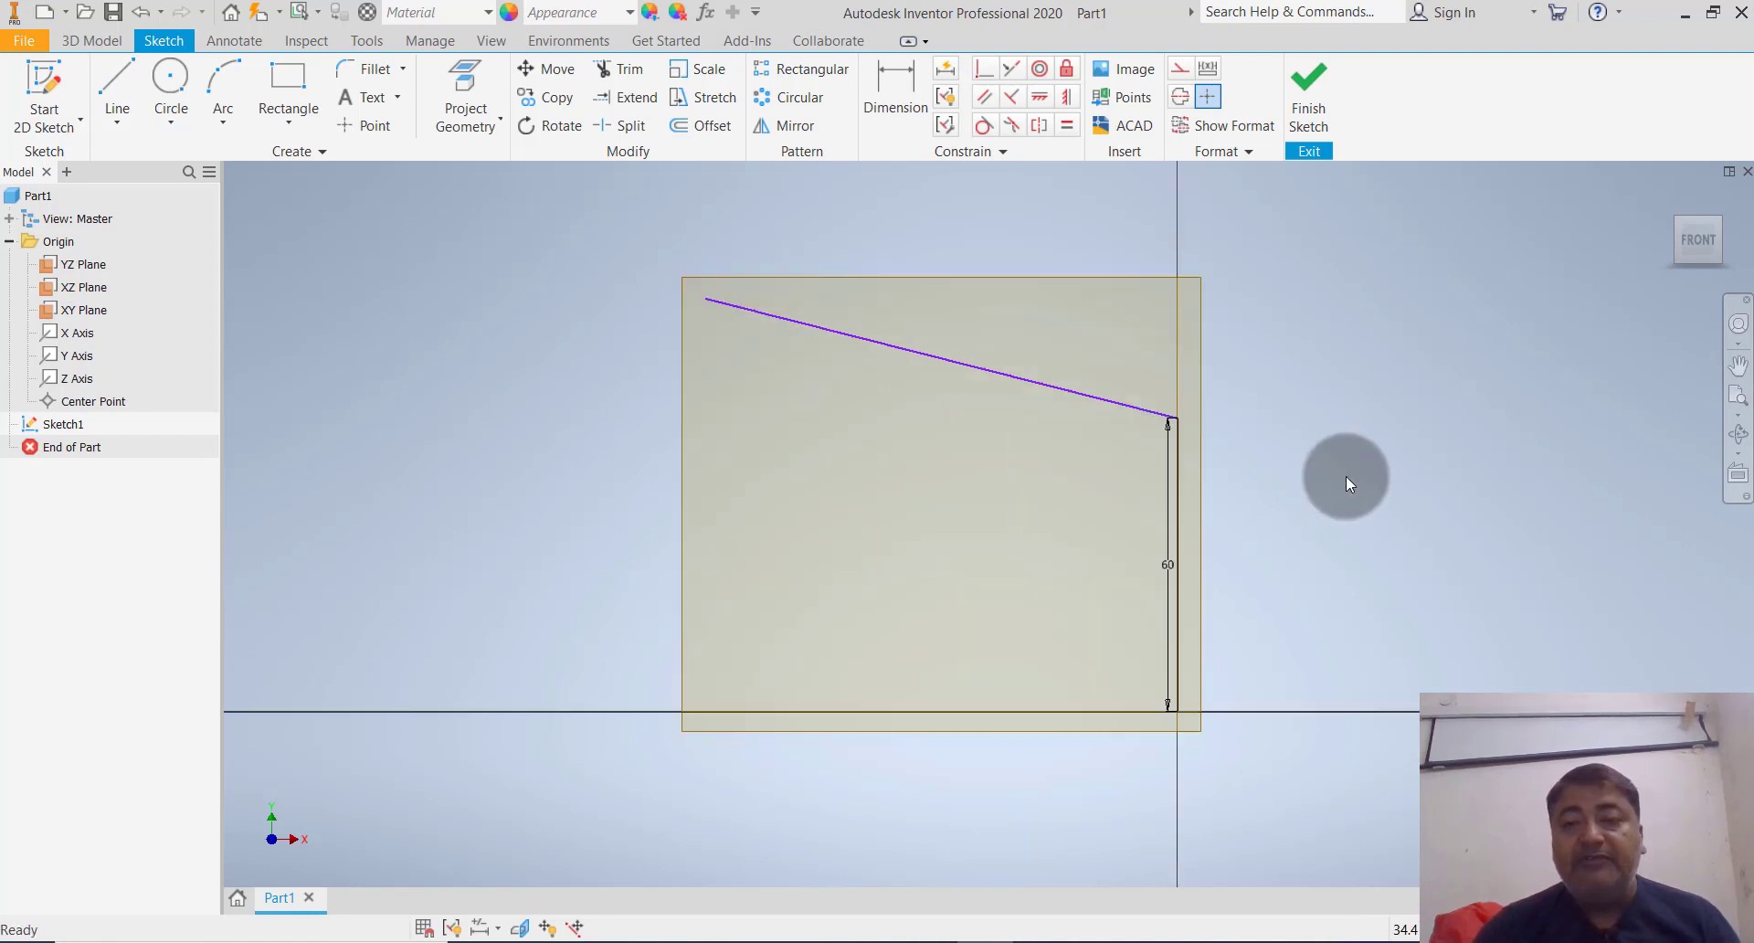
scroll(1347, 477, "down", 2)
left_click(905, 100)
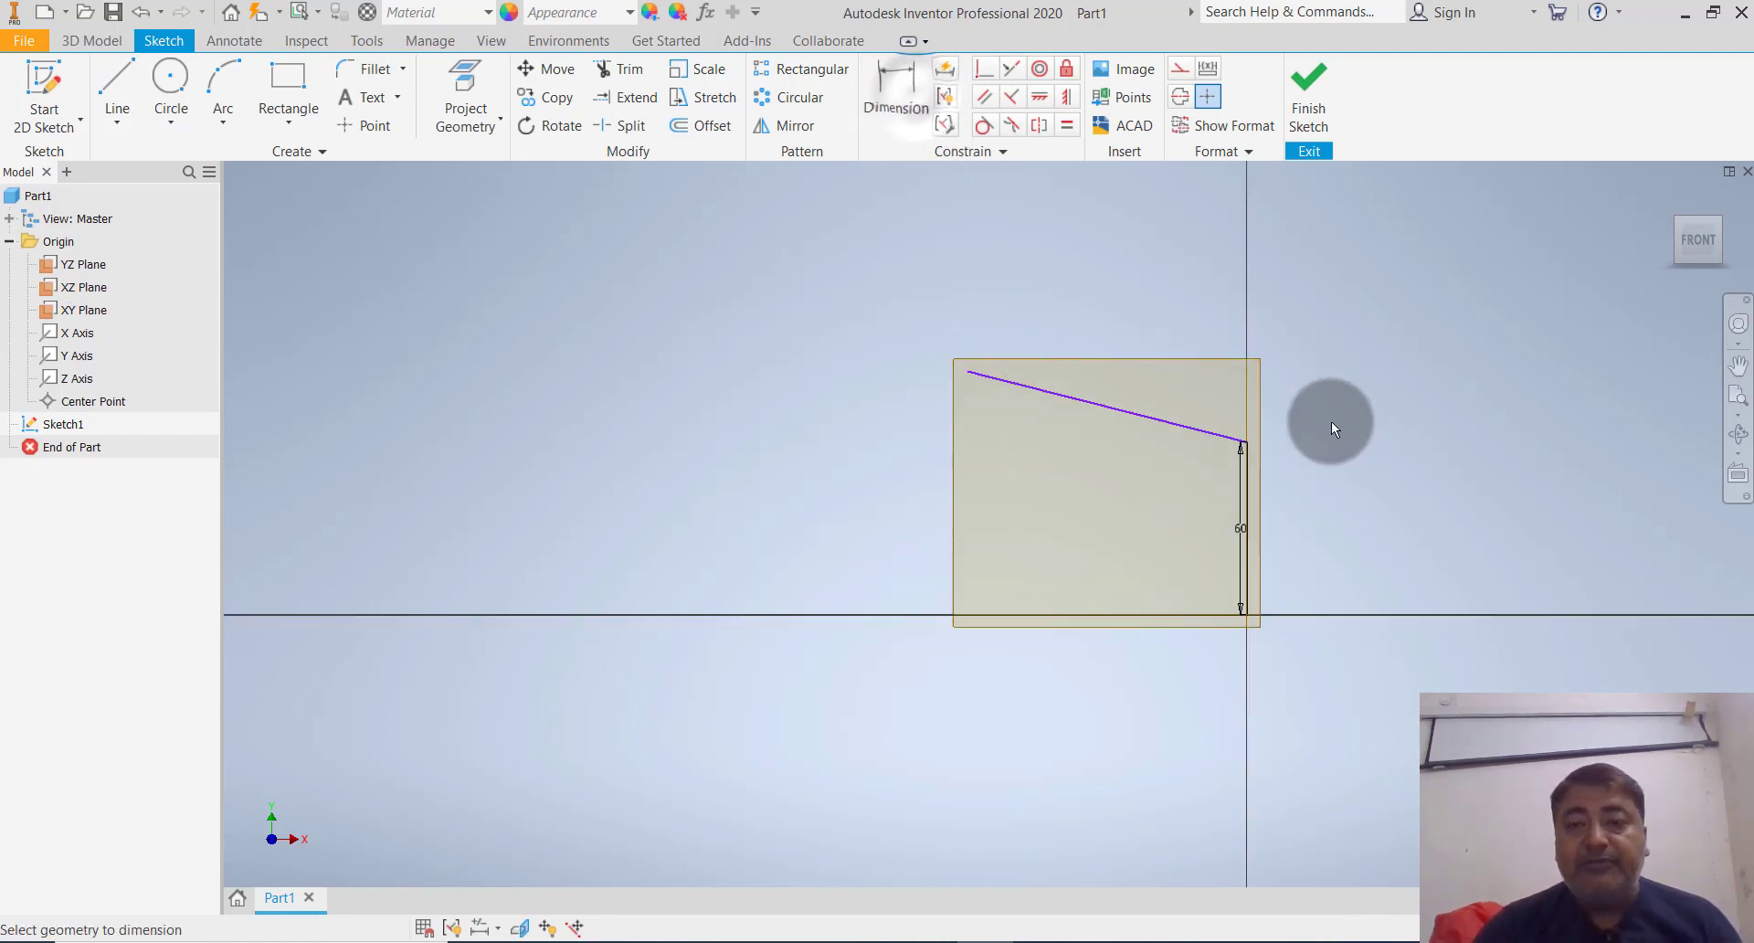
scroll(1330, 421, "up", 2)
left_click(1173, 789)
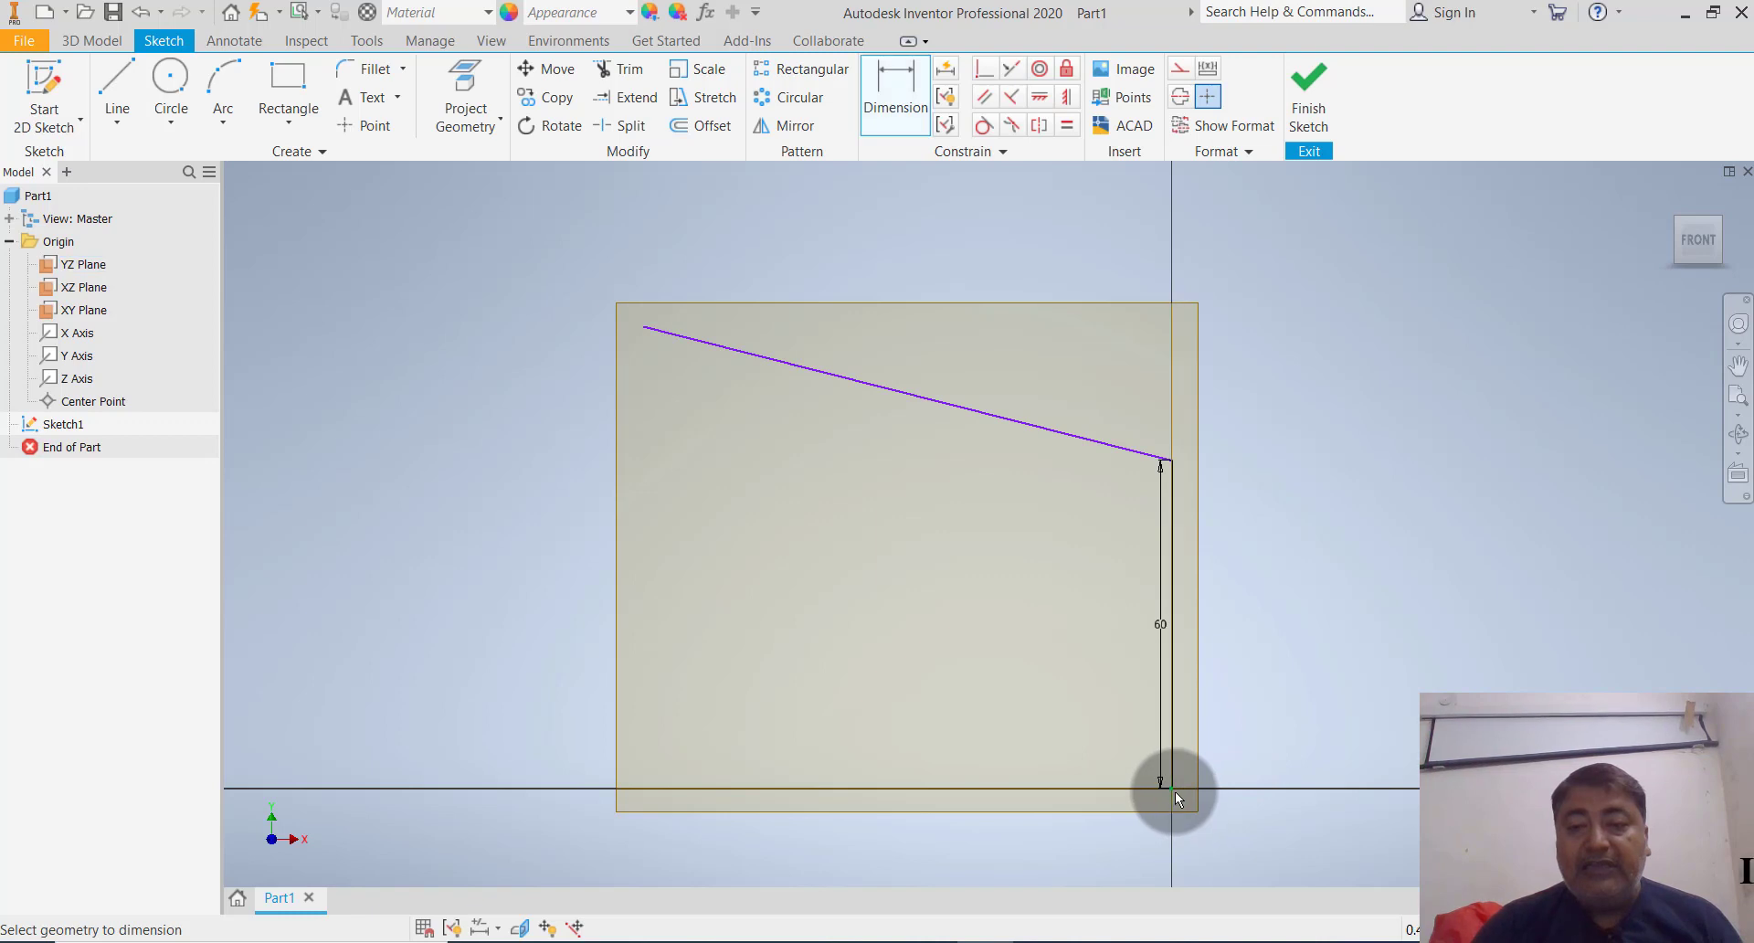
left_click(644, 327)
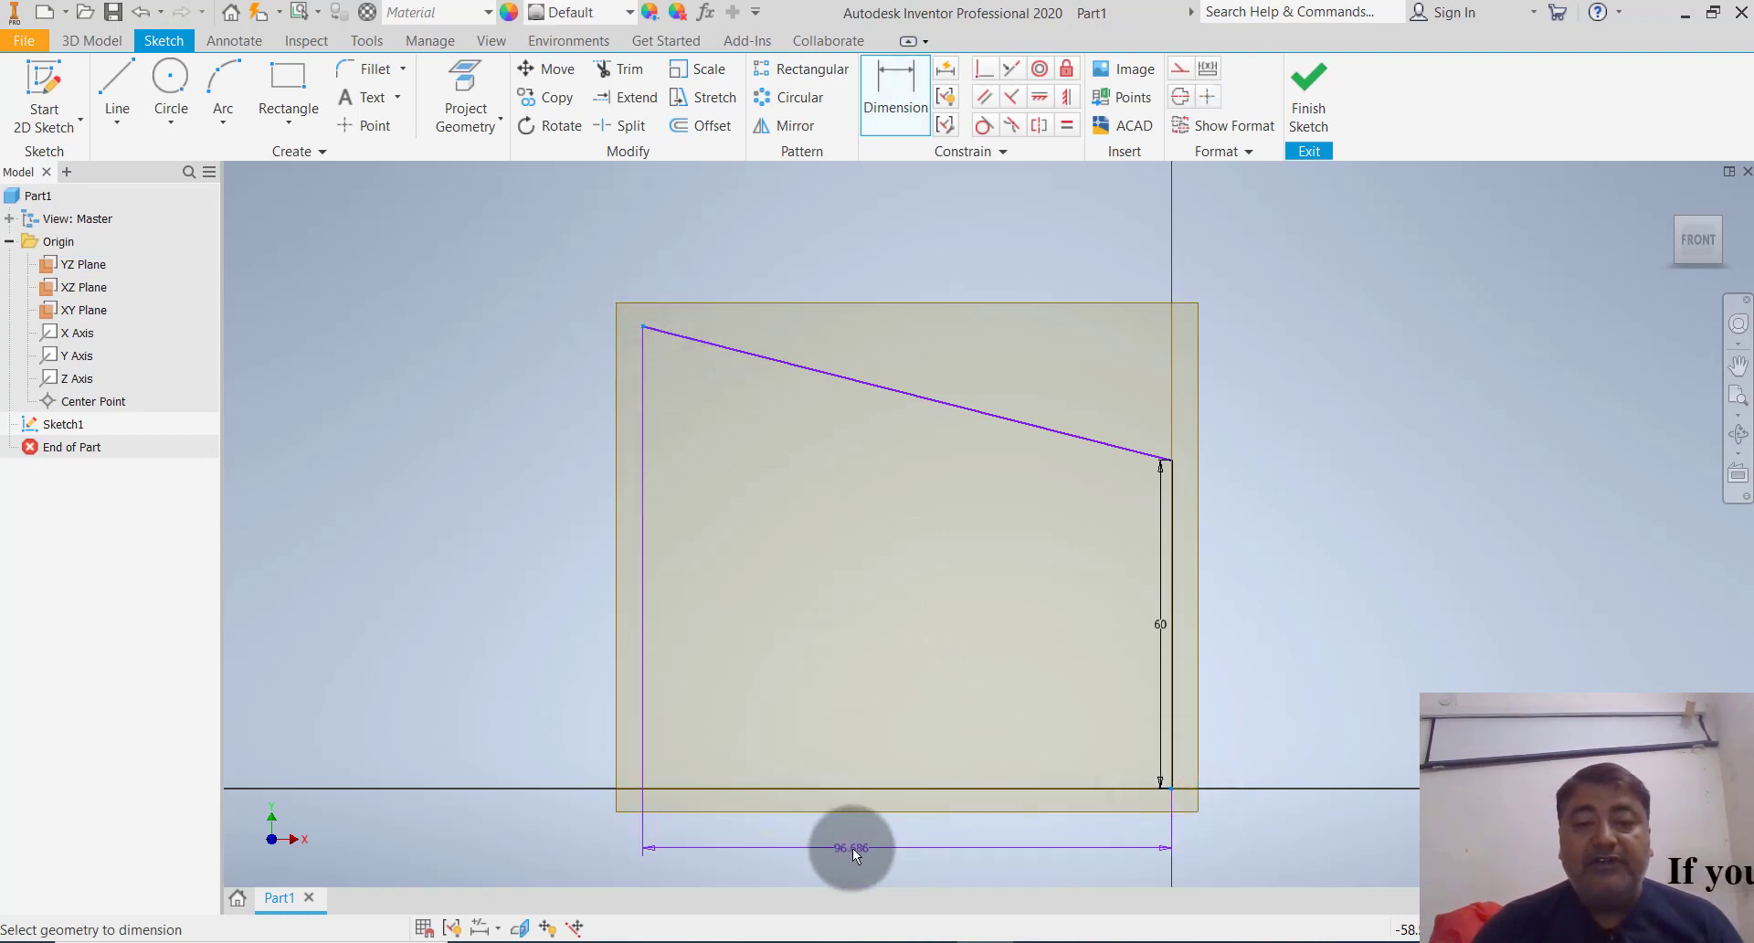
left_click(887, 229)
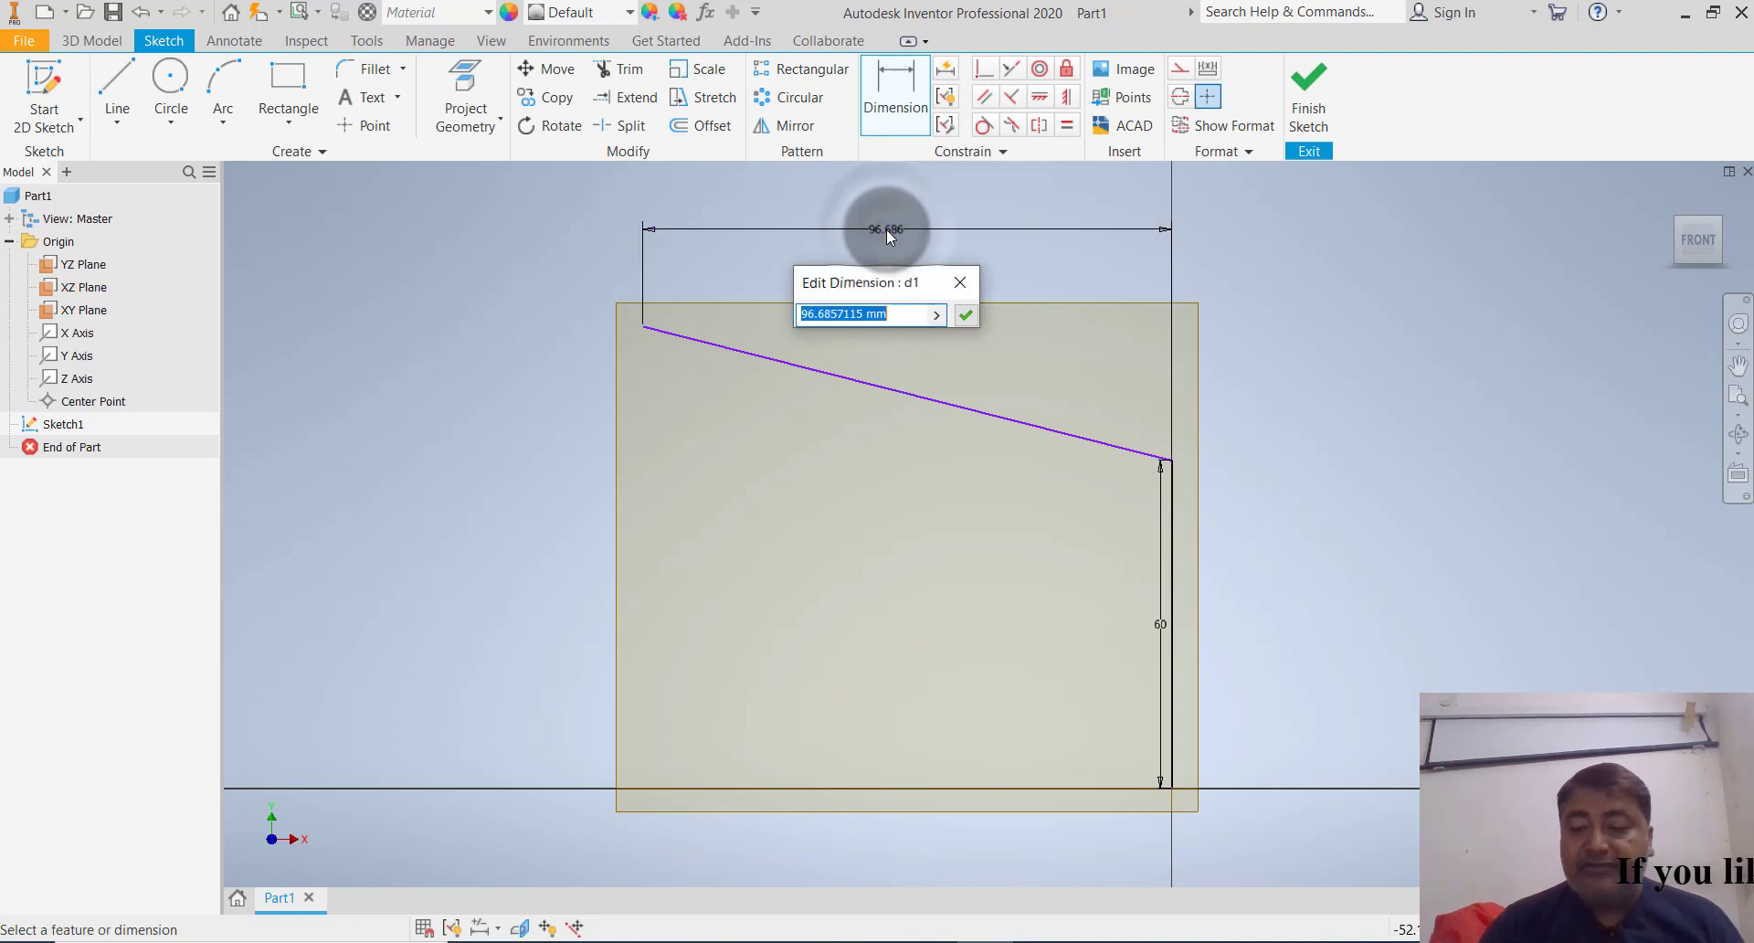
type("130")
key("Return")
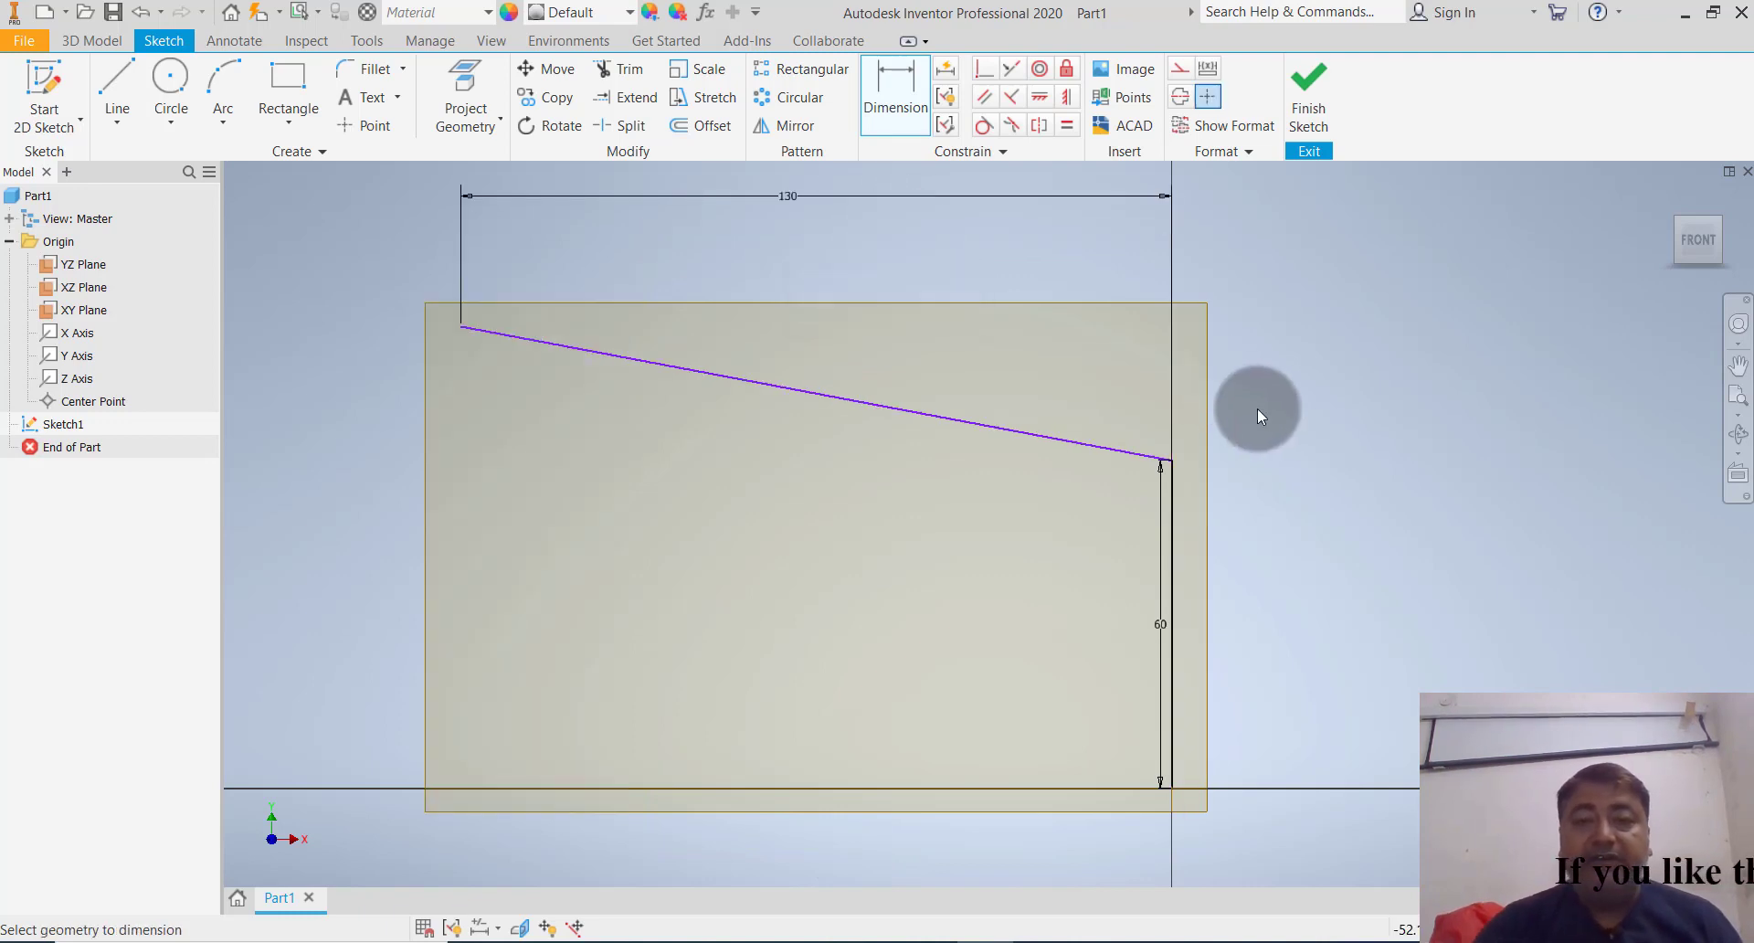
Dimension the vertical distance between the origin and the sloped line's free end as 120 mm
scroll(1265, 418, "up", 3)
left_click(791, 364)
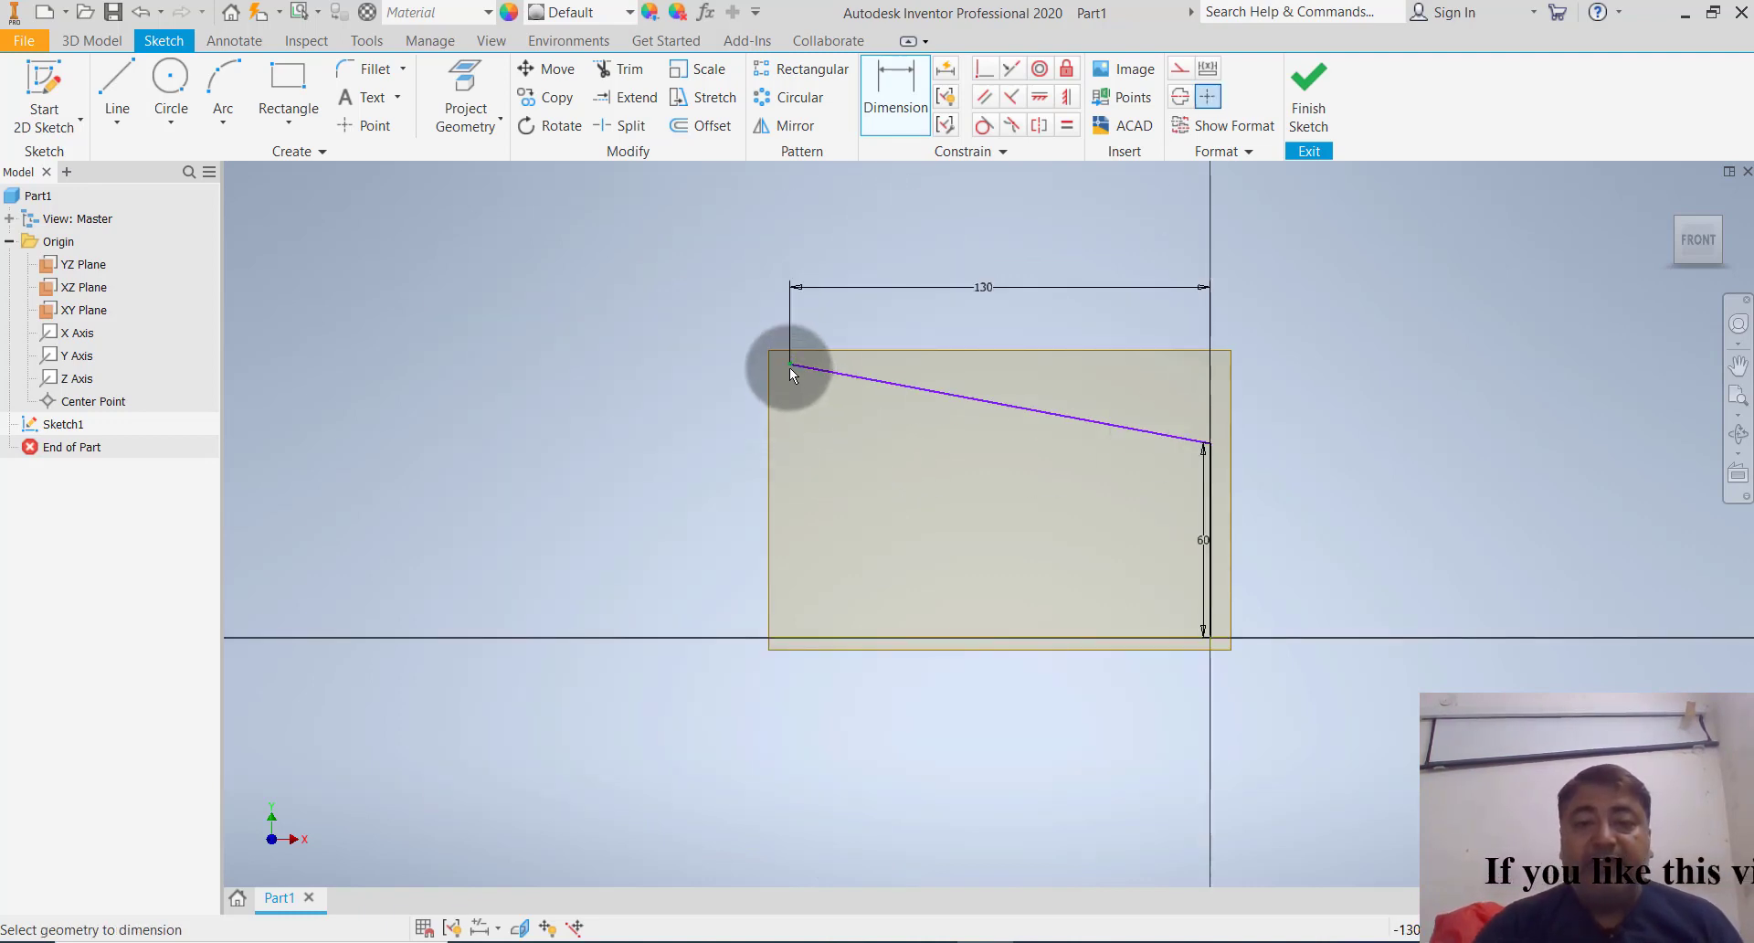
left_click(1209, 639)
left_click(712, 512)
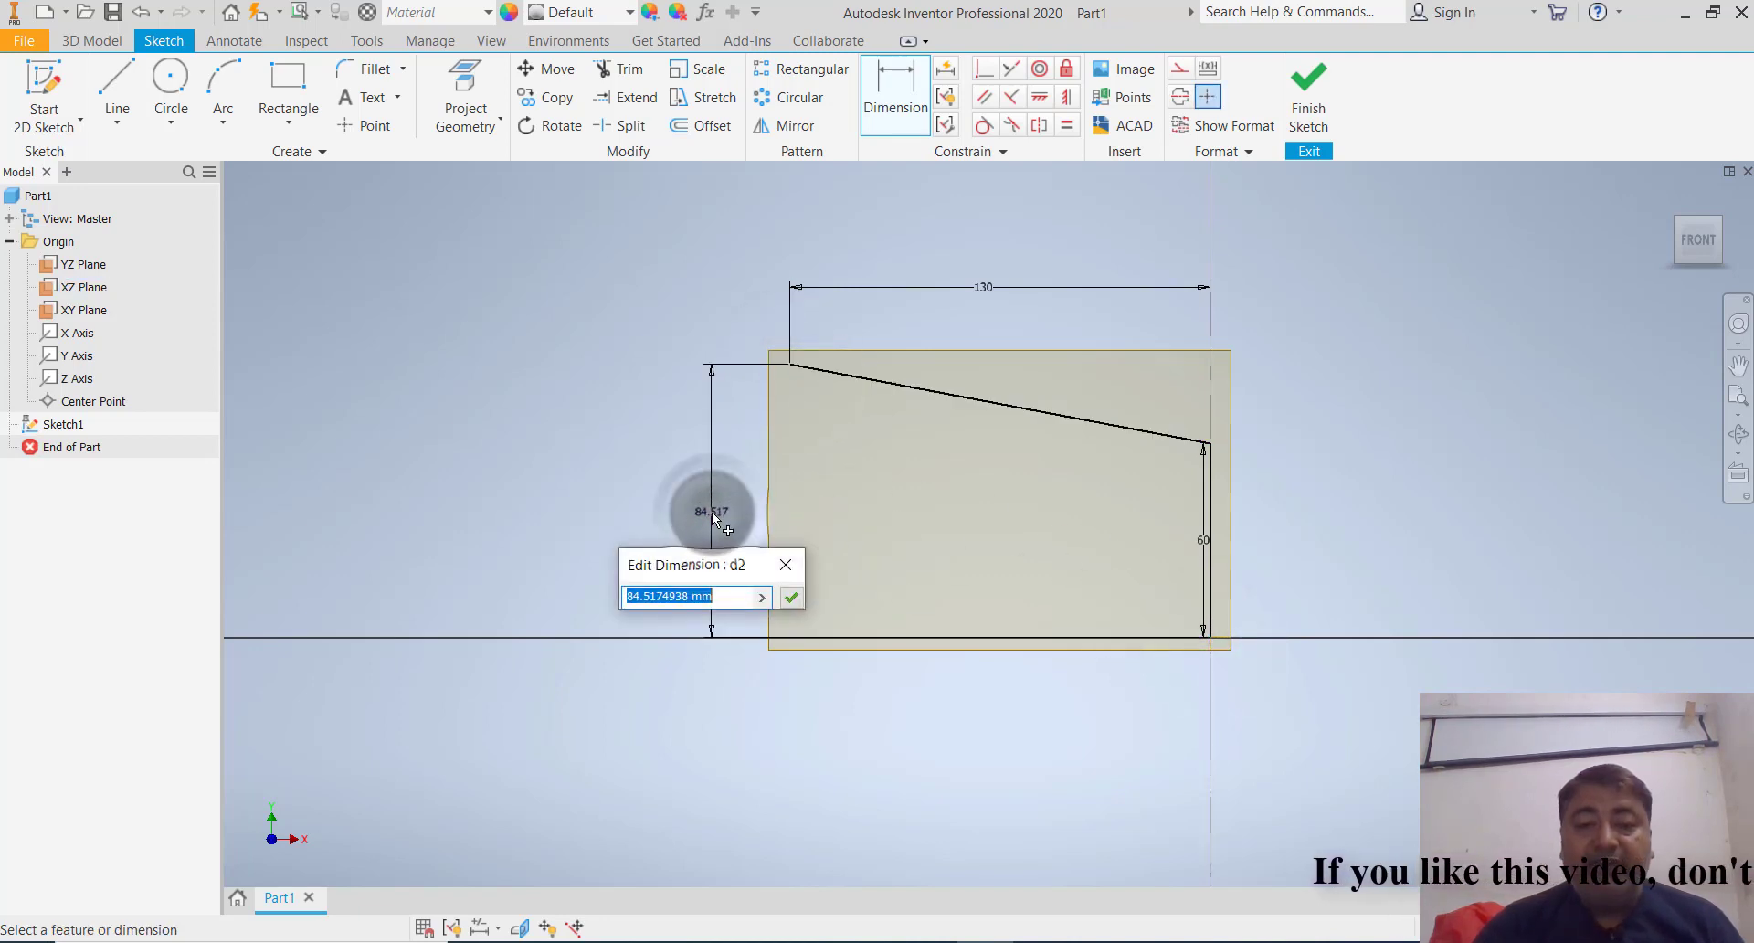
type("120")
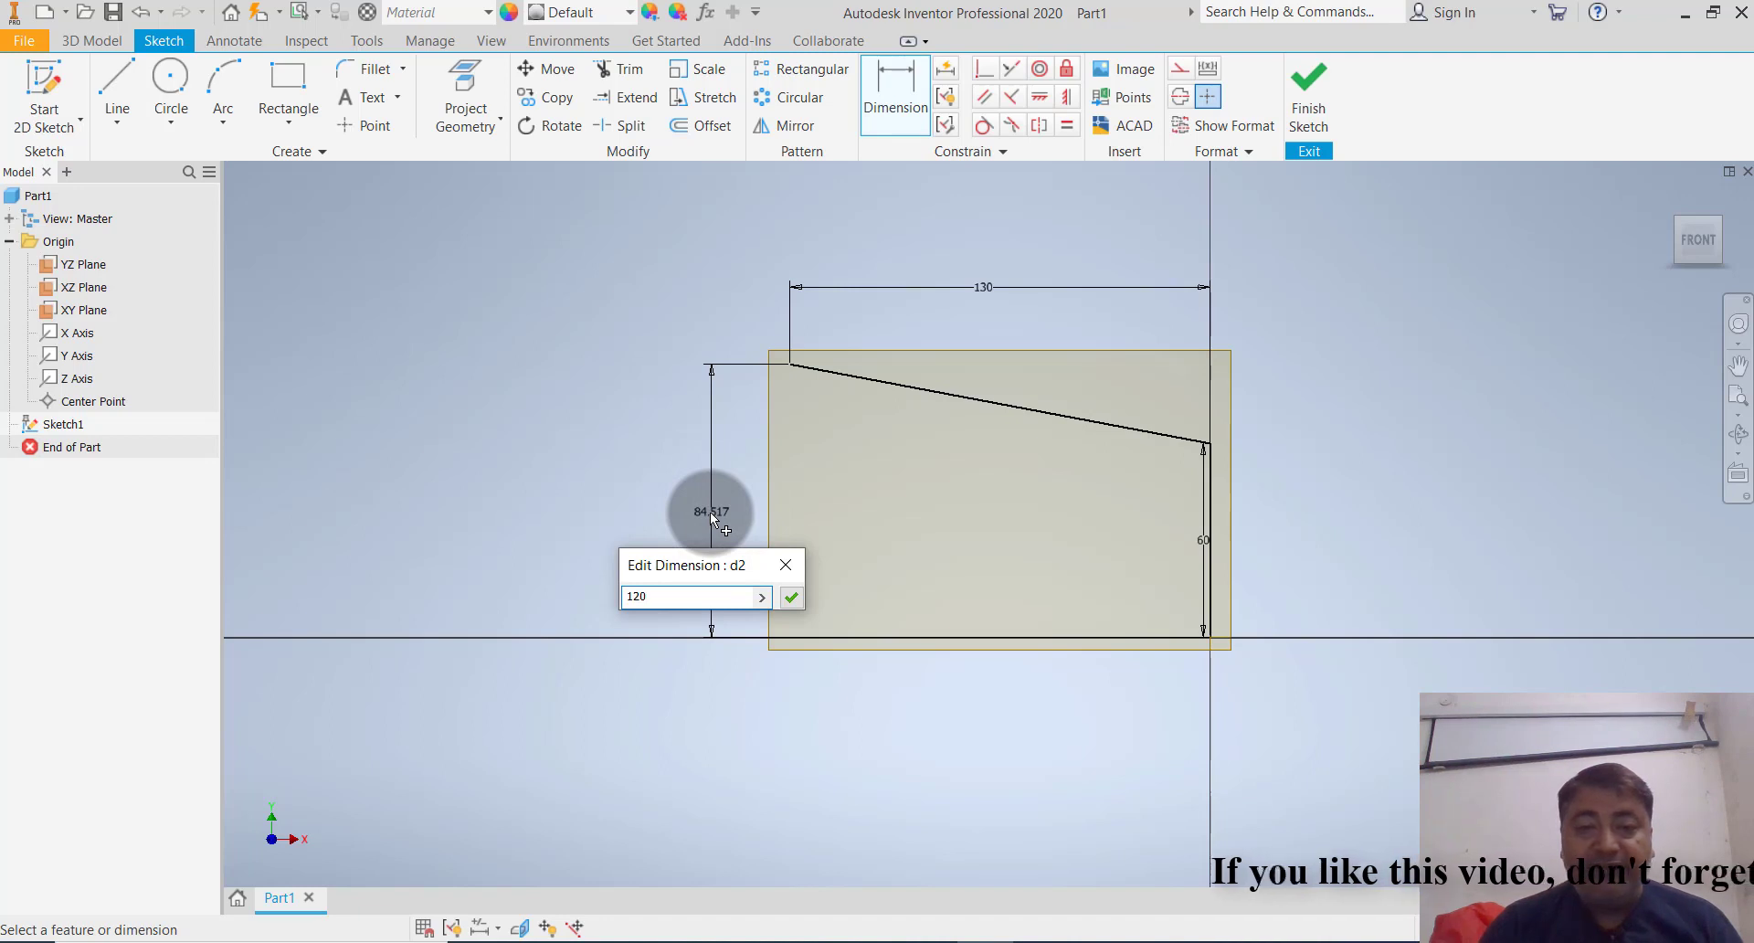
key("Return")
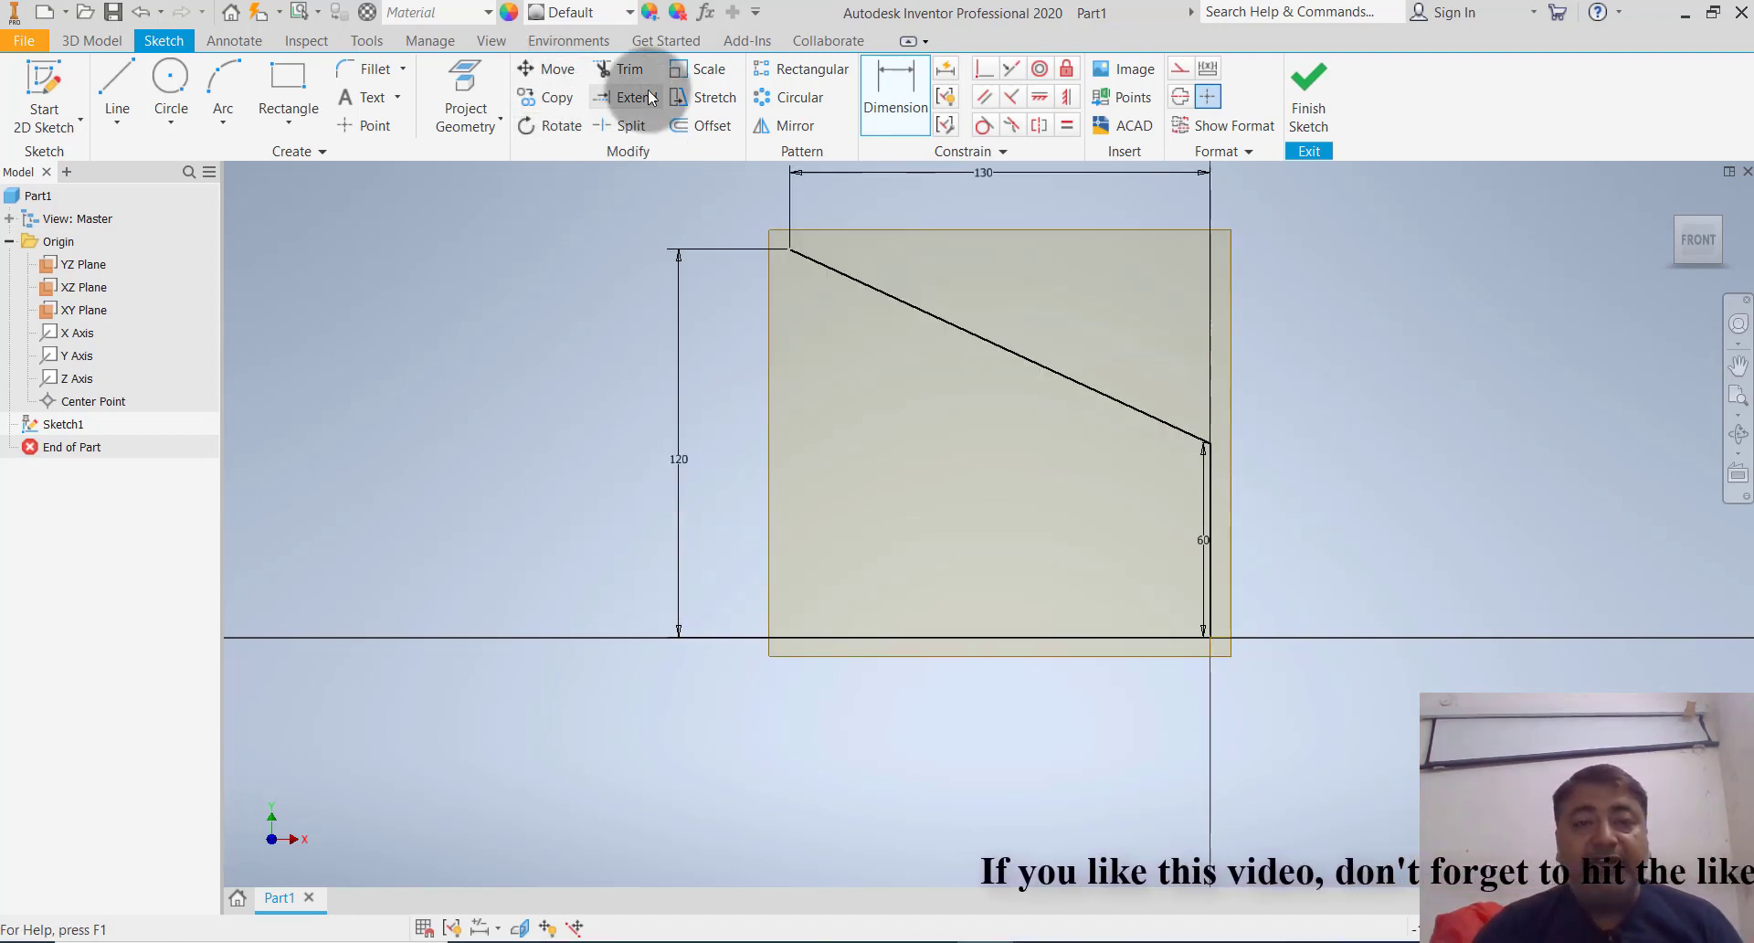
Round the corner between the sloped and vertical lines with a 60 mm fillet and finish the sketch
left_click(372, 68)
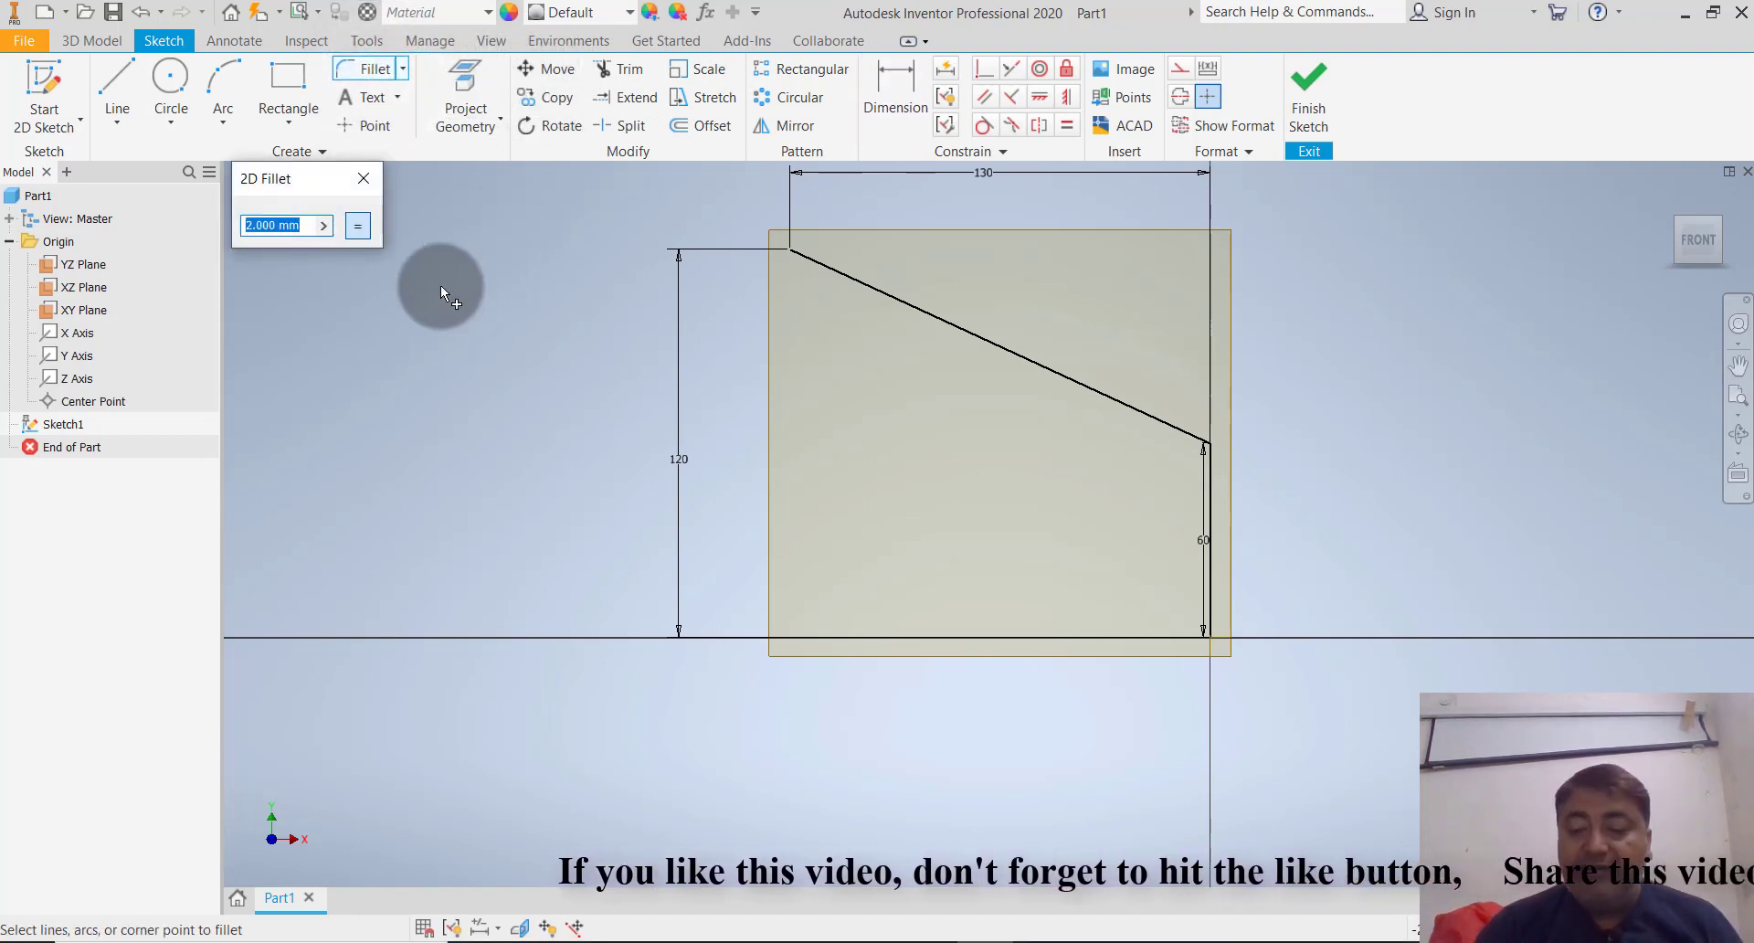
type("60")
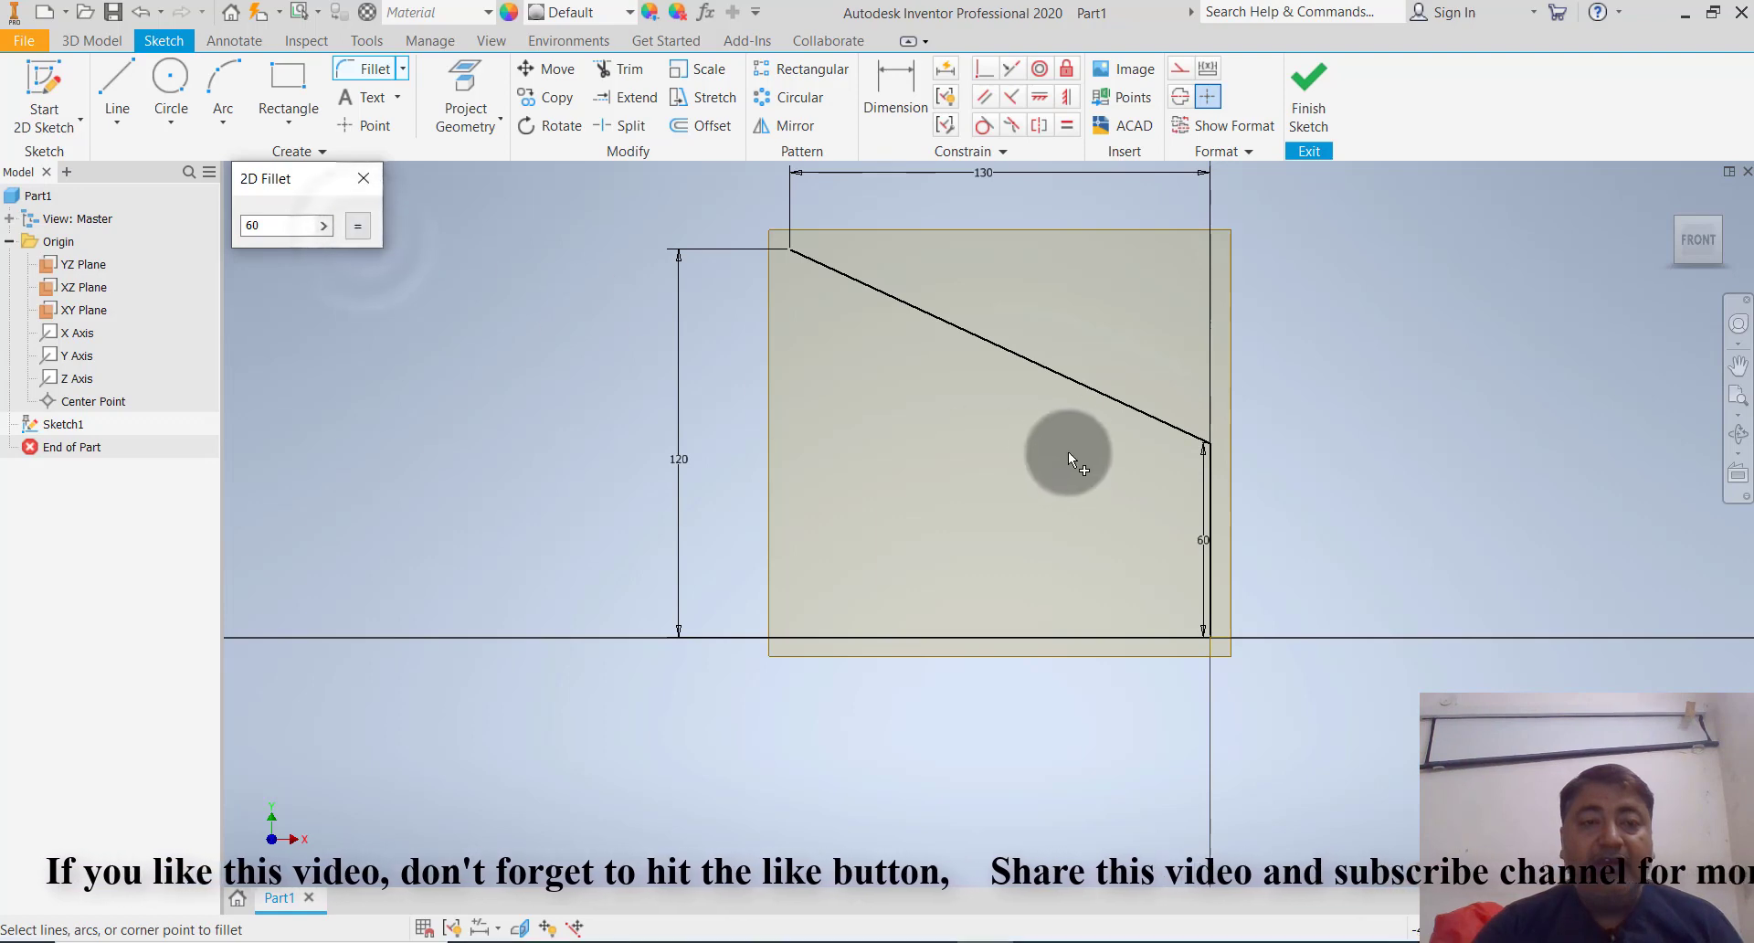
left_click(1147, 426)
left_click(1209, 480)
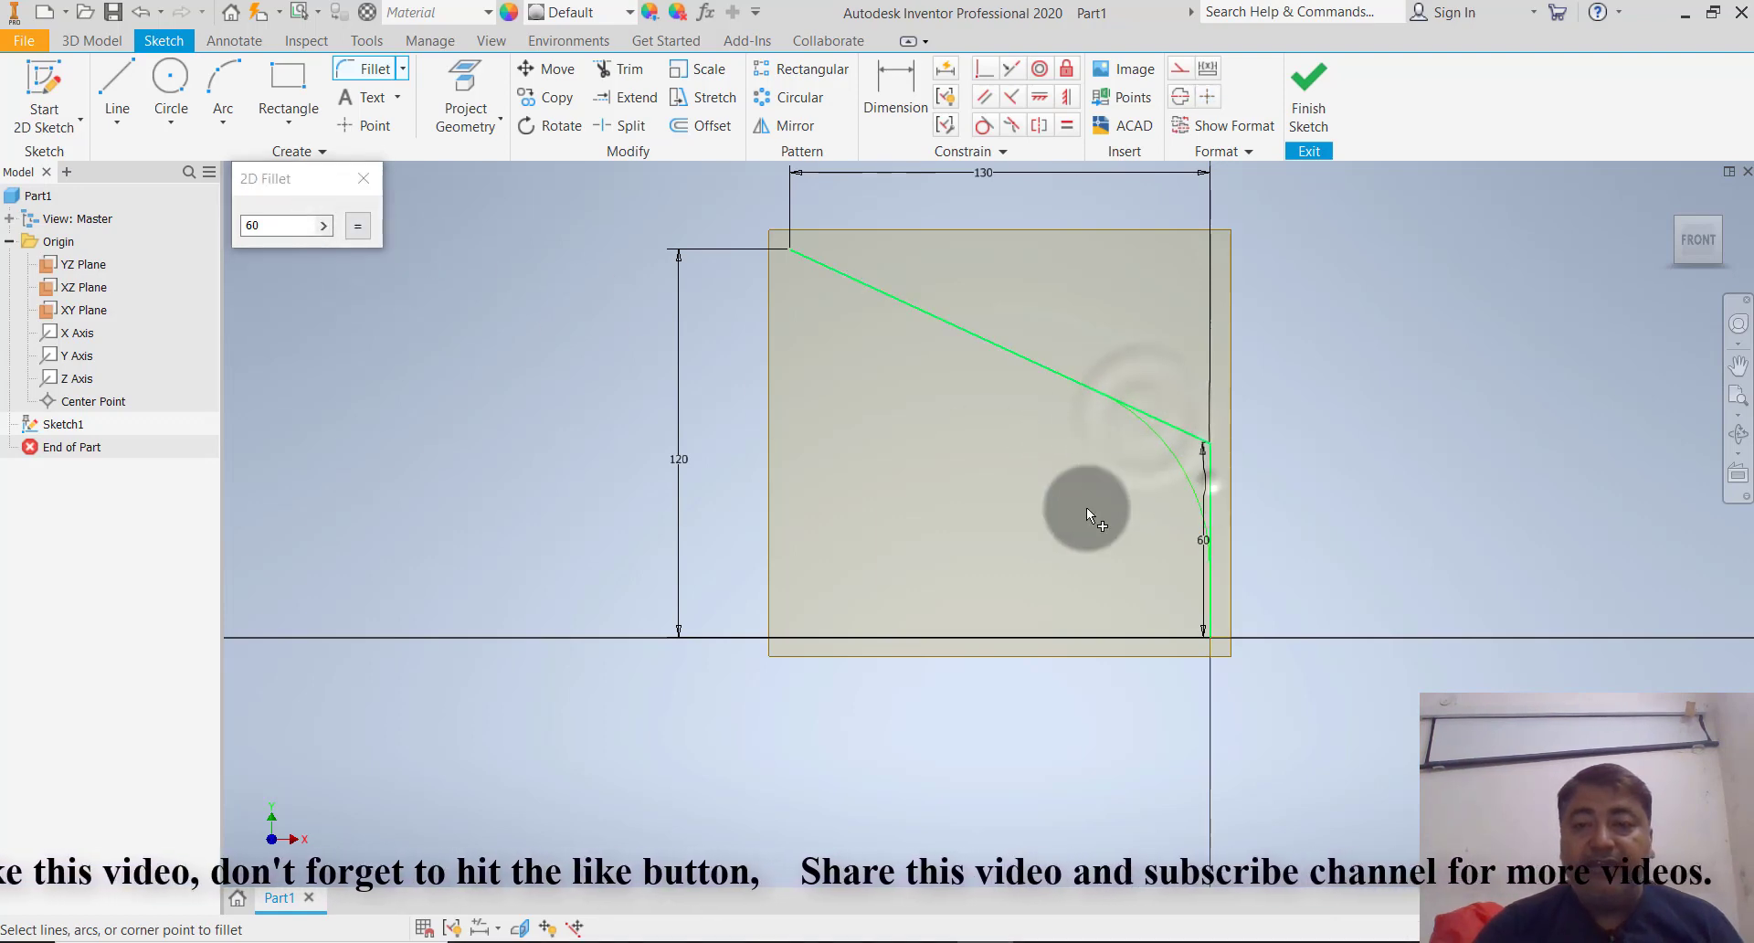
left_click(380, 172)
left_click(1309, 92)
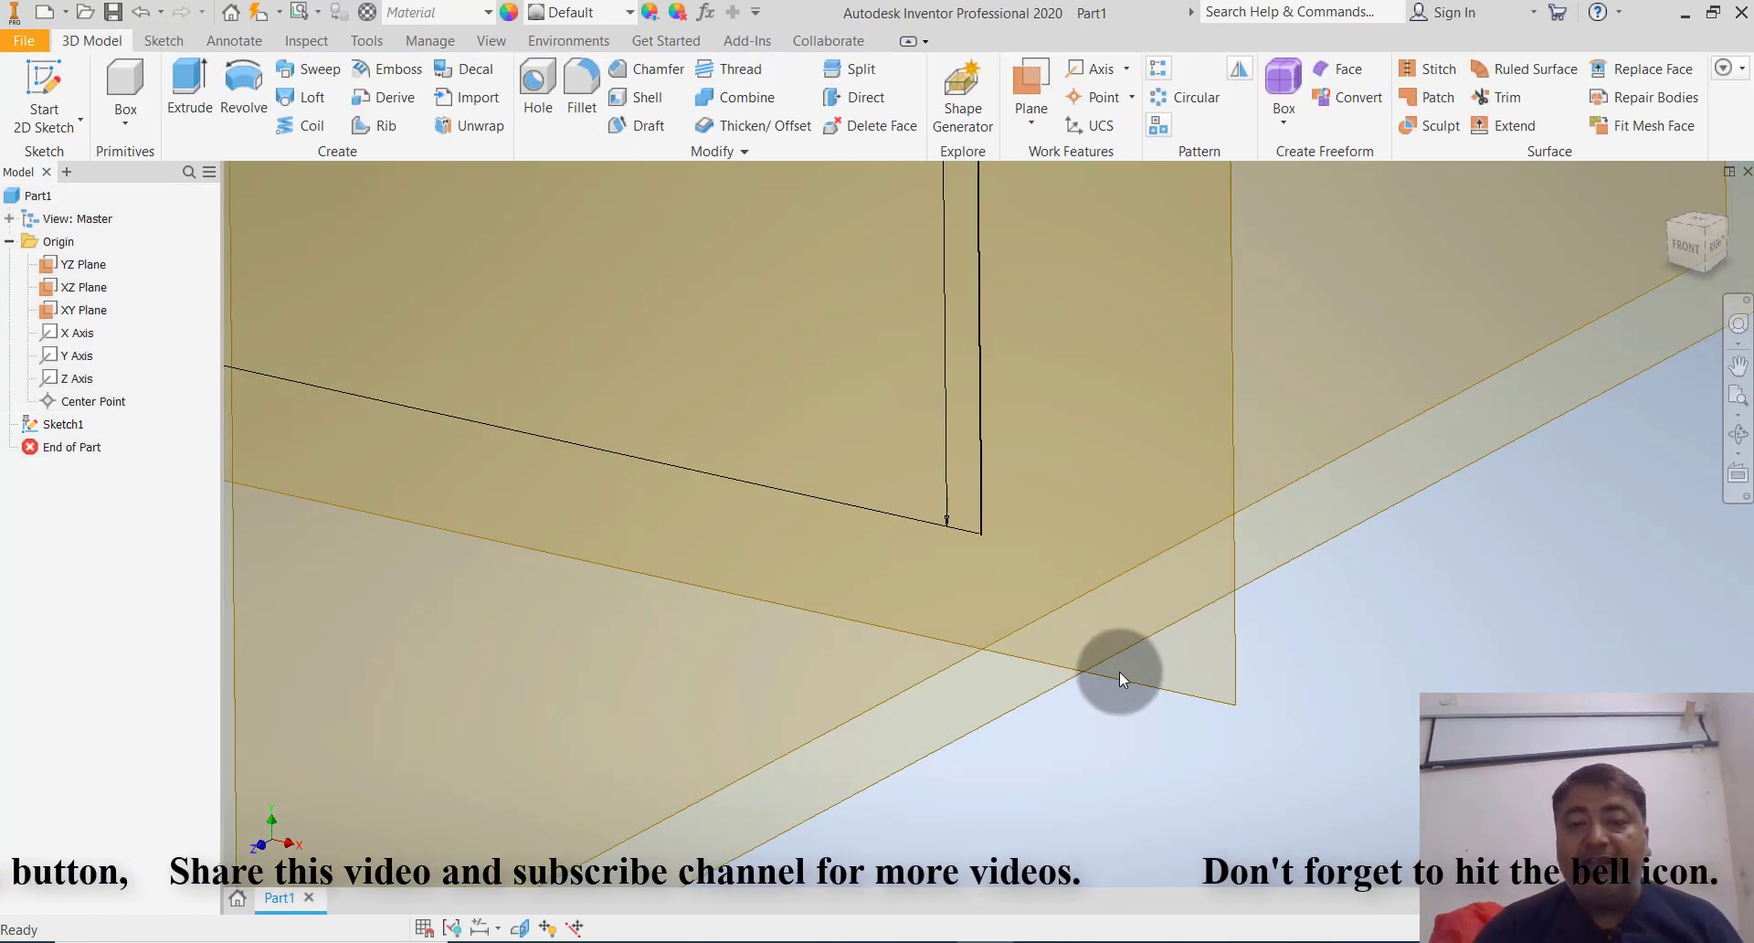
Start a new 2D sketch on the XZ plane
scroll(1215, 651, "up", 3)
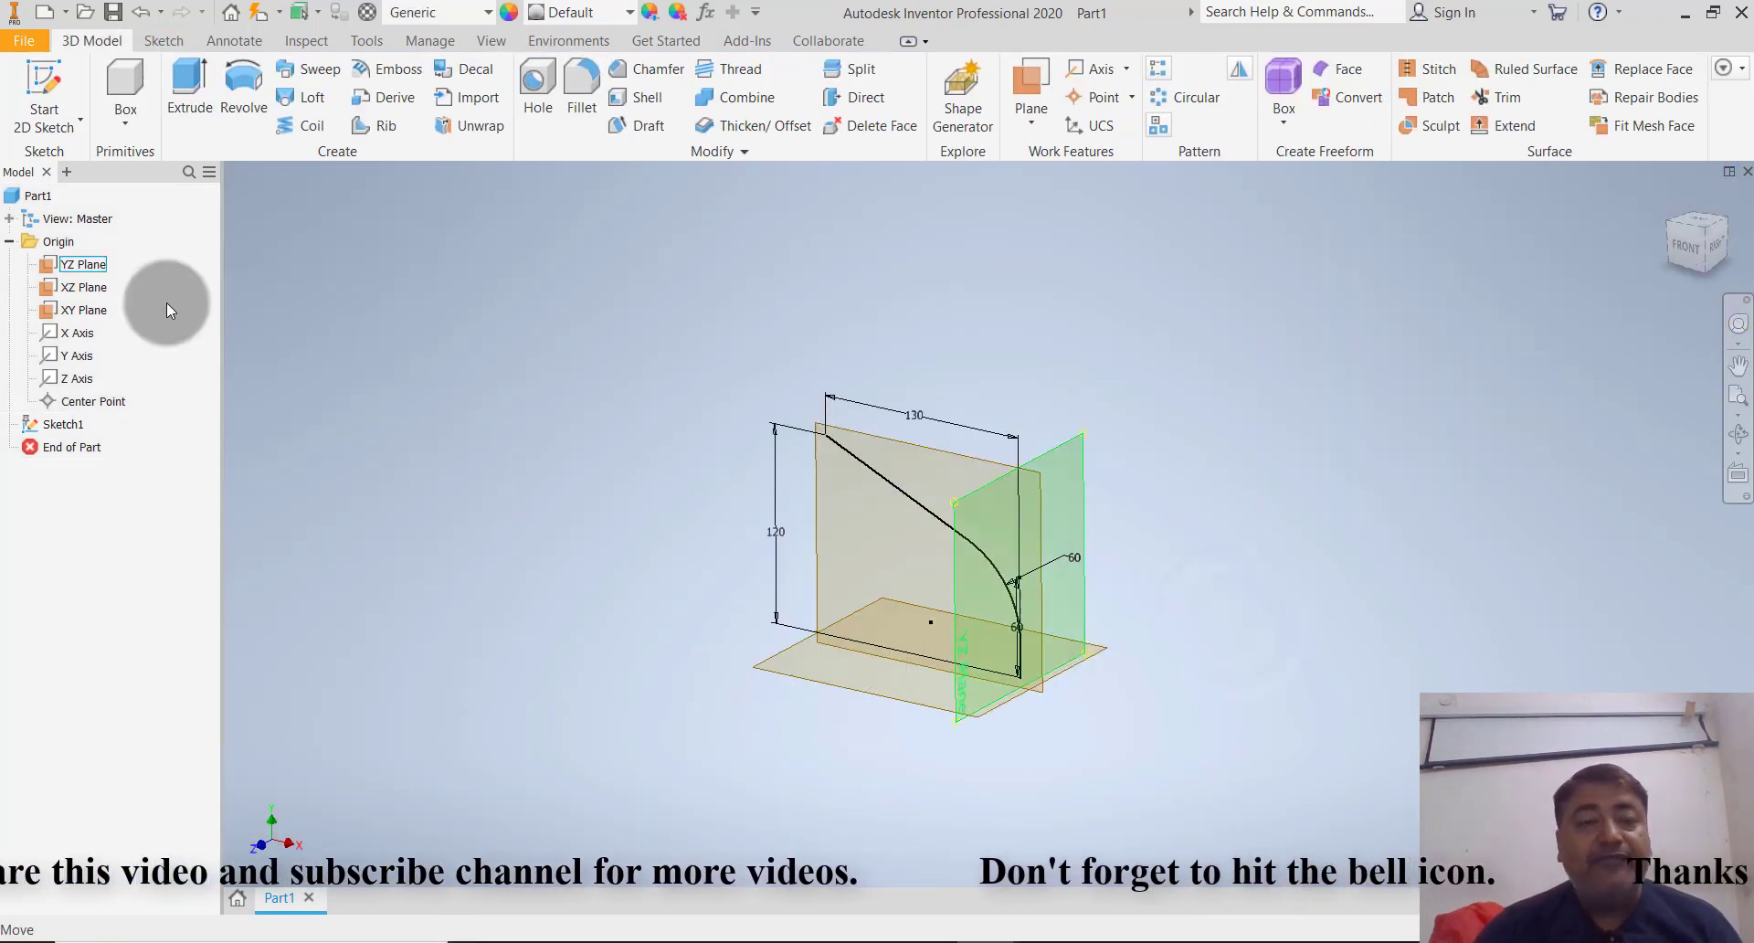
left_click(55, 115)
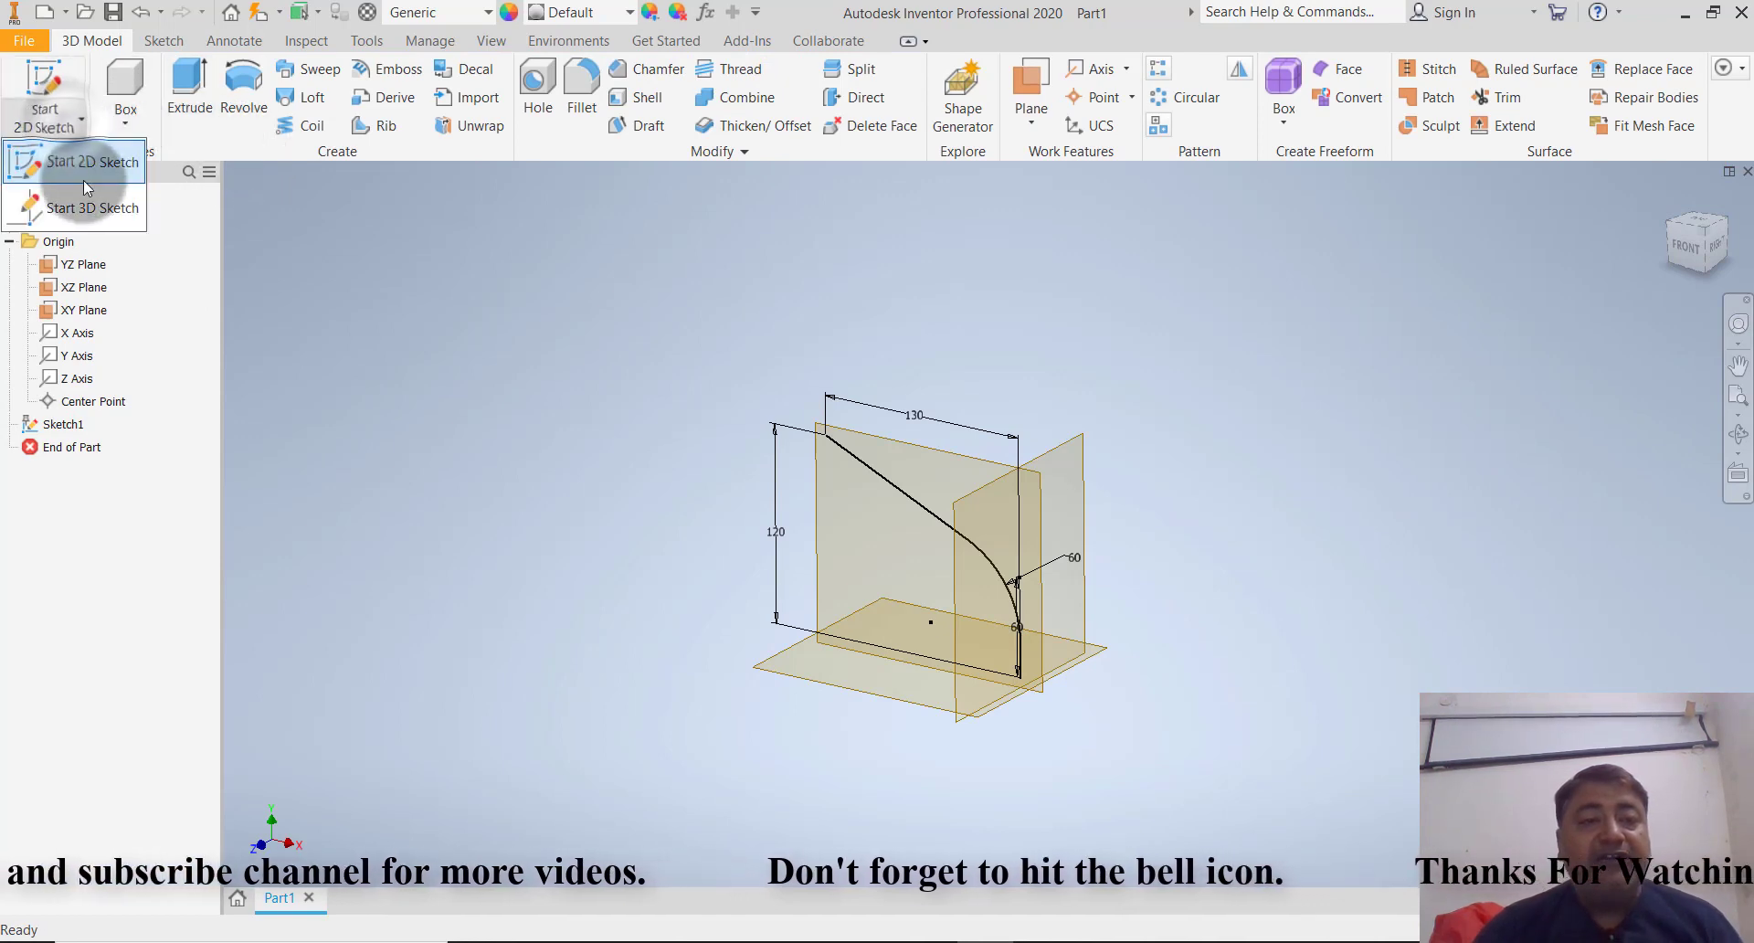
left_click(816, 690)
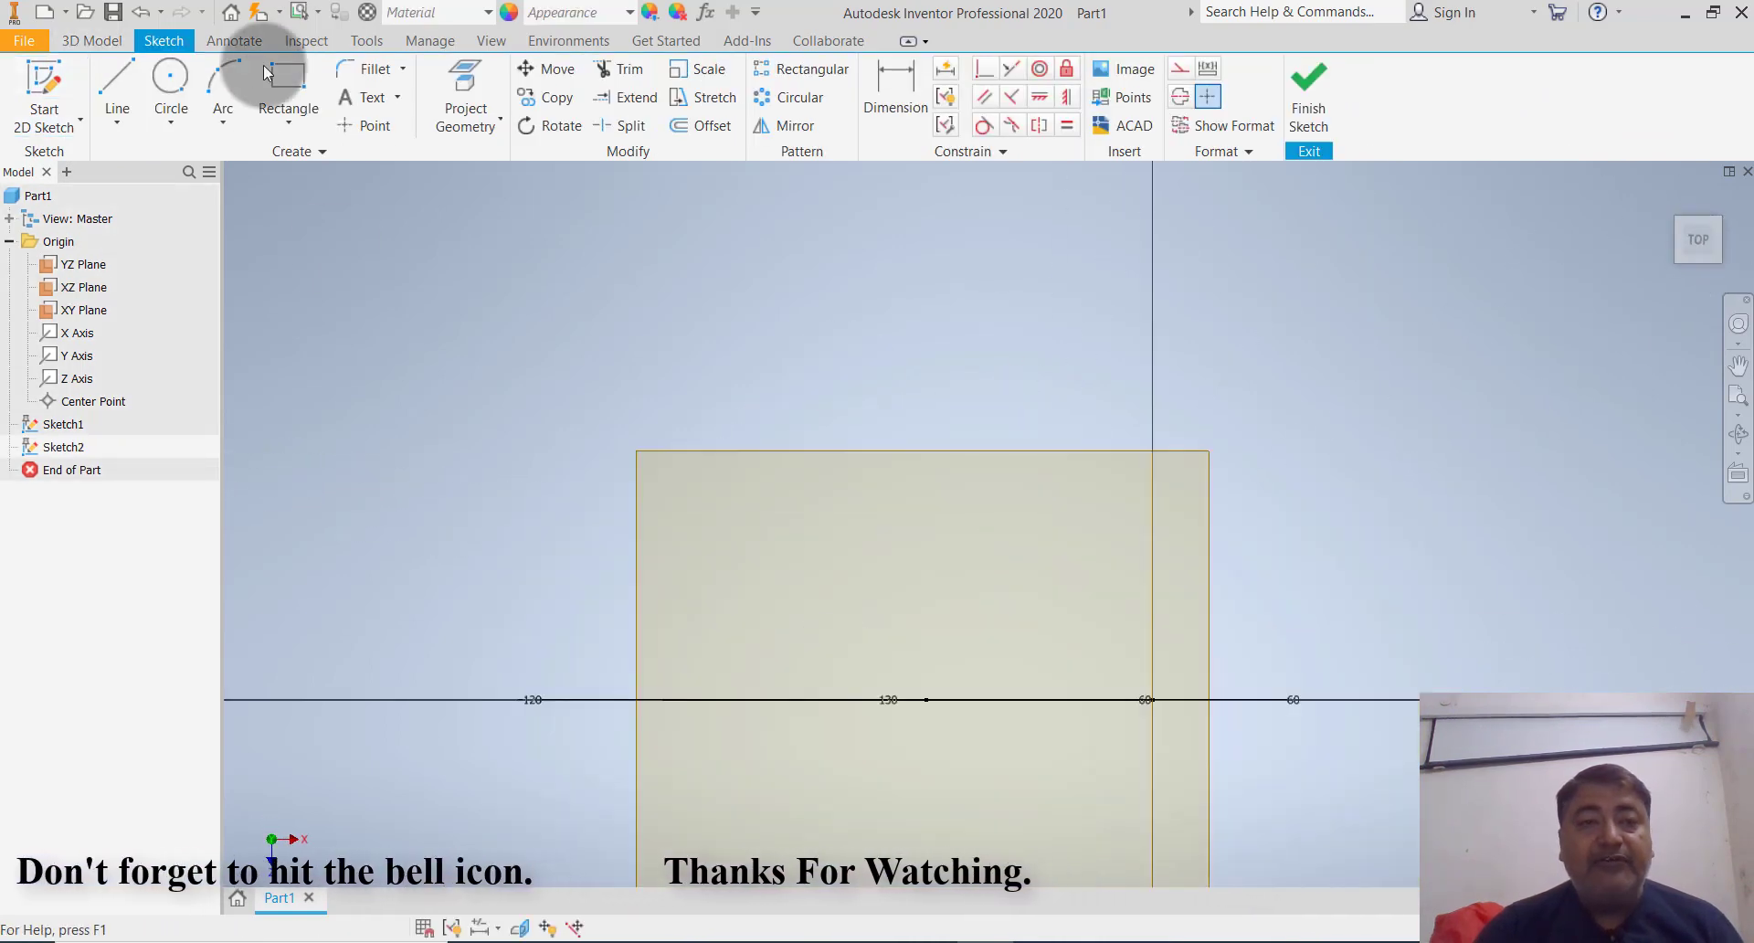
Draw a sloped line from the origin toward the upper left, spanning about 122 mm horizontally, then a vertical line about 46 mm long upward from its end
left_click(119, 89)
scroll(683, 331, "down", 3)
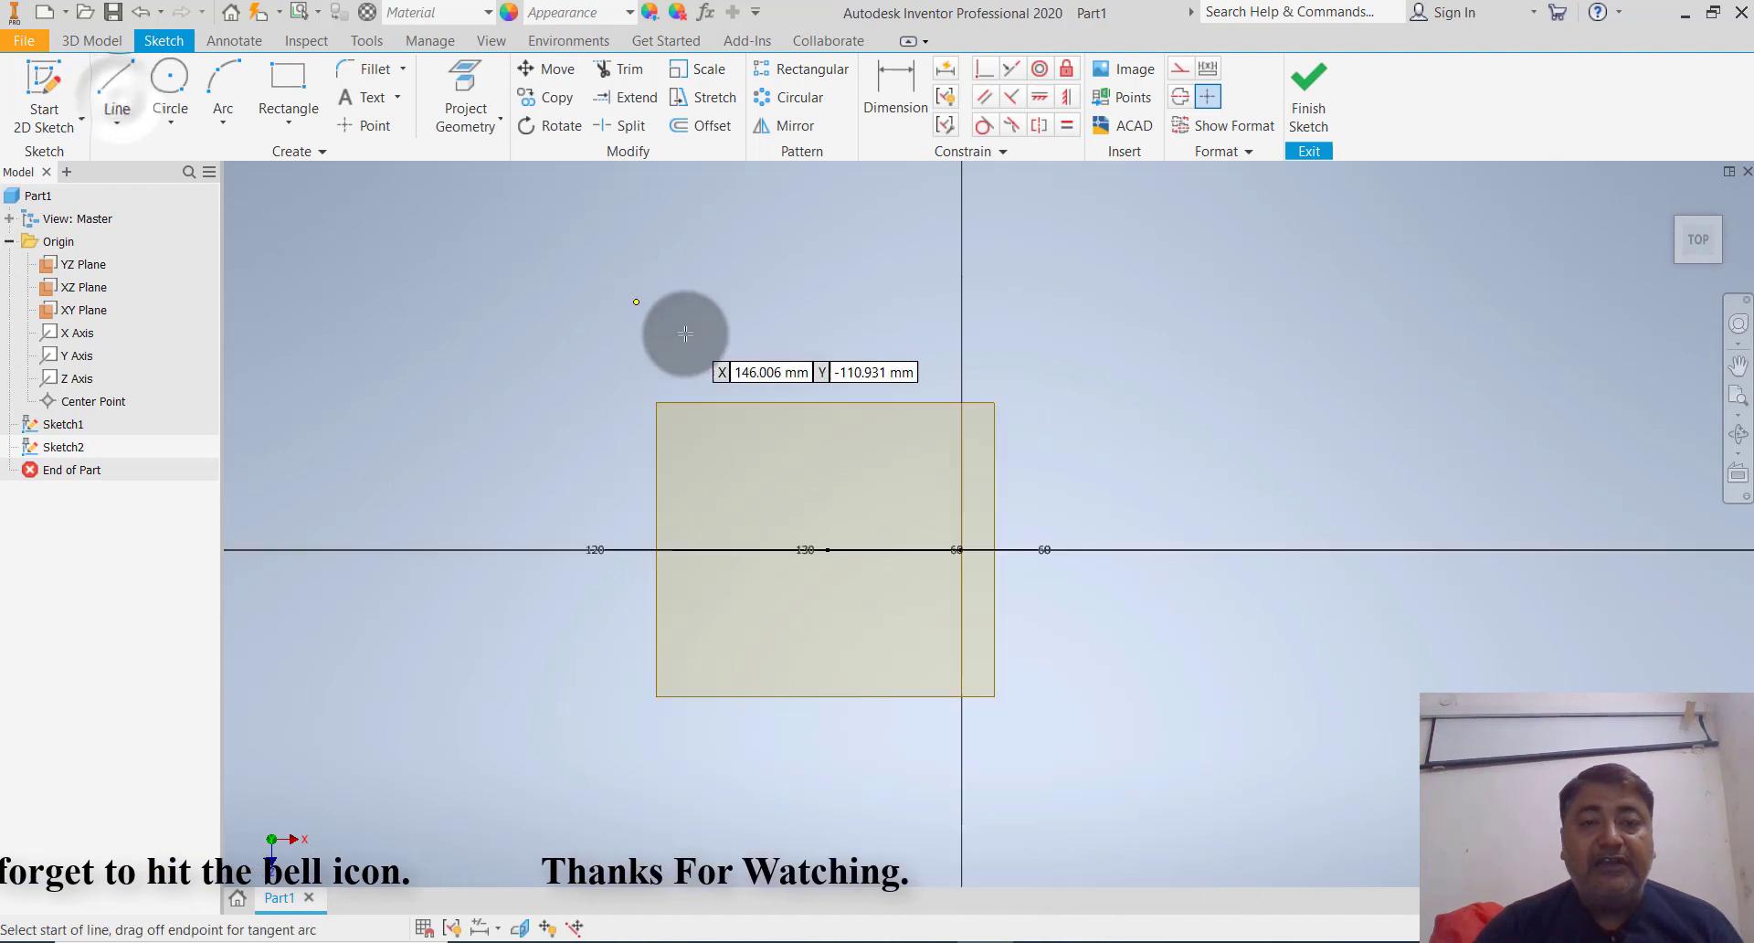
left_click(959, 550)
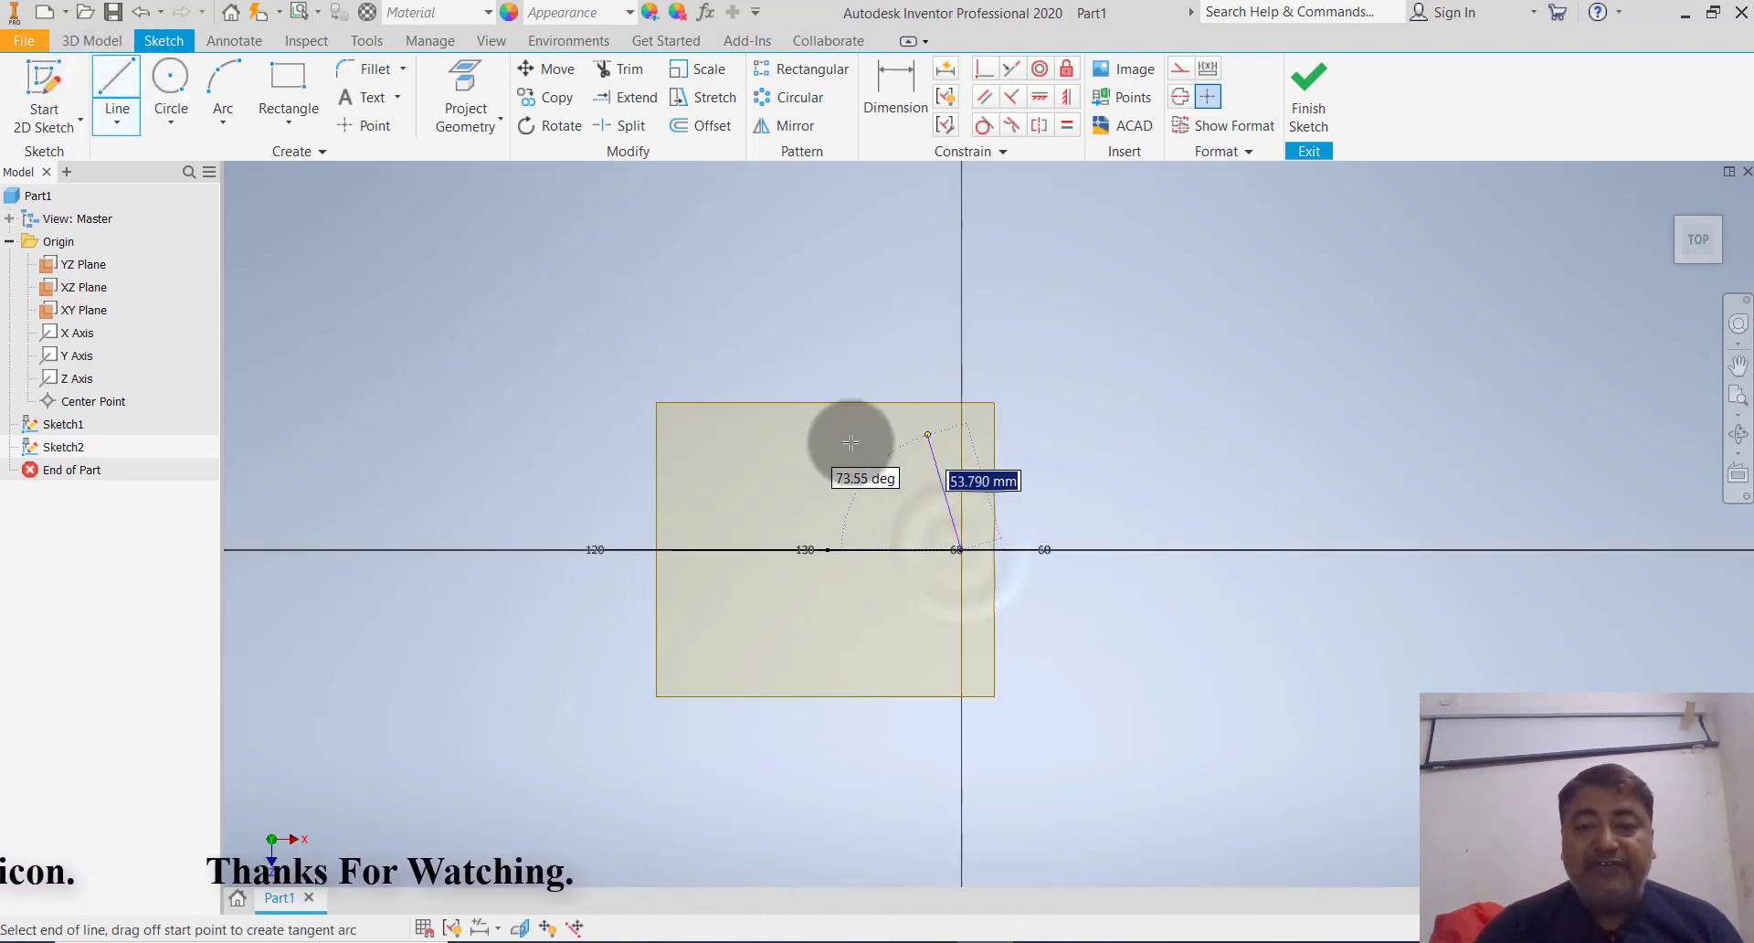
left_click(690, 413)
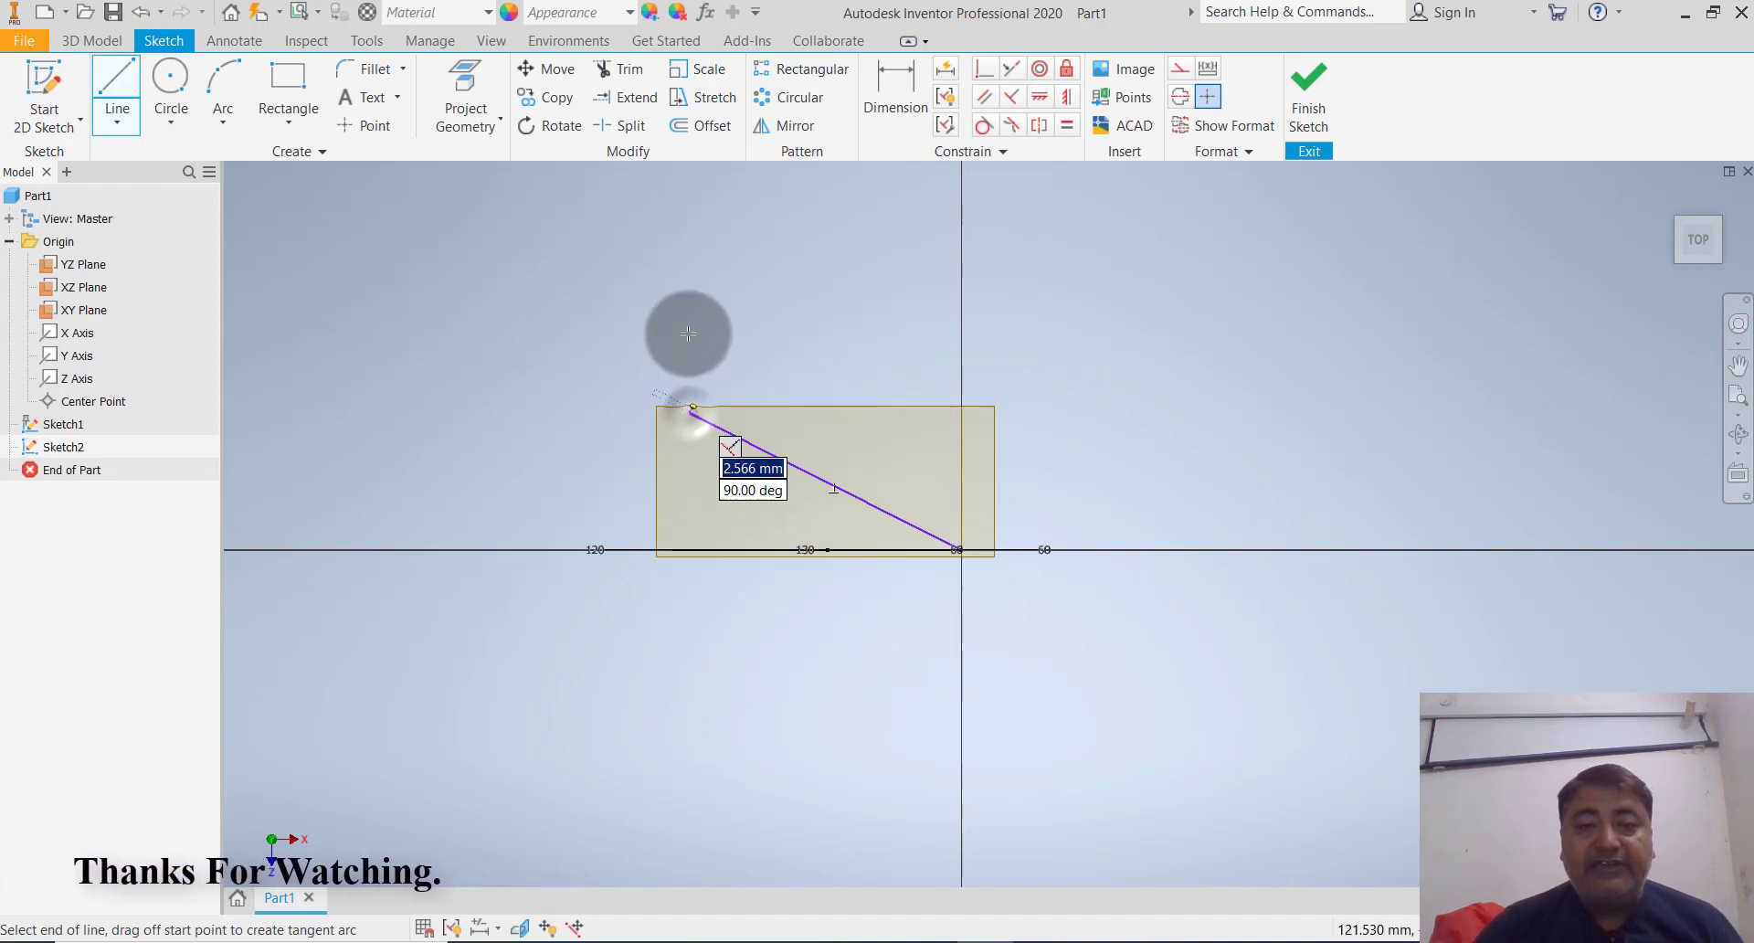
key("Return")
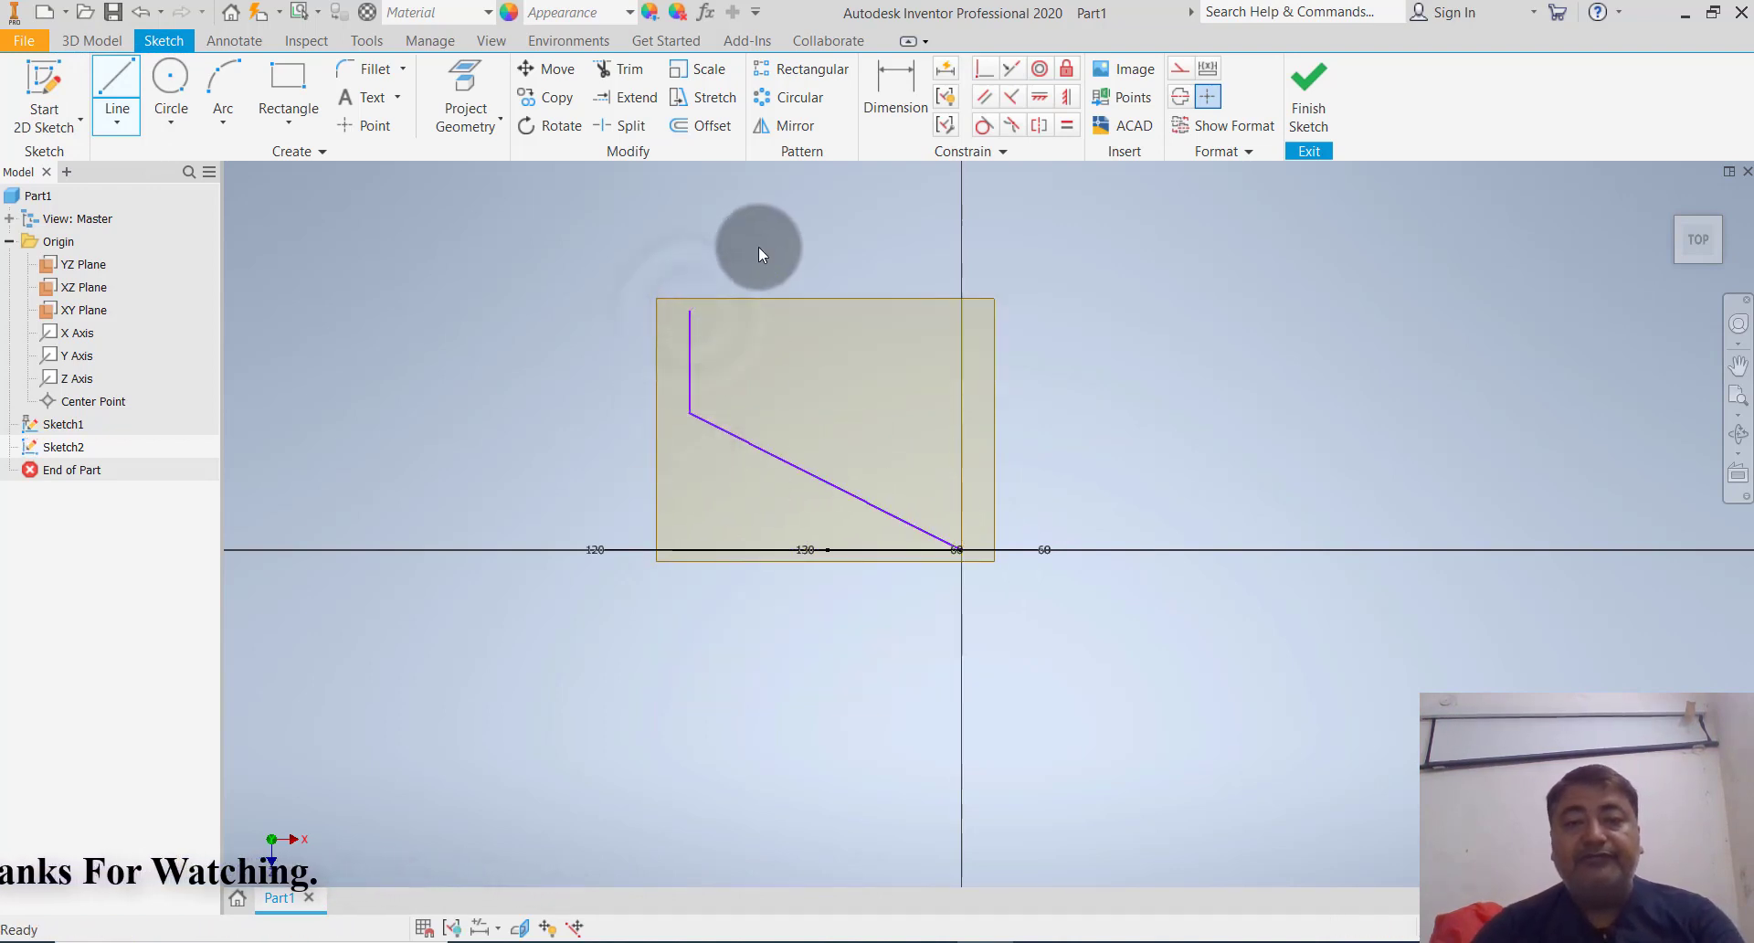
key("Escape")
scroll(721, 369, "up", 3)
scroll(1093, 402, "down", 3)
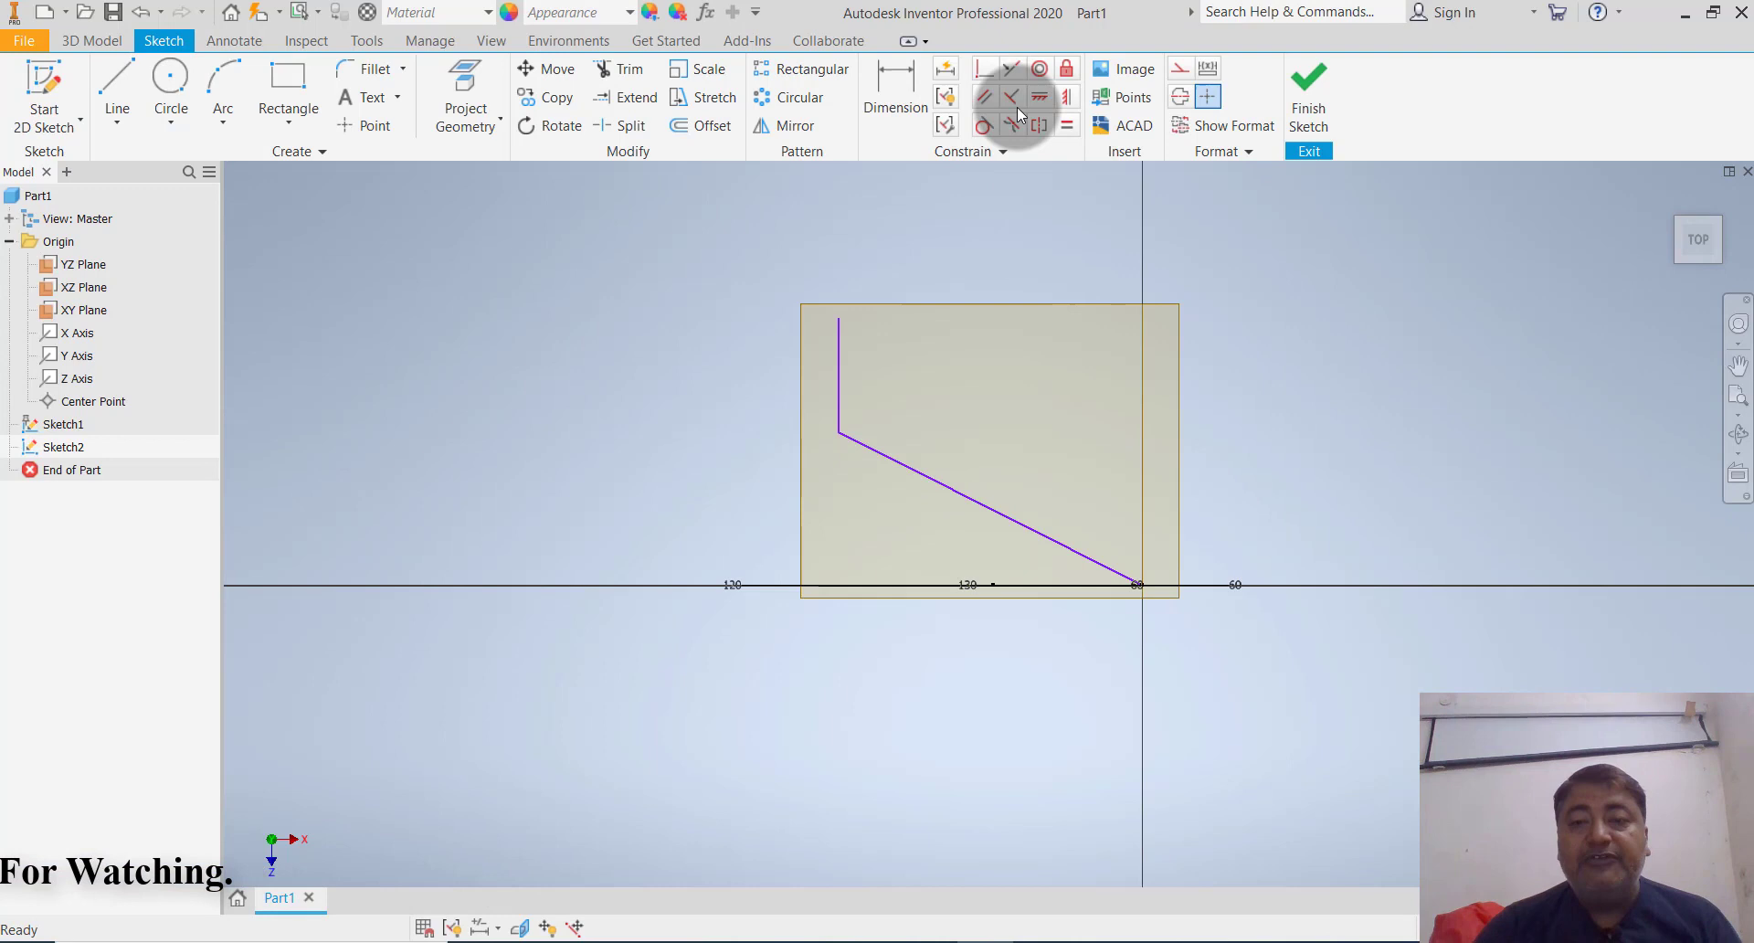
left_click(901, 87)
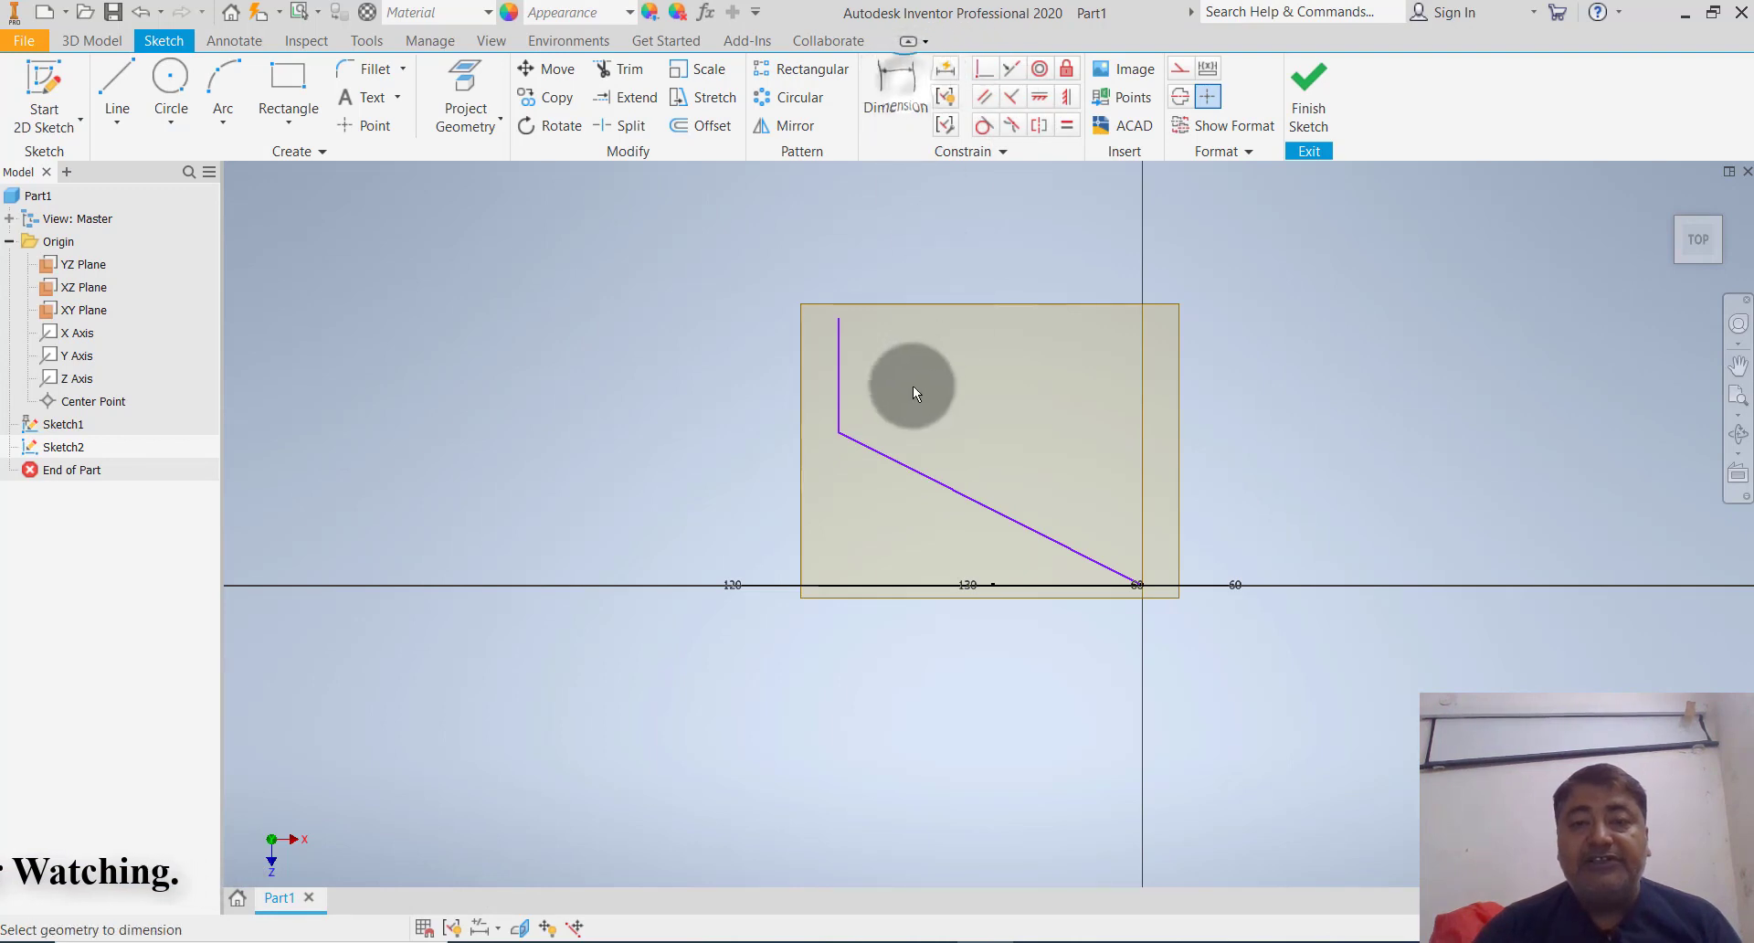
left_click(837, 433)
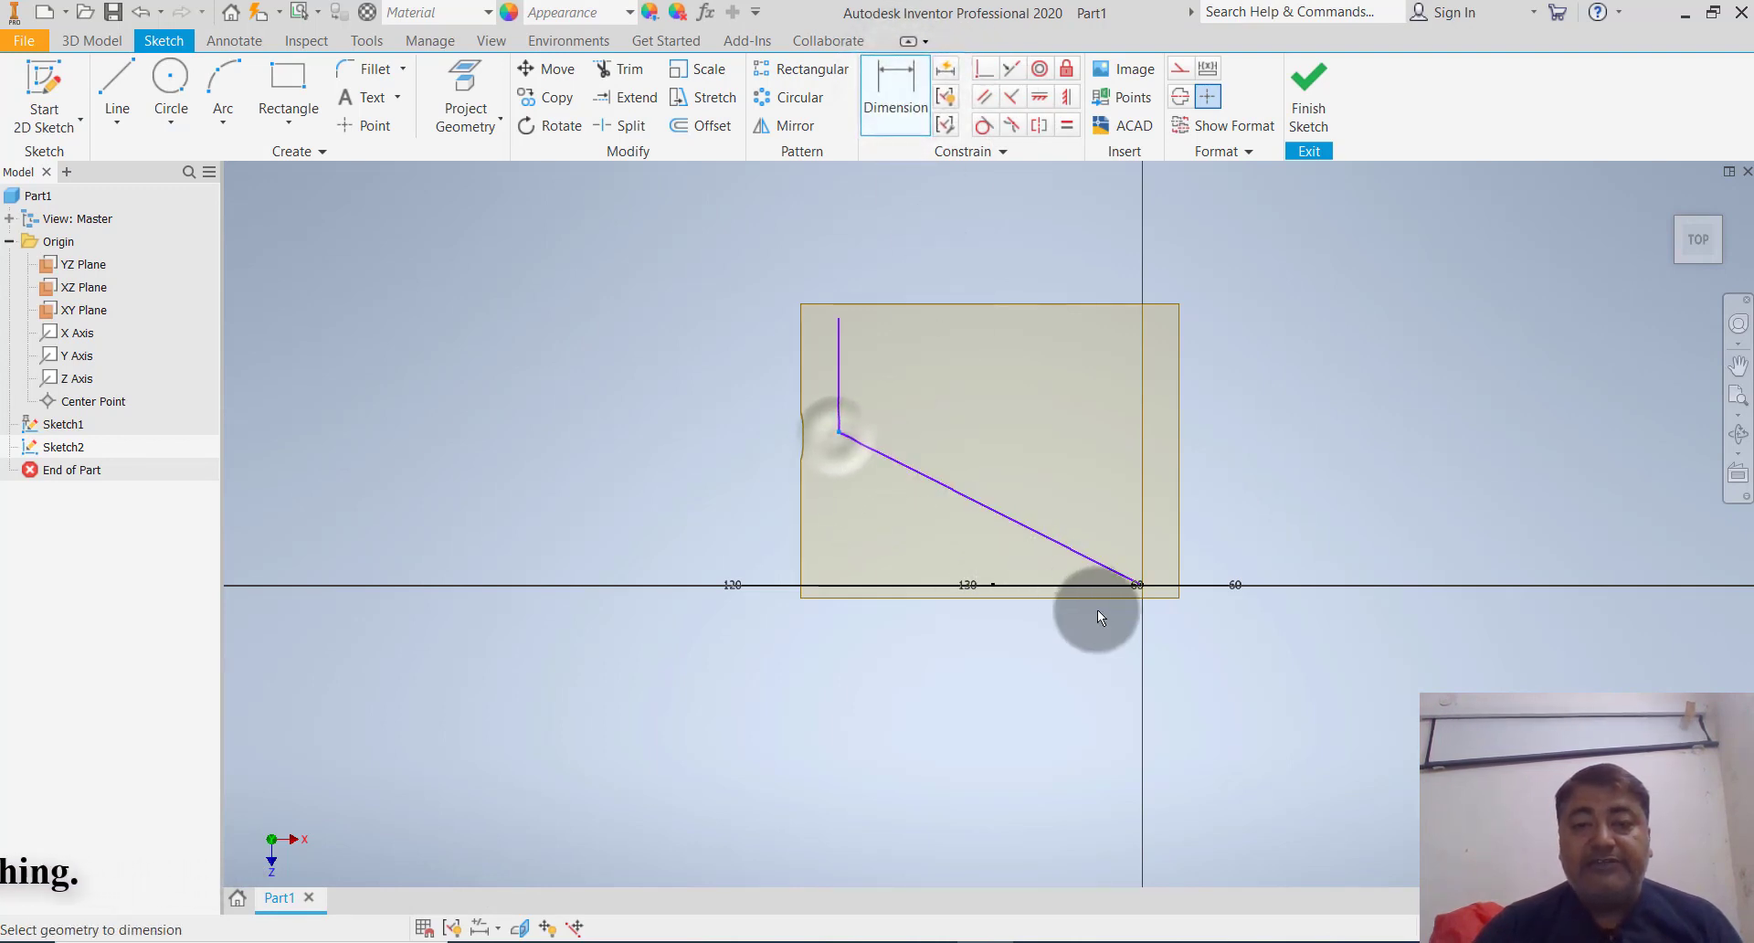
left_click(1138, 585)
scroll(1142, 586, "up", 5)
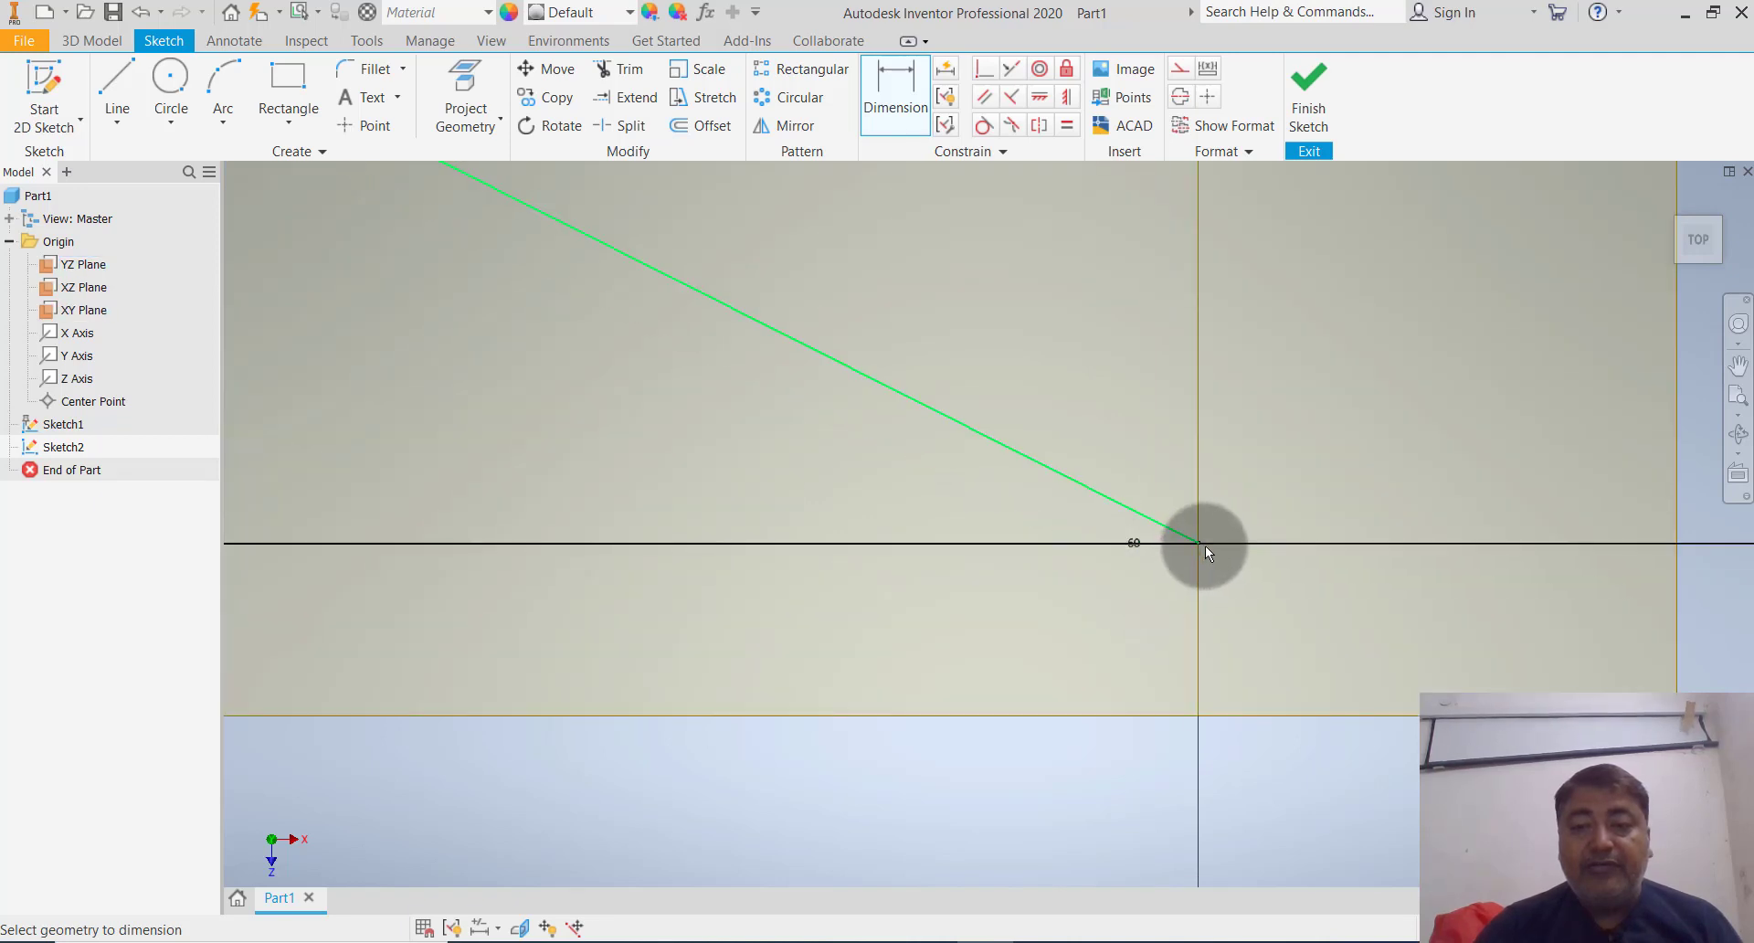
scroll(1193, 603, "down", 3)
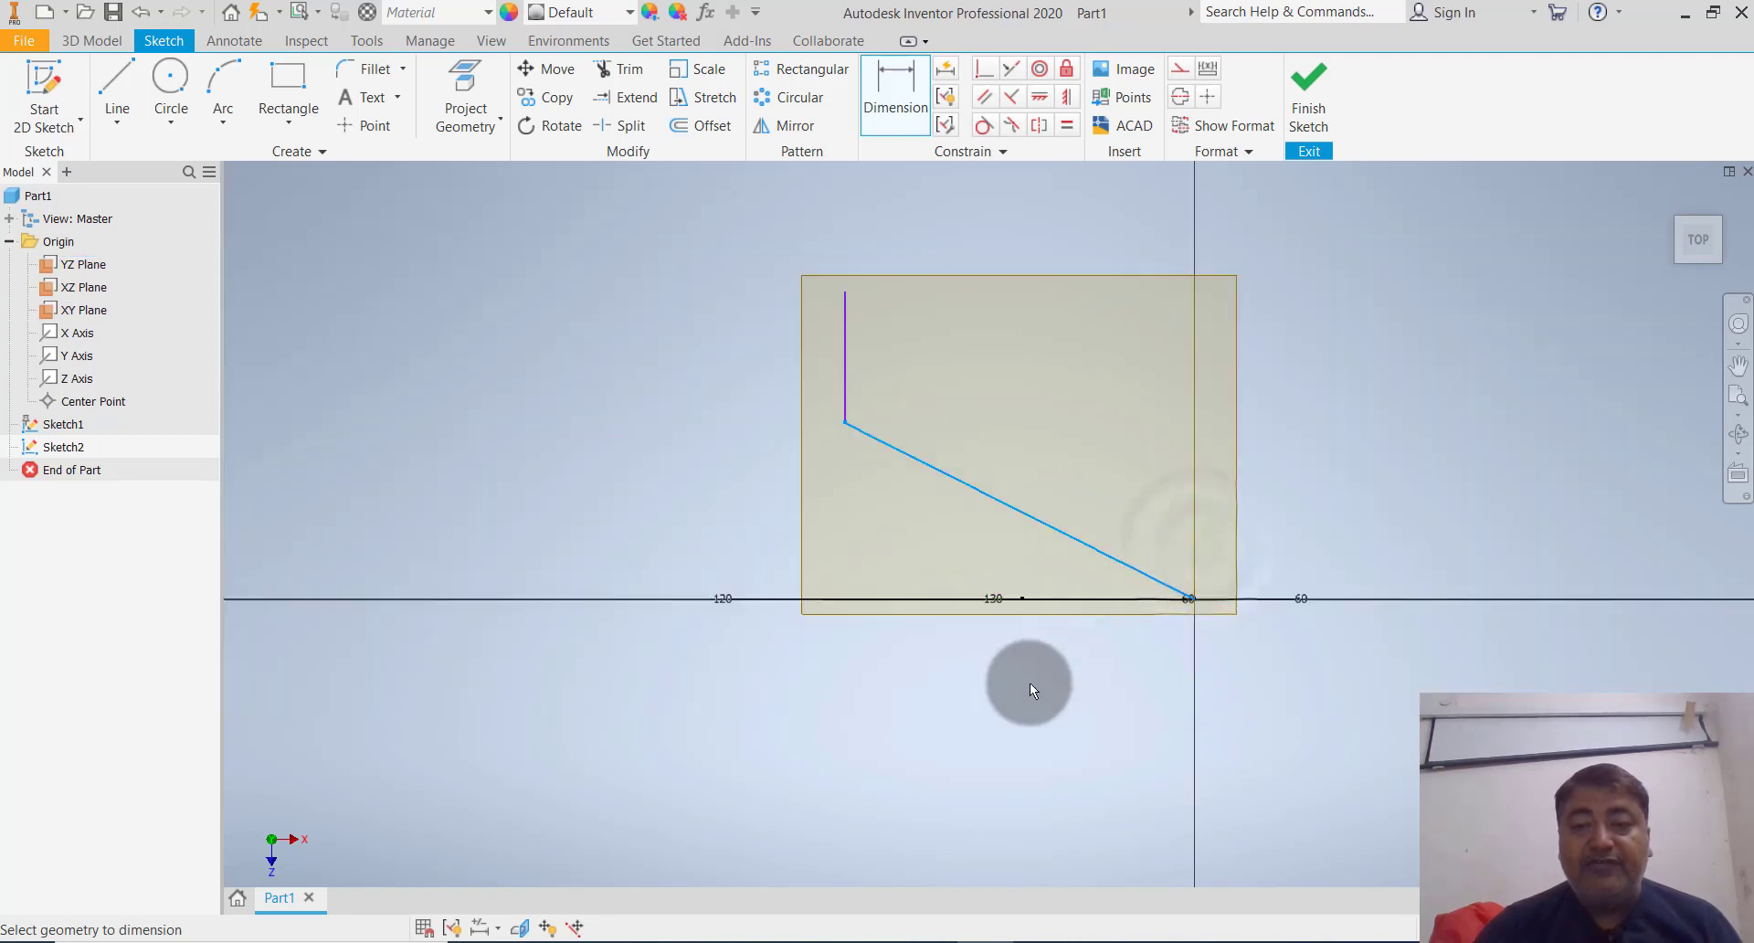
key("Escape")
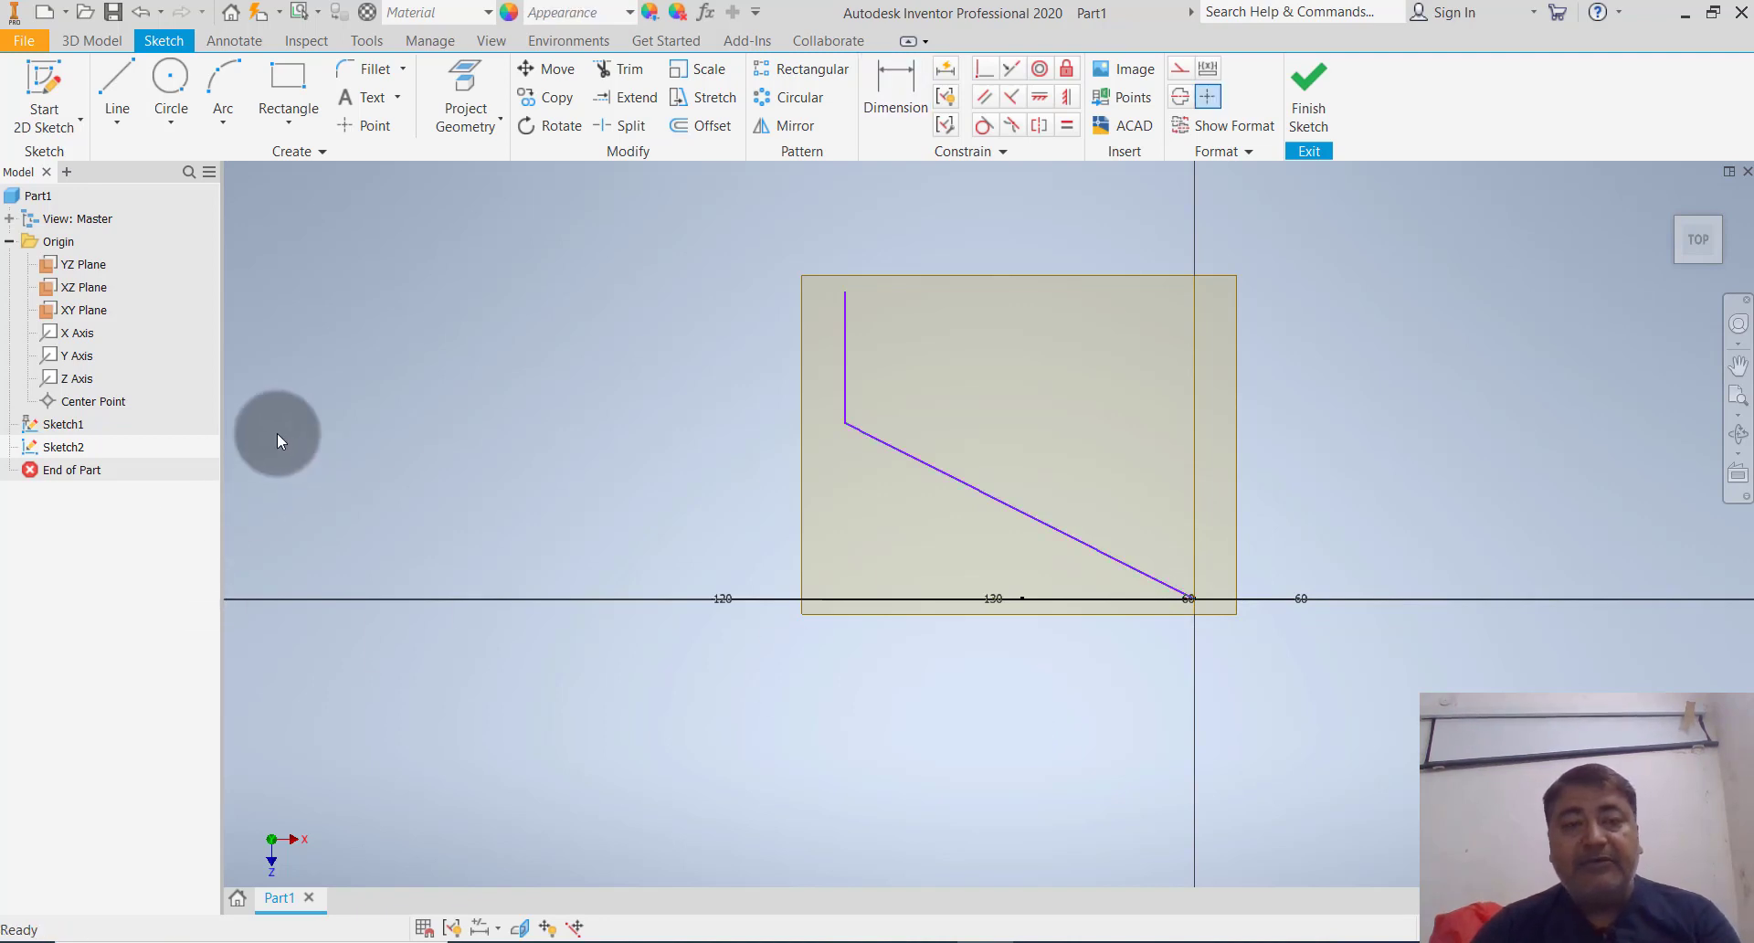
Turn on the visibility of the X, Y and Z origin axes
left_click(77, 335)
left_click(81, 377, "shift")
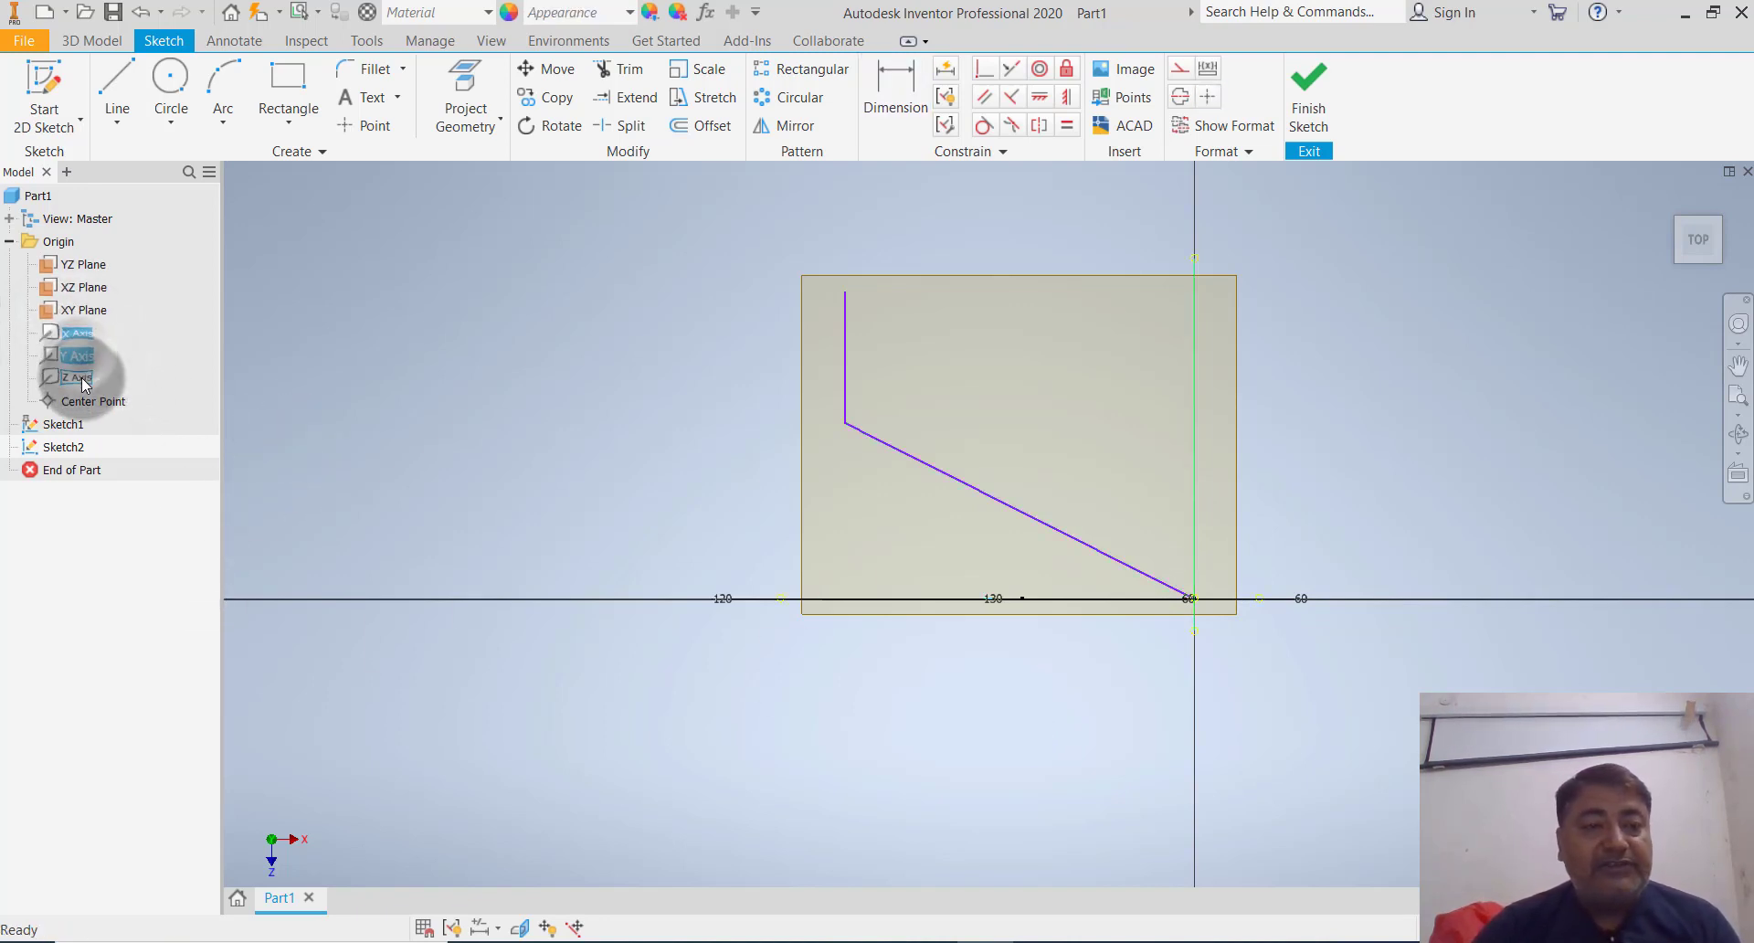
right_click(83, 377)
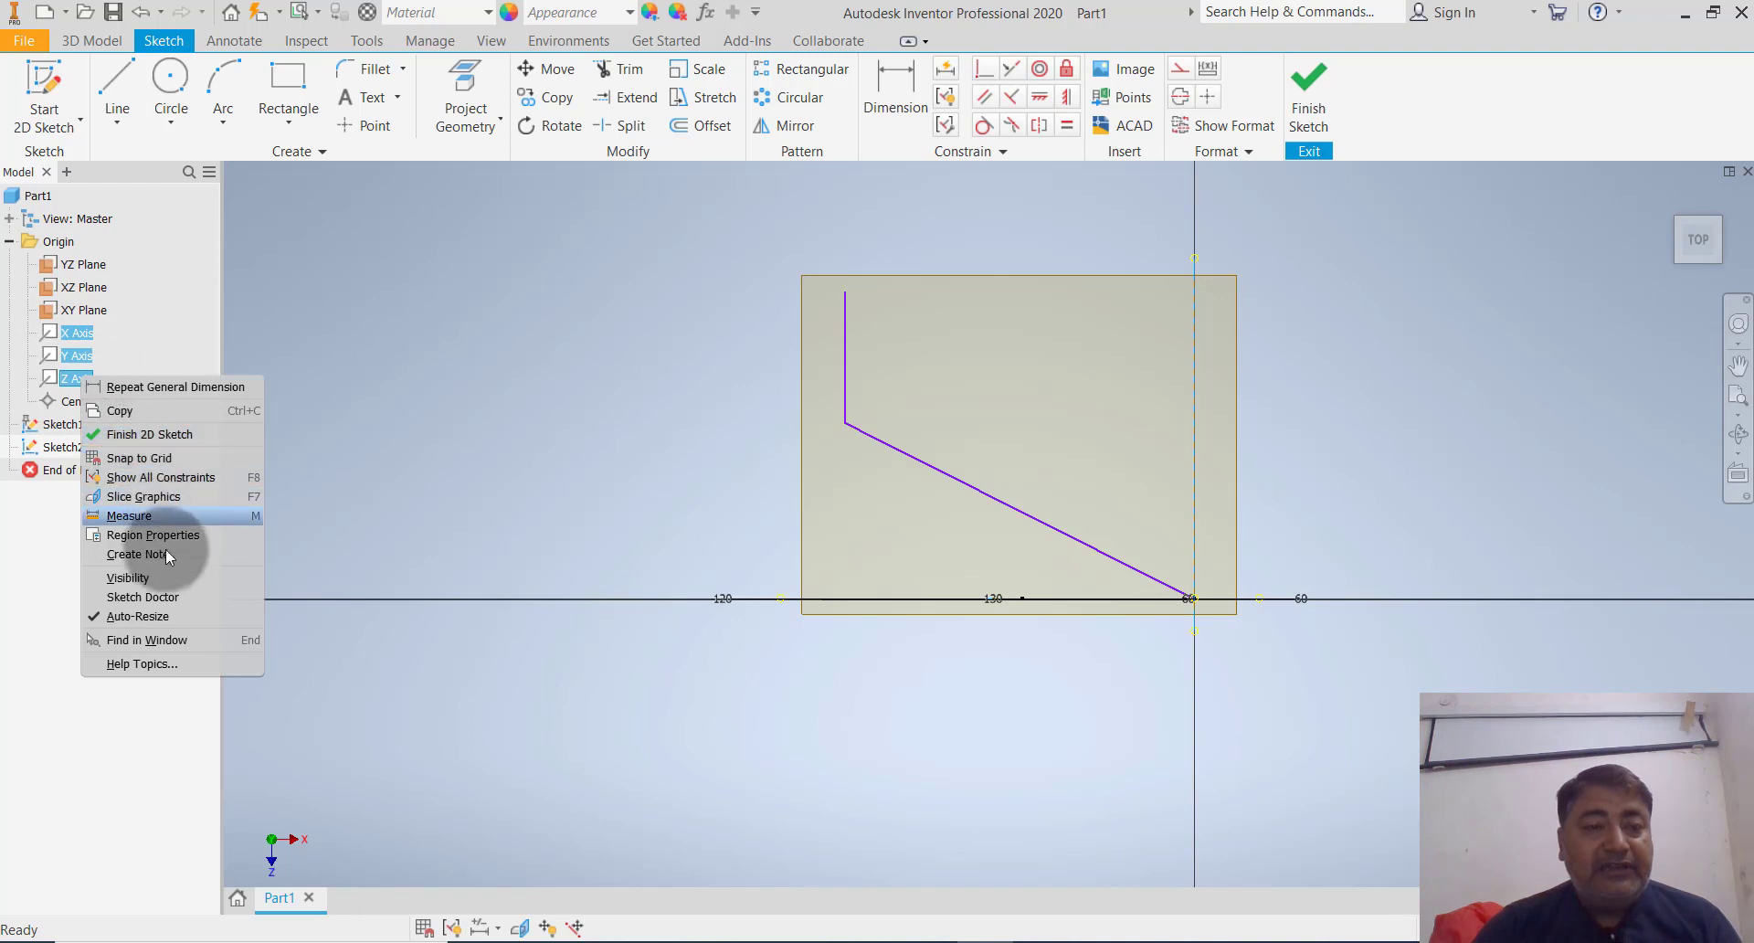
left_click(166, 575)
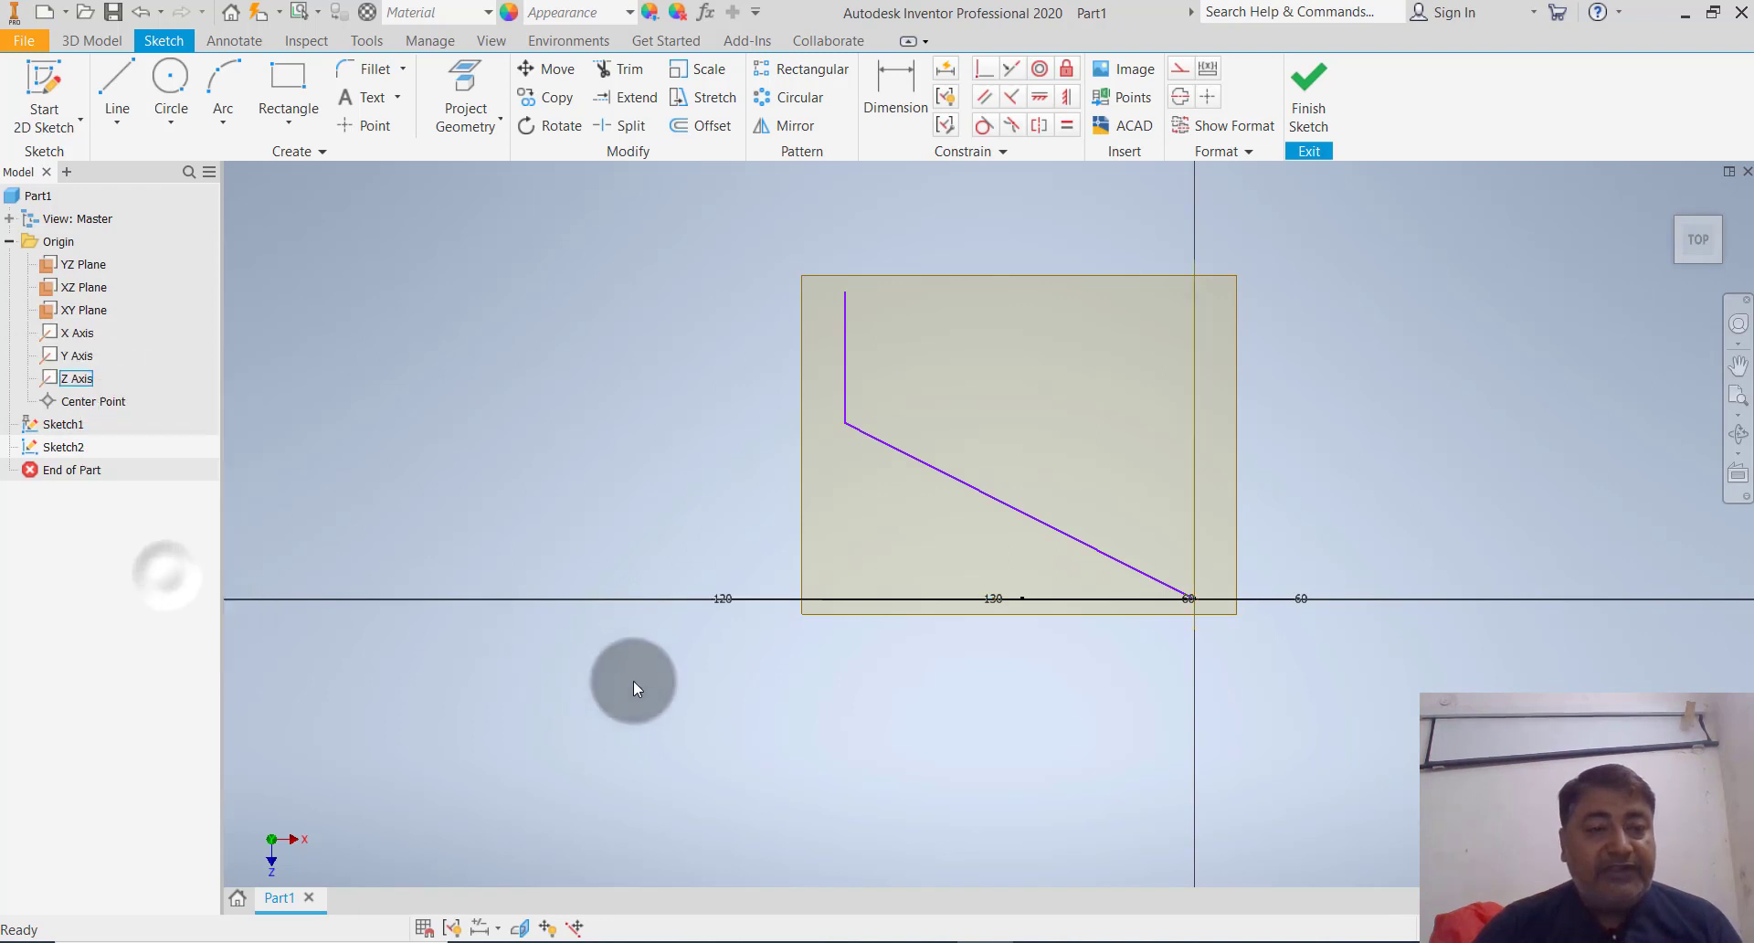
left_click(690, 693)
Dimension the horizontal distance between the short vertical line and the Z axis as 130 mm
left_click(905, 128)
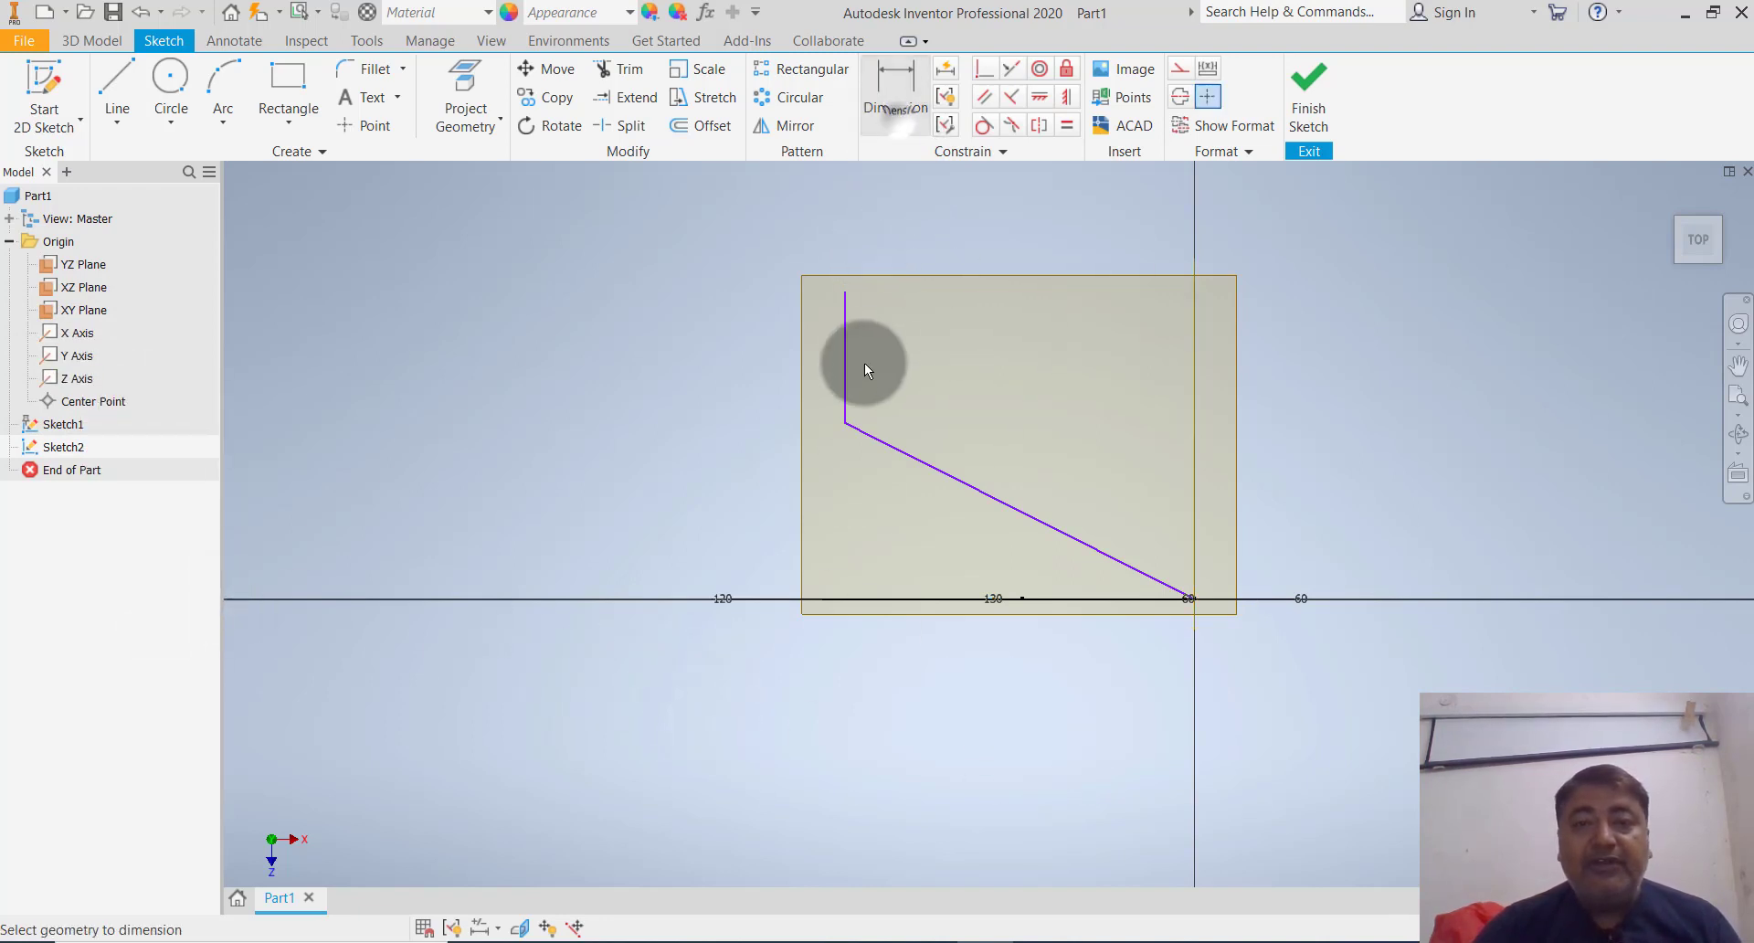
left_click(845, 397)
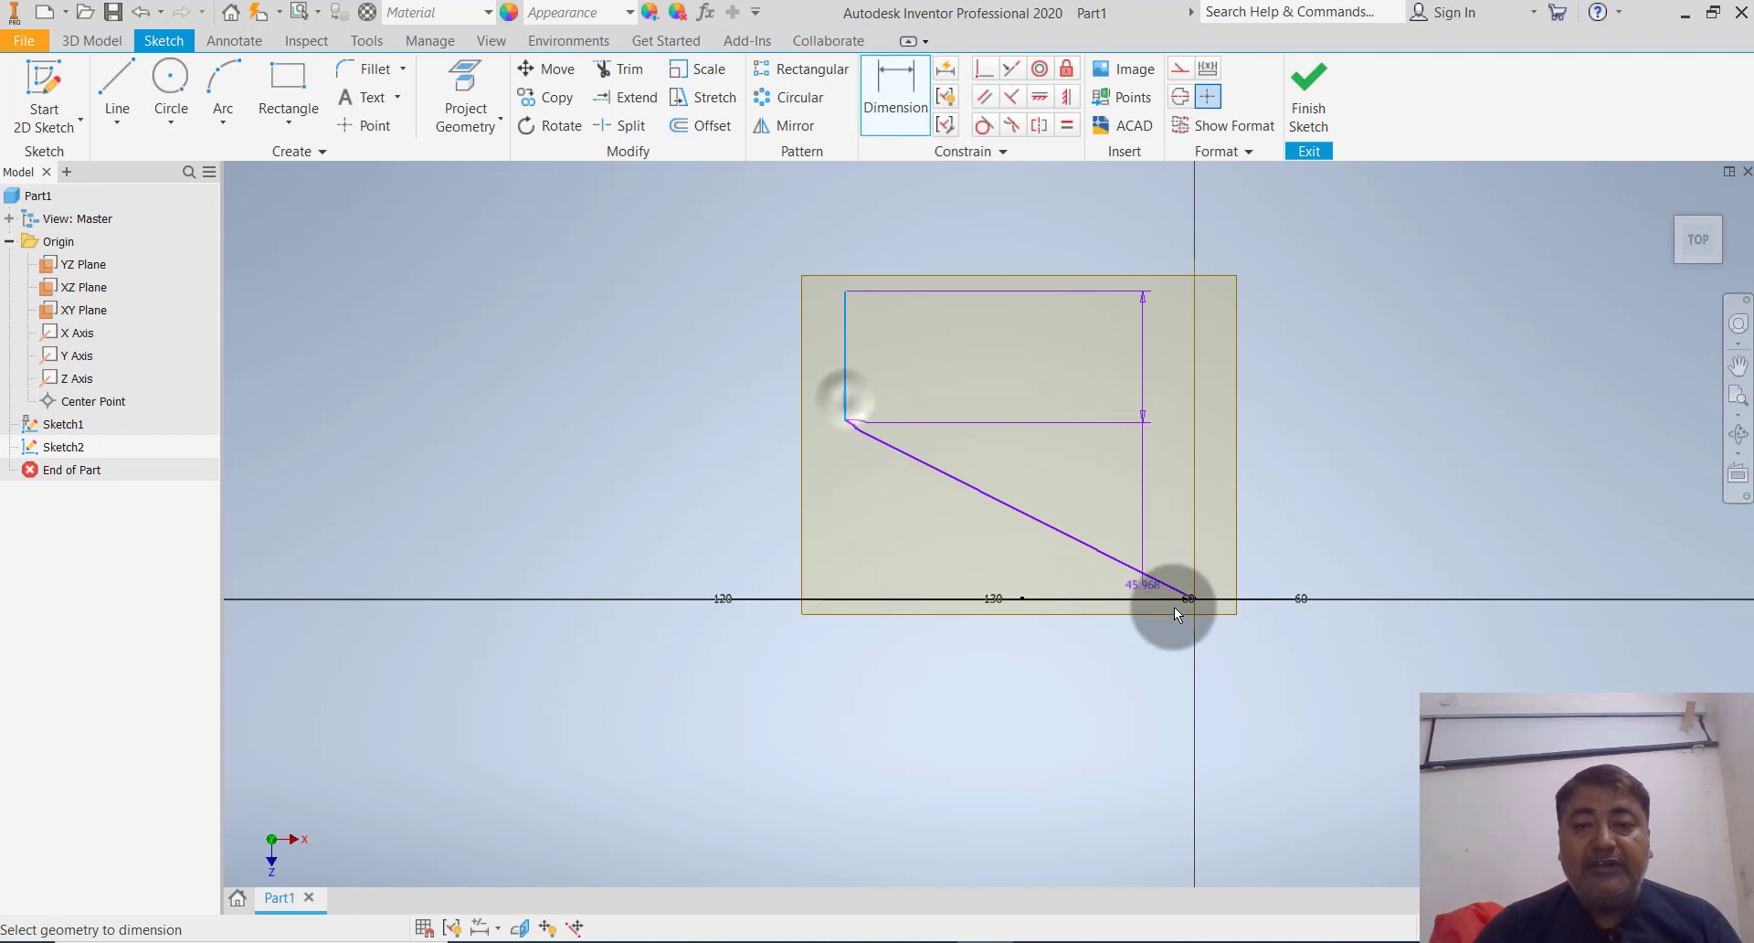
left_click(1188, 548)
left_click(963, 683)
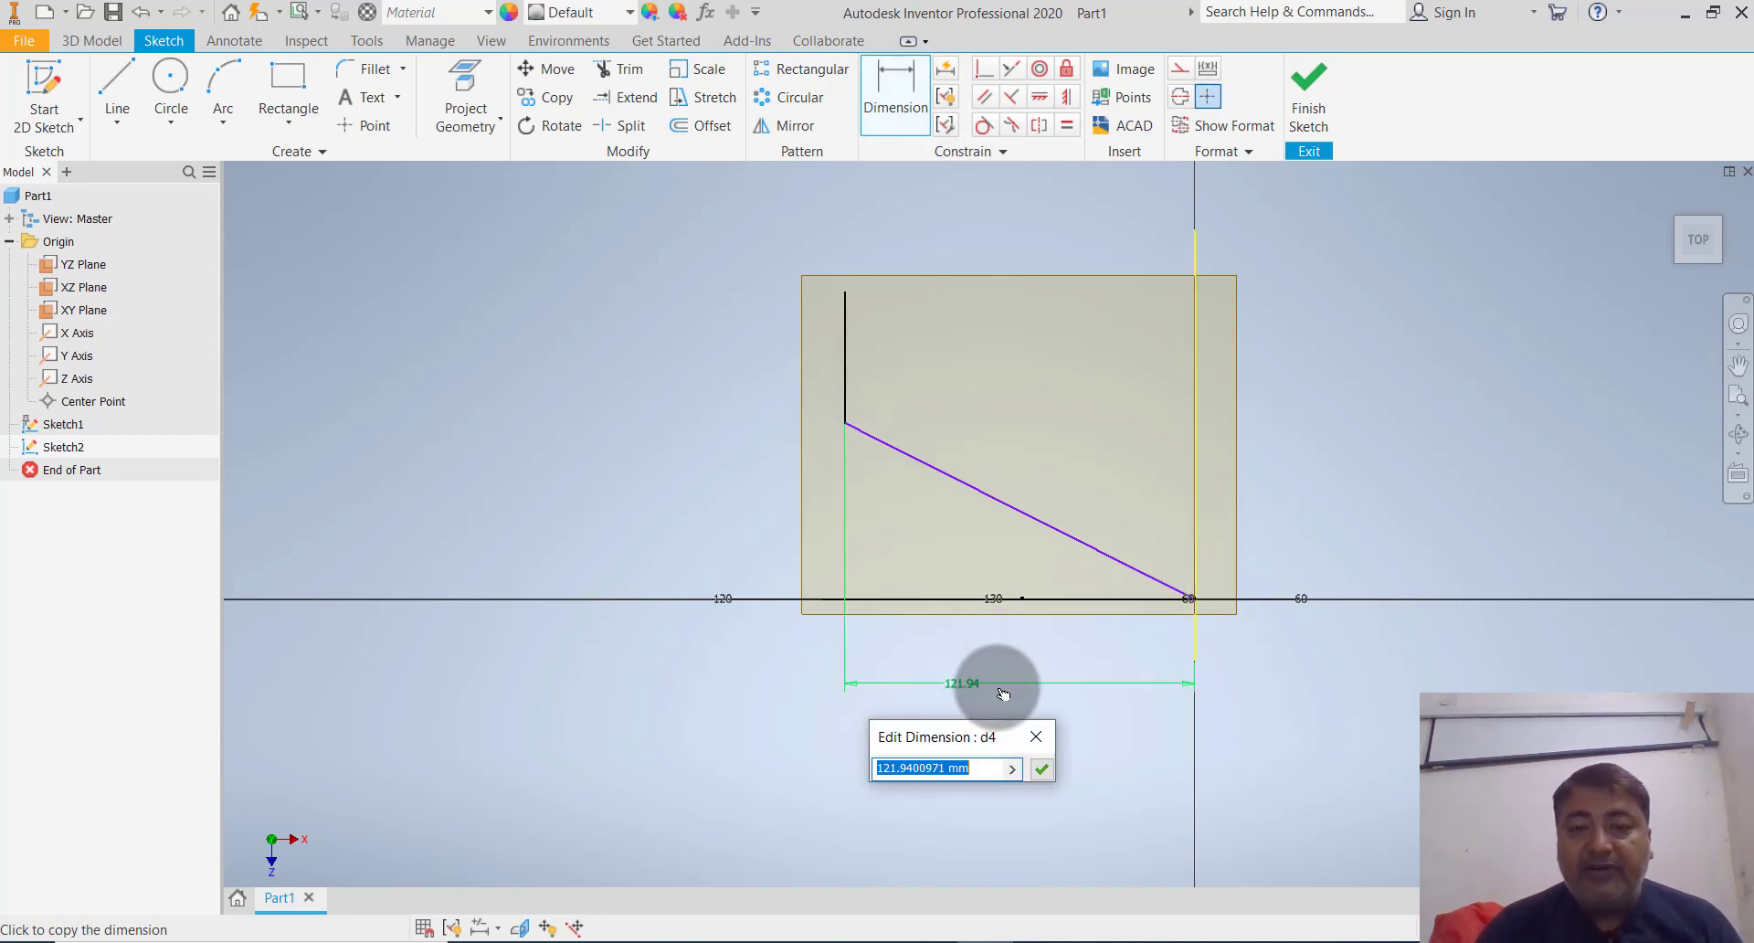
type("130")
key("Return")
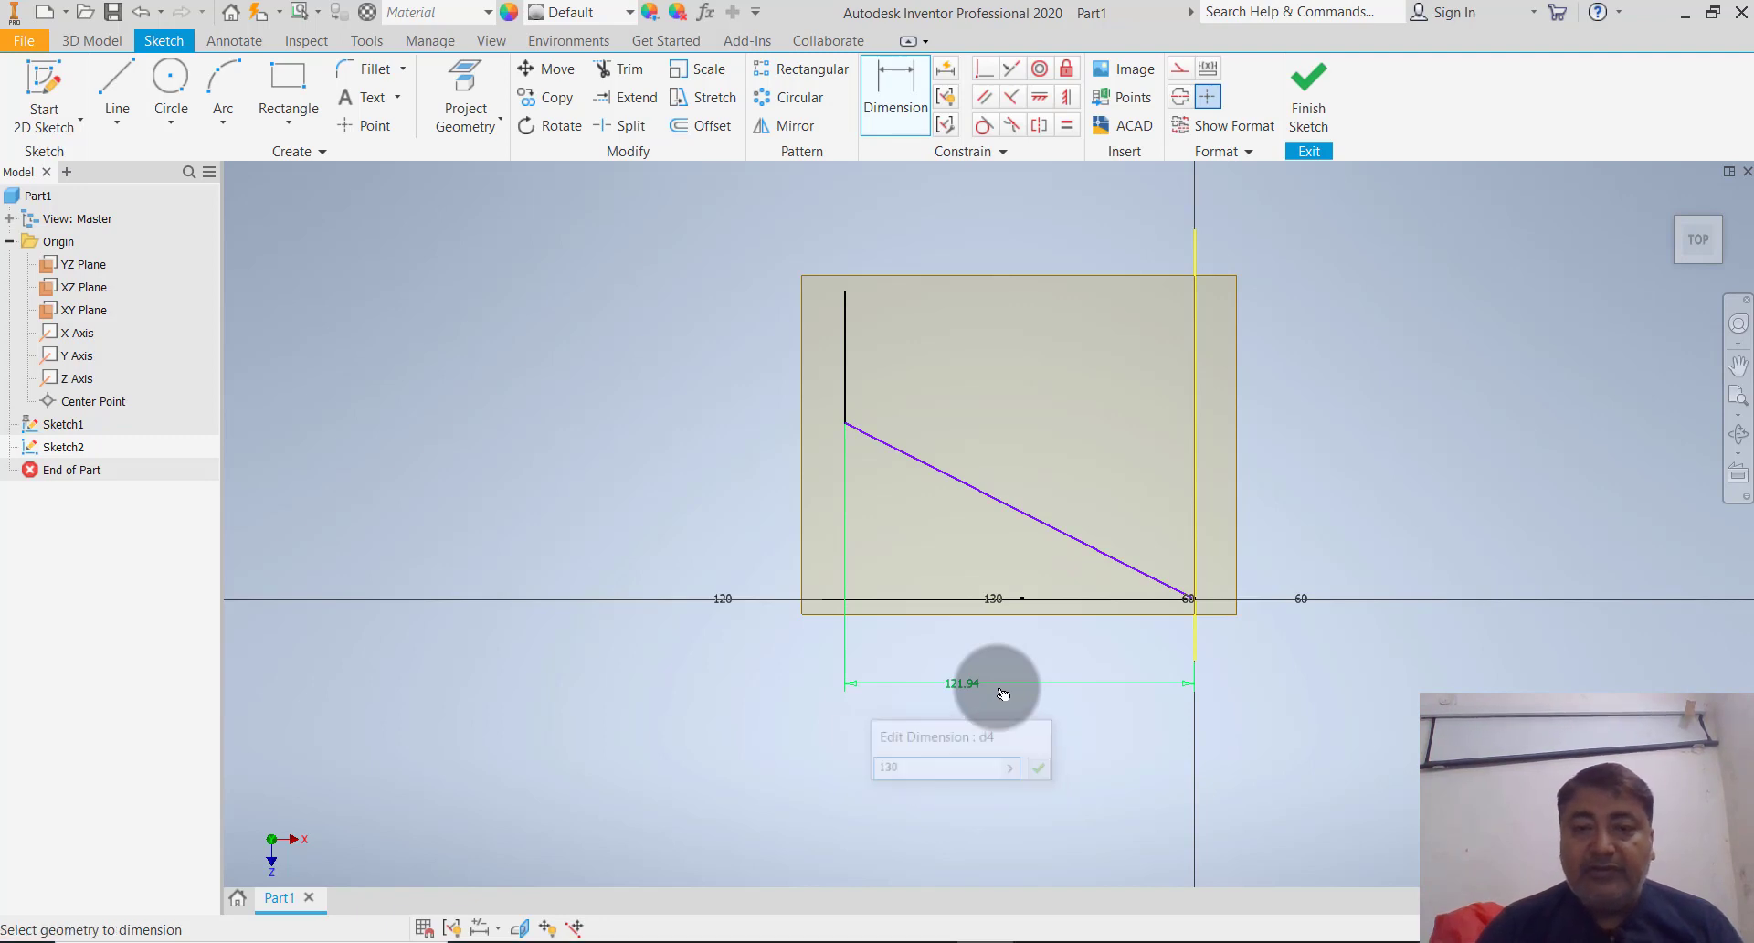
left_click(1009, 742)
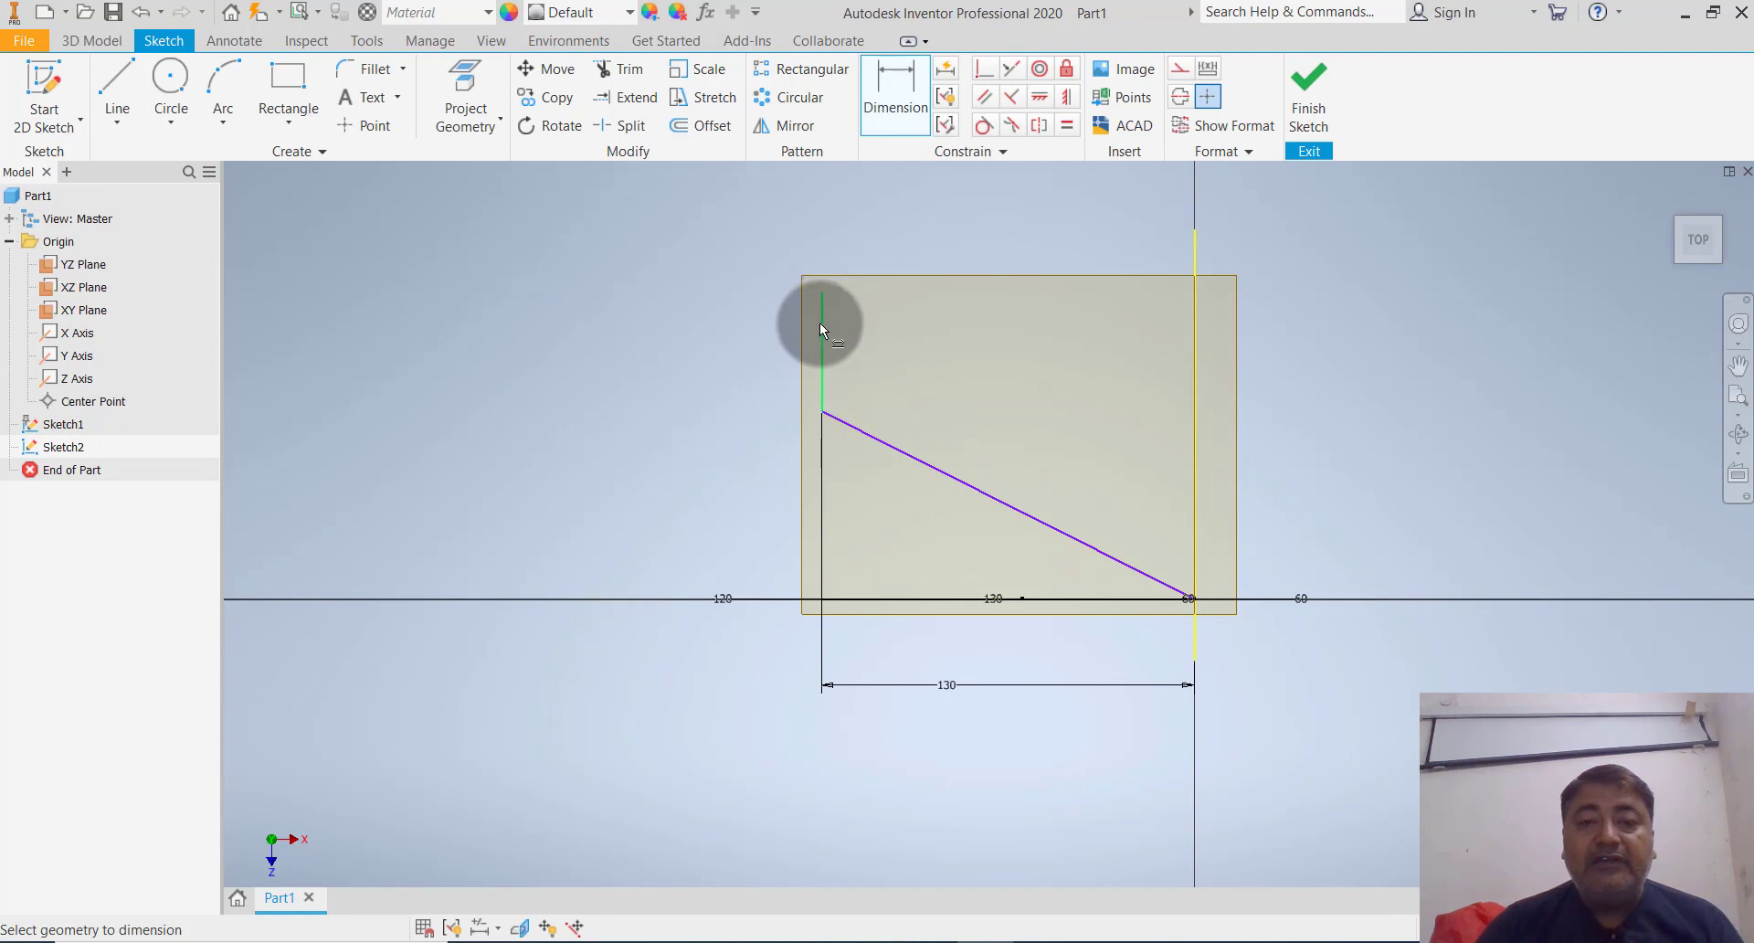
Dimension the vertical distance between the corner where the two lines meet and the X axis as 100 mm
left_click(822, 412)
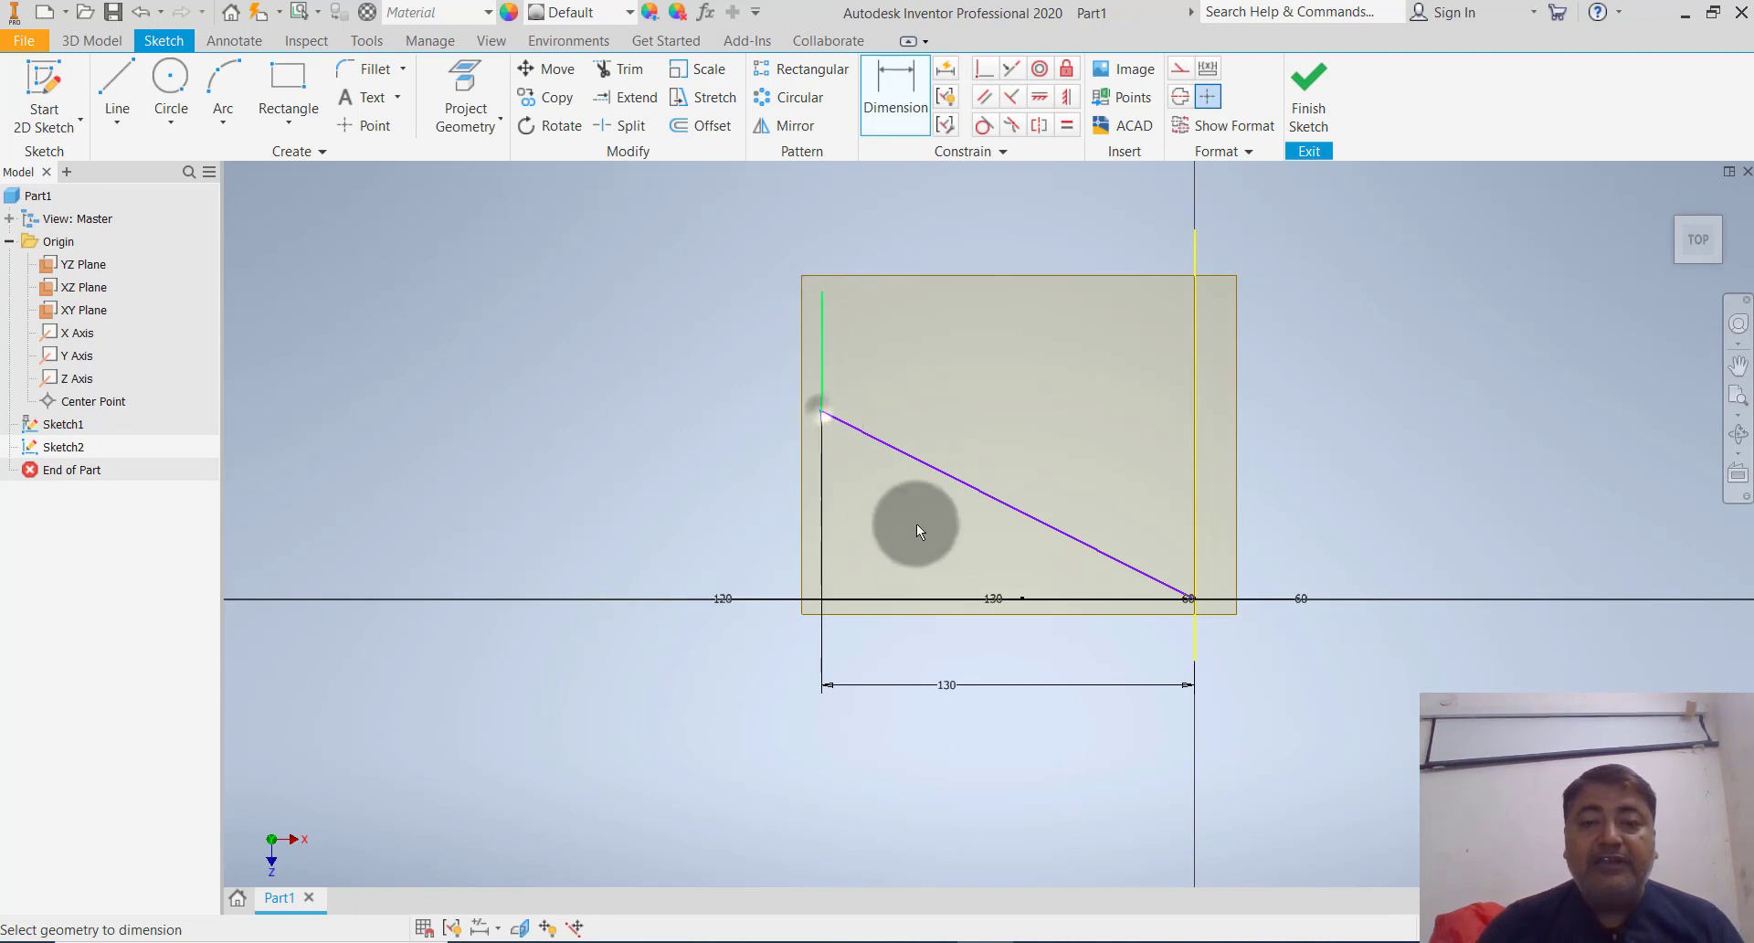
left_click(886, 597)
left_click(699, 510)
type("100")
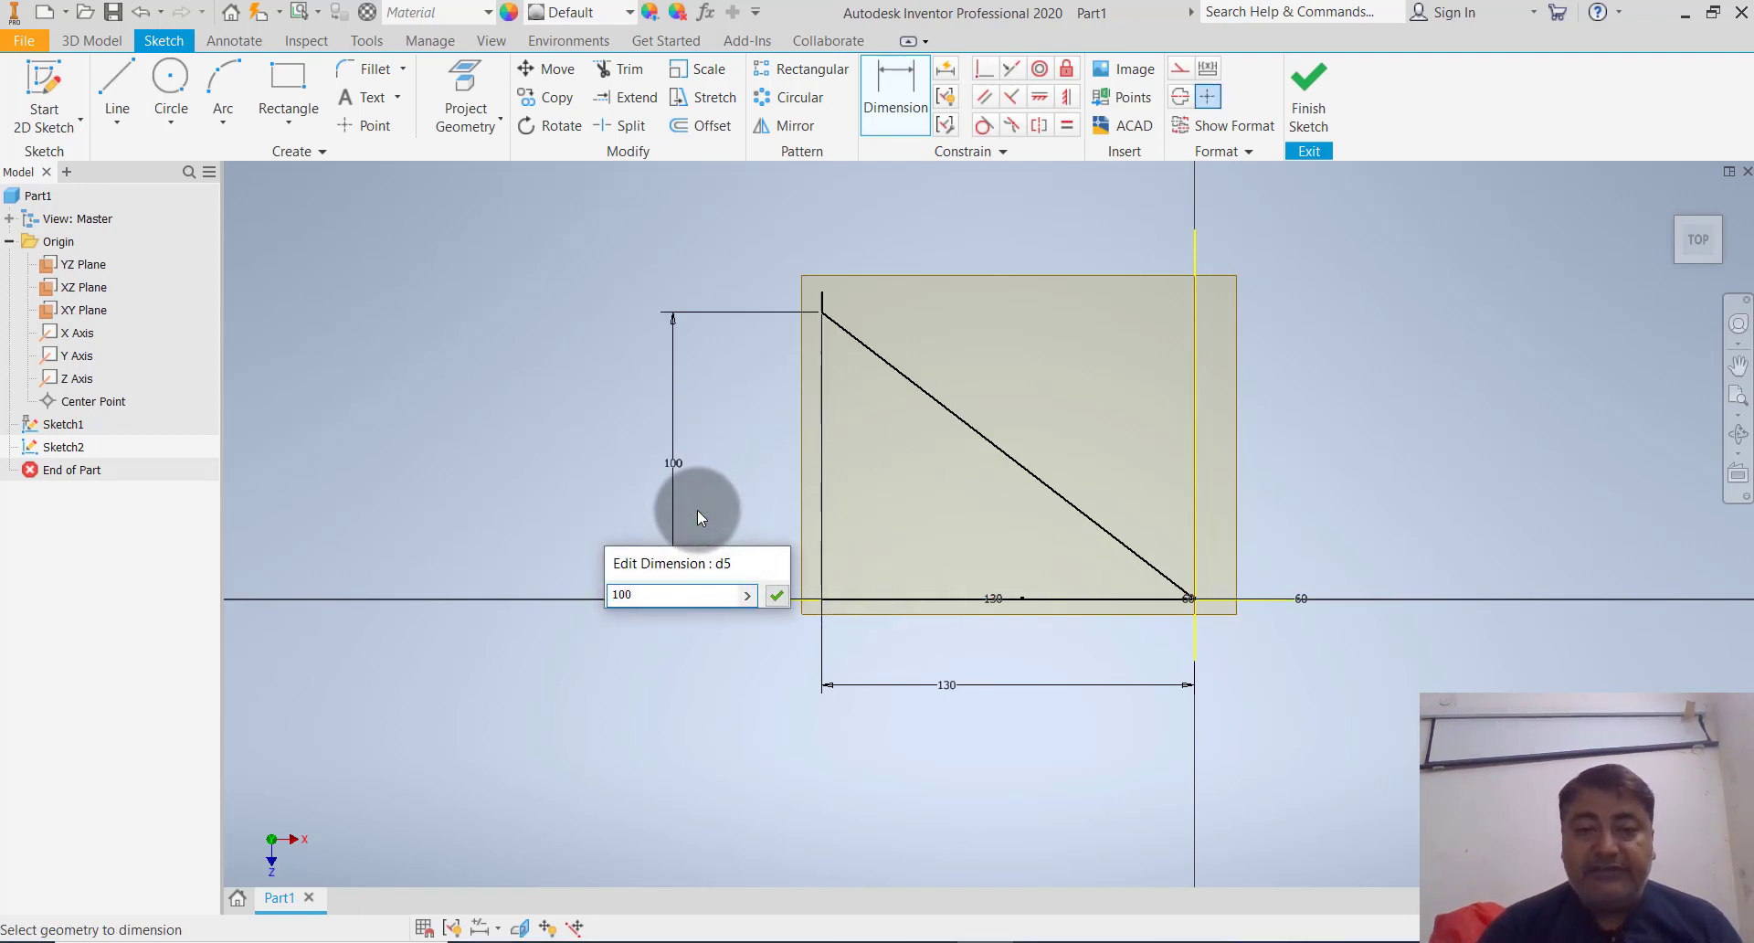
key("Return")
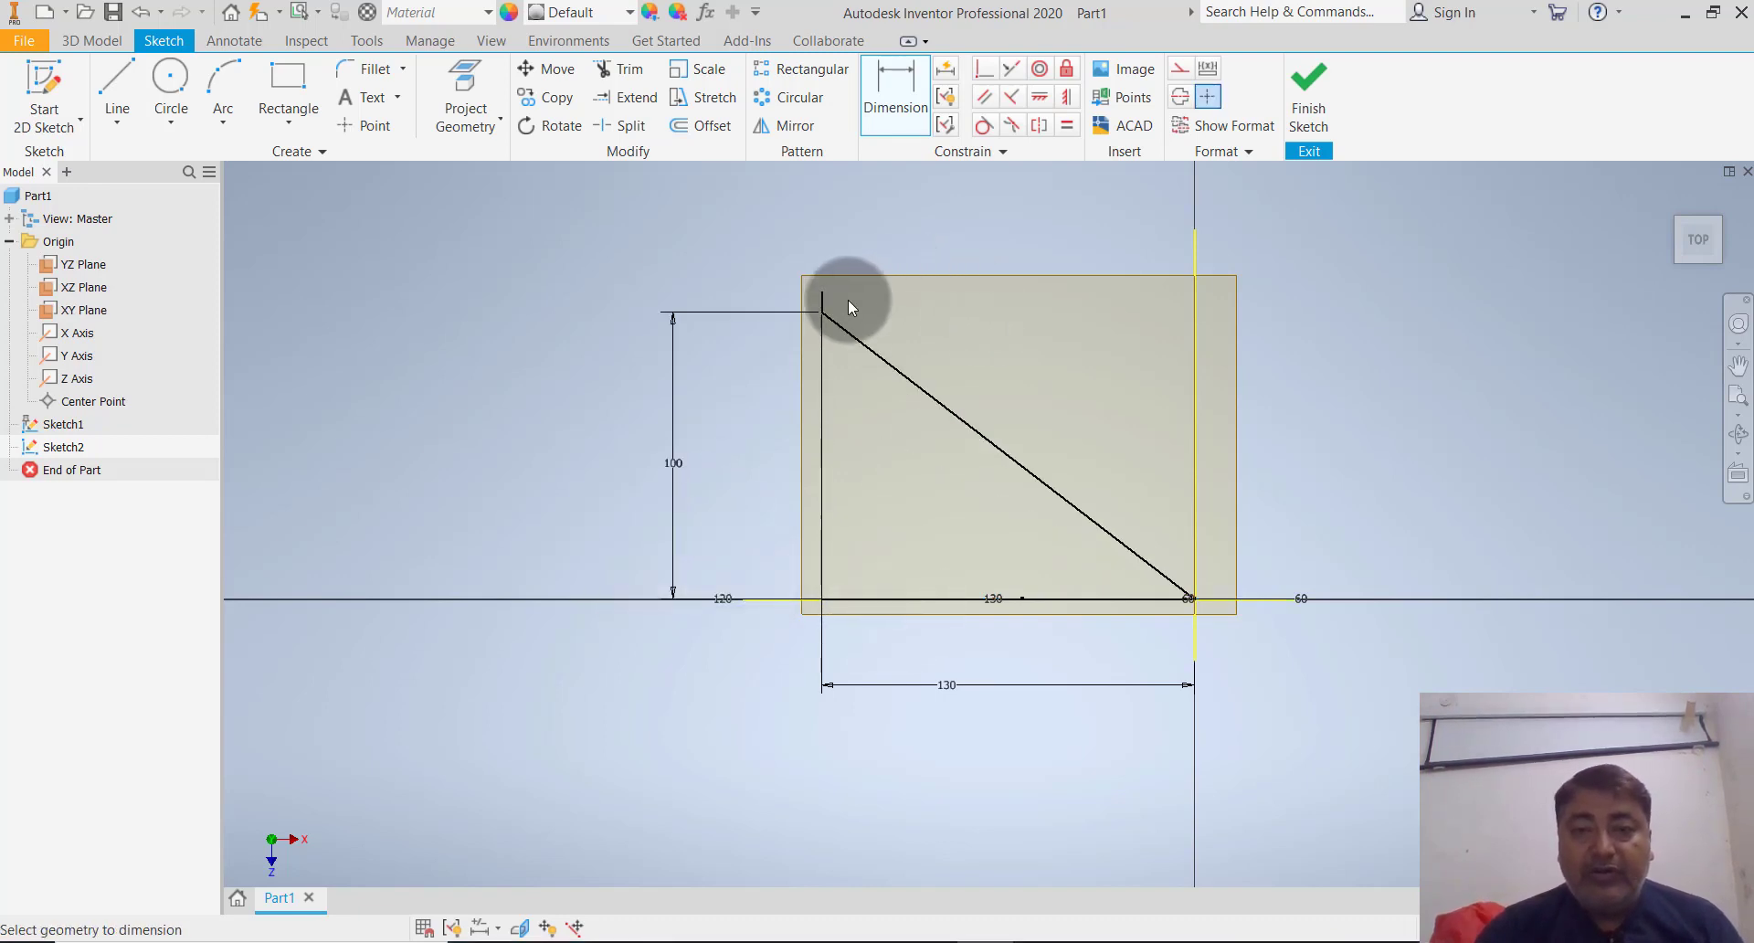
Dimension the short vertical line's length as 40 mm
left_click(823, 302)
left_click(728, 289)
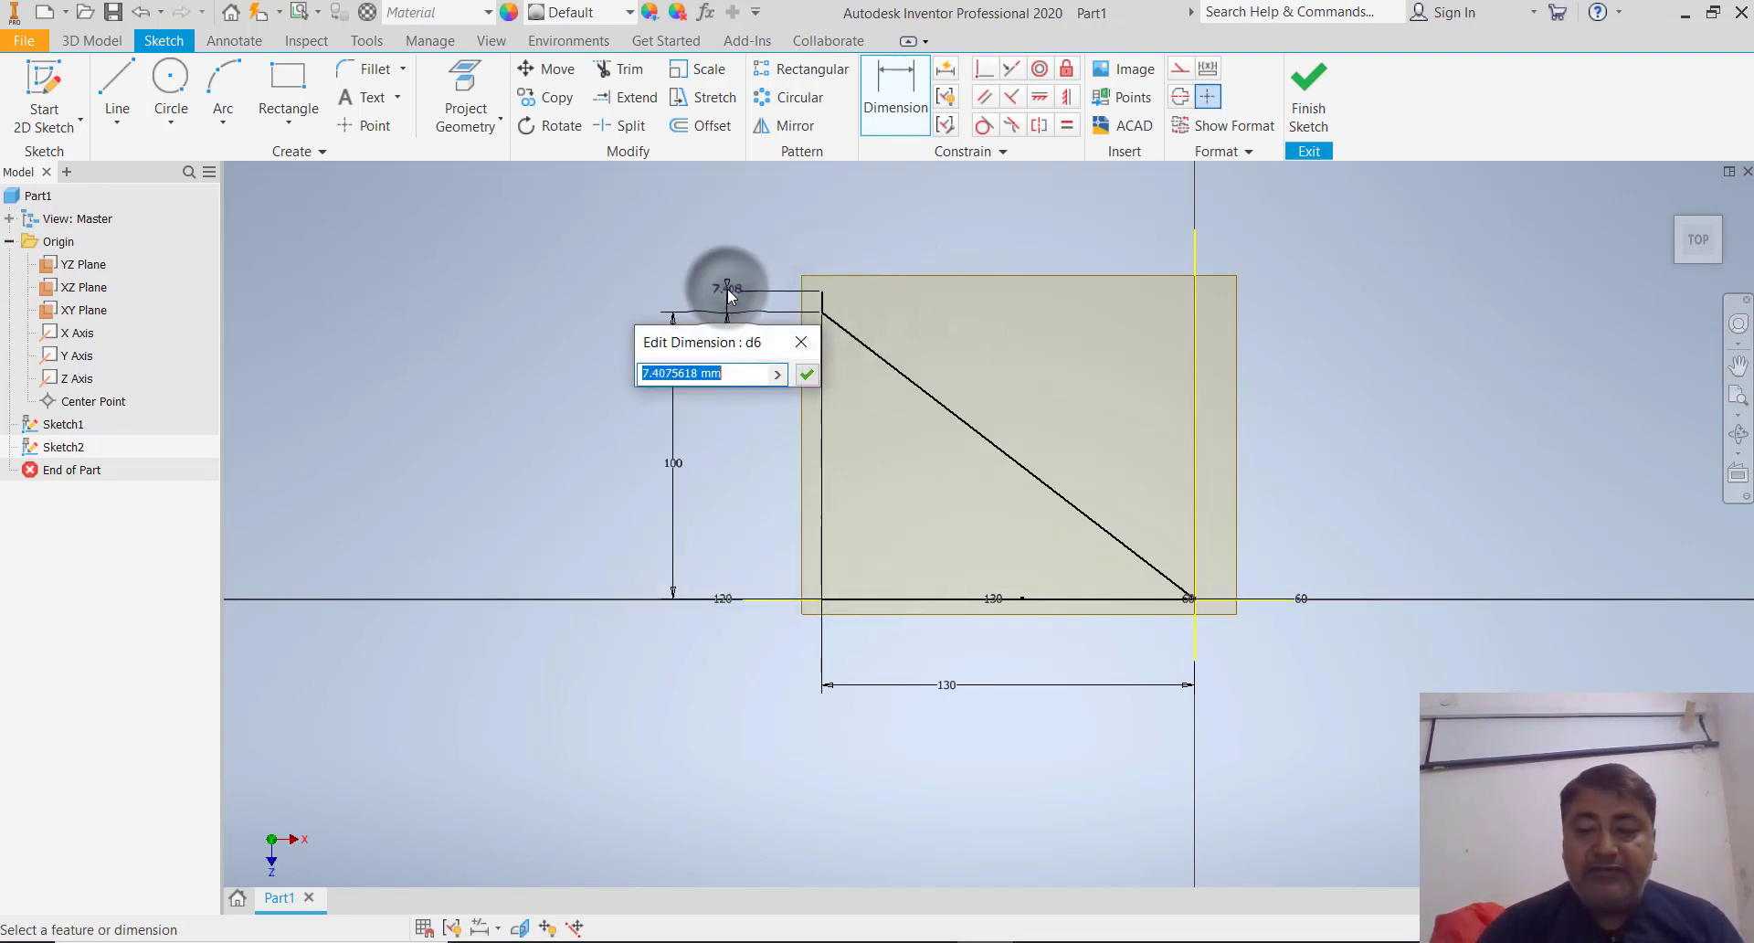
type("40")
key("Return")
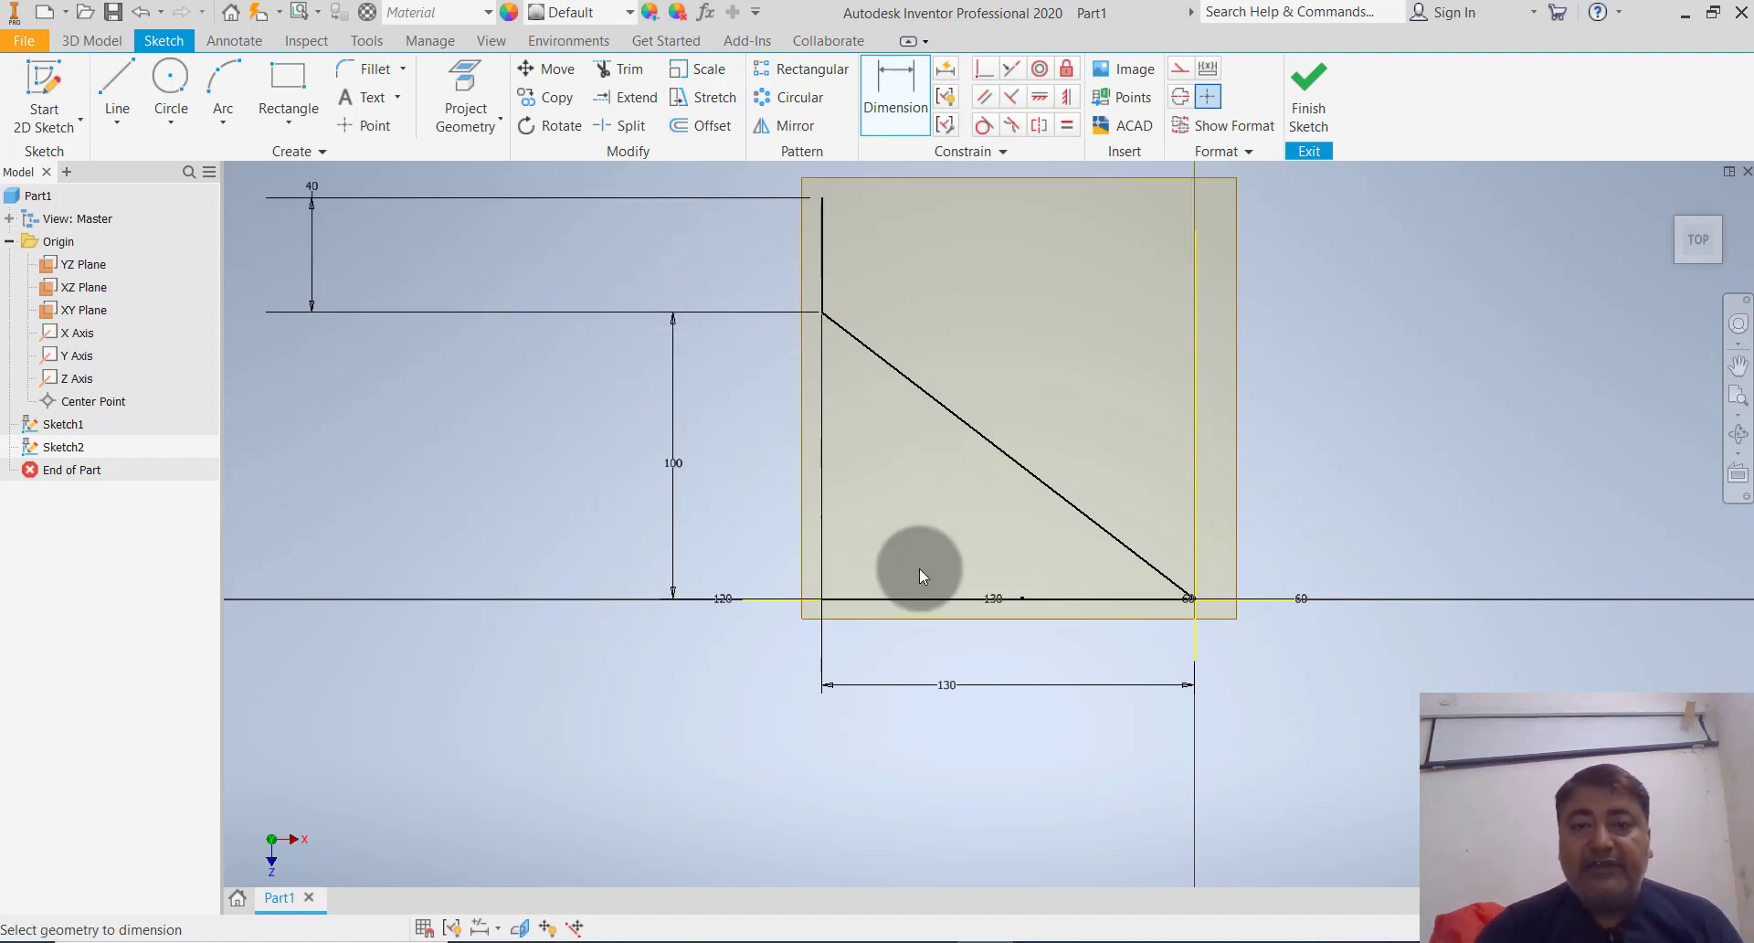
Round the corner between the short vertical line and the sloped line with a 50 mm fillet and finish the sketch
scroll(1046, 514, "down", 5)
scroll(1043, 512, "up", 5)
scroll(1120, 508, "down", 2)
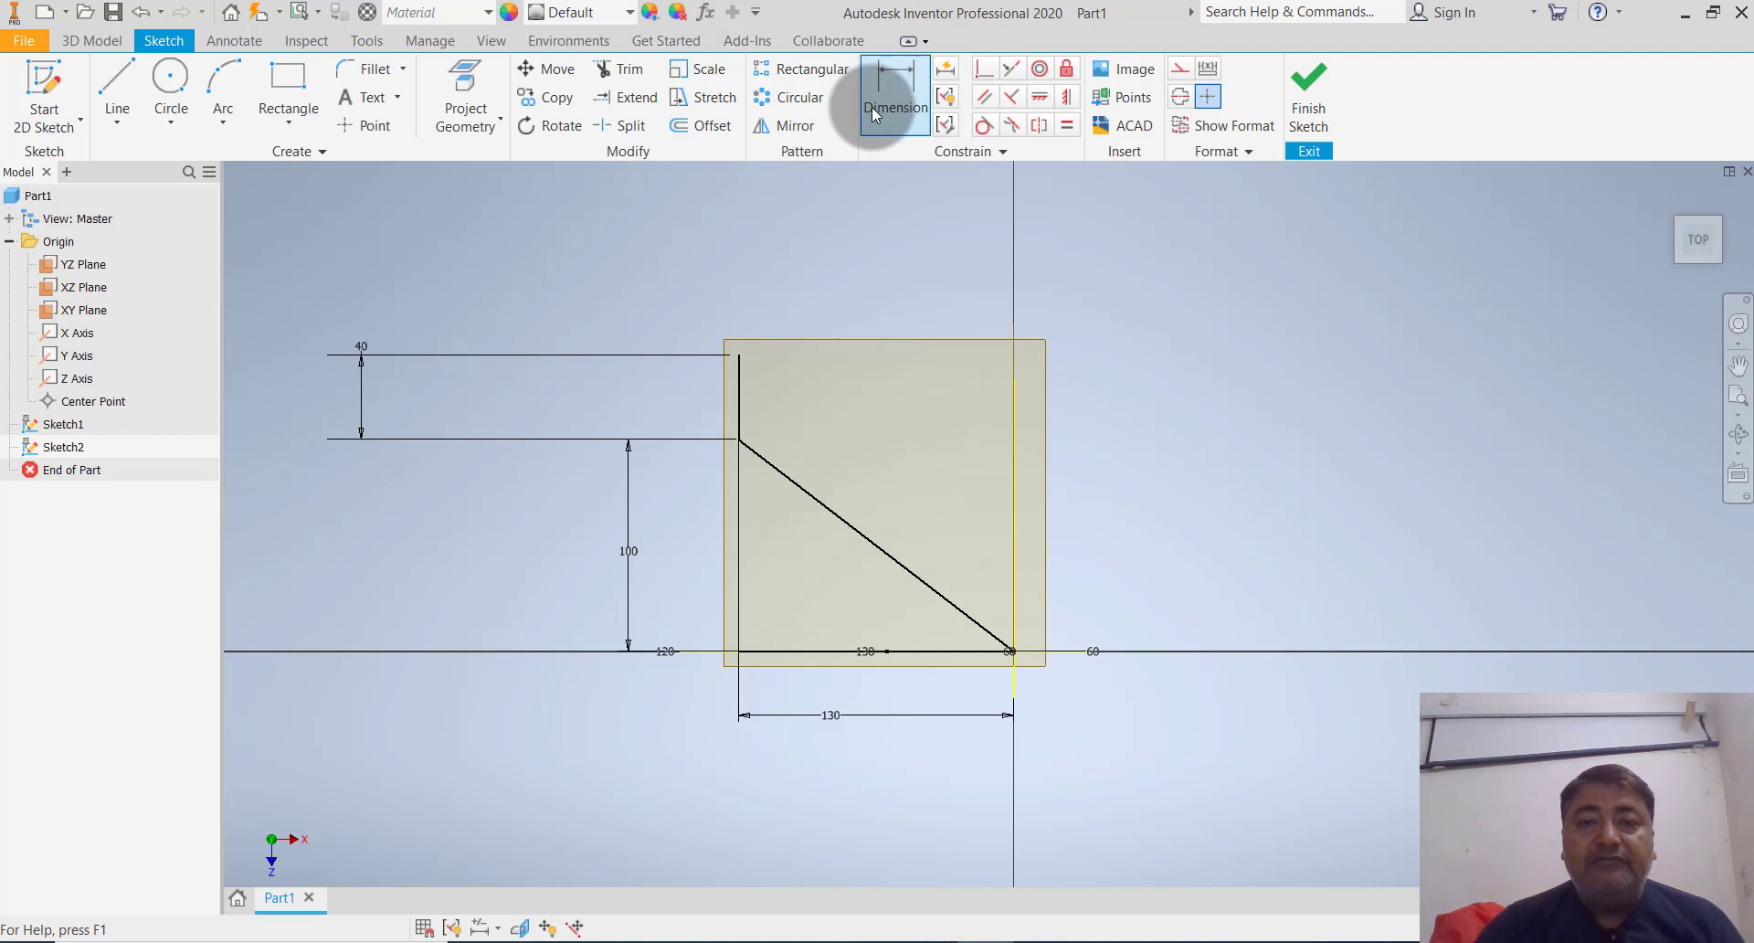
left_click(360, 70)
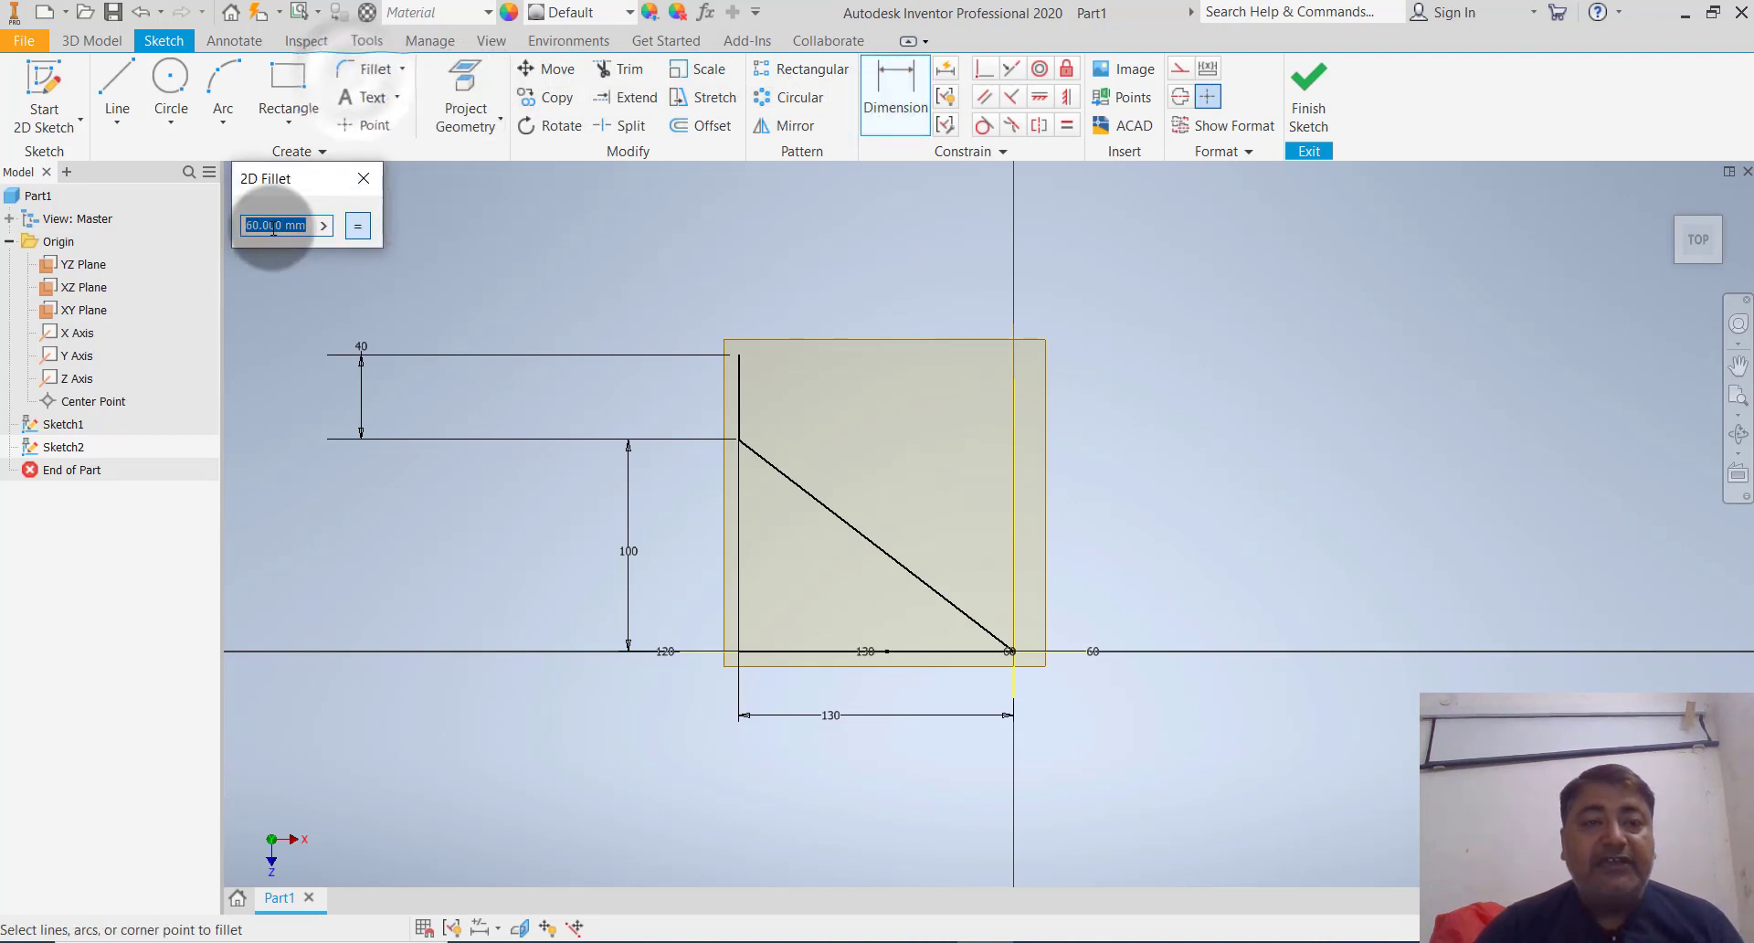
type("50")
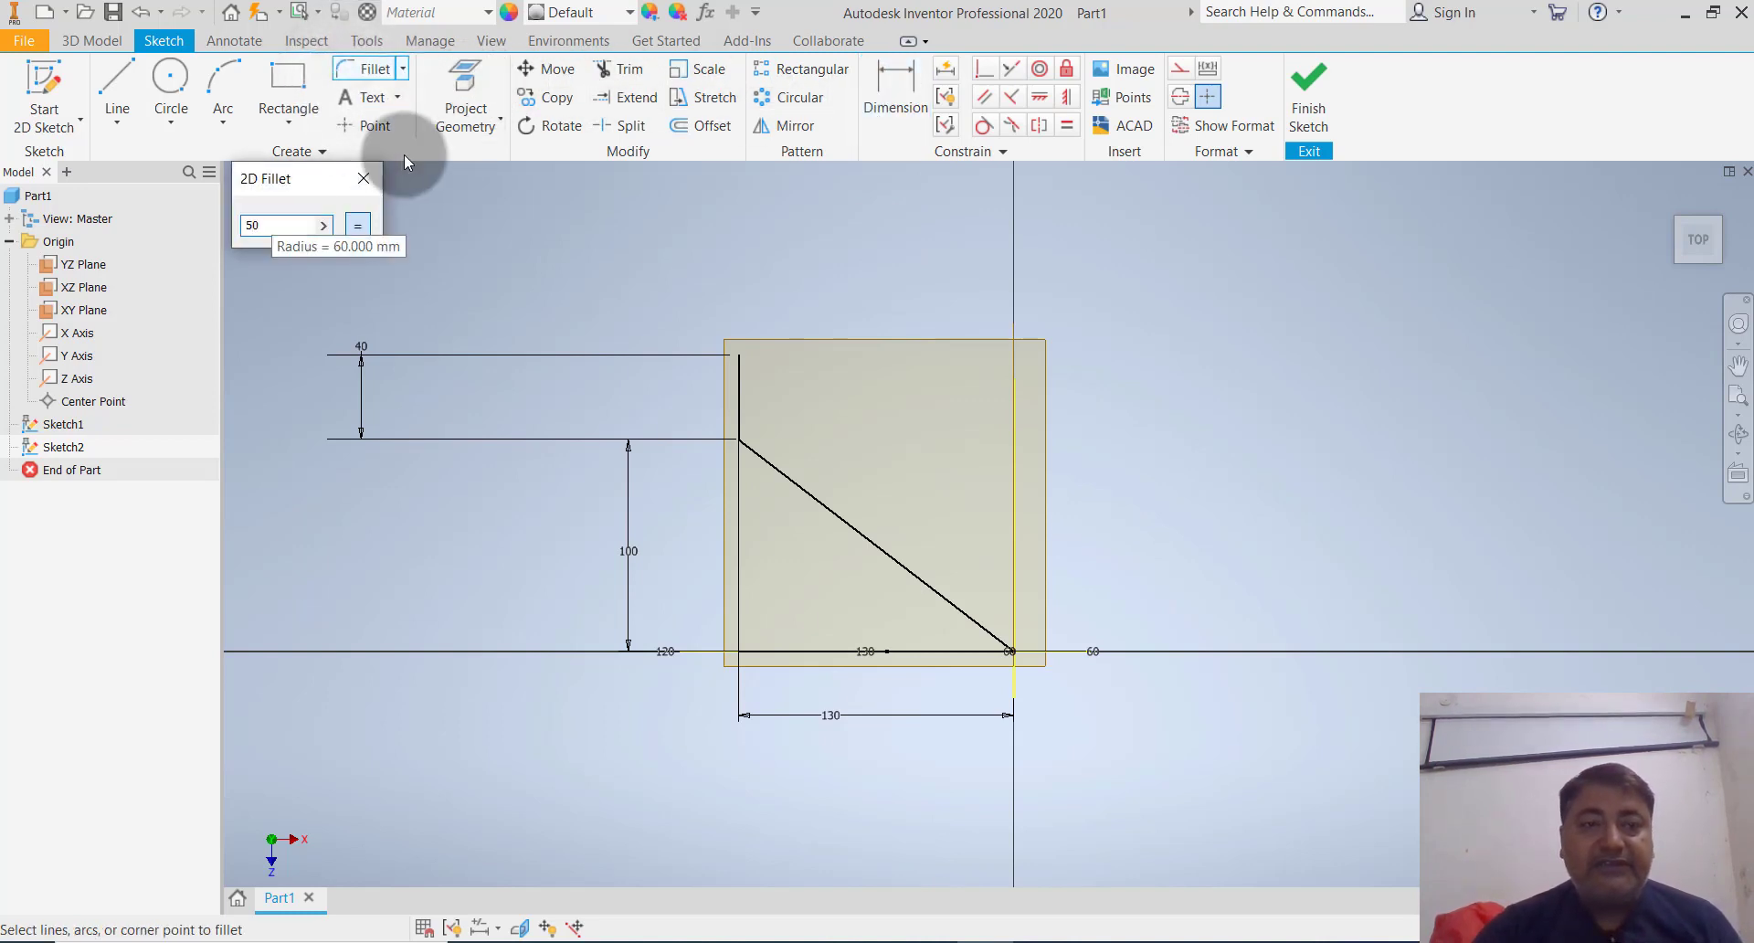
left_click(739, 407)
left_click(766, 463)
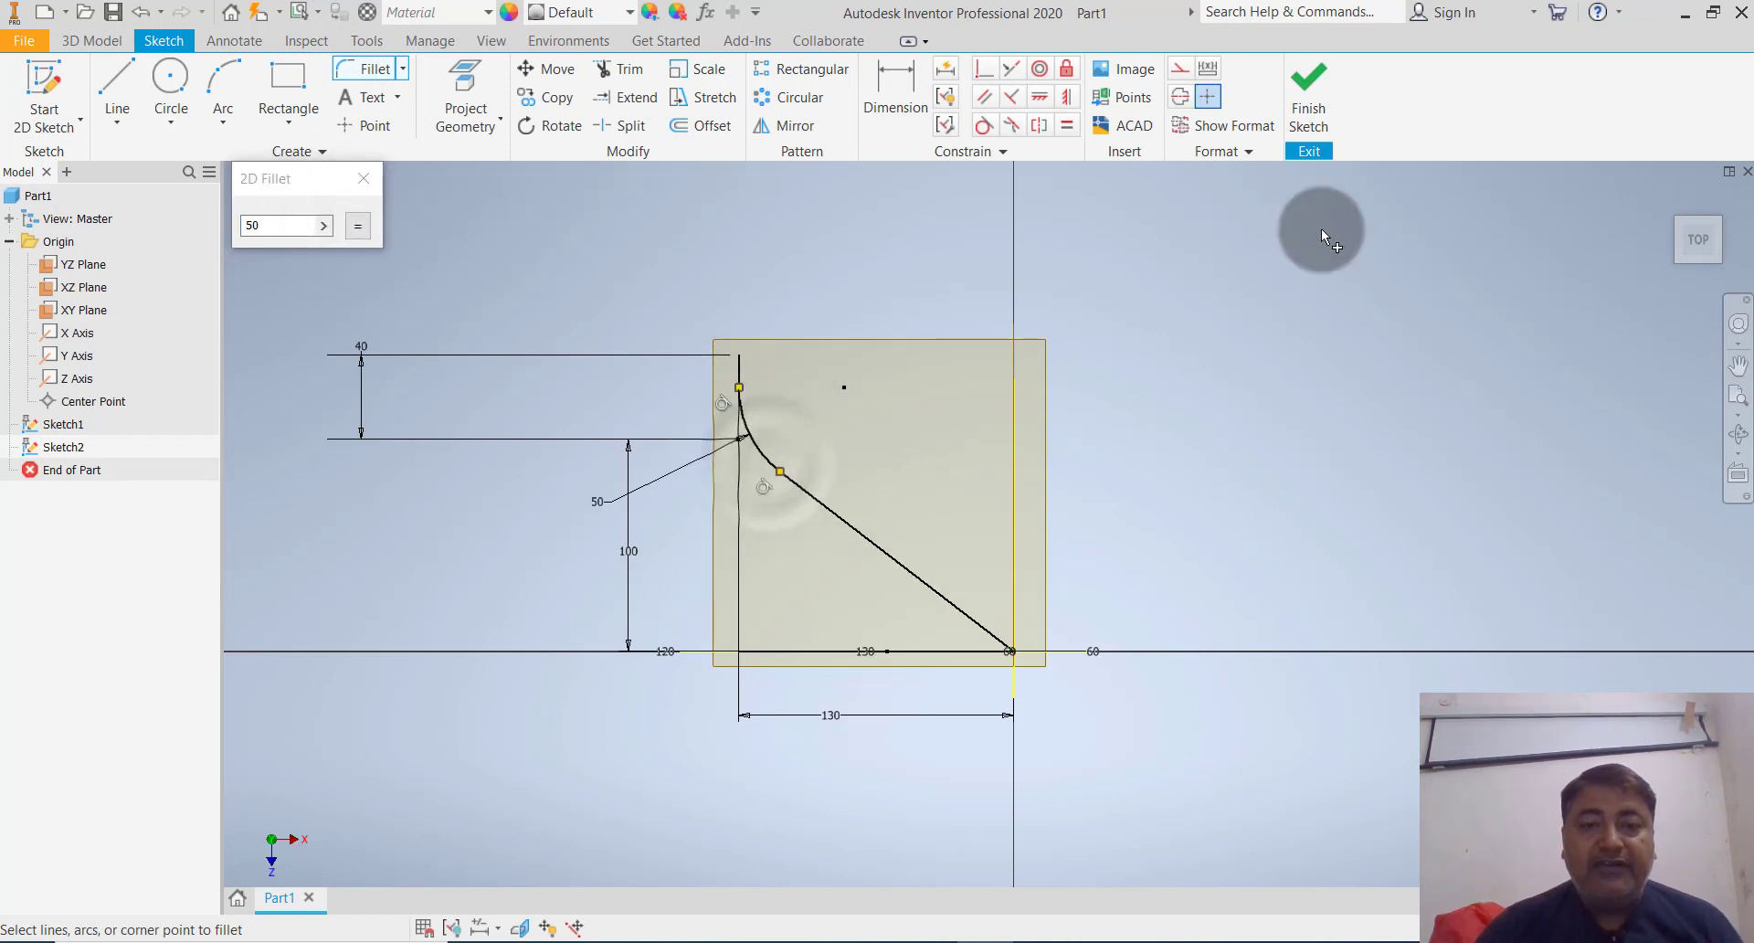
left_click(1317, 96)
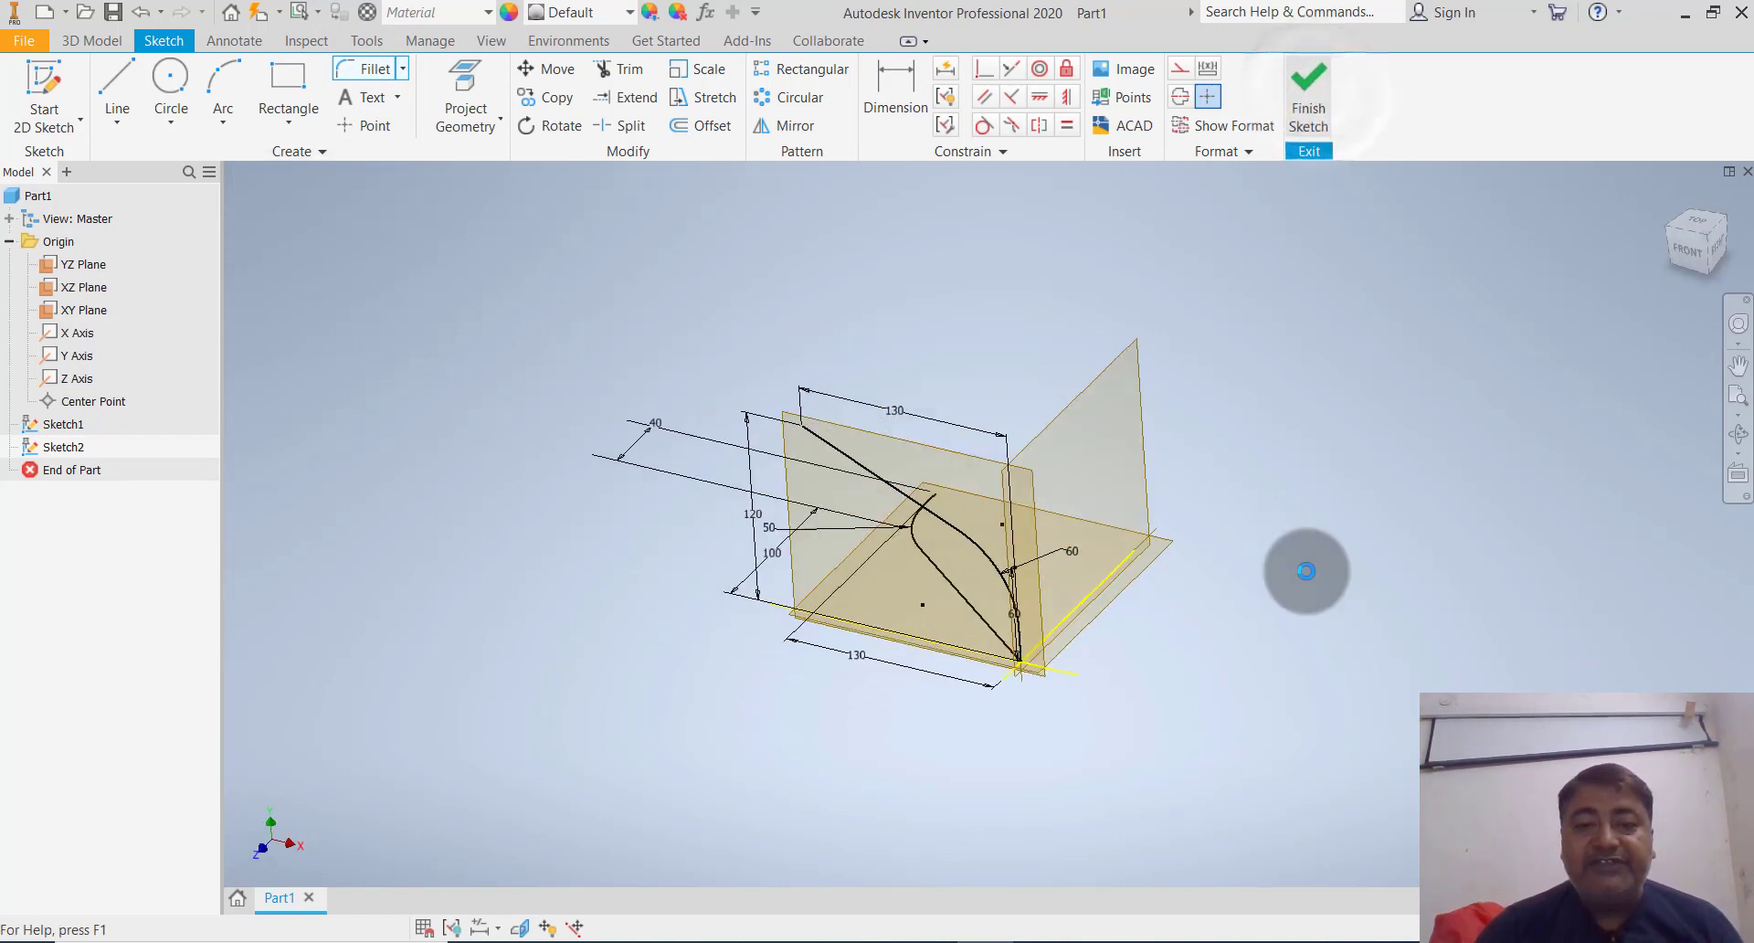
Delete the projected Z axis and X axis lines from the path sketch on the XZ plane and finish the sketch
left_click(1316, 480)
middle_click_drag(1438, 446, 1450, 450)
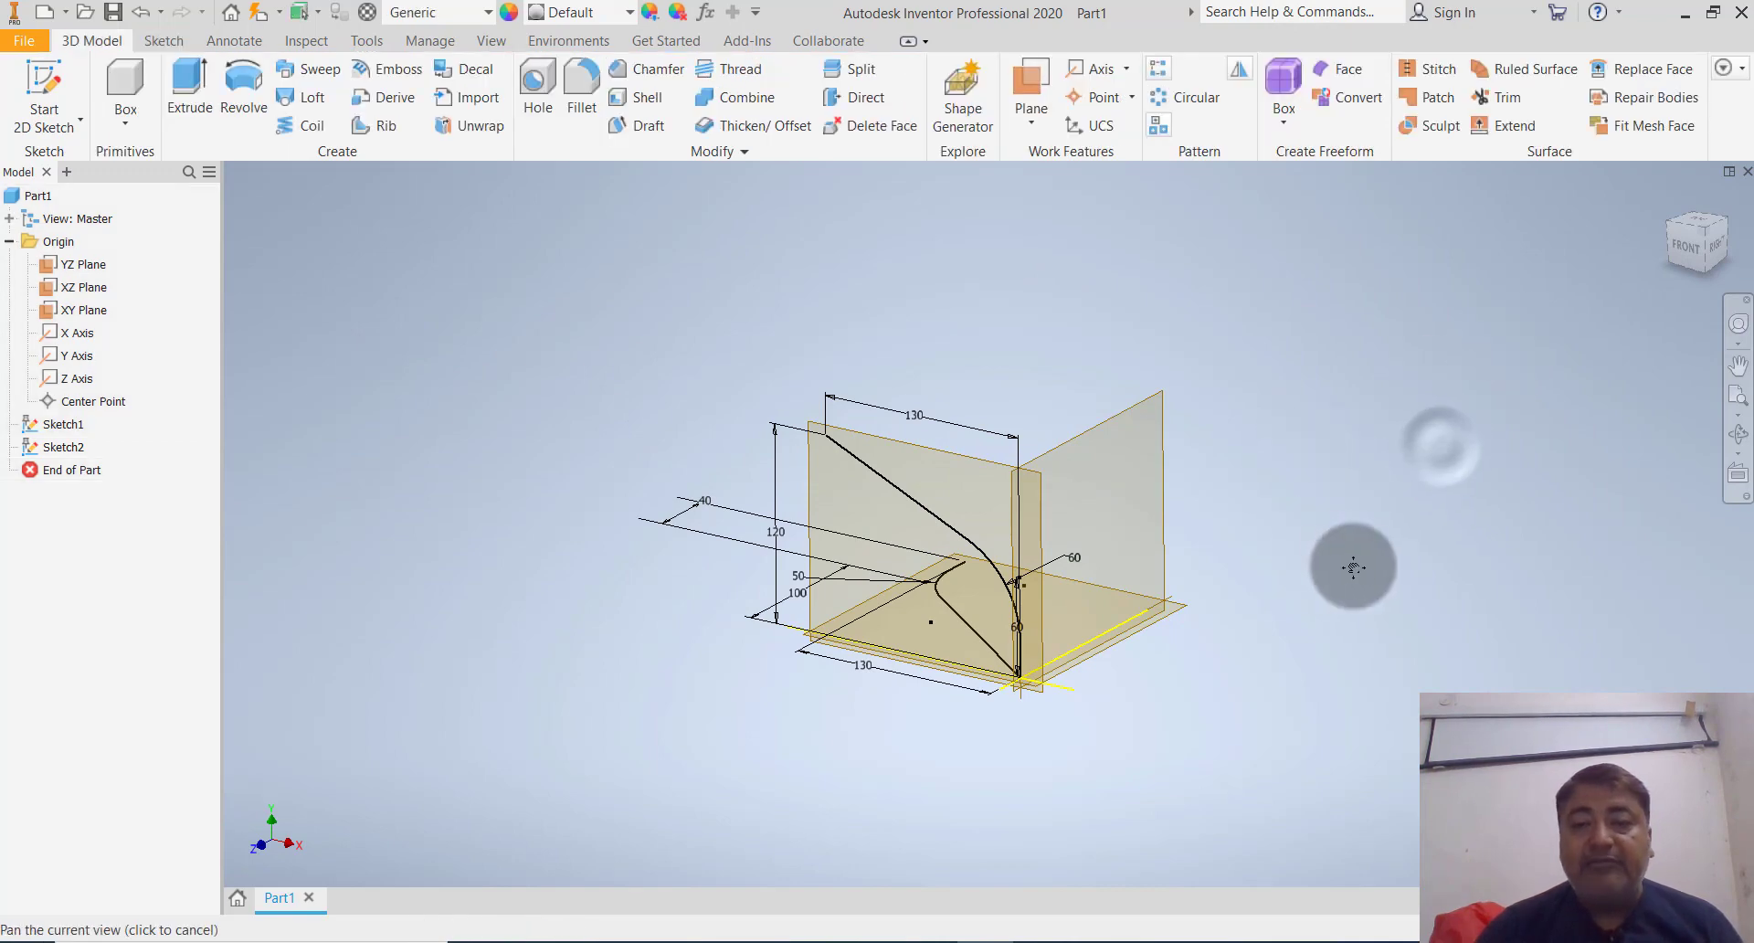
left_click(1101, 646)
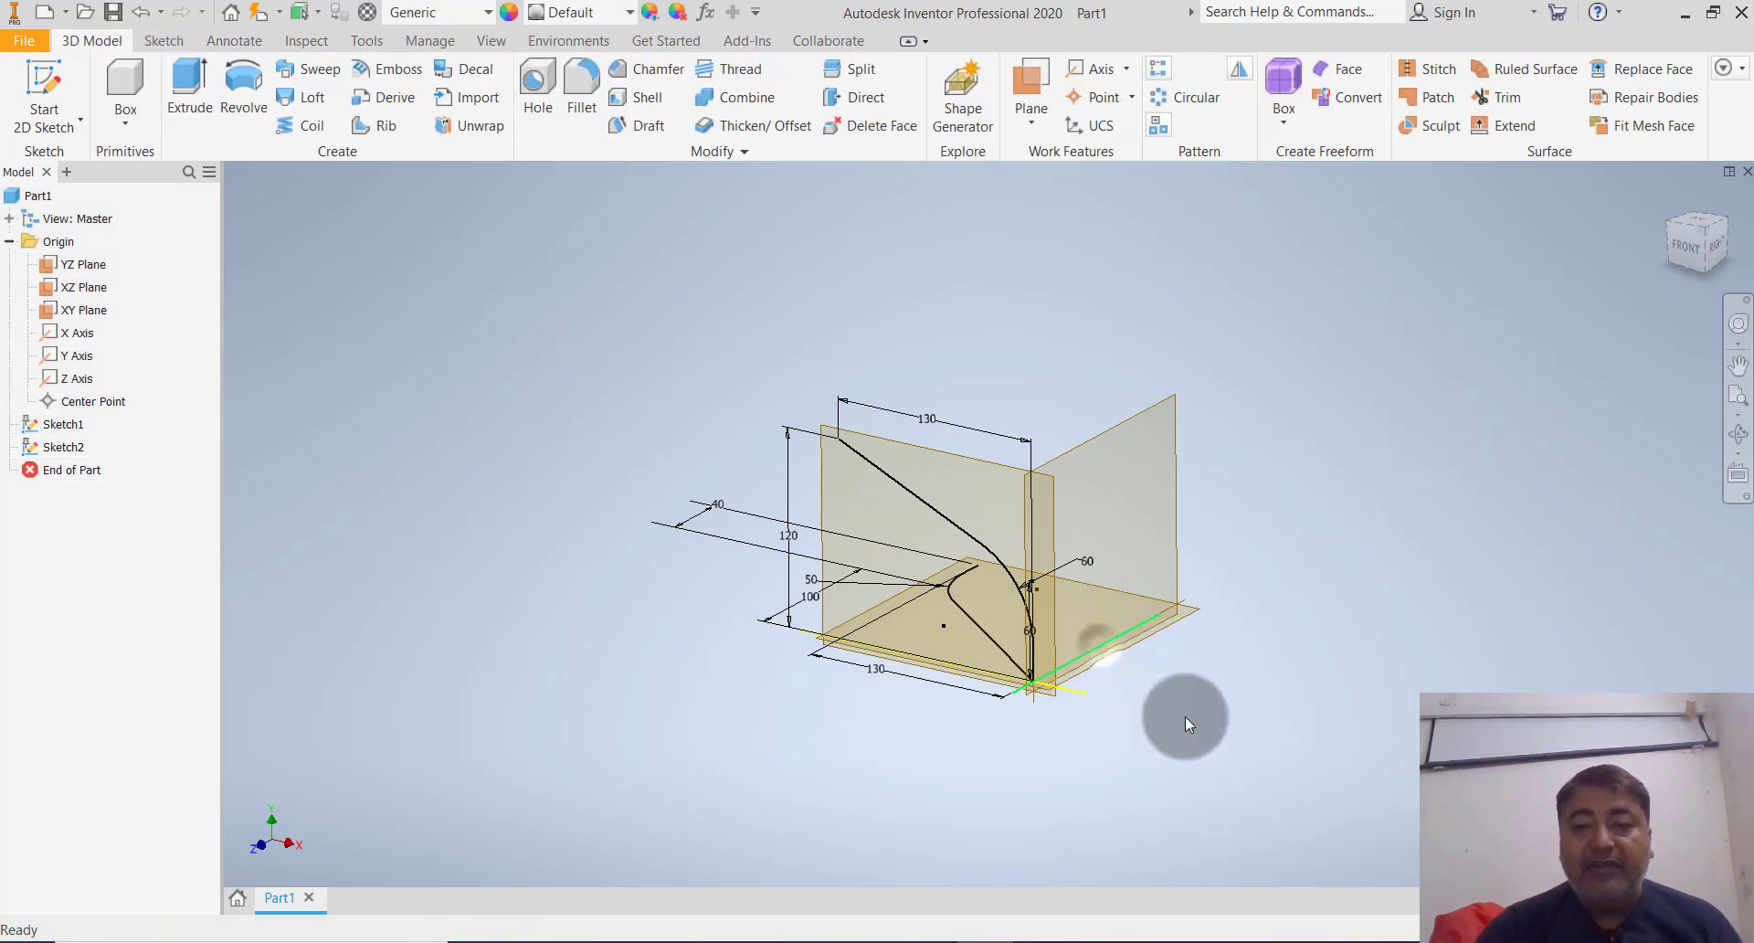
left_click(1186, 718)
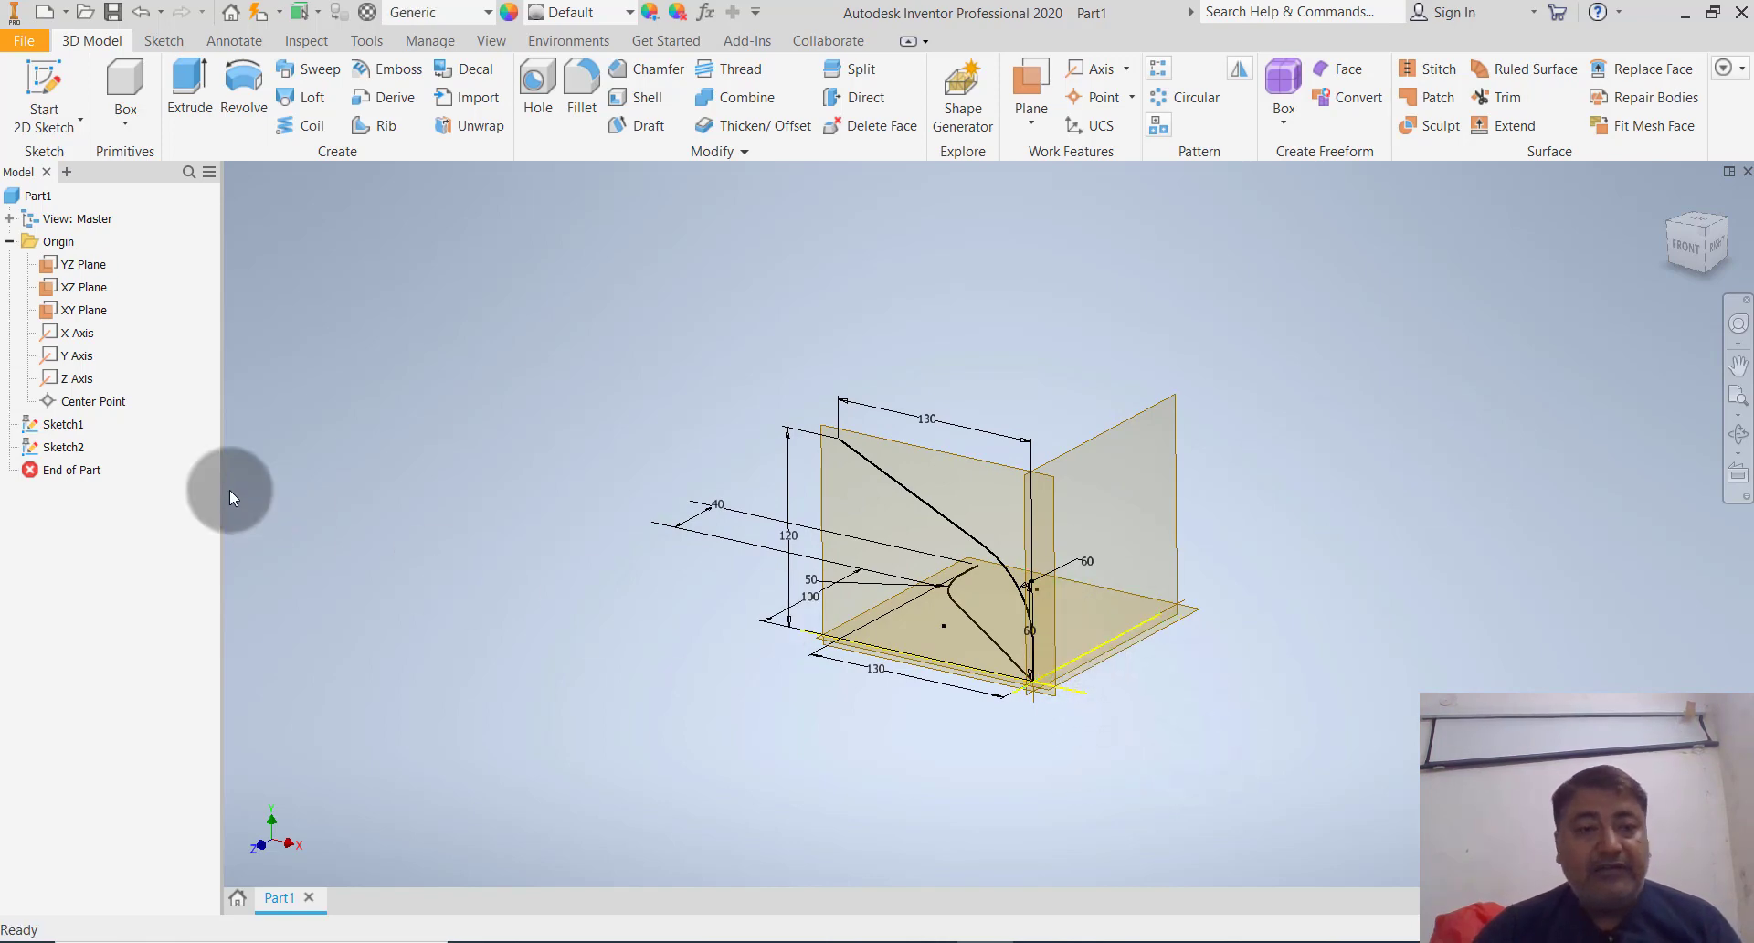
double_click(56, 446)
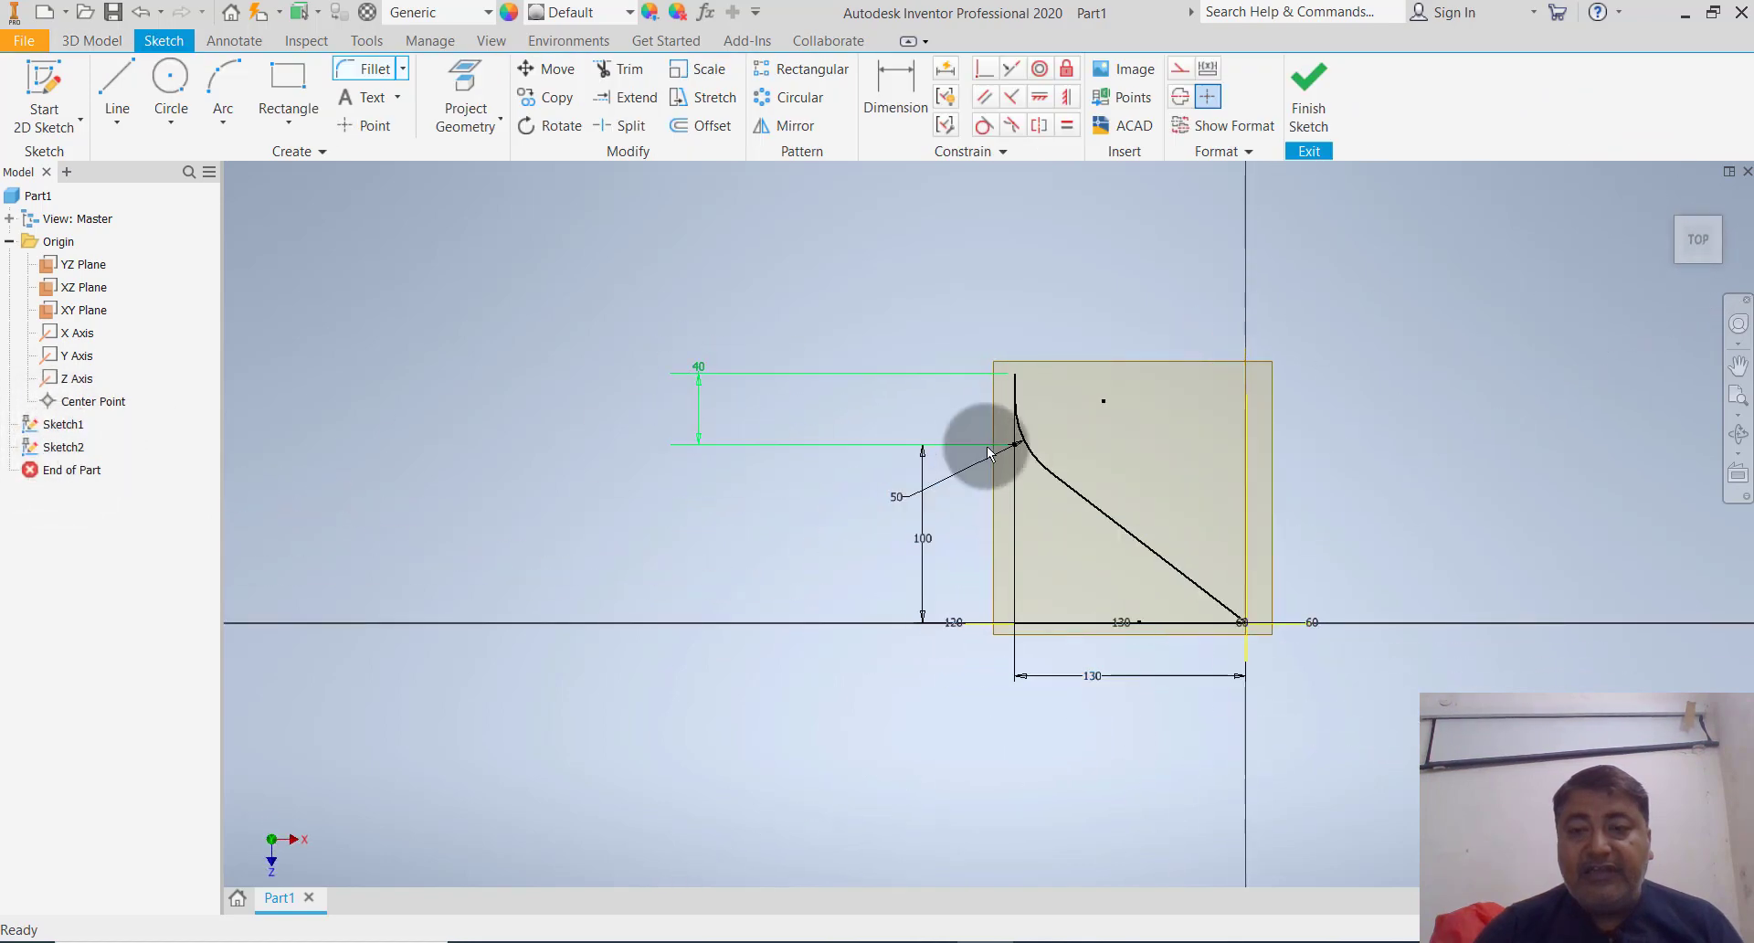
left_click(1248, 495)
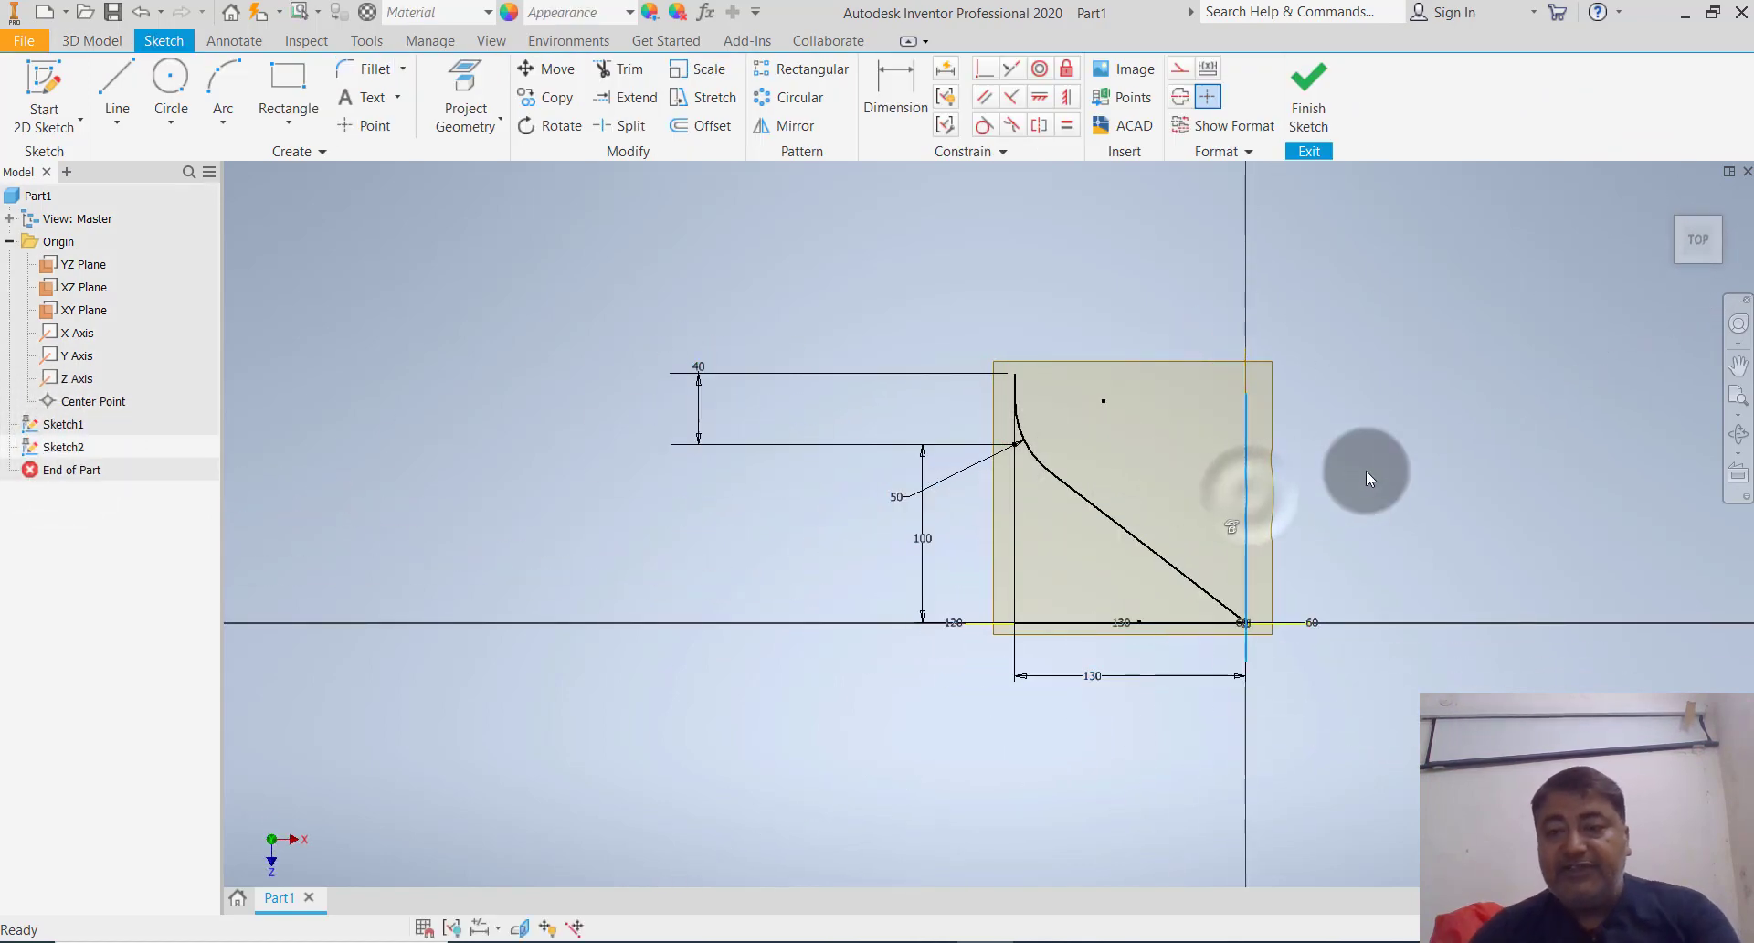
key("Delete")
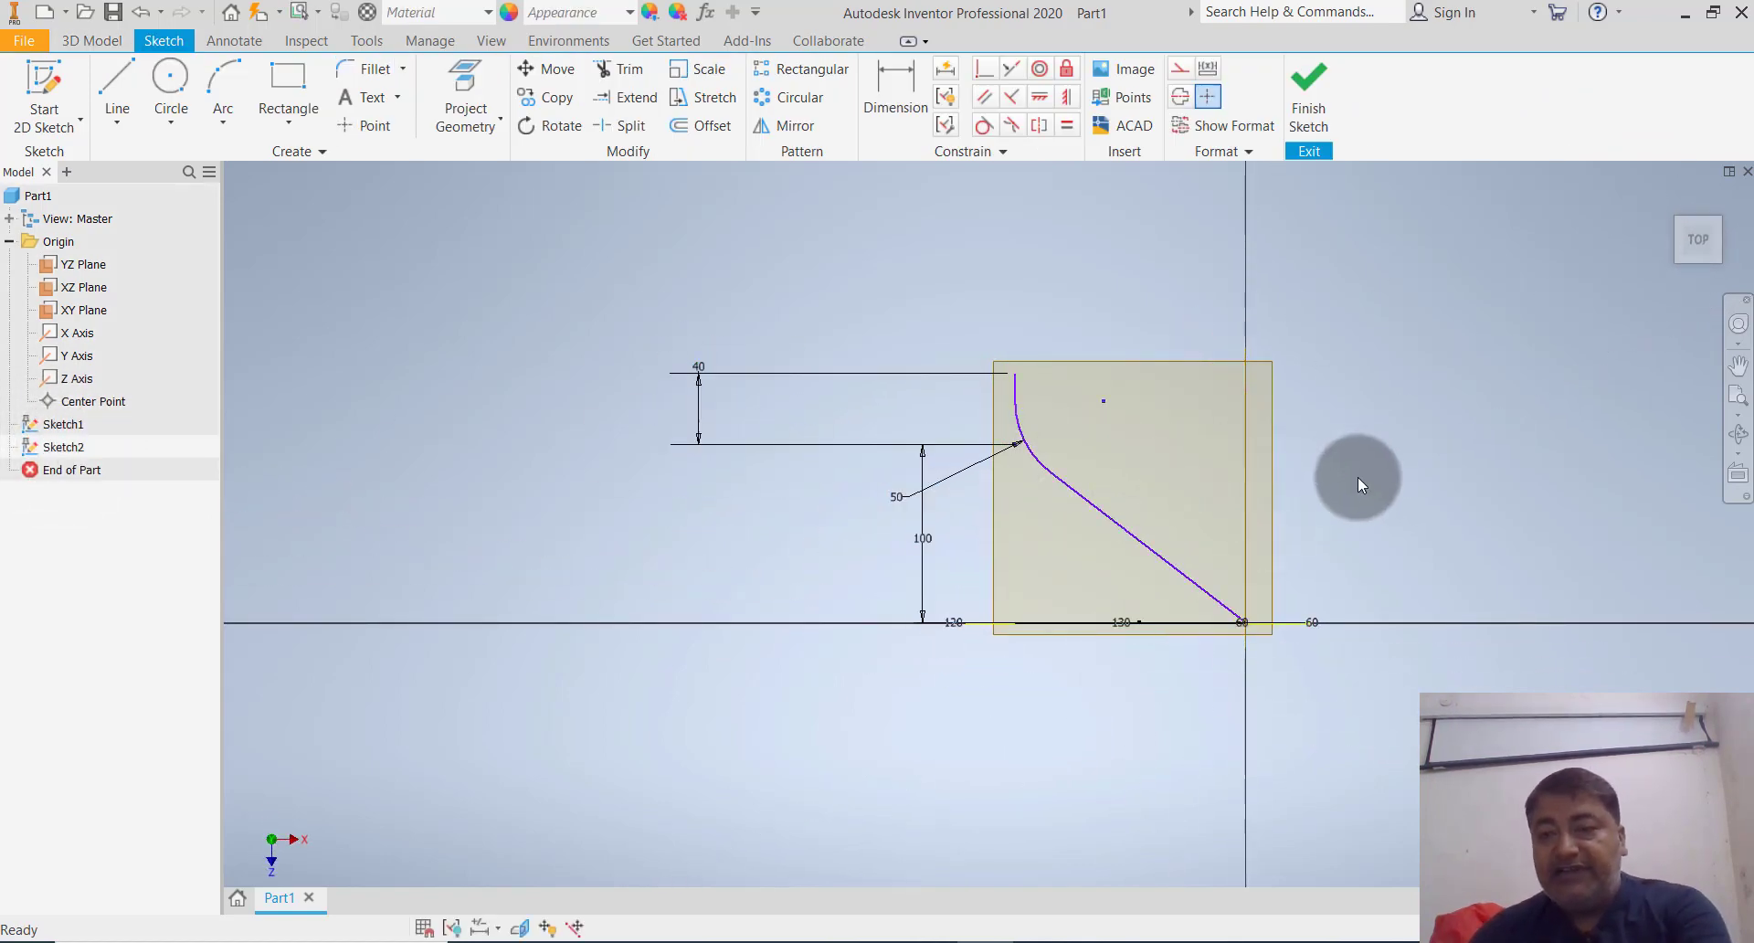
left_click(1287, 627)
key("Delete")
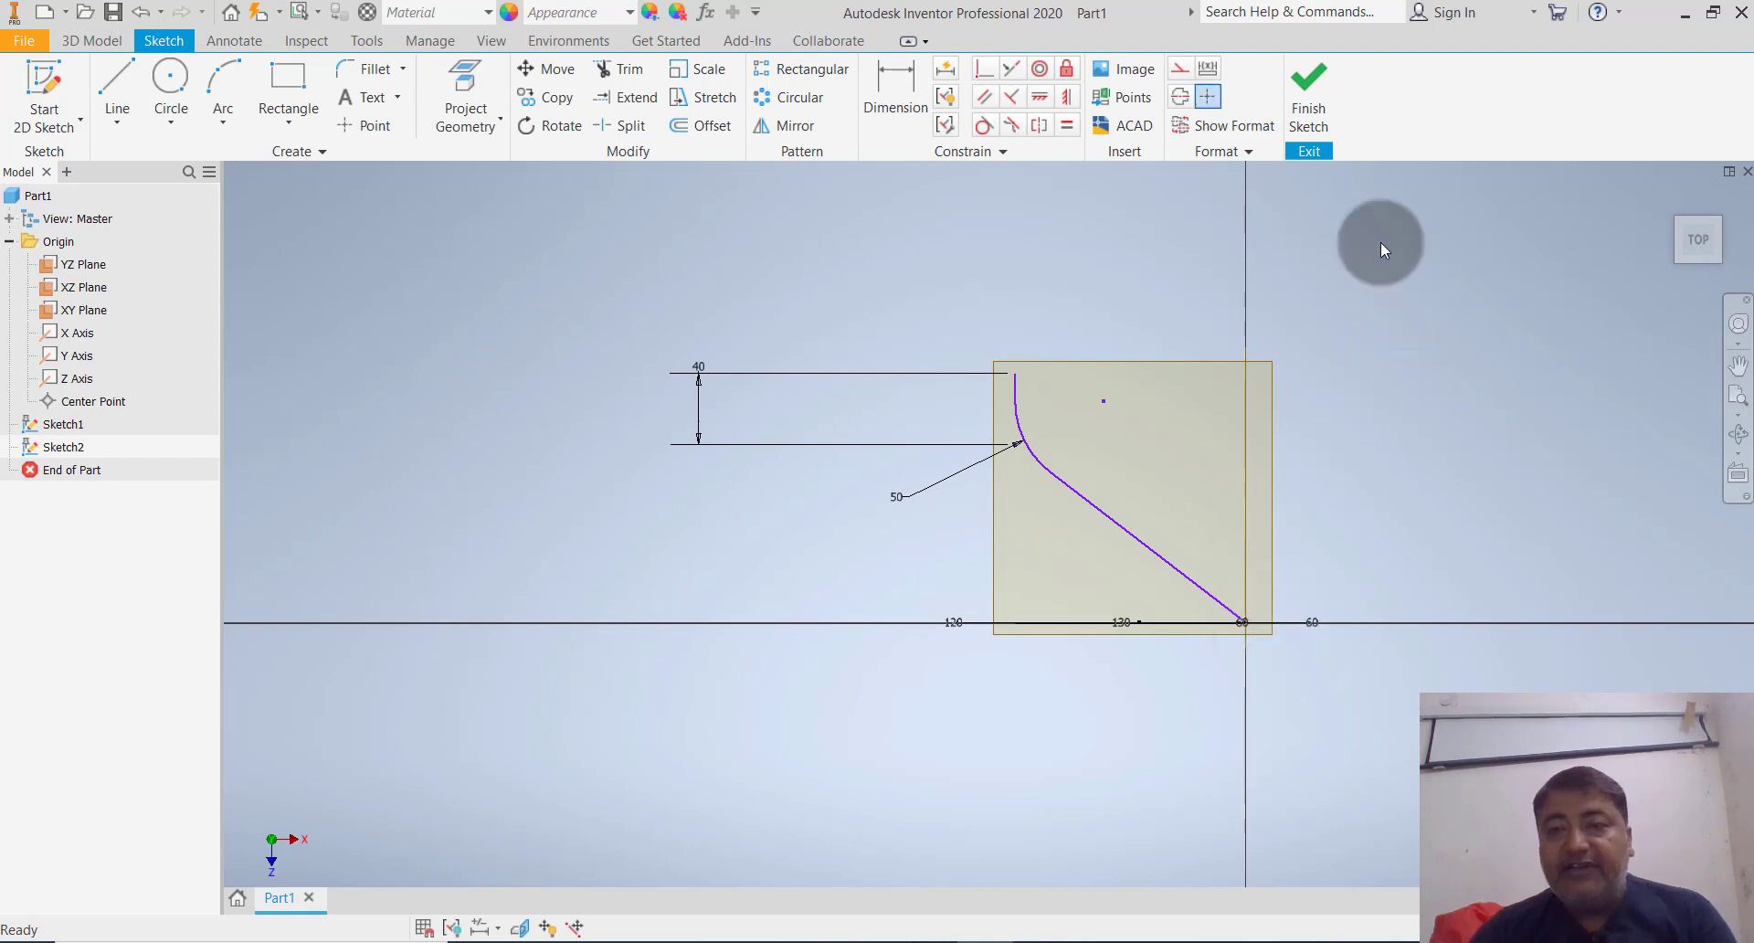
left_click(1309, 92)
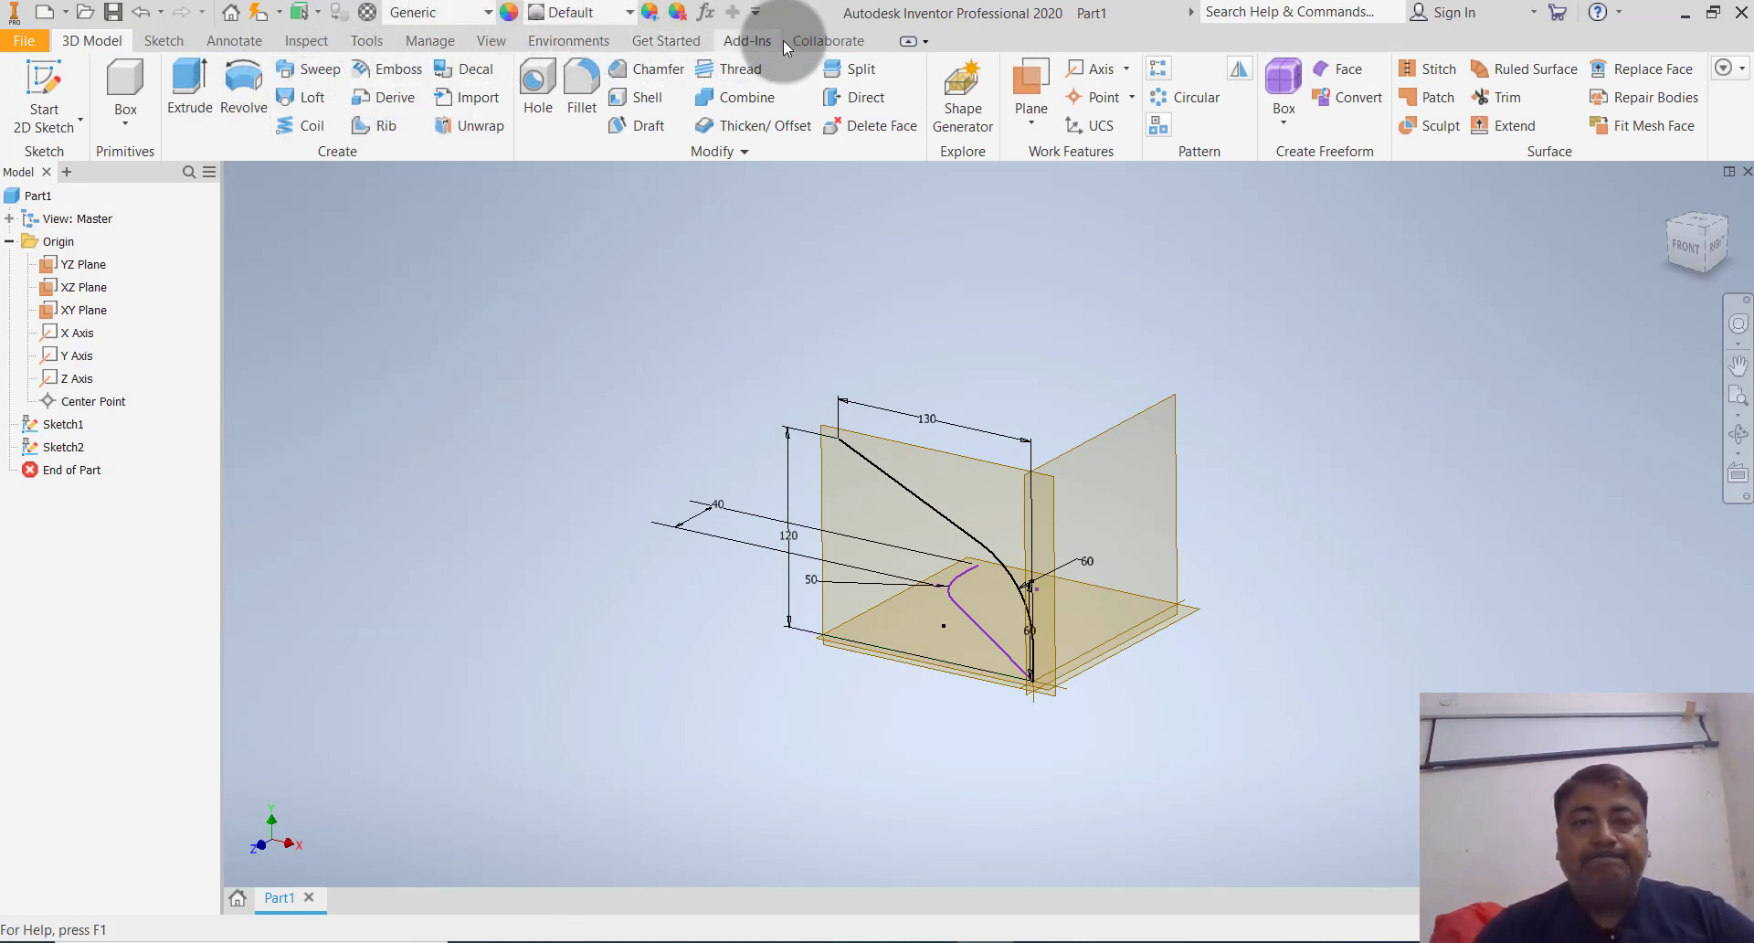
Create a 3D sketch with an intersection curve from the XY-plane and XZ-plane path sketches, and finish it
left_click(182, 44)
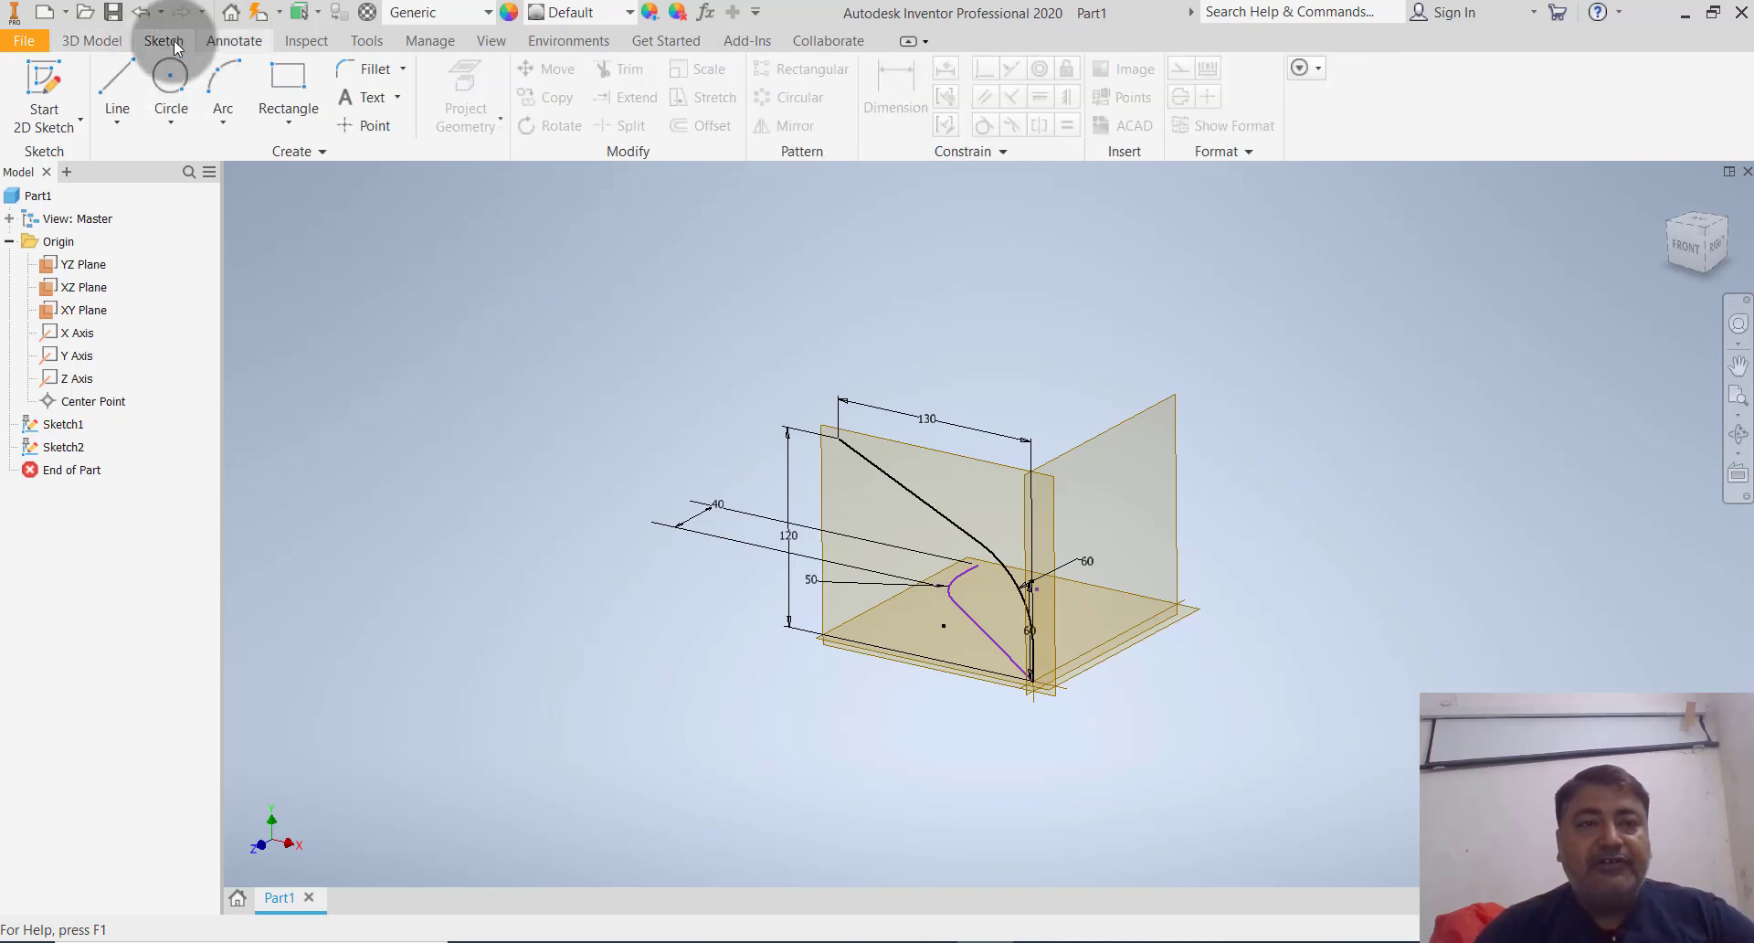
left_click(100, 40)
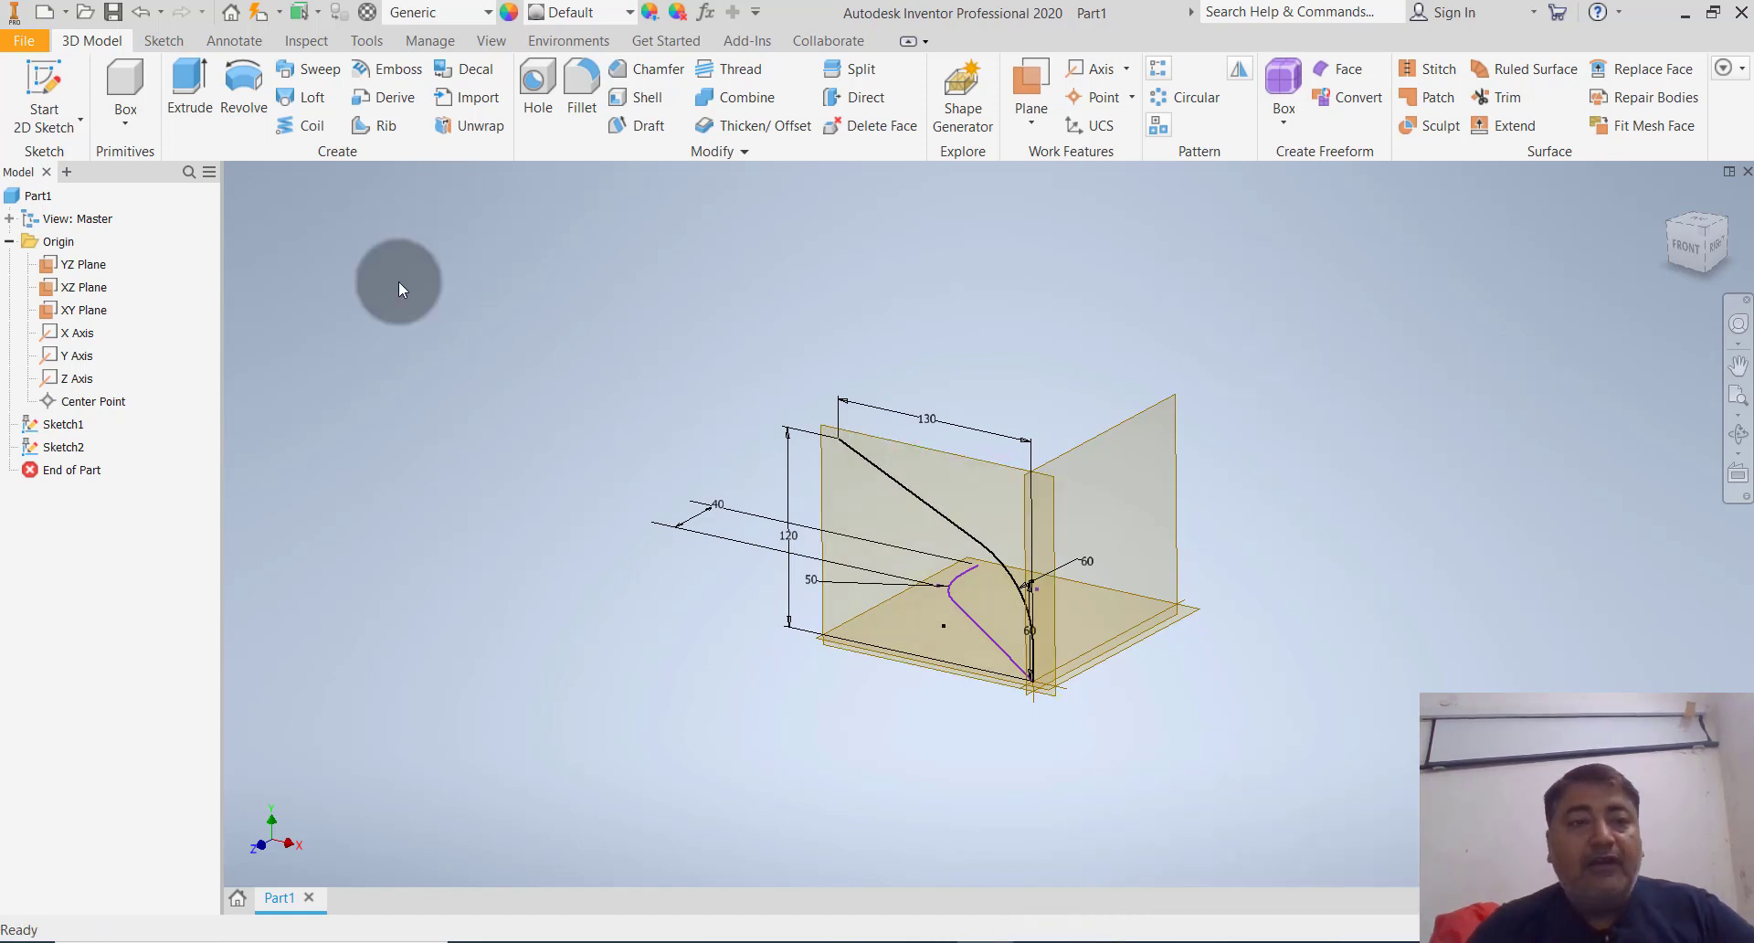
left_click(62, 120)
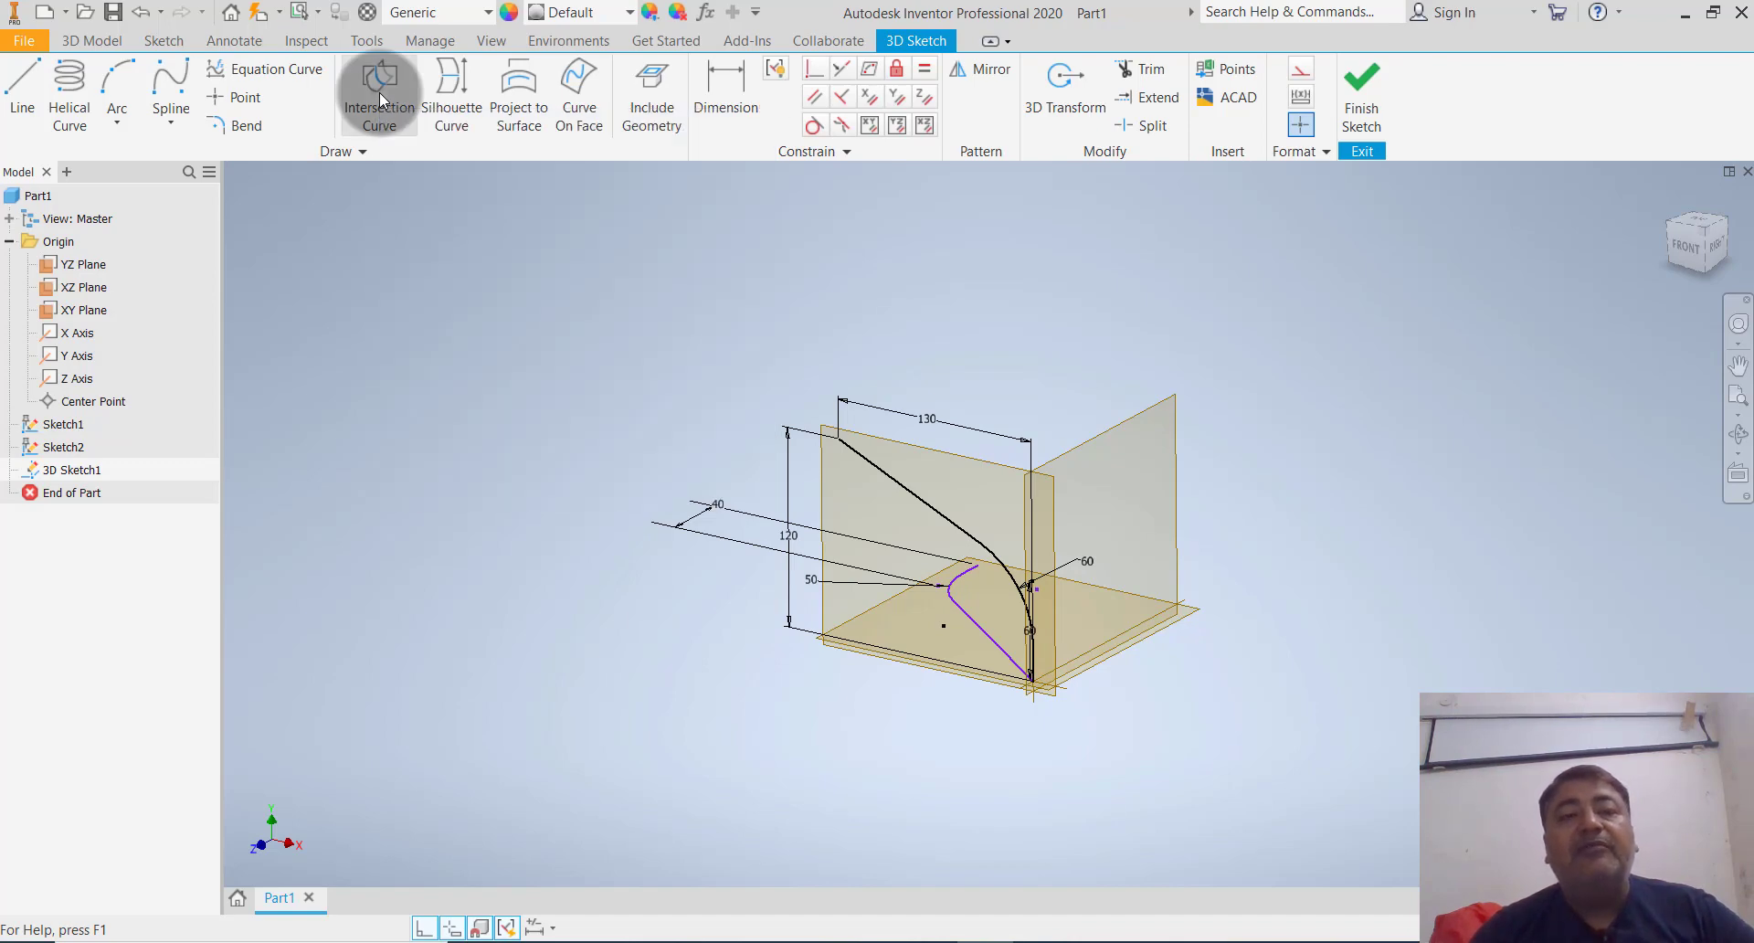
left_click(380, 91)
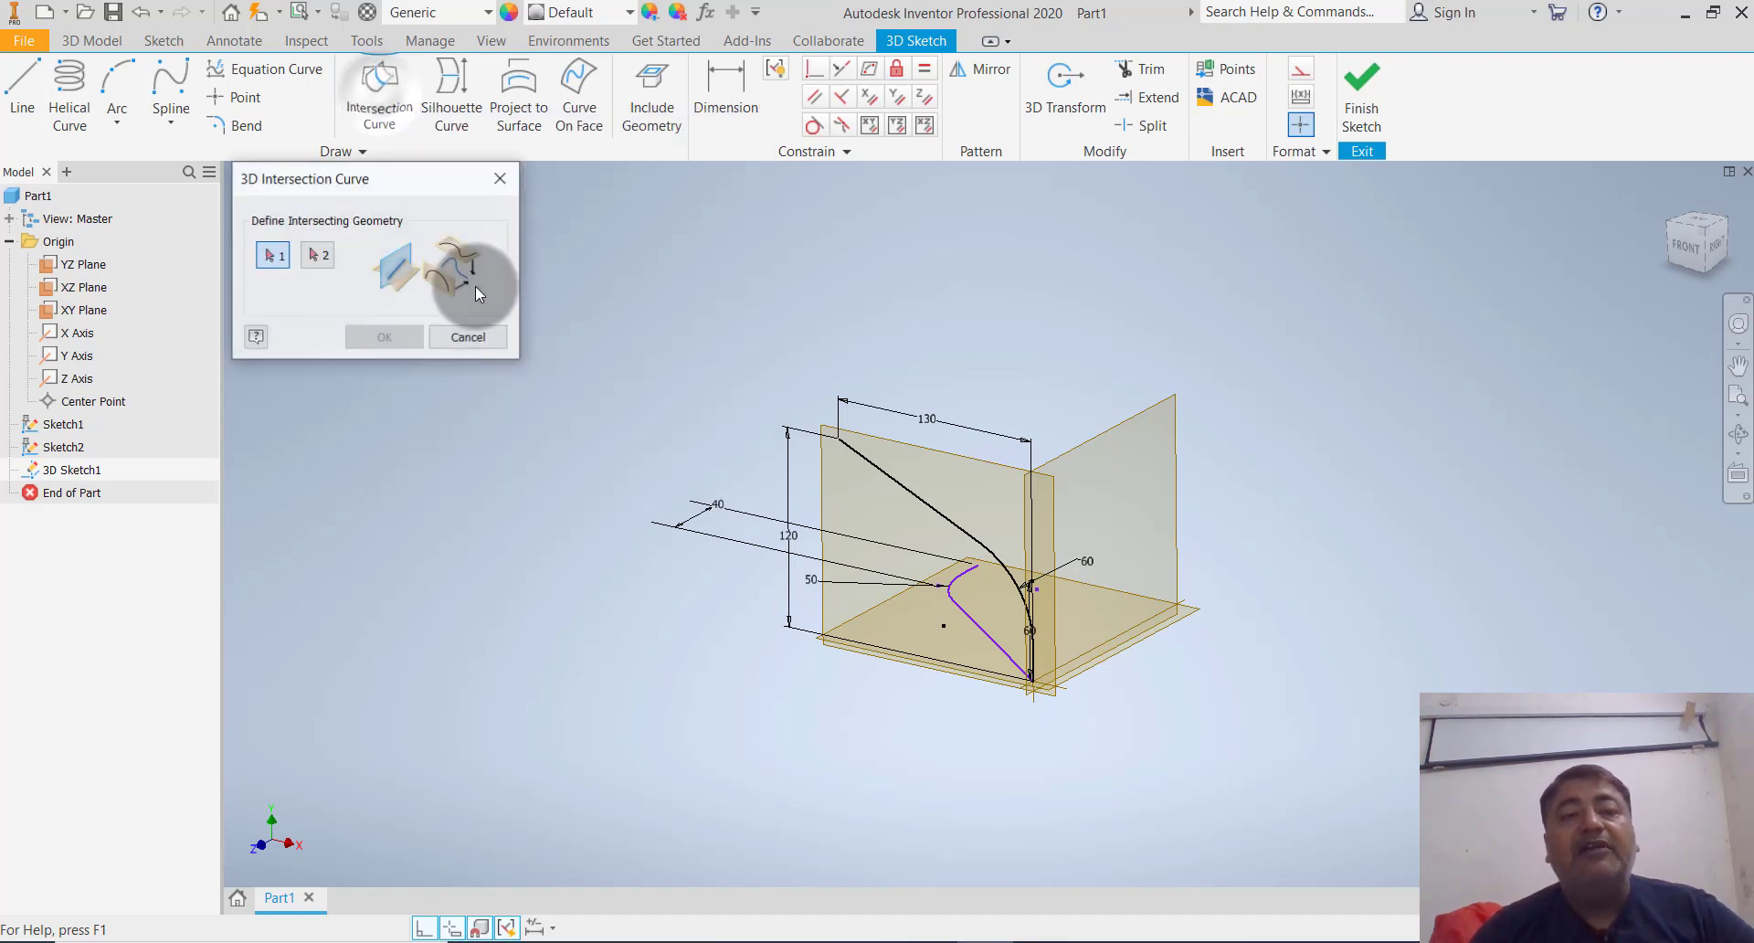
left_click(948, 517)
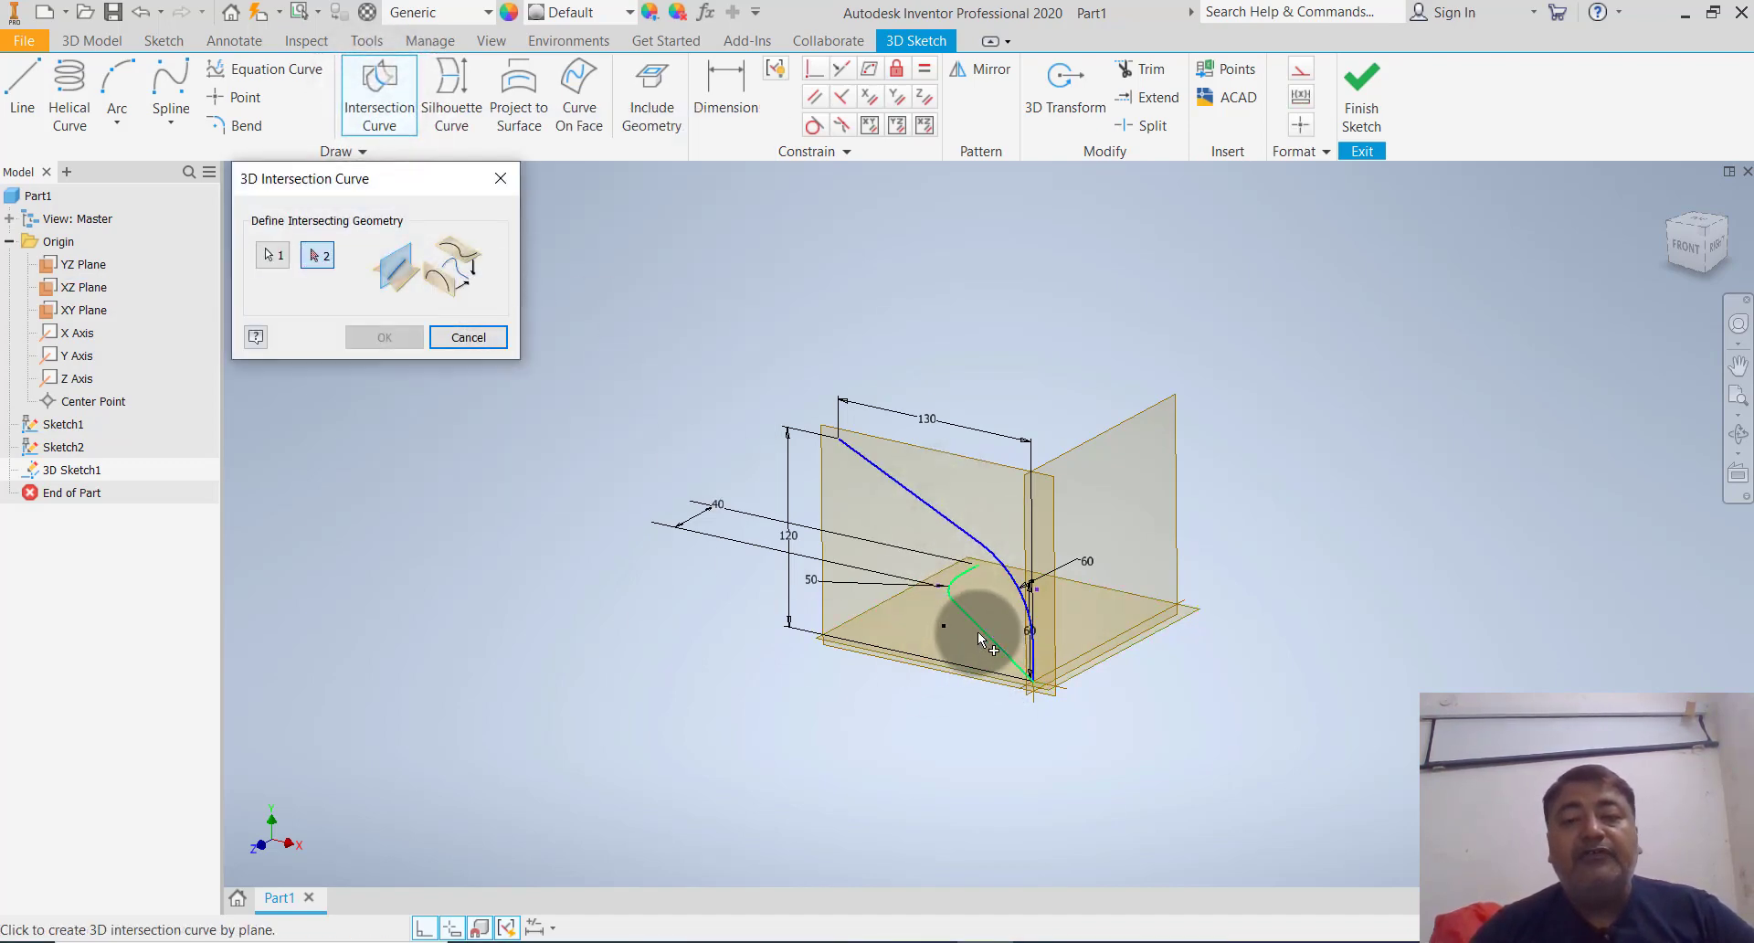
left_click(979, 639)
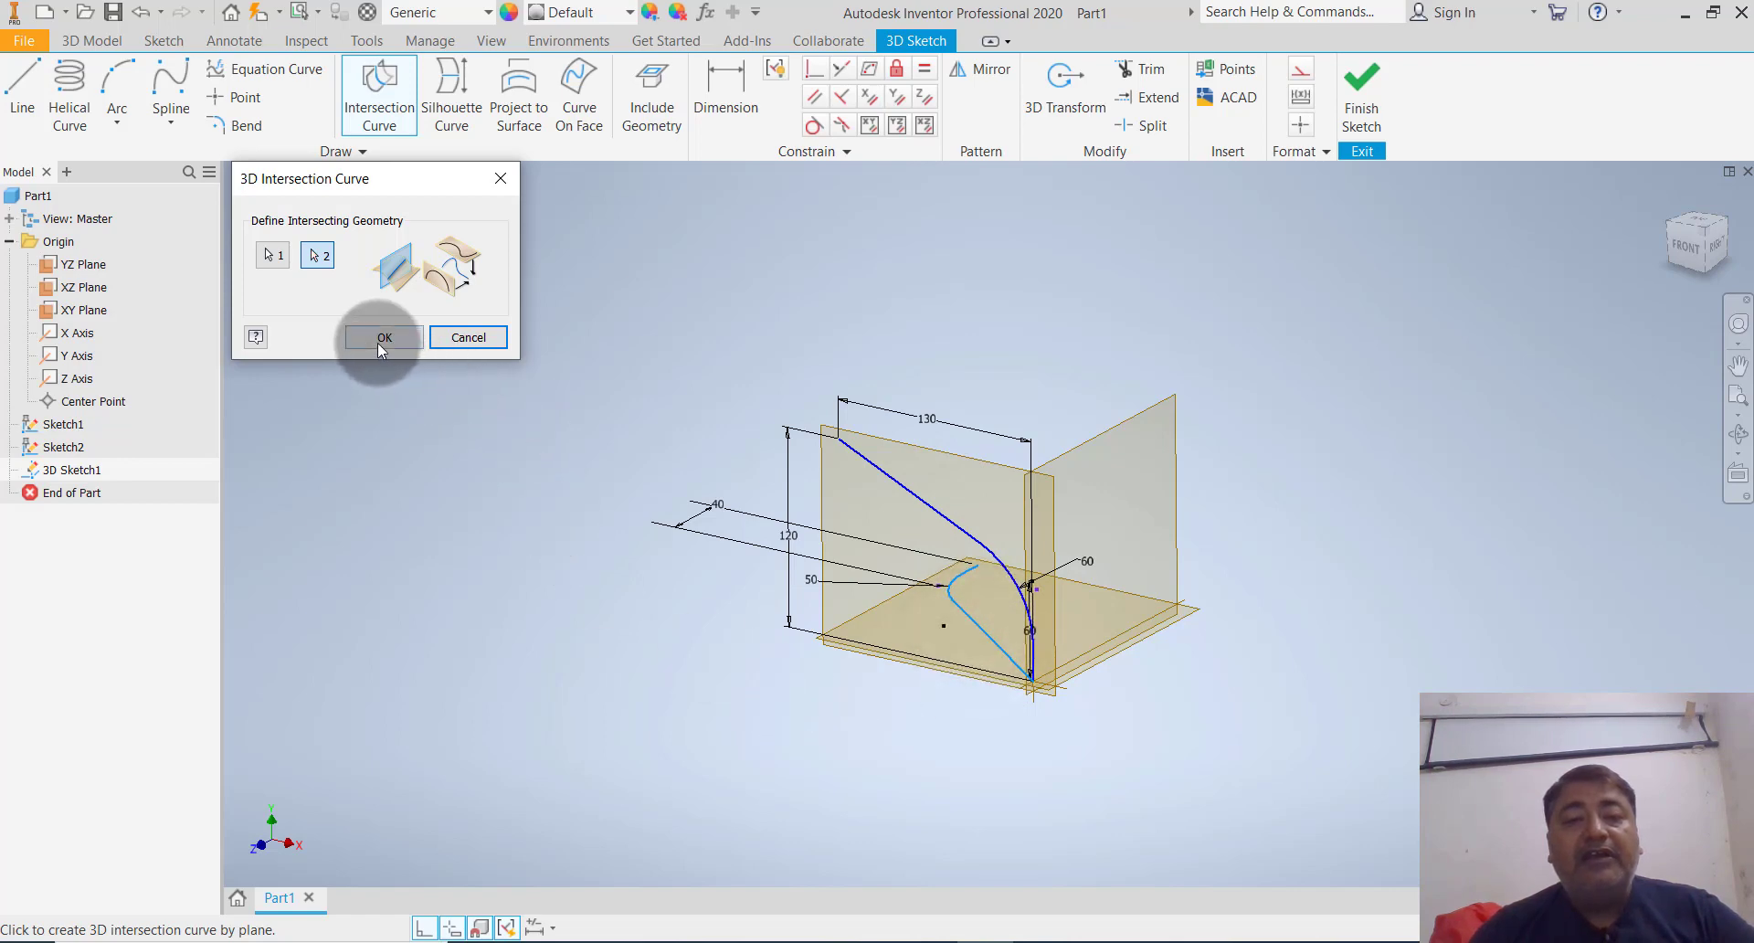
left_click(381, 337)
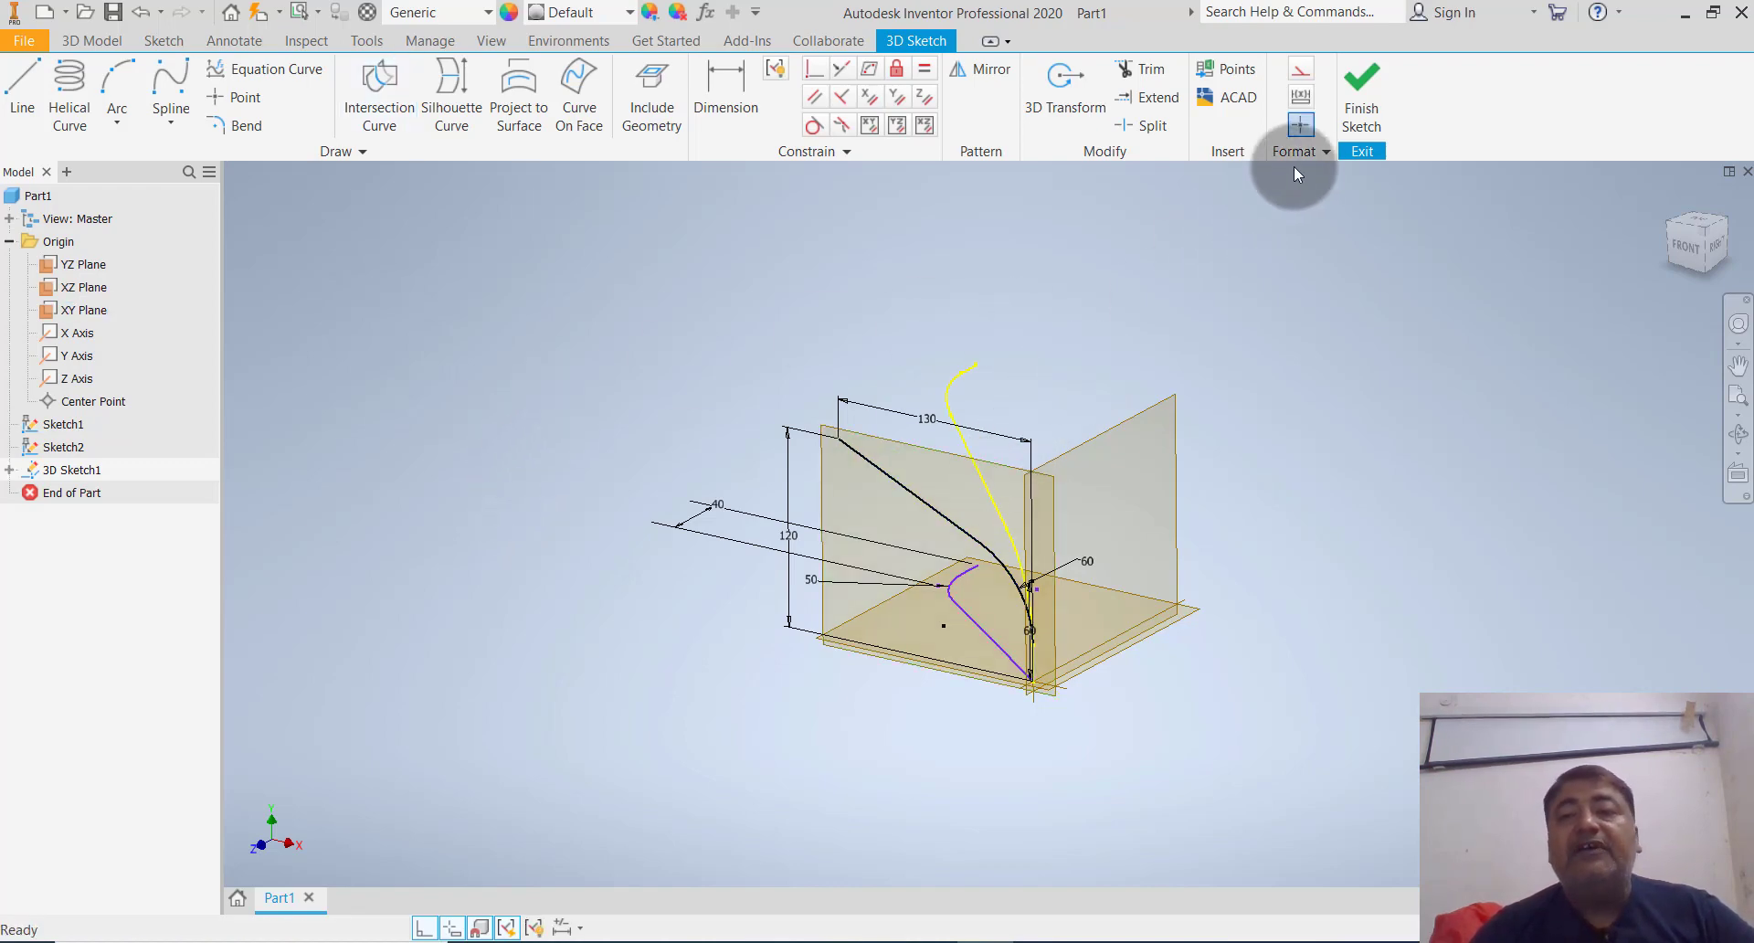
left_click(1357, 105)
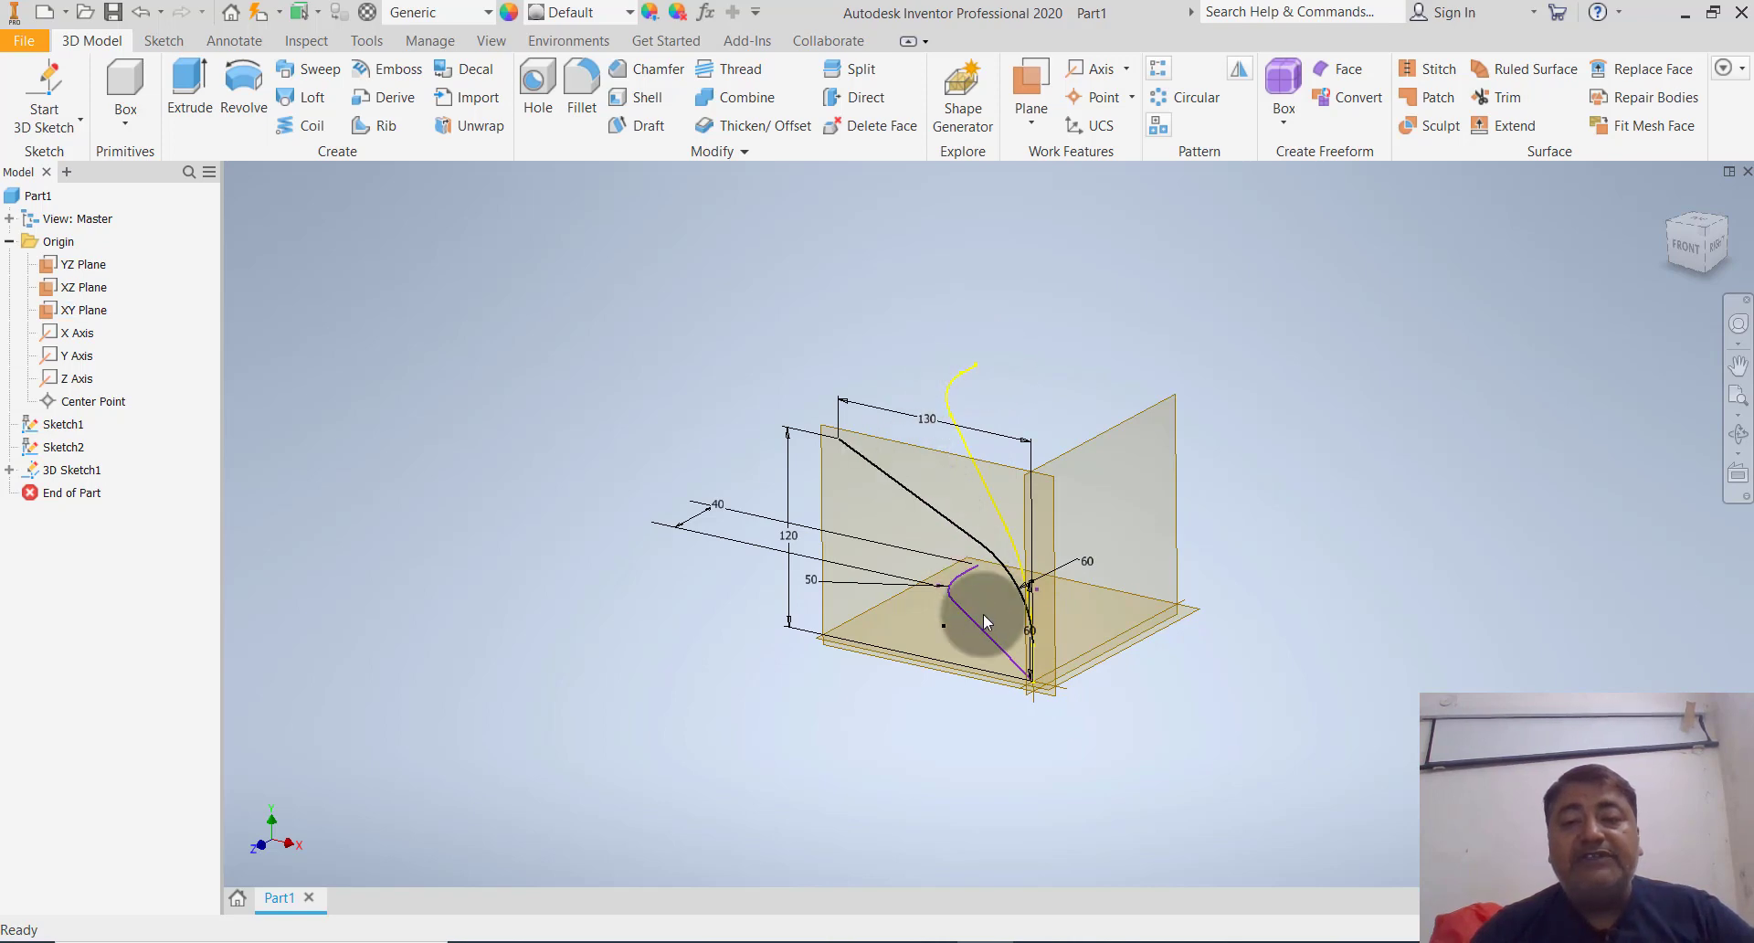
Turn off the visibility of Sketch1 and Sketch2
left_click(962, 534)
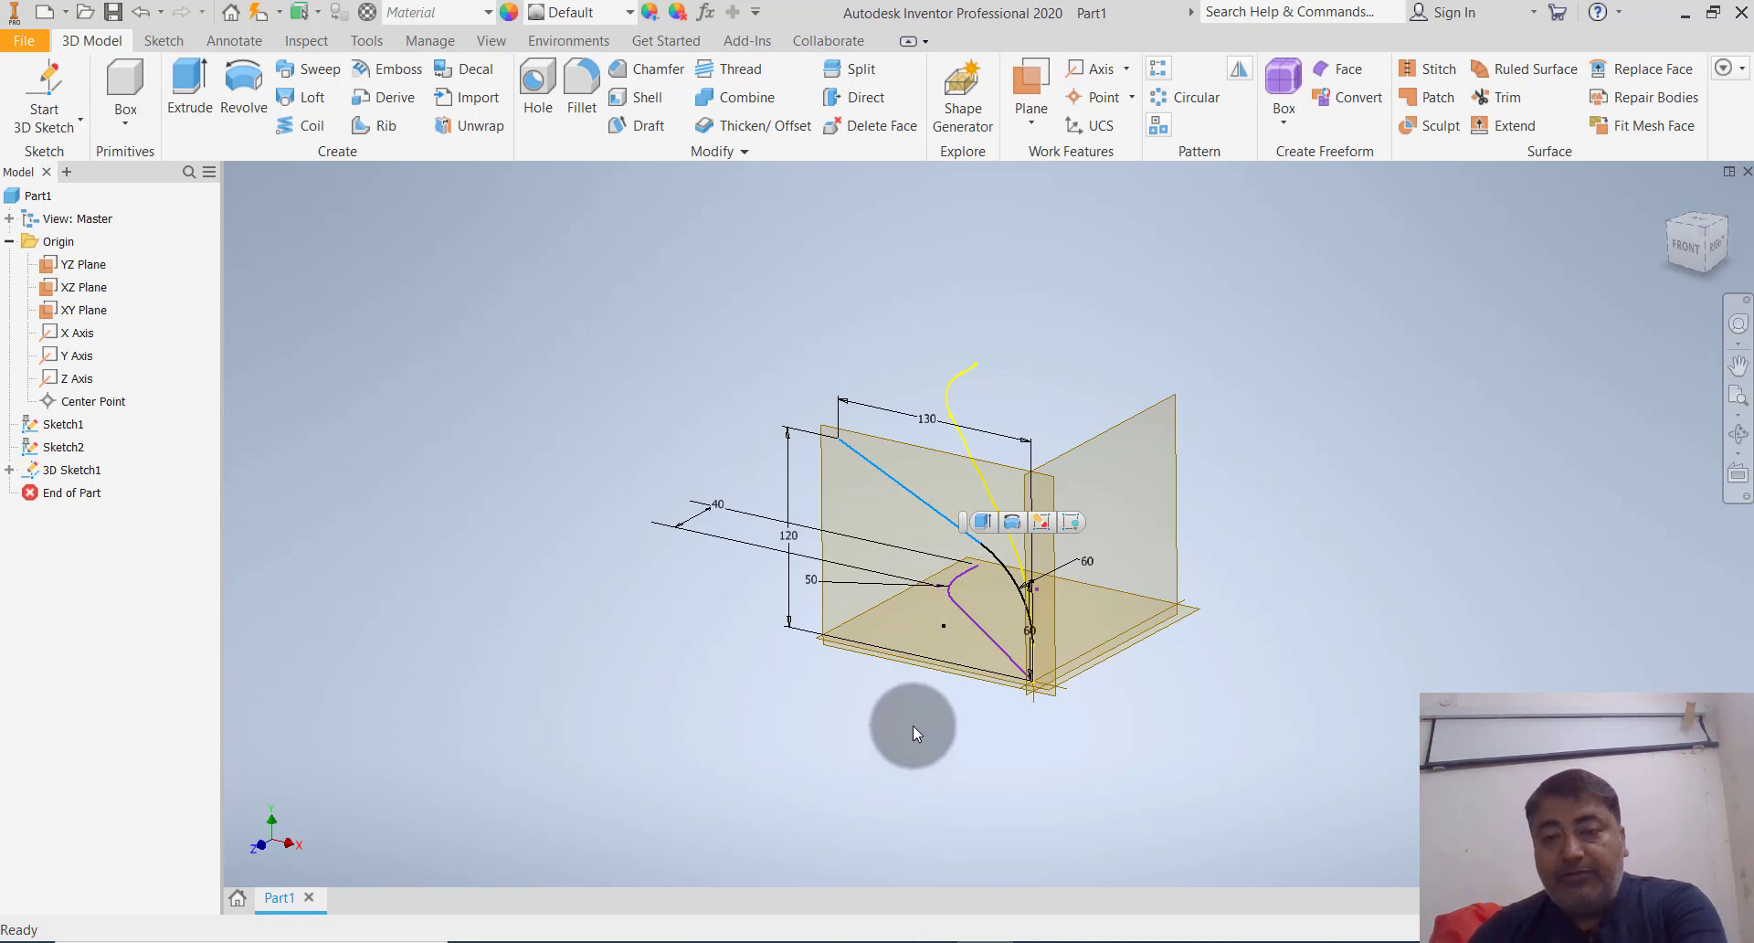
left_click(649, 480)
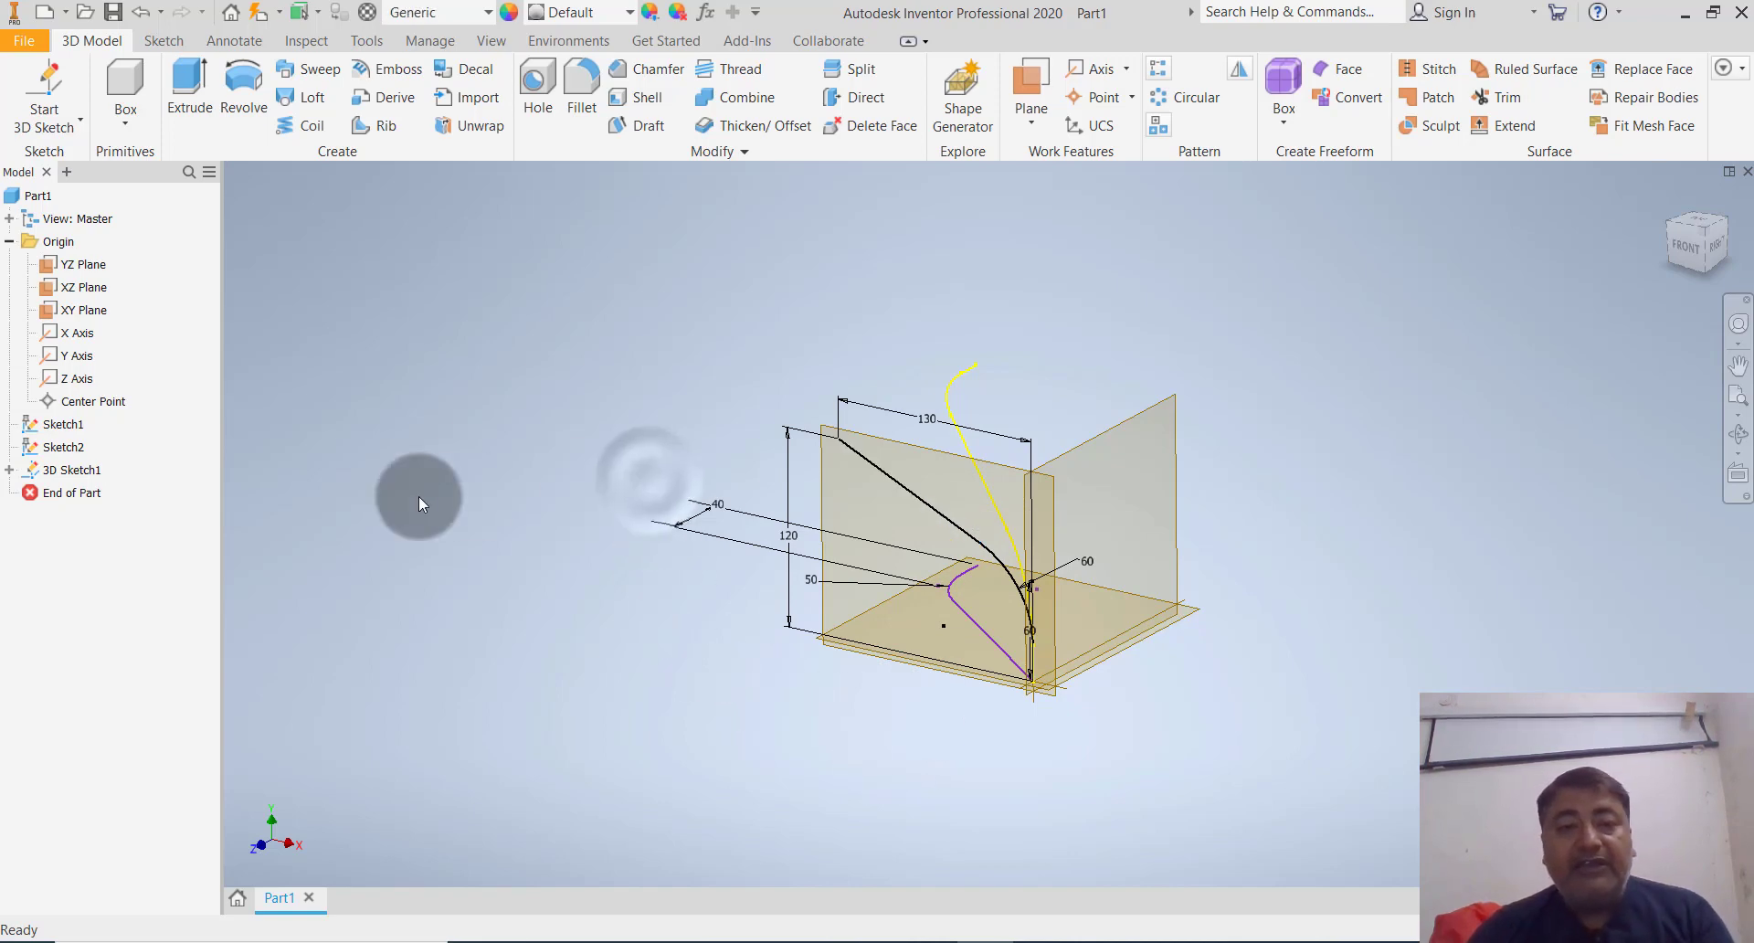
left_click(64, 424)
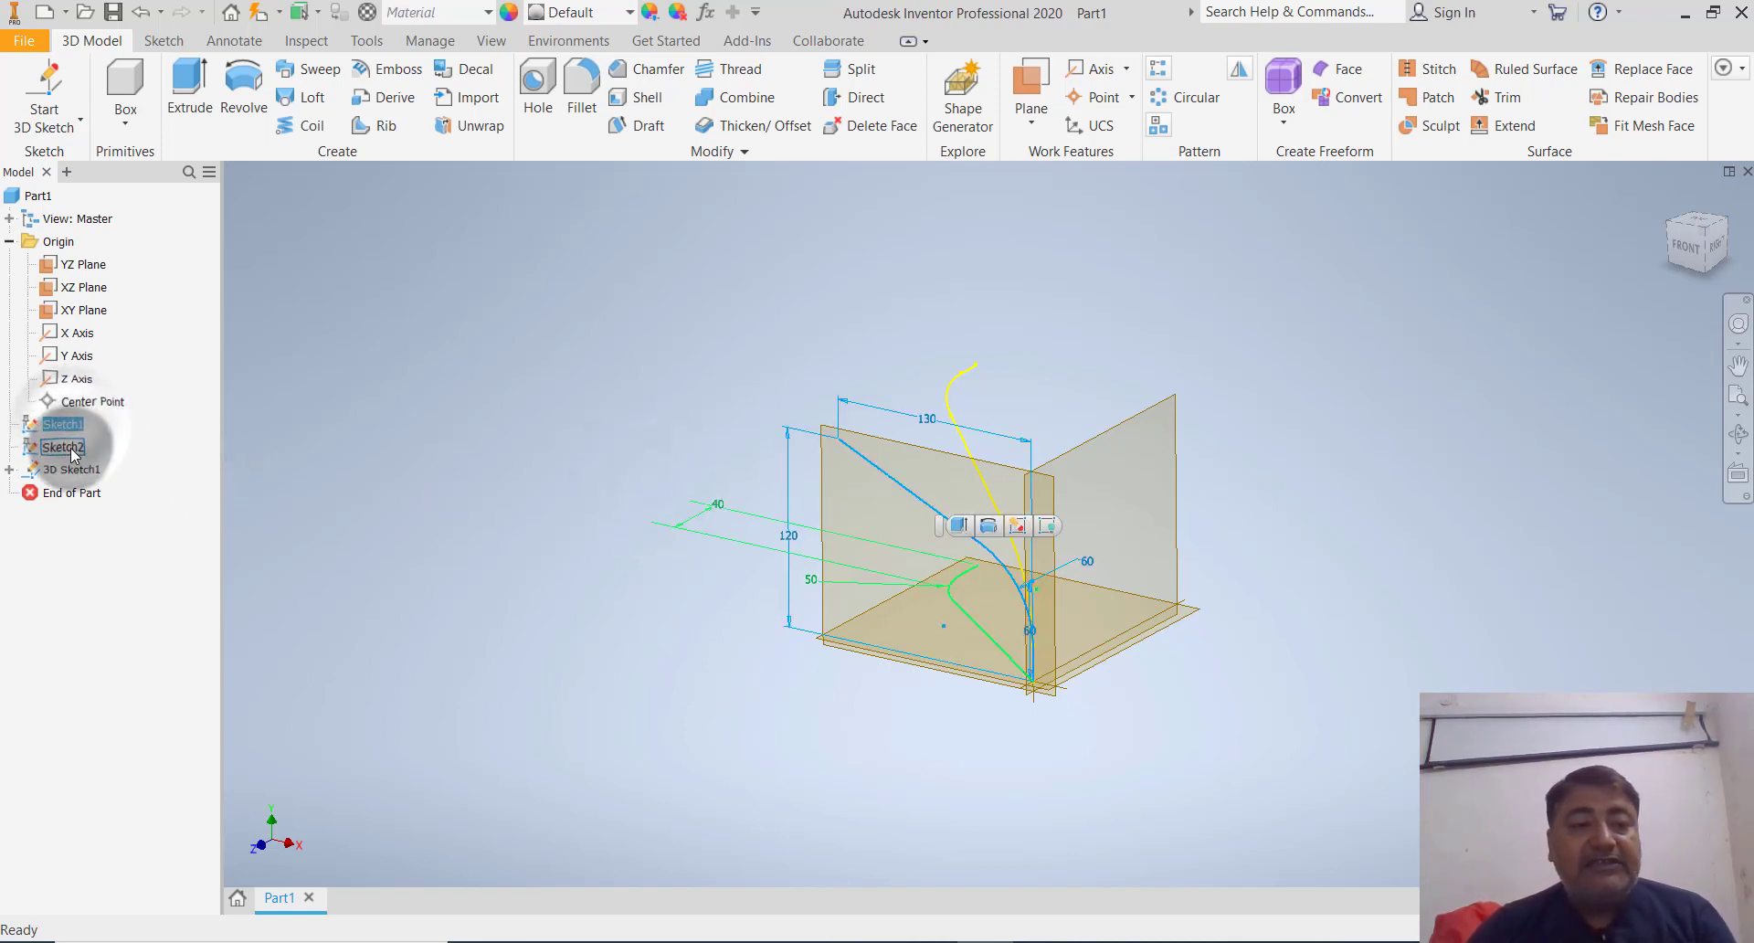
left_click(68, 449, "ctrl")
right_click(72, 450)
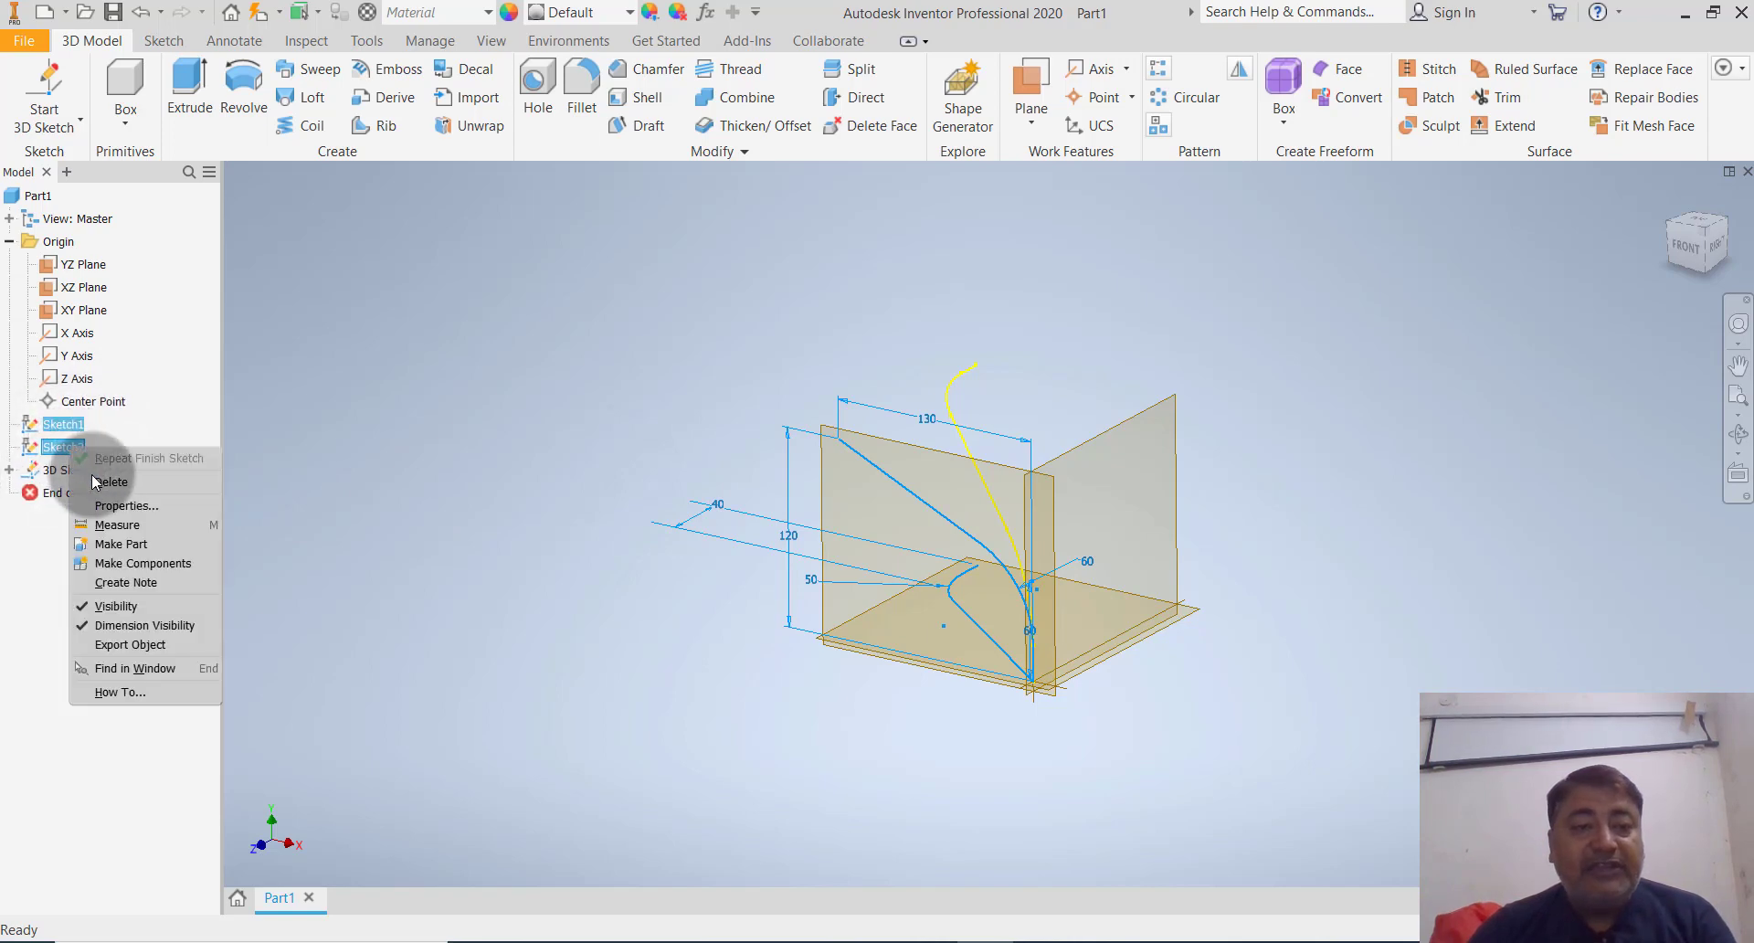
left_click(137, 606)
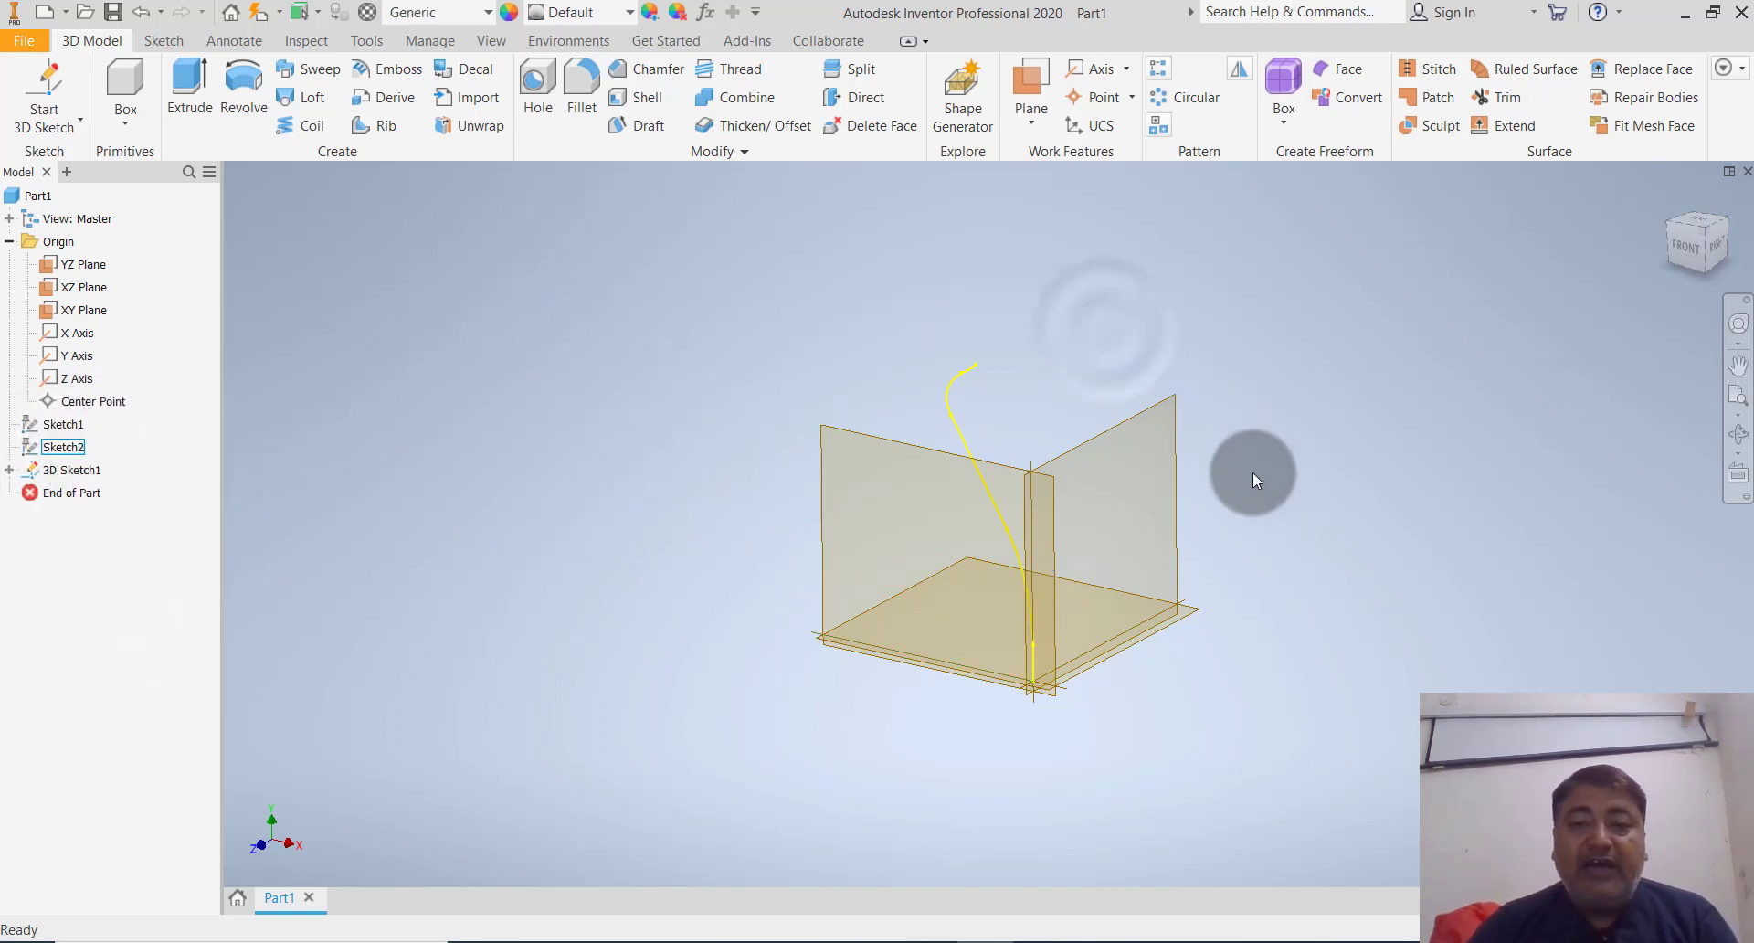
Start a 2D sketch on the XZ plane and draw a circle about 56 mm in diameter centred on the origin
left_click(79, 126)
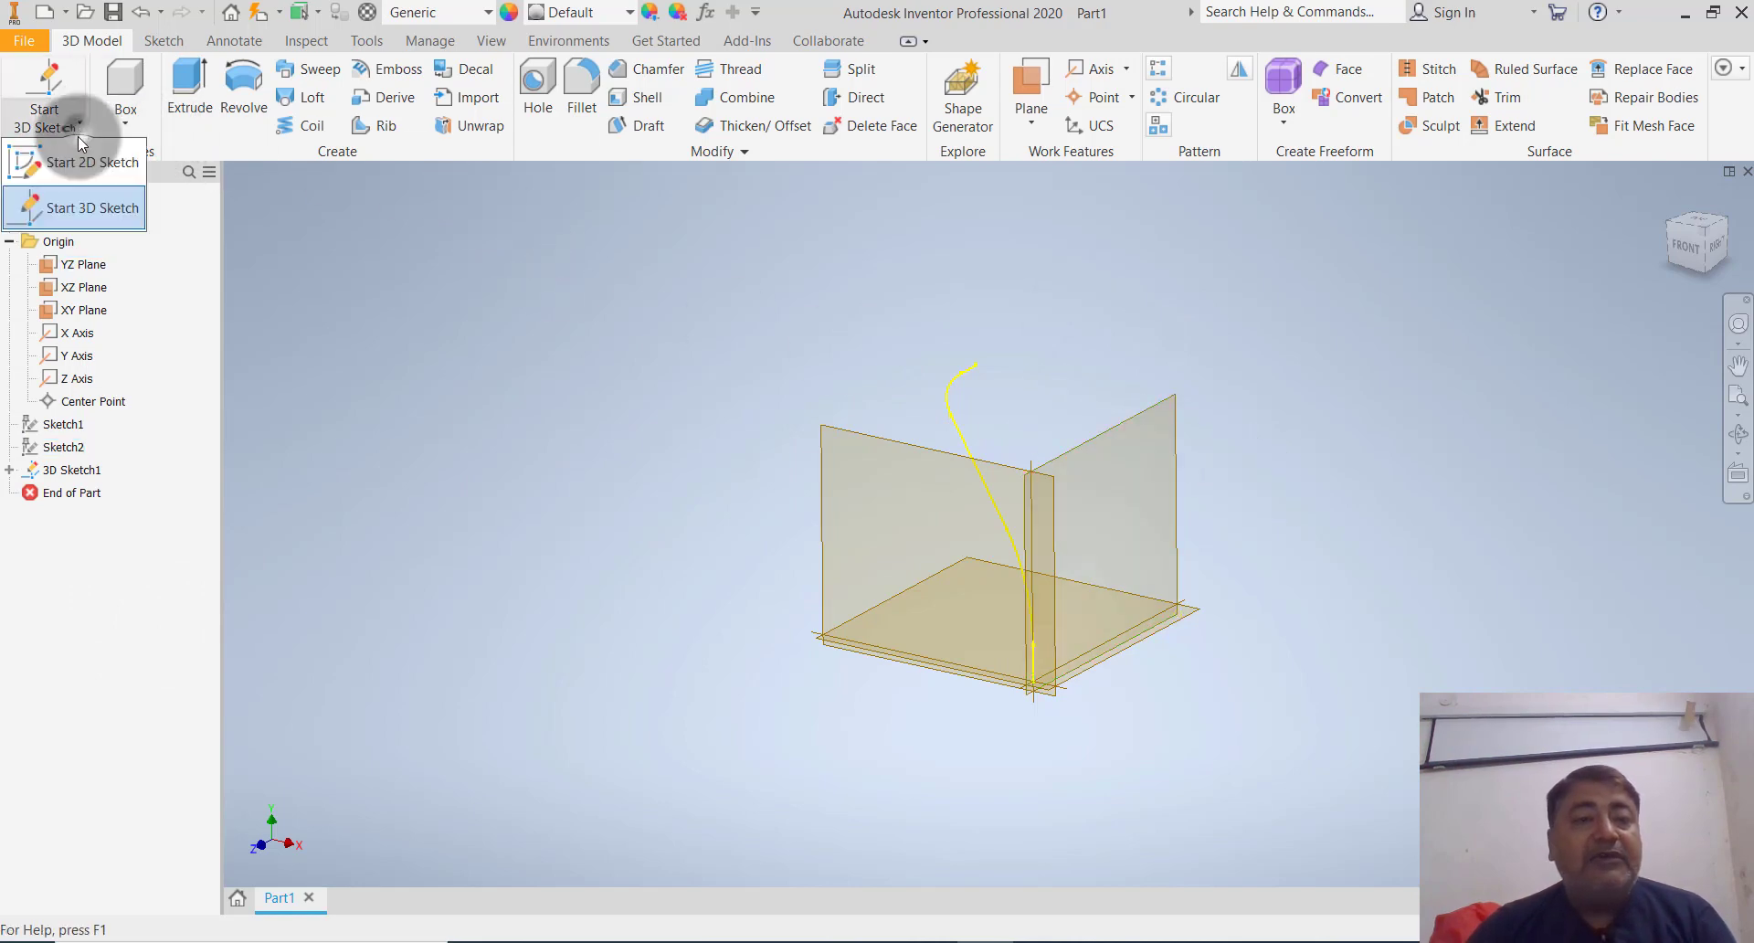
left_click(78, 164)
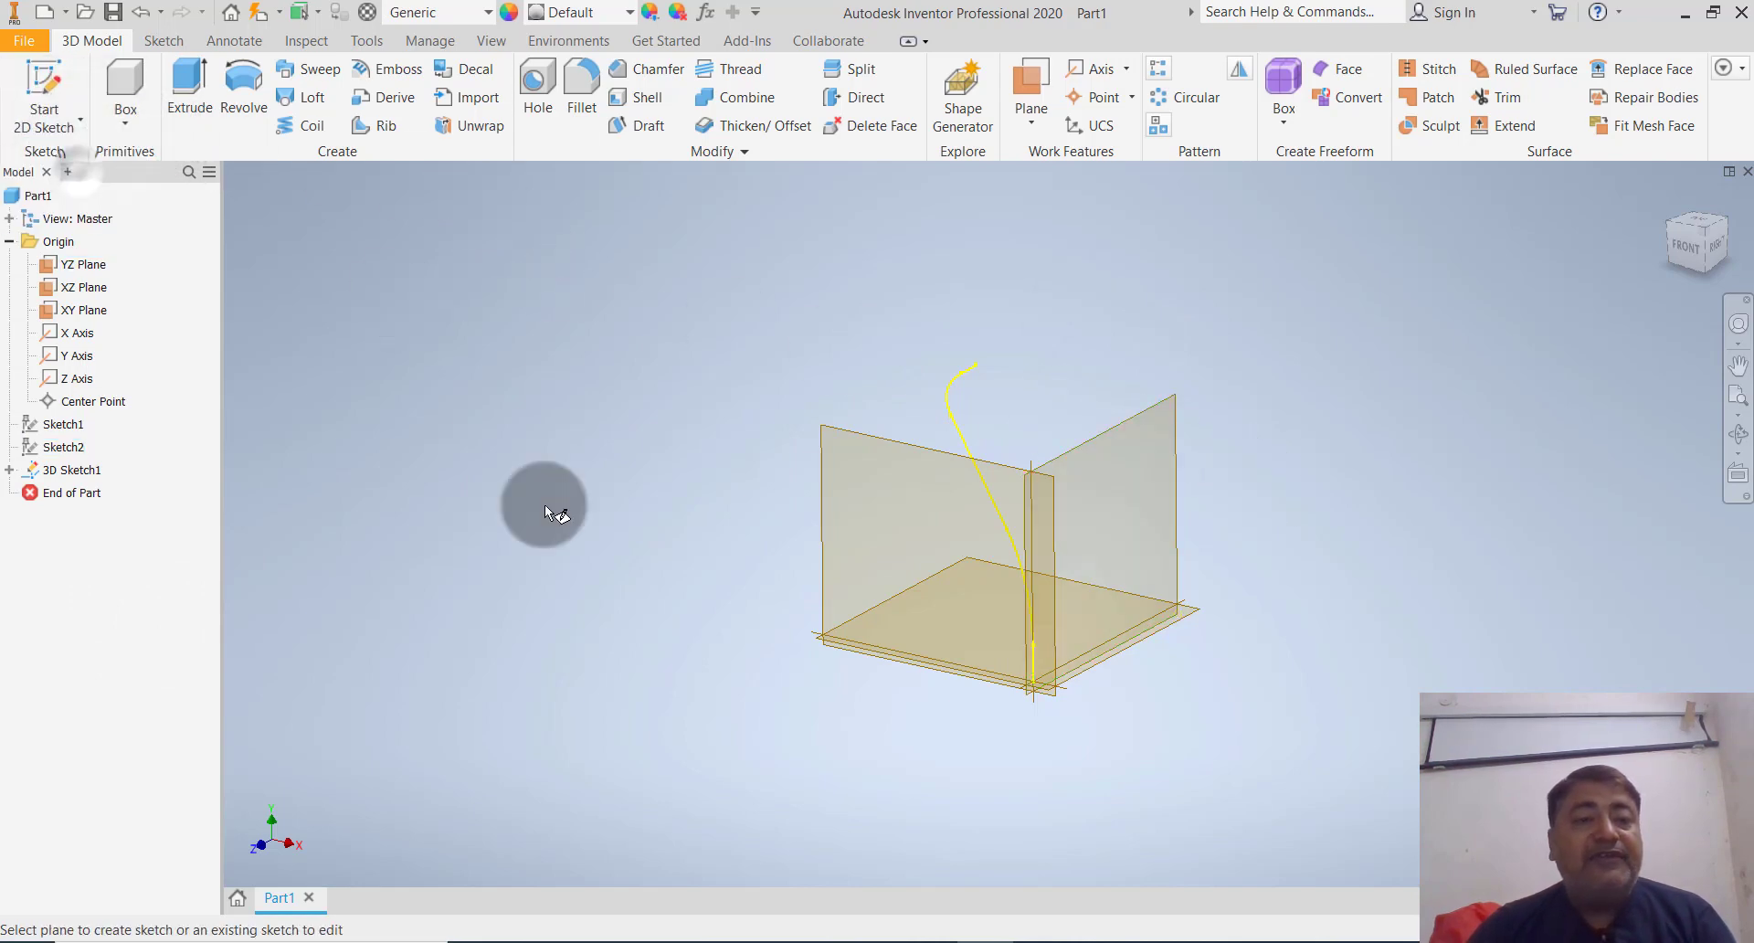
left_click(1191, 630)
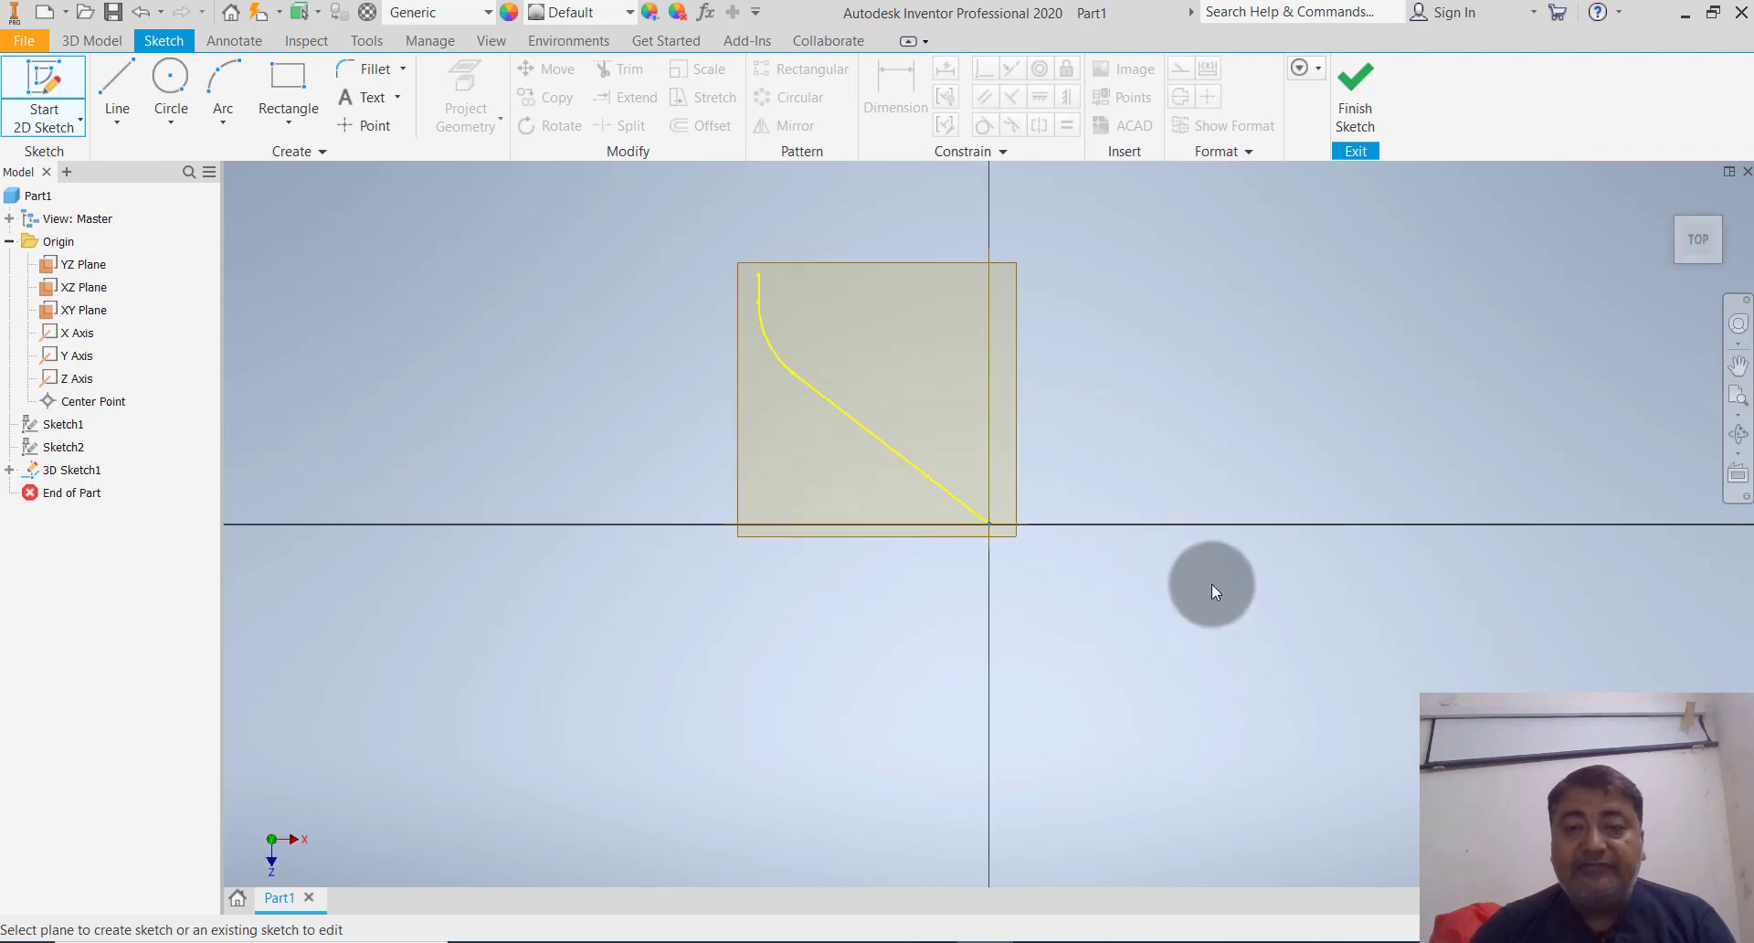
left_click(170, 80)
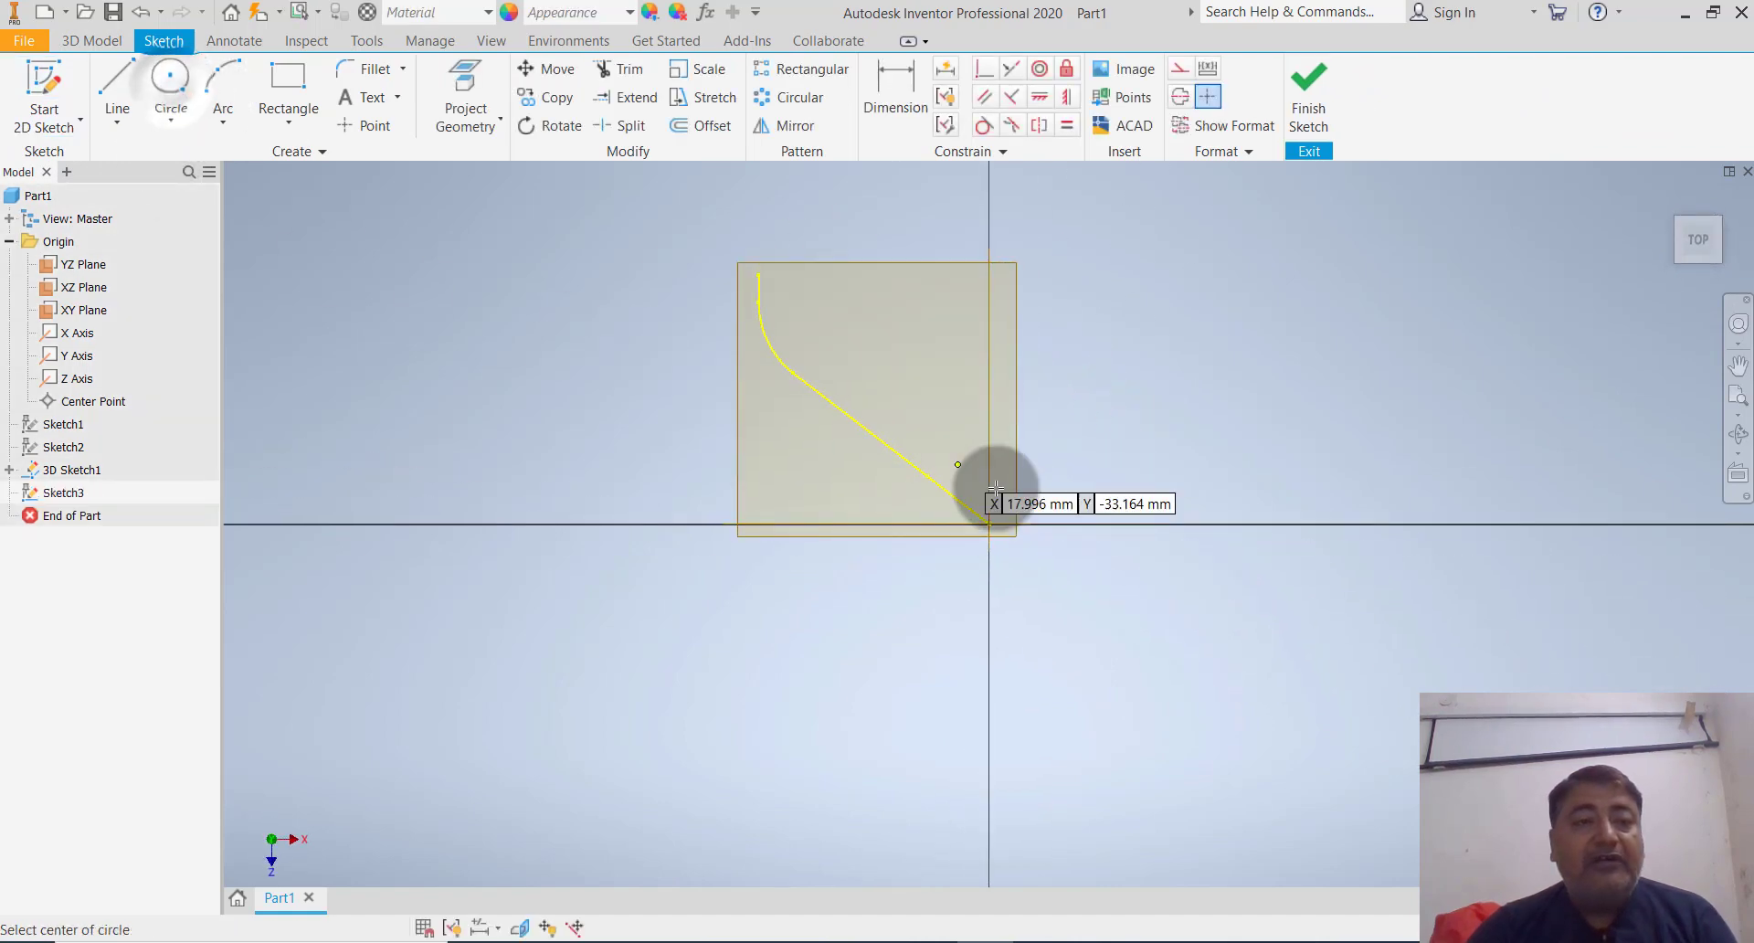
left_click(989, 524)
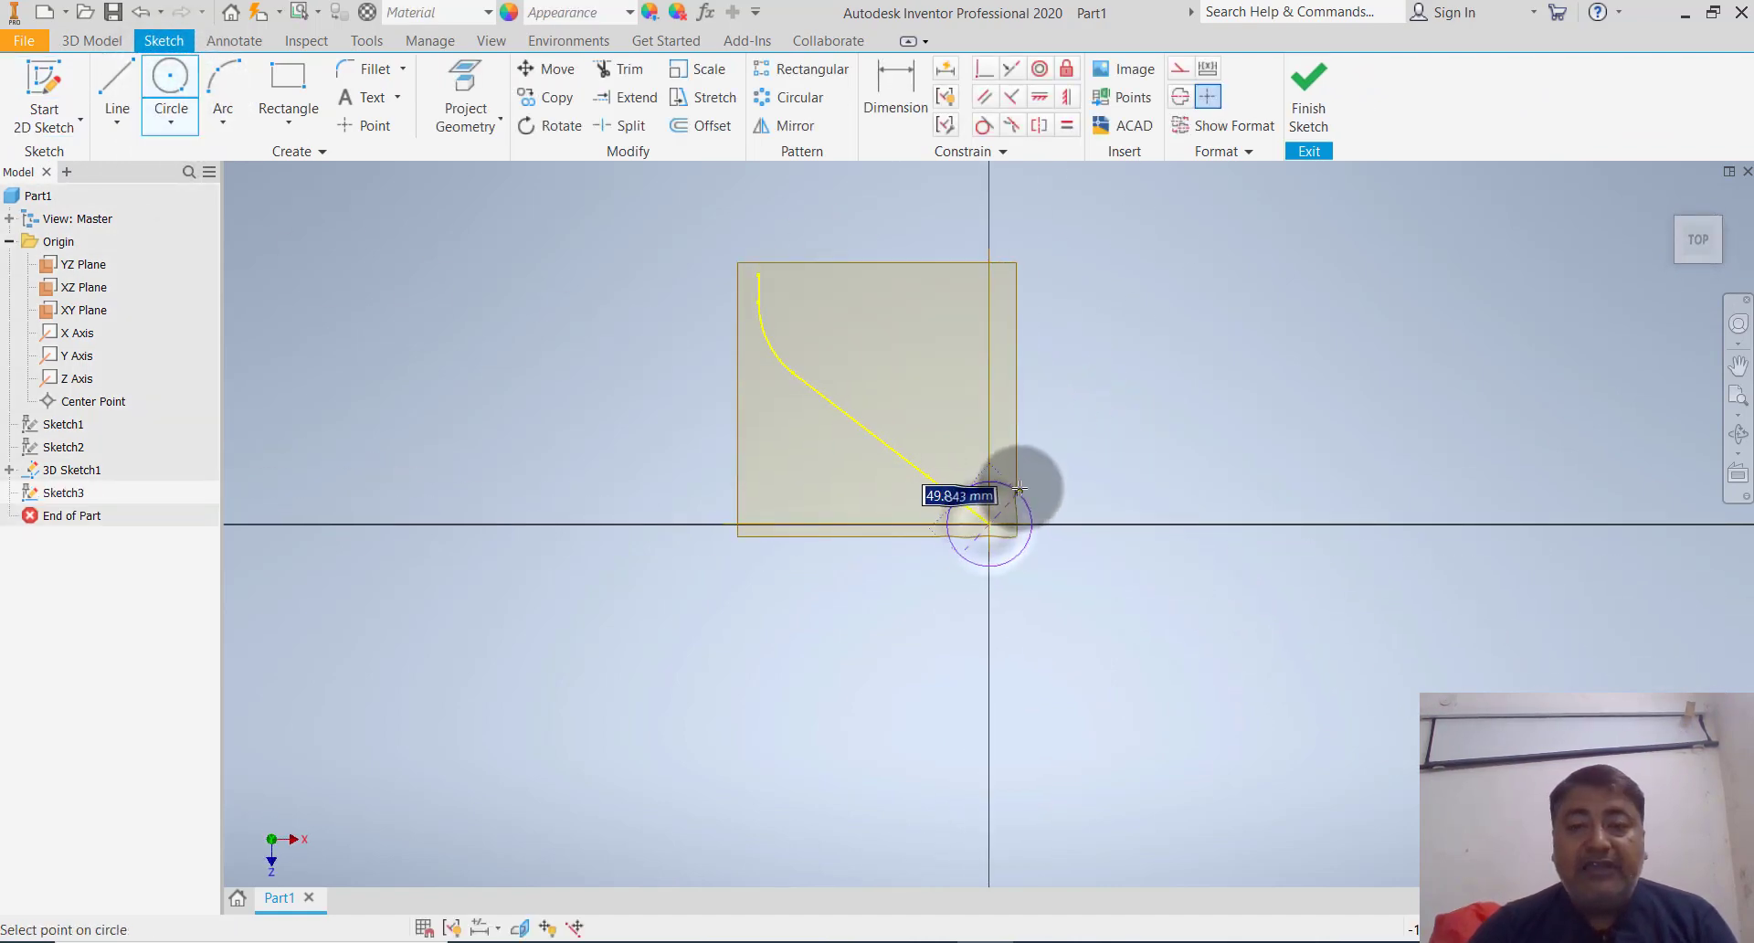
left_click(1024, 489)
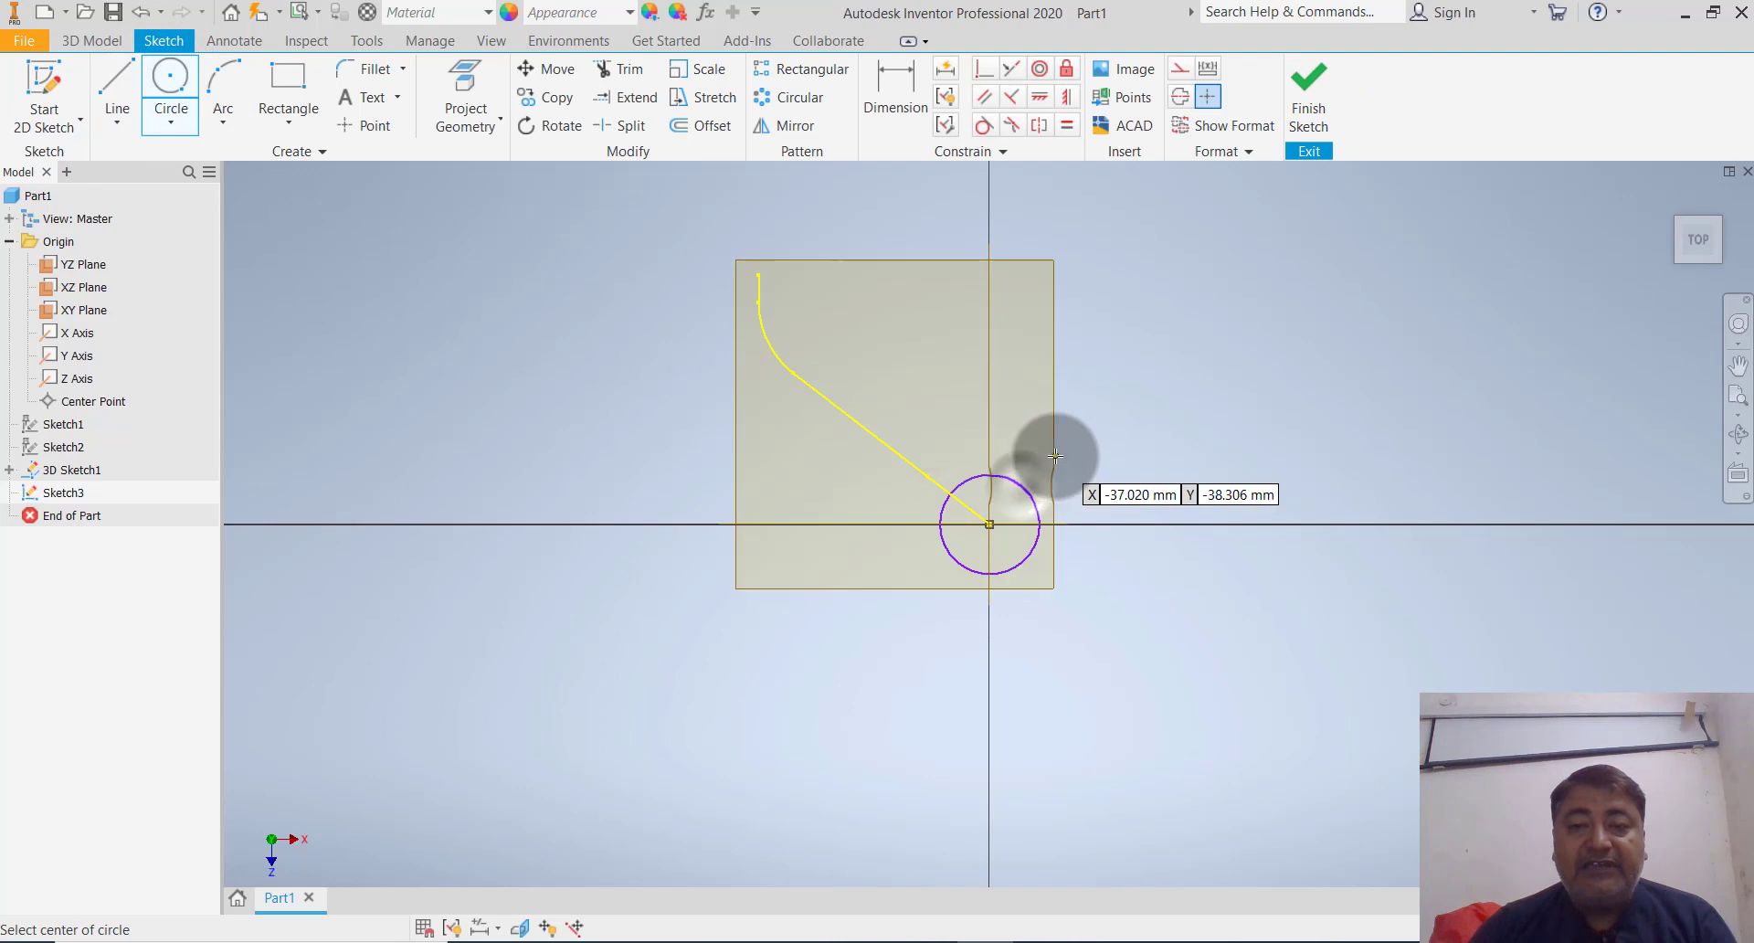
Dimension the circle's diameter as 40 mm and finish the sketch
left_click(898, 106)
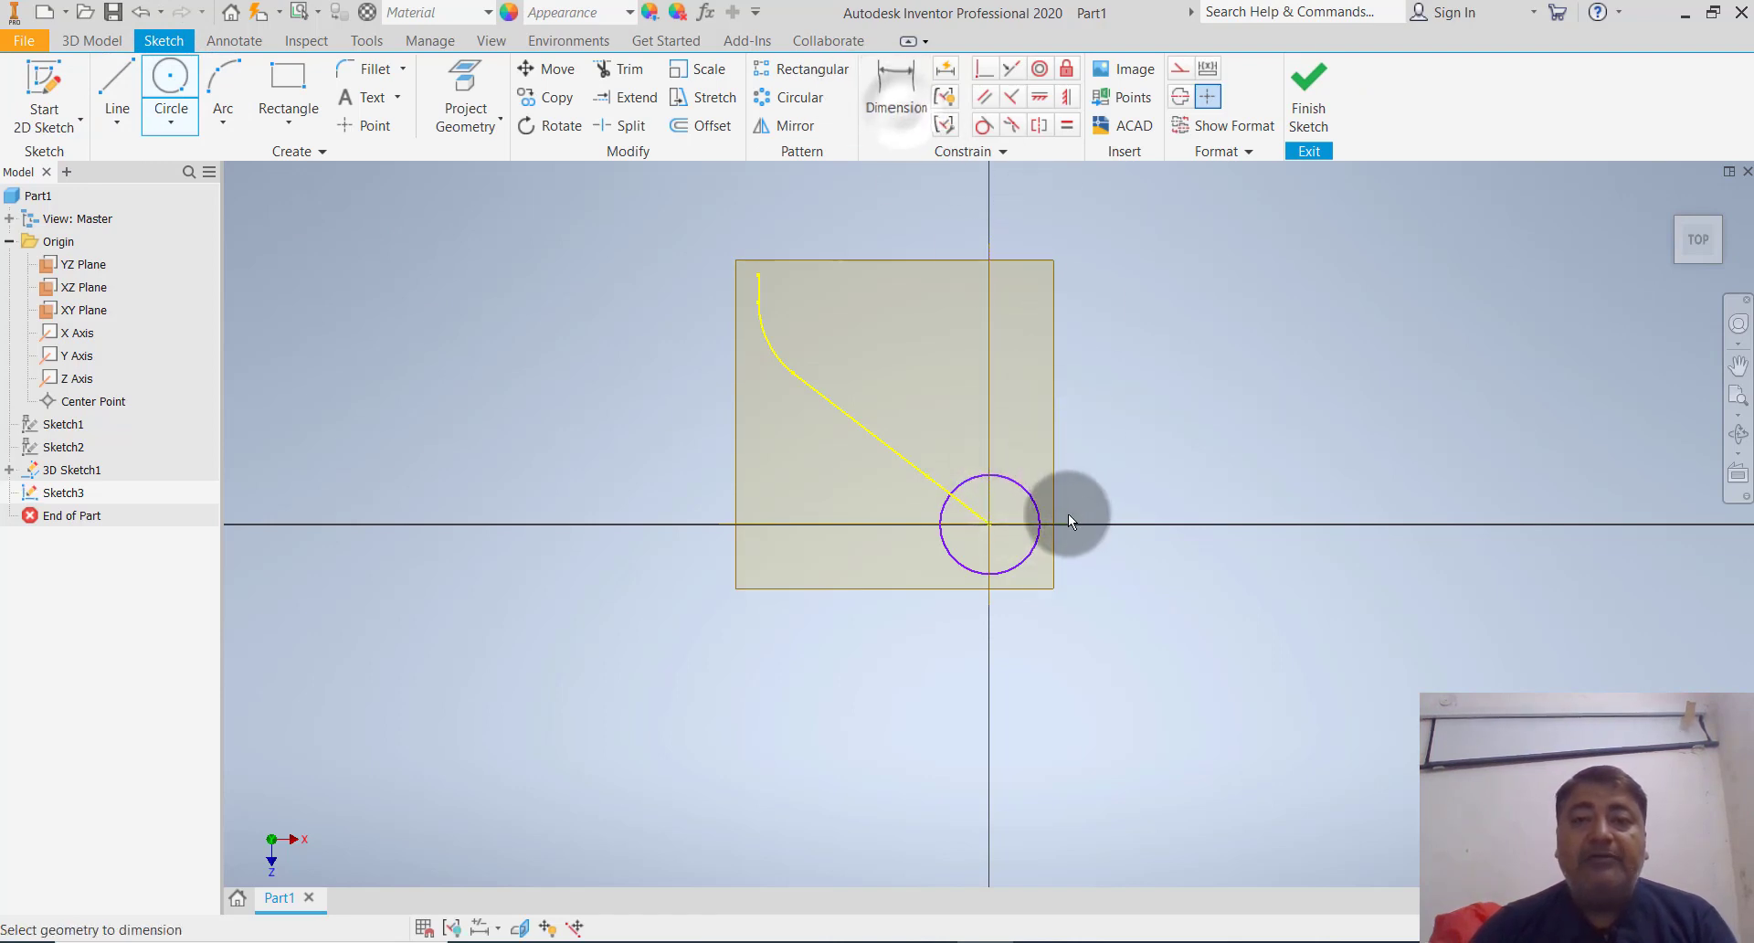
left_click(1024, 561)
left_click(1115, 599)
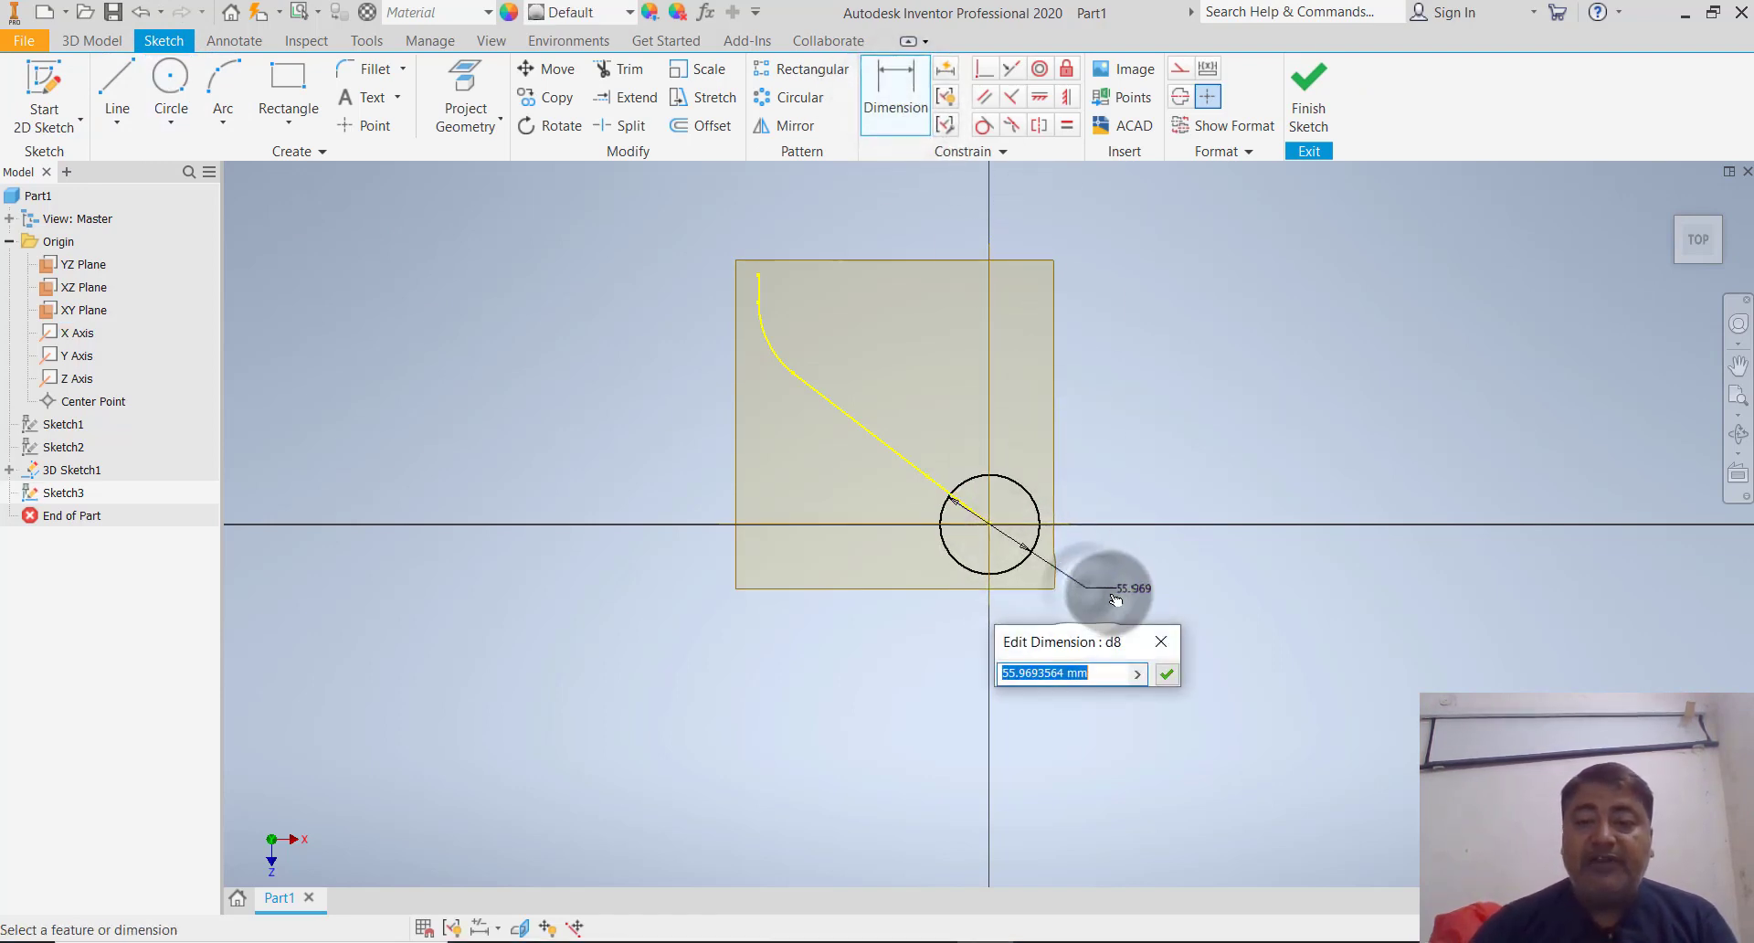
type("40")
key("Return")
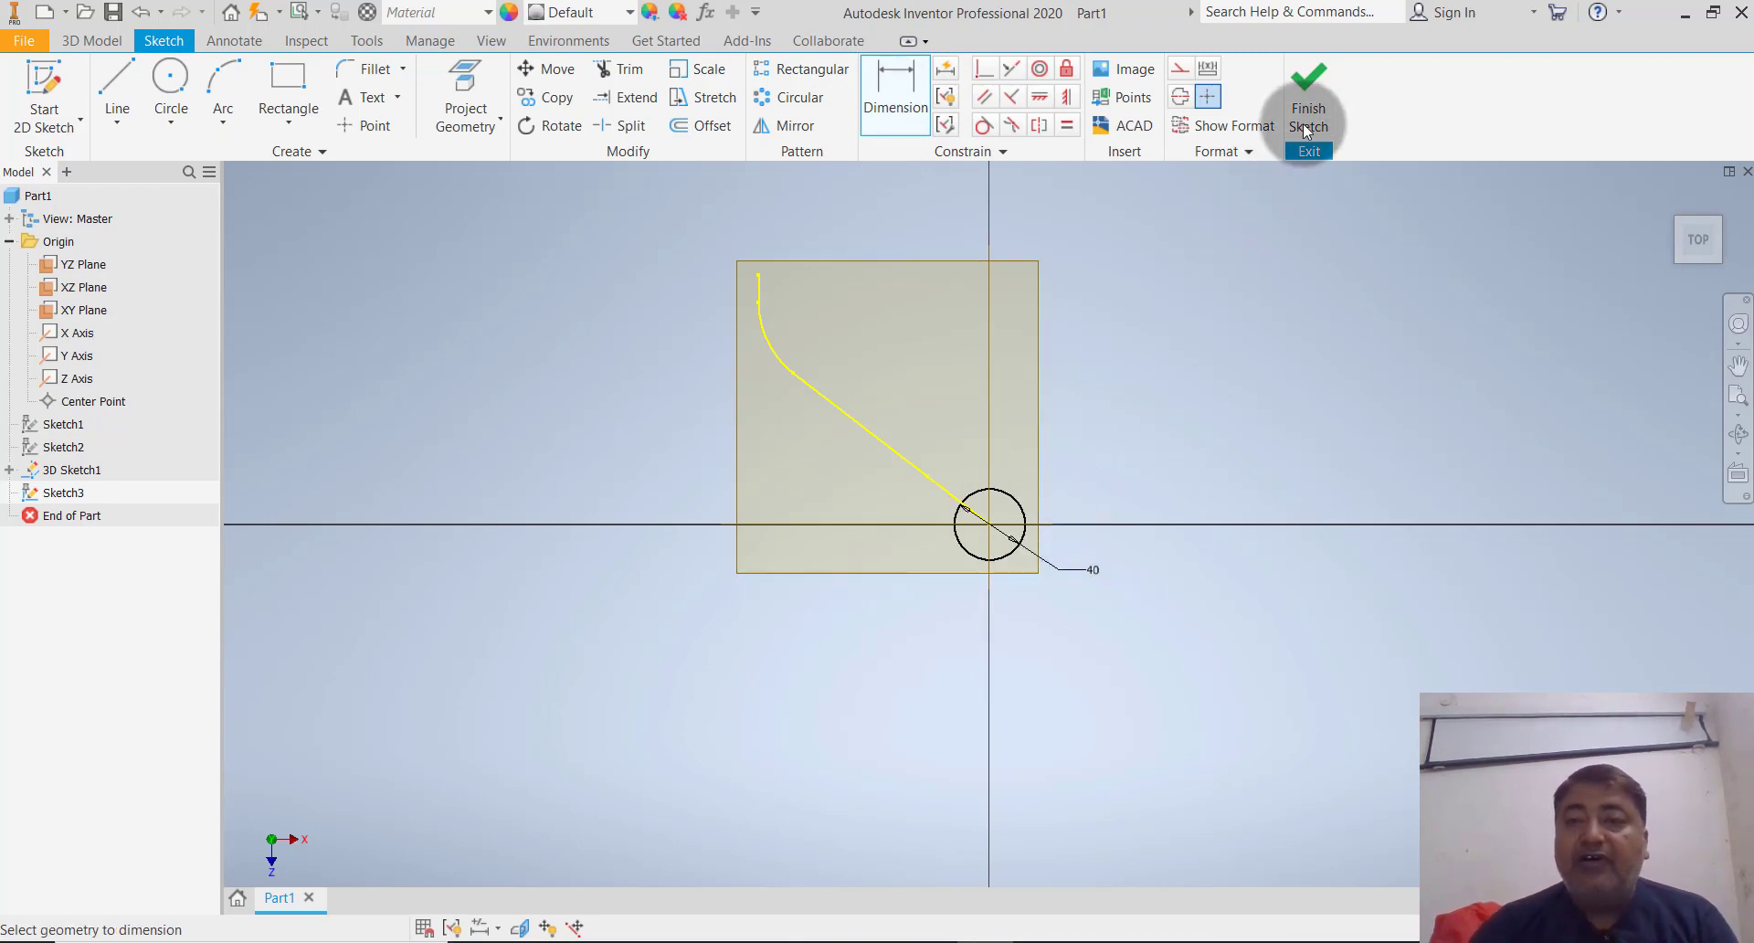
left_click(1307, 131)
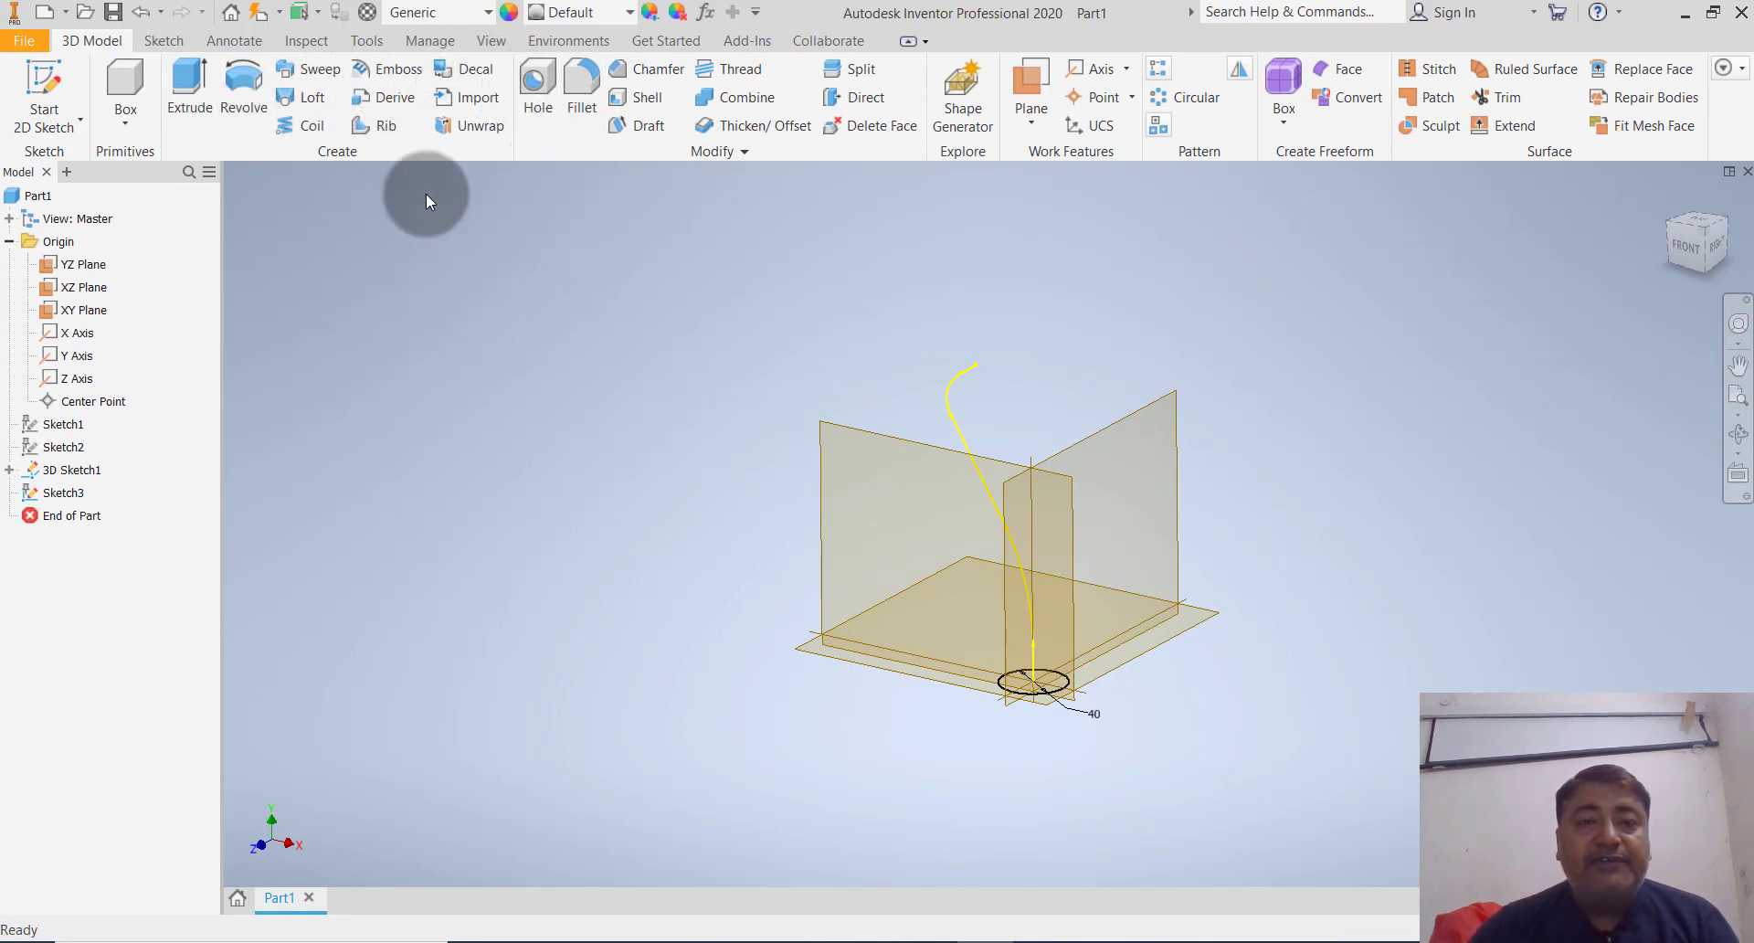
Sweep the 40 mm circle along the 3D intersection curve to form a solid pipe body
left_click(313, 72)
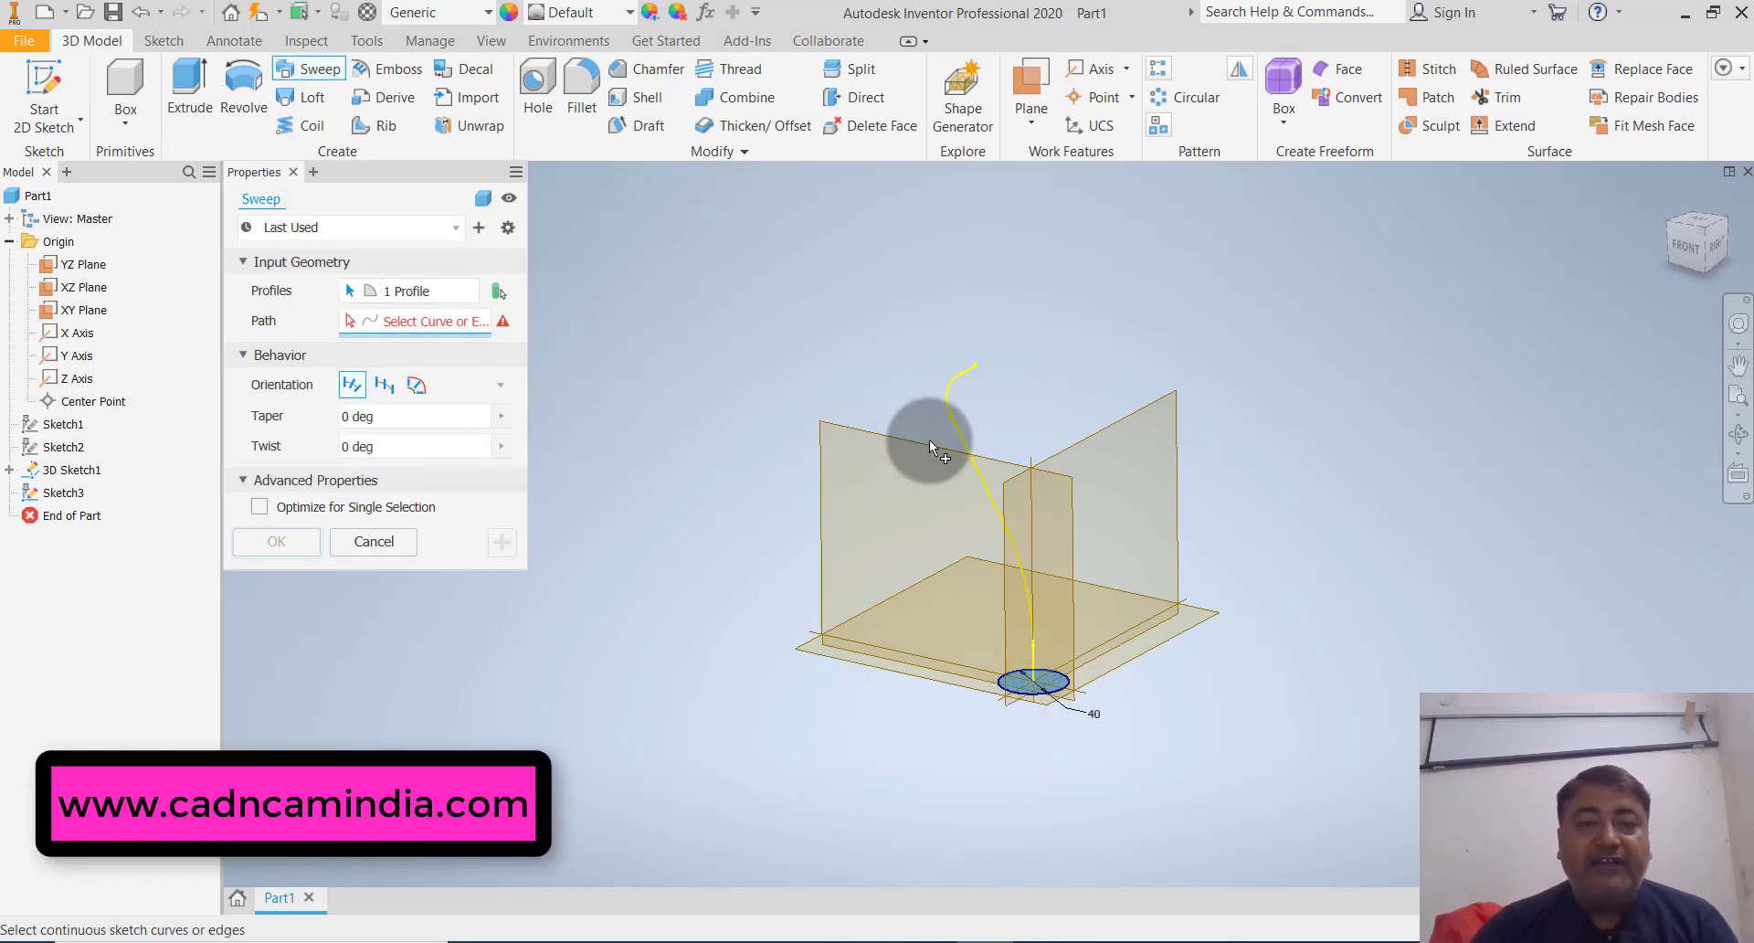
left_click(1075, 397)
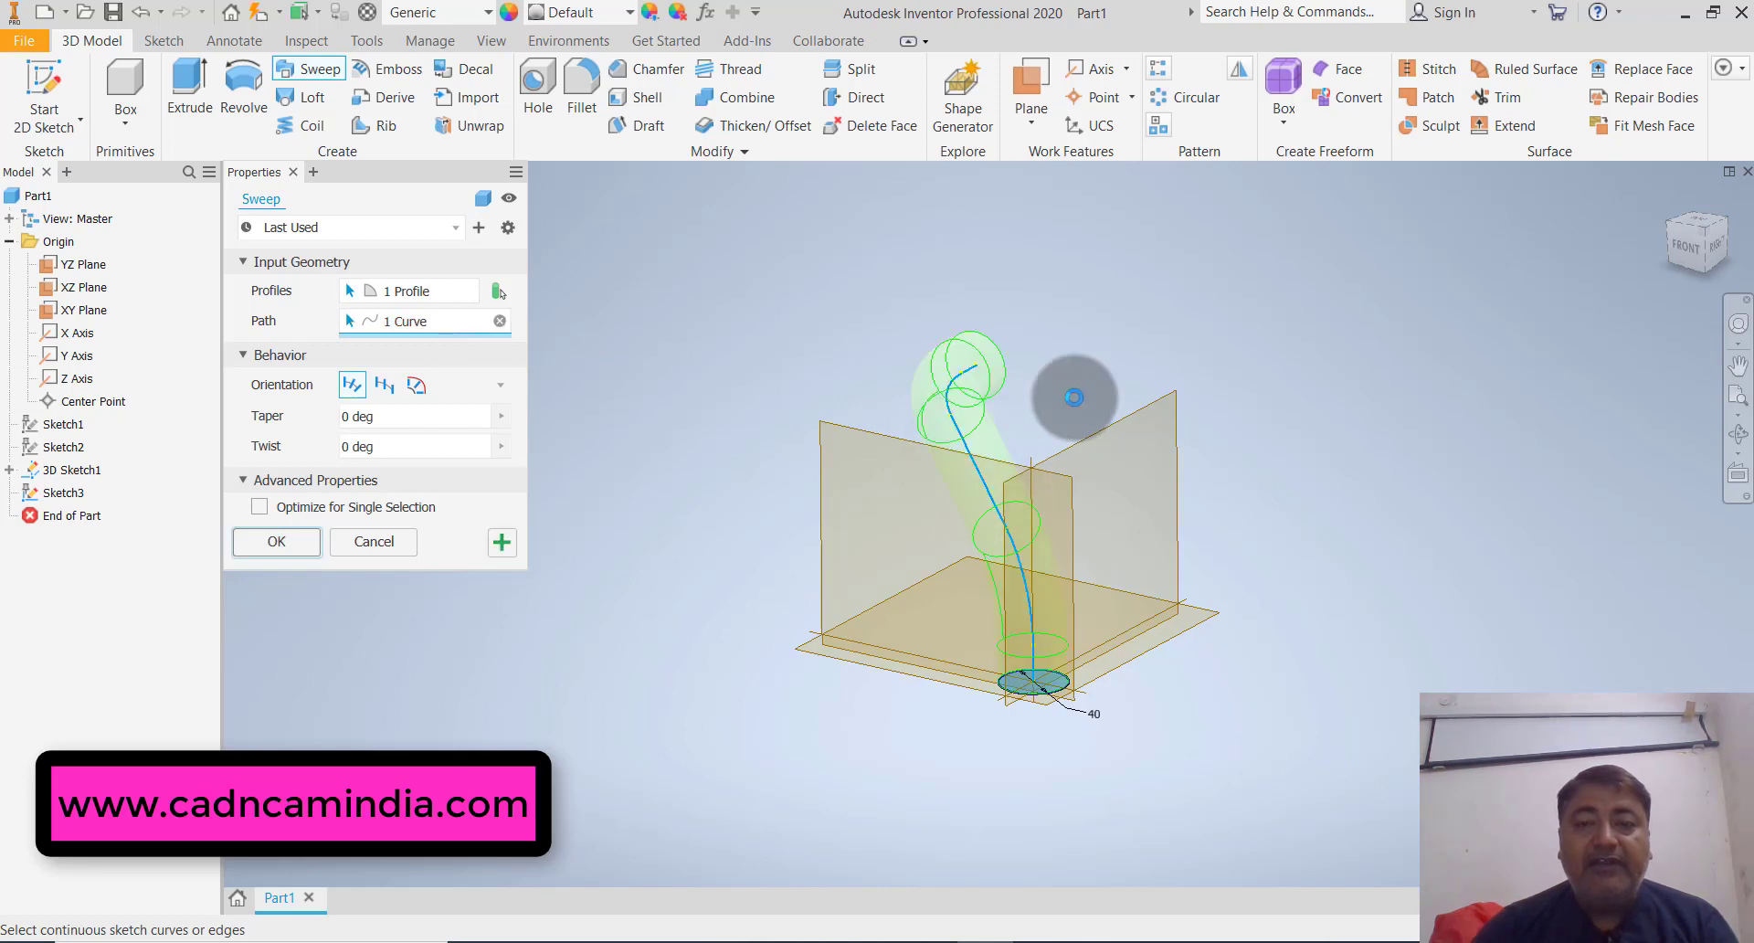
left_click(292, 545)
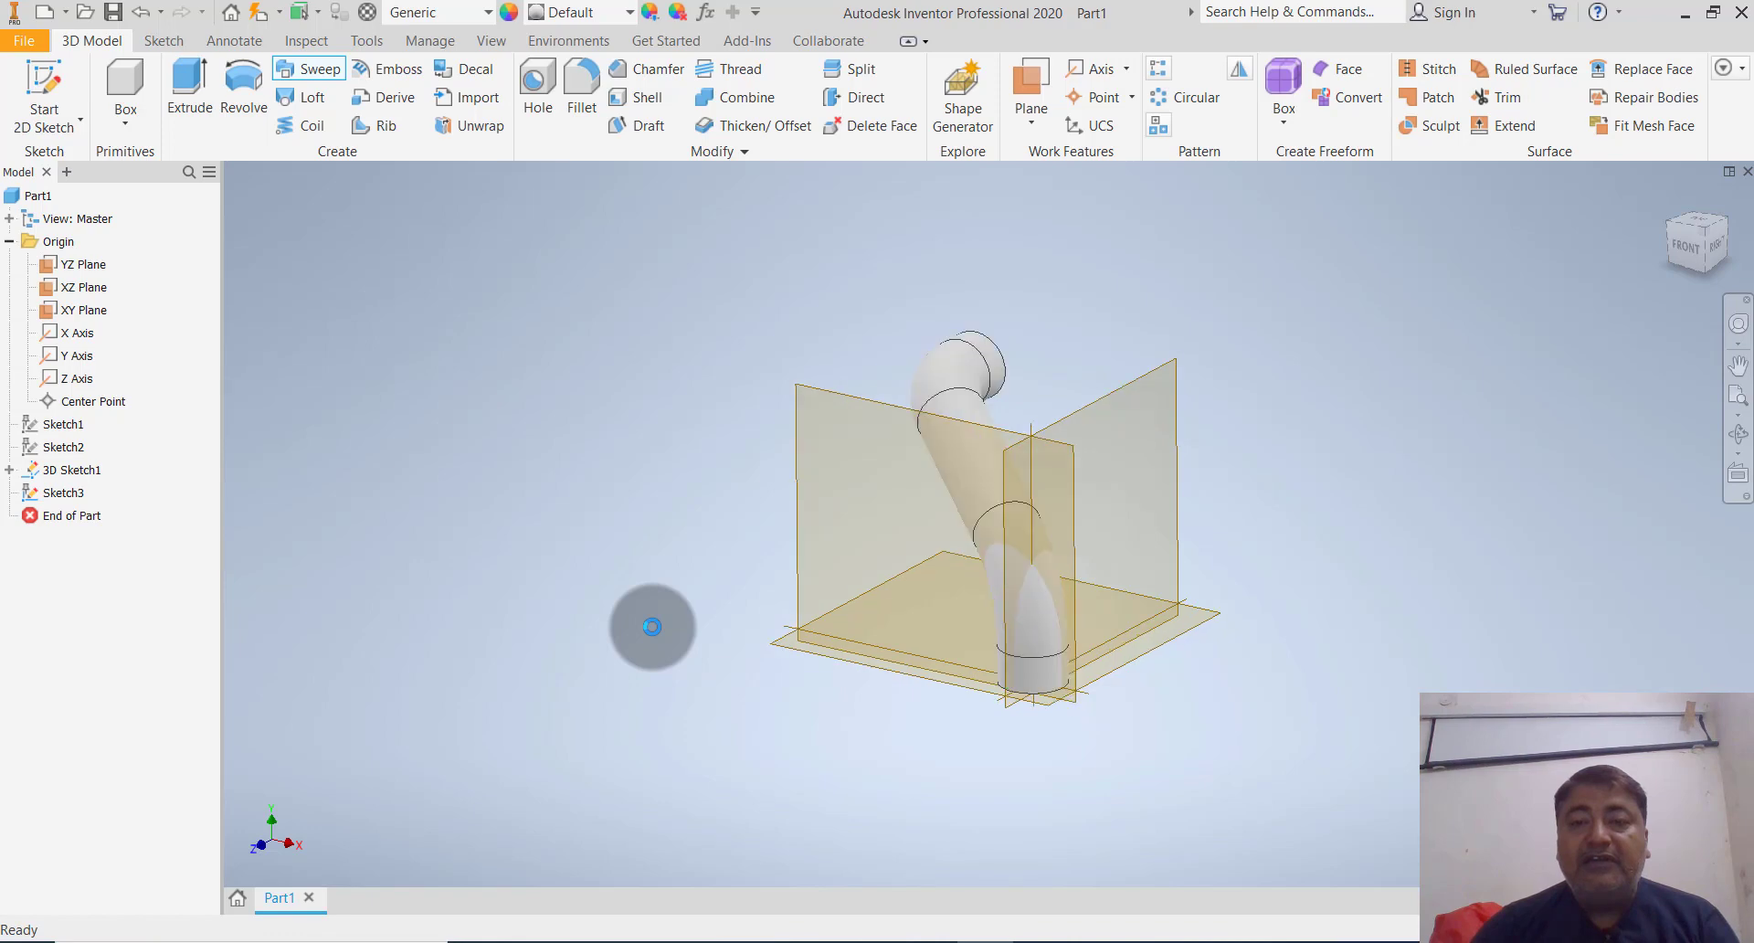
middle_click_drag(1226, 391, 1197, 393)
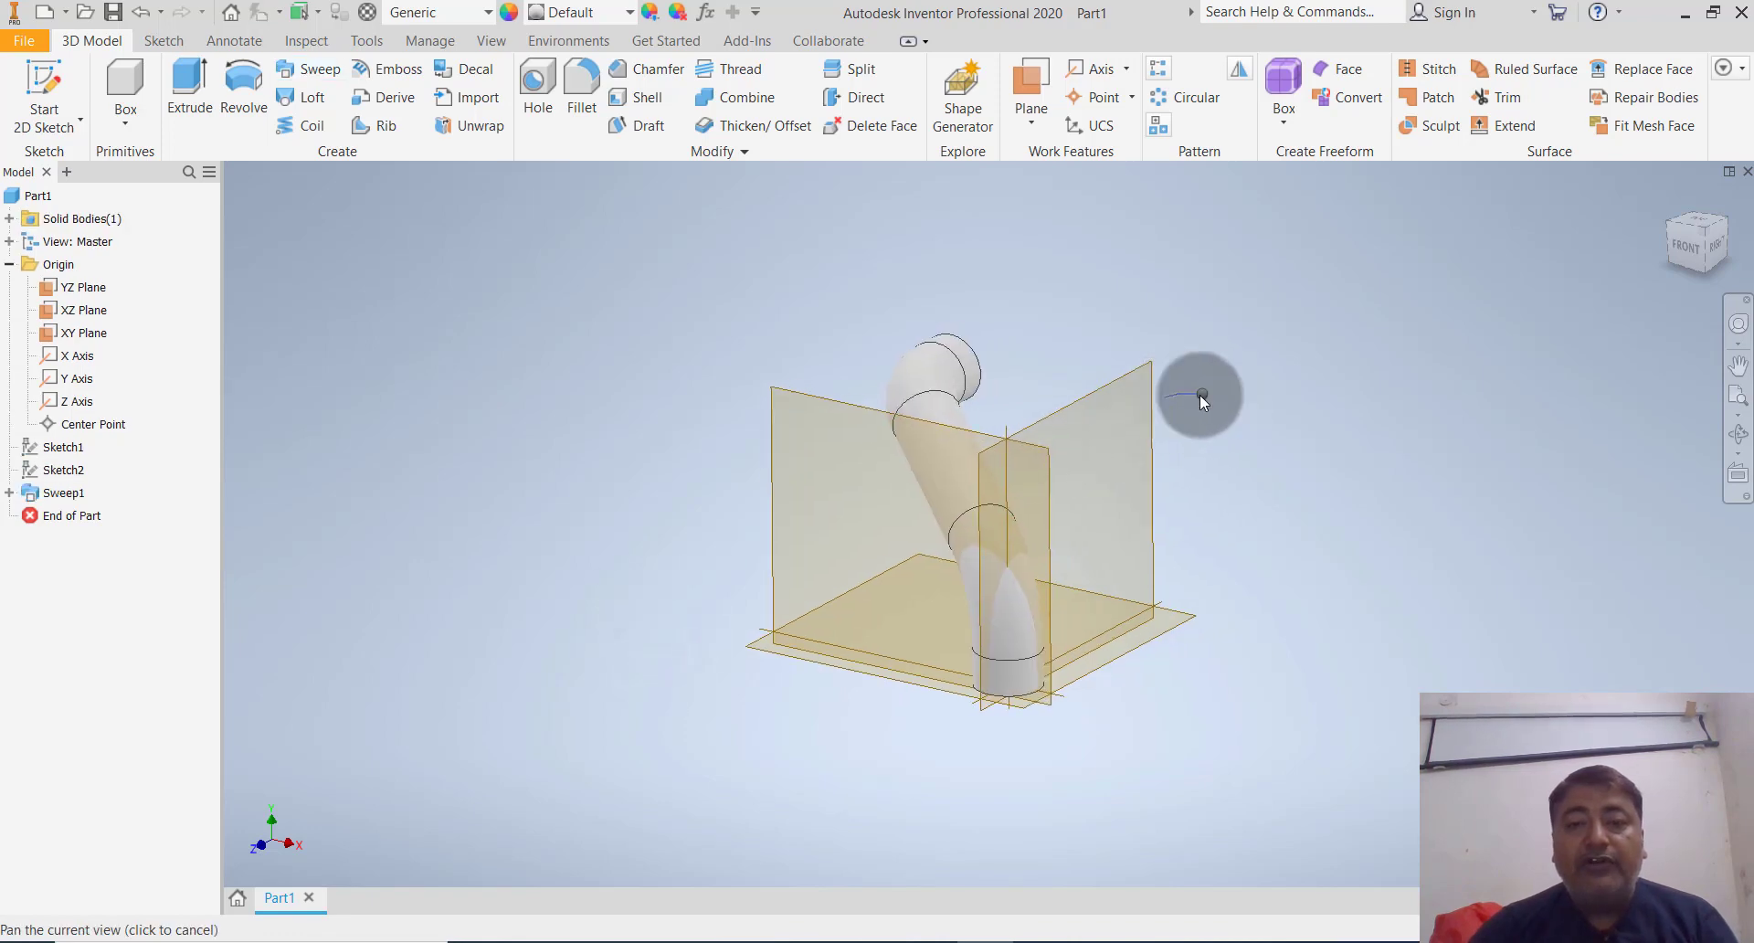
mouse_move(1336, 420)
middle_mouse_down("shift")
mouse_move(1222, 439)
mouse_move(1292, 423)
mouse_move(1315, 384)
mouse_move(1300, 329)
mouse_move(1300, 442)
mouse_move(1333, 427)
middle_mouse_up("shift")
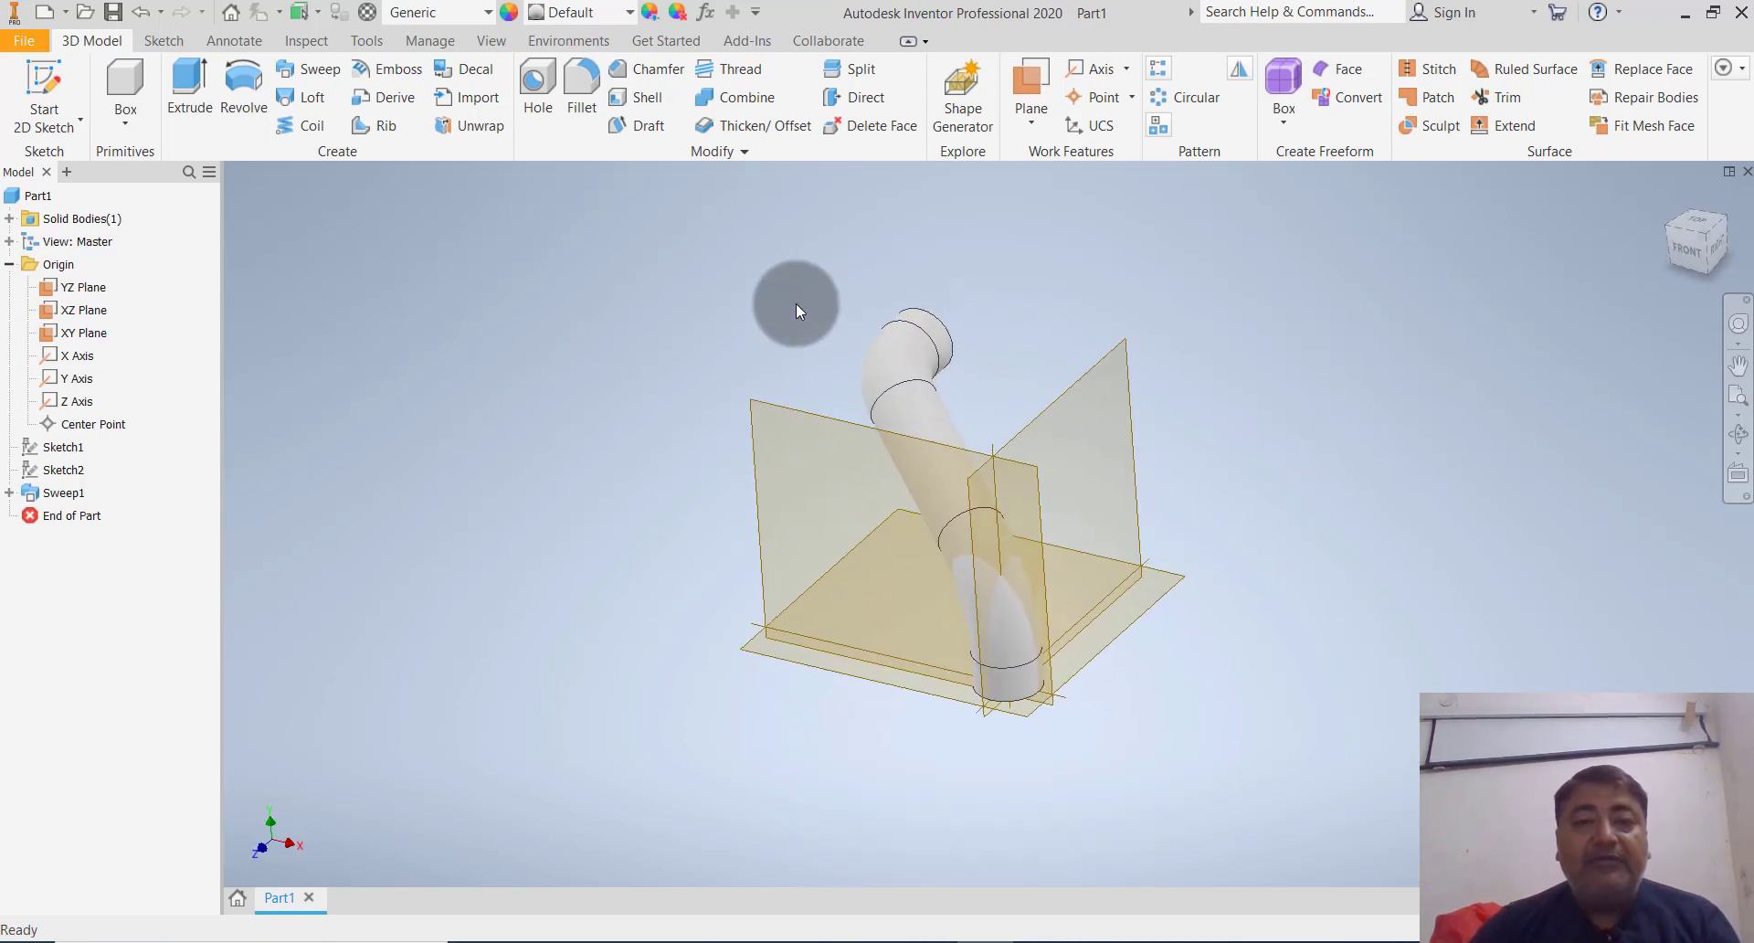
left_click(64, 493)
double_click(64, 494)
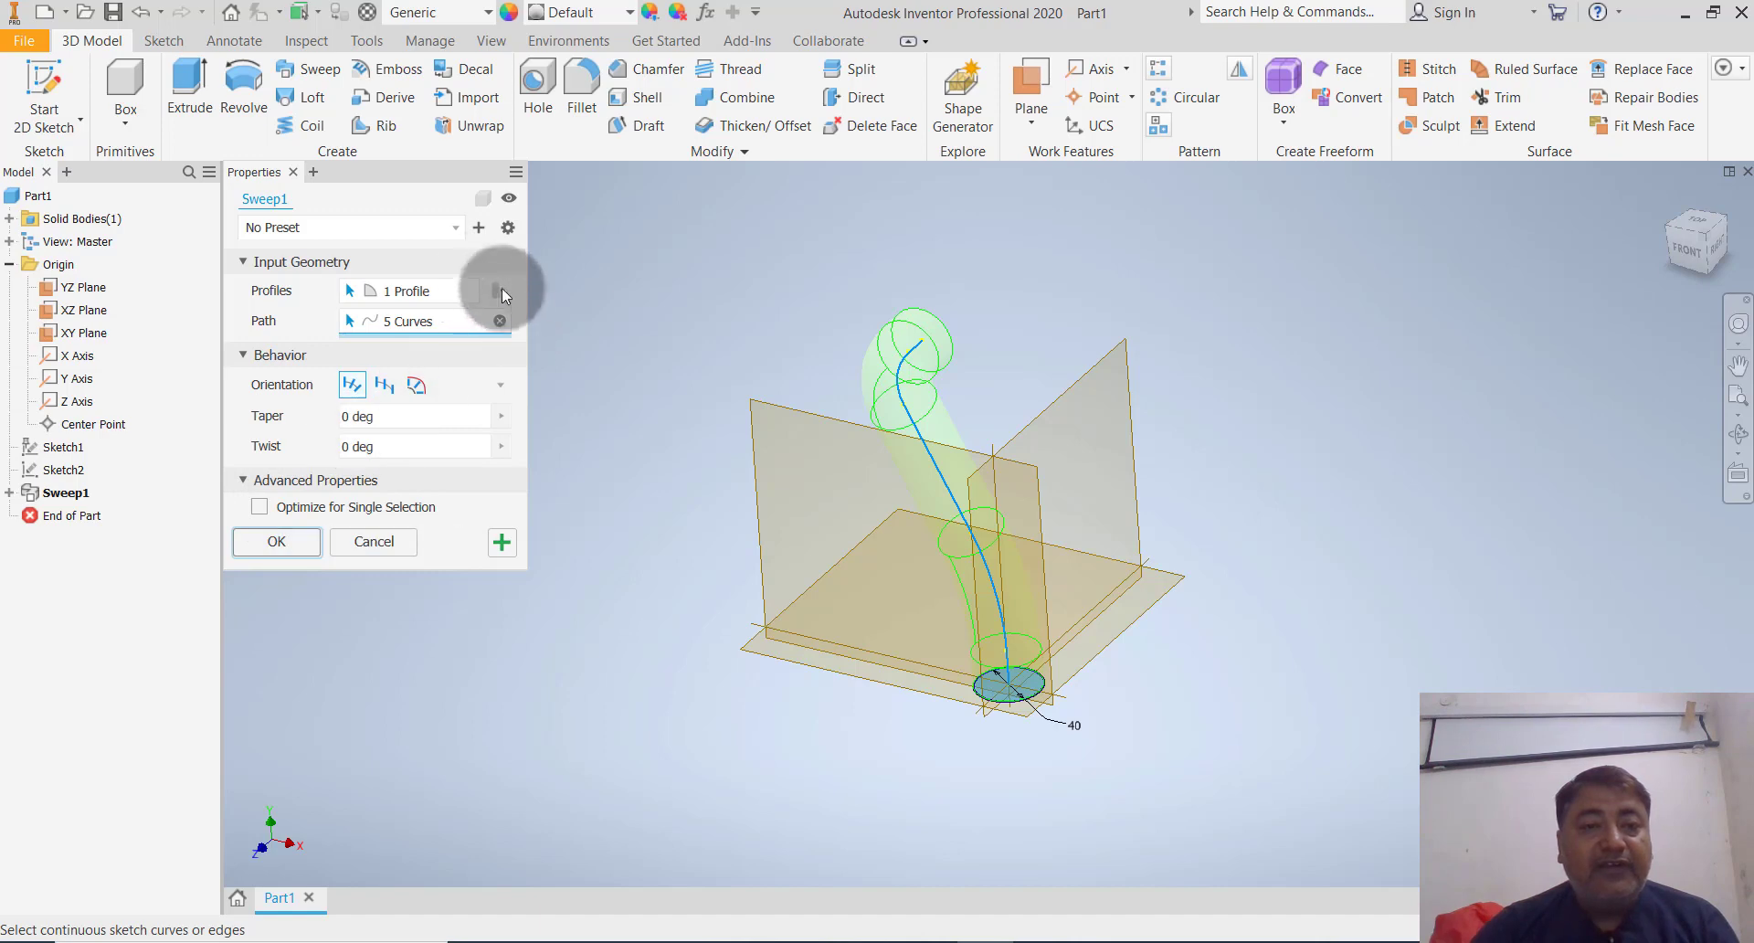
left_click(511, 232)
left_click(781, 253)
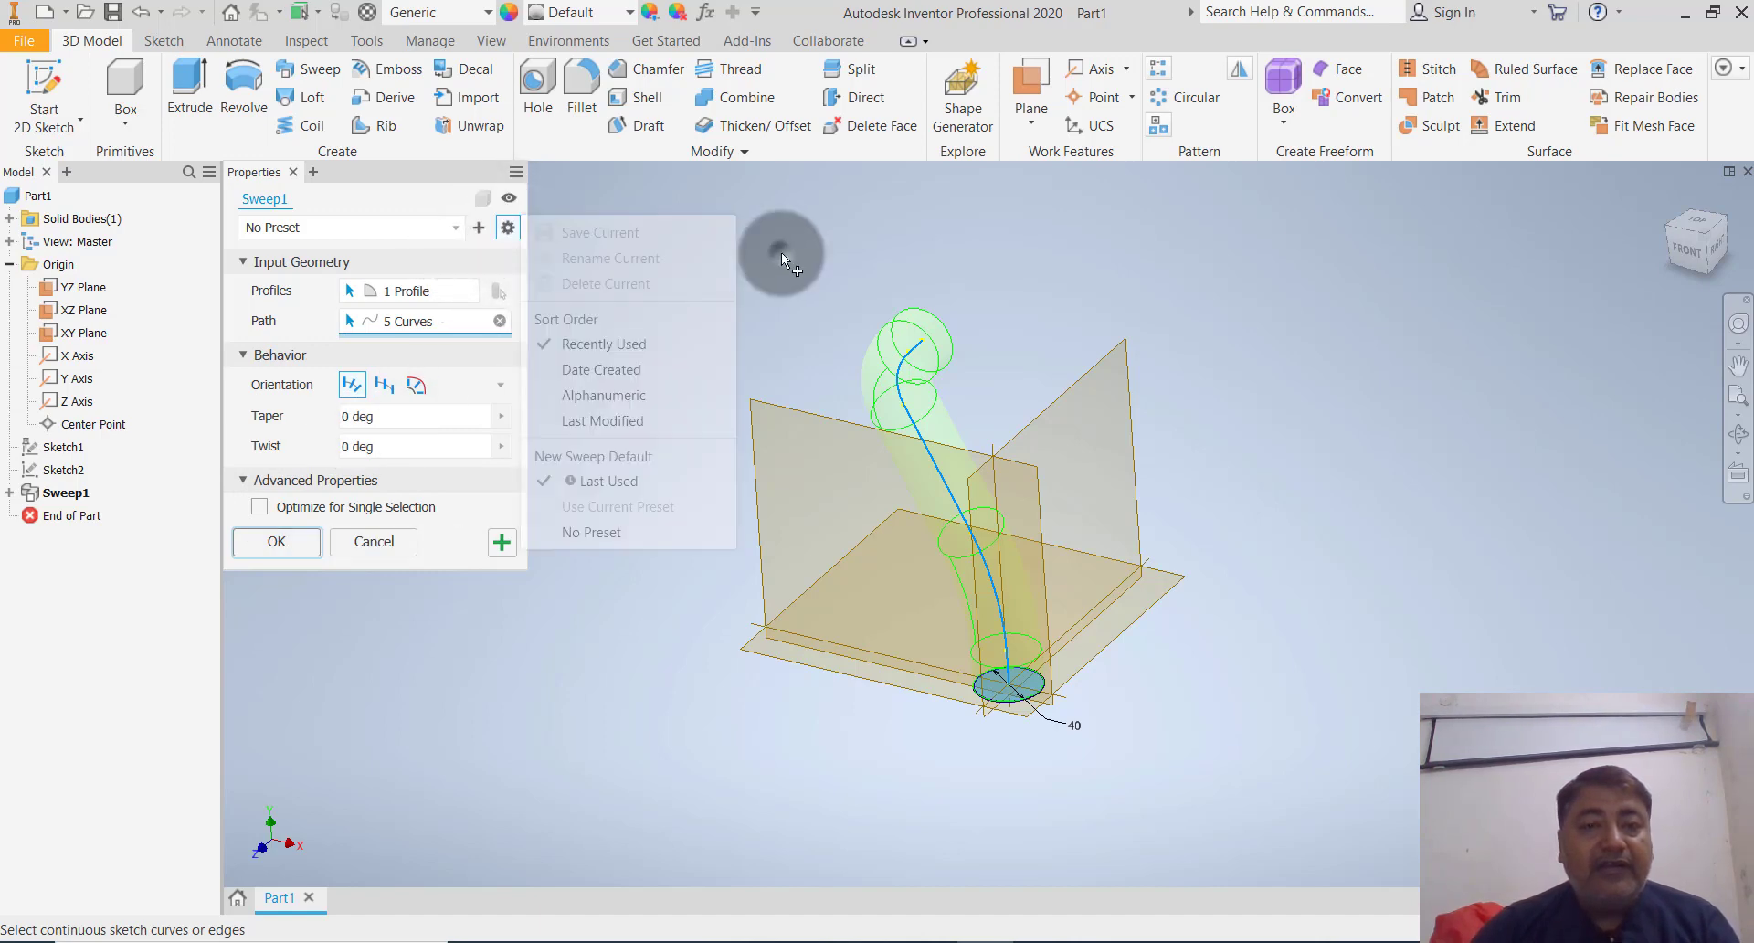
left_click(500, 543)
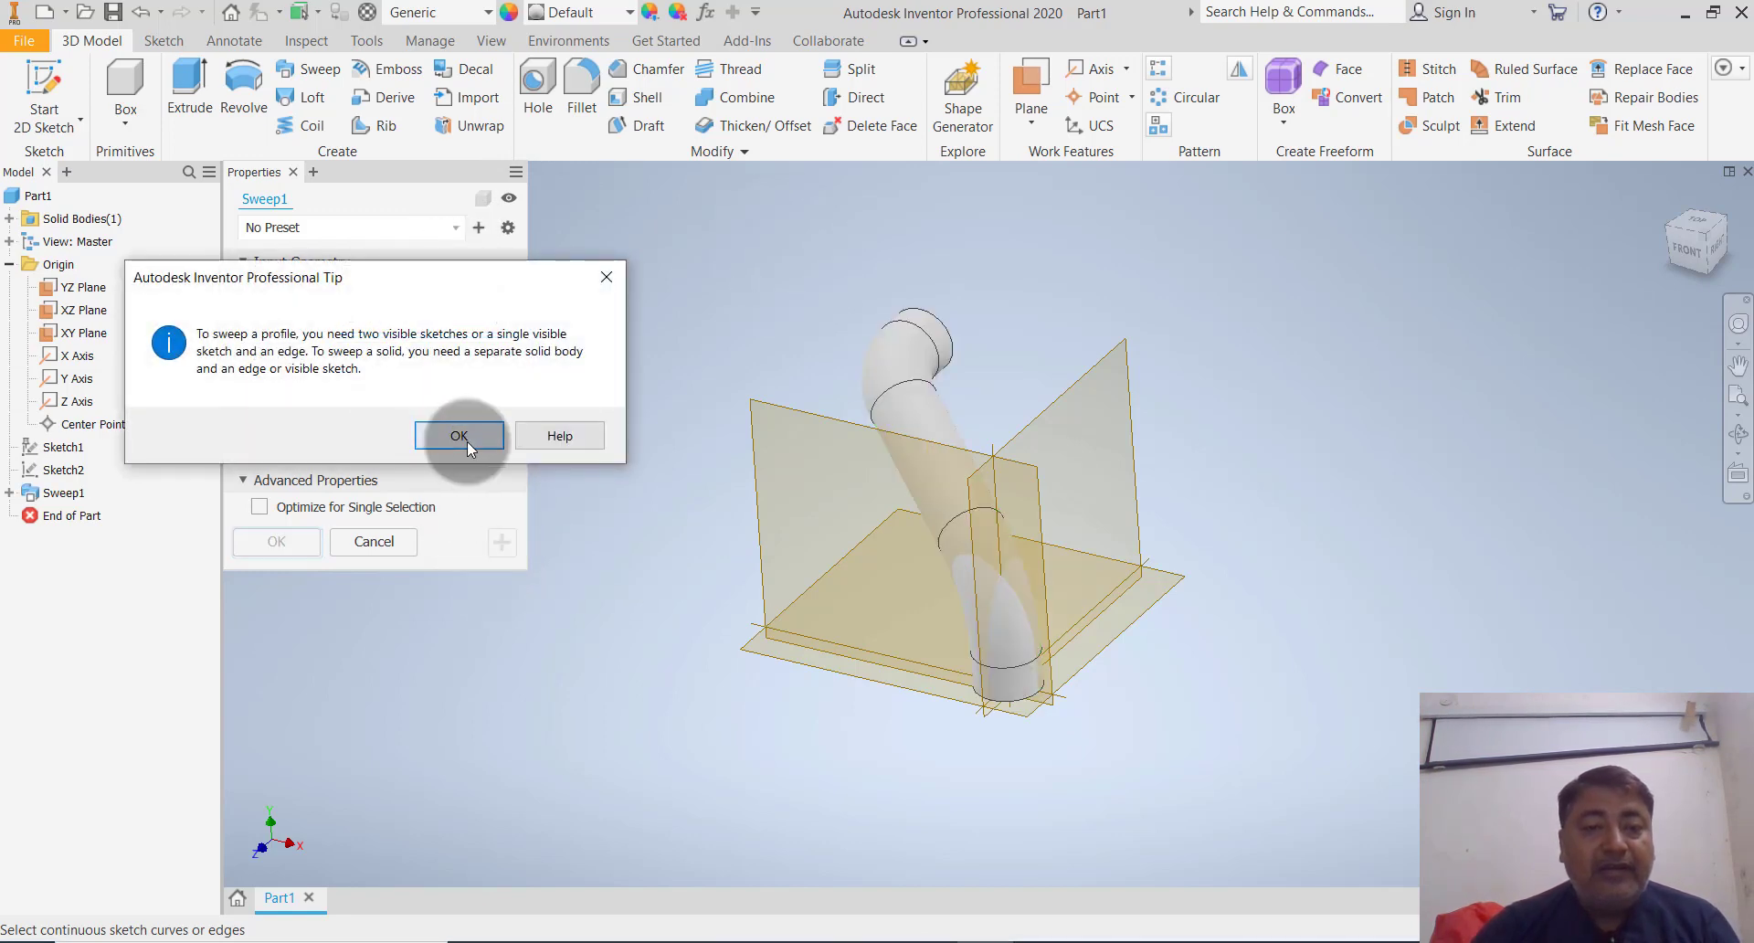
left_click(609, 277)
left_click(633, 517)
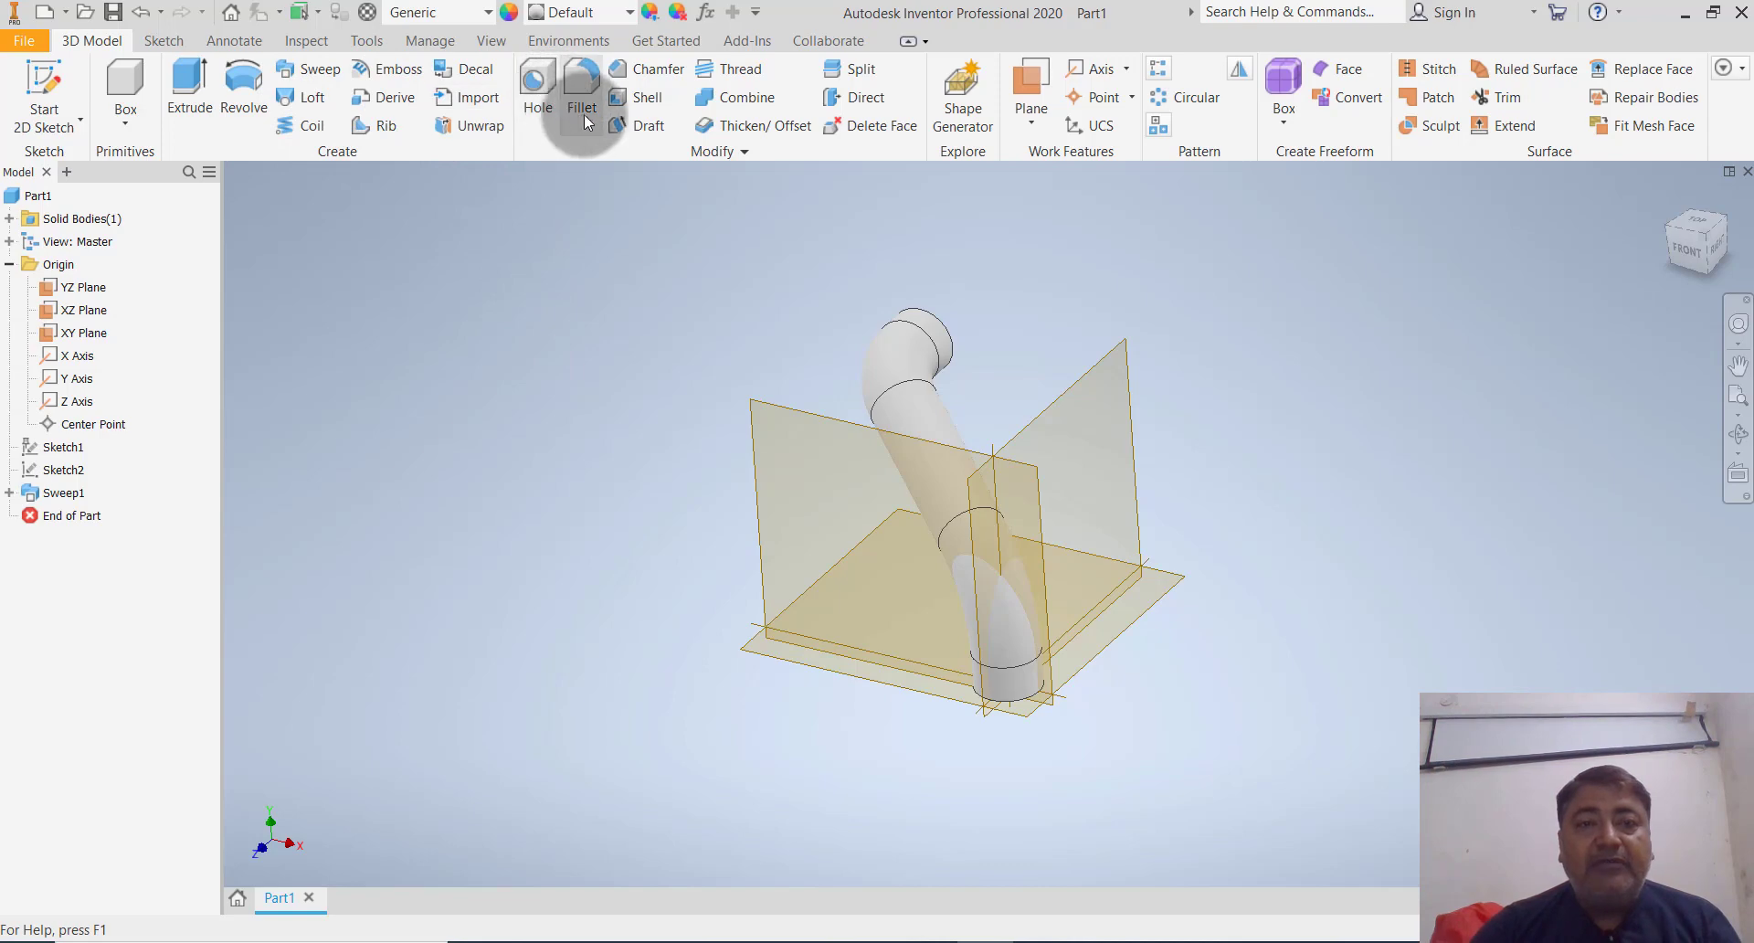
Start a Shell operation on the swept pipe body with a wall thickness of 3 mm
left_click(627, 102)
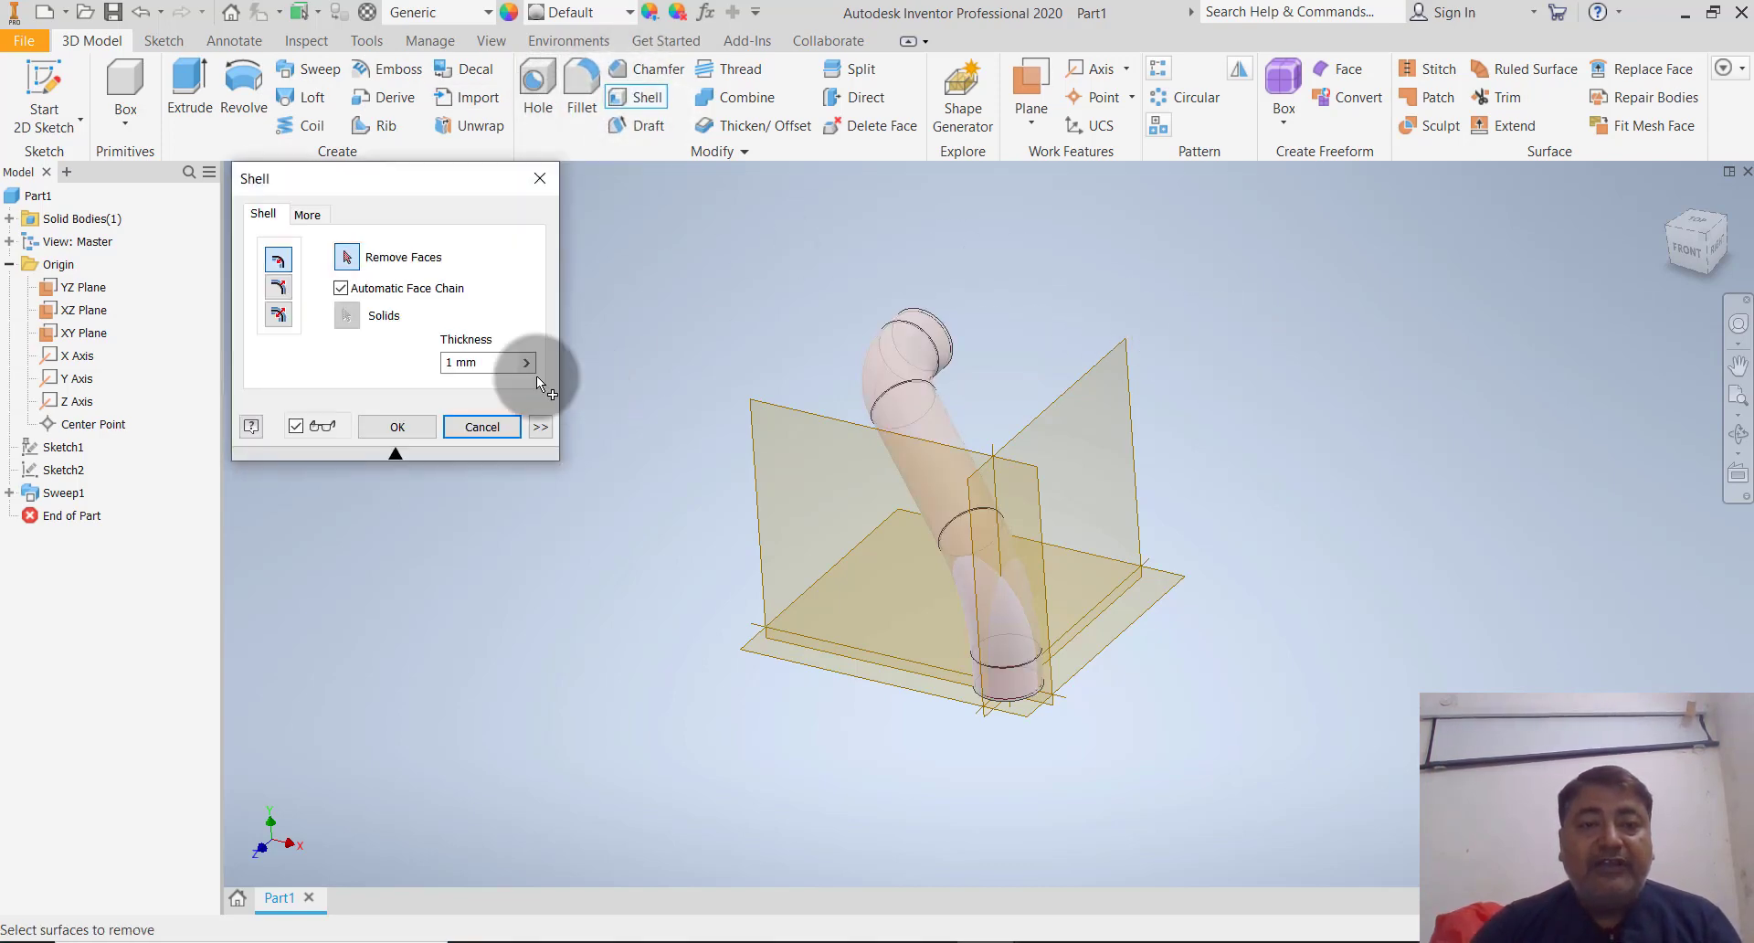
left_click(482, 361)
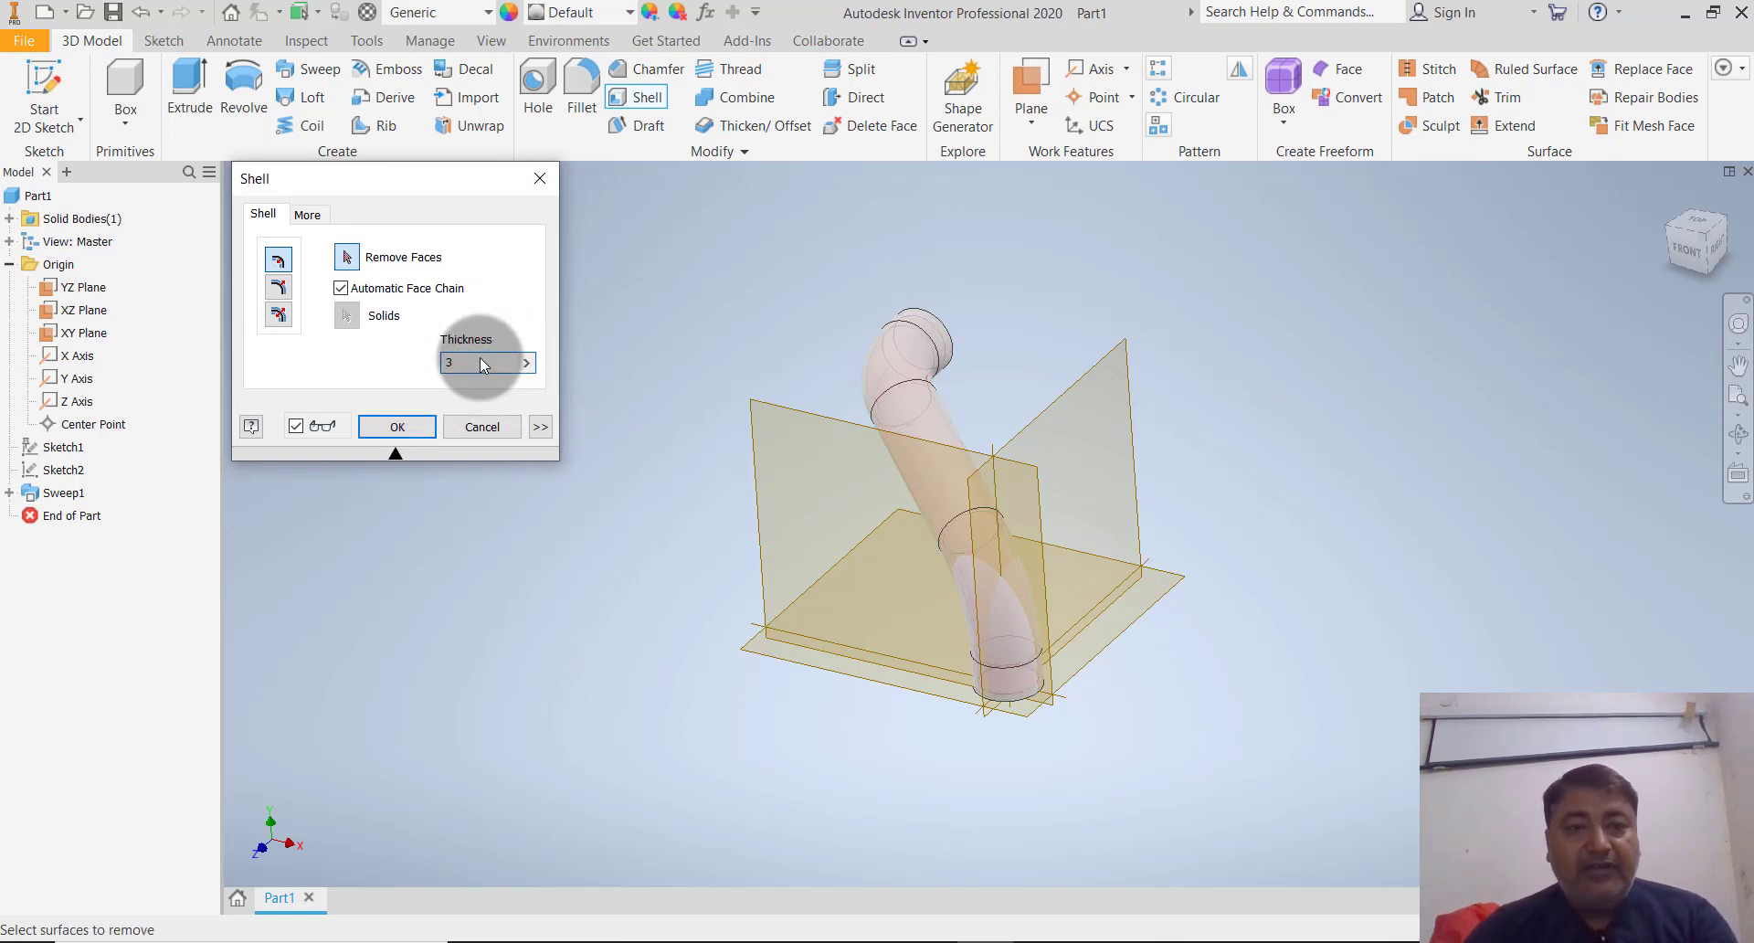
type("3")
Try to hollow the pipe with the 3 mm shell, picking its end faces as the faces to remove
left_click(348, 258)
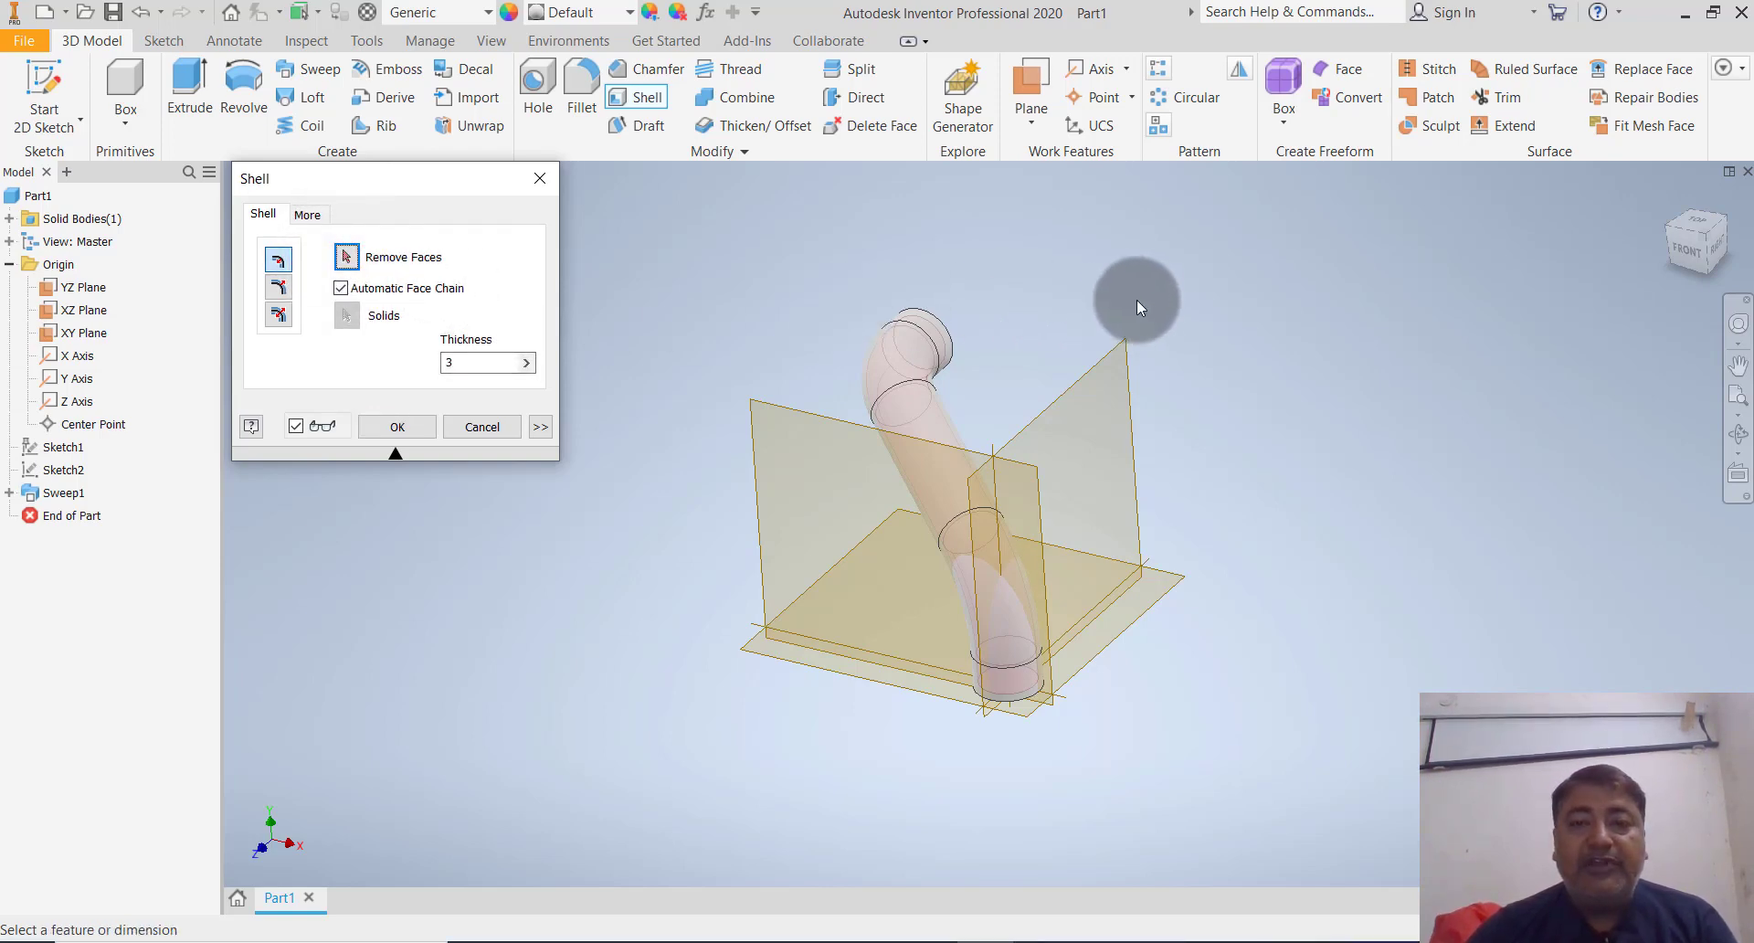
middle_click_drag(1156, 308, 942, 331, "shift")
left_click(923, 318)
left_click(1046, 260)
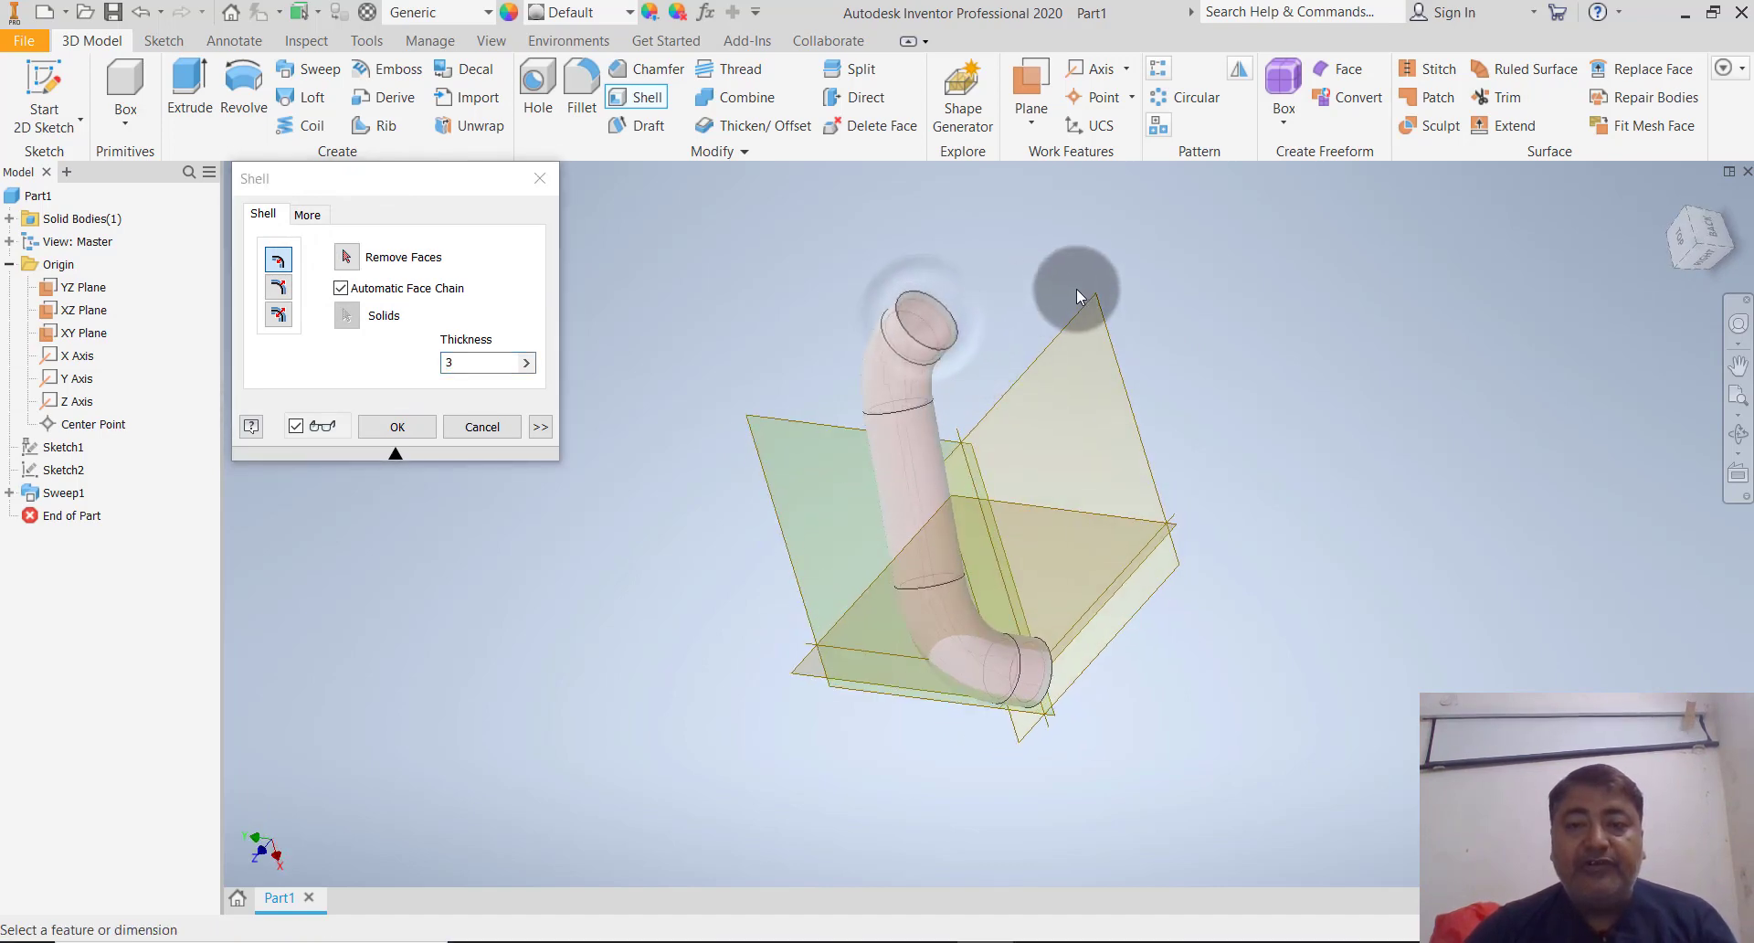
middle_click_drag(1040, 261, 975, 349, "shift")
left_click(885, 485)
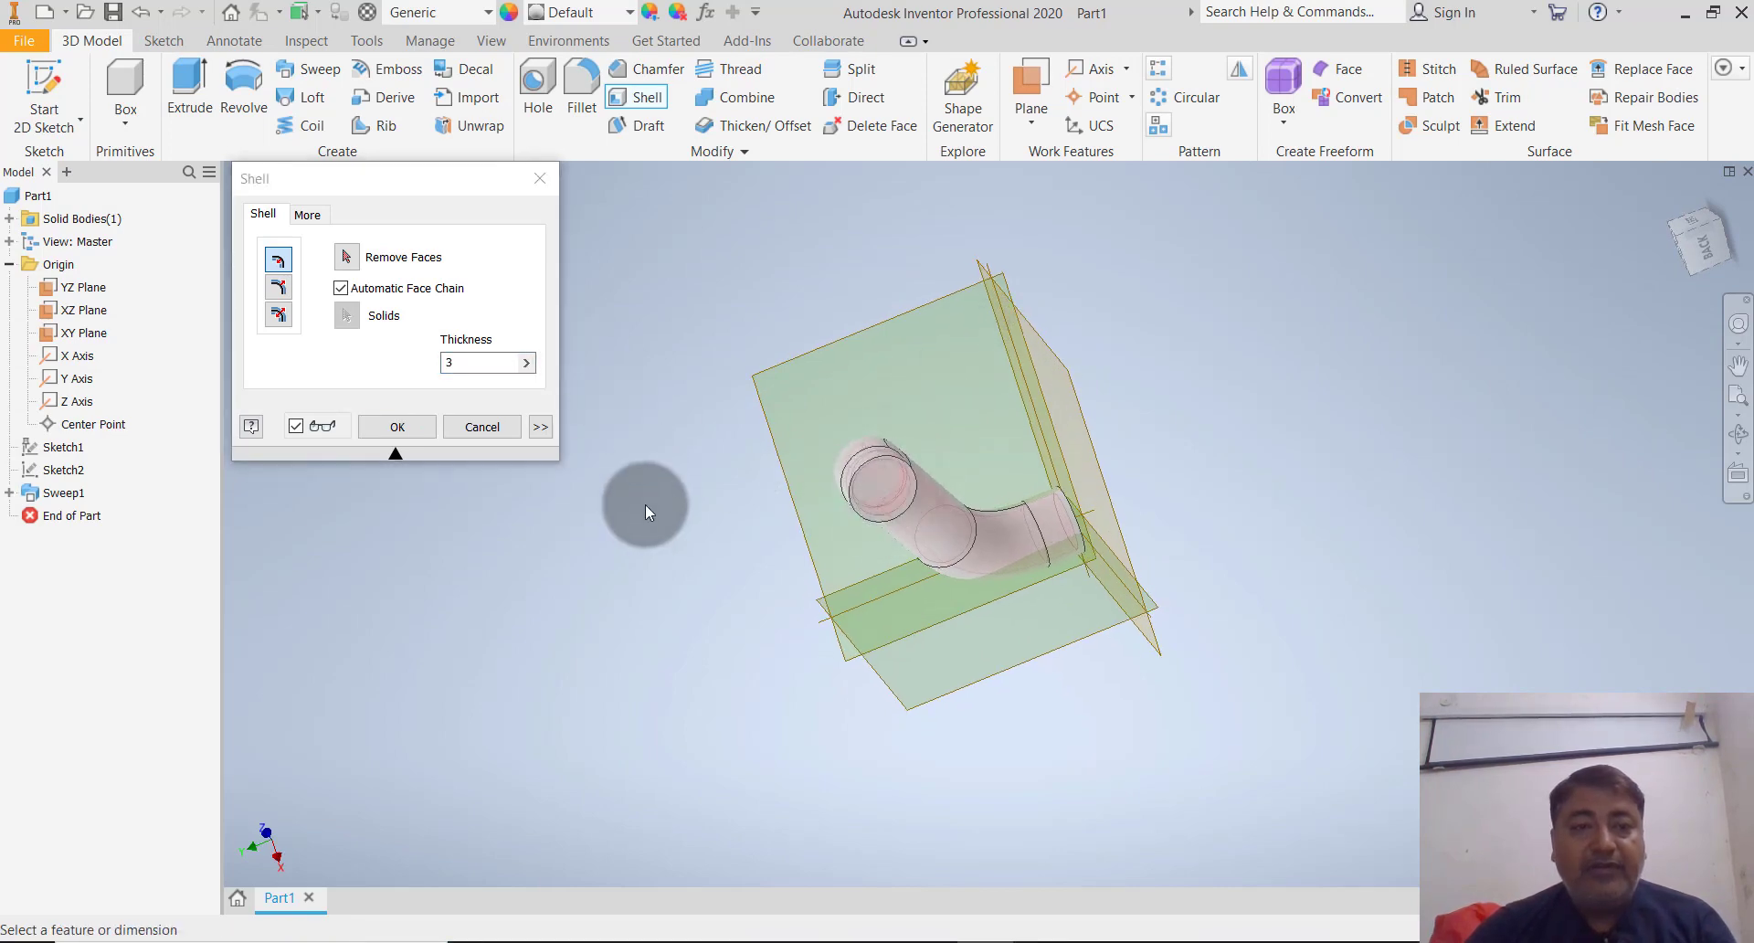
middle_click_drag(645, 504, 1038, 490, "shift")
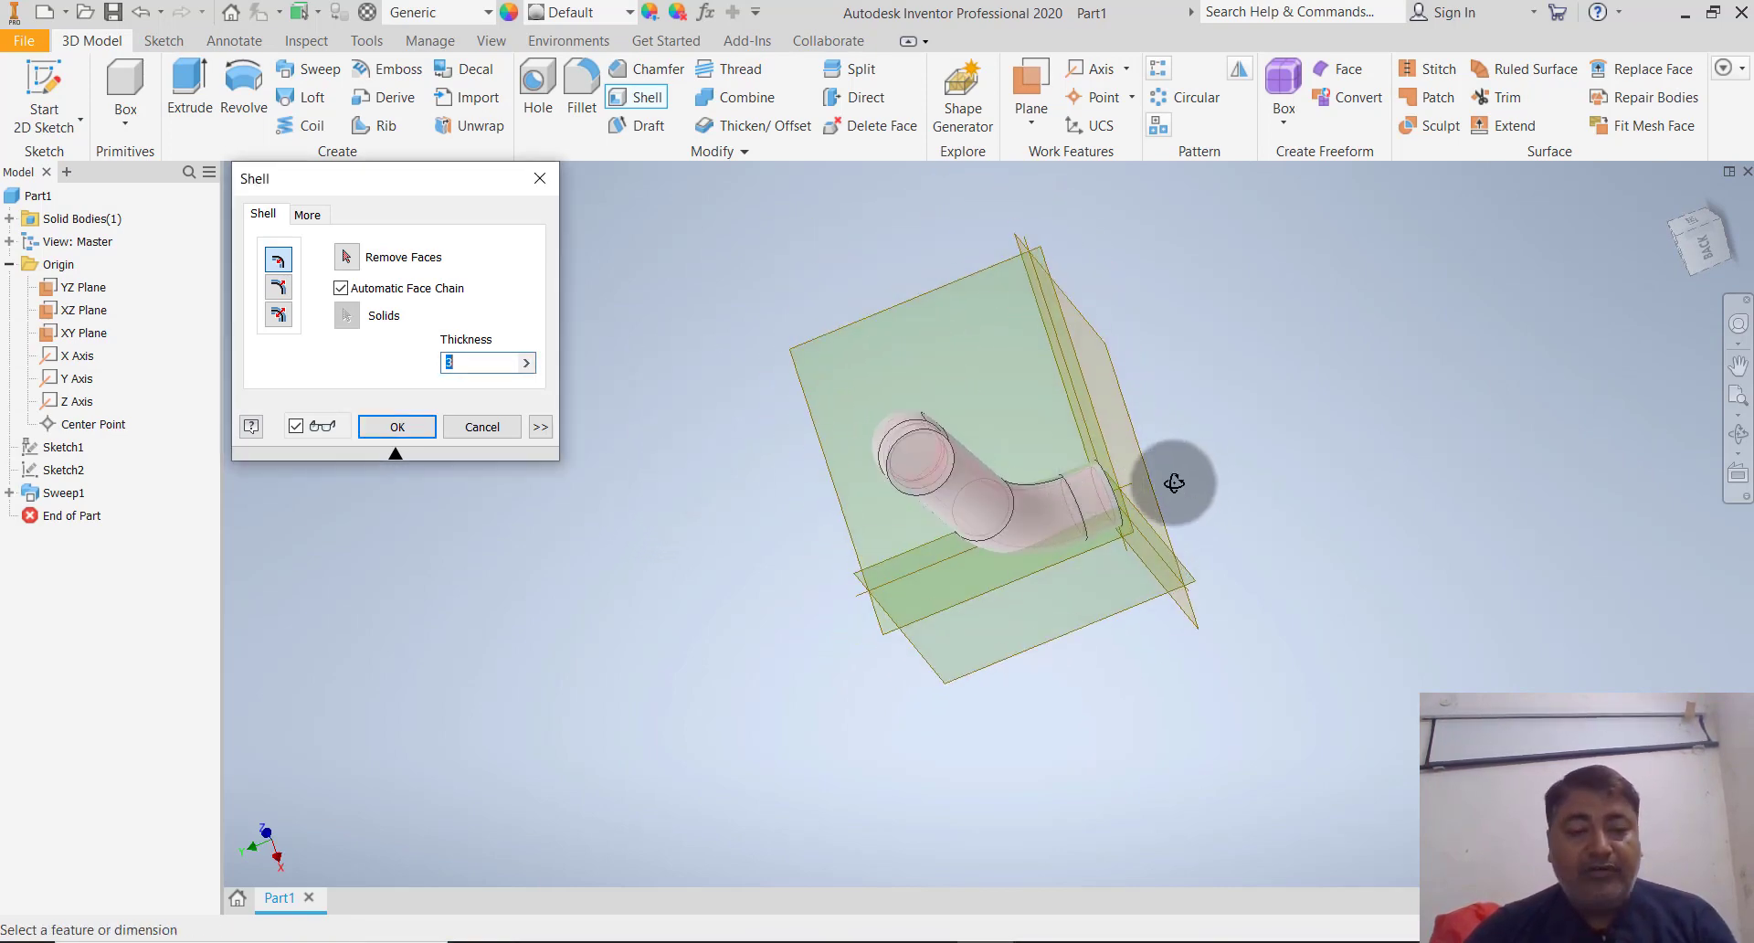
mouse_move(1174, 483)
middle_mouse_down("shift")
mouse_move(1058, 503)
mouse_move(1195, 460)
middle_mouse_up("shift")
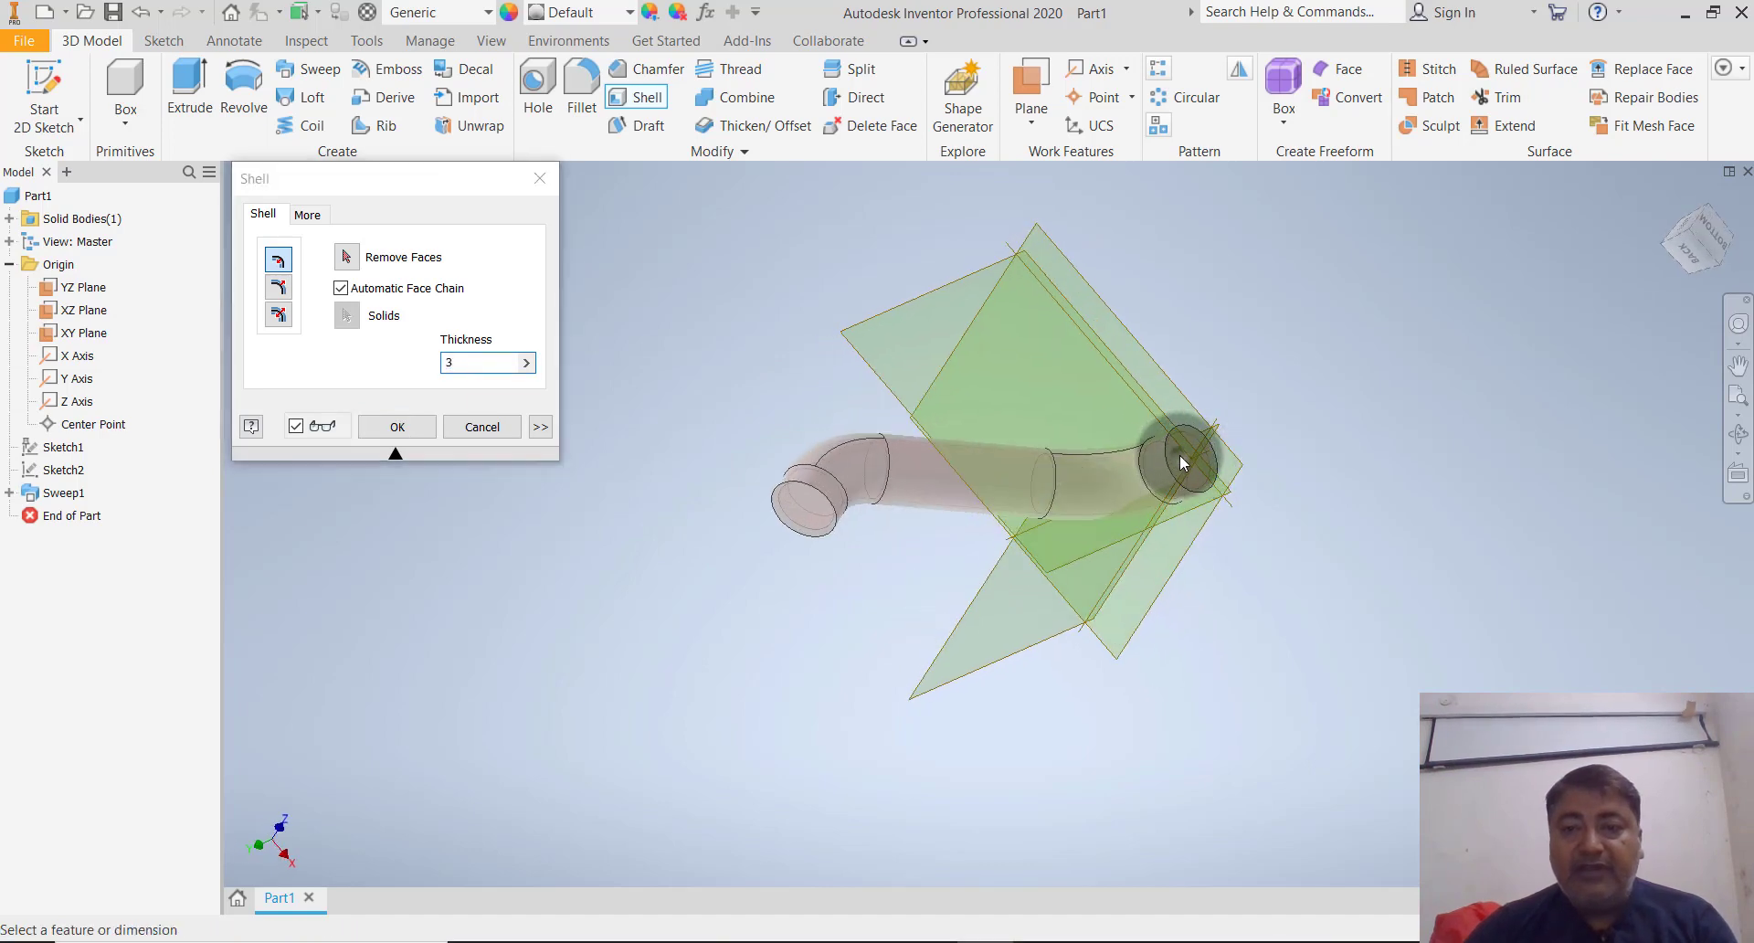
left_click(393, 428)
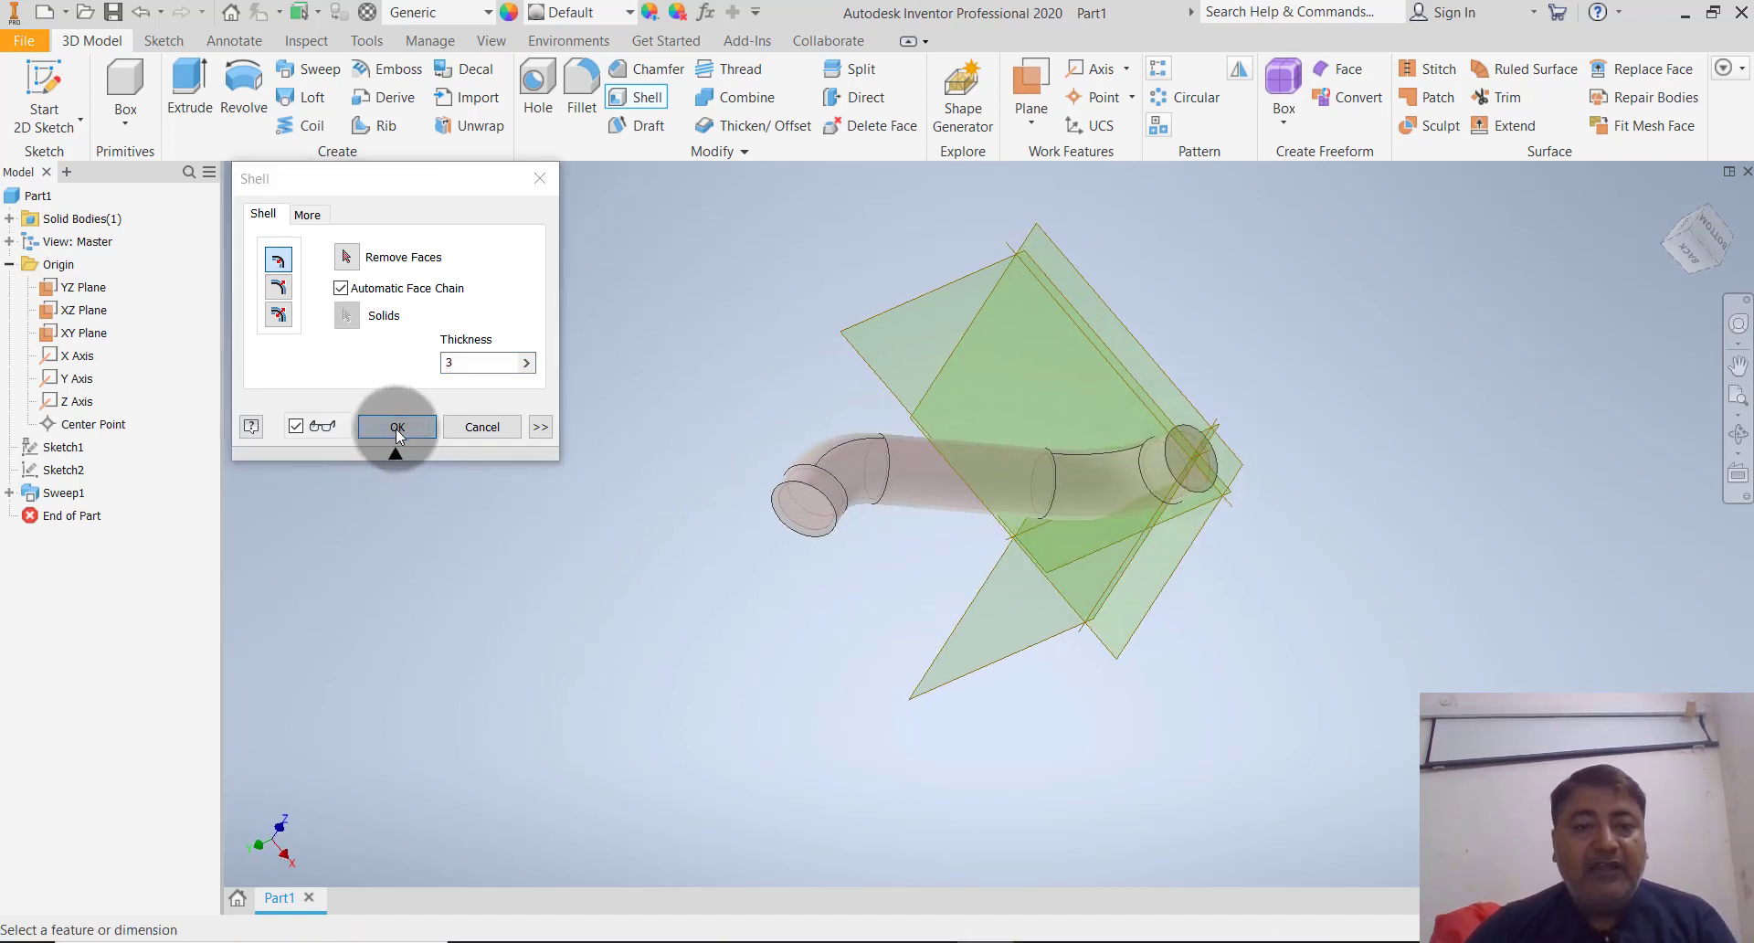
left_click(316, 425)
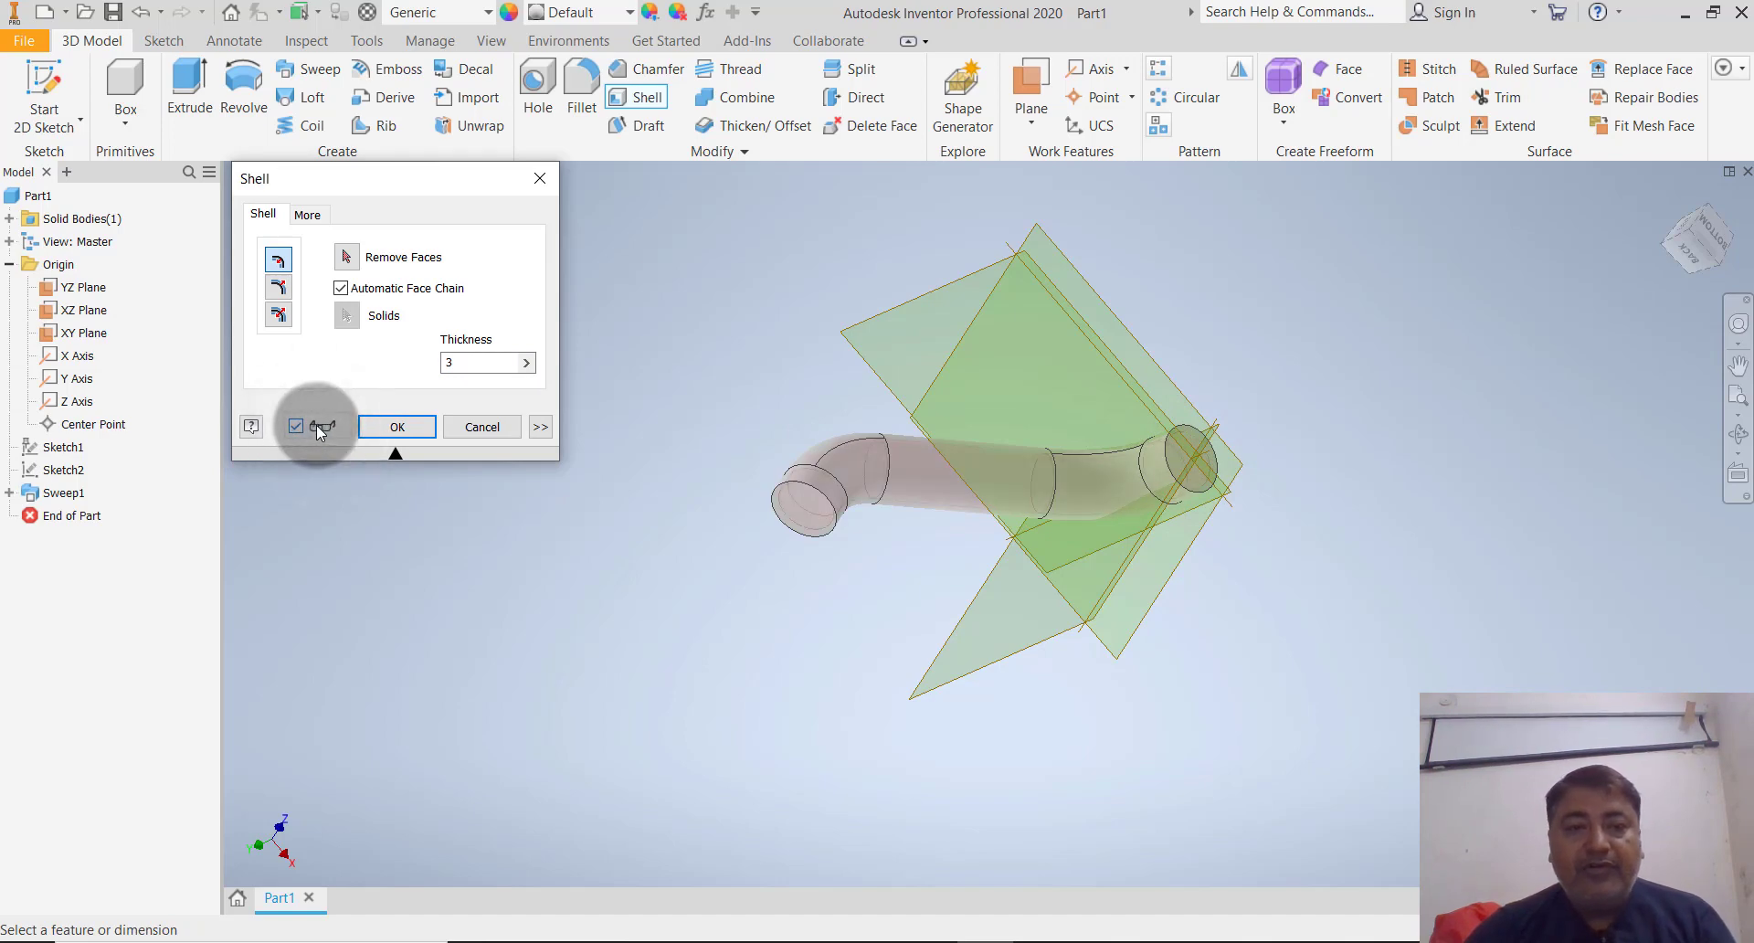
left_click(418, 431)
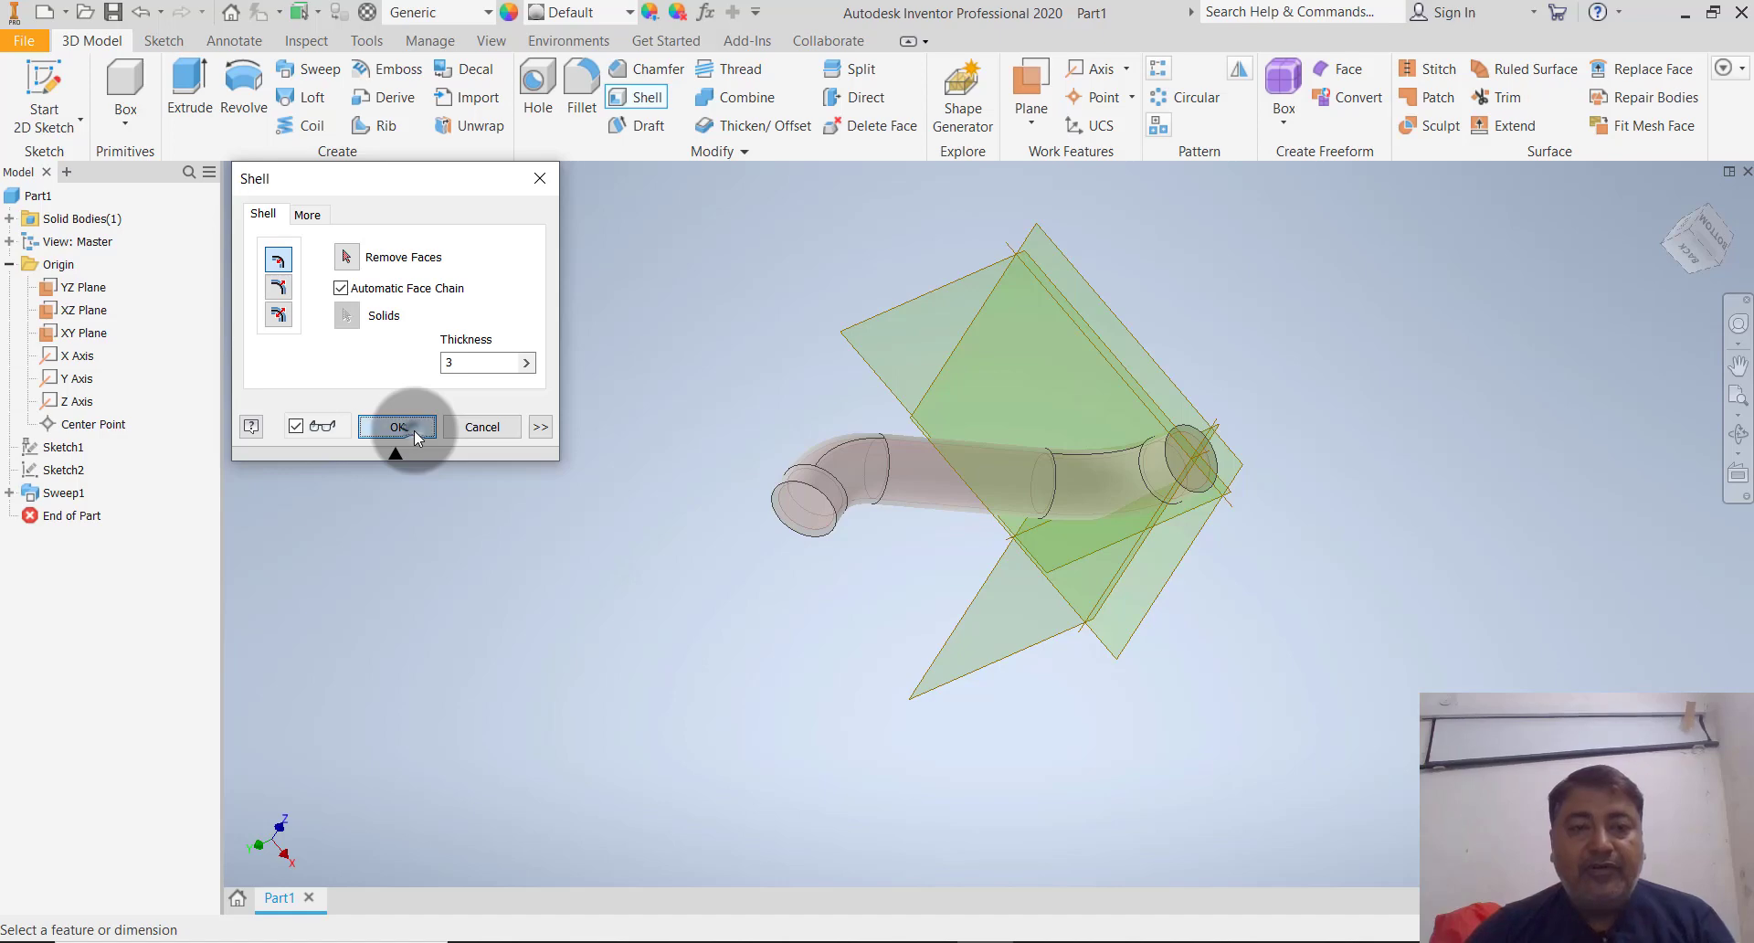
left_click(414, 431)
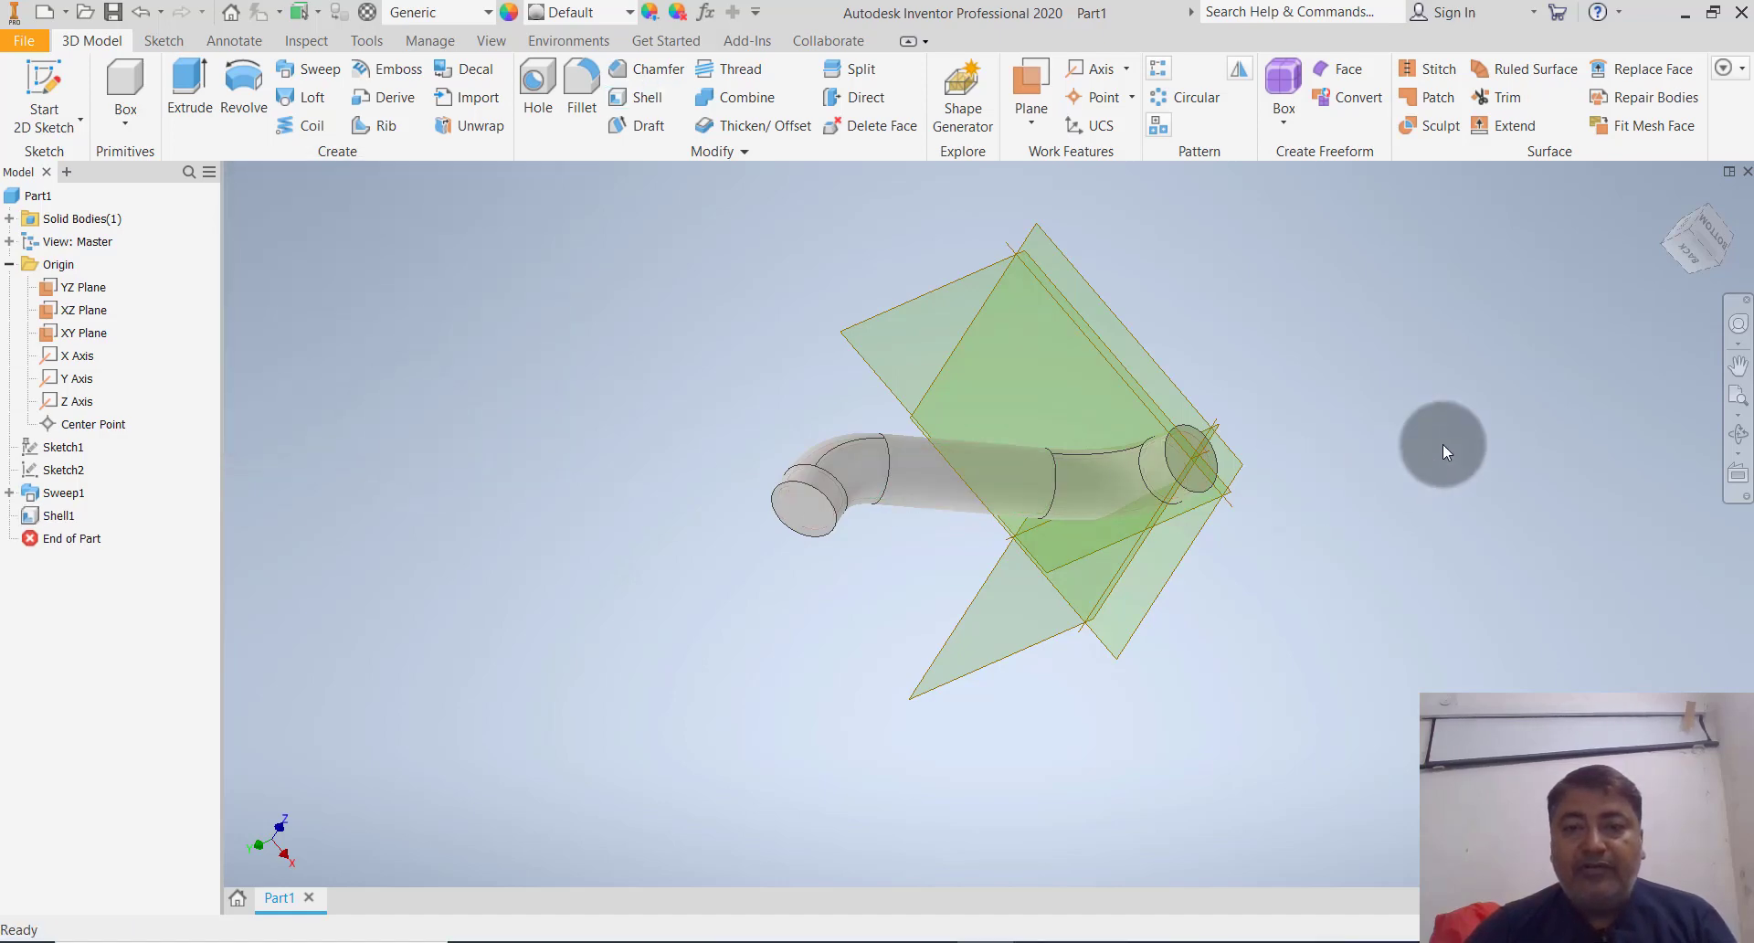
Delete the Shell1 feature from the pipe
right_click(57, 515)
left_click(114, 525)
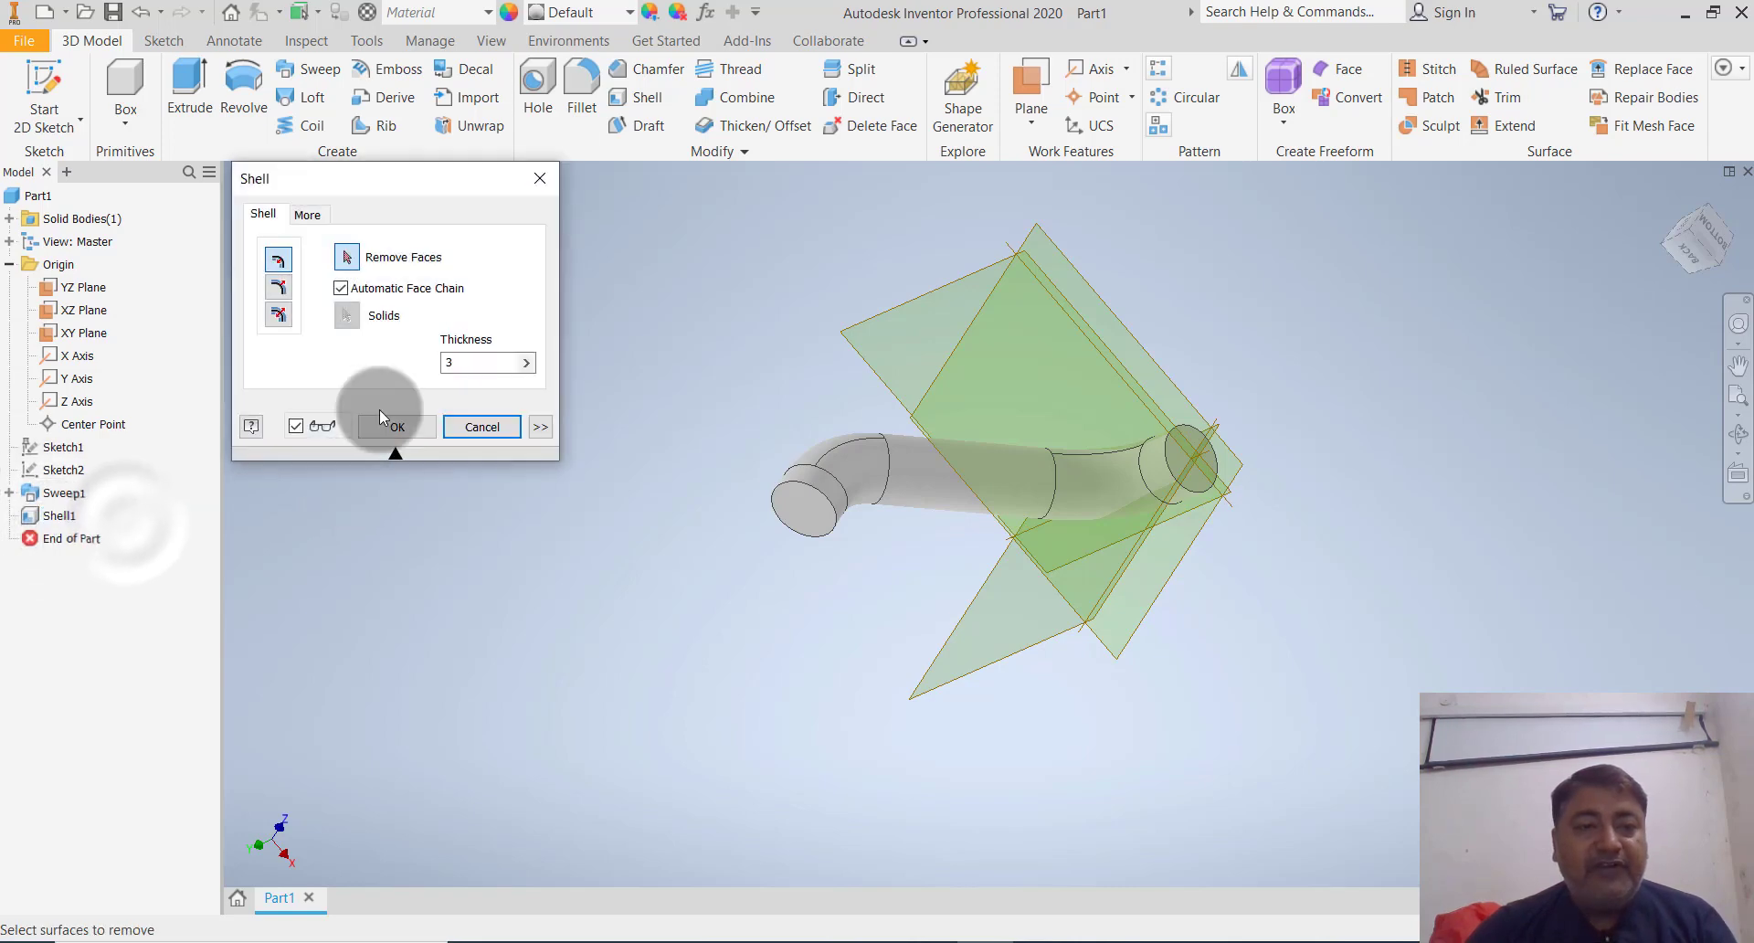
key("Escape")
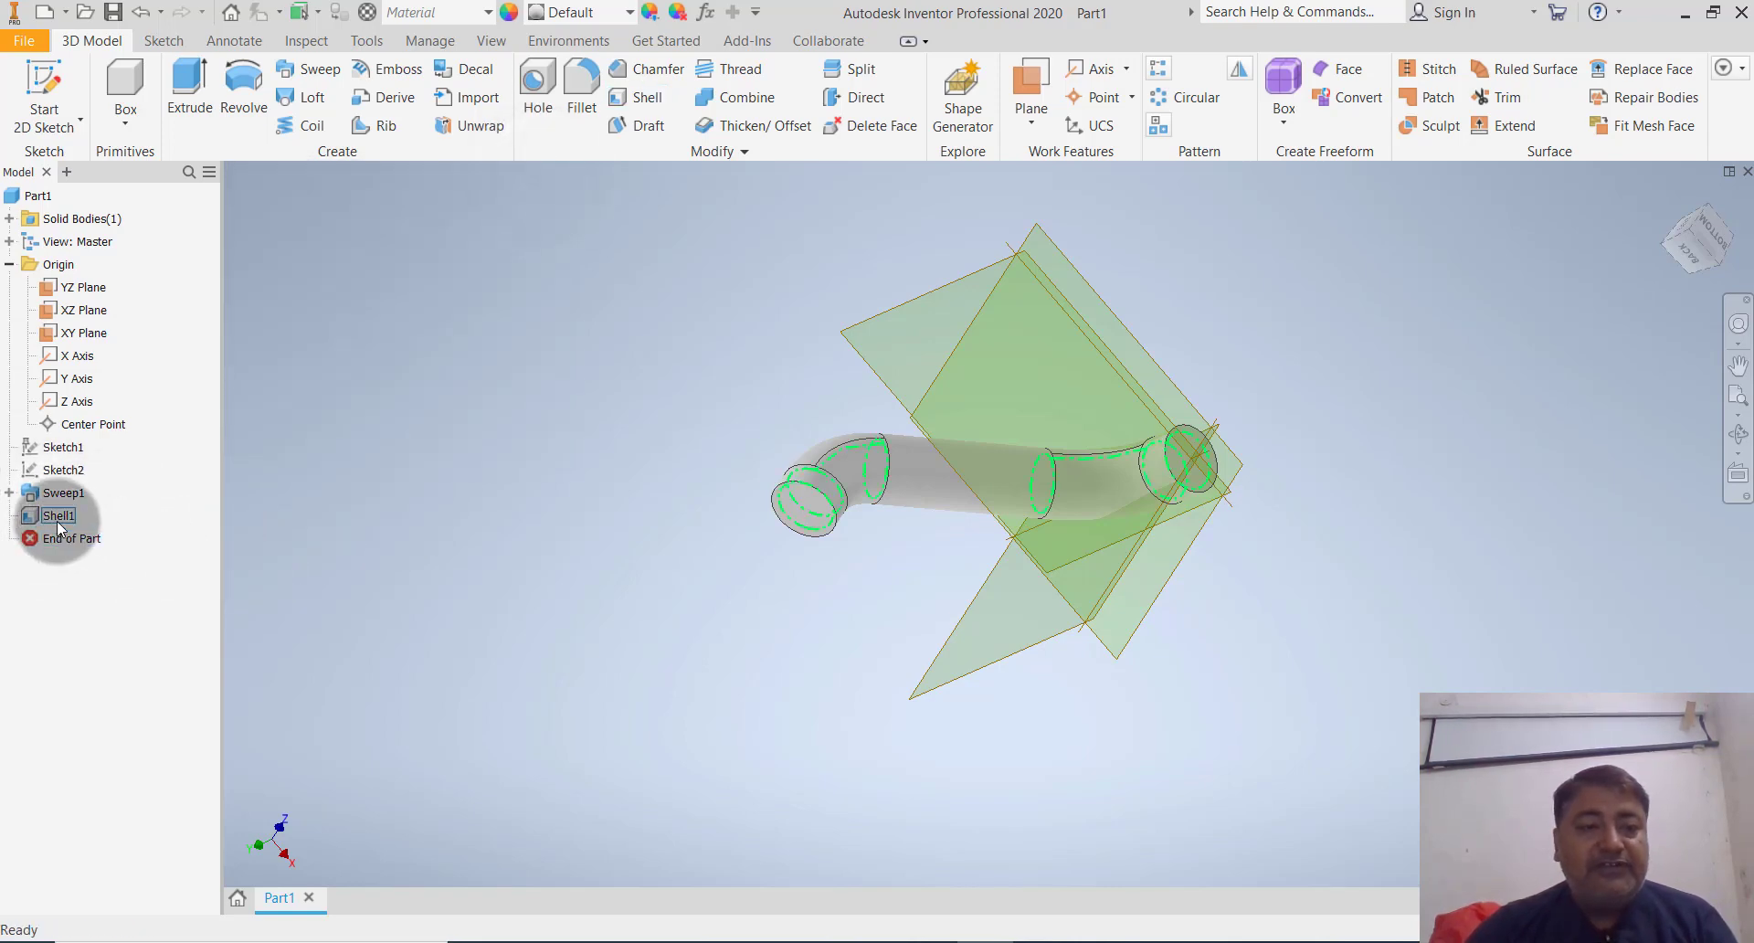
right_click(57, 517)
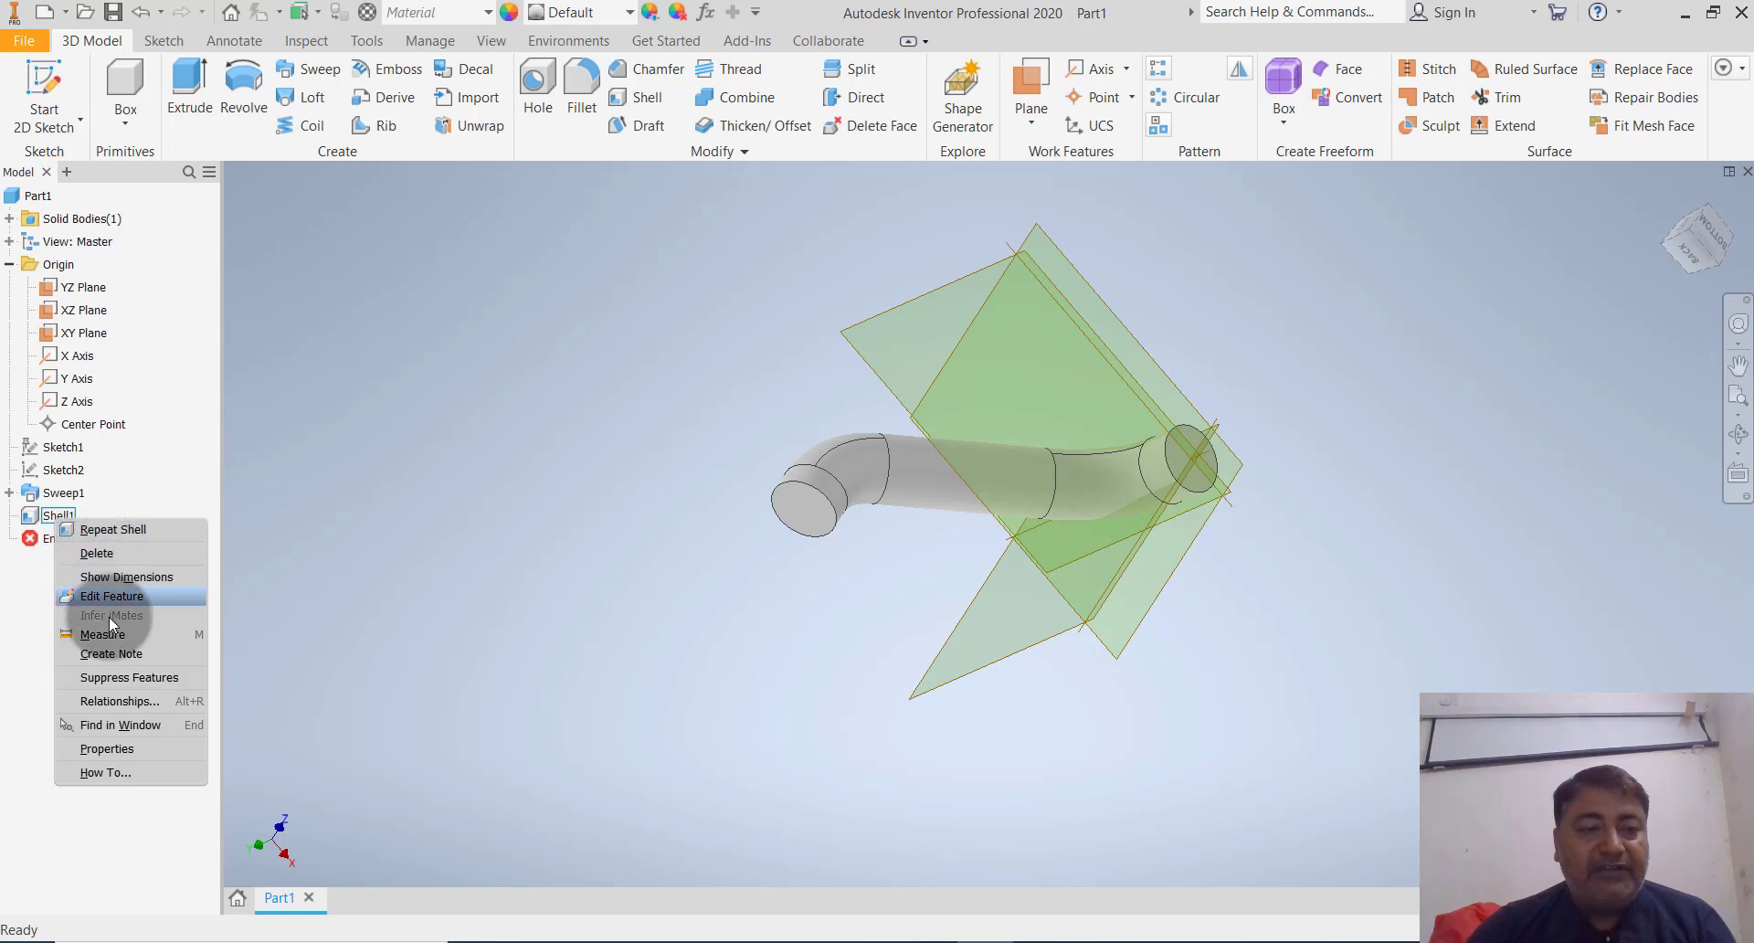
left_click(126, 554)
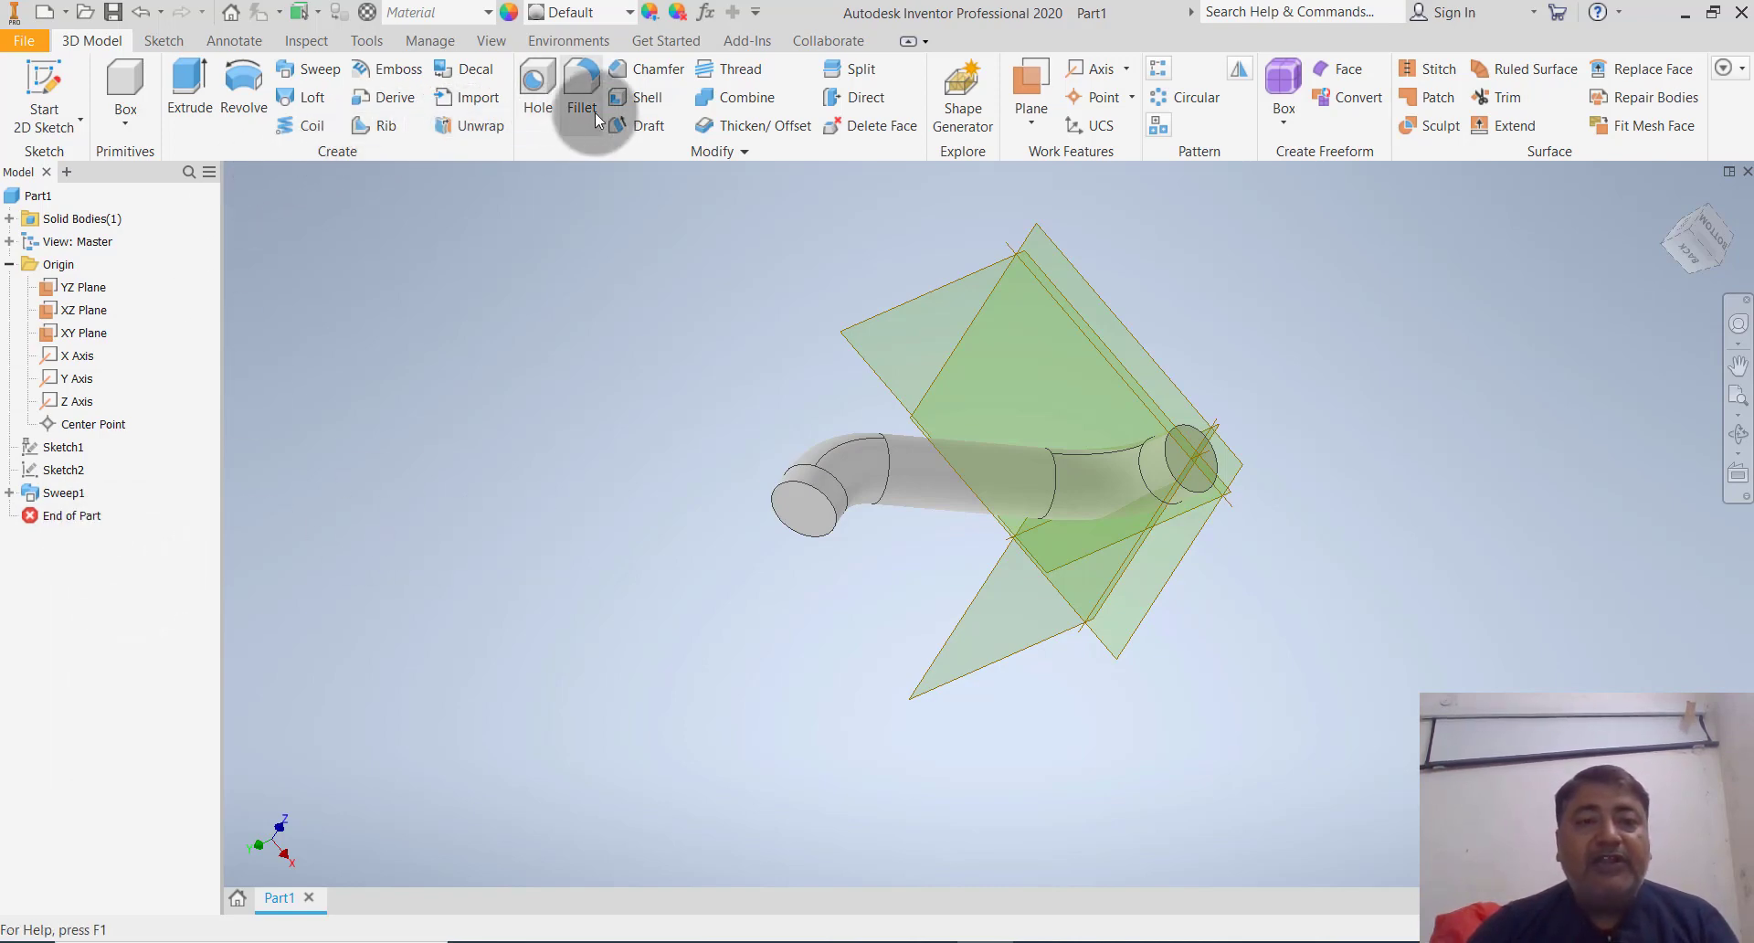
left_click(636, 103)
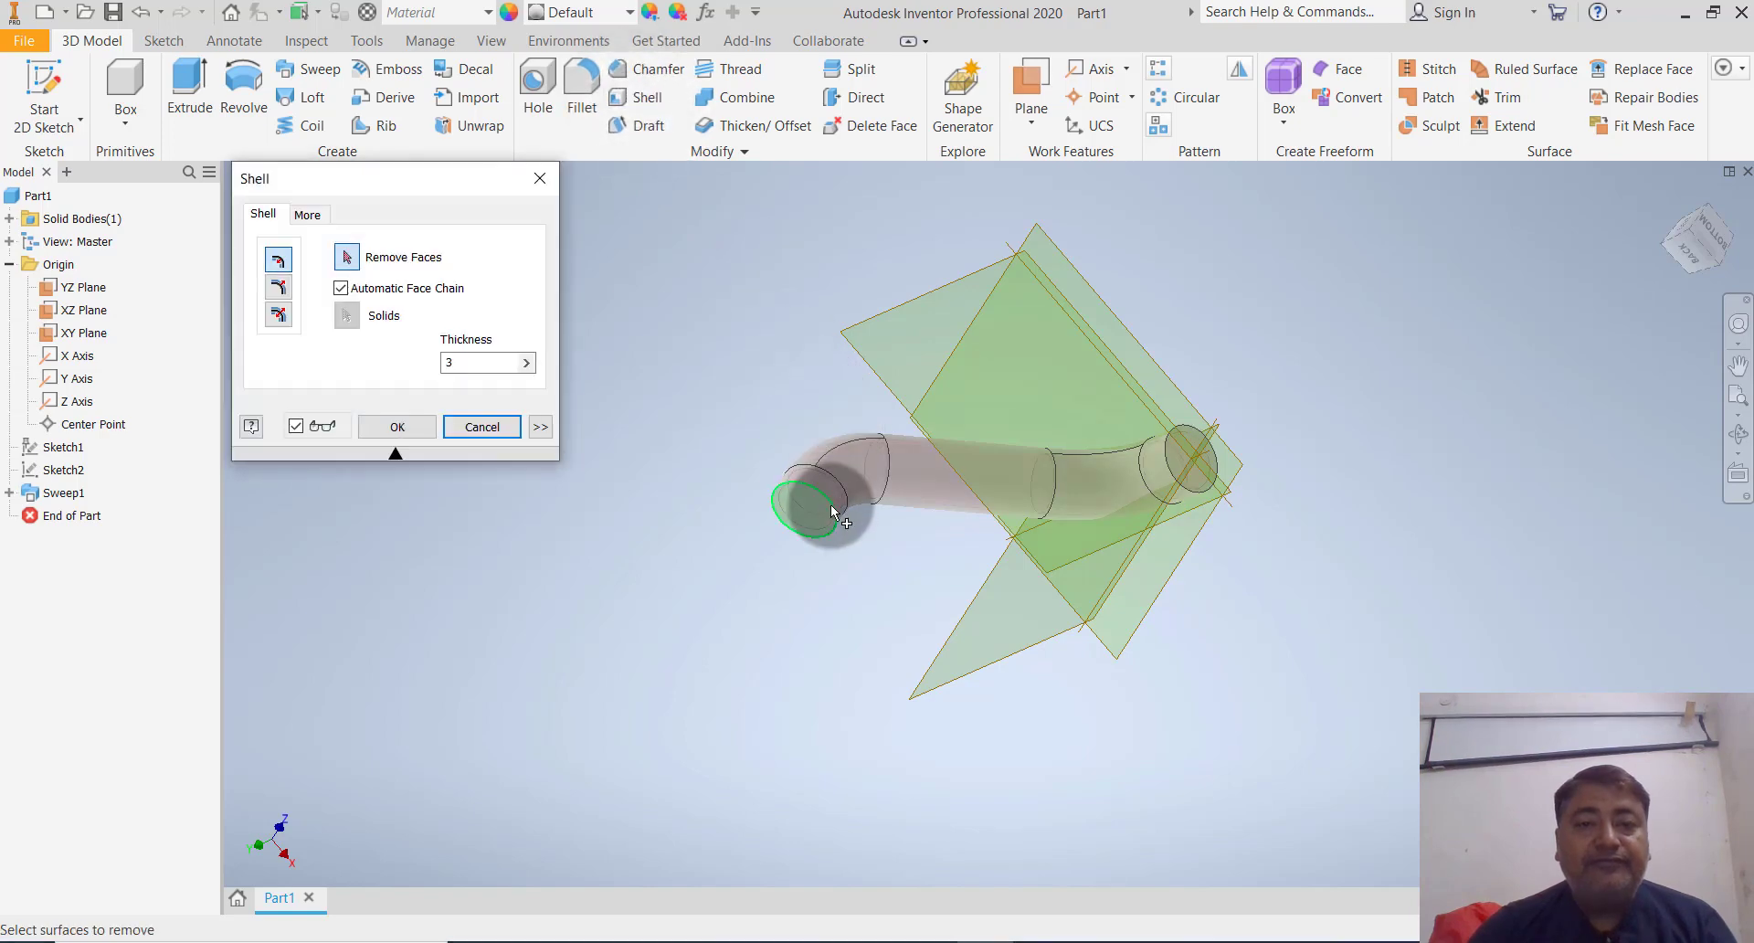
scroll(834, 512, "up", 5)
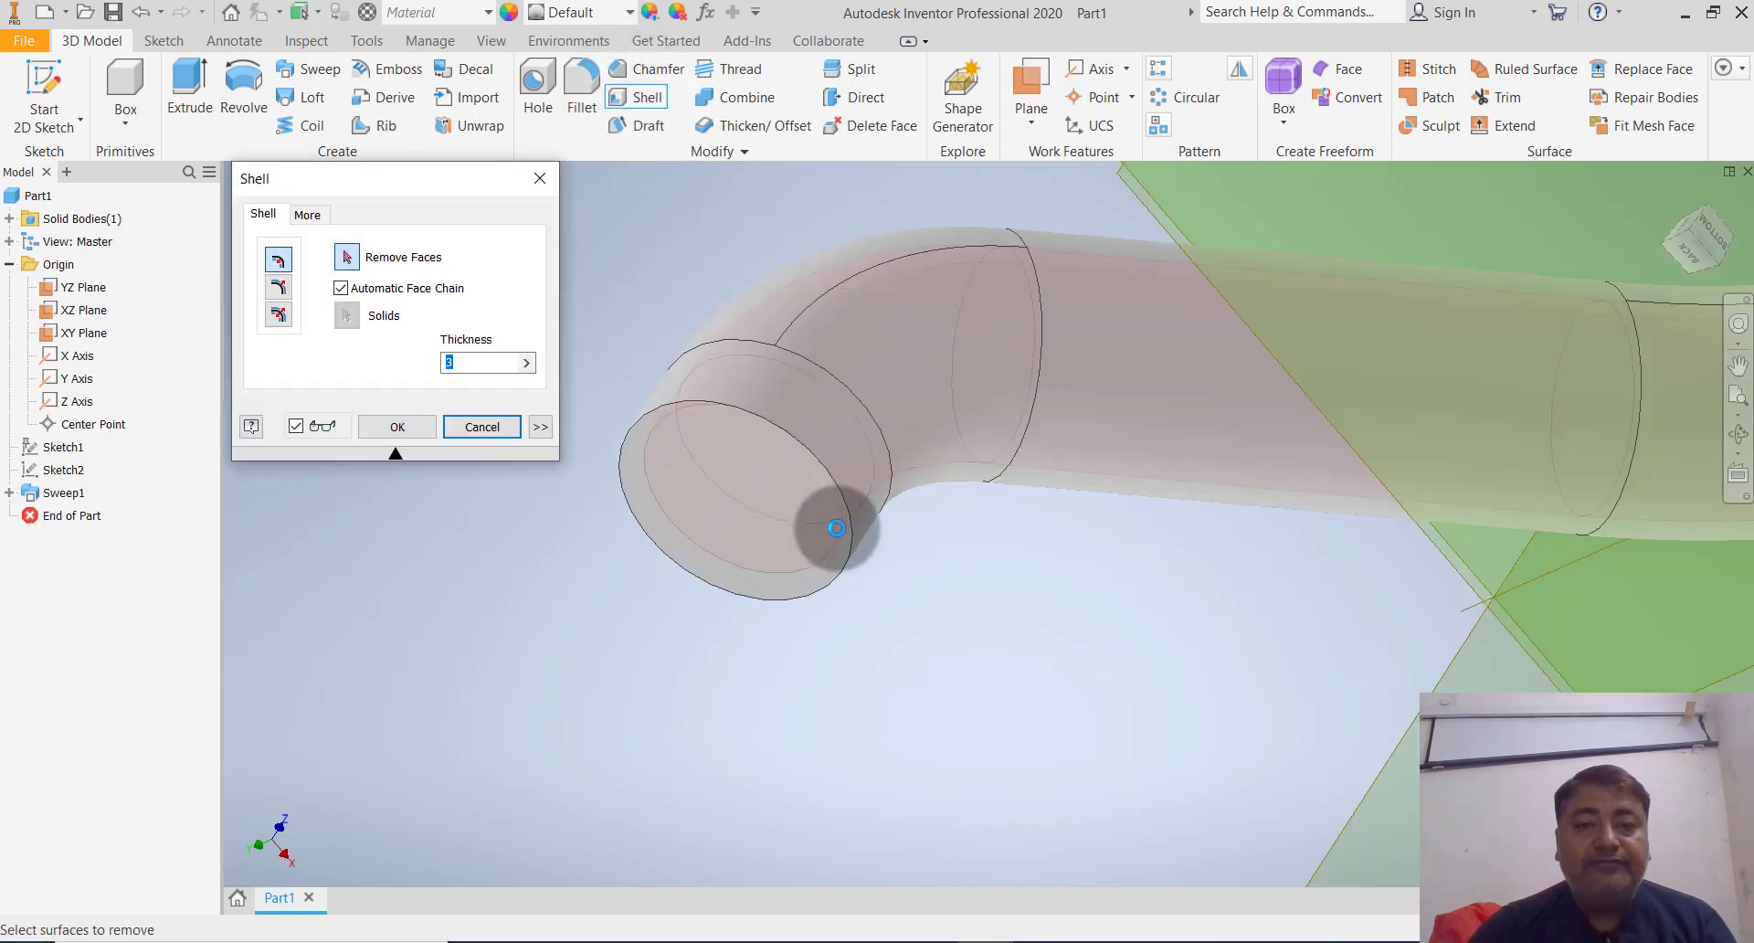
left_click(759, 457)
left_click(541, 181)
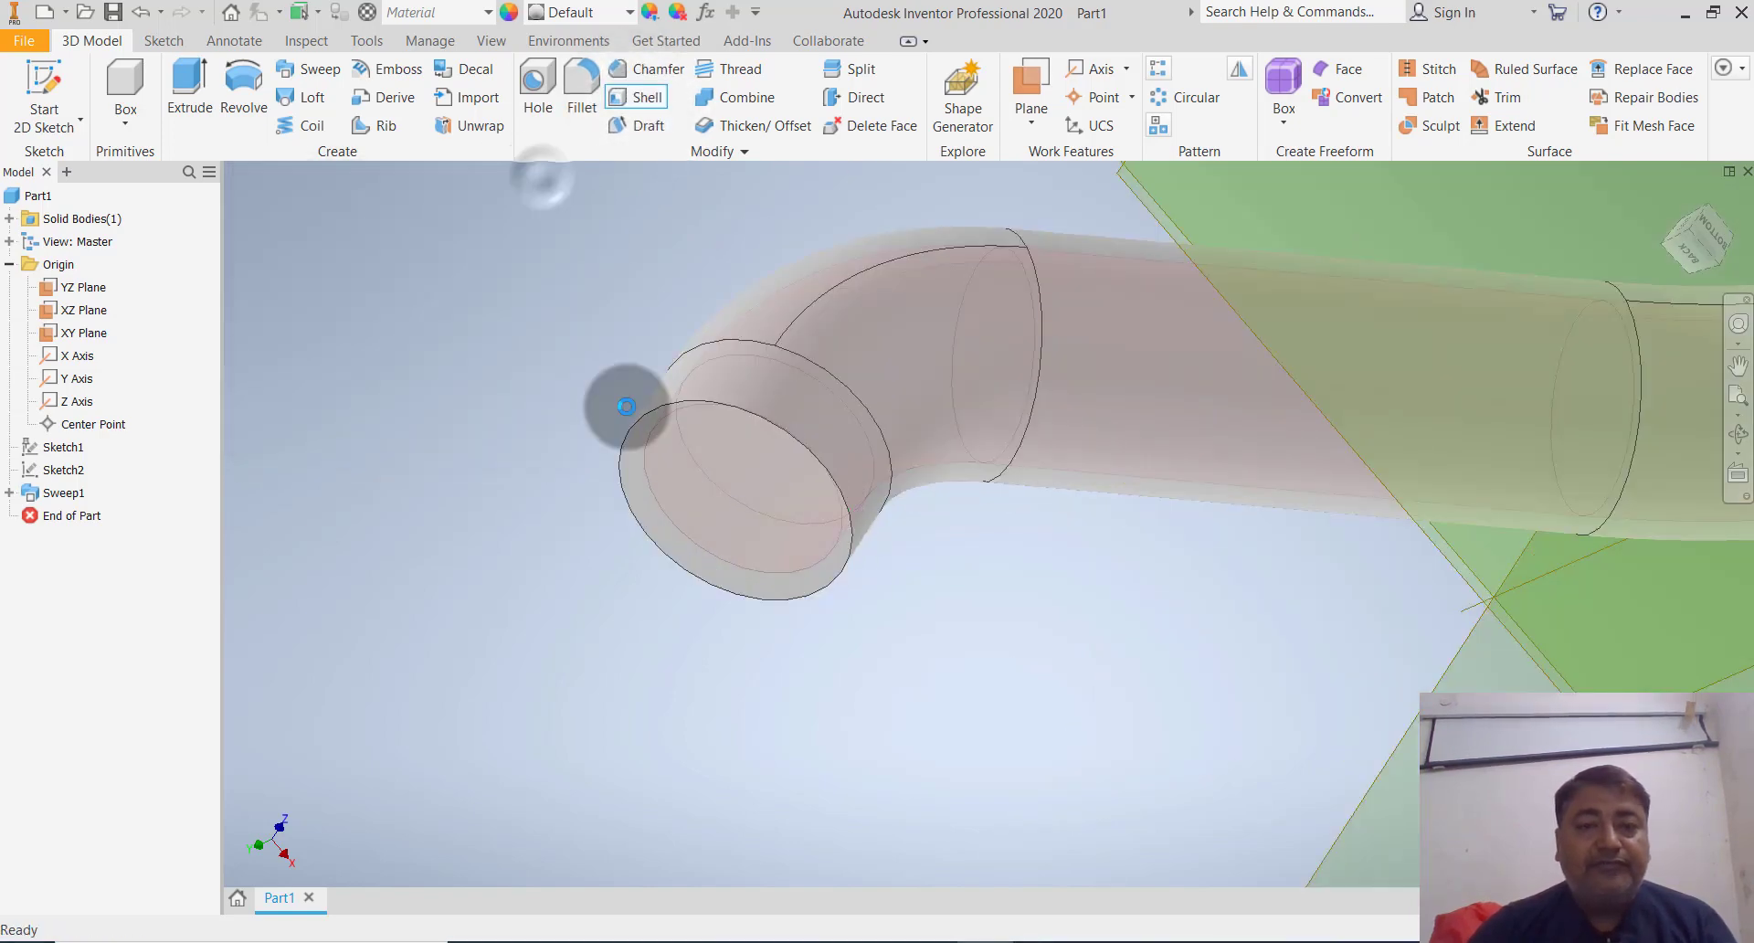
left_click(530, 489)
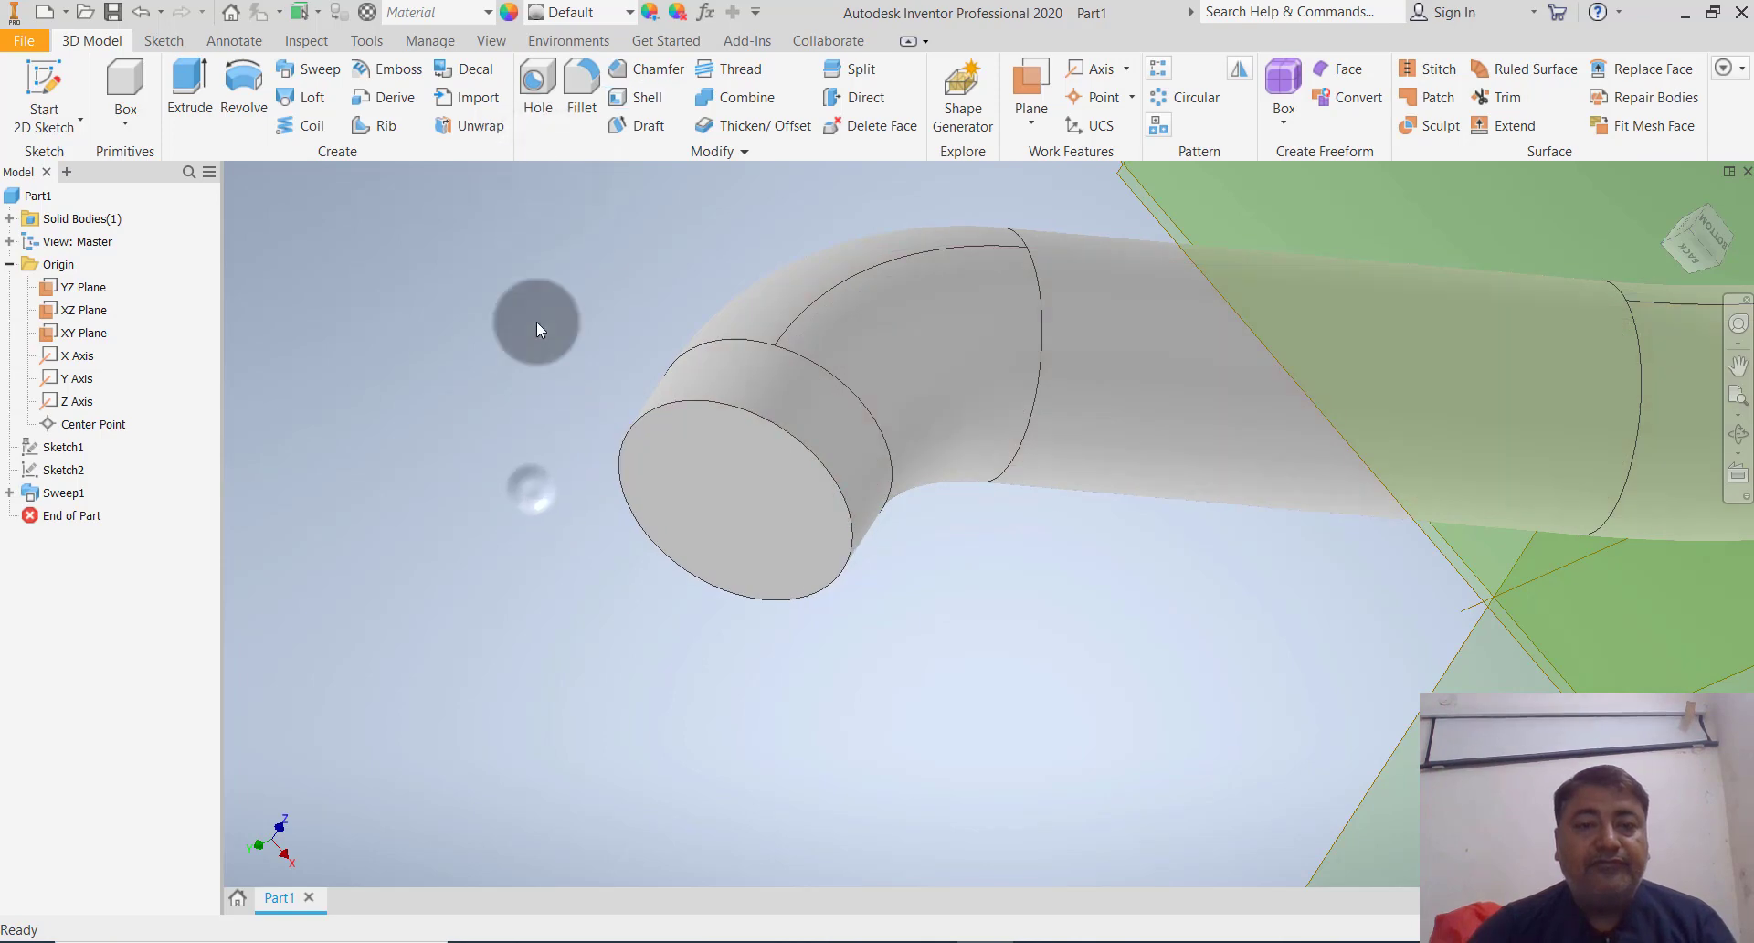
Shell the swept pipe body with a 3 mm wall thickness, removing the circular faces at both ends
left_click(641, 99)
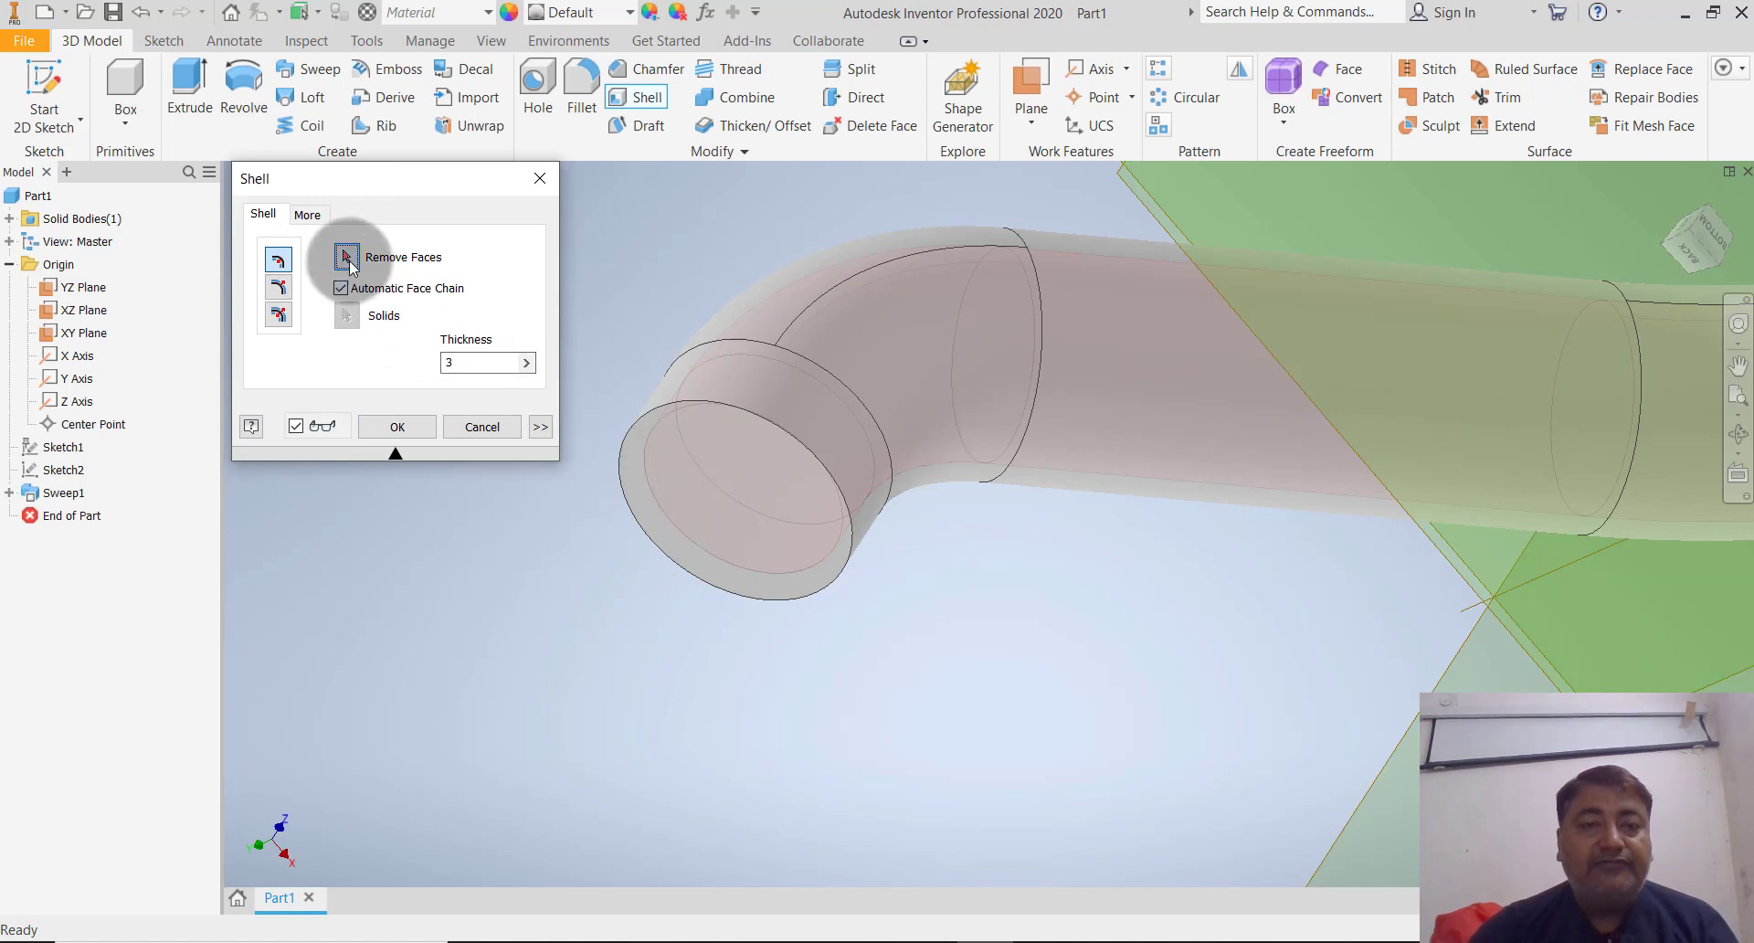
left_click(747, 473)
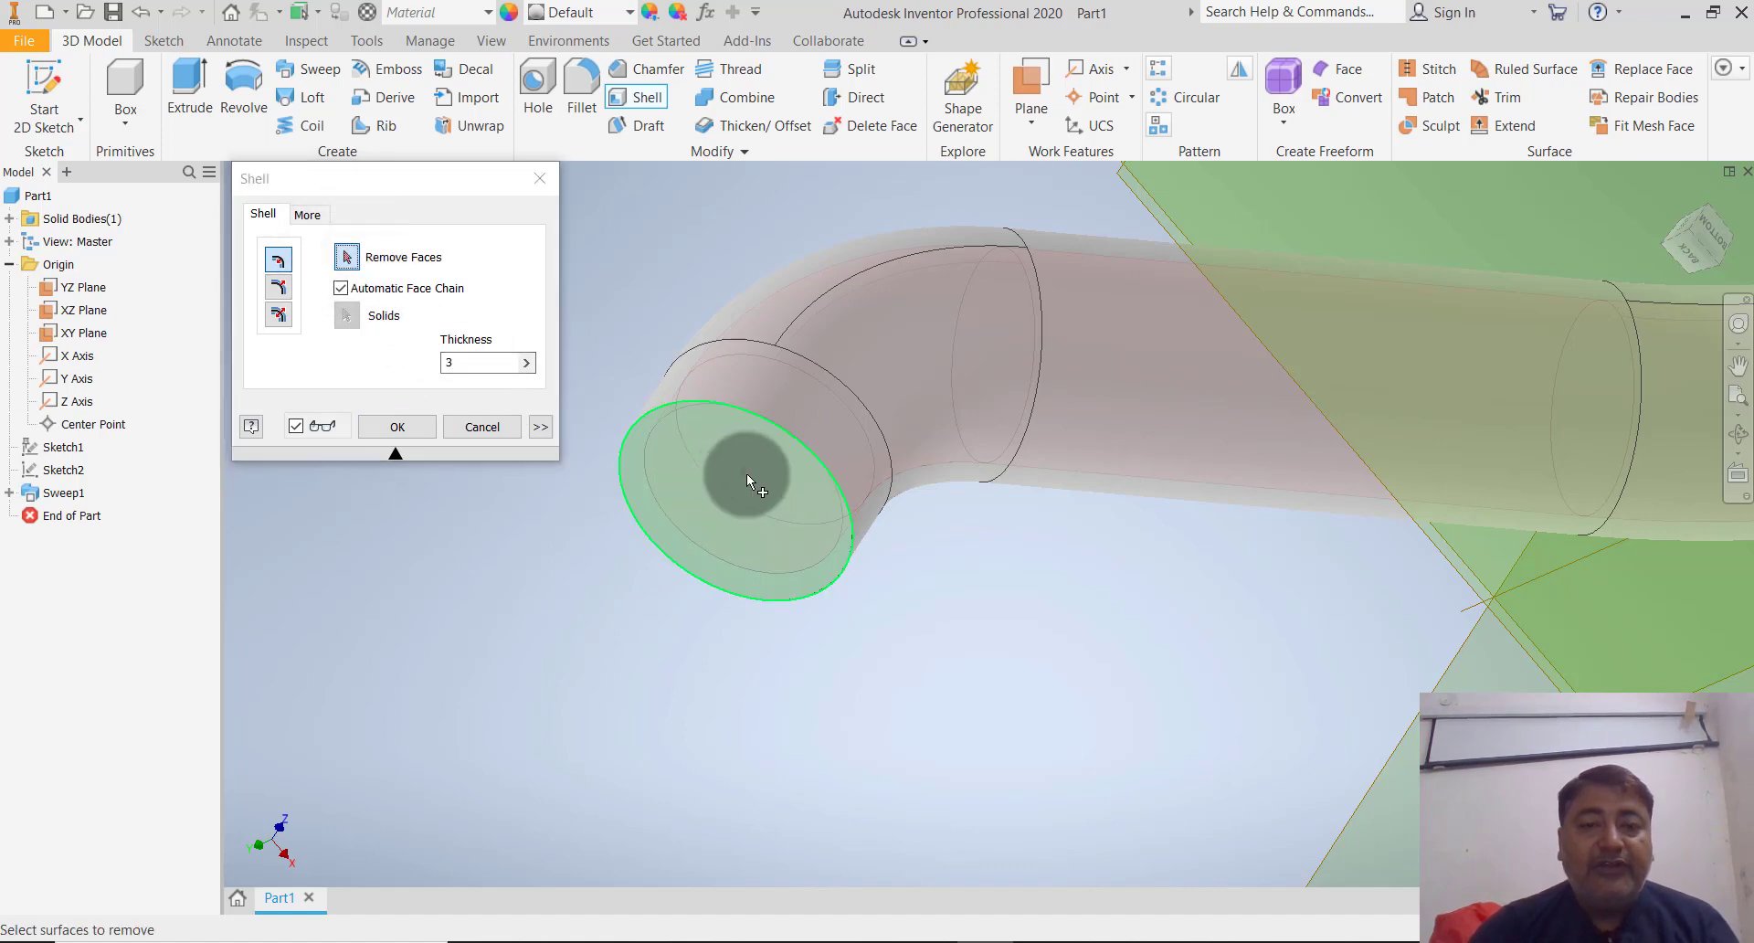
scroll(745, 471, "down", 10)
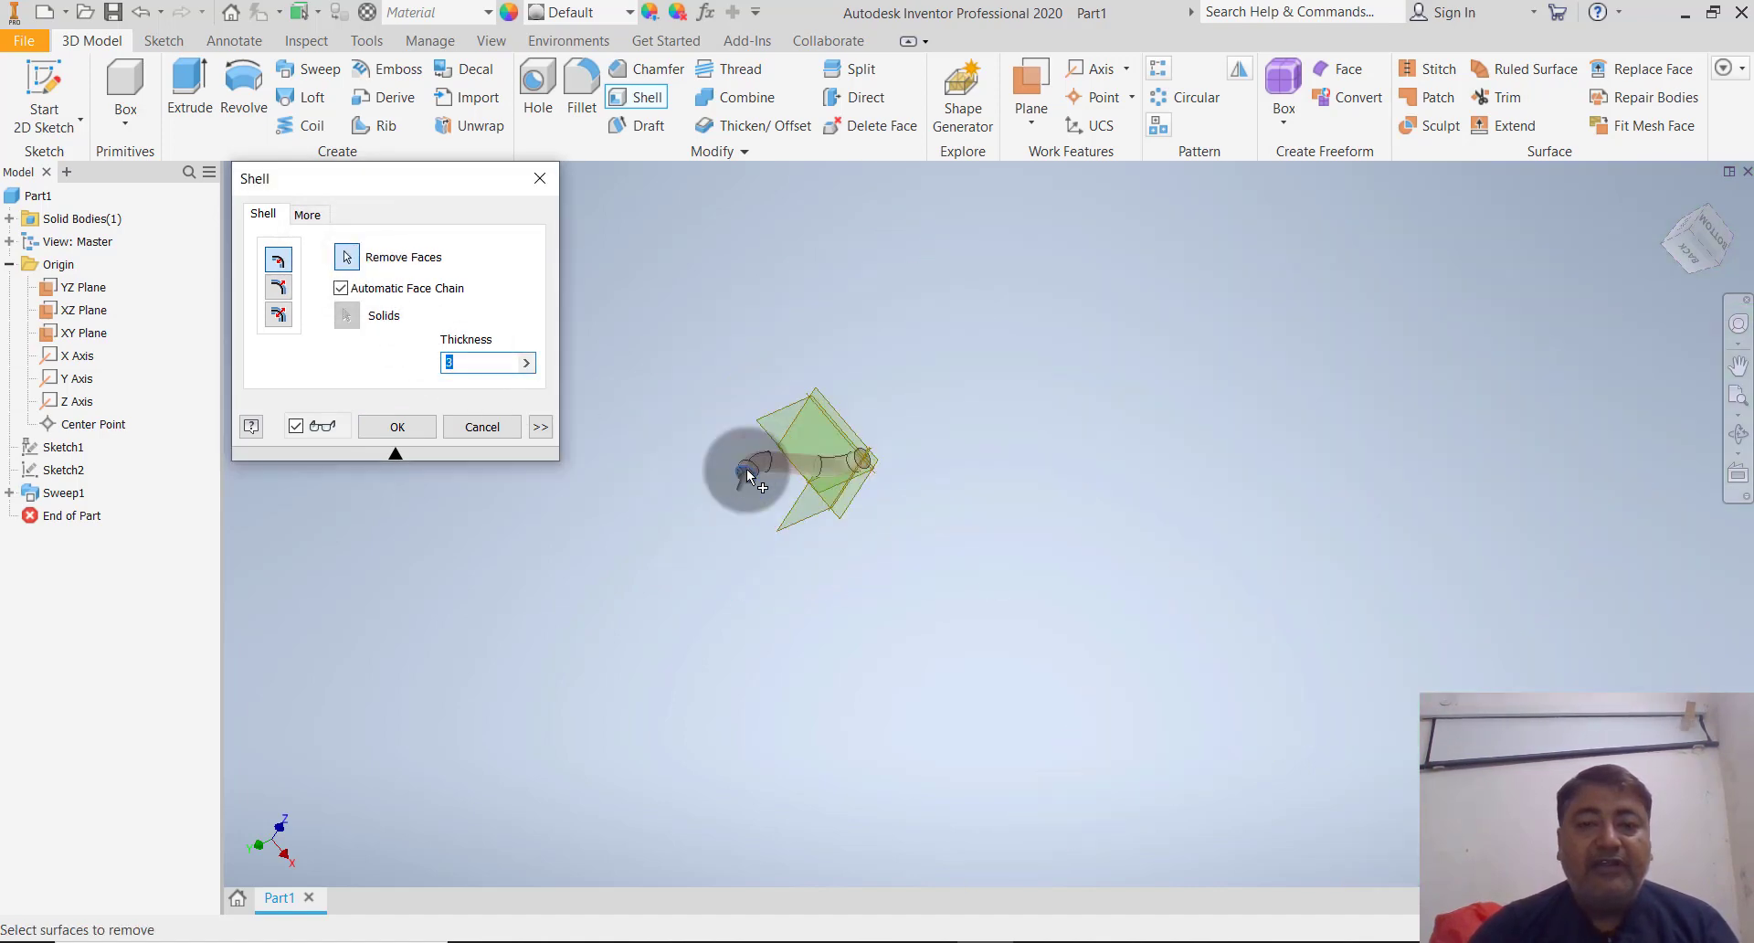
scroll(868, 460, "up", 10)
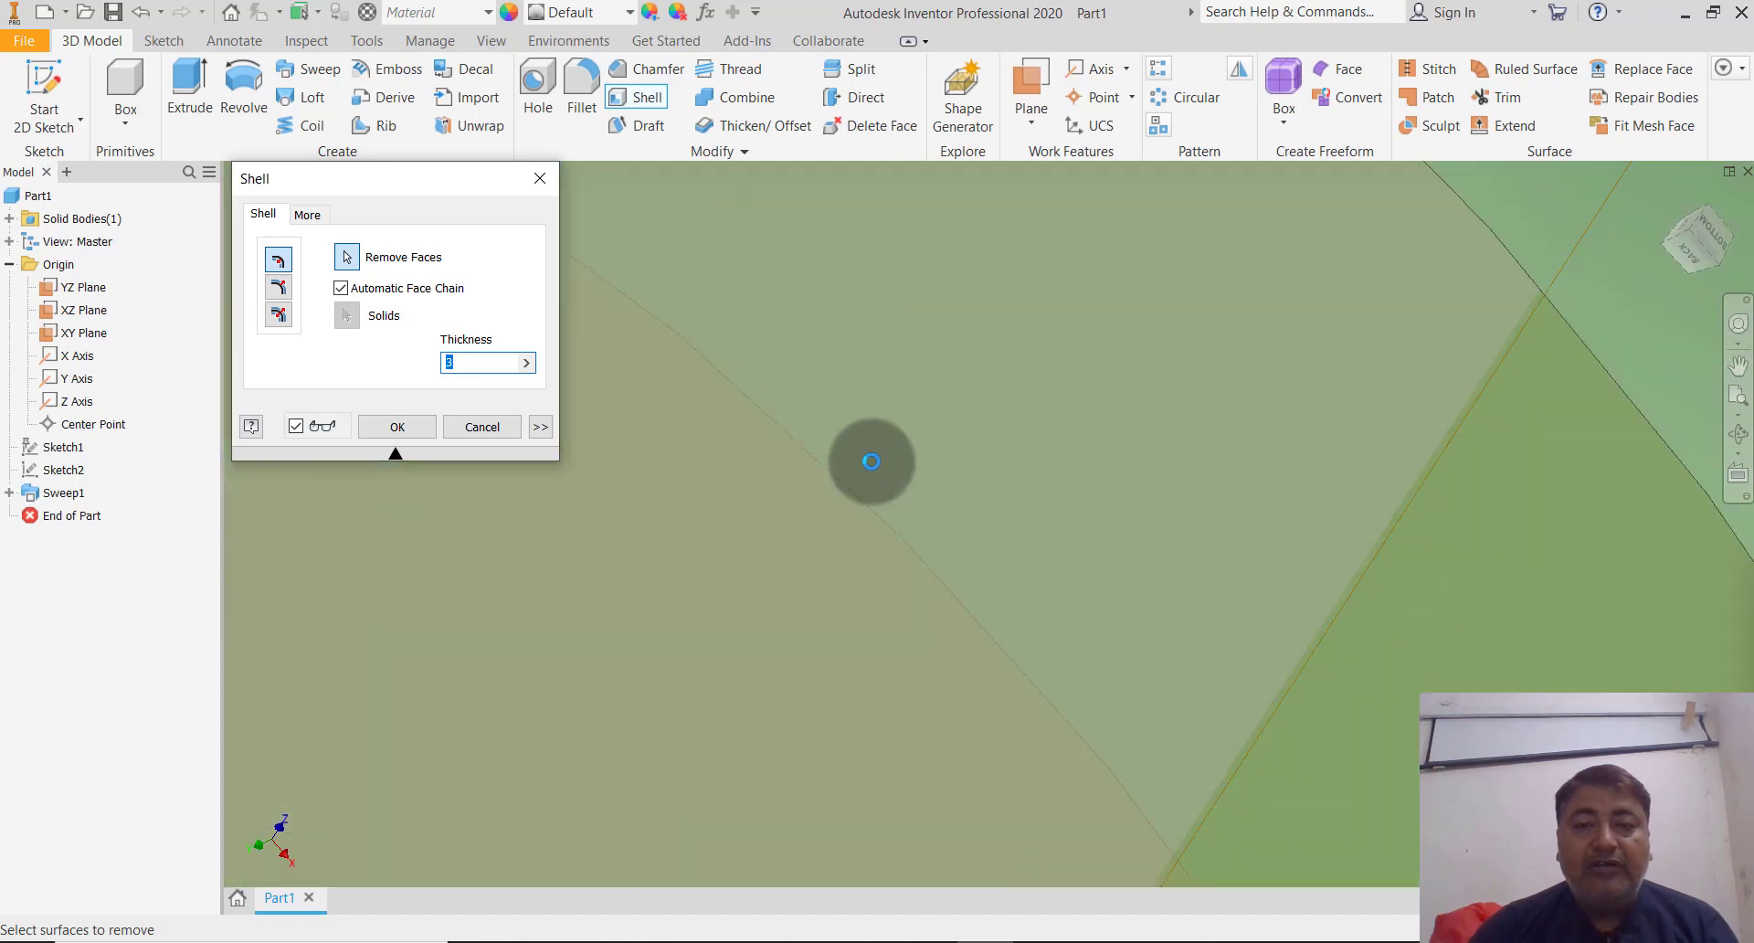
scroll(871, 461, "down", 5)
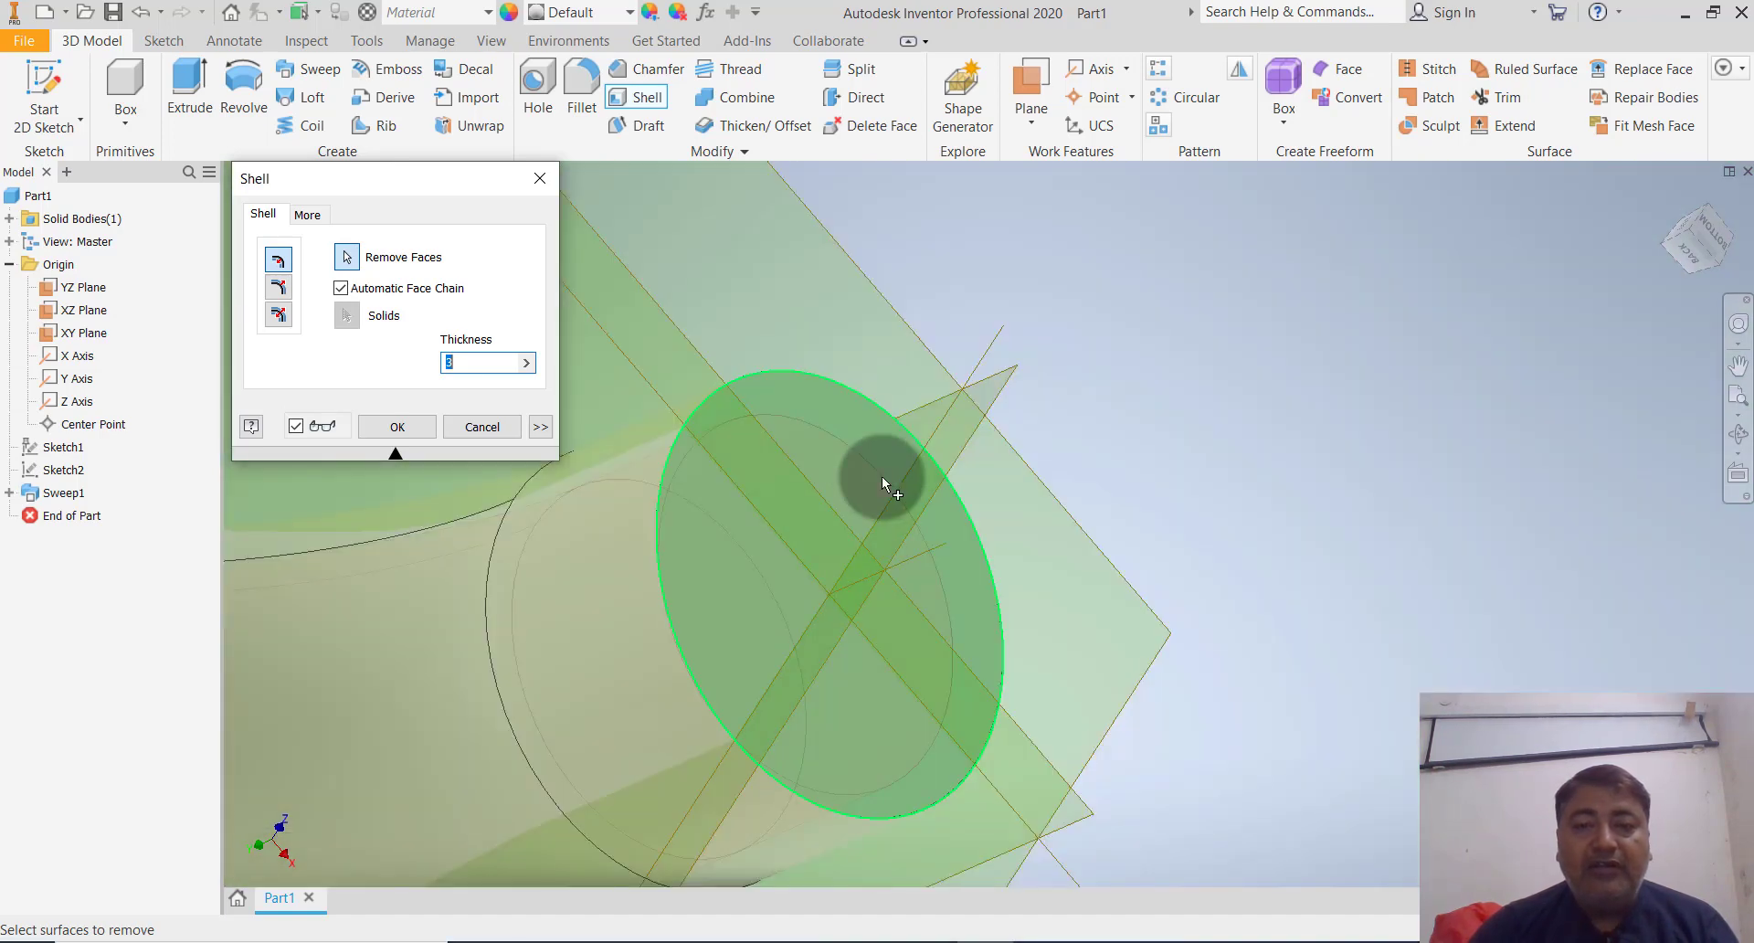
left_click(854, 433)
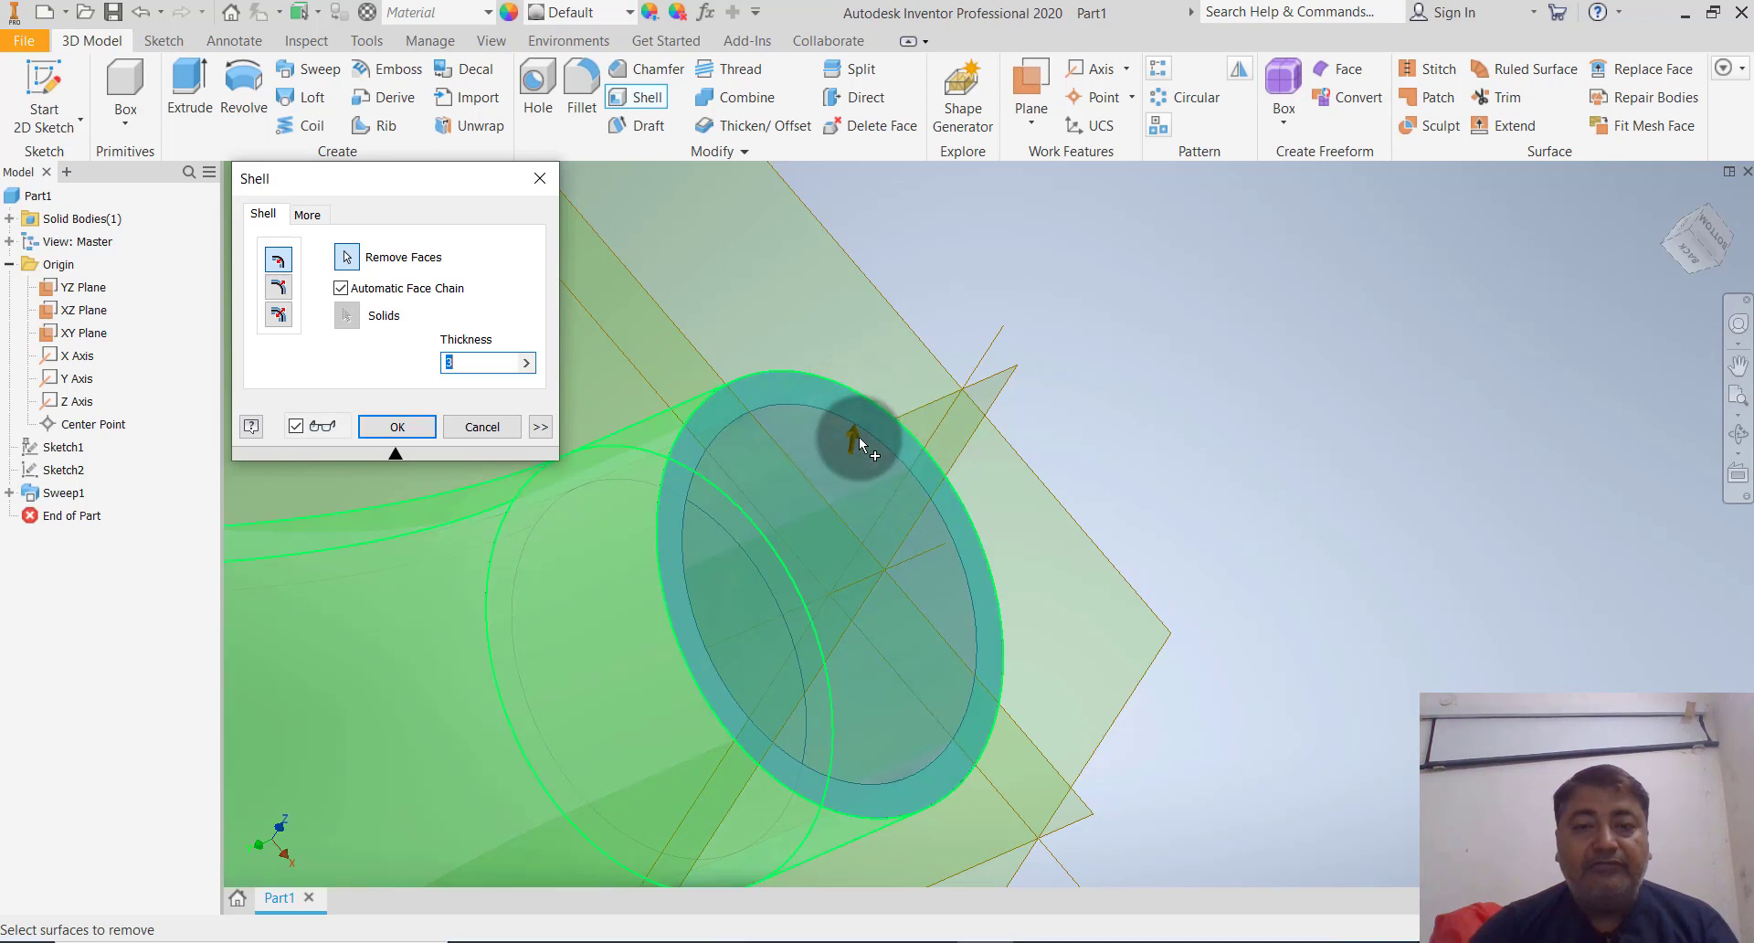
scroll(1152, 544, "down", 8)
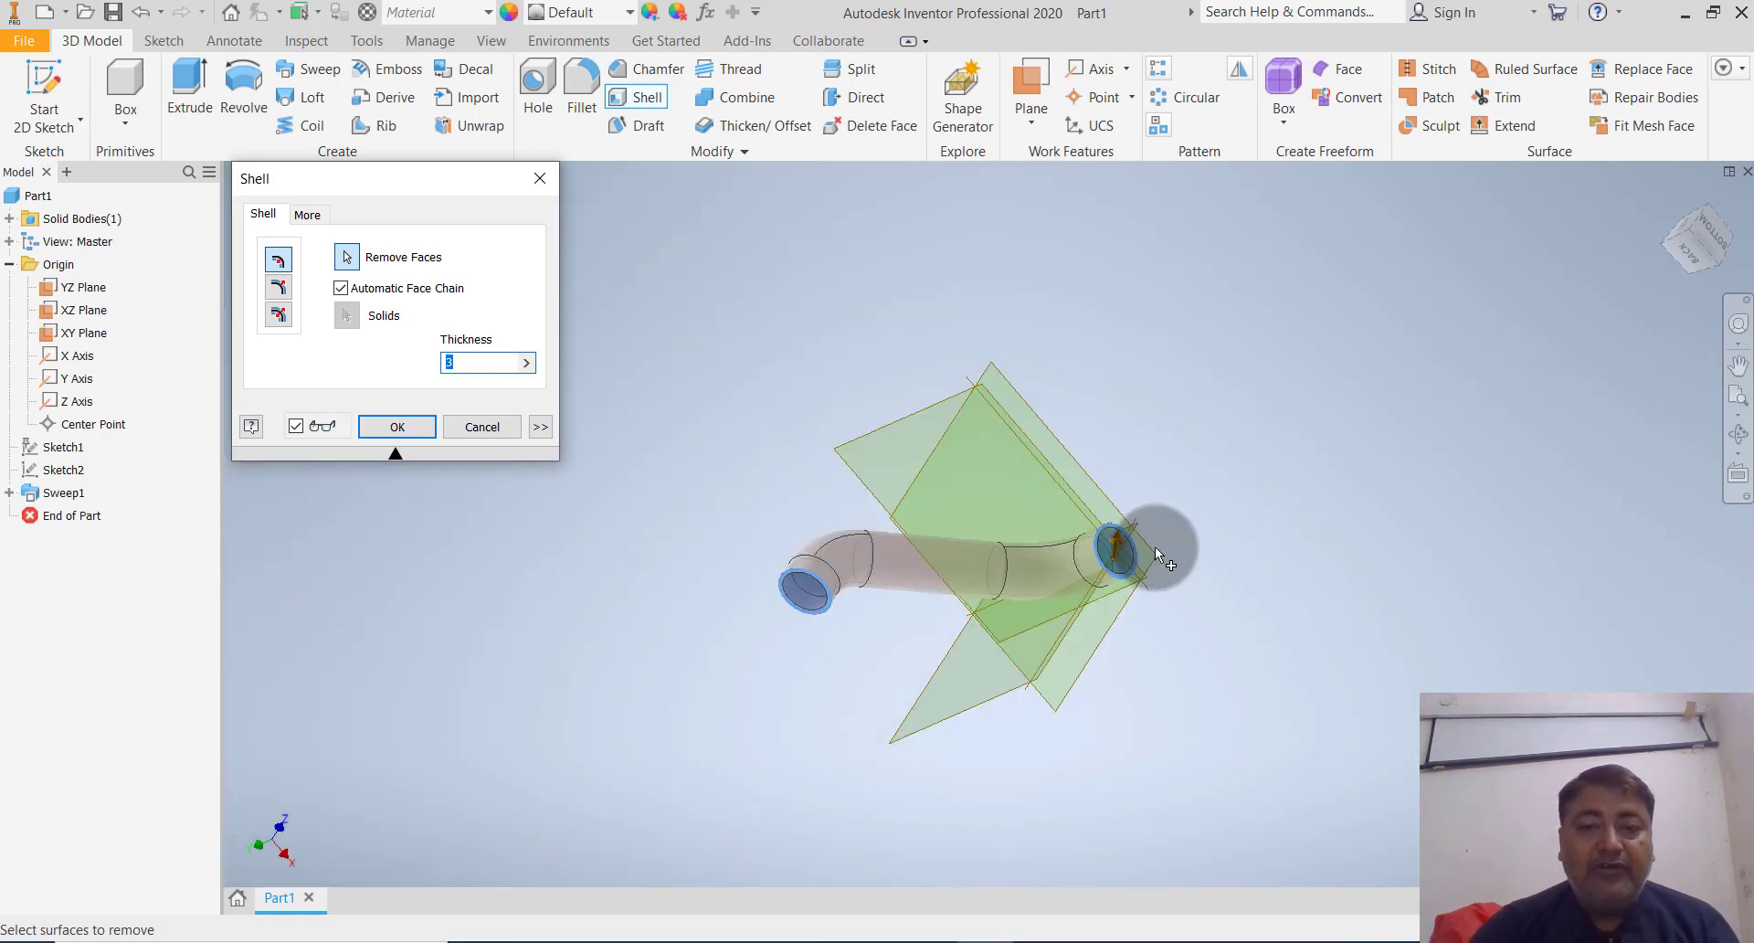
left_click(402, 428)
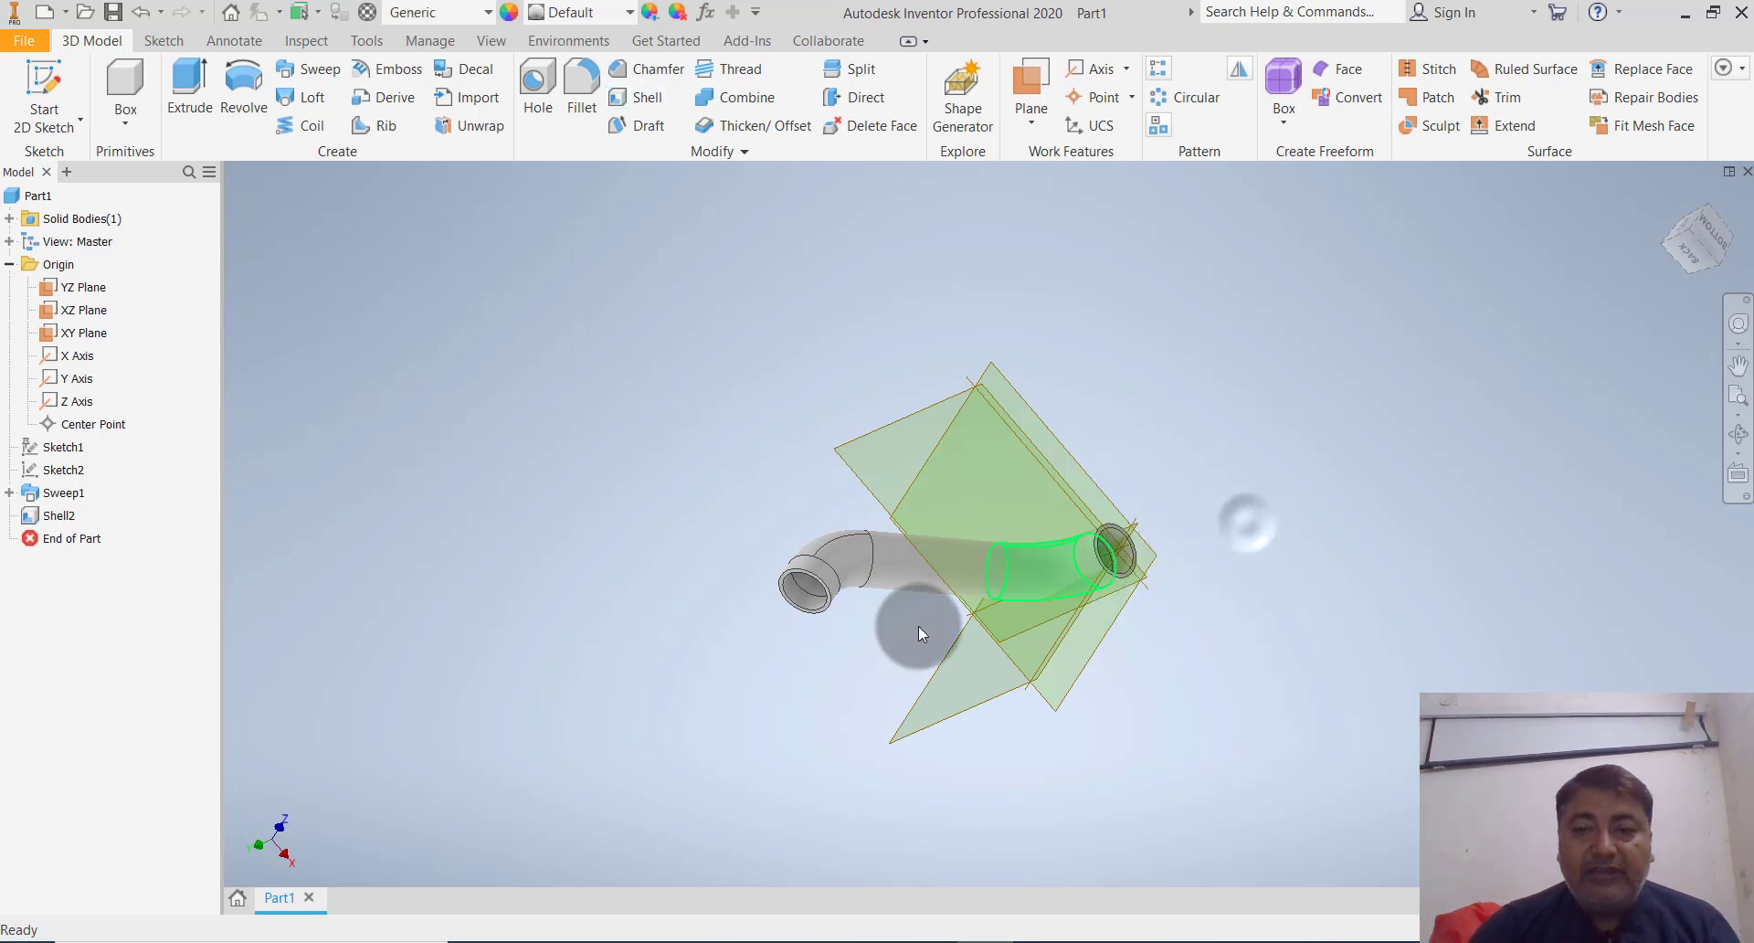
Inspect both open ends of the hollow pipe and return to the isometric home view
scroll(921, 614, "up", 5)
scroll(812, 636, "down", 3)
key("F2")
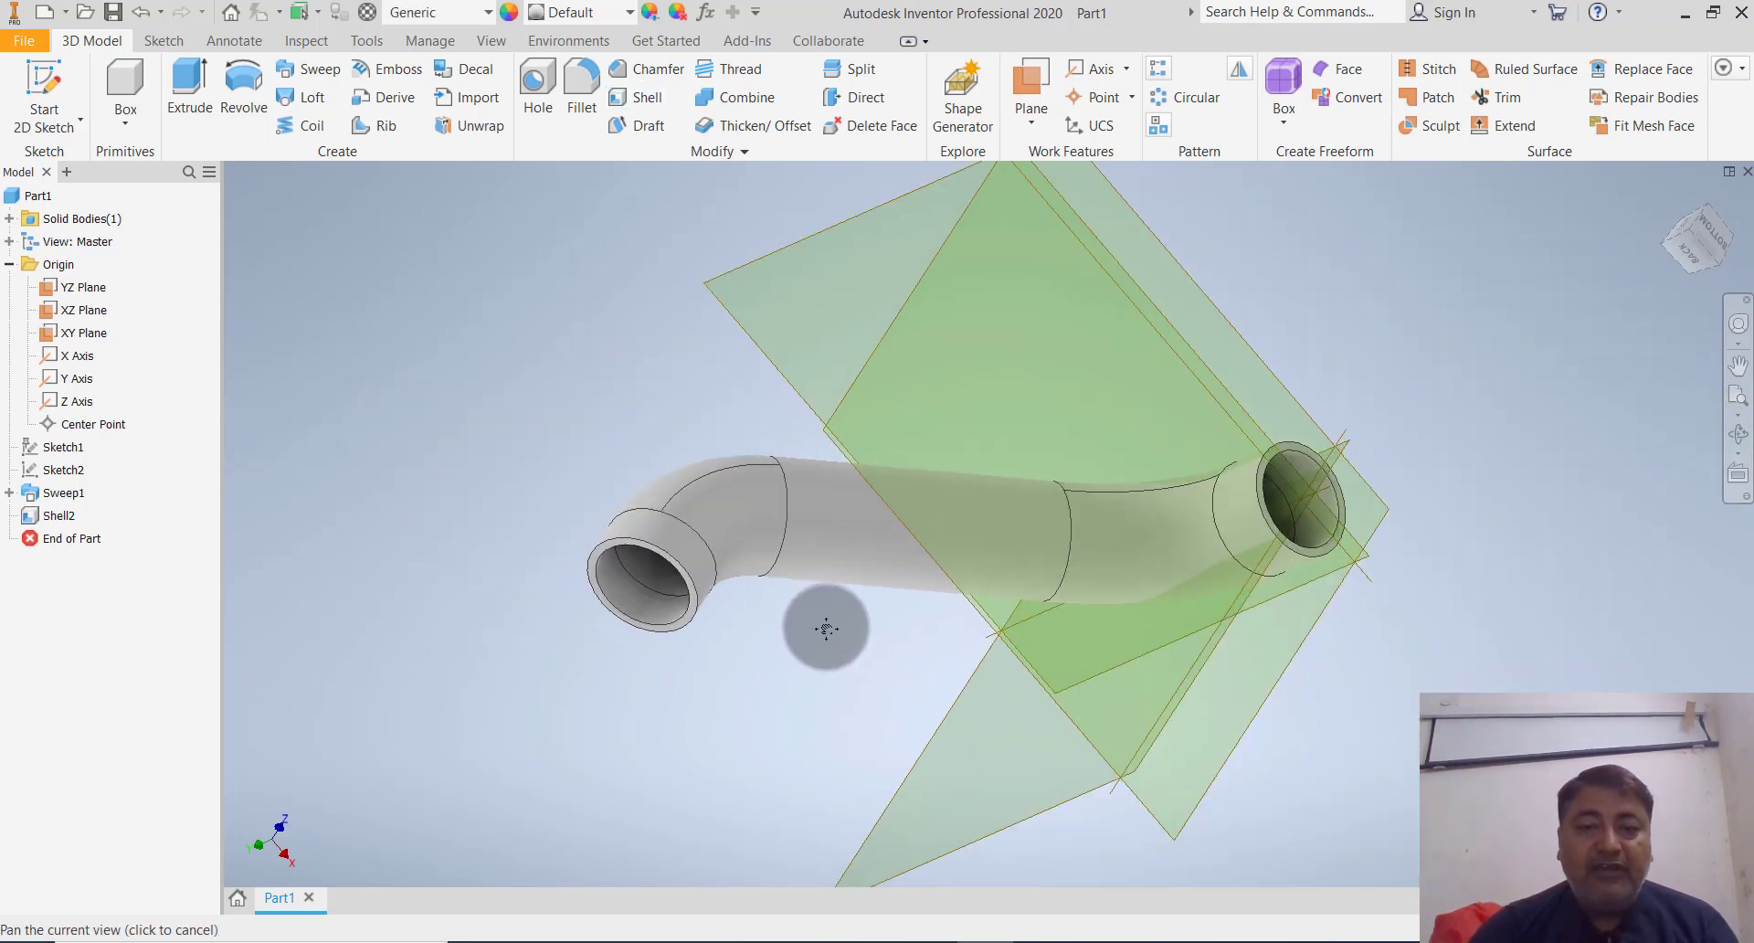
key("F4")
mouse_move(807, 644)
left_mouse_down()
mouse_move(893, 579)
mouse_move(701, 662)
mouse_move(827, 650)
left_mouse_up()
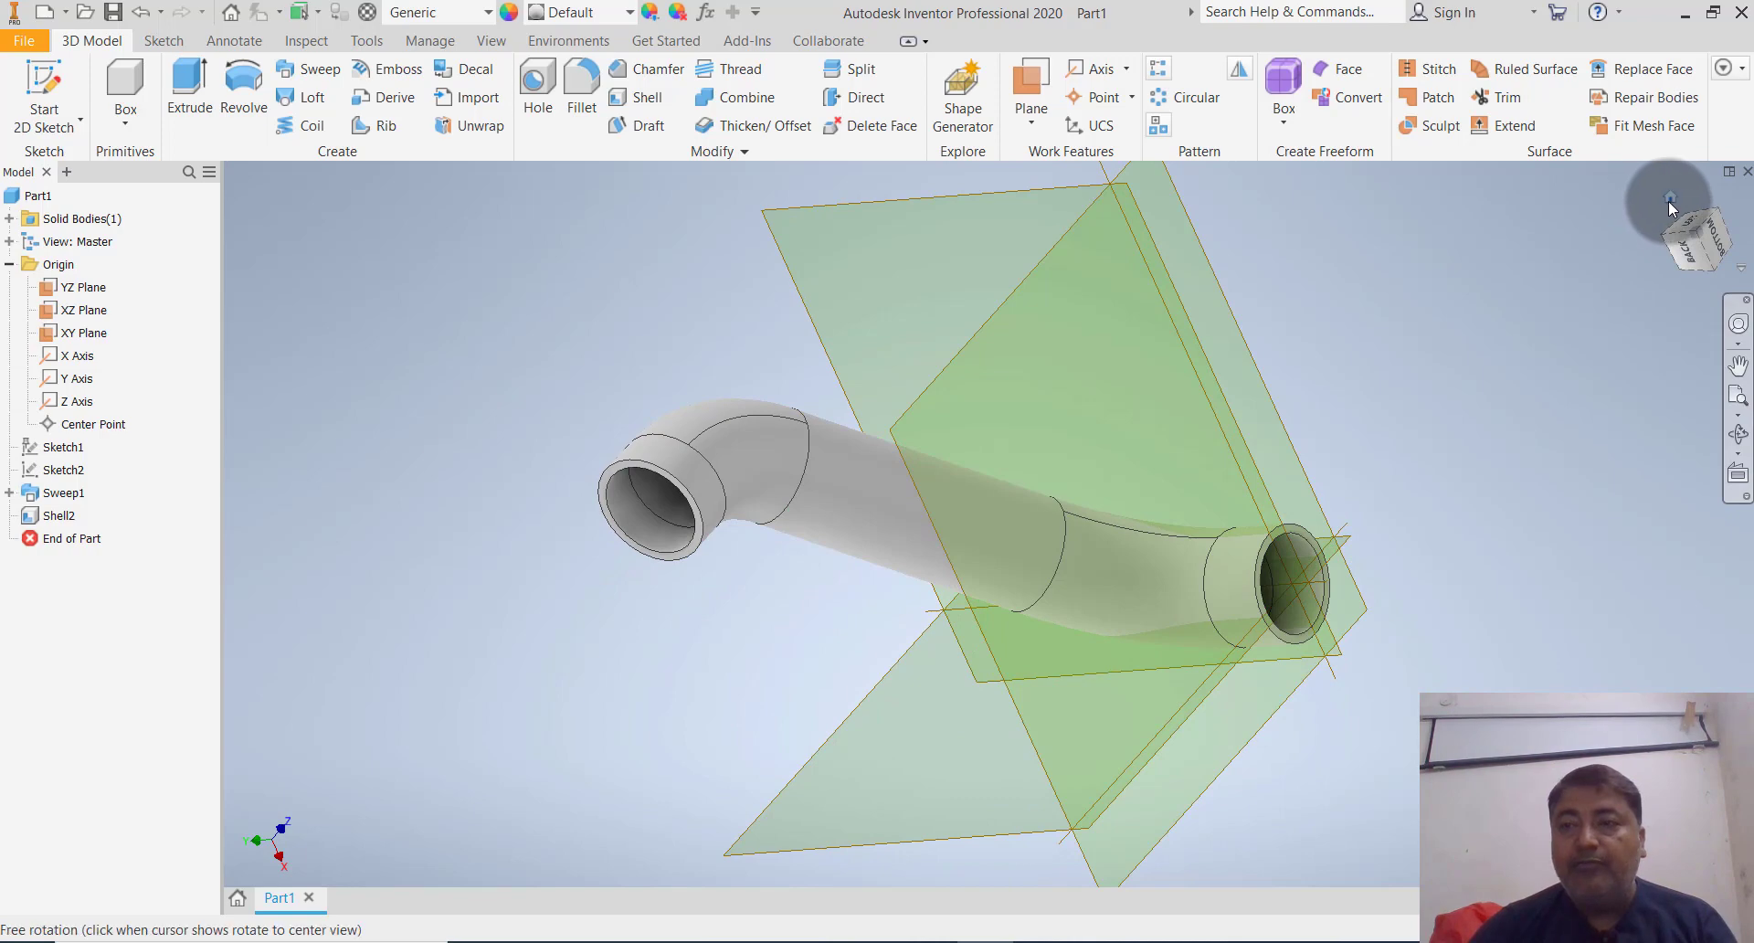
left_click(1671, 199)
left_click(1352, 337)
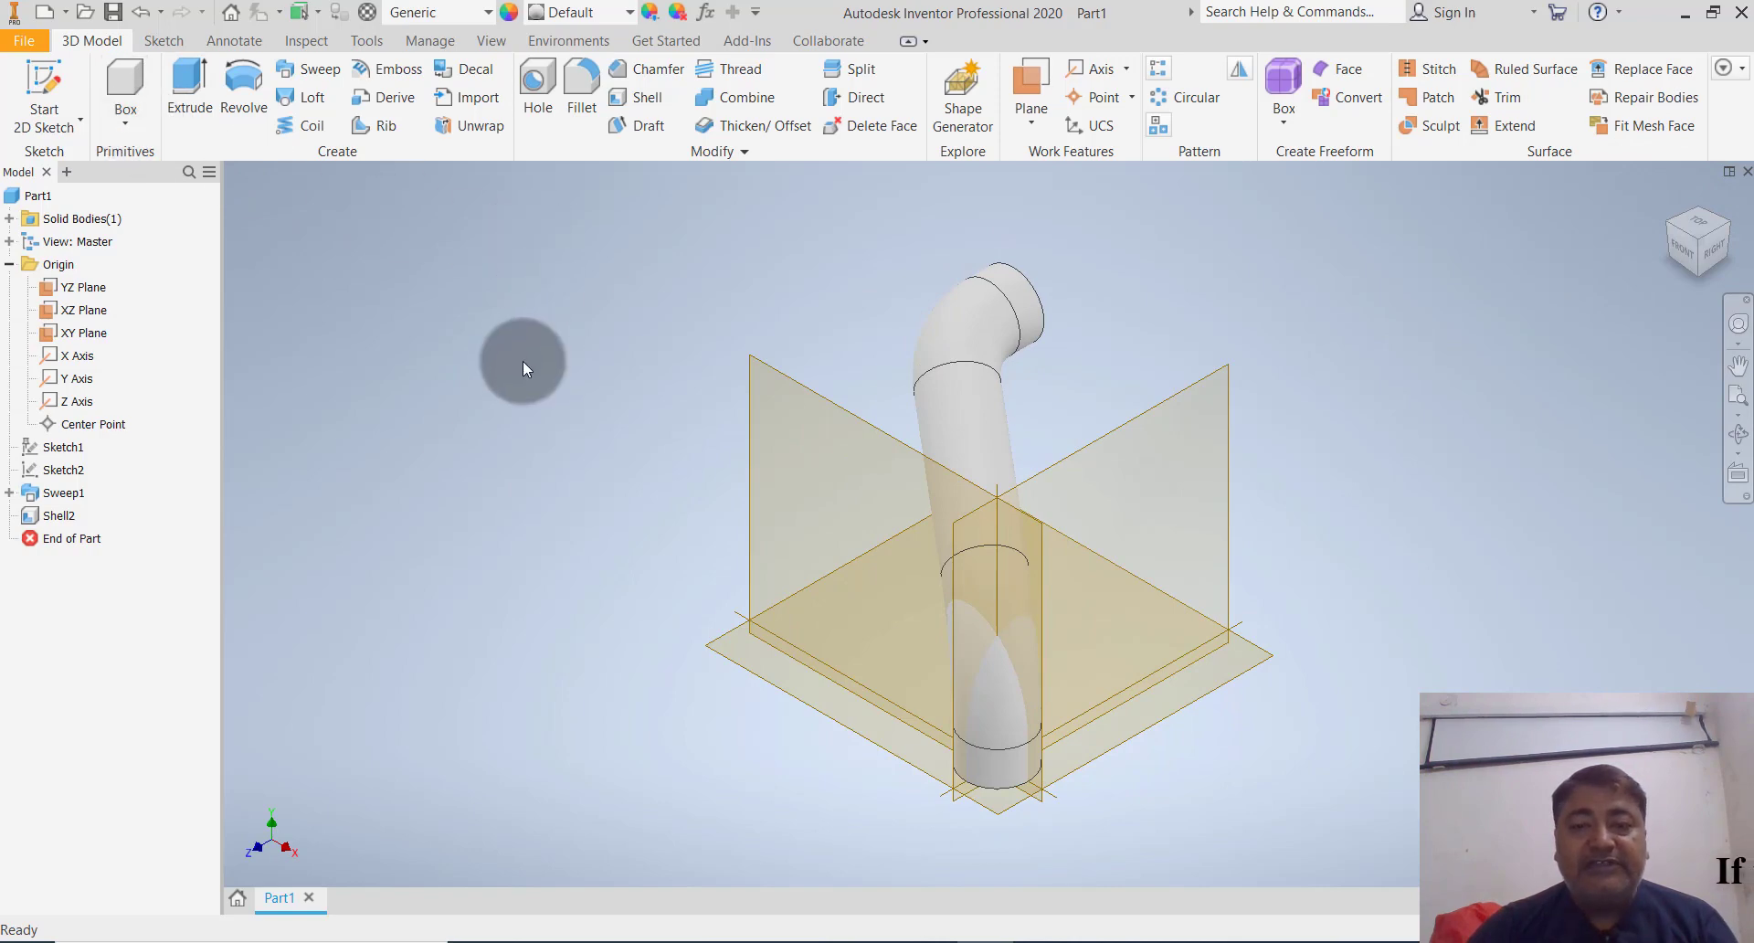
Start a 2D sketch on the horizontal plane at the pipe's lower end and draw a circle about 57 mm in diameter centred on the origin
left_click(79, 130)
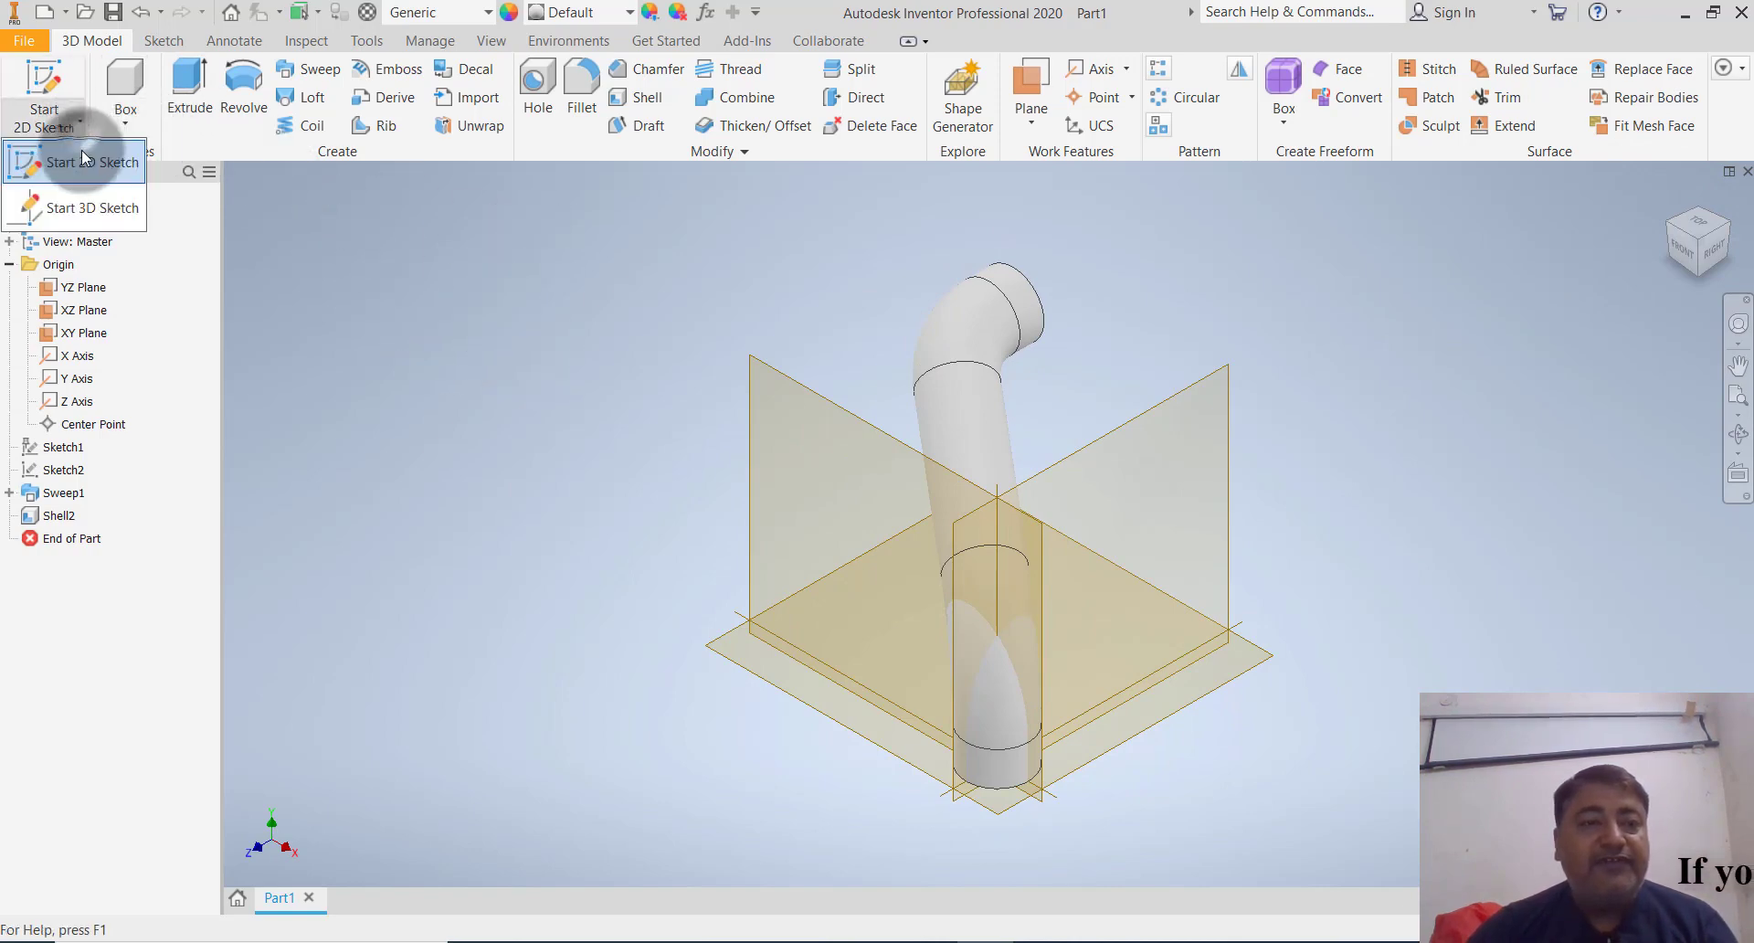
left_click(80, 151)
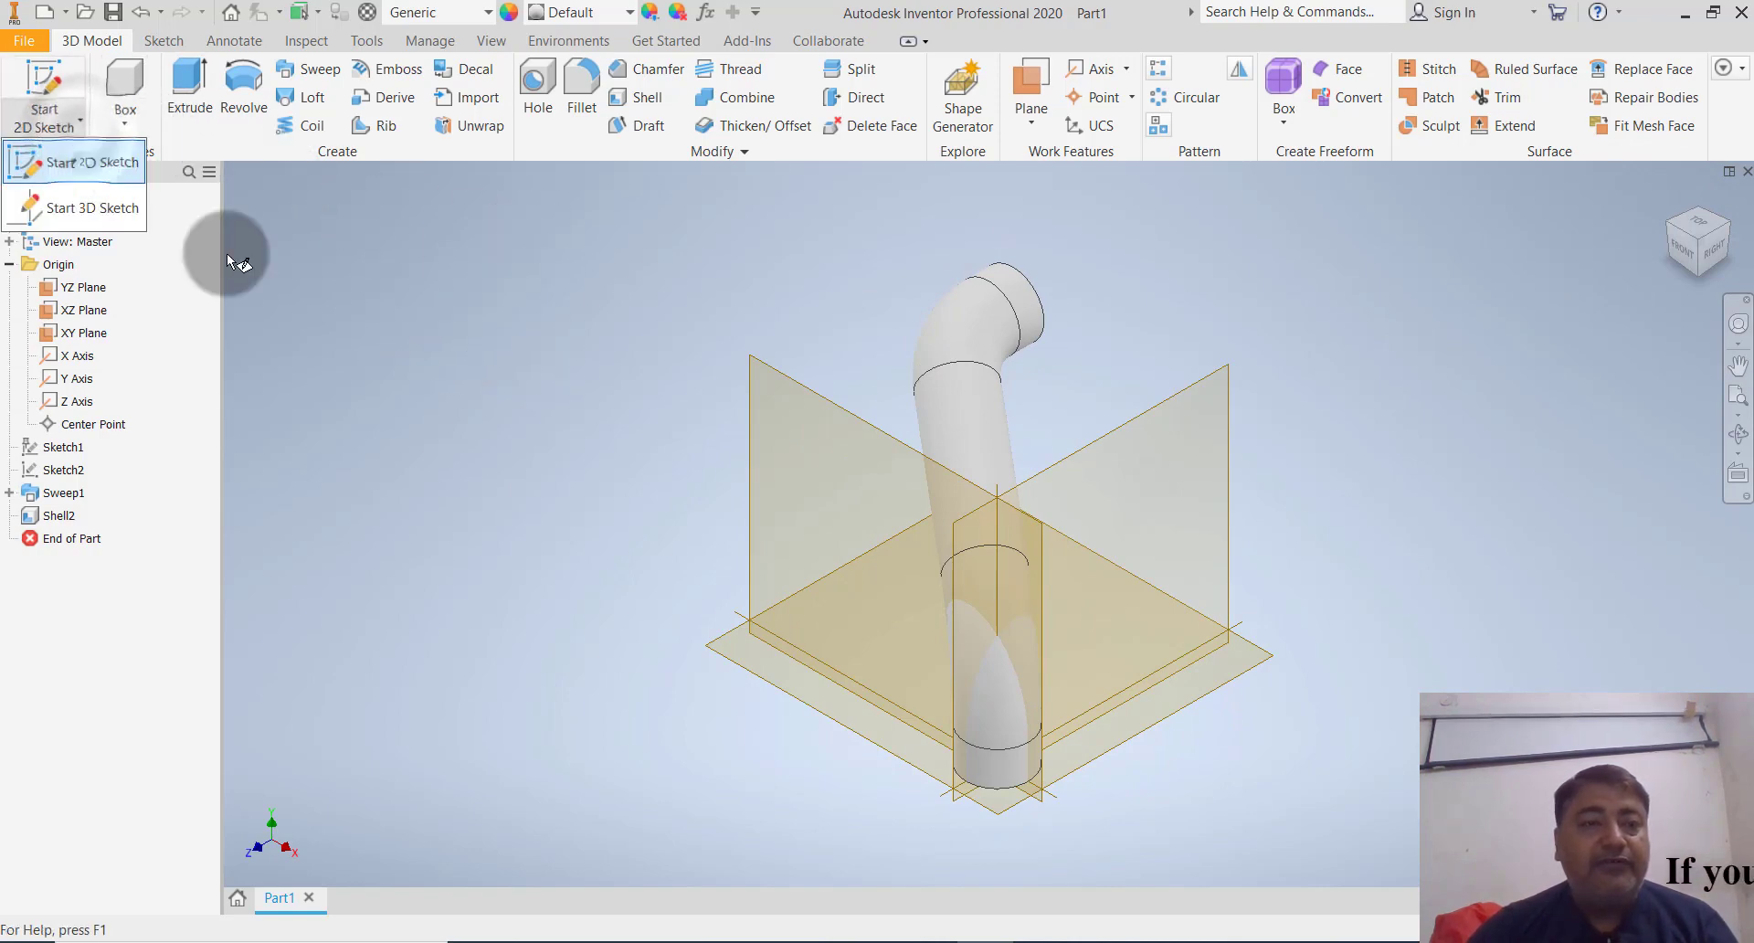
left_click(1142, 735)
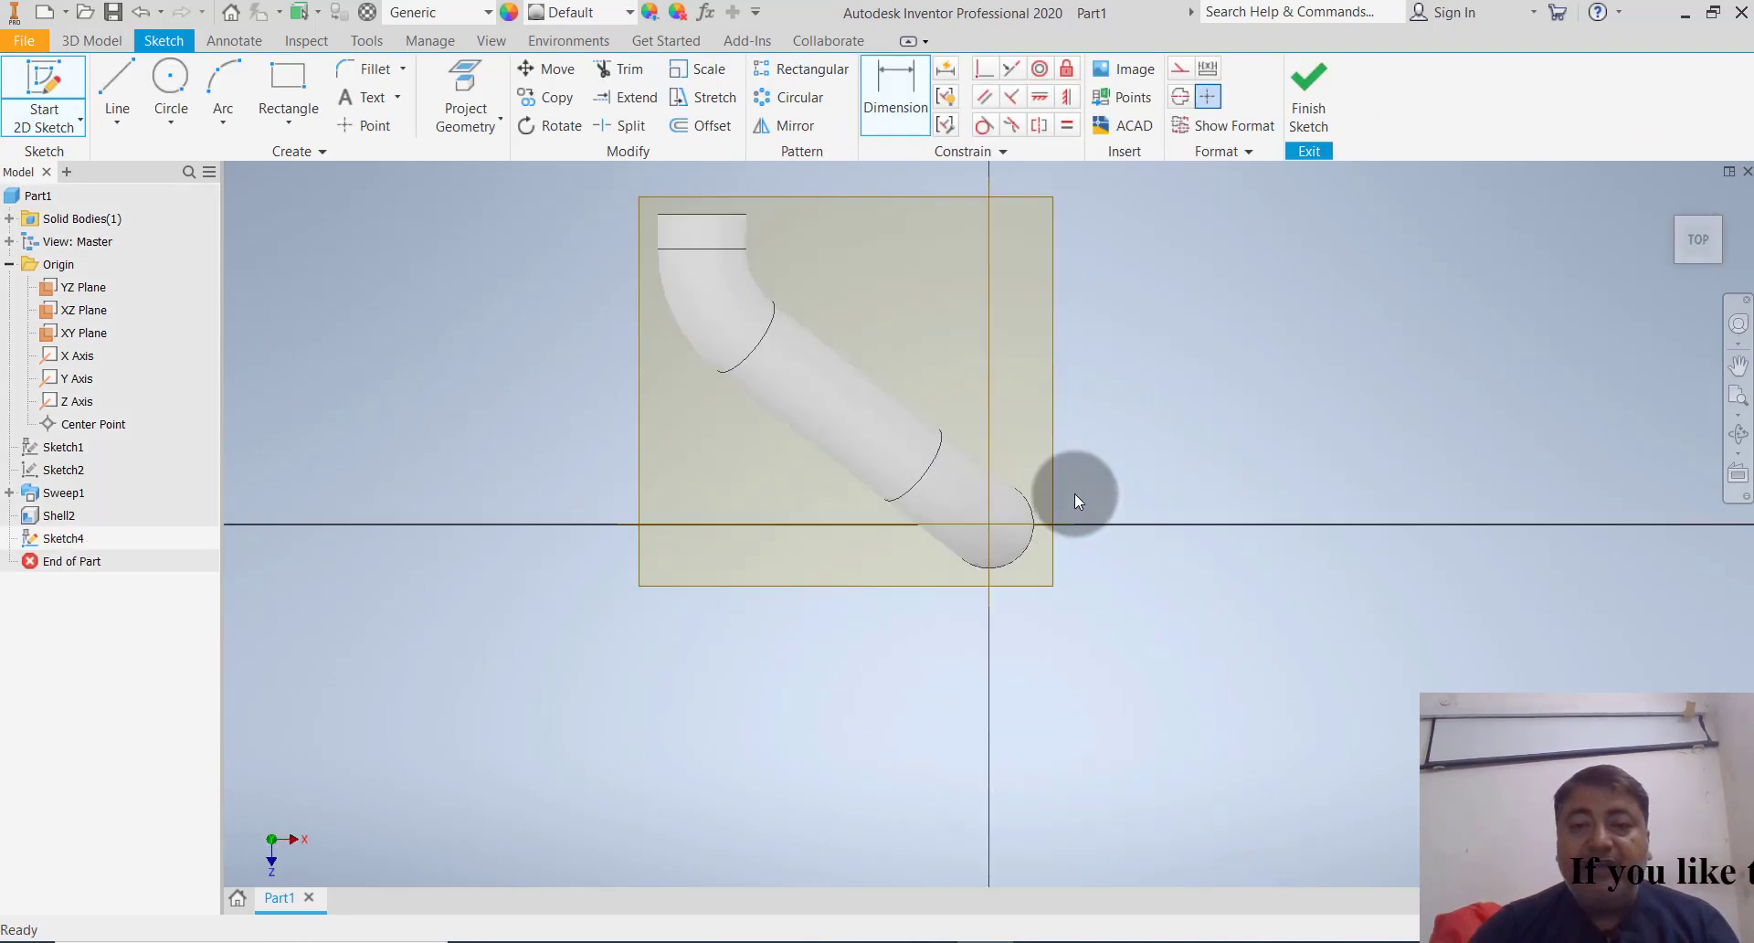
left_click(171, 122)
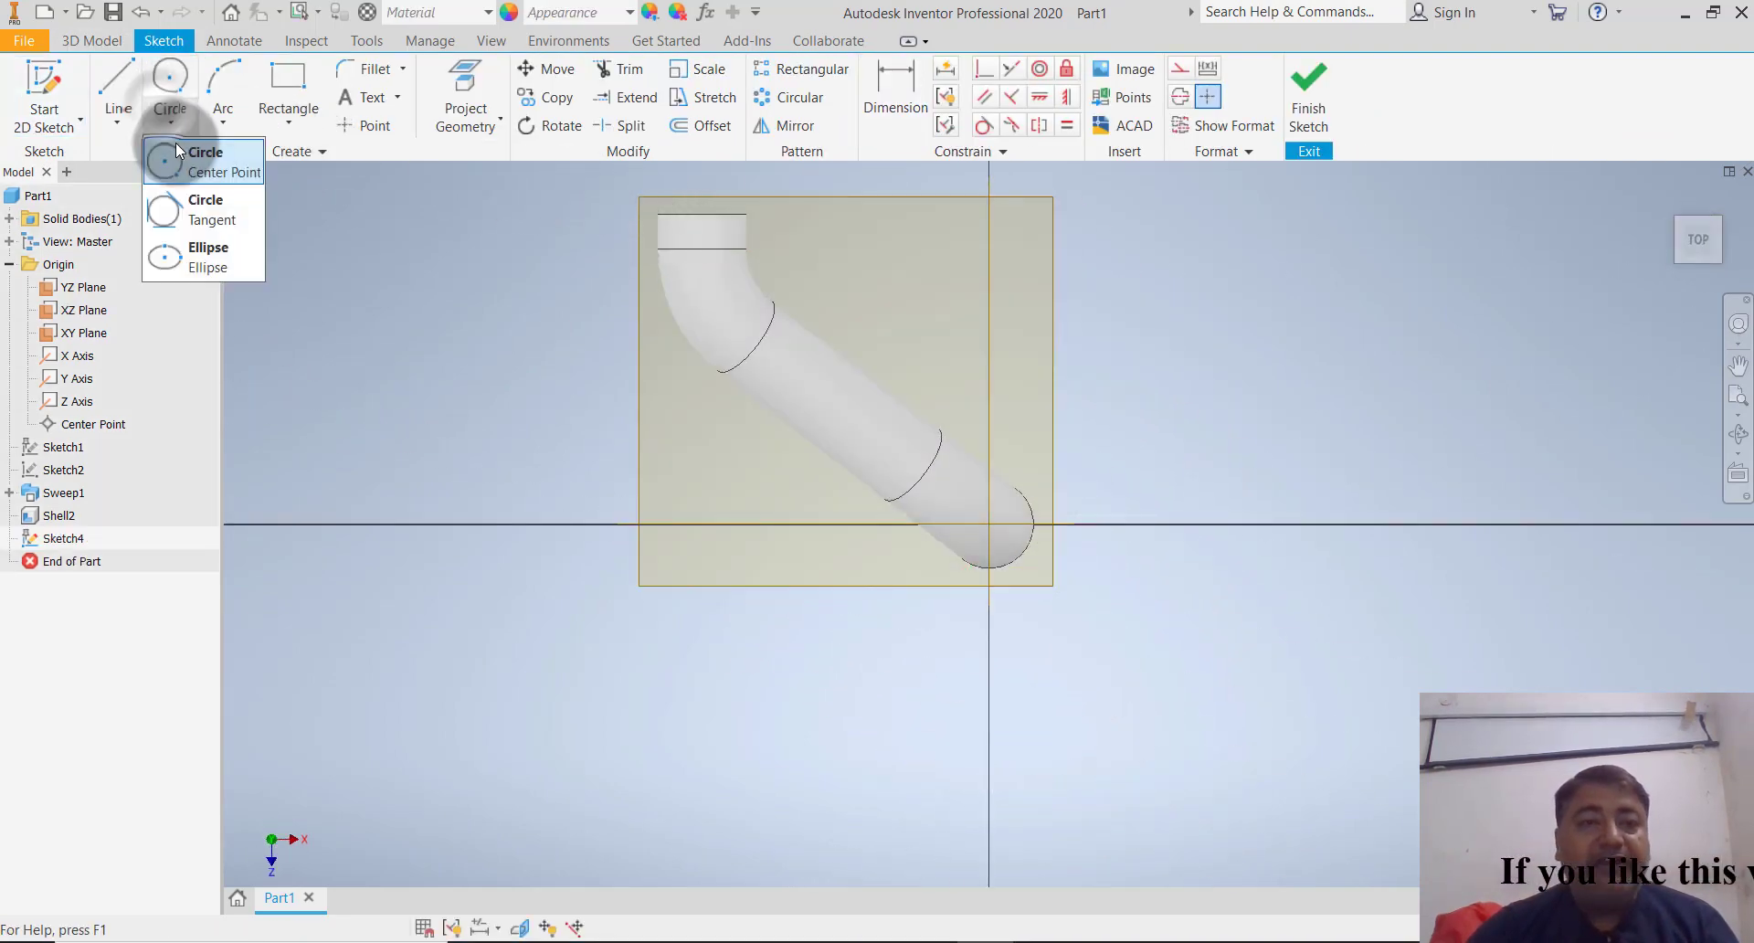
left_click(175, 144)
scroll(1068, 520, "up", 3)
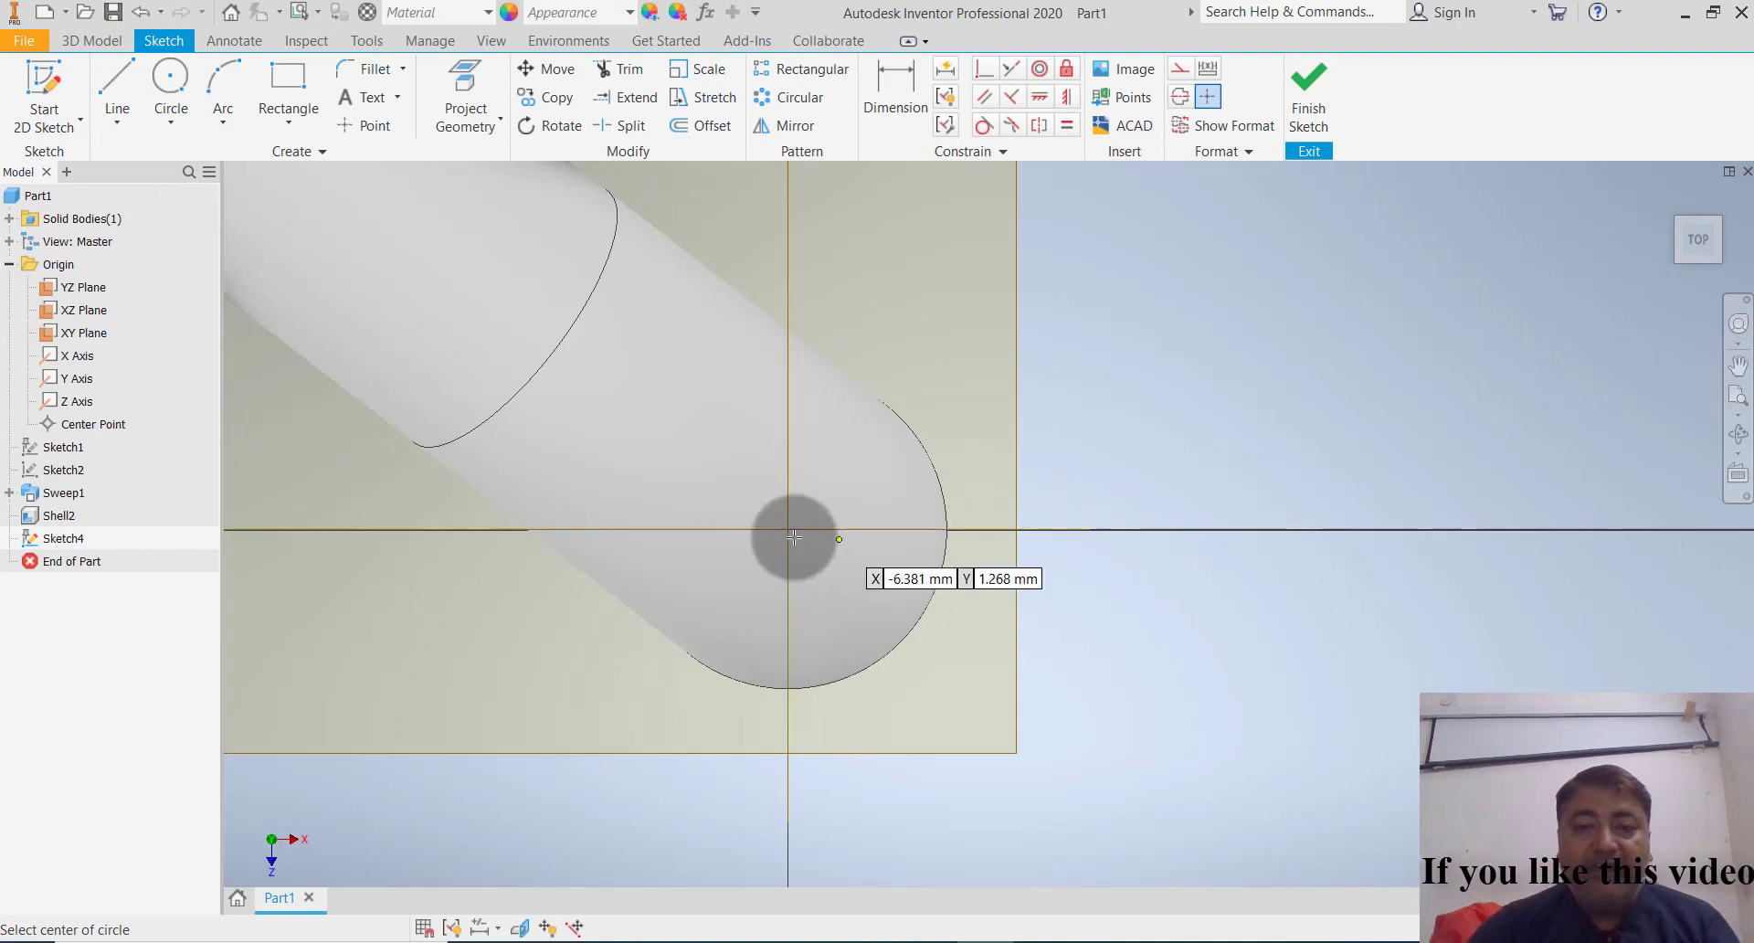
left_click(786, 529)
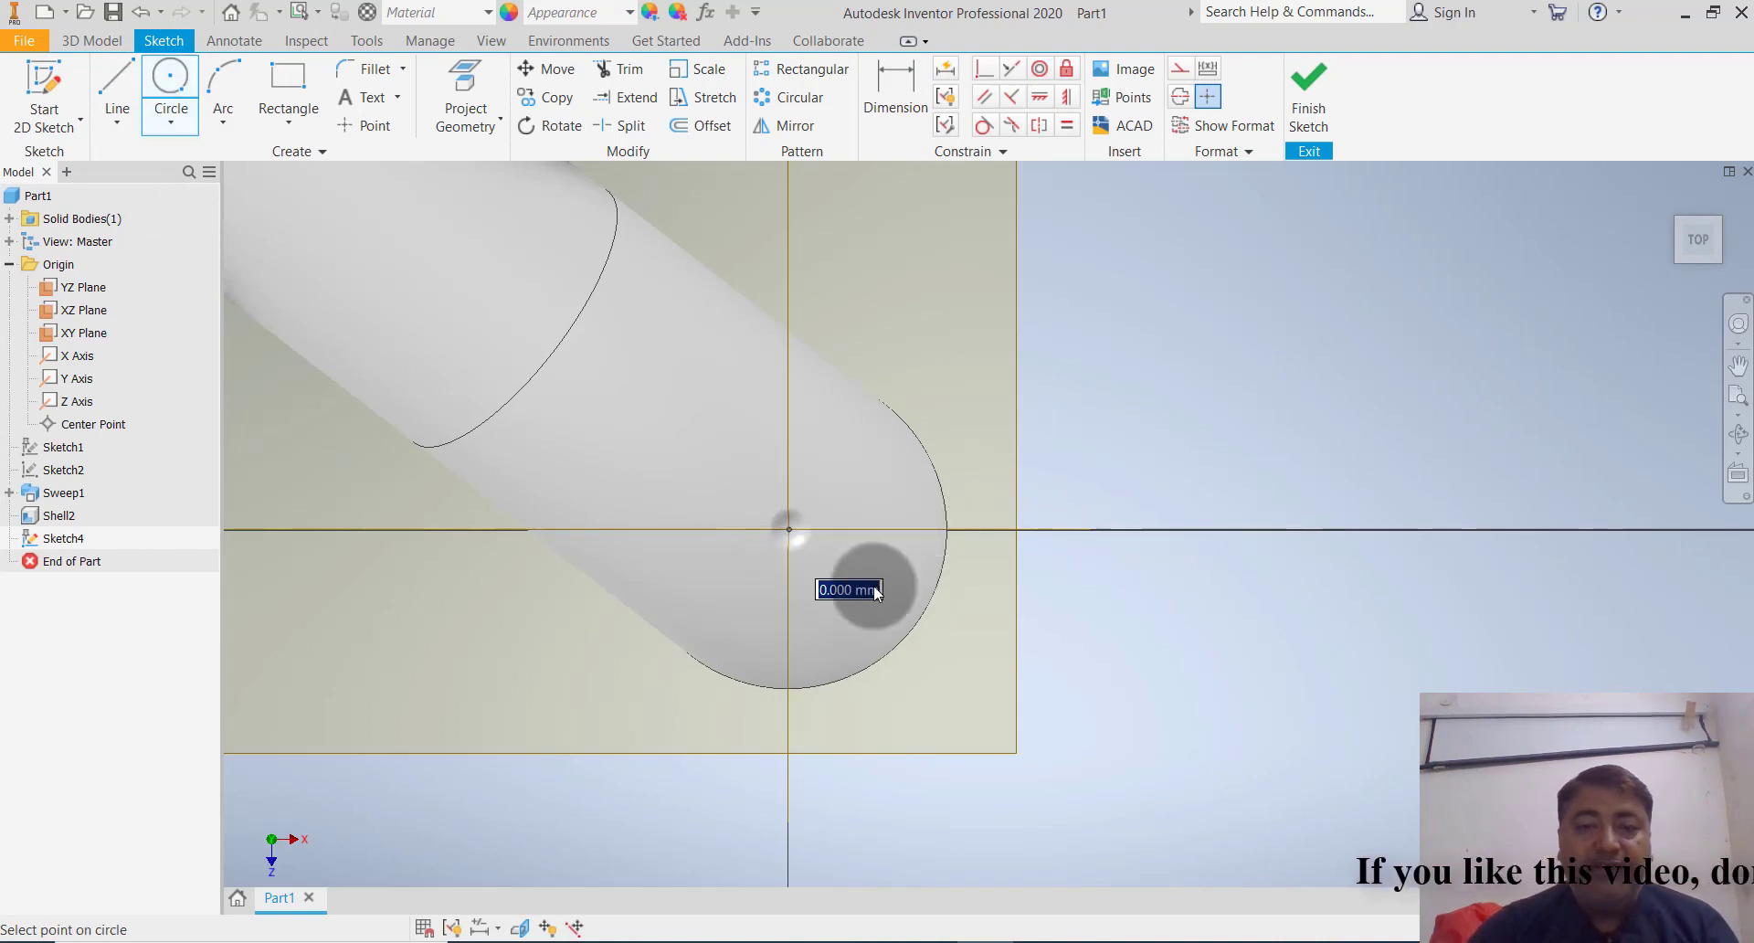
left_click(988, 635)
scroll(1231, 804, "down", 3)
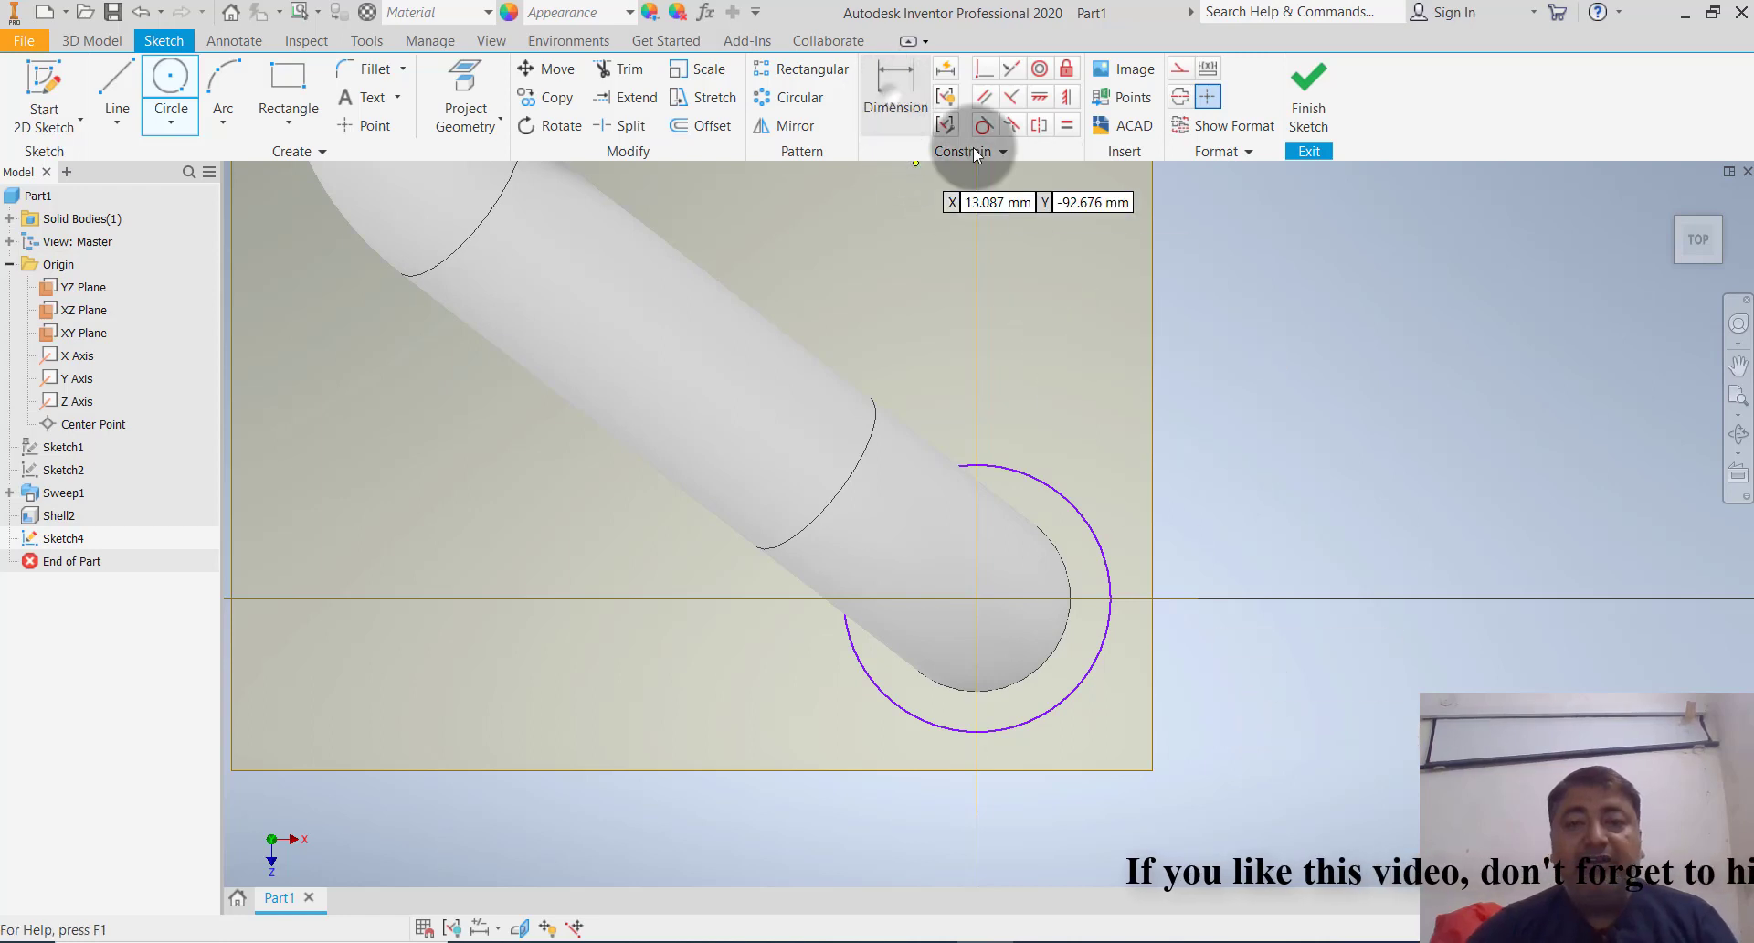
Set the diameter of the circle around the pipe's lower end to 56 mm
left_click(895, 91)
left_click(1088, 673)
left_click(1208, 666)
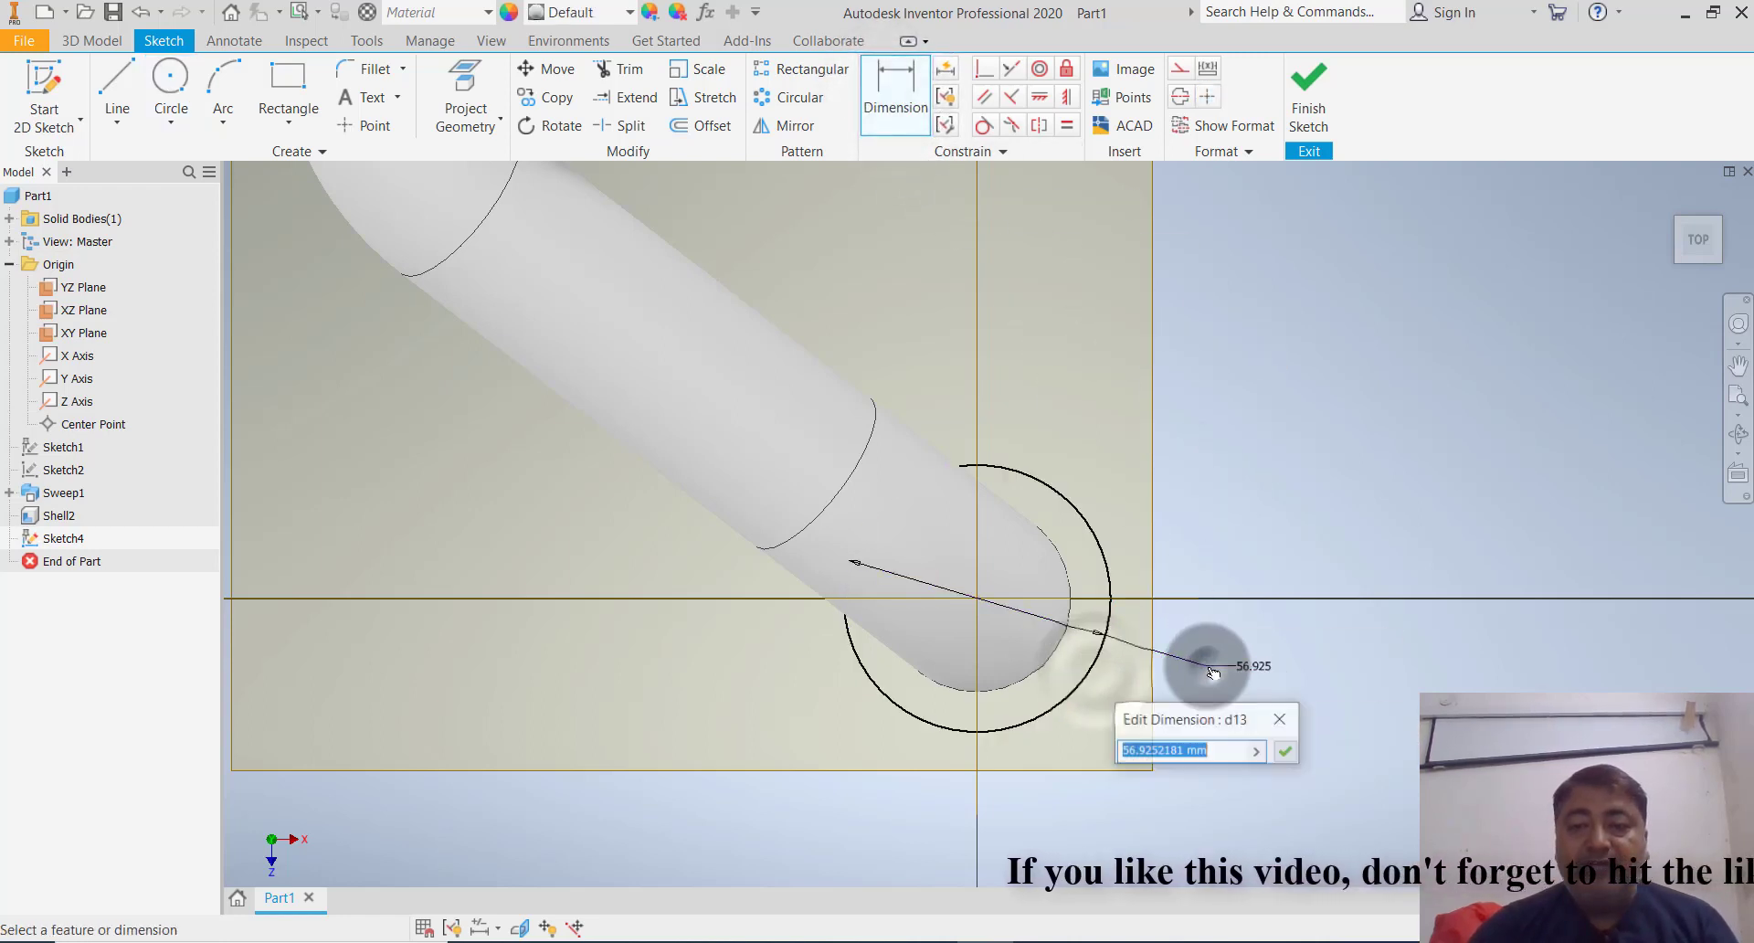
type("56")
key("Return")
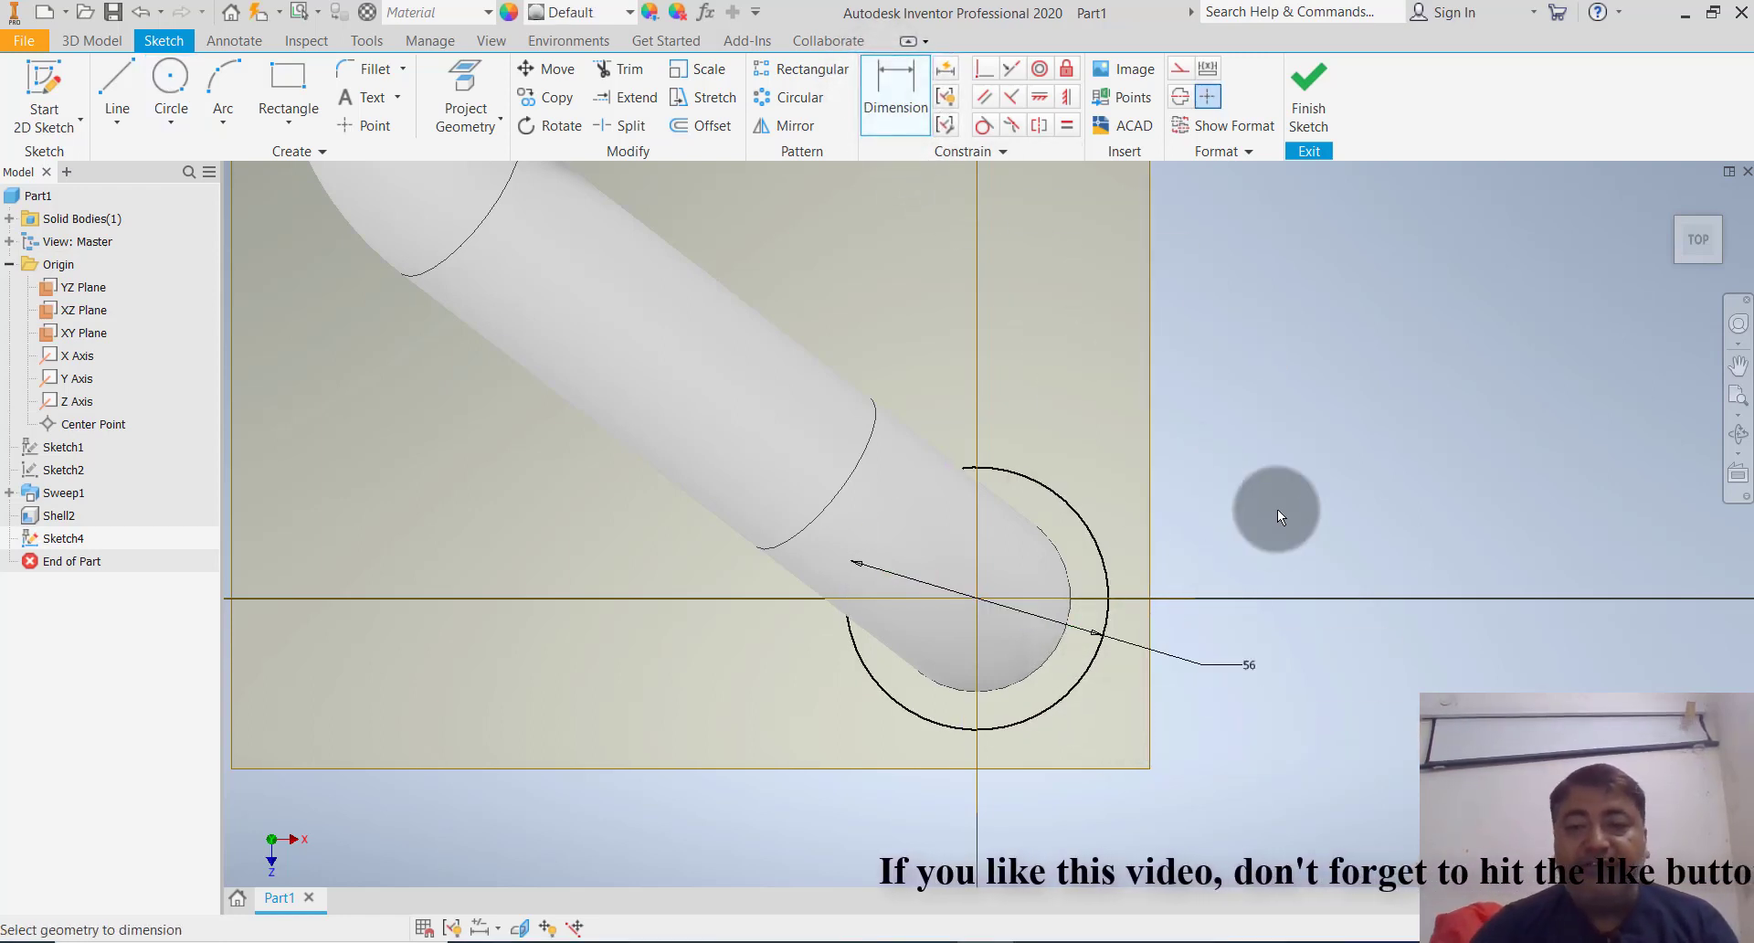
Draw two small circles centred on the horizontal axis, one about 18 mm on the left of the flange circle and one about 22 mm on its right
left_click(170, 92)
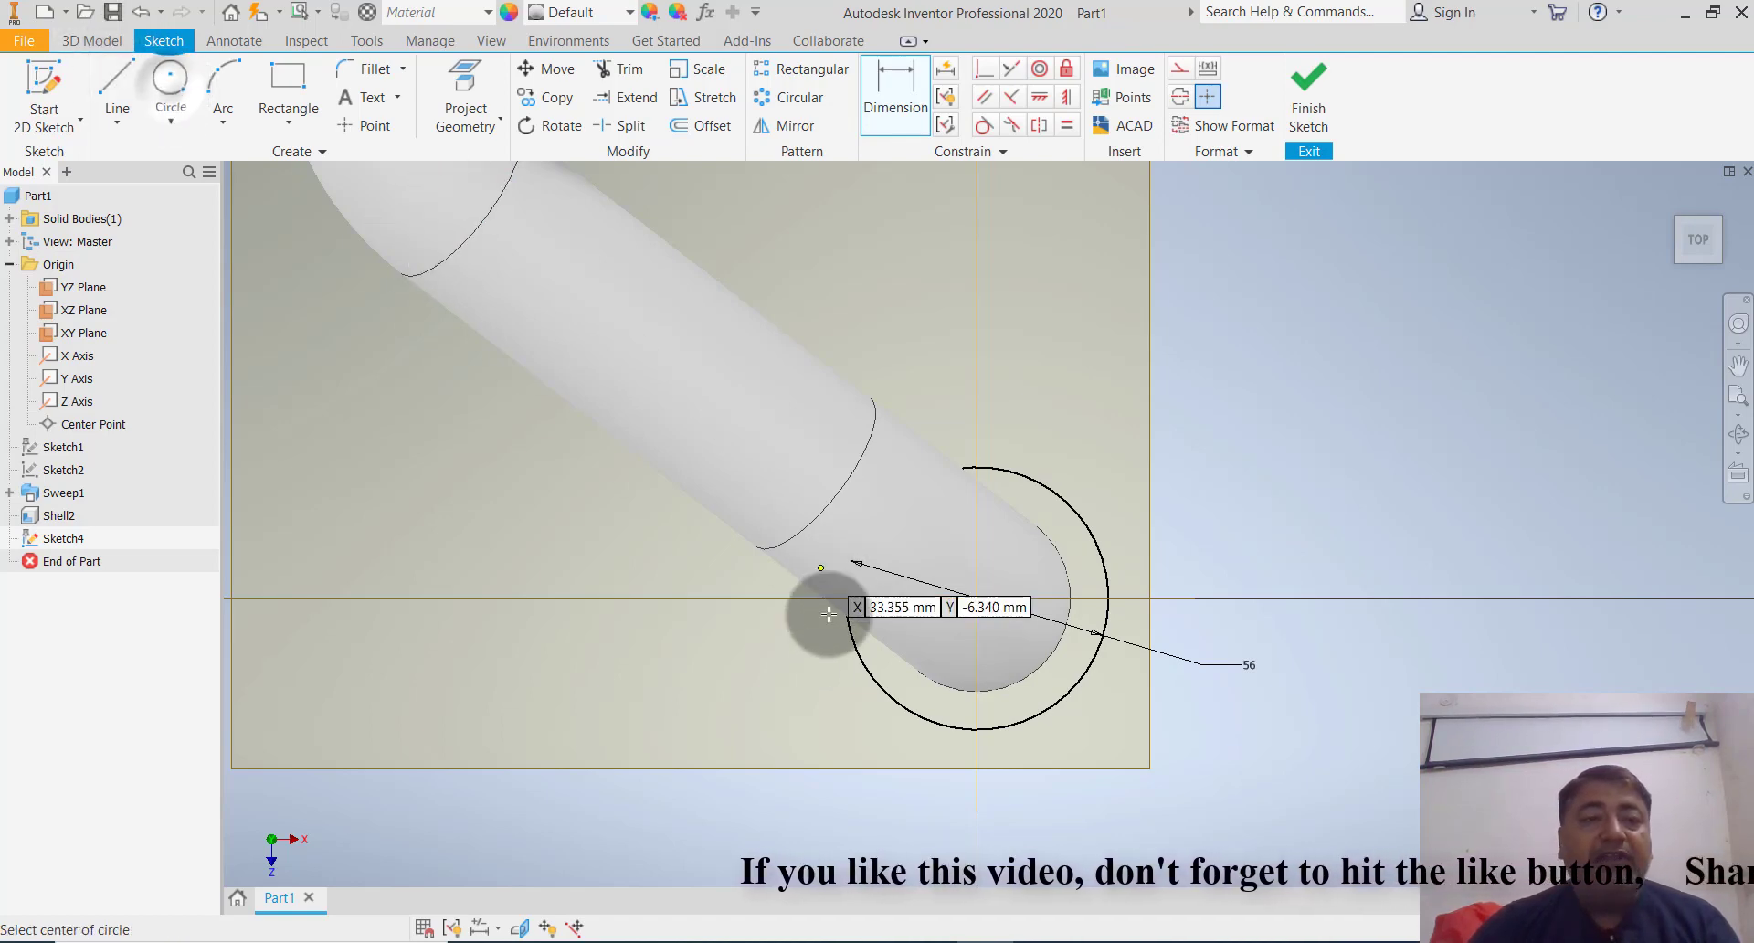
left_click(720, 600)
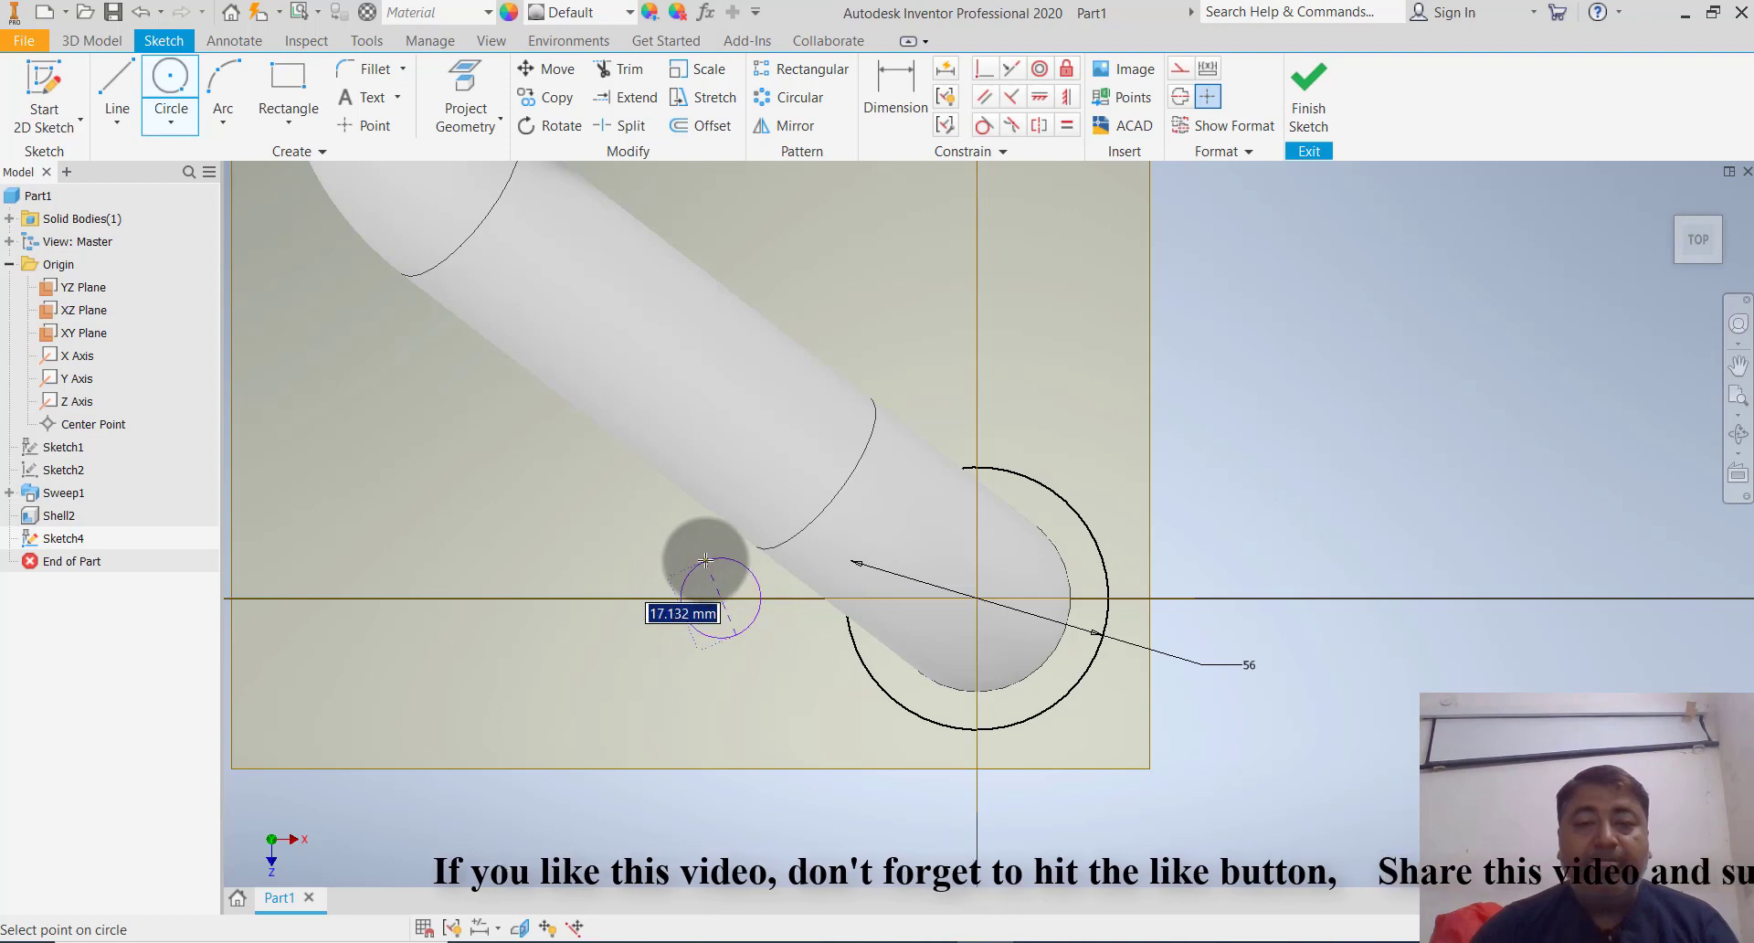
left_click(697, 560)
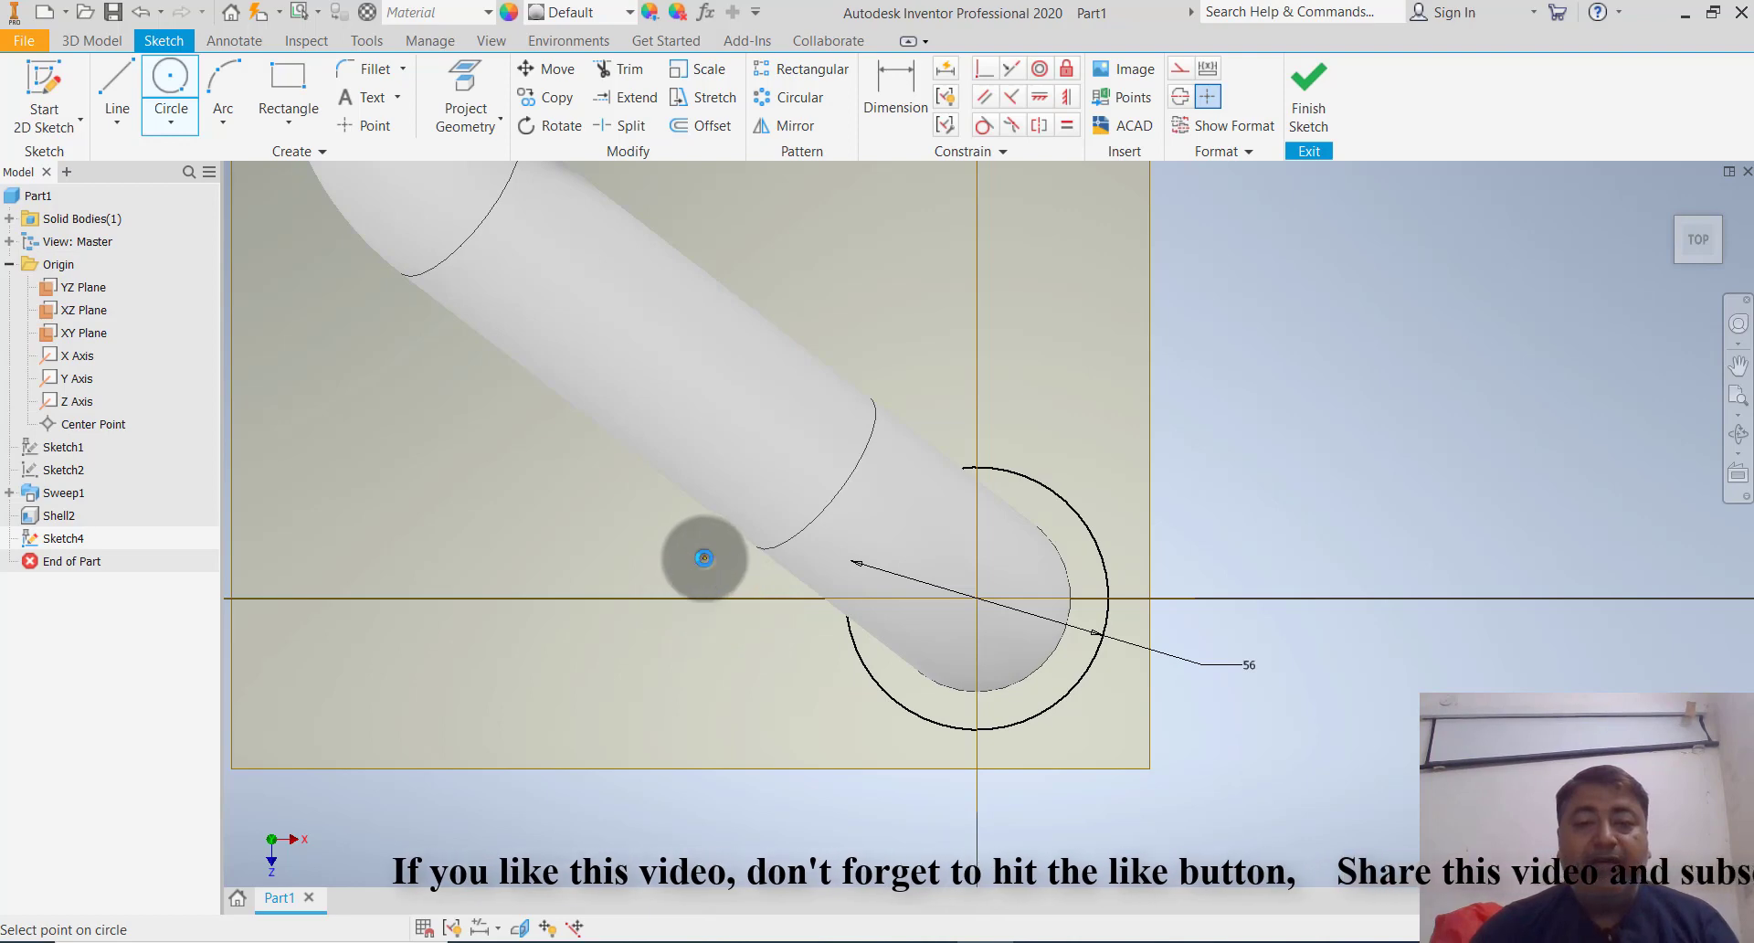
left_click(1196, 599)
left_click(1215, 549)
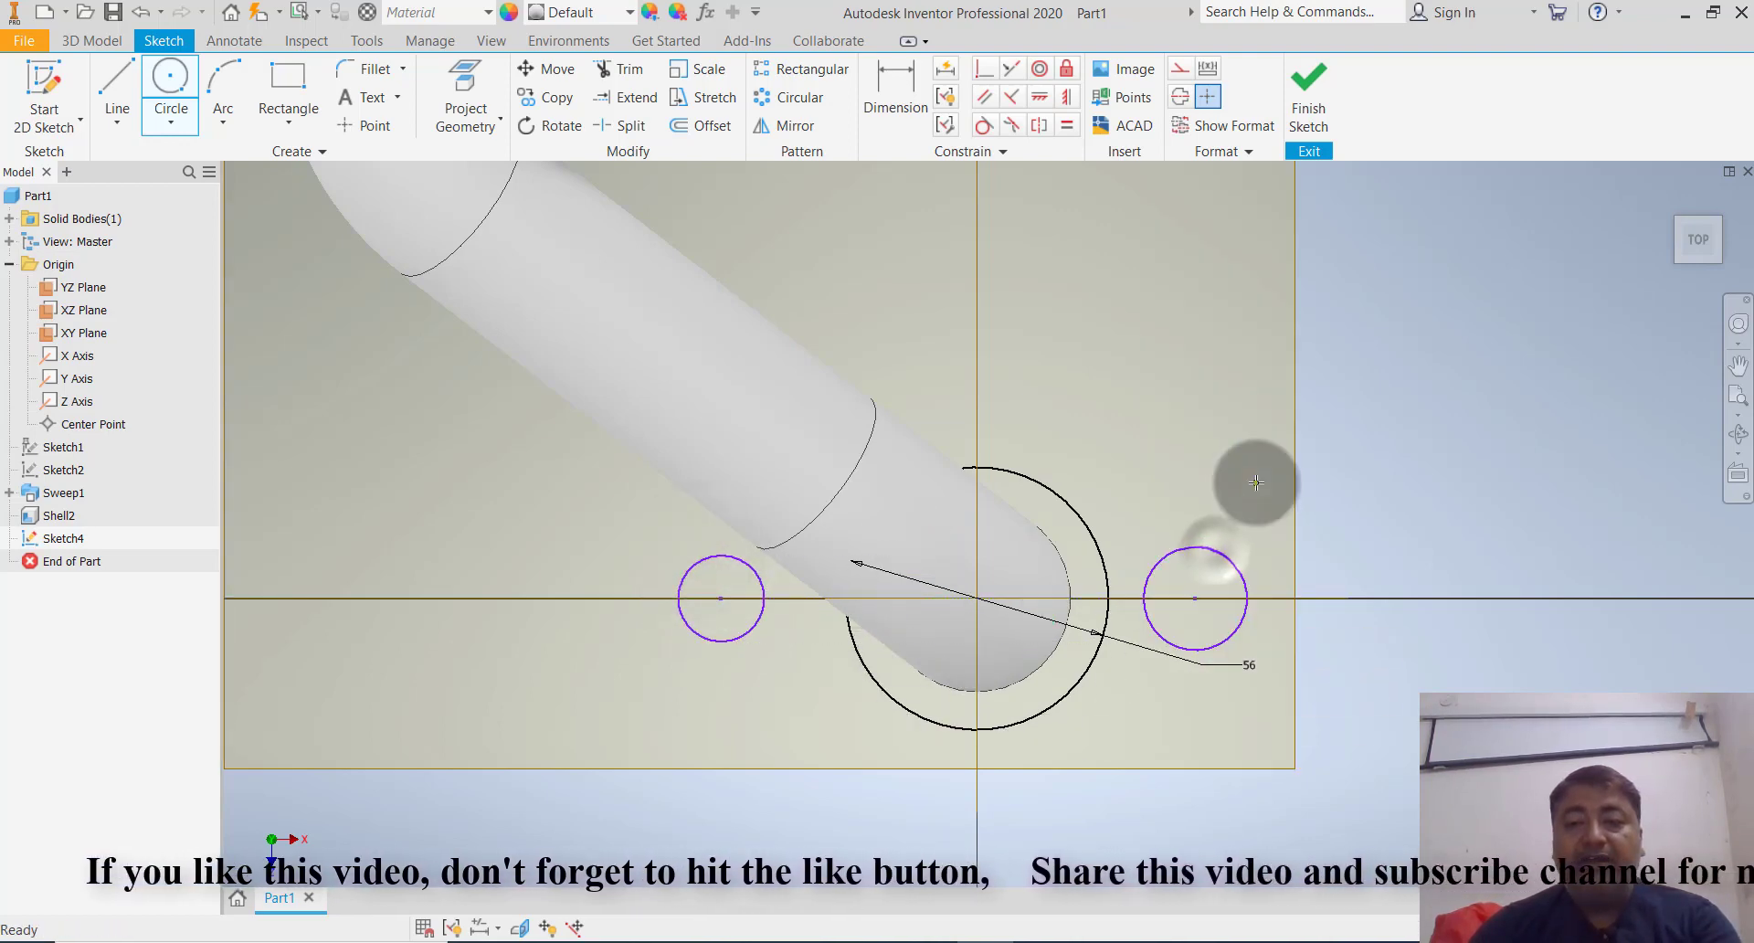
key("Escape")
Set the diameter of both small side circles to 30 mm
key("d")
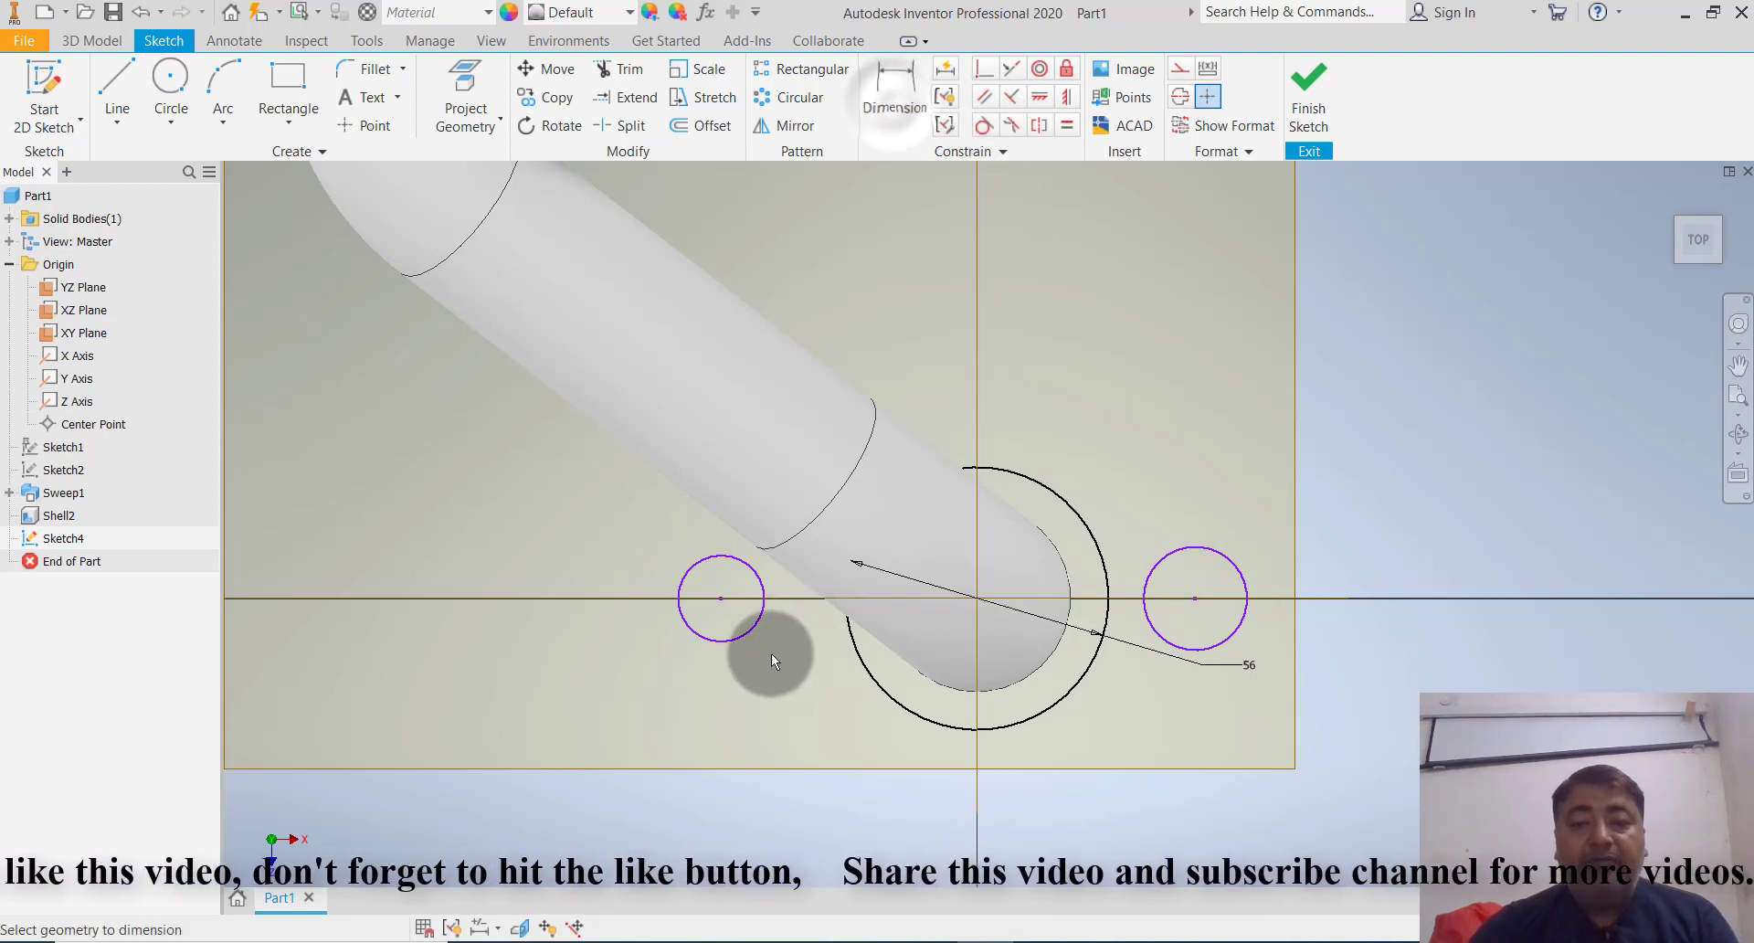
left_click(740, 640)
left_click(705, 710)
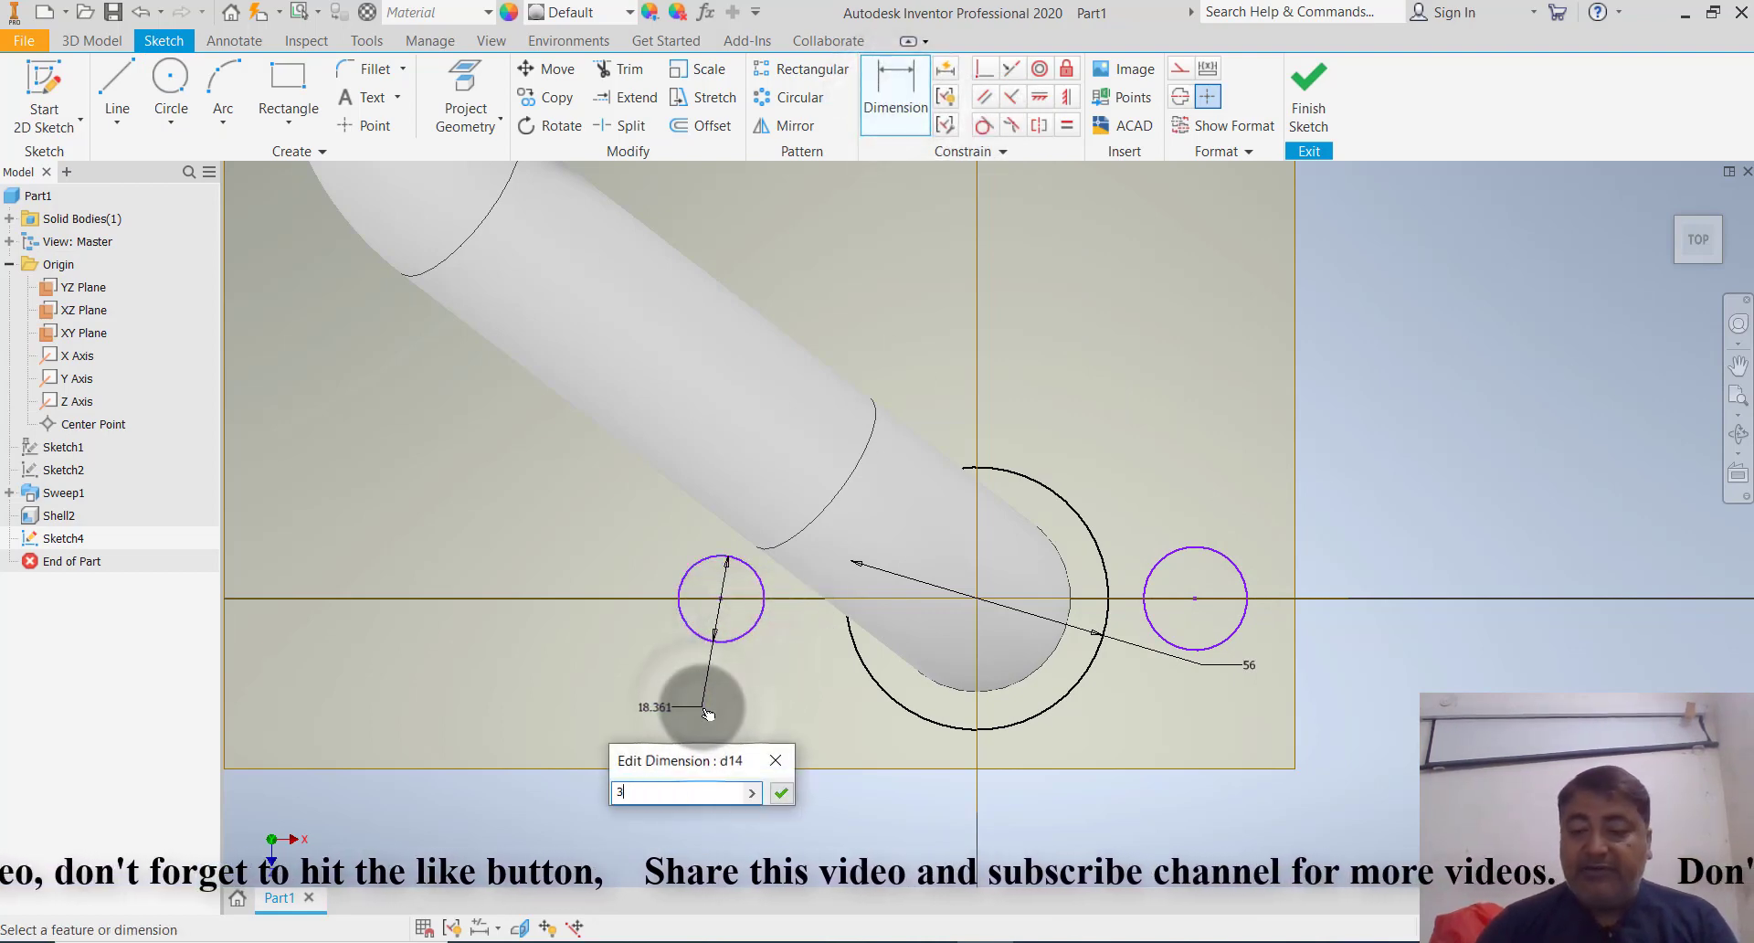
type("30")
key("Return")
left_click(1242, 642)
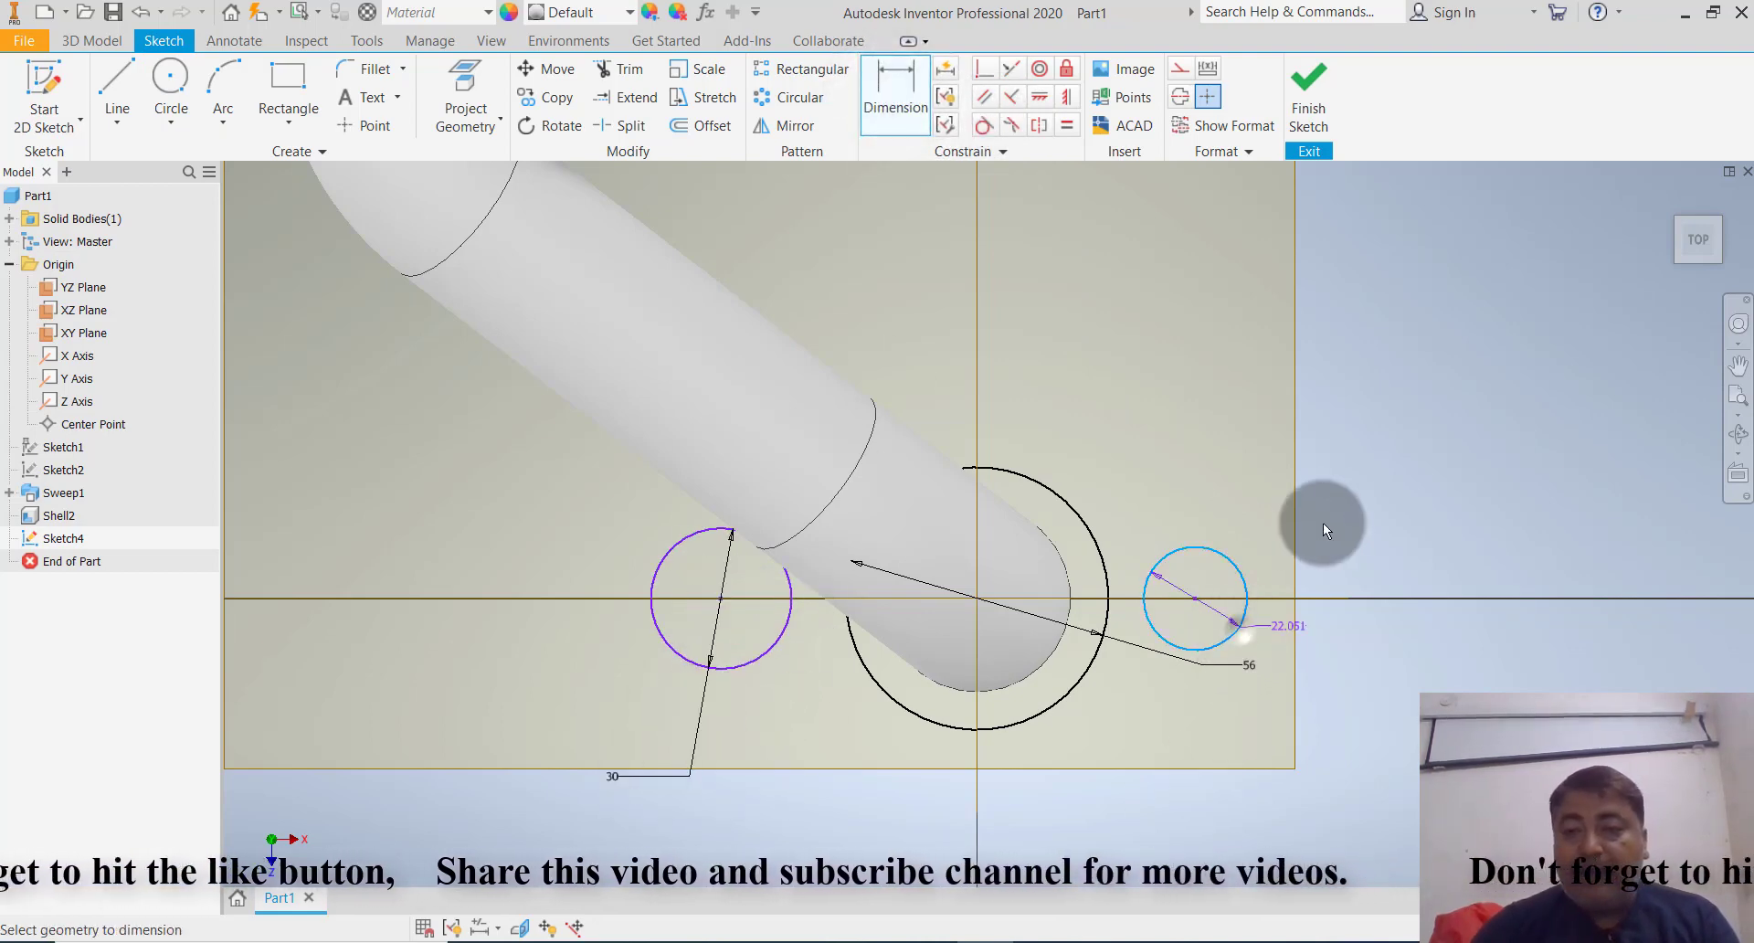
left_click(1370, 502)
type("3")
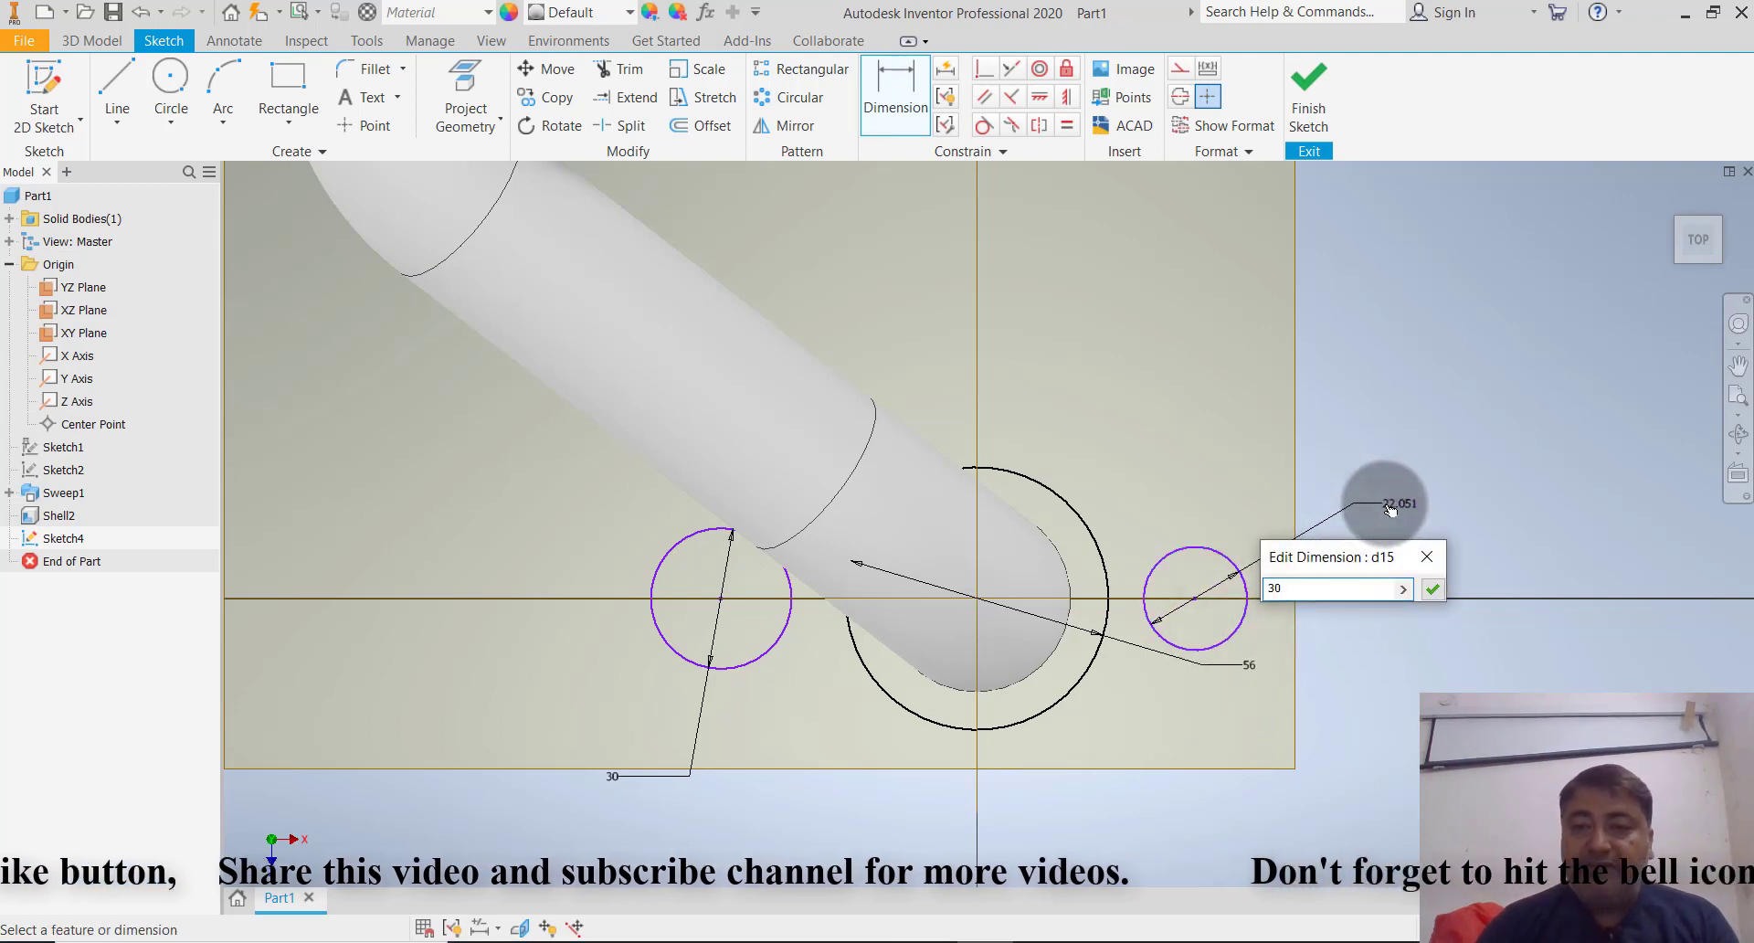
type("0")
key("Return")
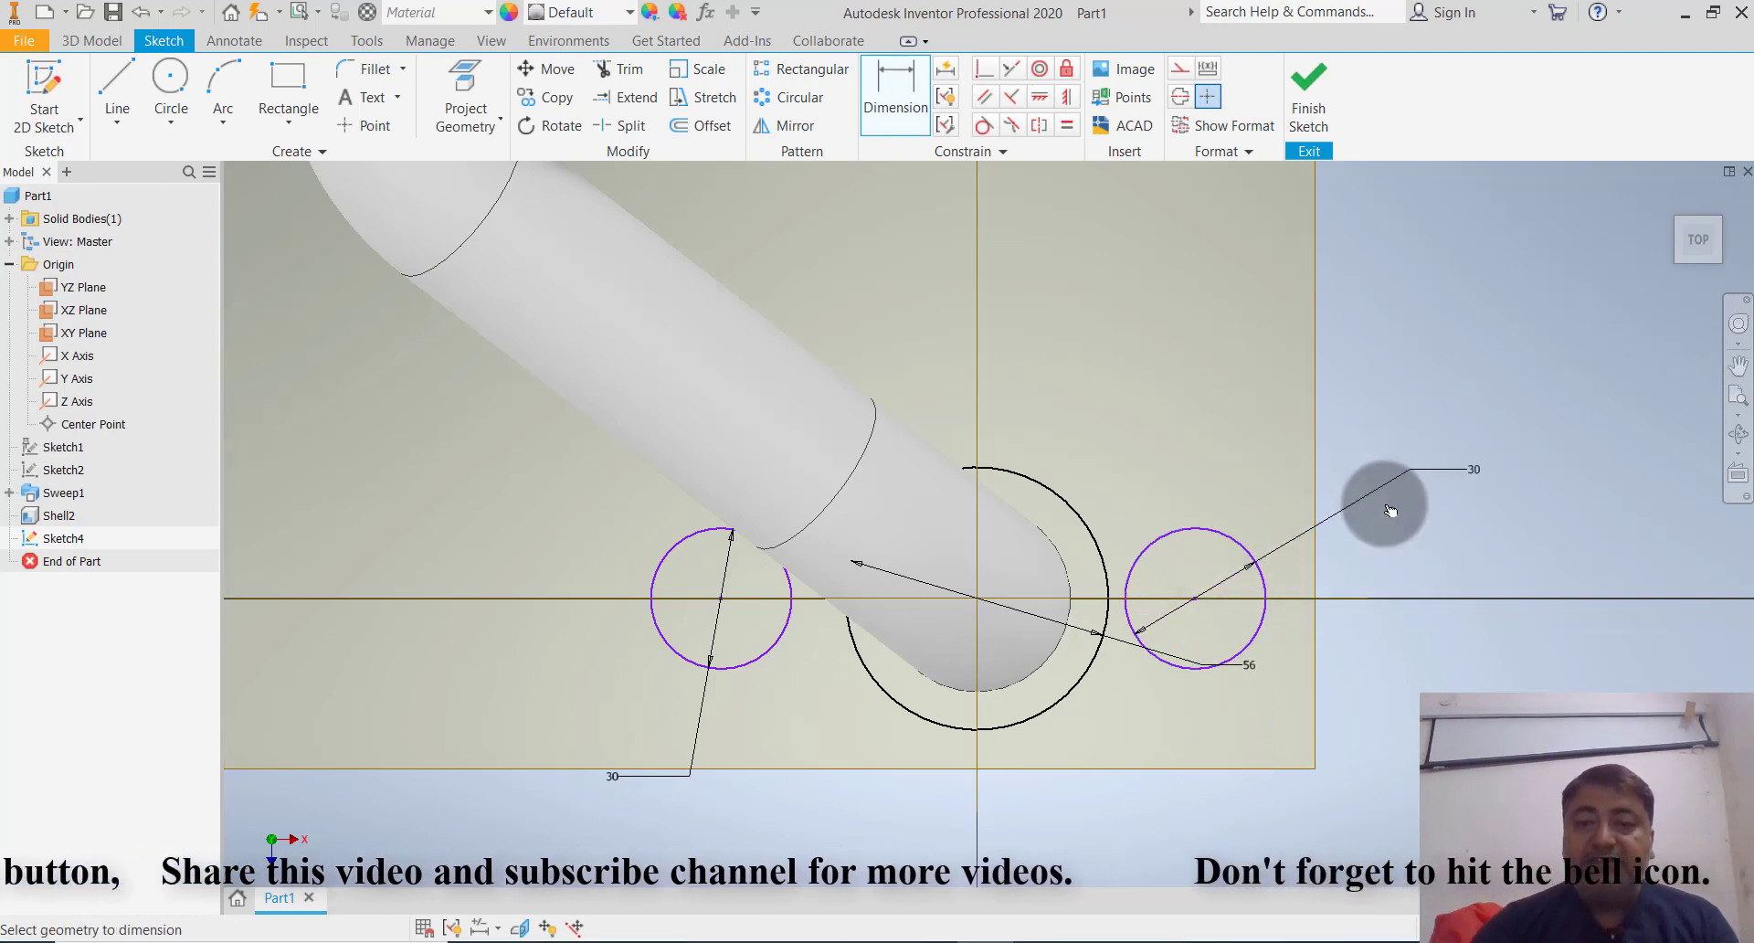
Dimension the centres of both 30 mm circles 31 mm horizontally from the origin, one on each side
left_click(721, 599)
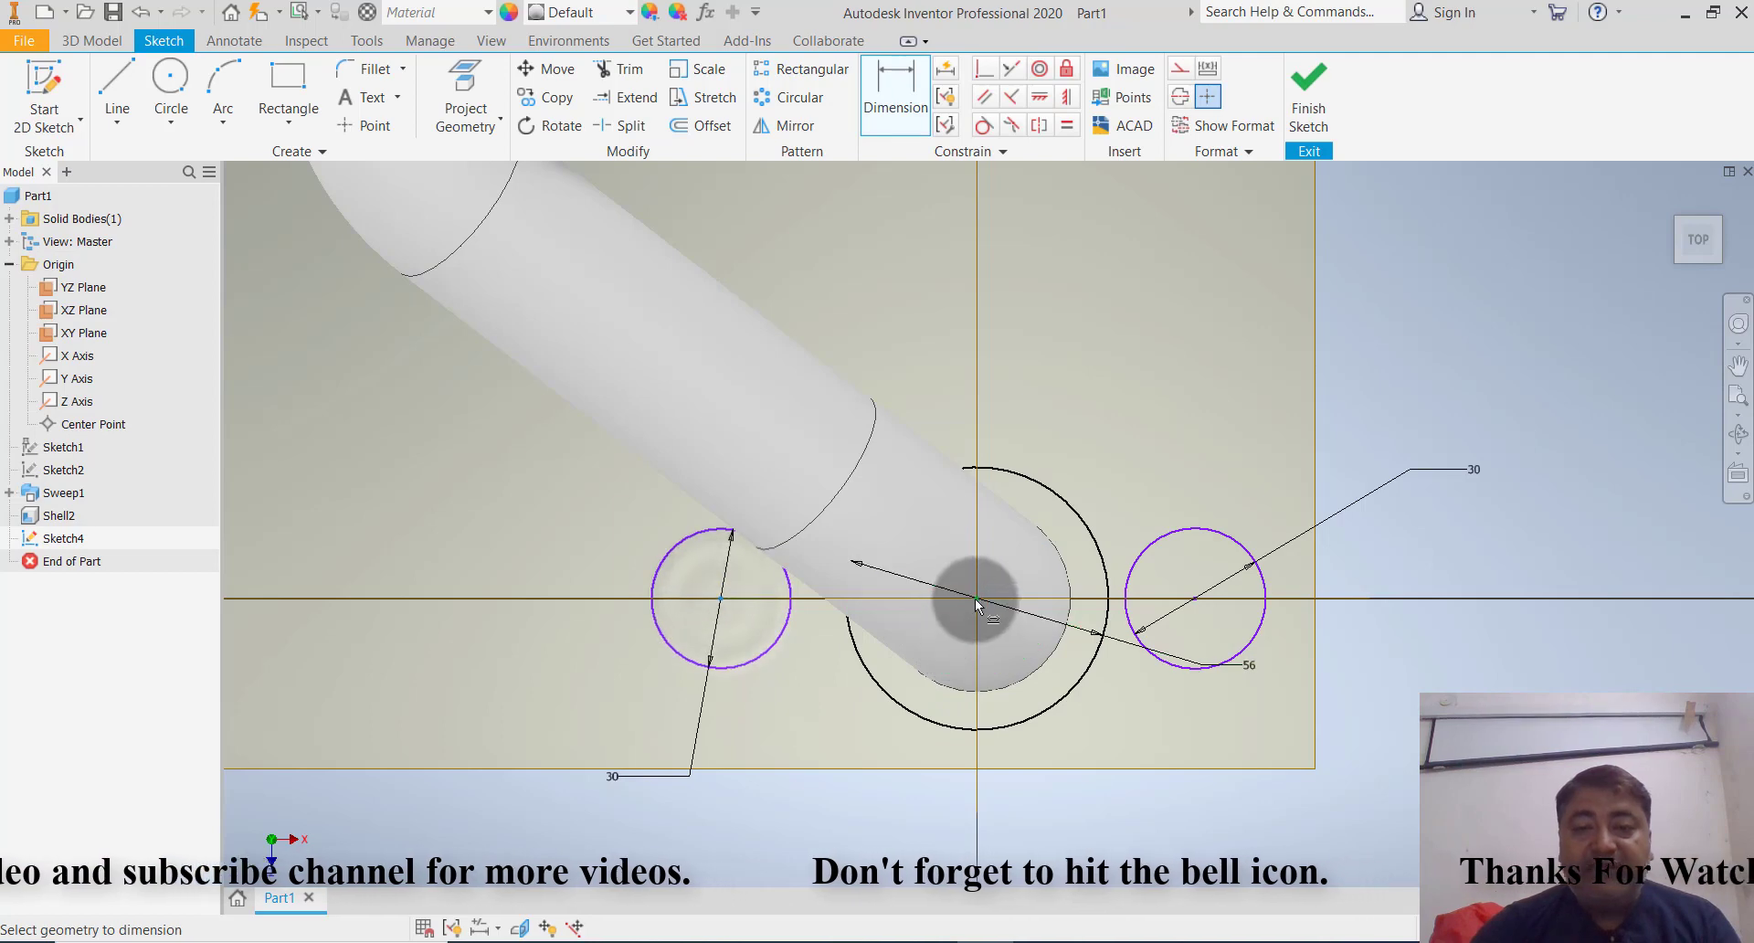
left_click(976, 598)
left_click(837, 788)
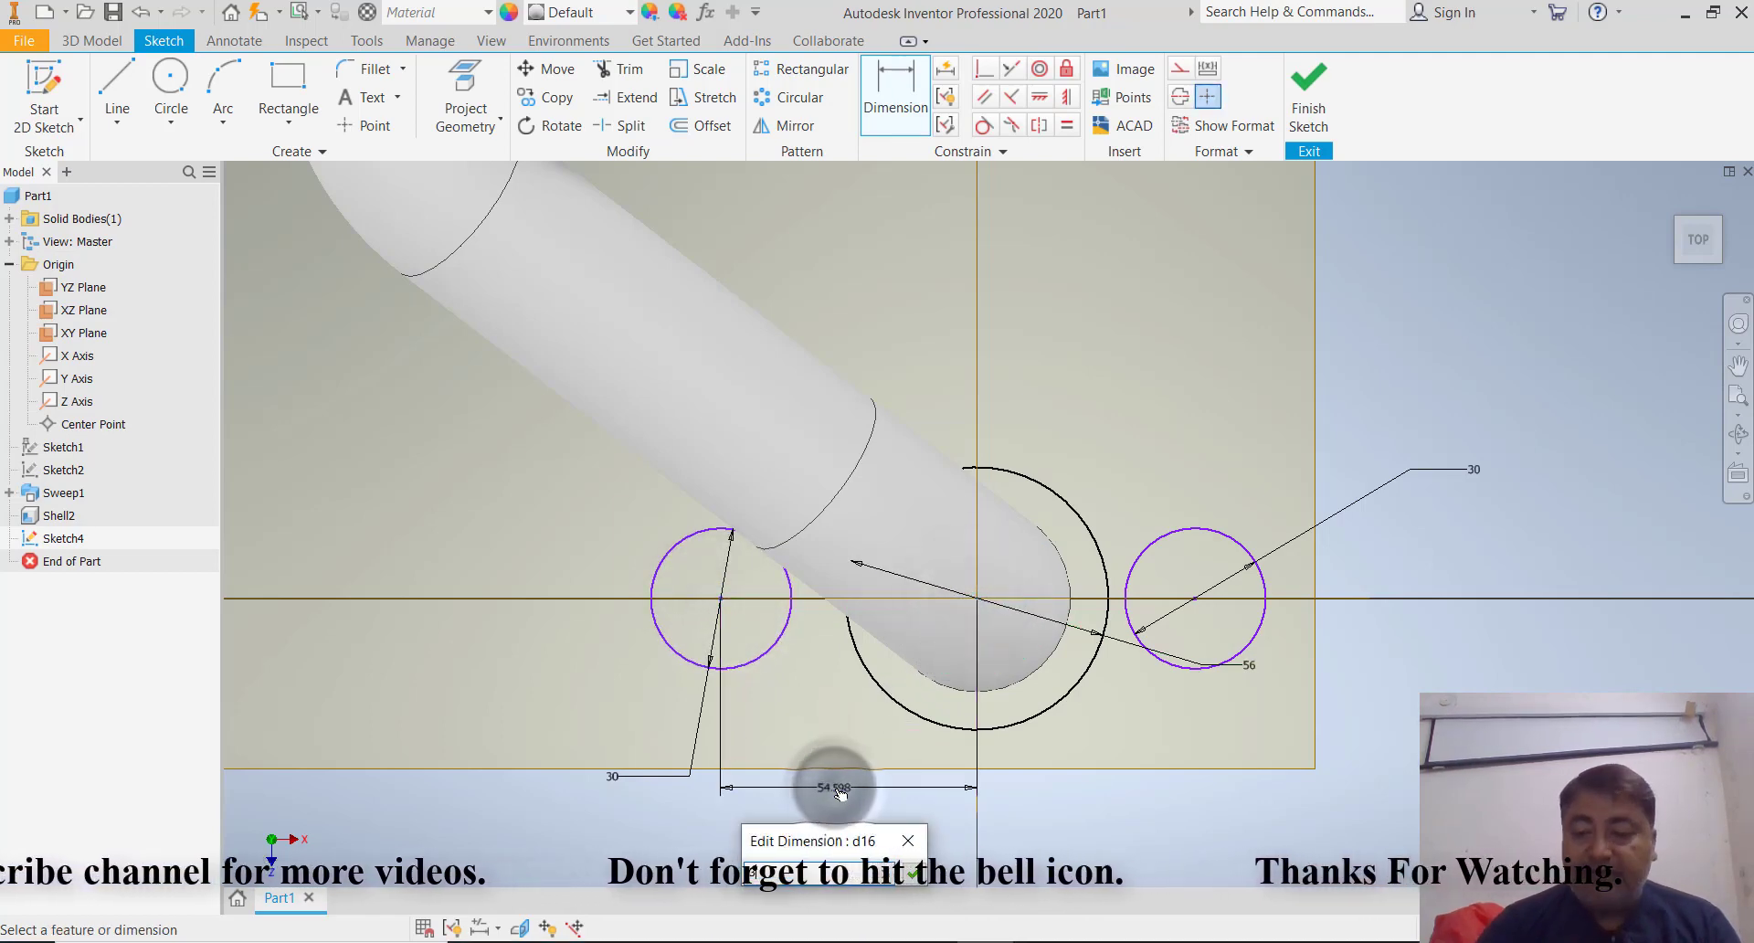
type("31")
key("Return")
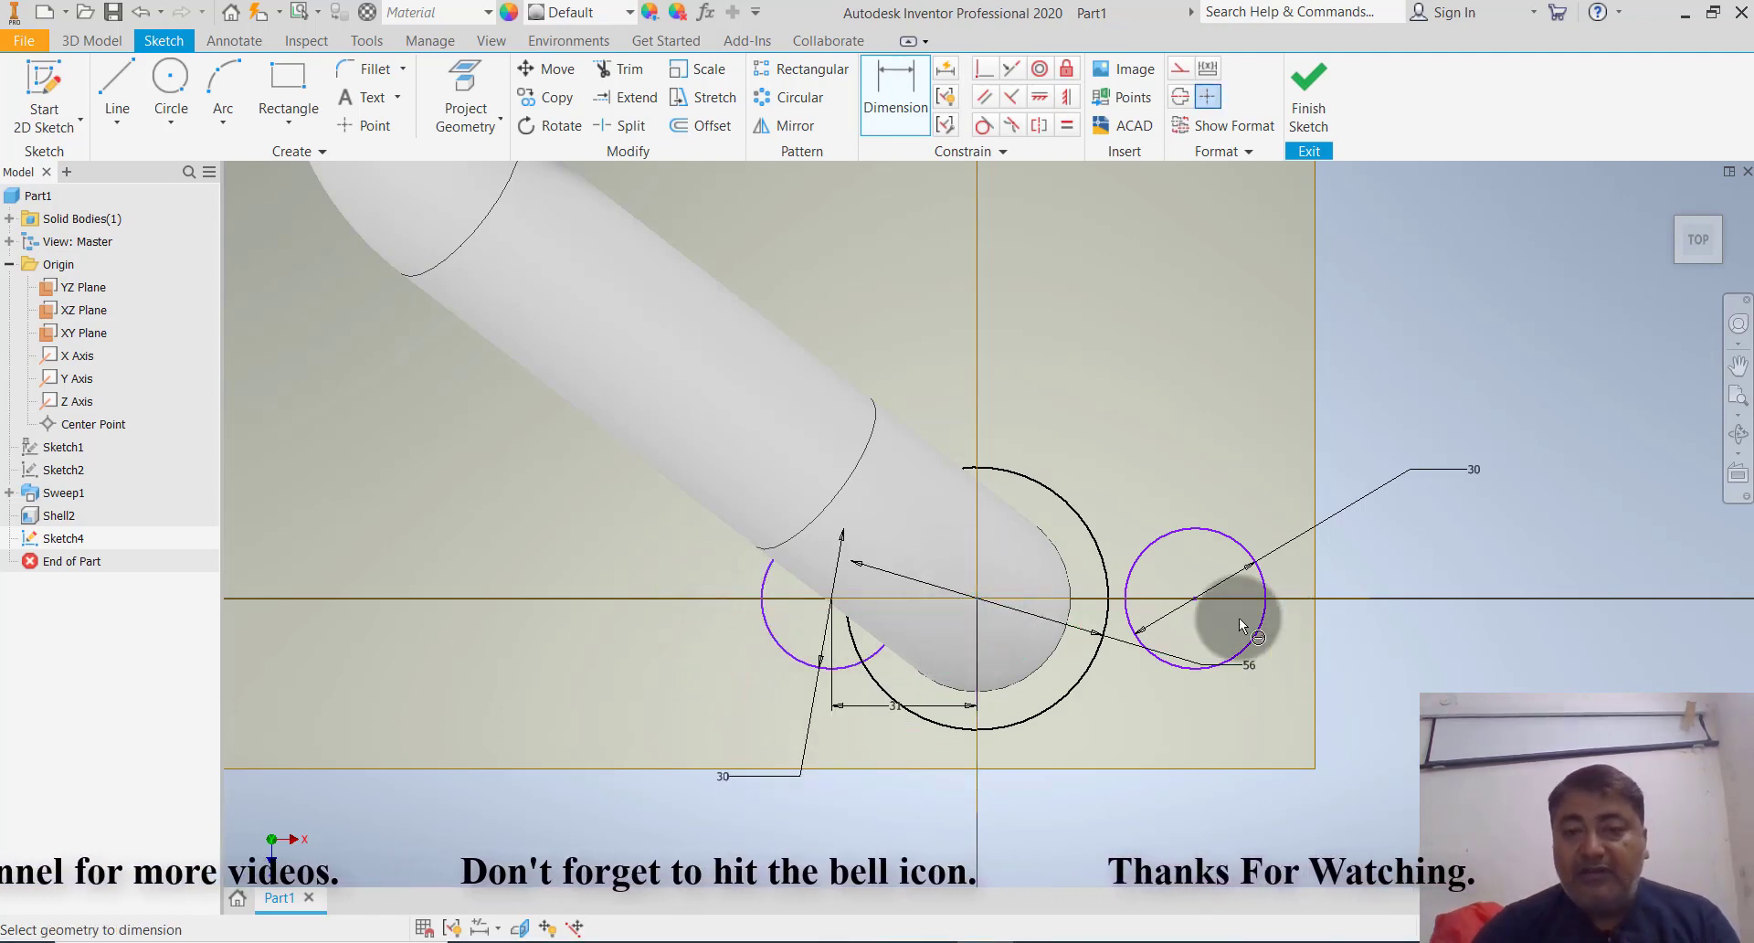
left_click(1195, 599)
left_click(976, 599)
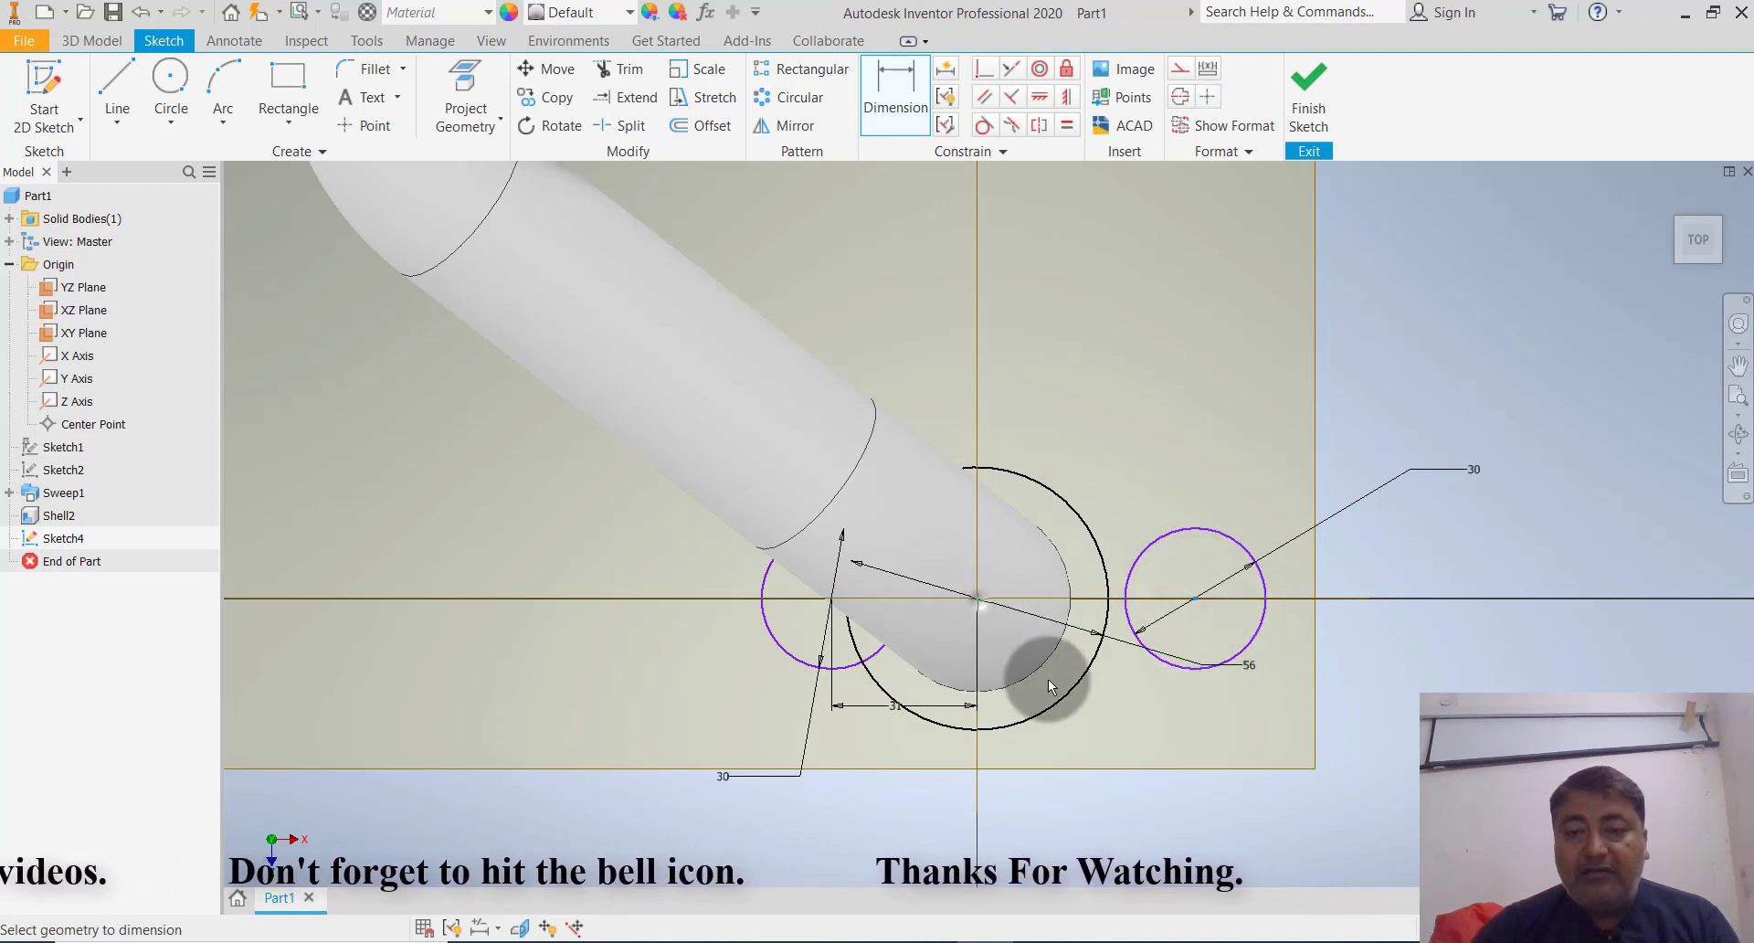
left_click(1120, 818)
type("31")
key("Return")
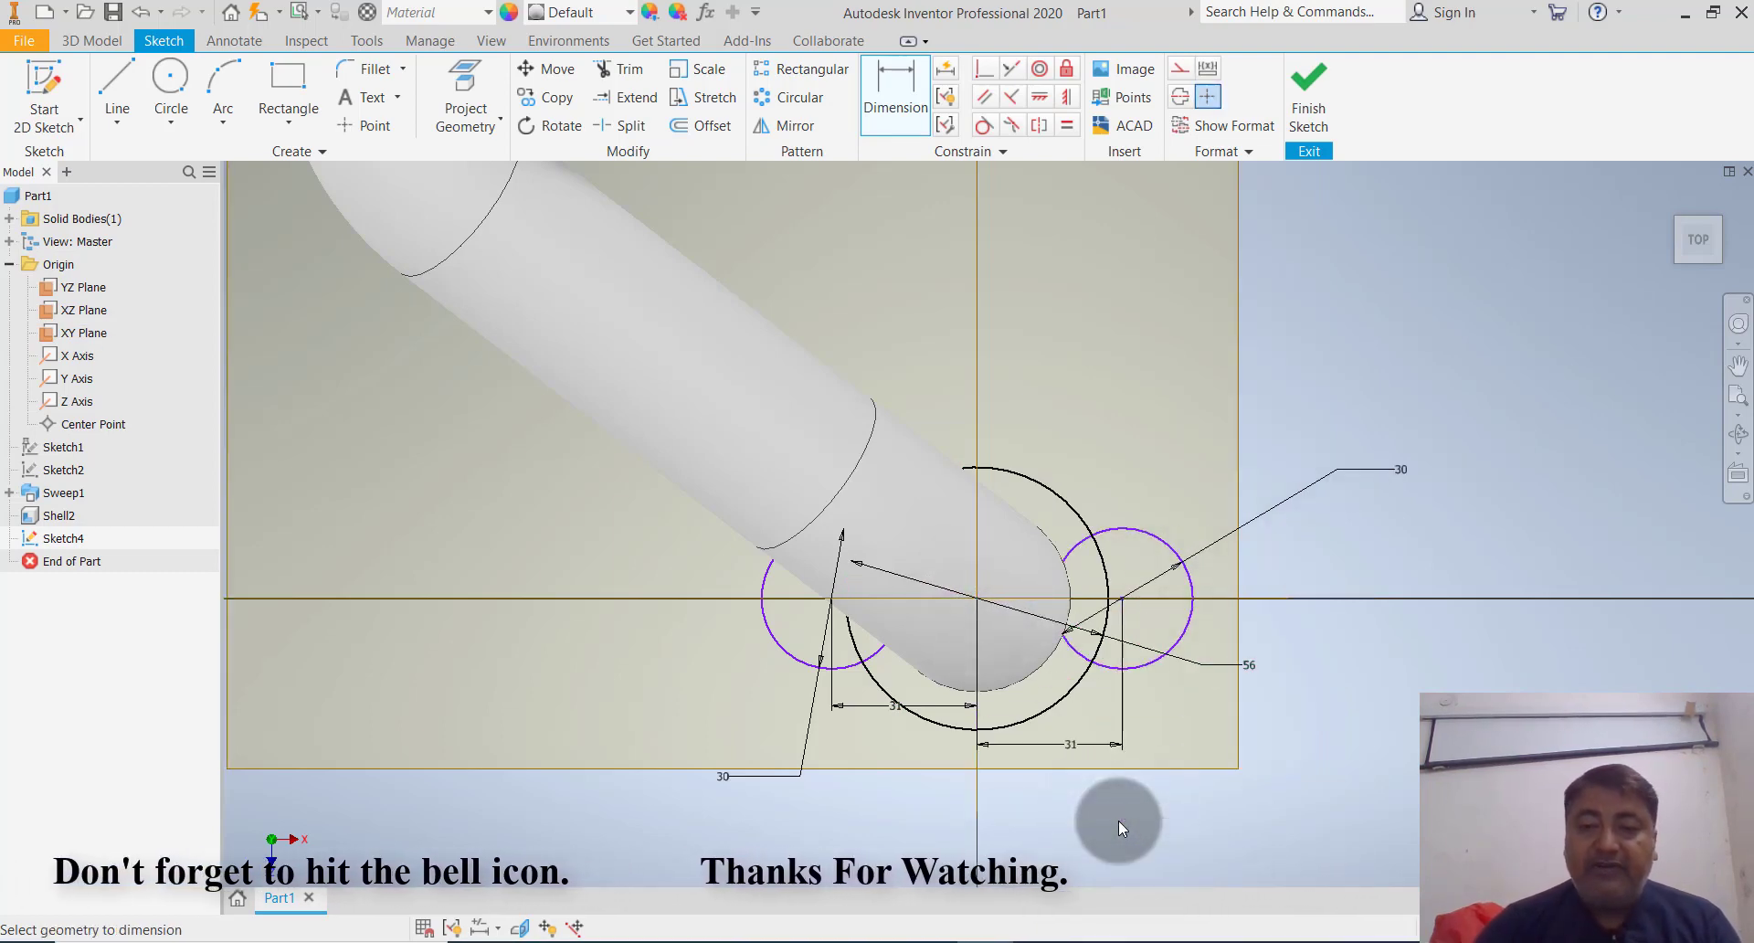
left_click(1444, 453)
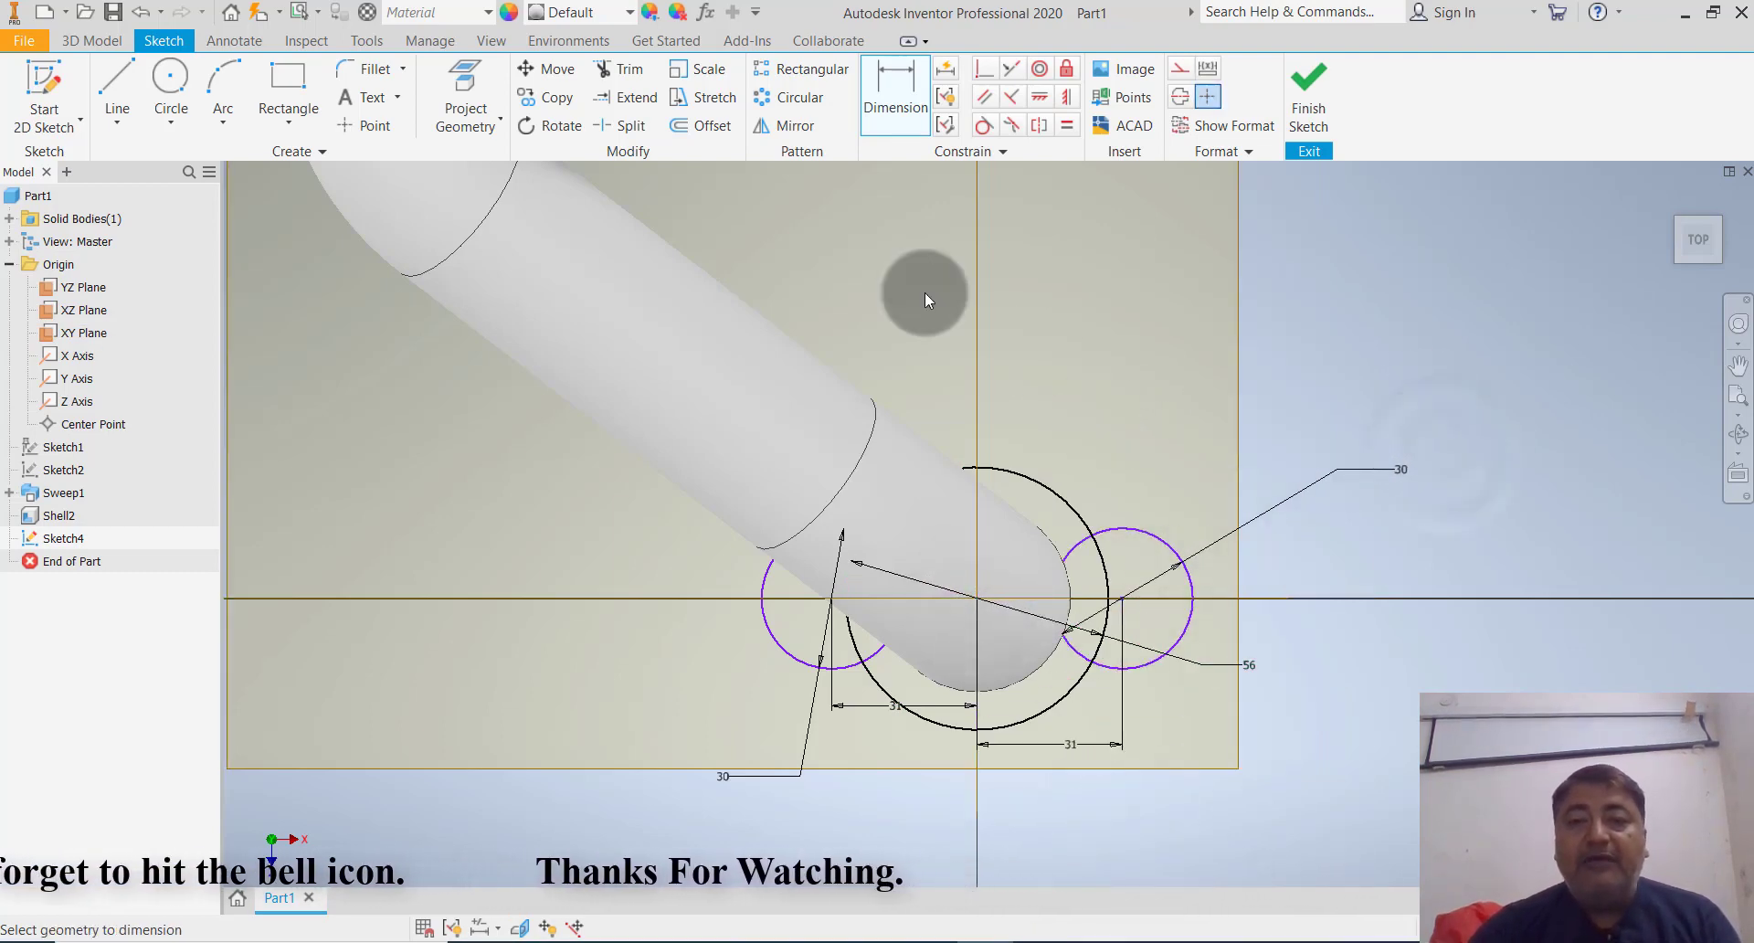
Display the model in the wireframe visual style
left_click(508, 46)
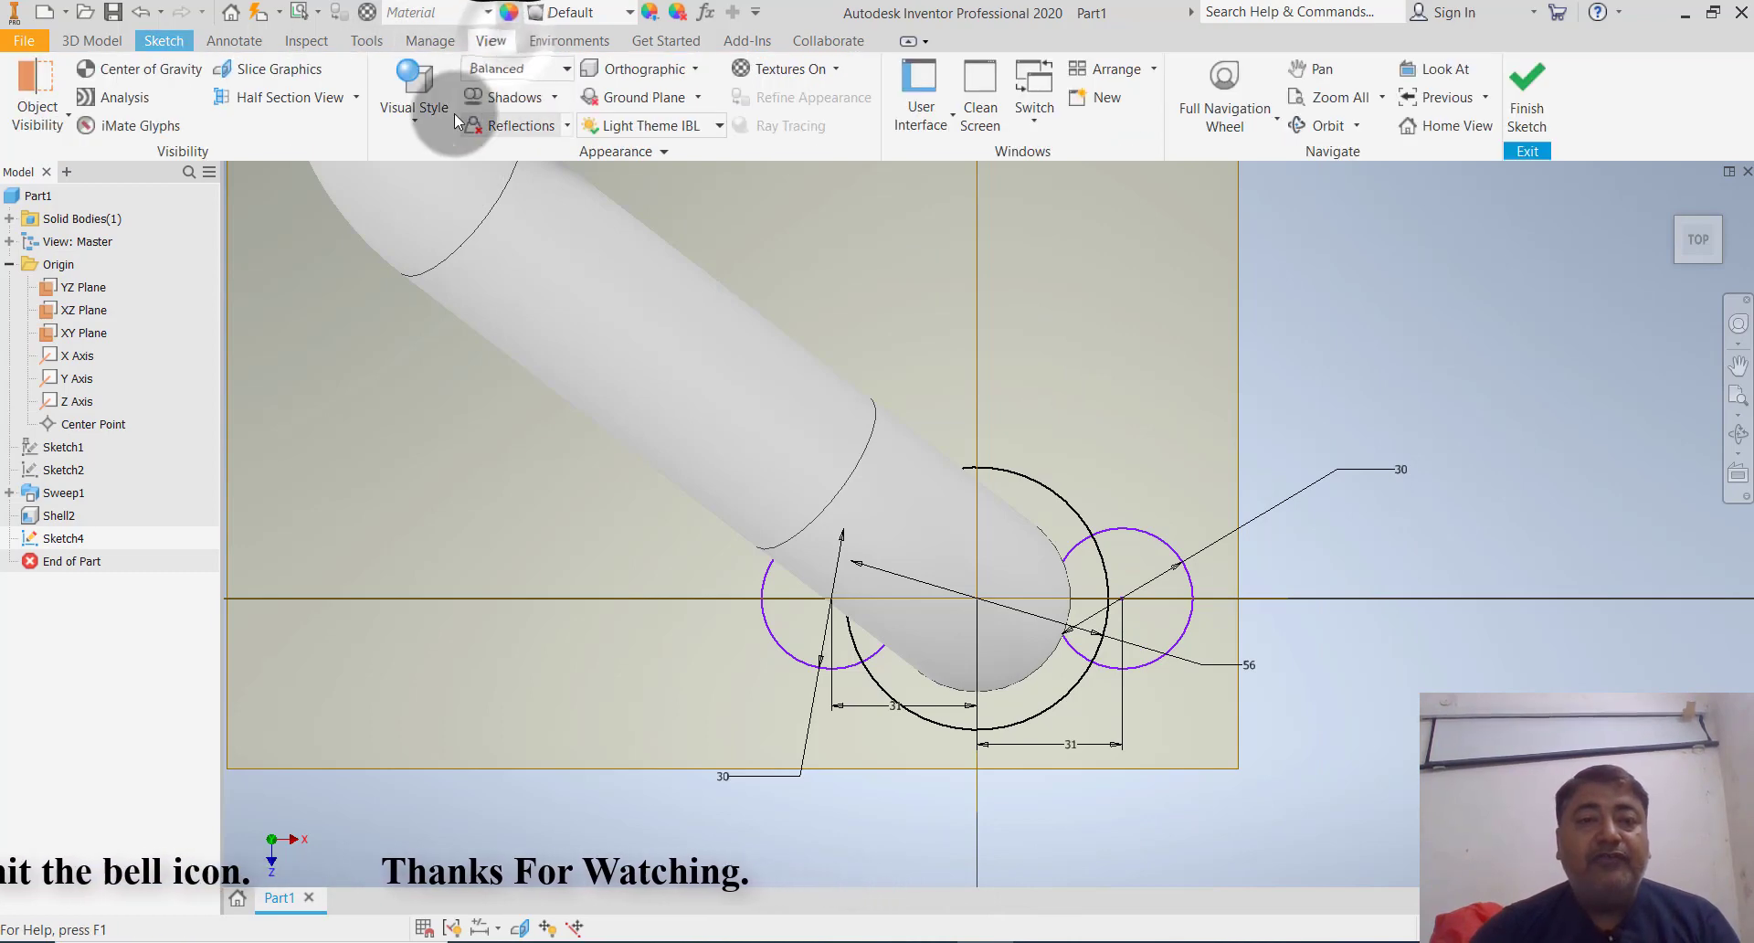
left_click(423, 120)
left_click(490, 340)
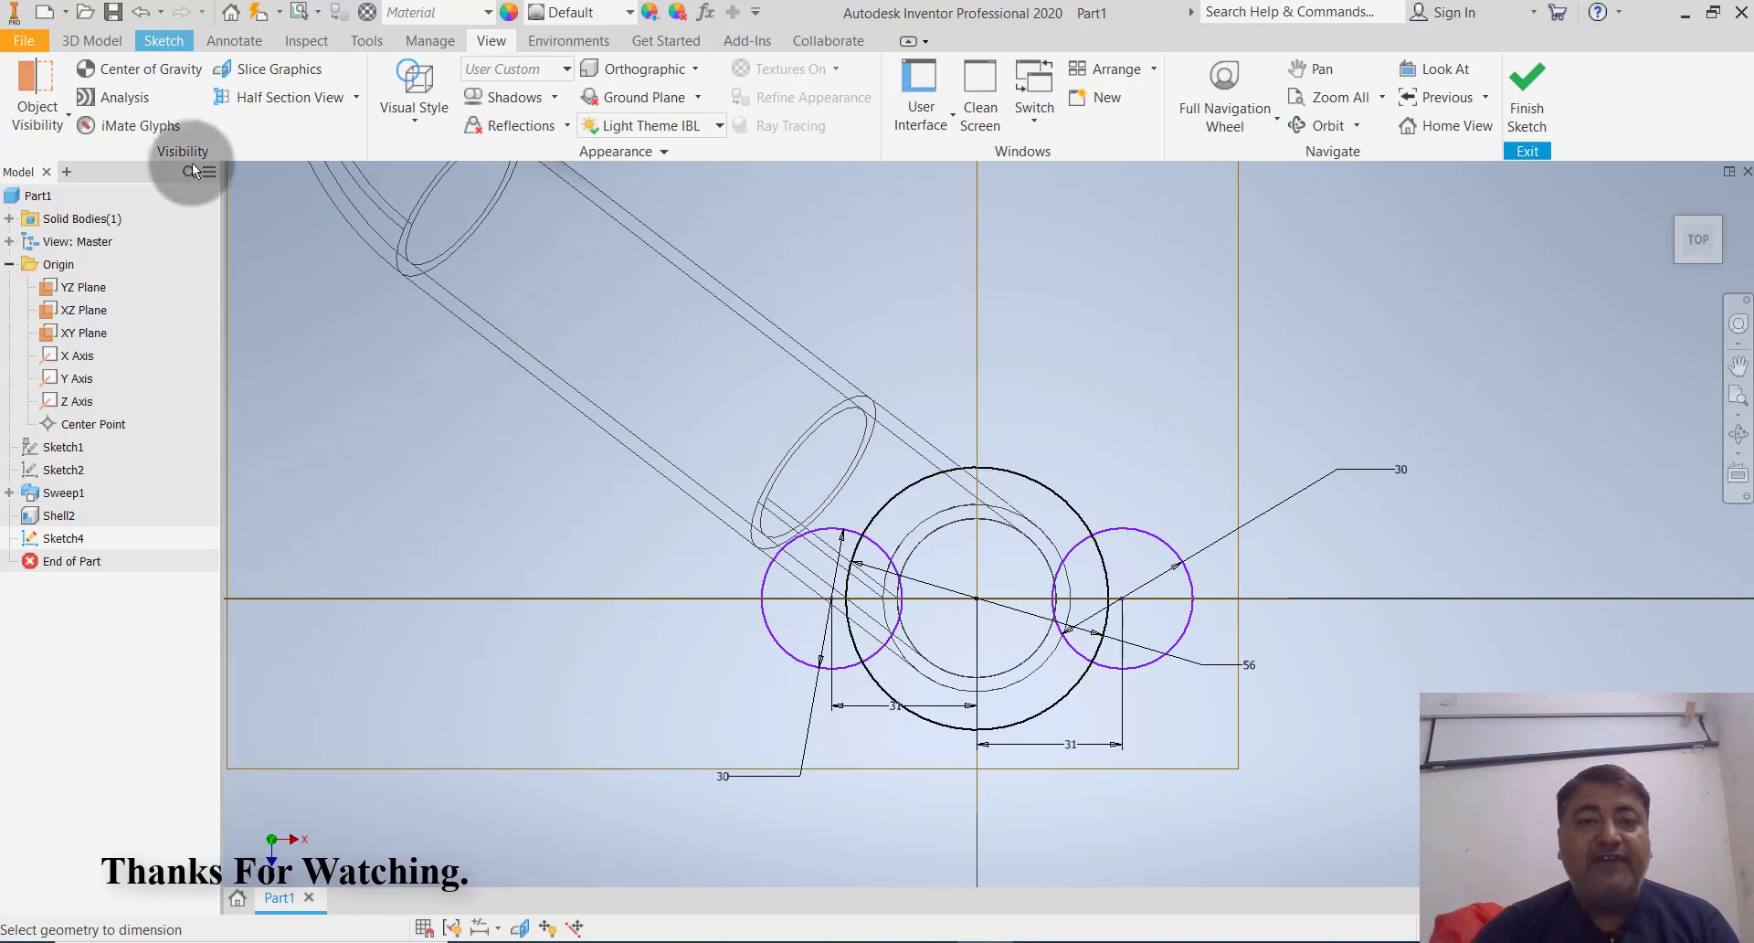
Draw a line about 34 mm long from the upper left of the left 30 mm circle, ending tangent on the 56 mm circle
left_click(162, 42)
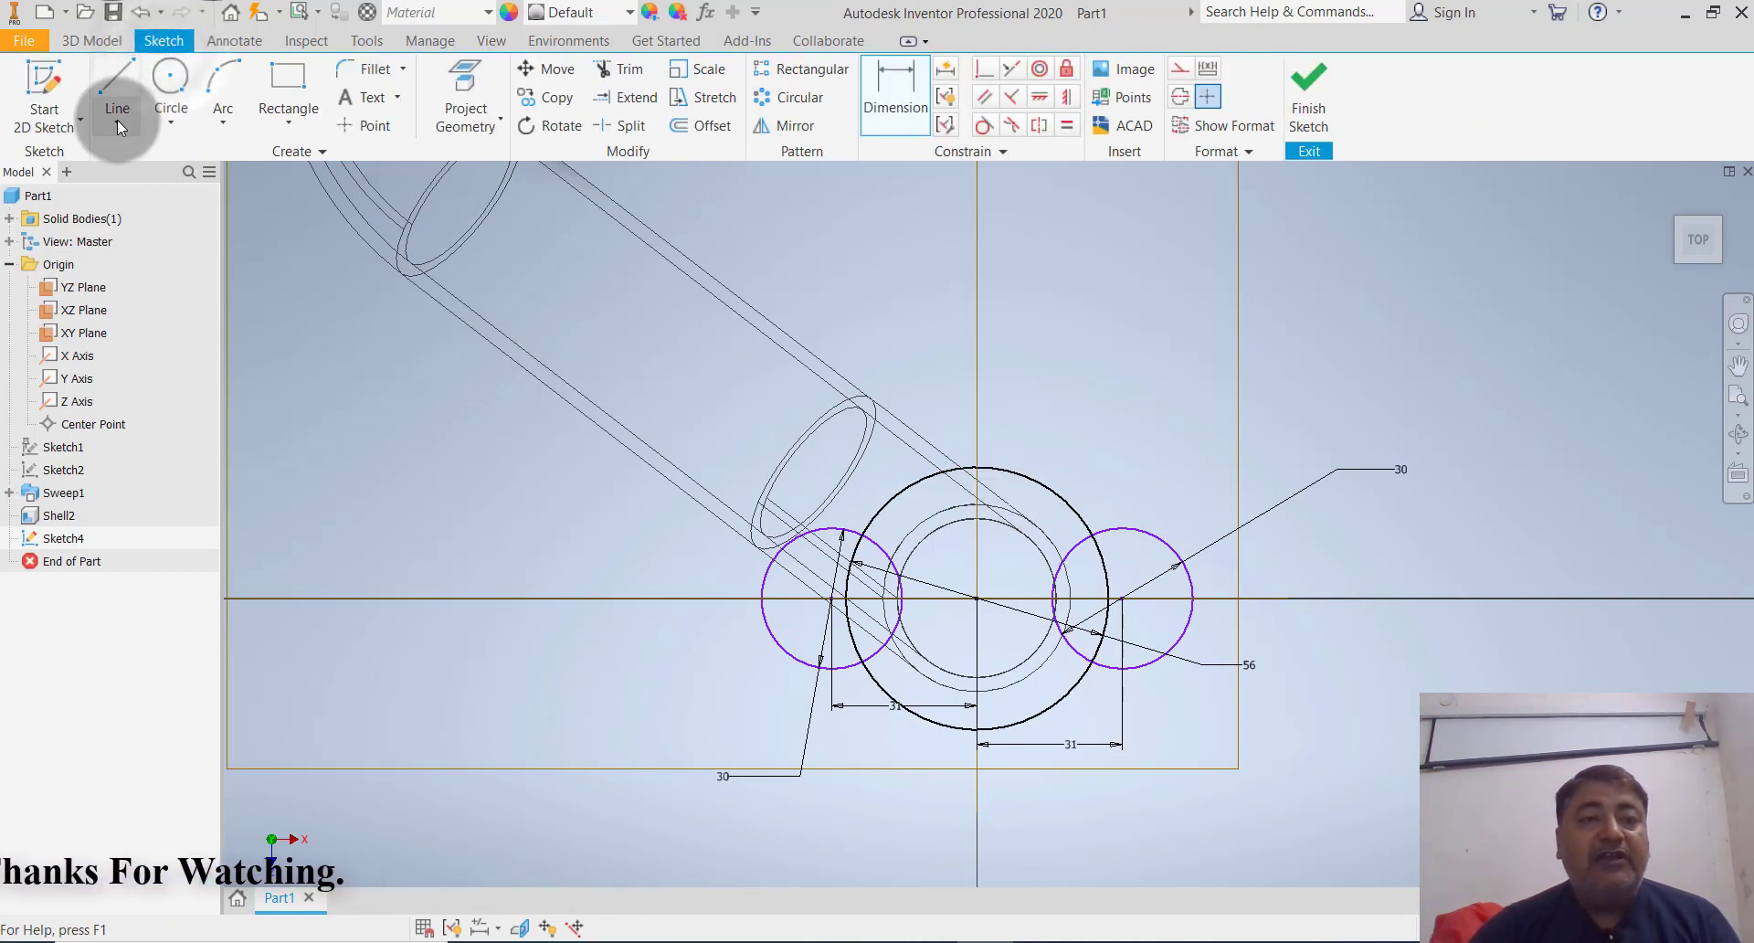
left_click(117, 119)
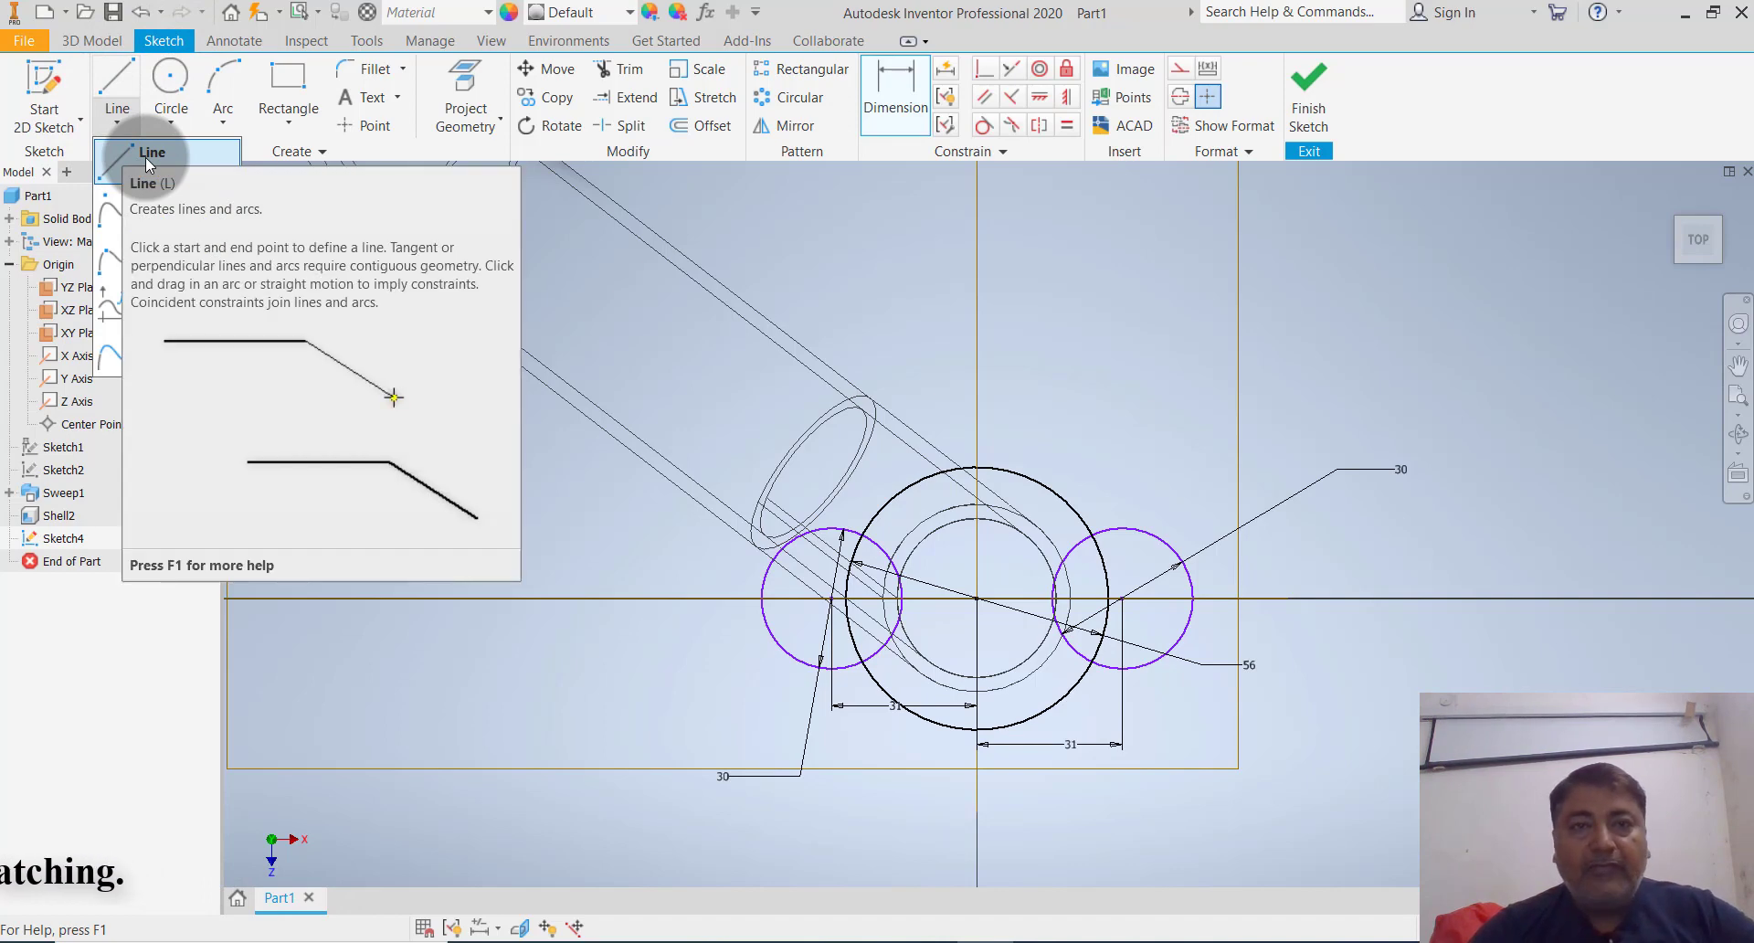
left_click(145, 157)
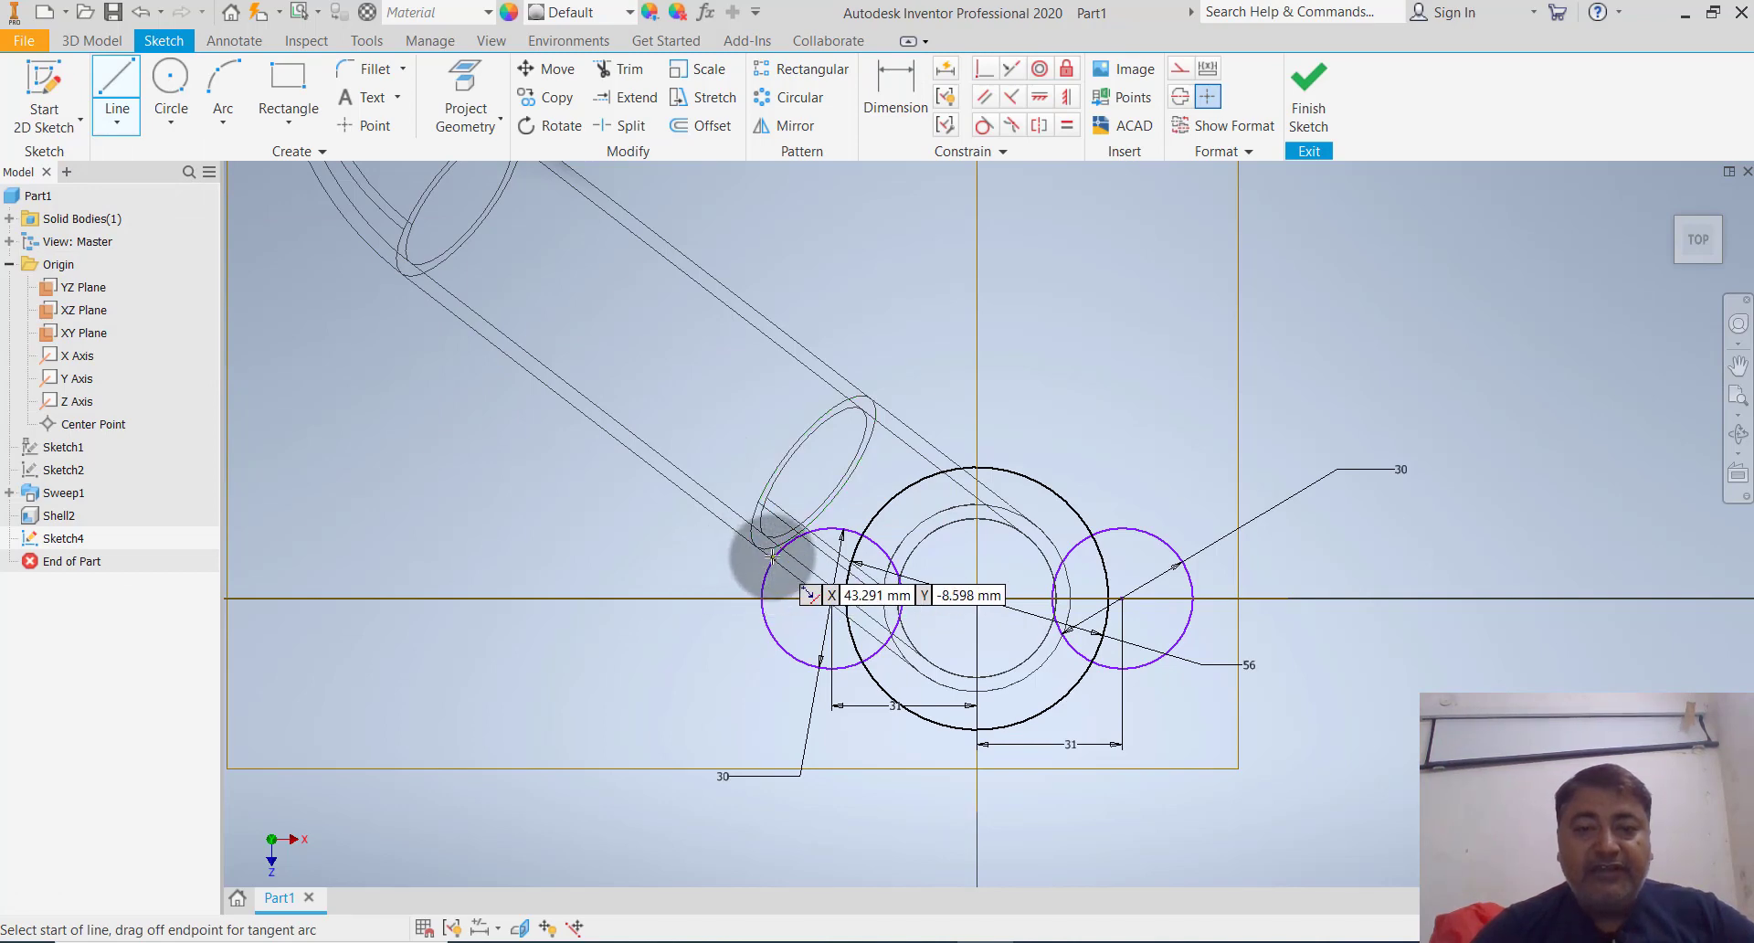
left_click(773, 556)
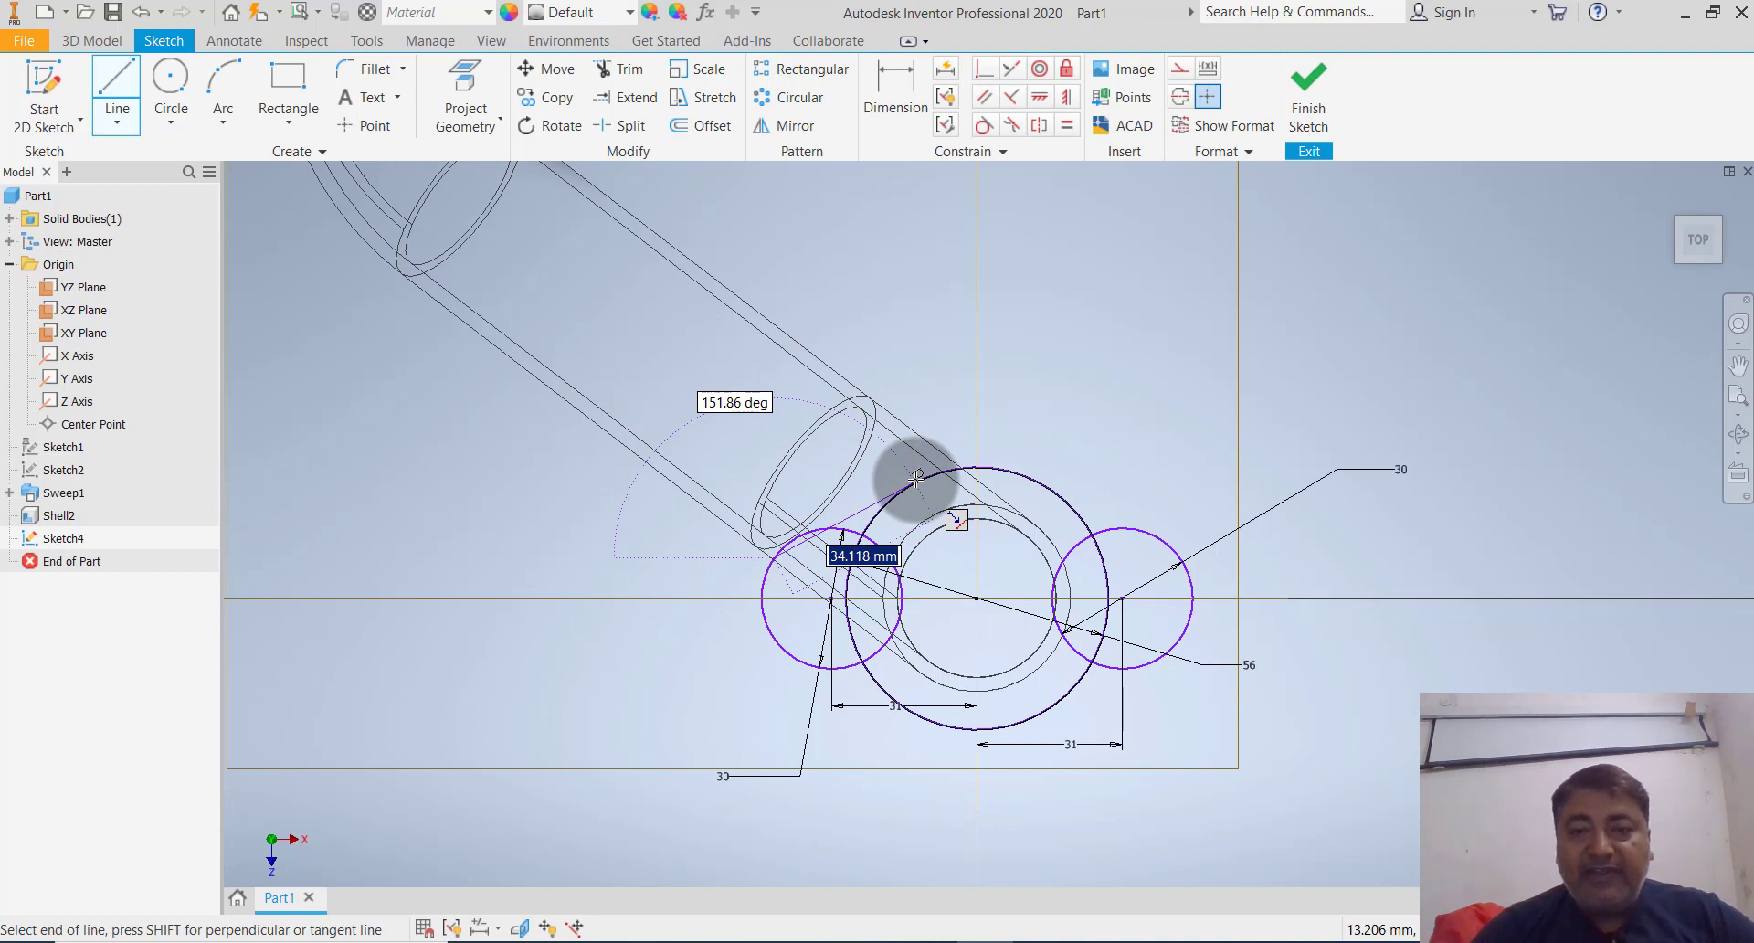
left_click(916, 477)
key("Escape")
key("Escape")
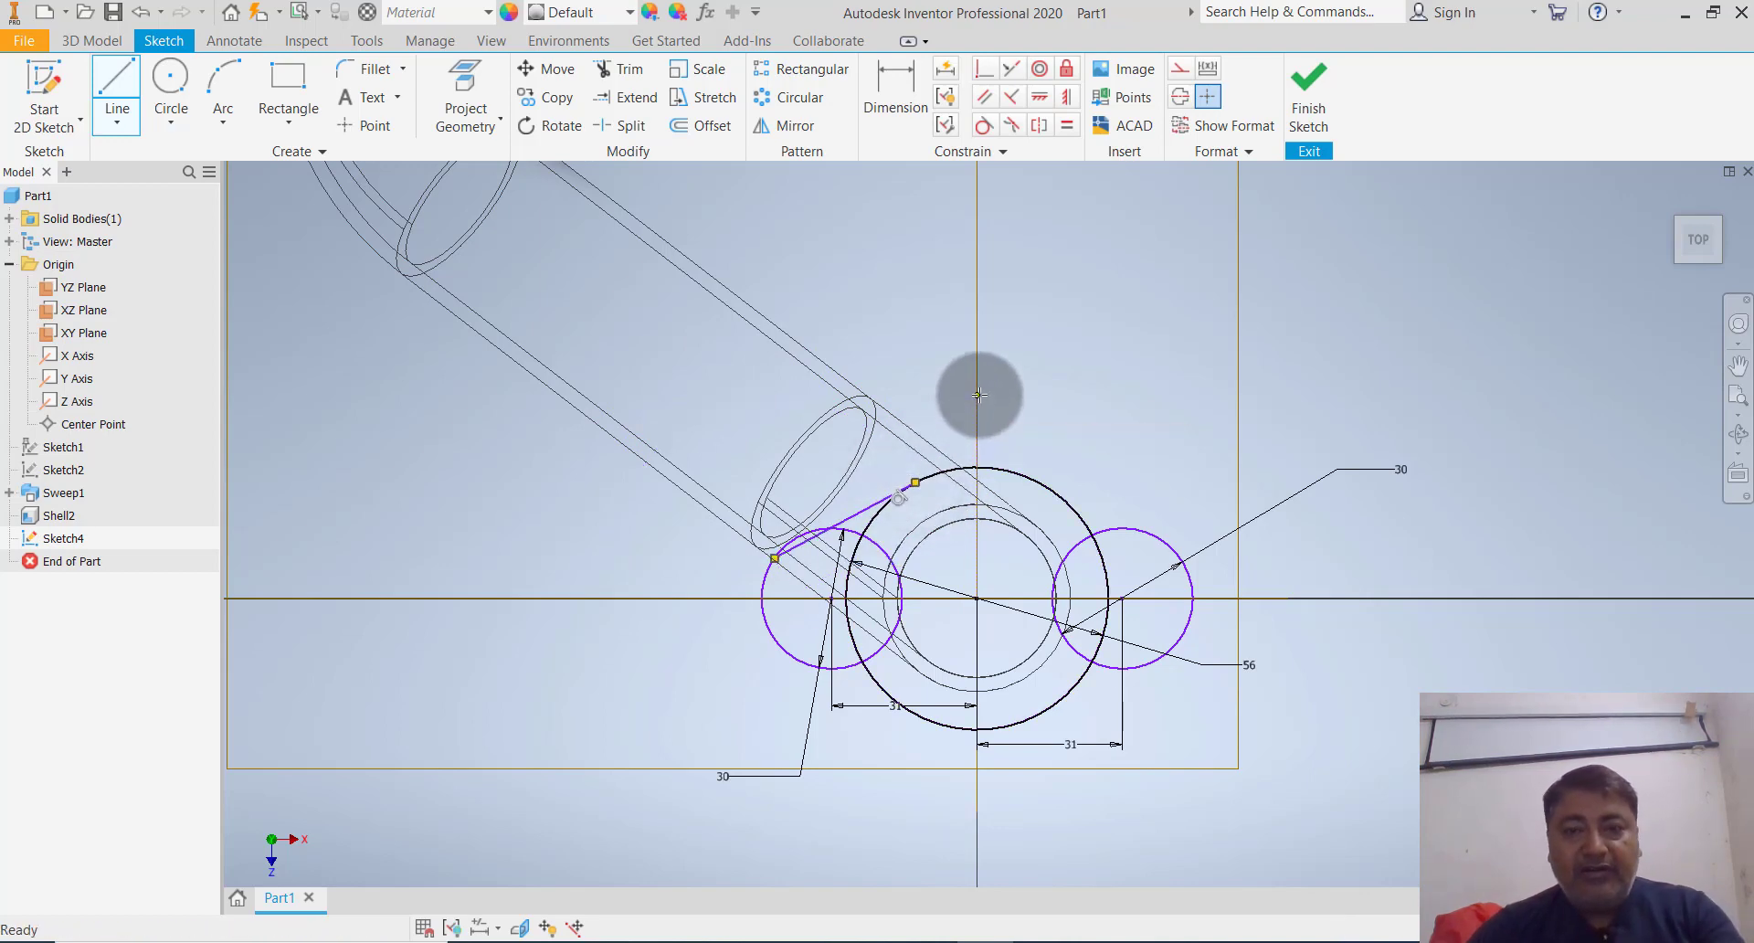
scroll(846, 517, "down", 5)
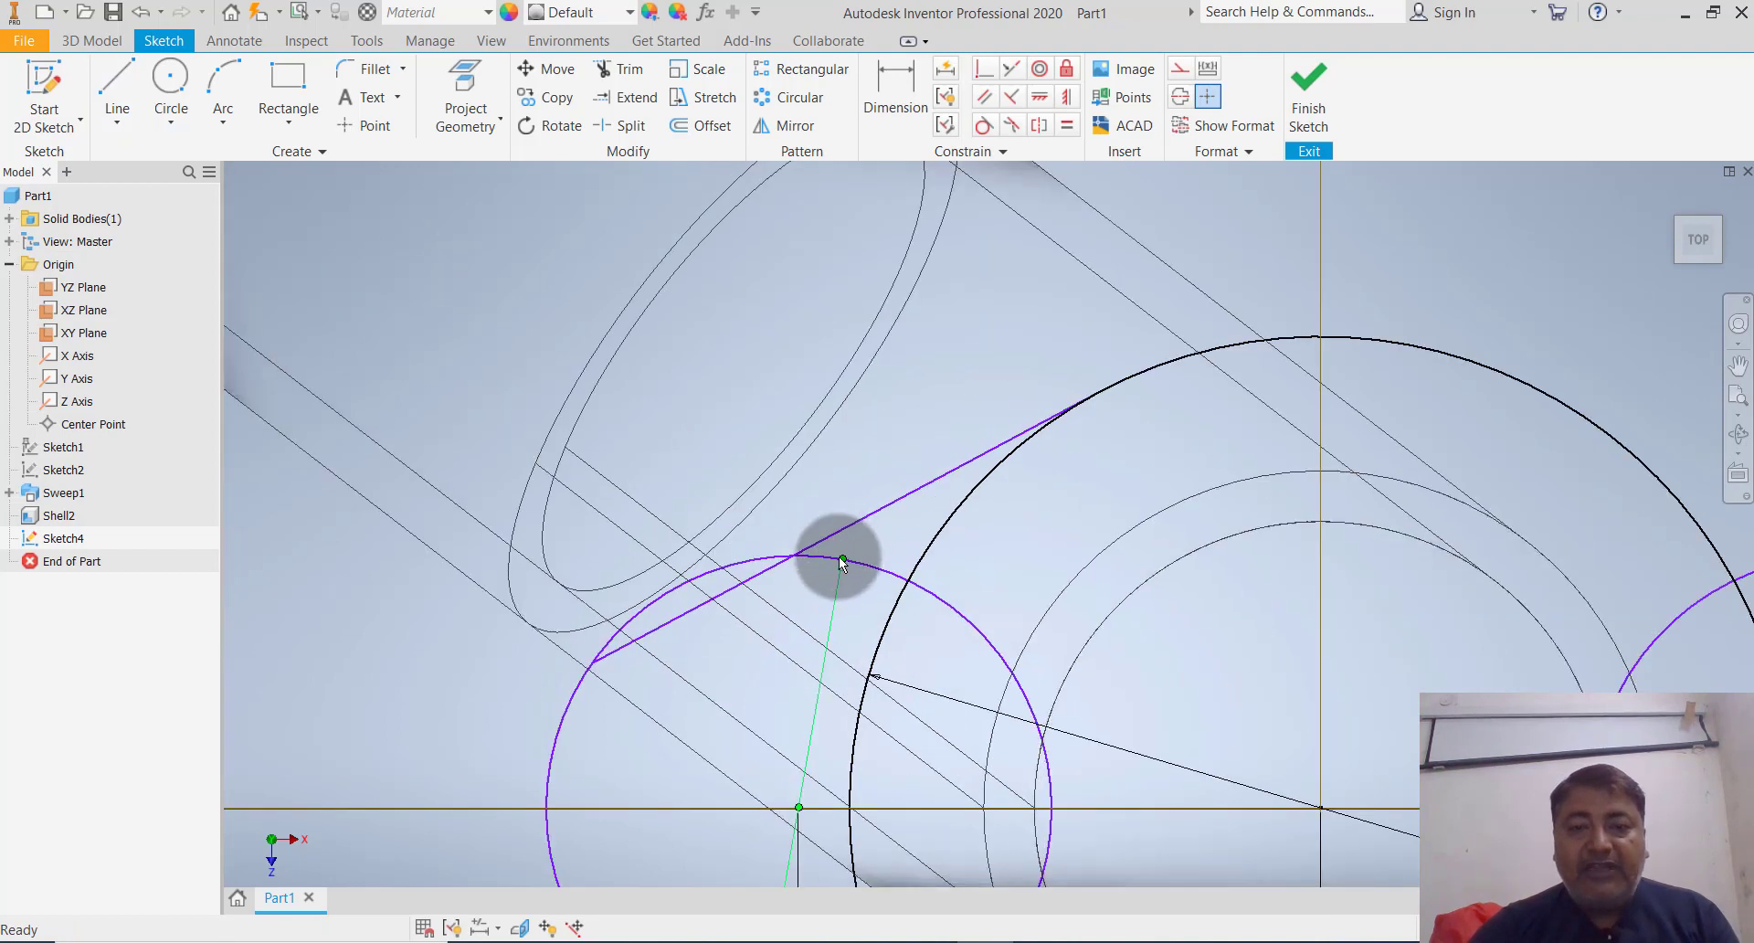
left_click(823, 557)
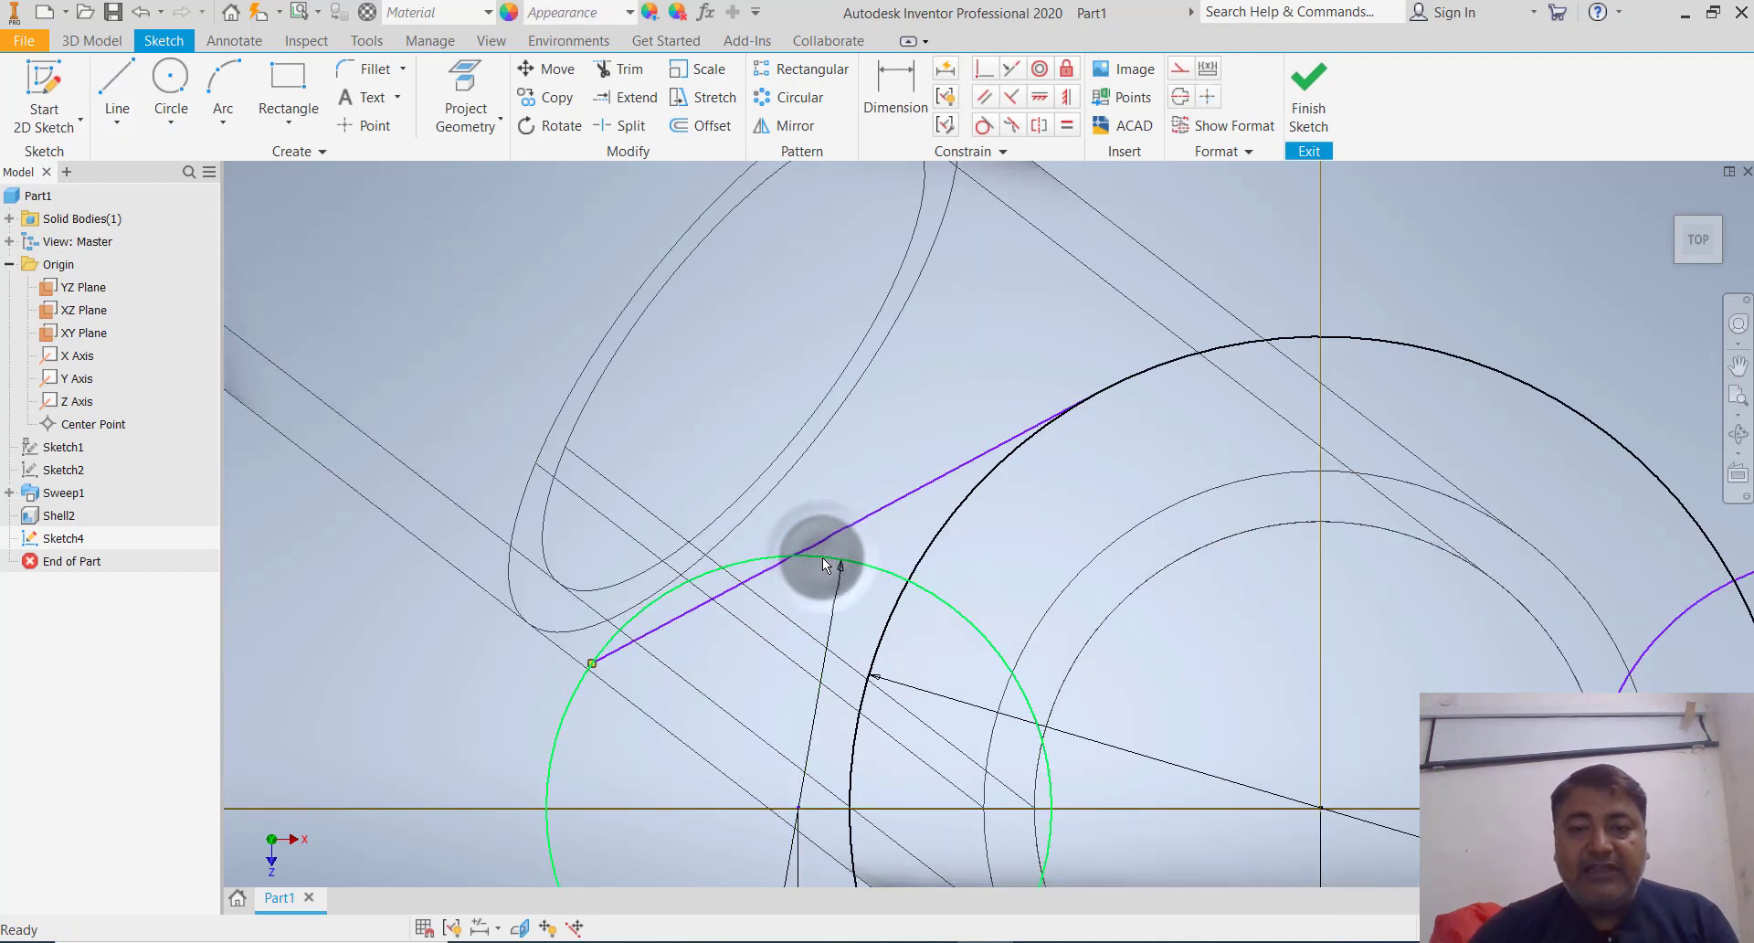
left_click(863, 517)
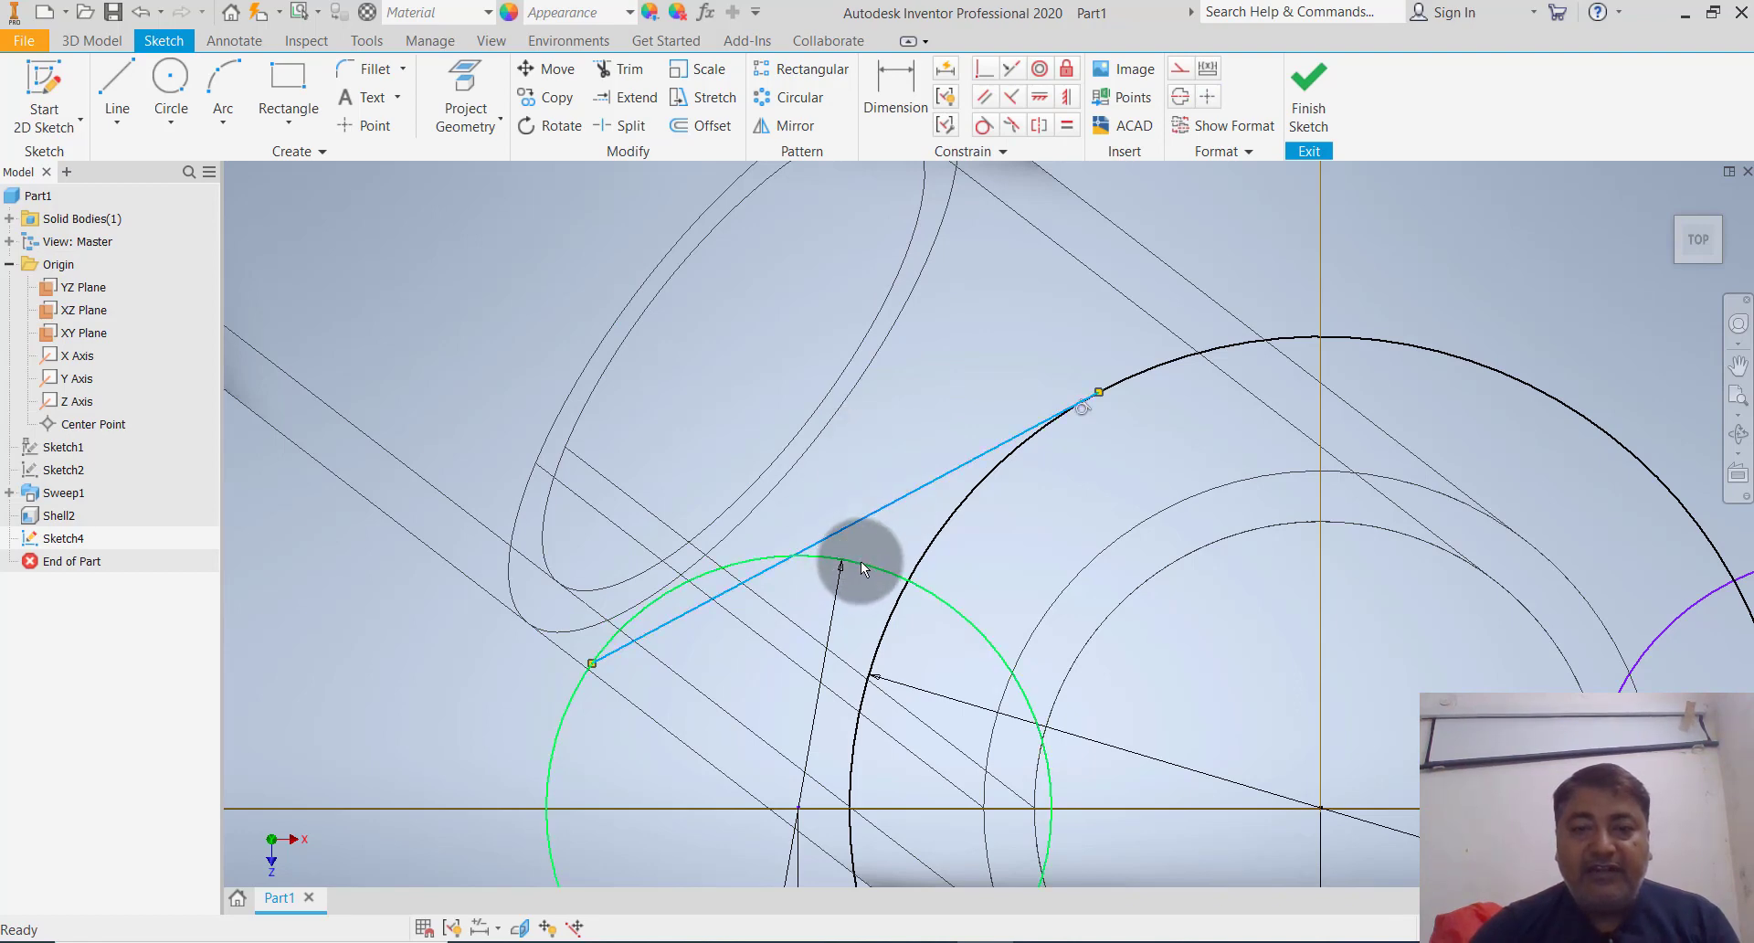
key("Escape")
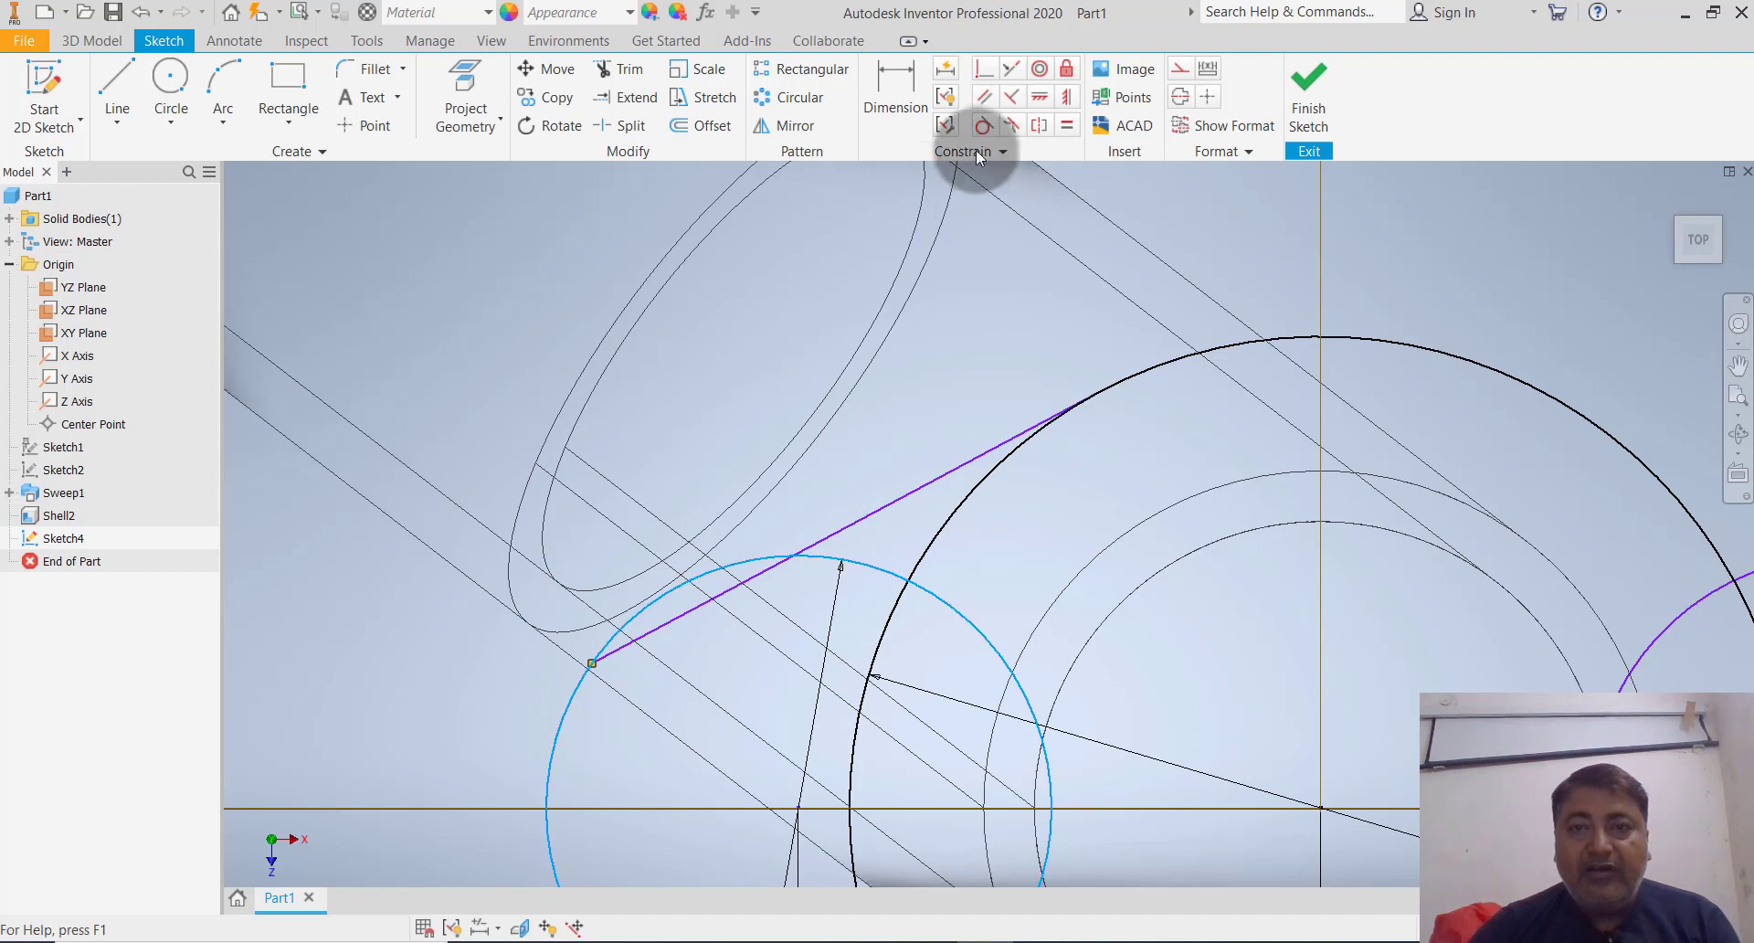
left_click(984, 125)
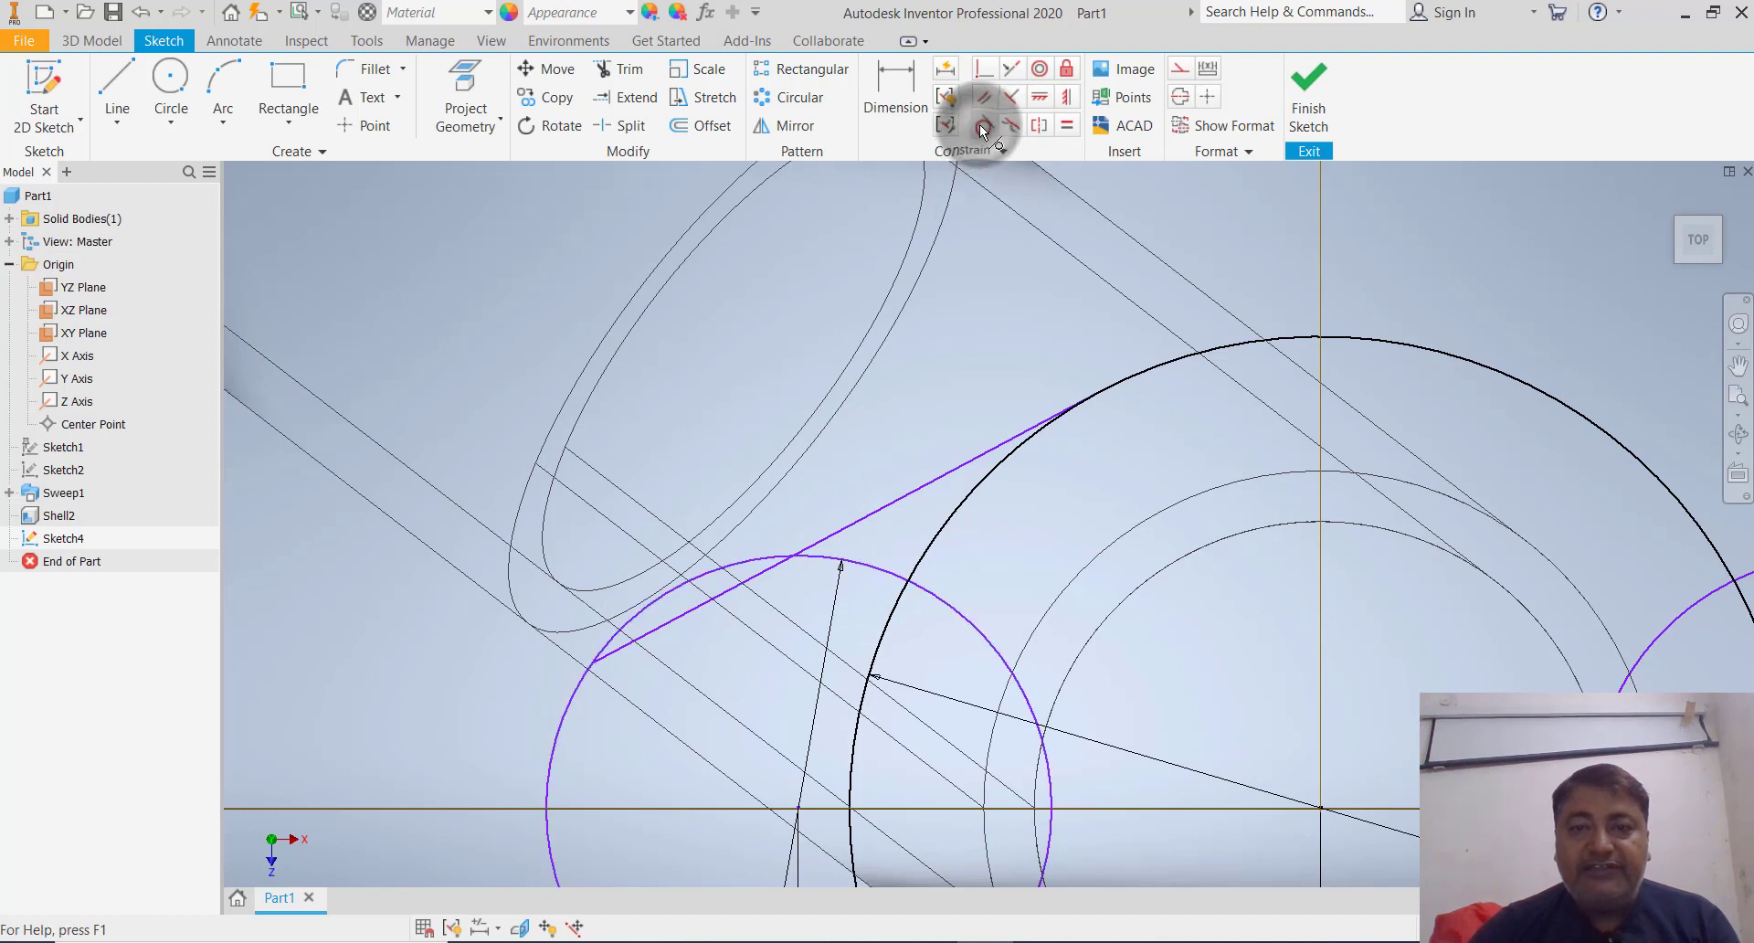
left_click(773, 566)
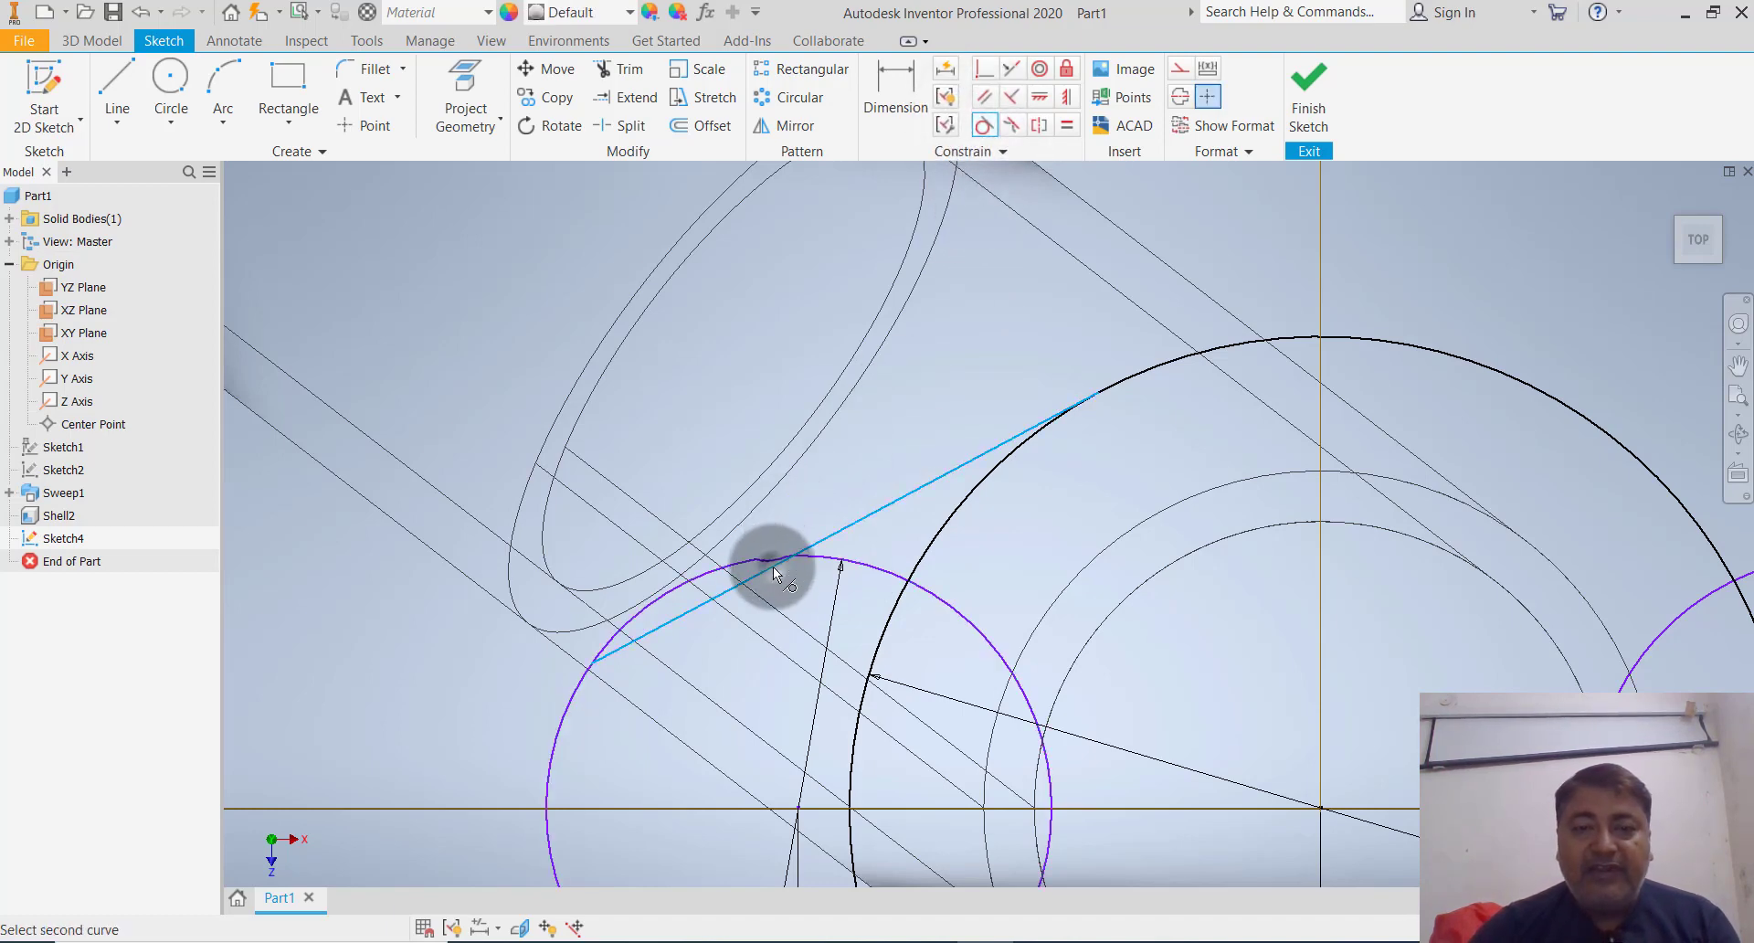
left_click(881, 408)
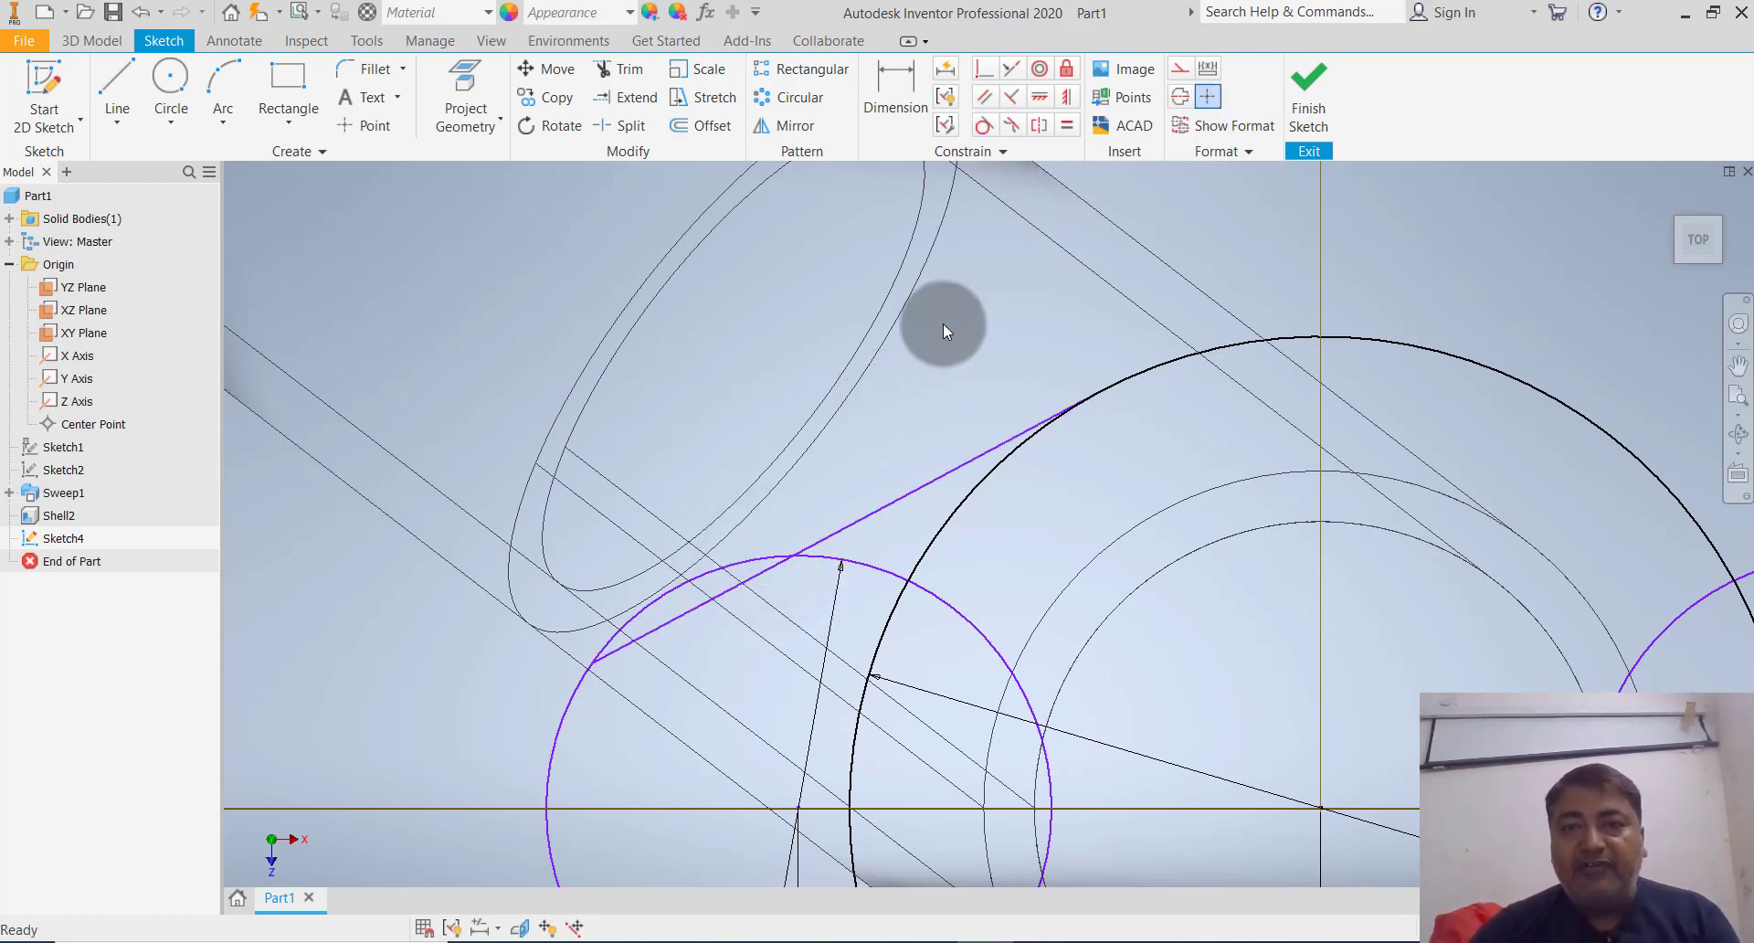
Try to make the slanted line tangent to the left 30 mm circle, and undo the constraint
left_click(981, 128)
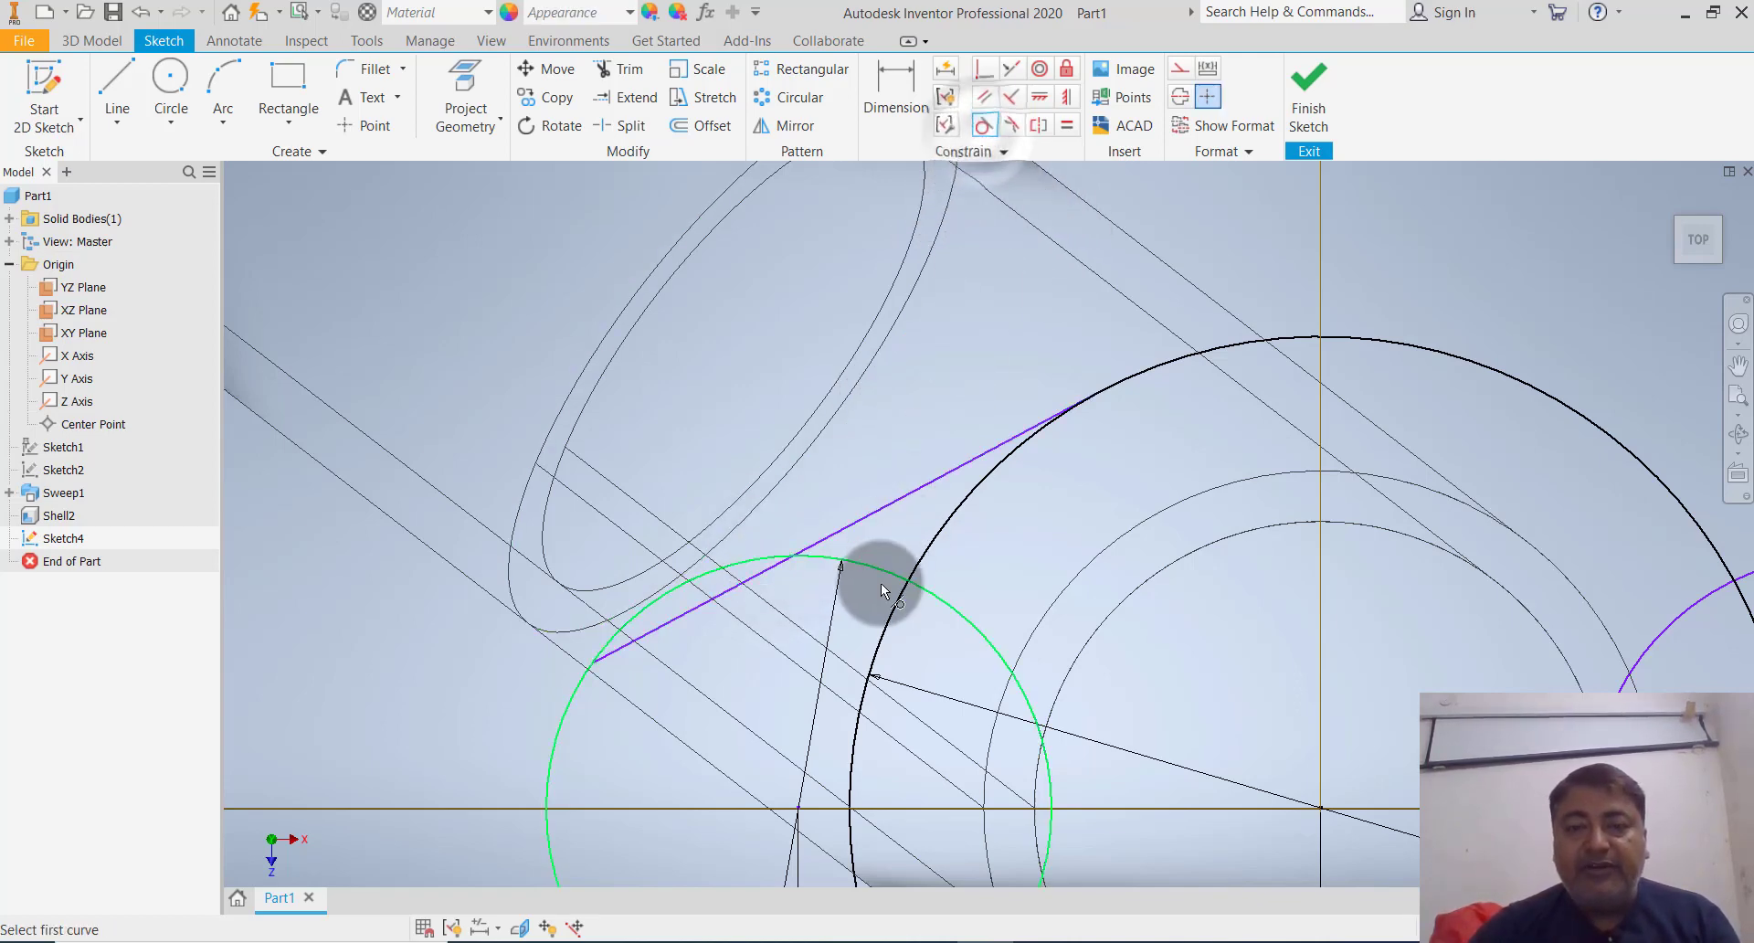
left_click(868, 568)
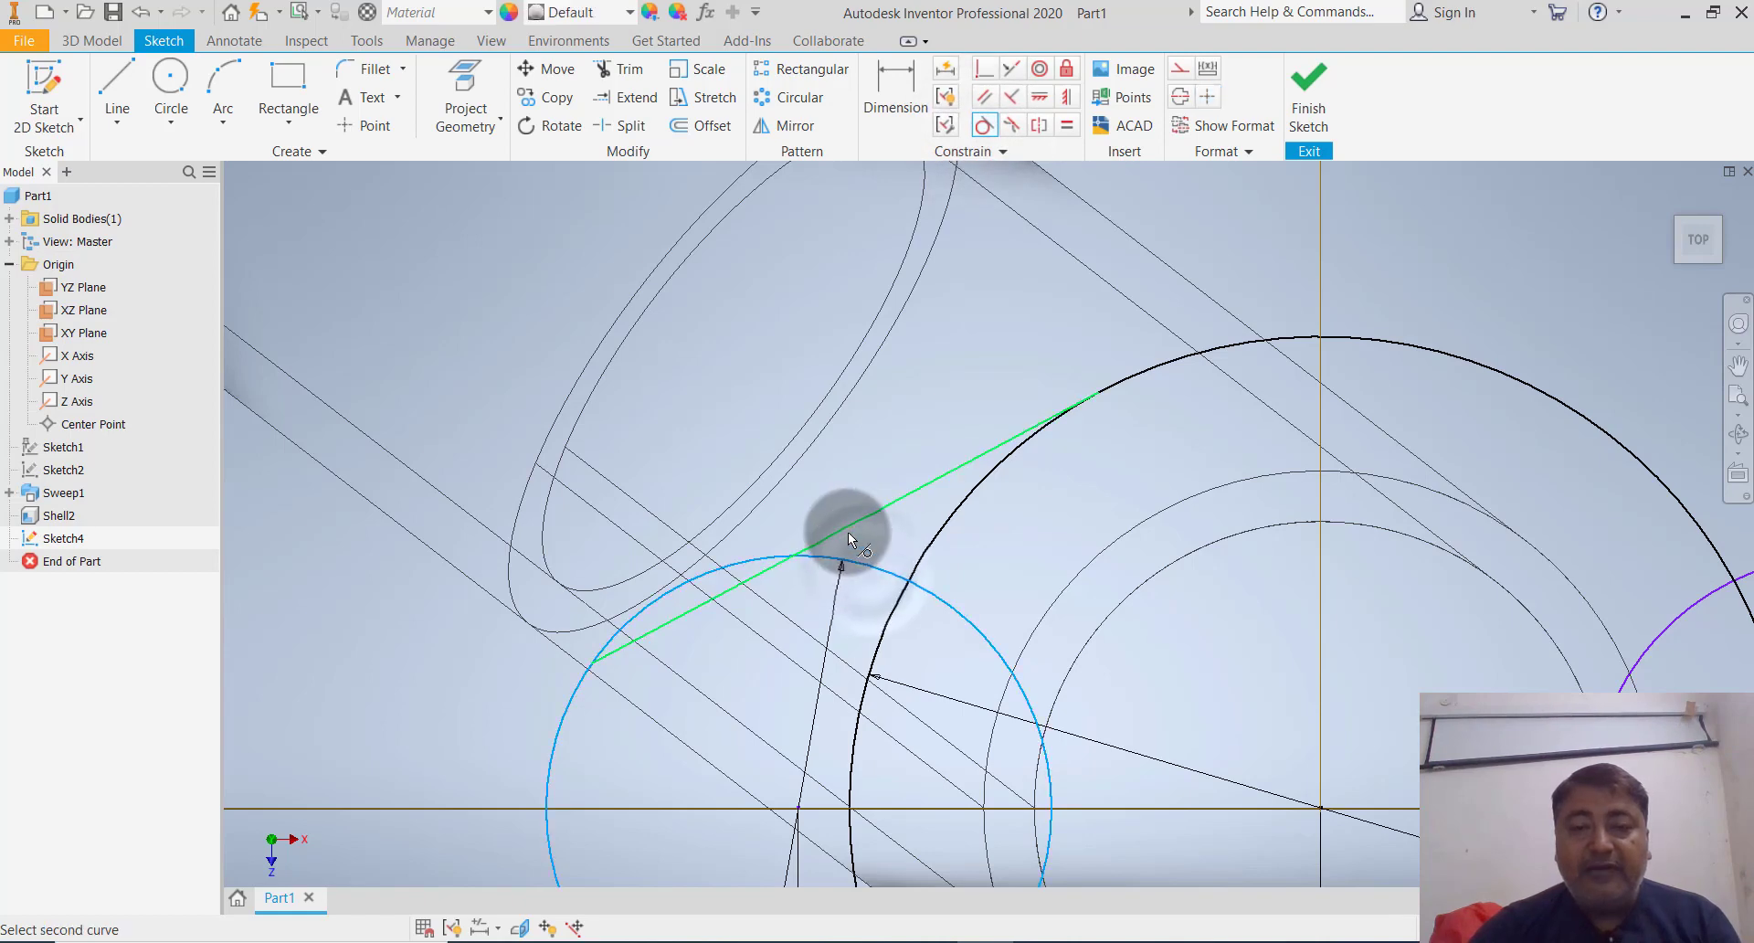
left_click(848, 530)
scroll(848, 530, "down", 5)
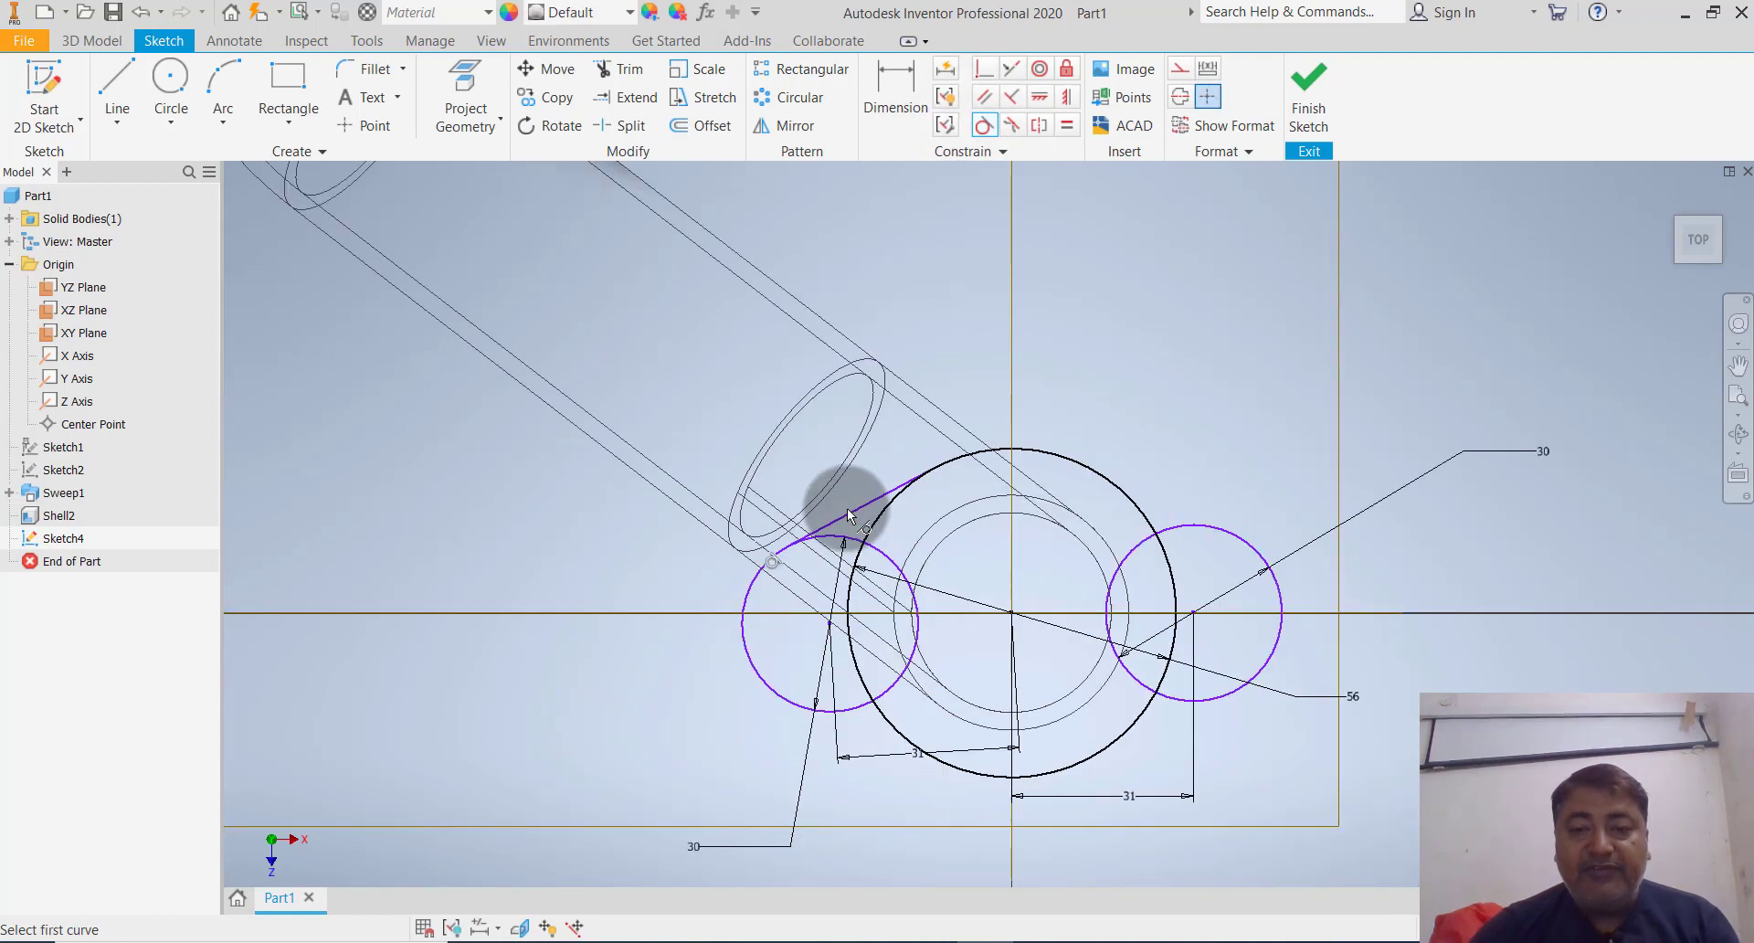
scroll(885, 645, "up", 3)
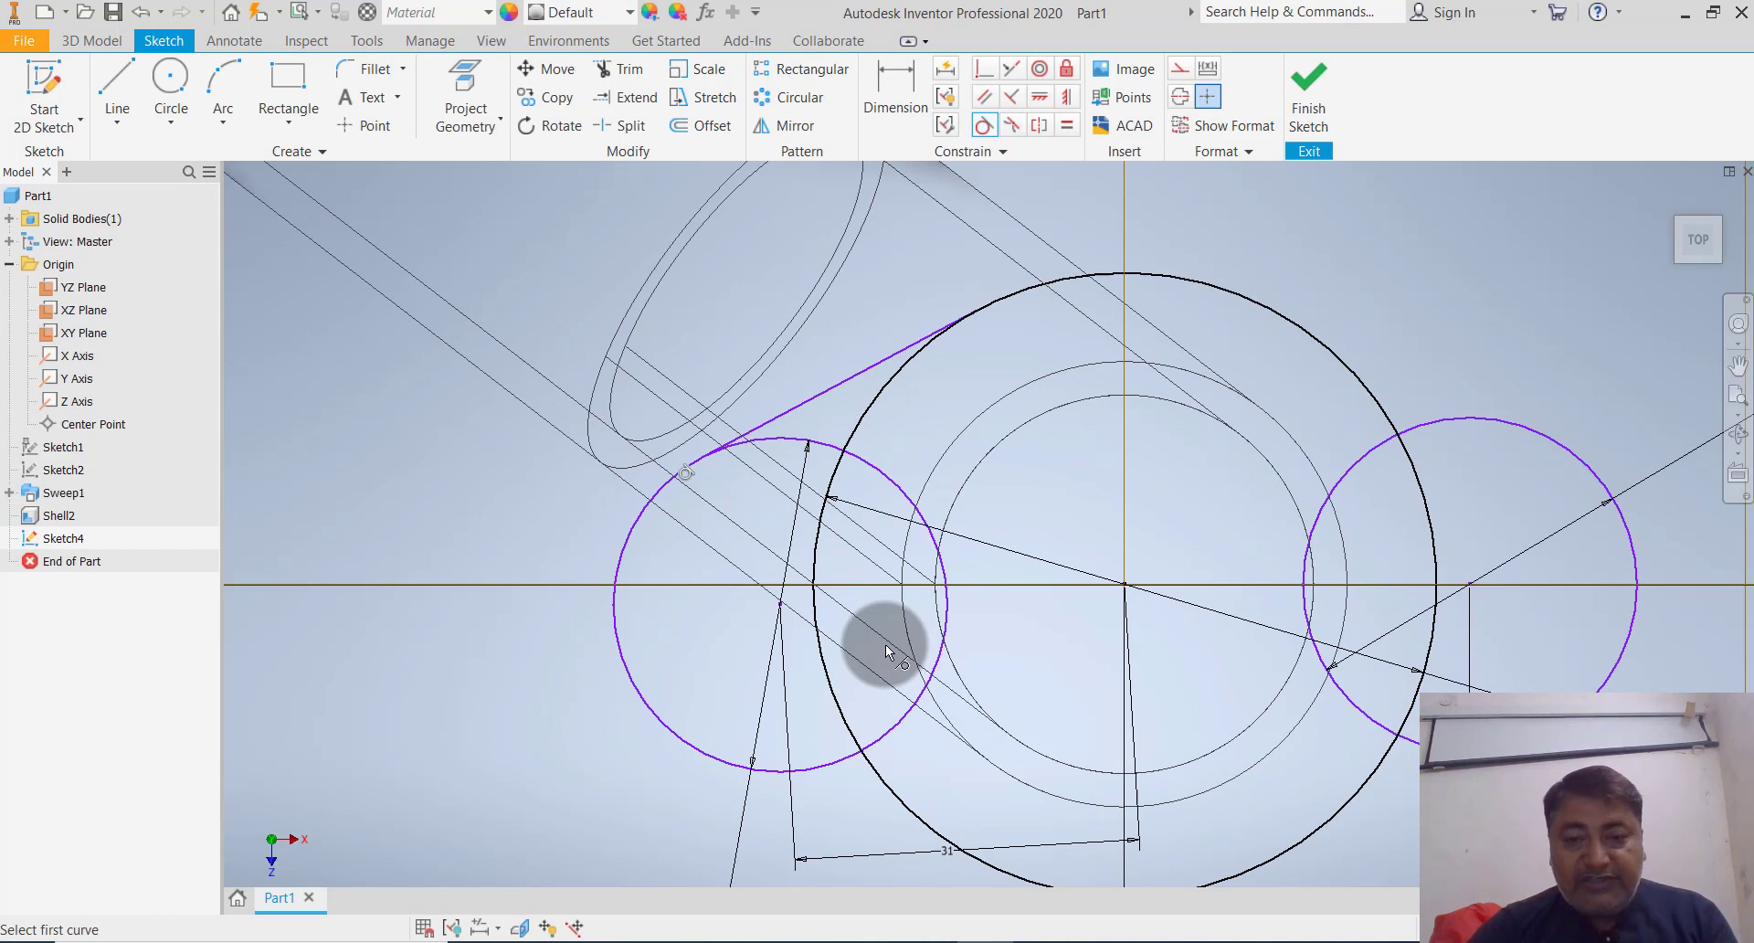
key("ctrl+z")
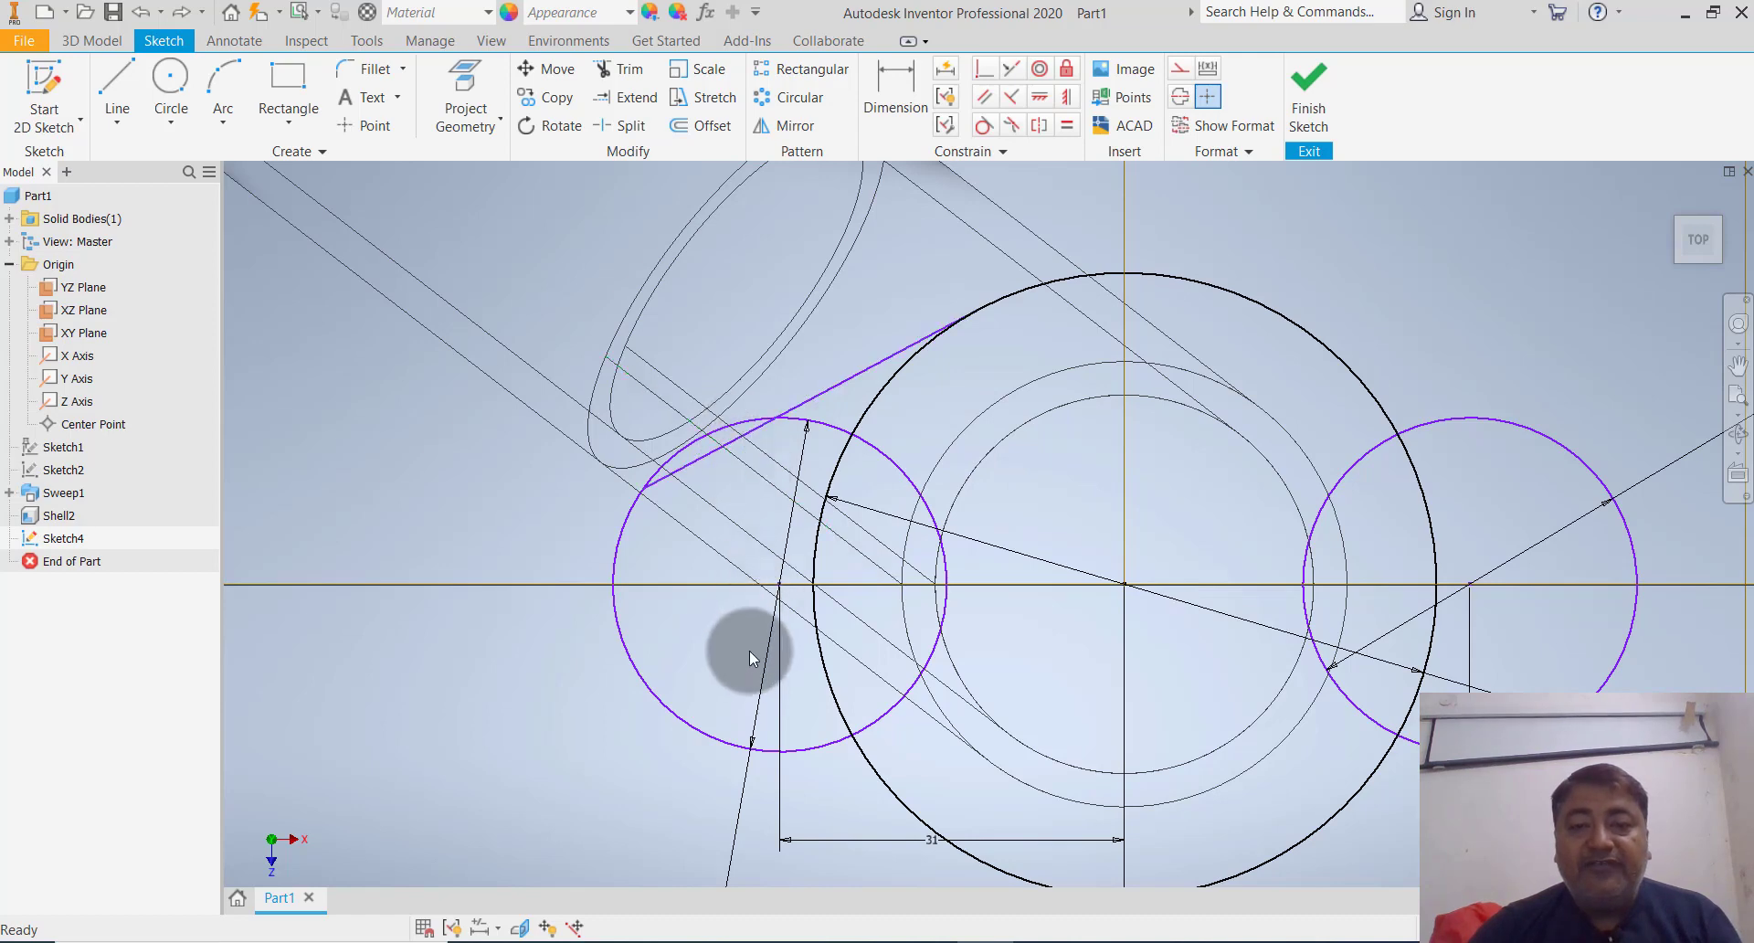
Try to lock the left 30 mm circle in place with a Fix constraint
scroll(835, 526, "down", 3)
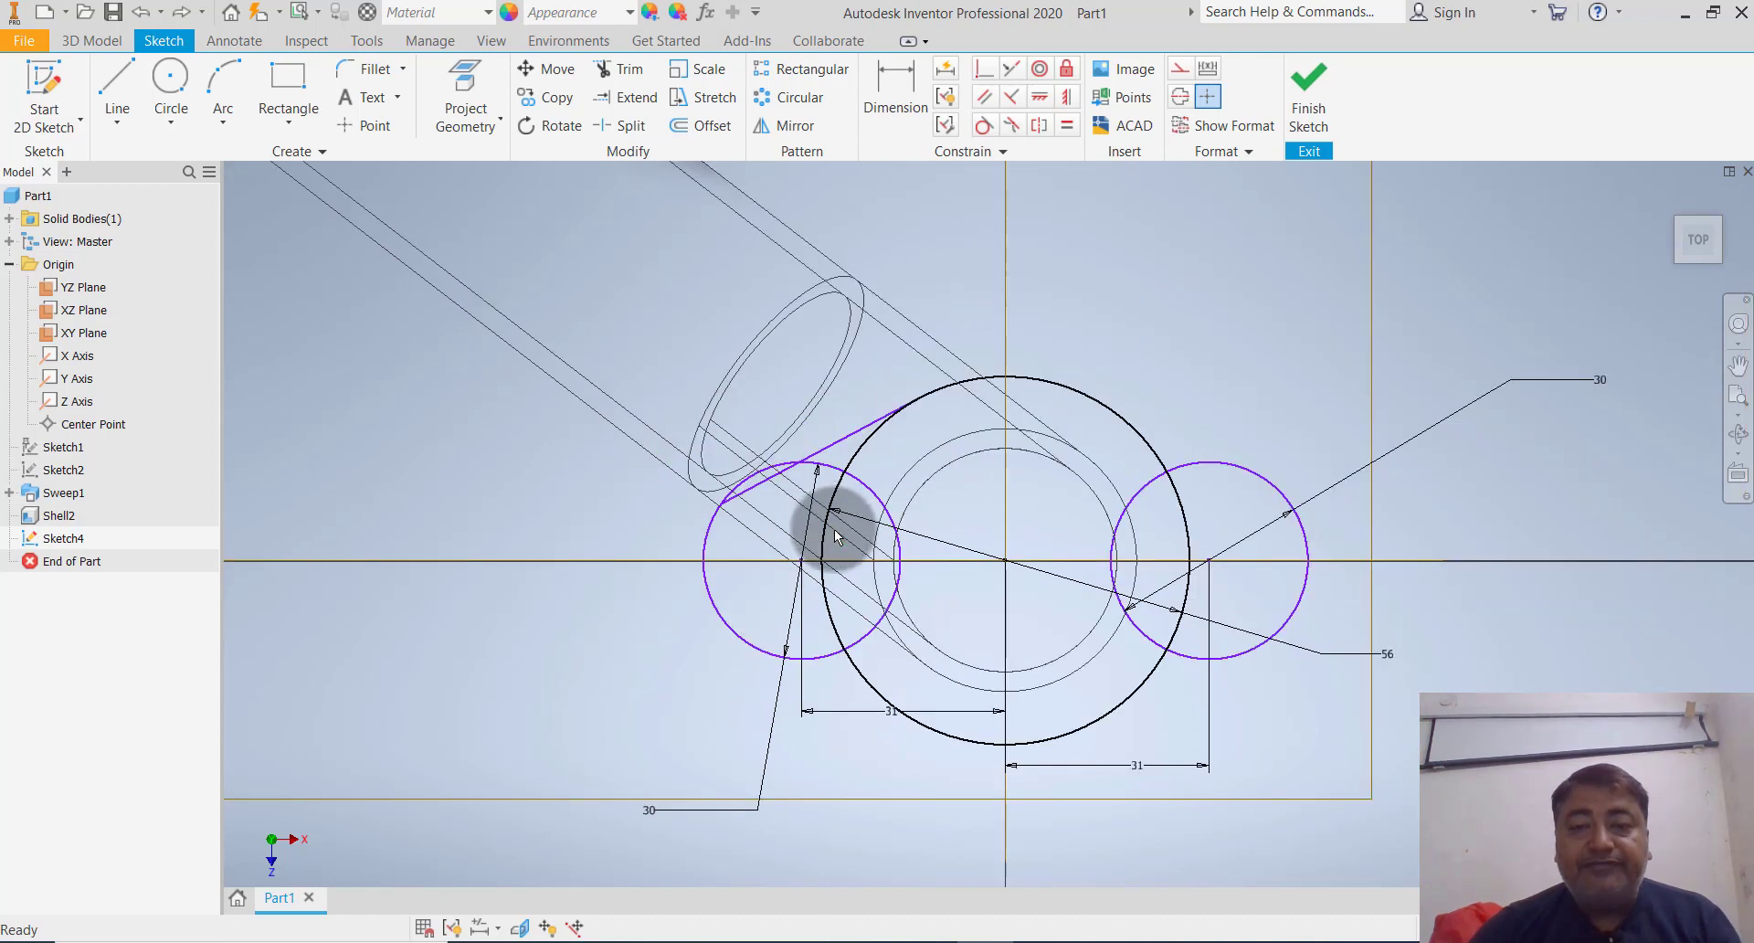
left_click(748, 643)
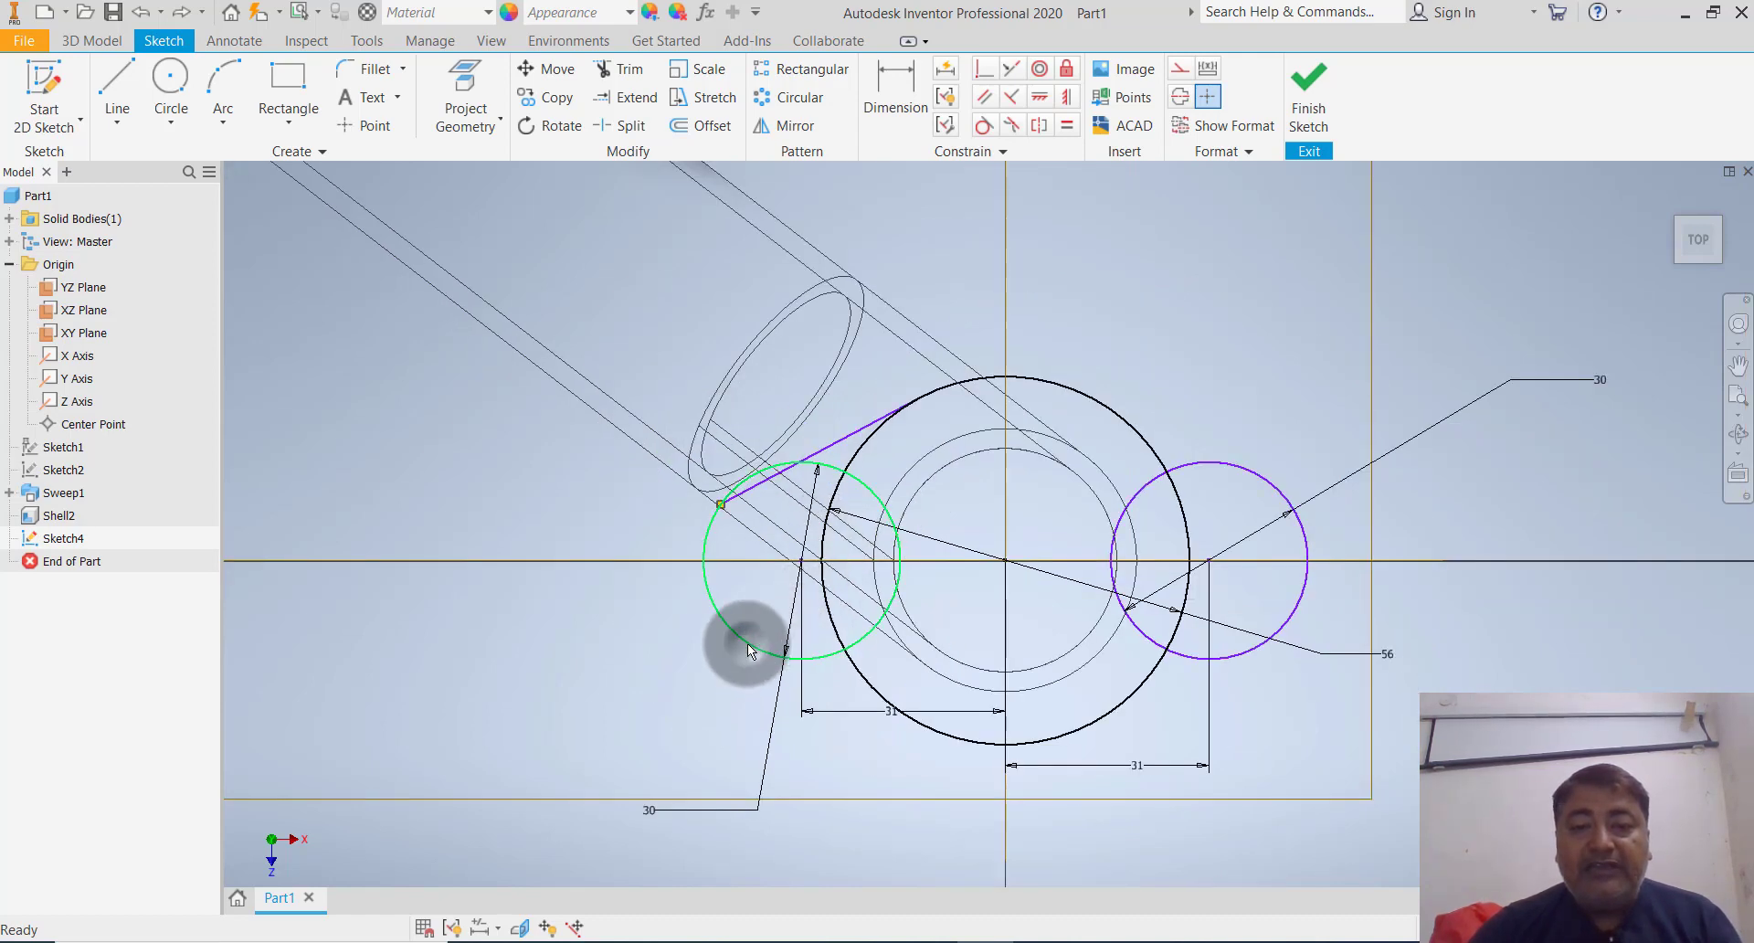
left_click(1071, 70)
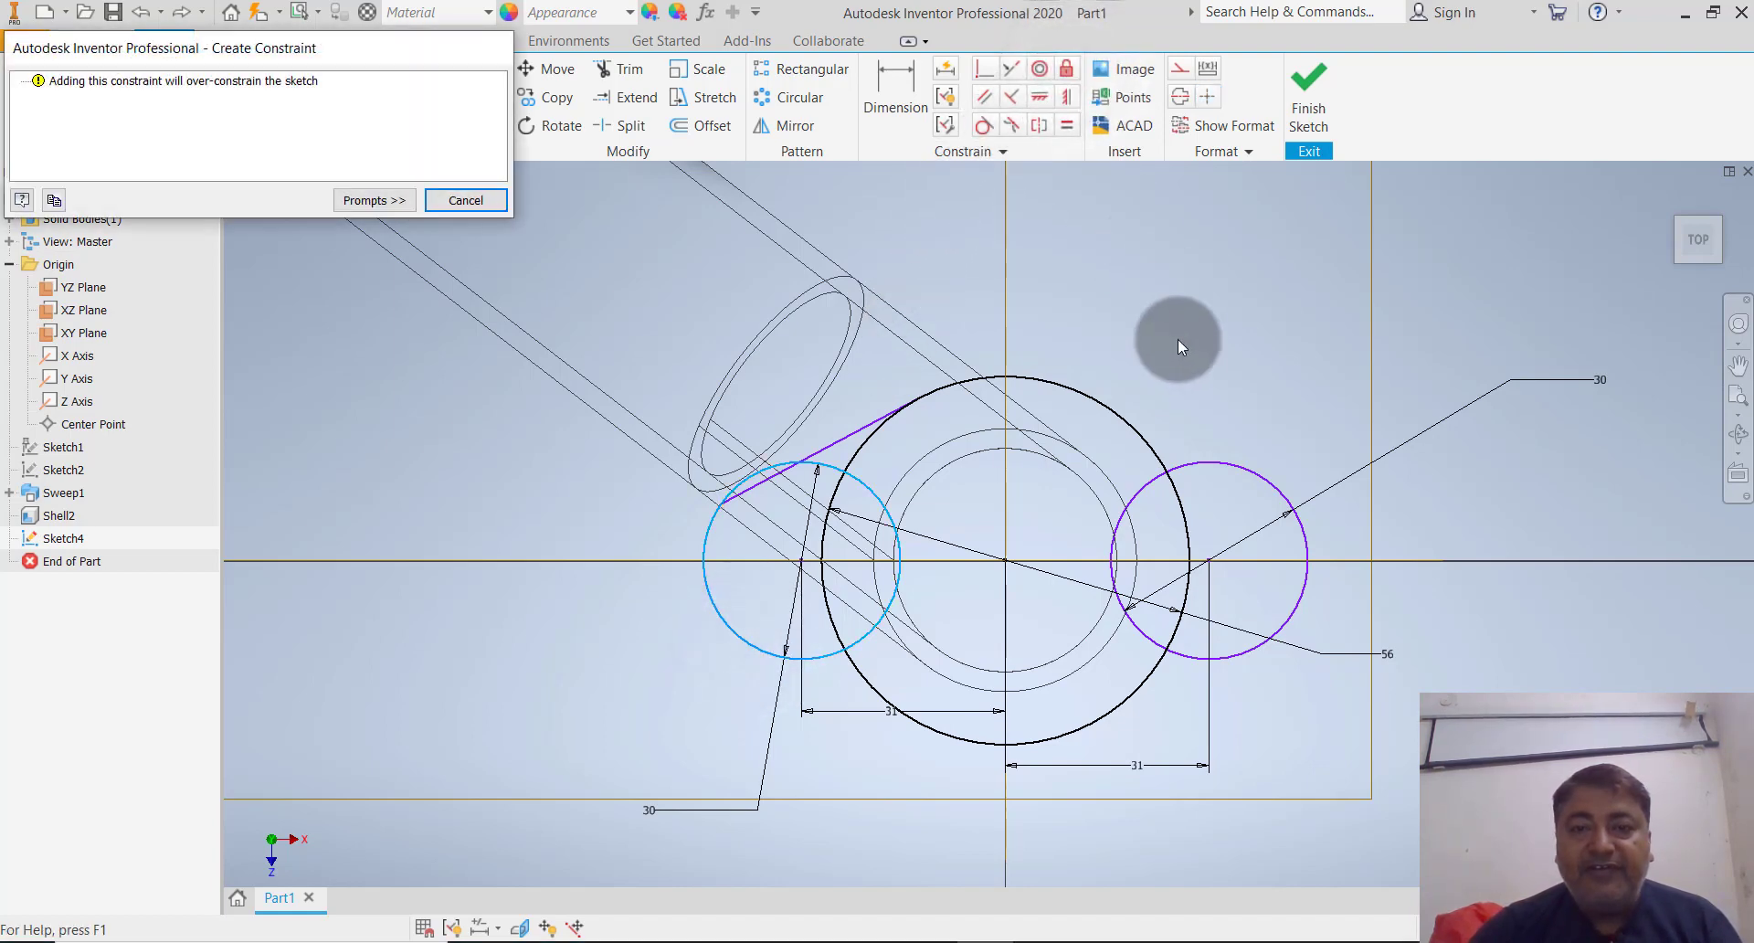
left_click(440, 201)
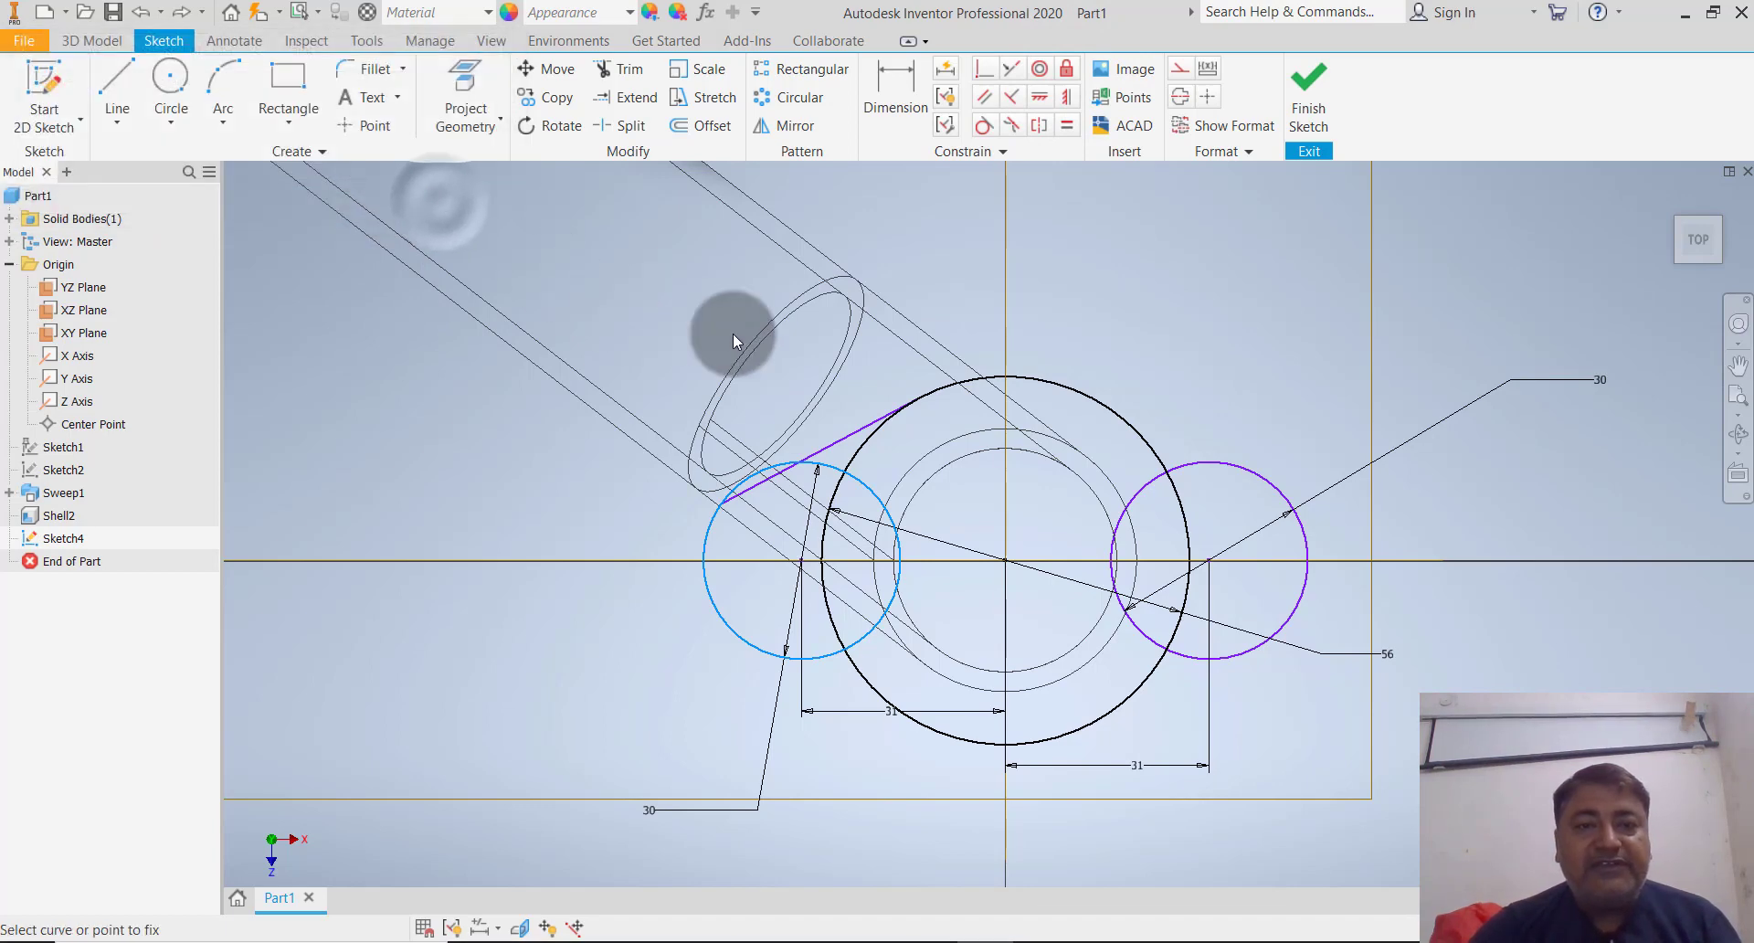
key("Escape")
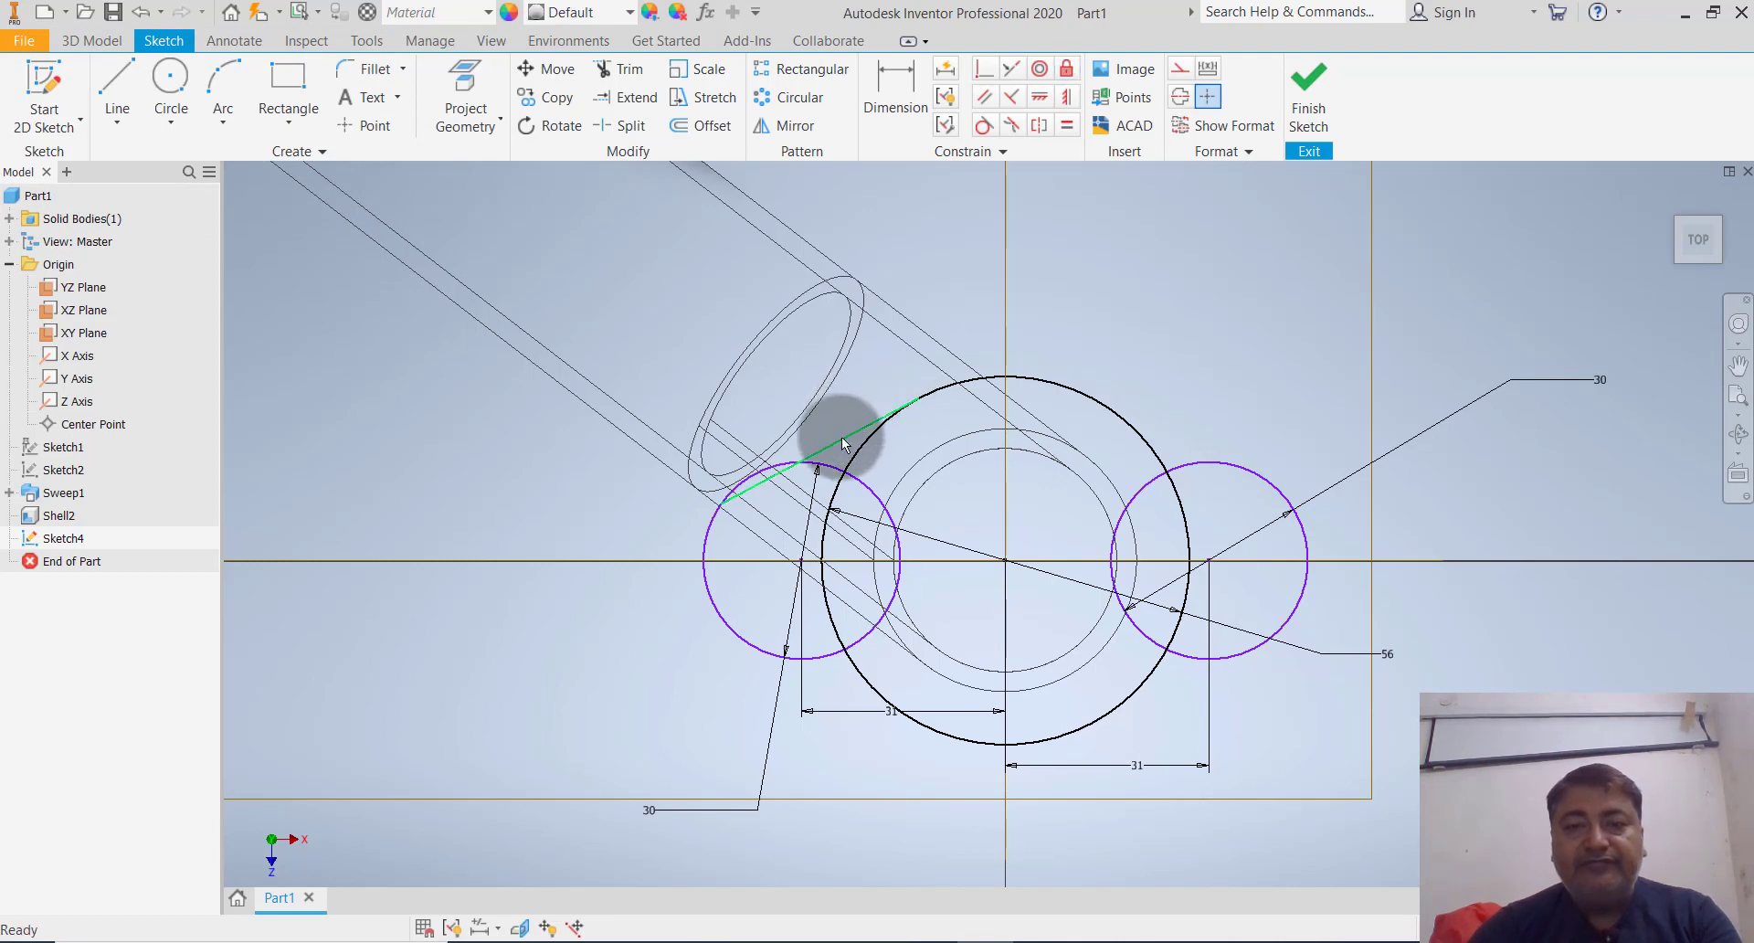
Delete the slanted line between the left 30 mm circle and the 56 mm circle
left_click(841, 437)
key("Delete")
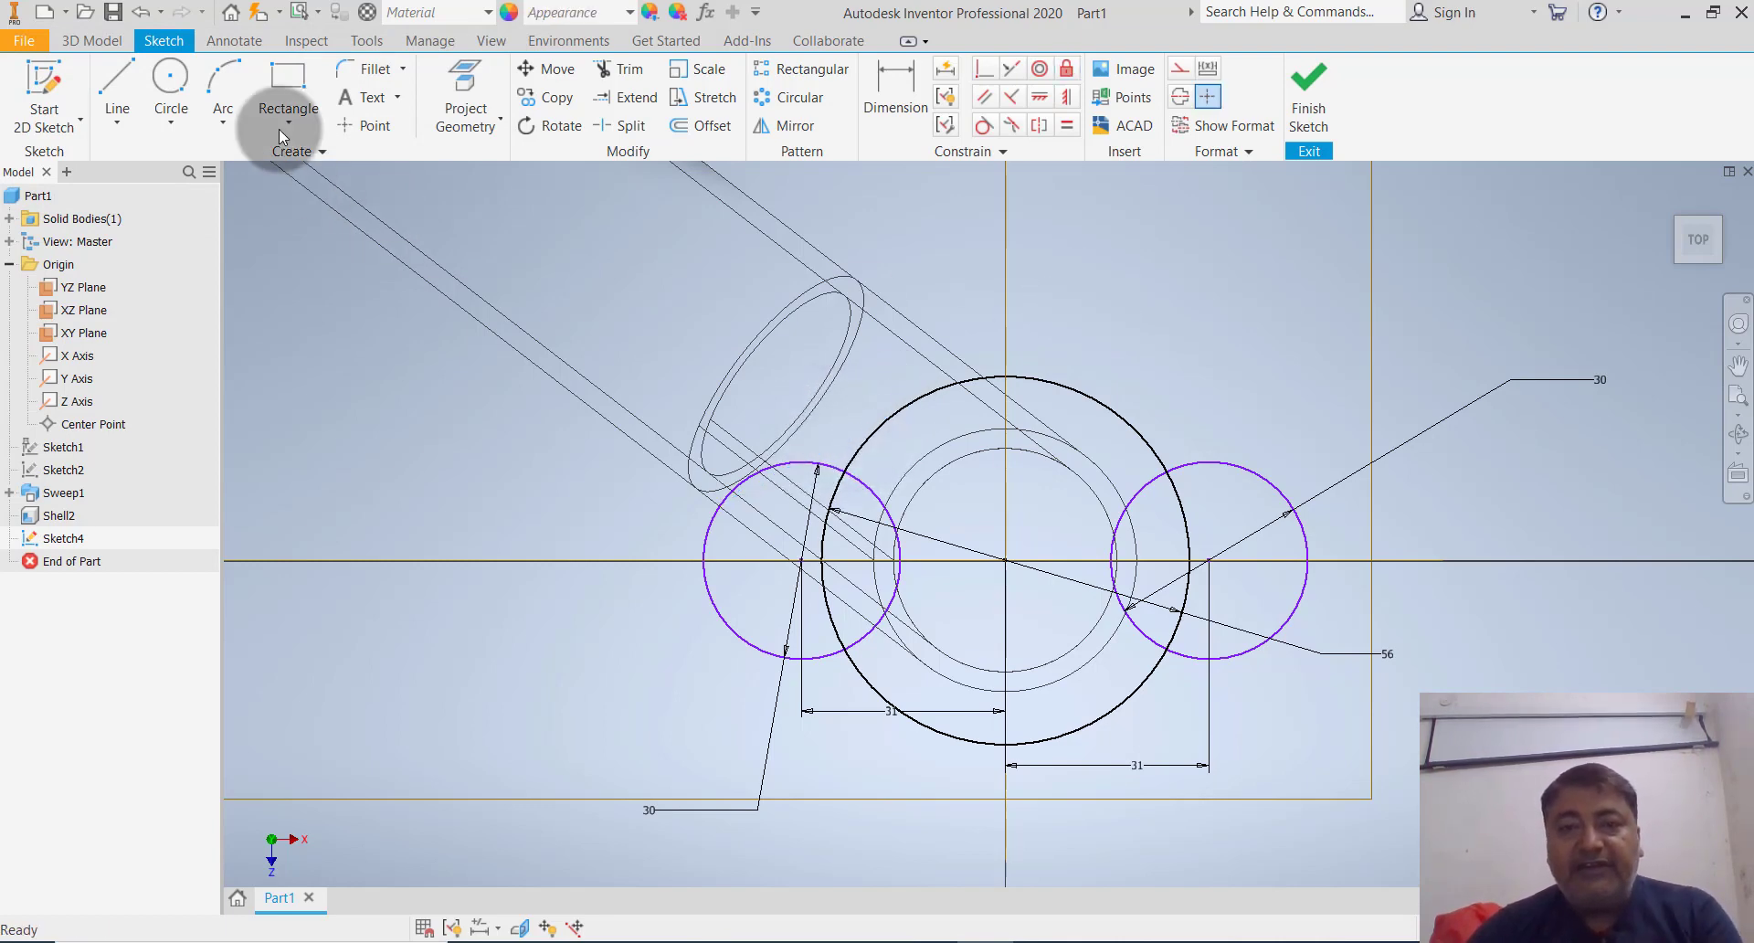
Draw a free slanted line about 53 mm long above the left 30 mm circle and the 56 mm circle
left_click(122, 98)
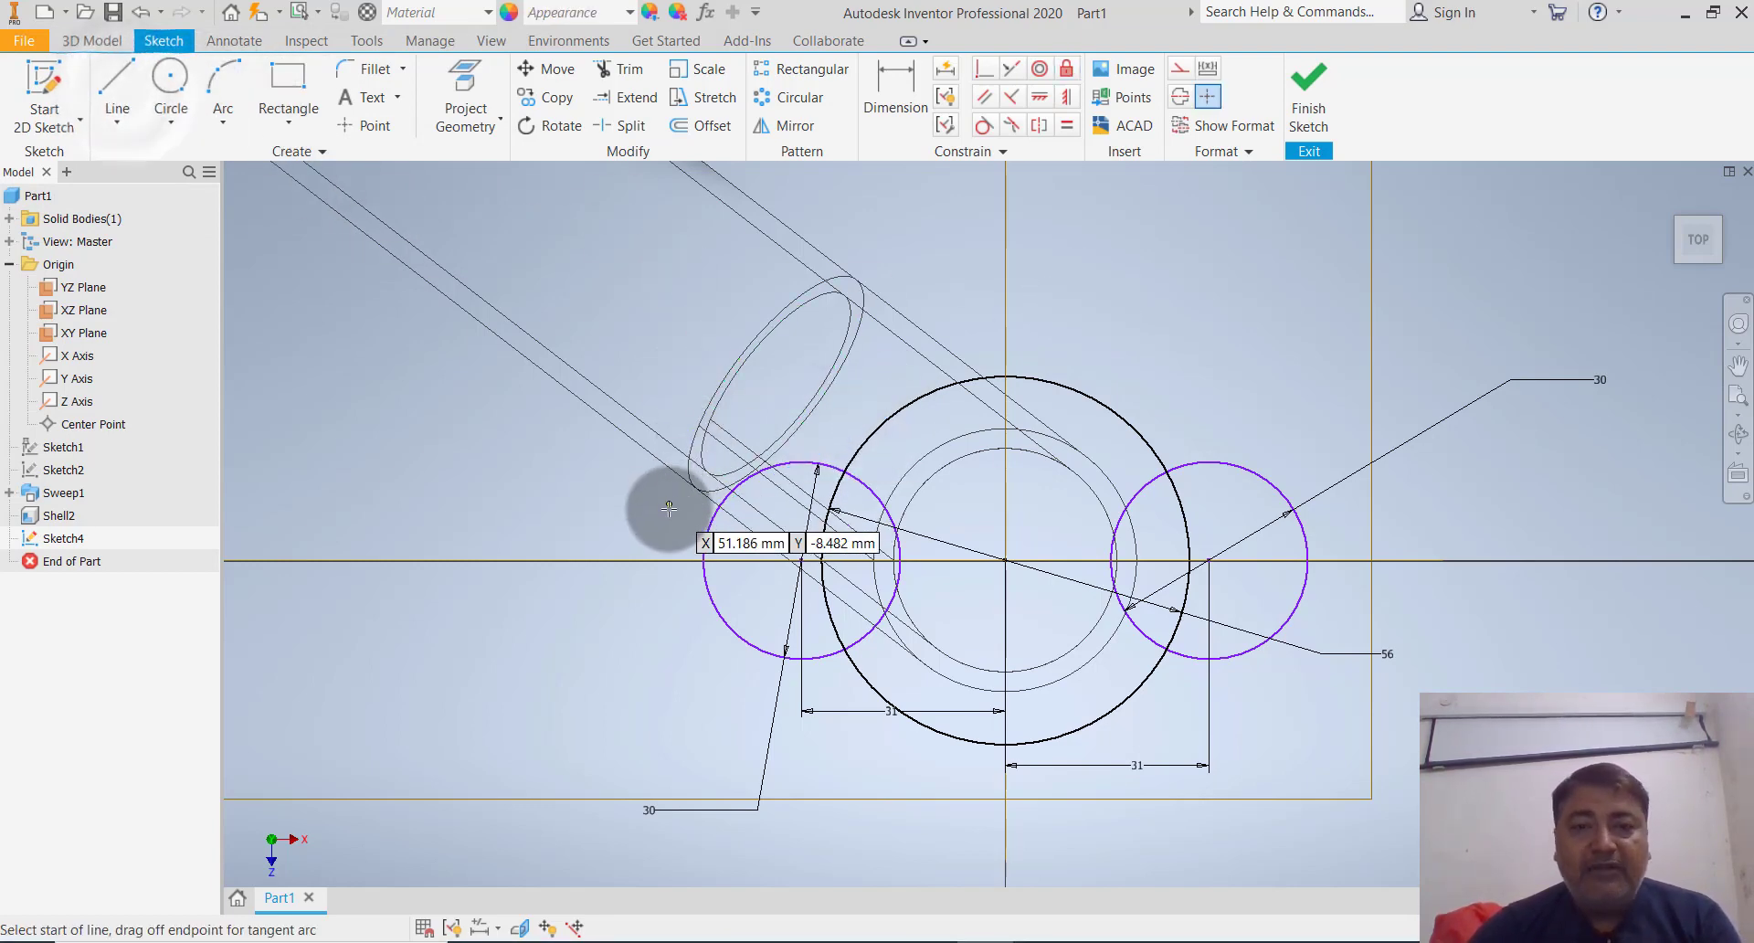
left_click(669, 512)
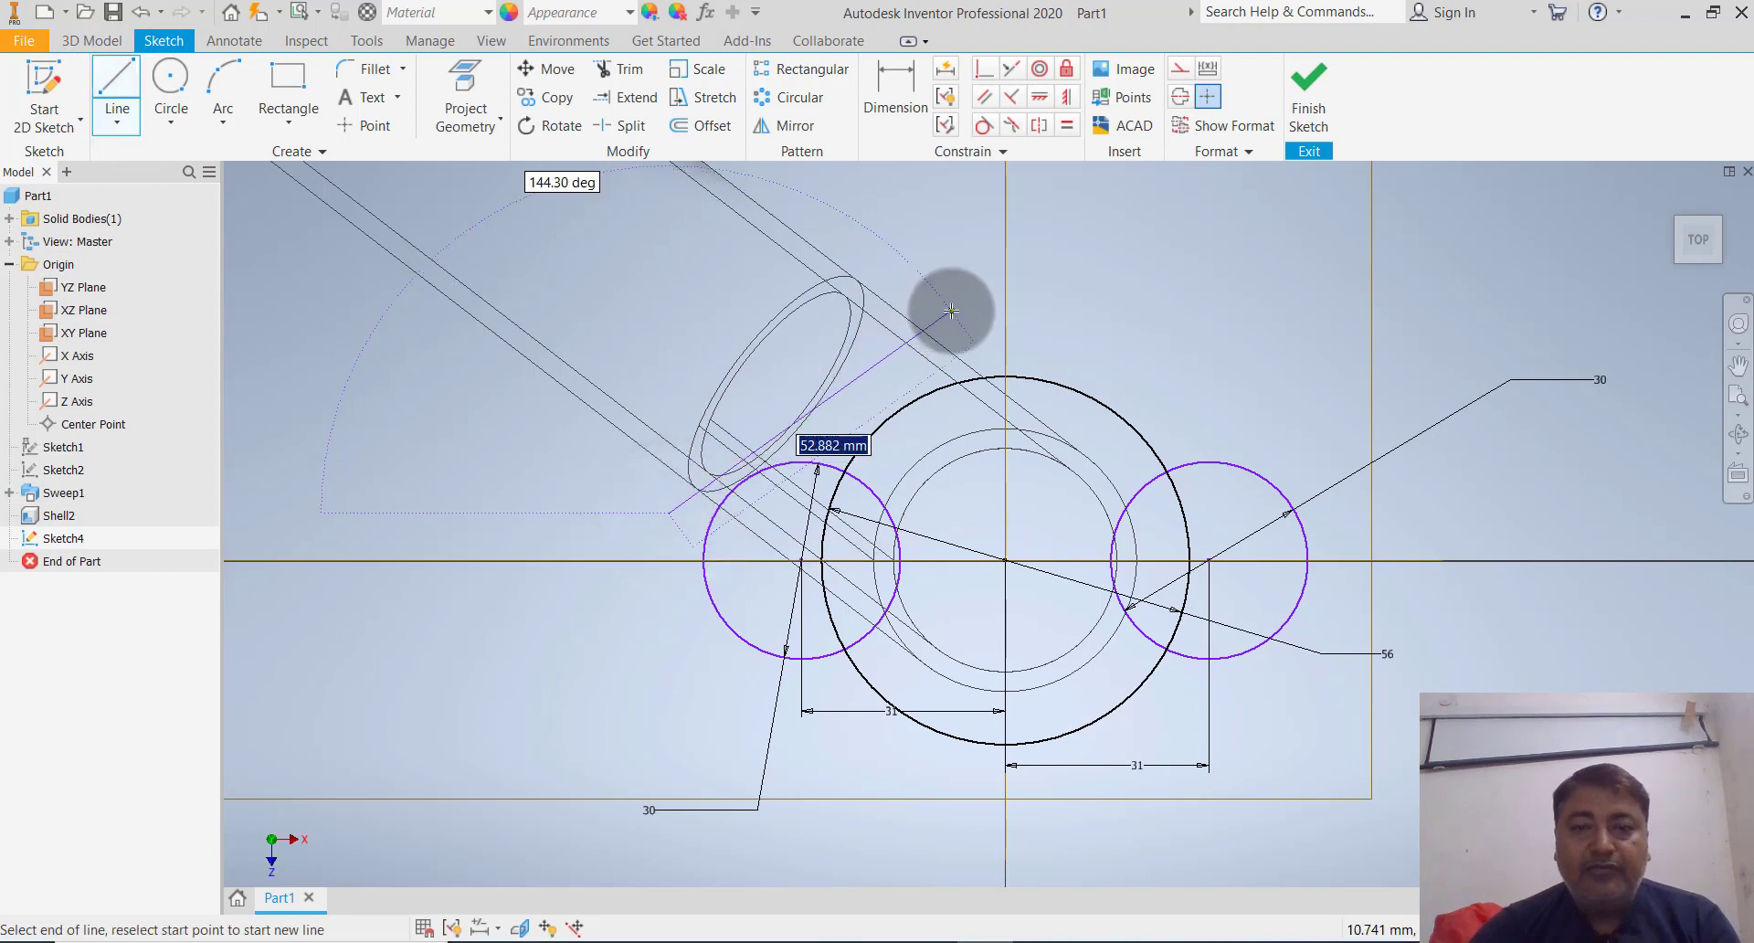
left_click(972, 287)
key("Escape")
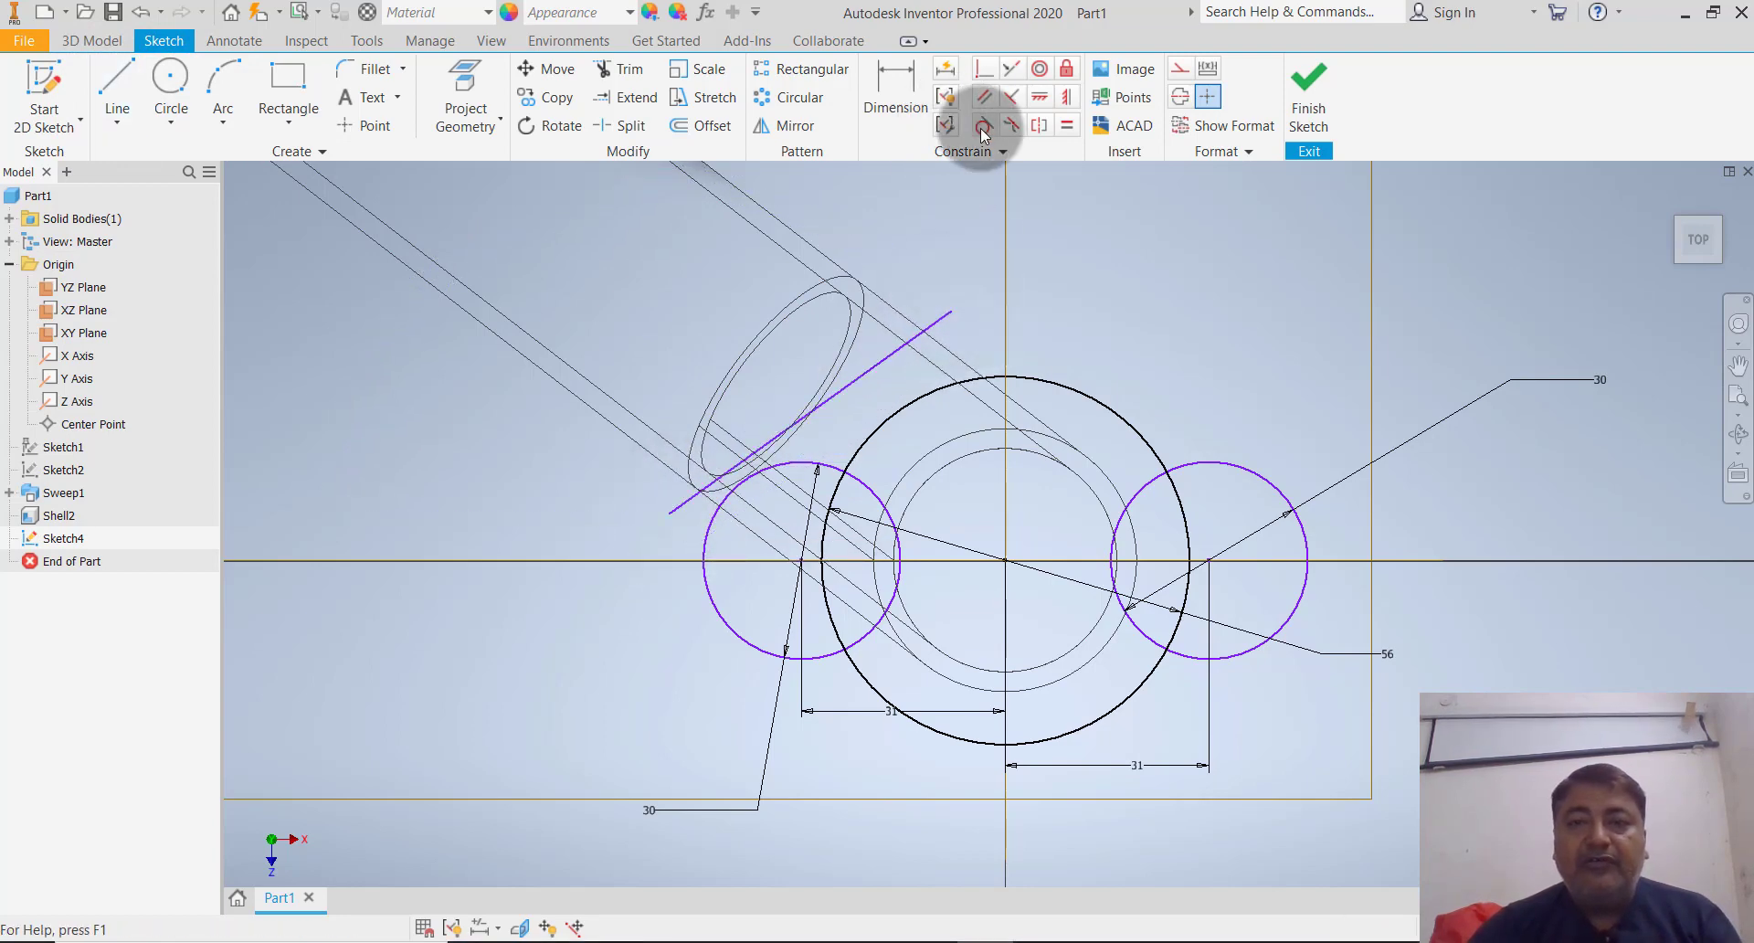
Try to make the slanted line tangent to the left 30 mm circle and the 56 mm circle, and undo both constraints and the line
left_click(984, 128)
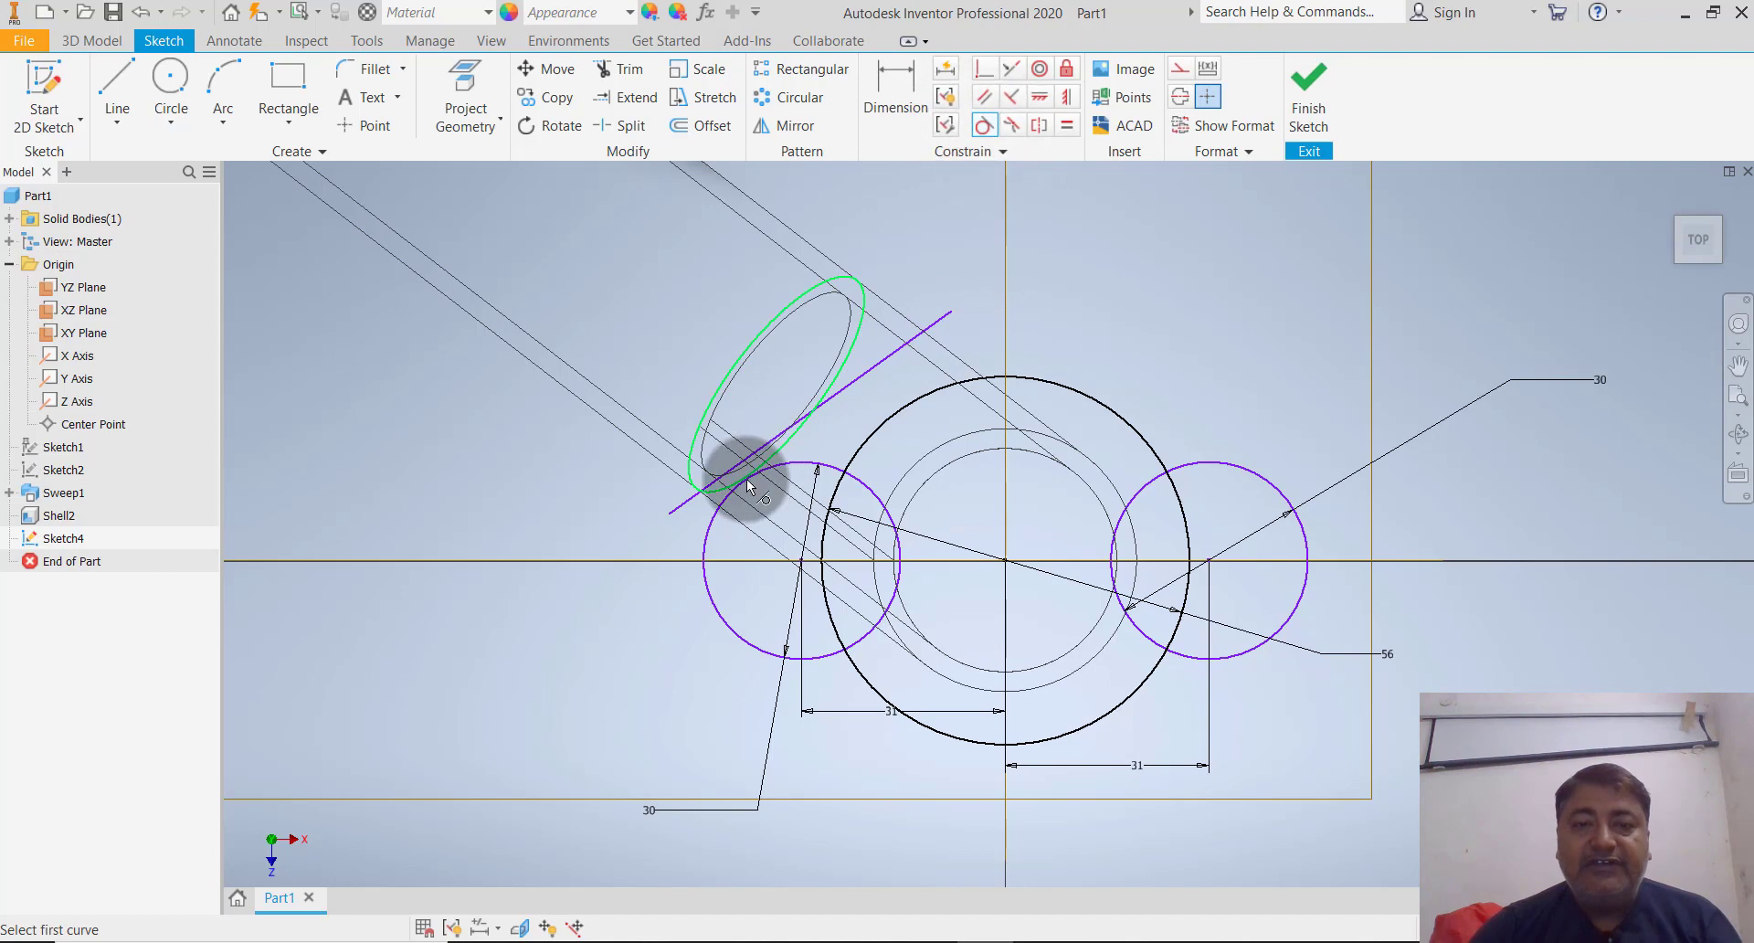
left_click(731, 503)
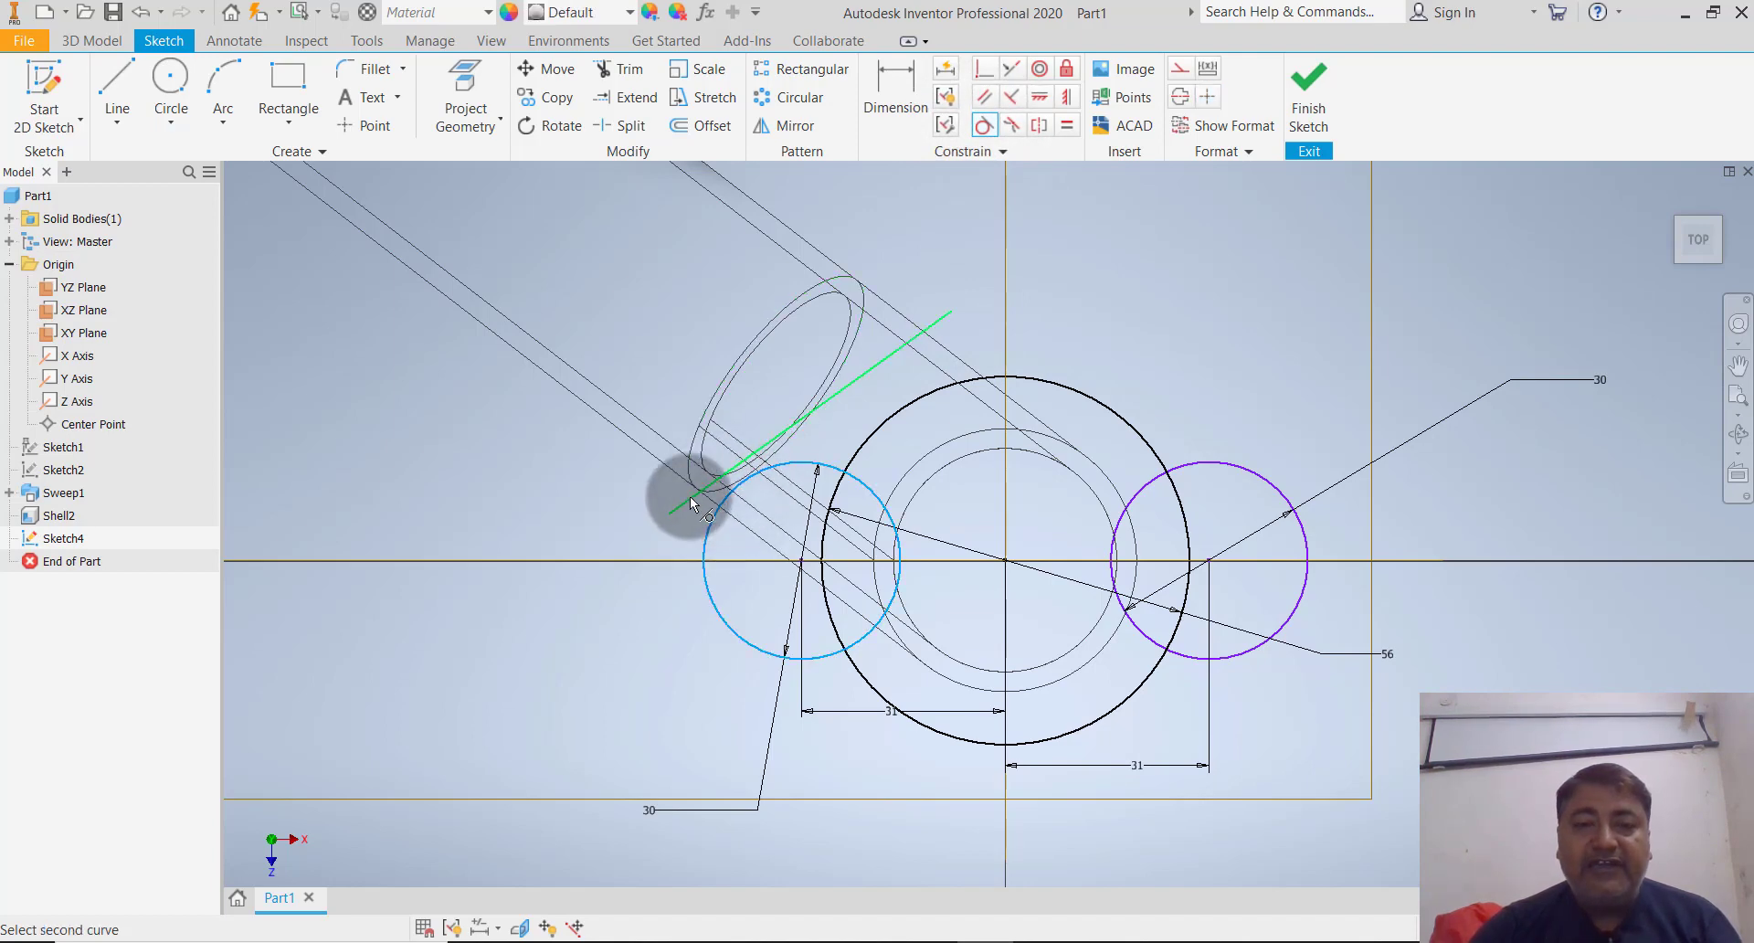
left_click(692, 501)
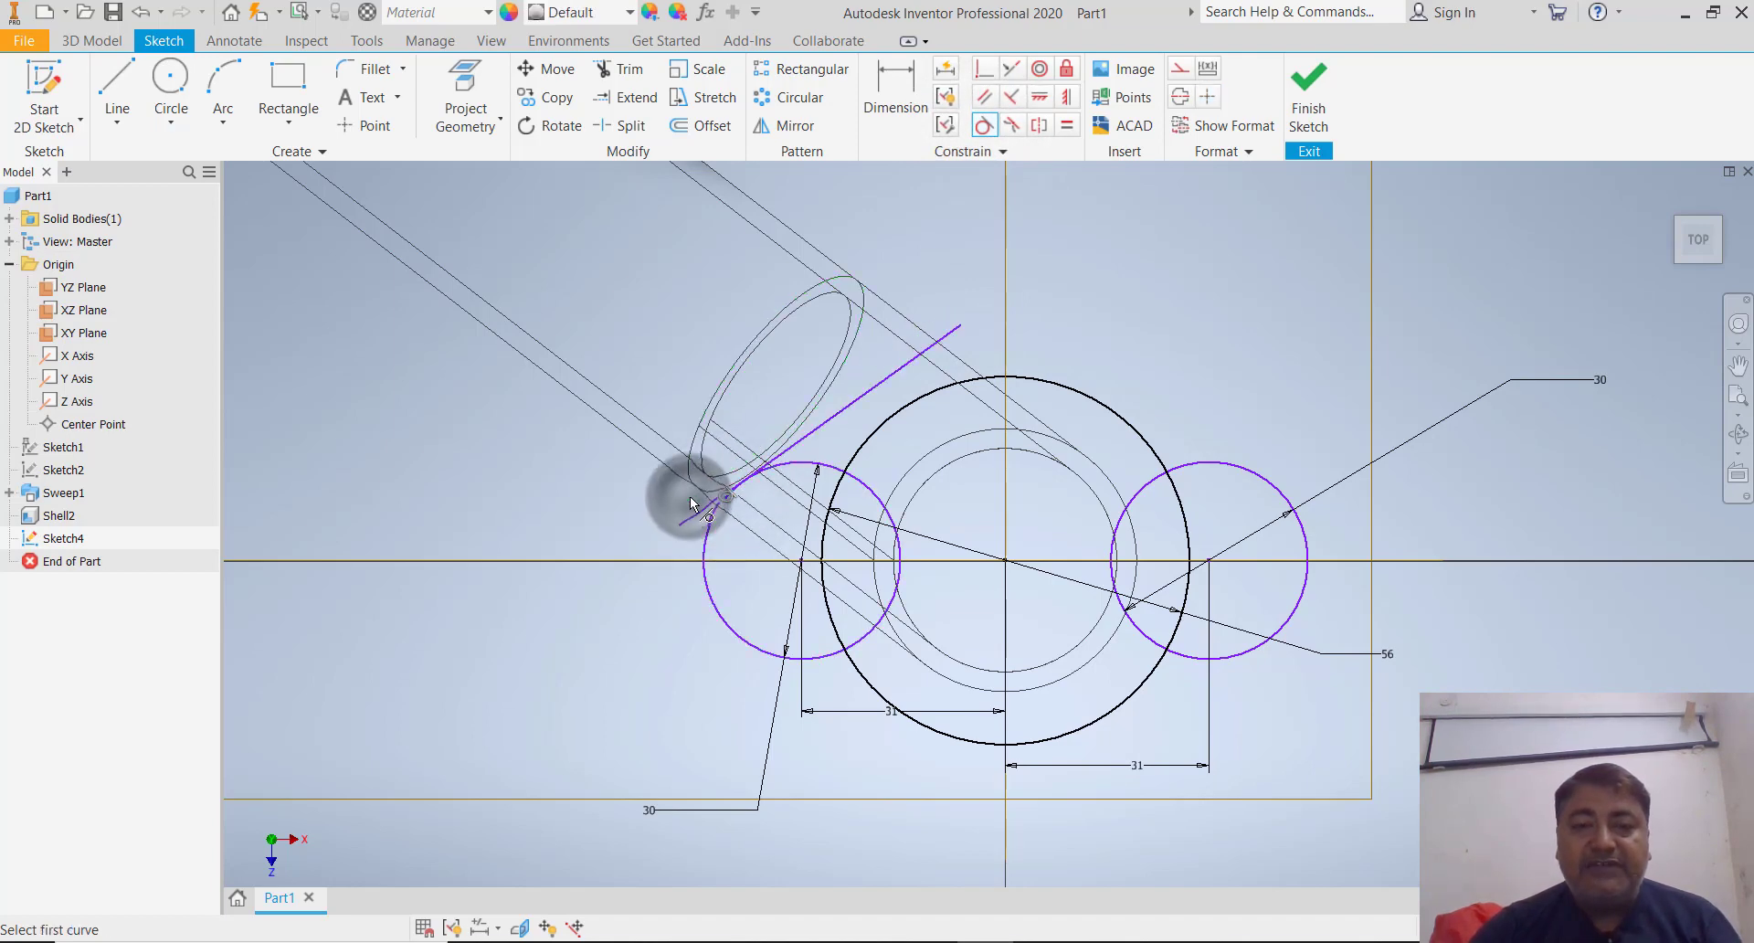
left_click(992, 124)
left_click(925, 393)
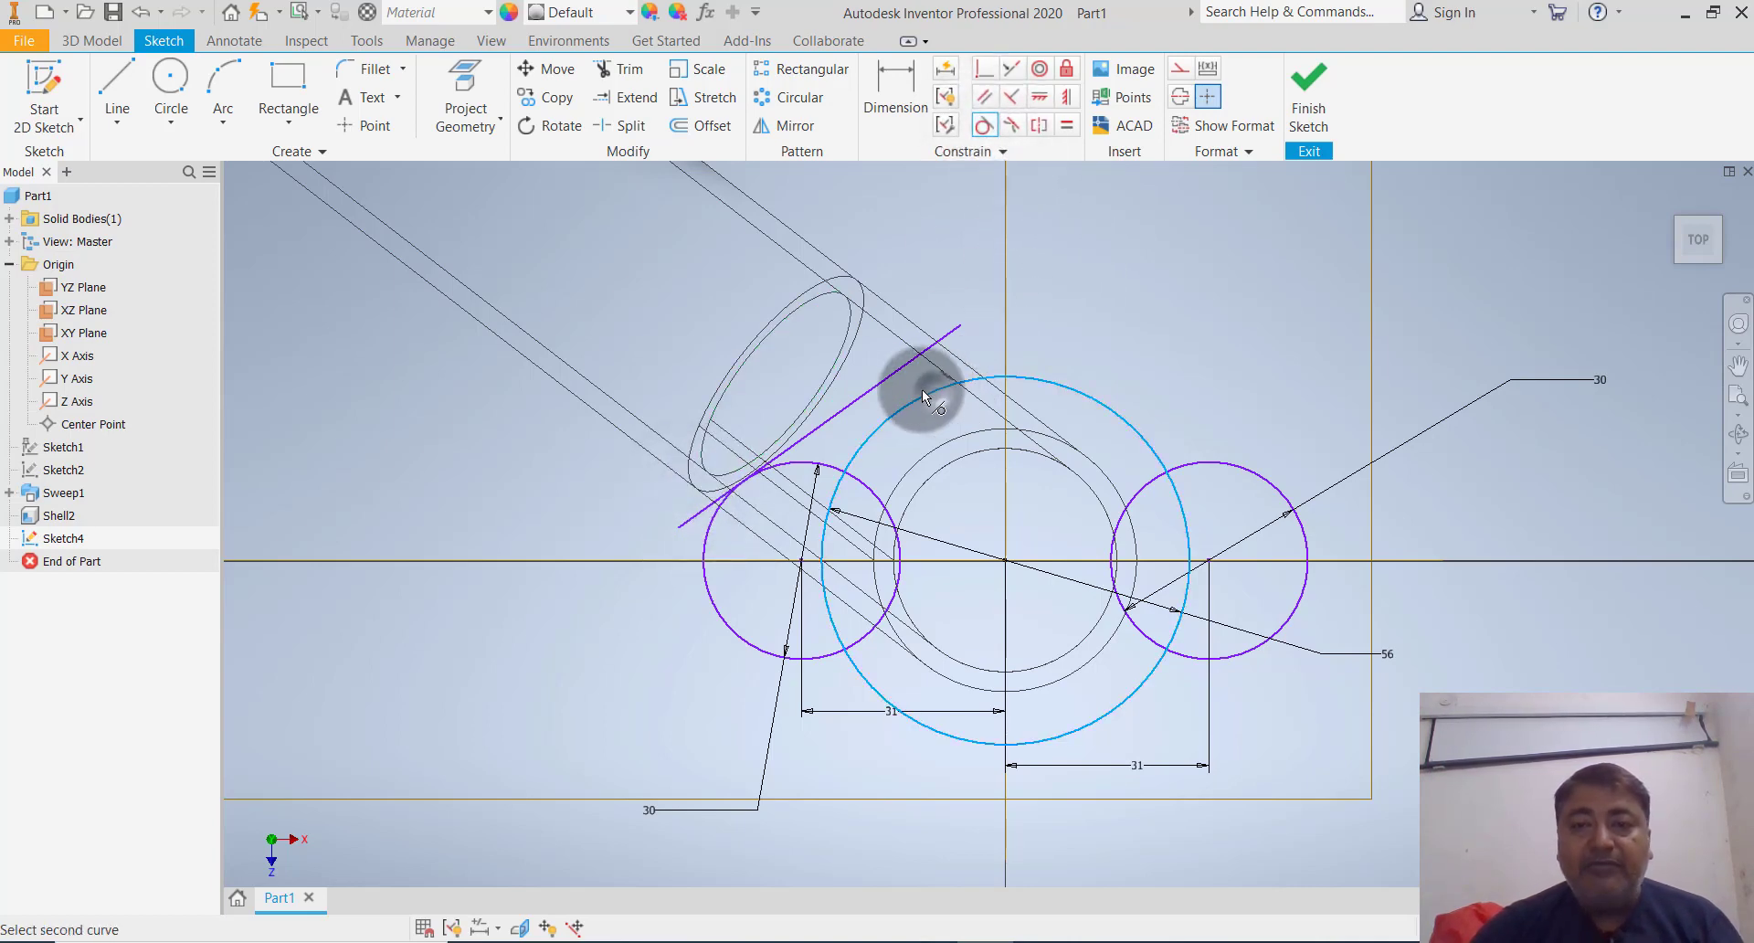
left_click(892, 373)
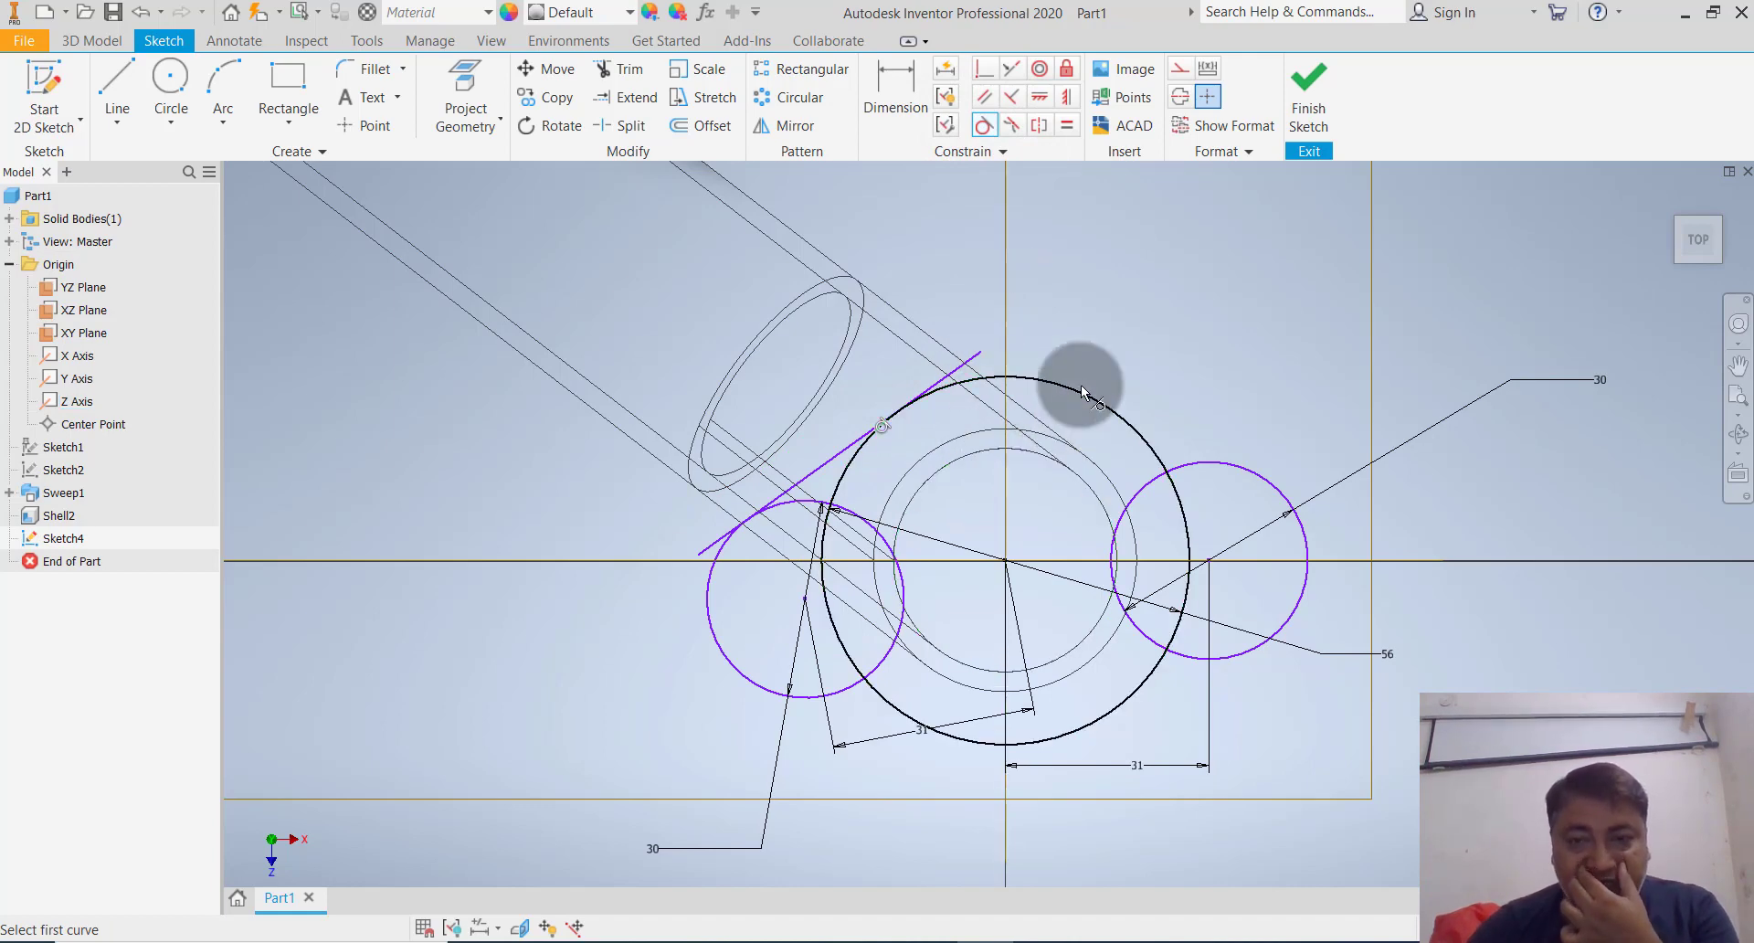
key("Escape")
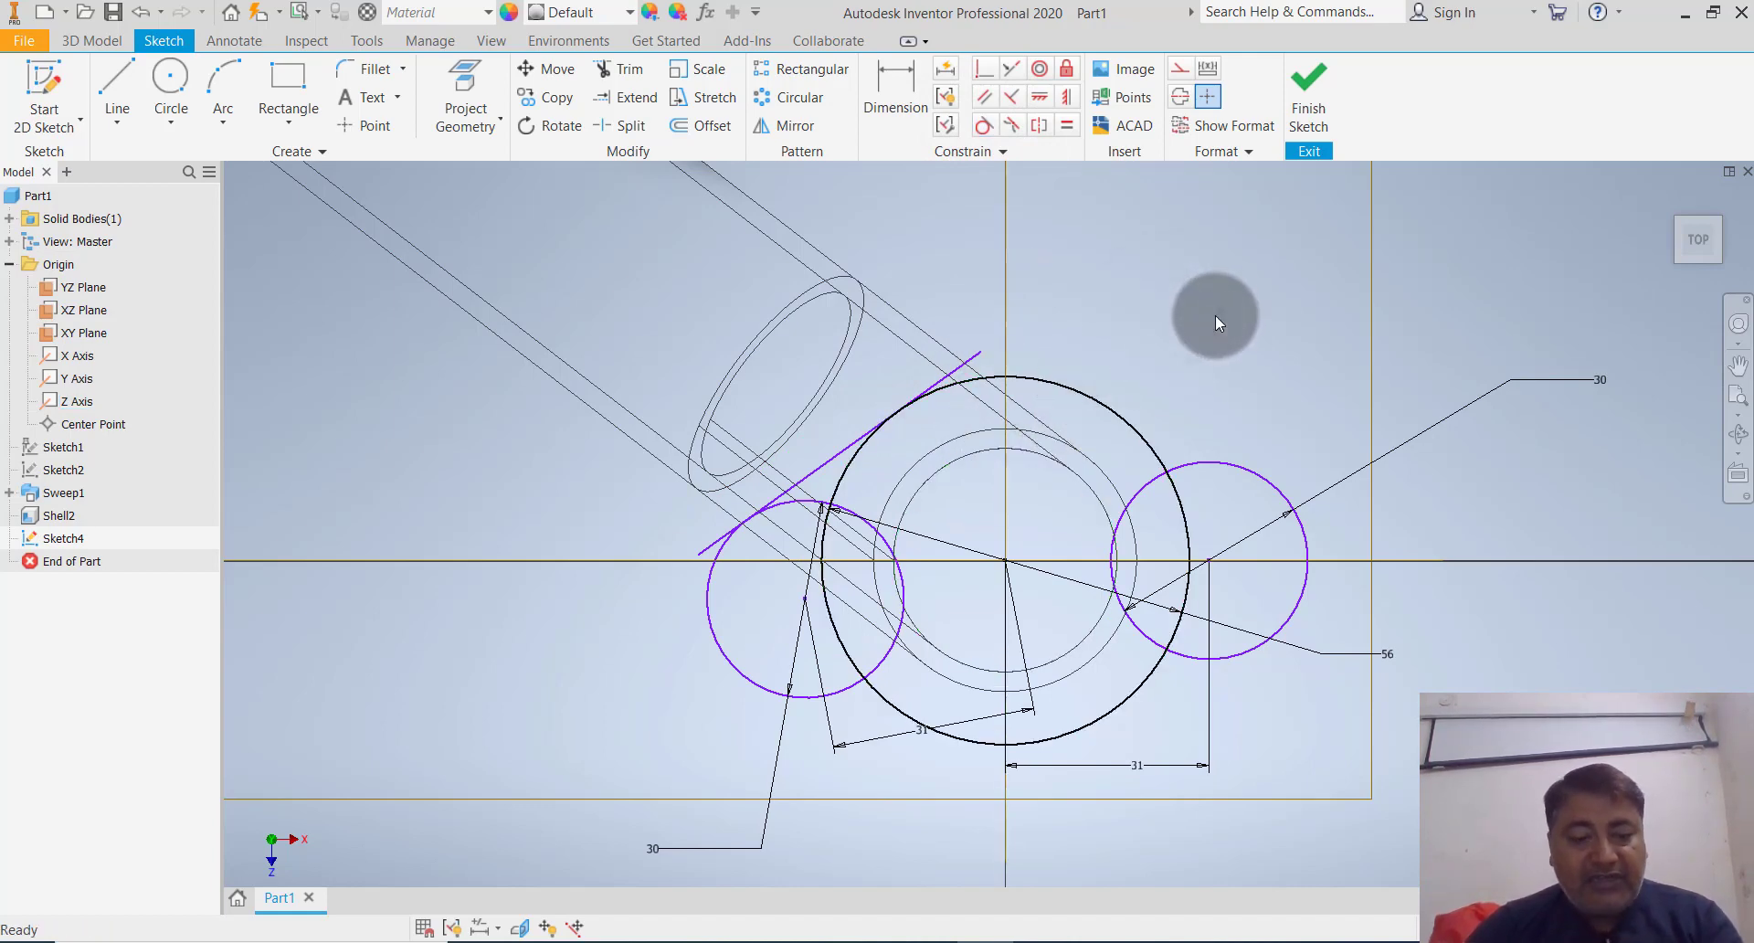
key("ctrl+z")
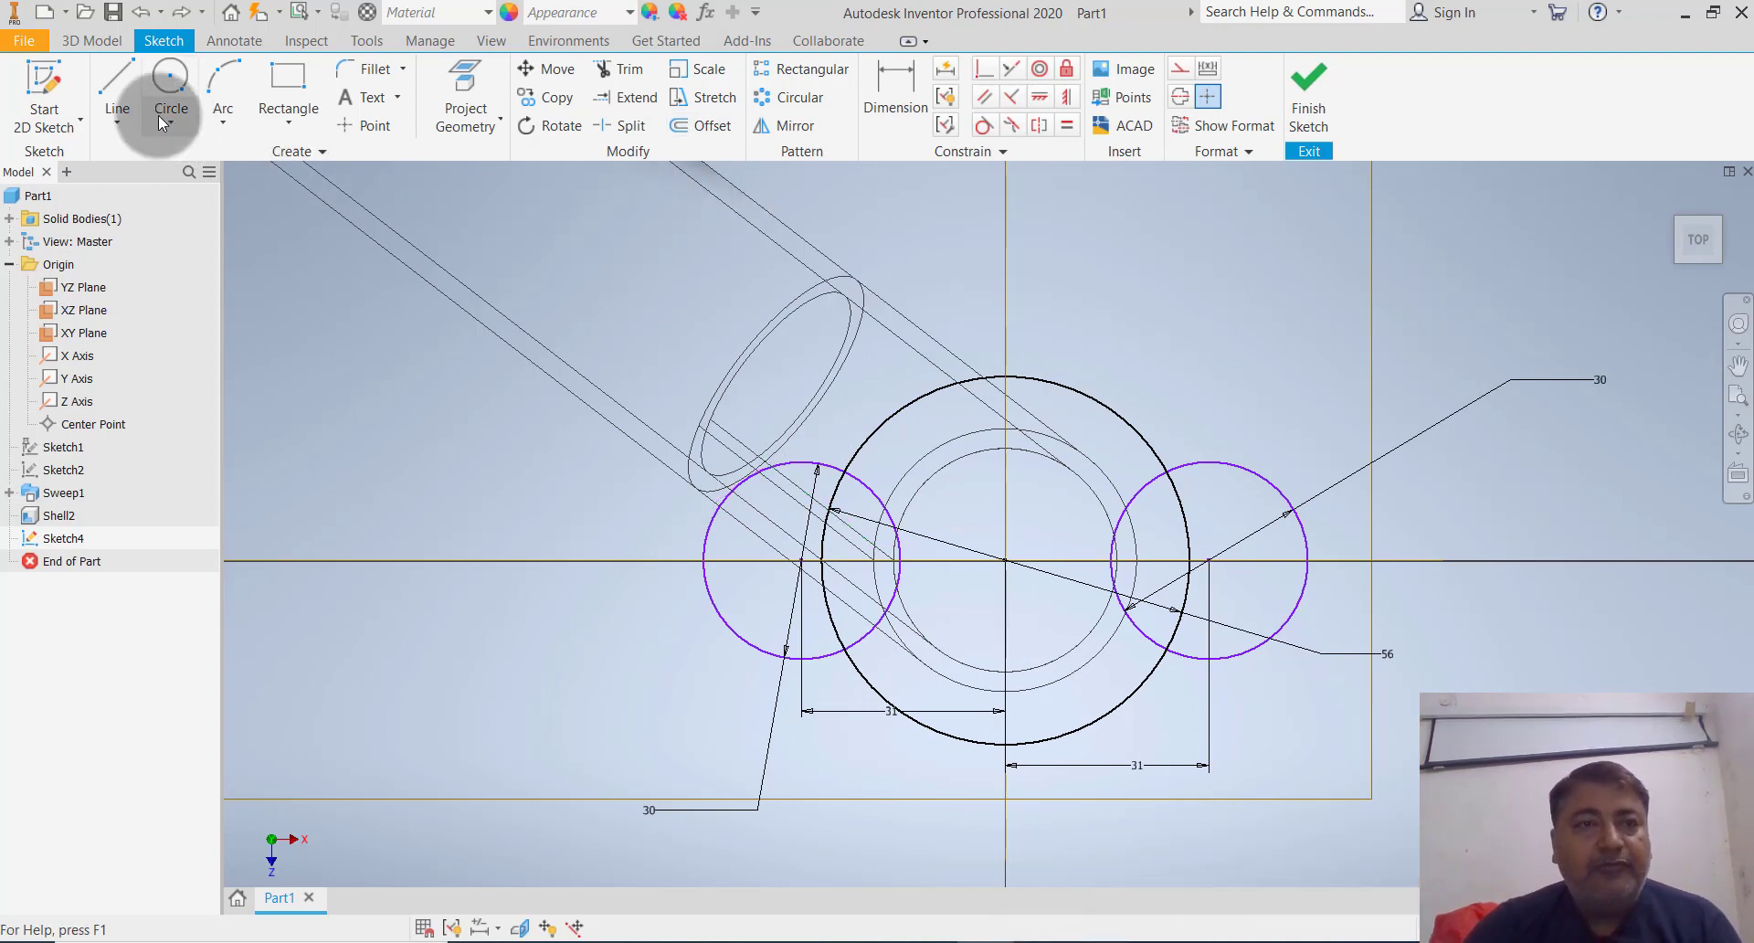
Draw a line about 26 mm long from the upper part of the left 30 mm circle, ending tangent on the 56 mm circle
left_click(117, 87)
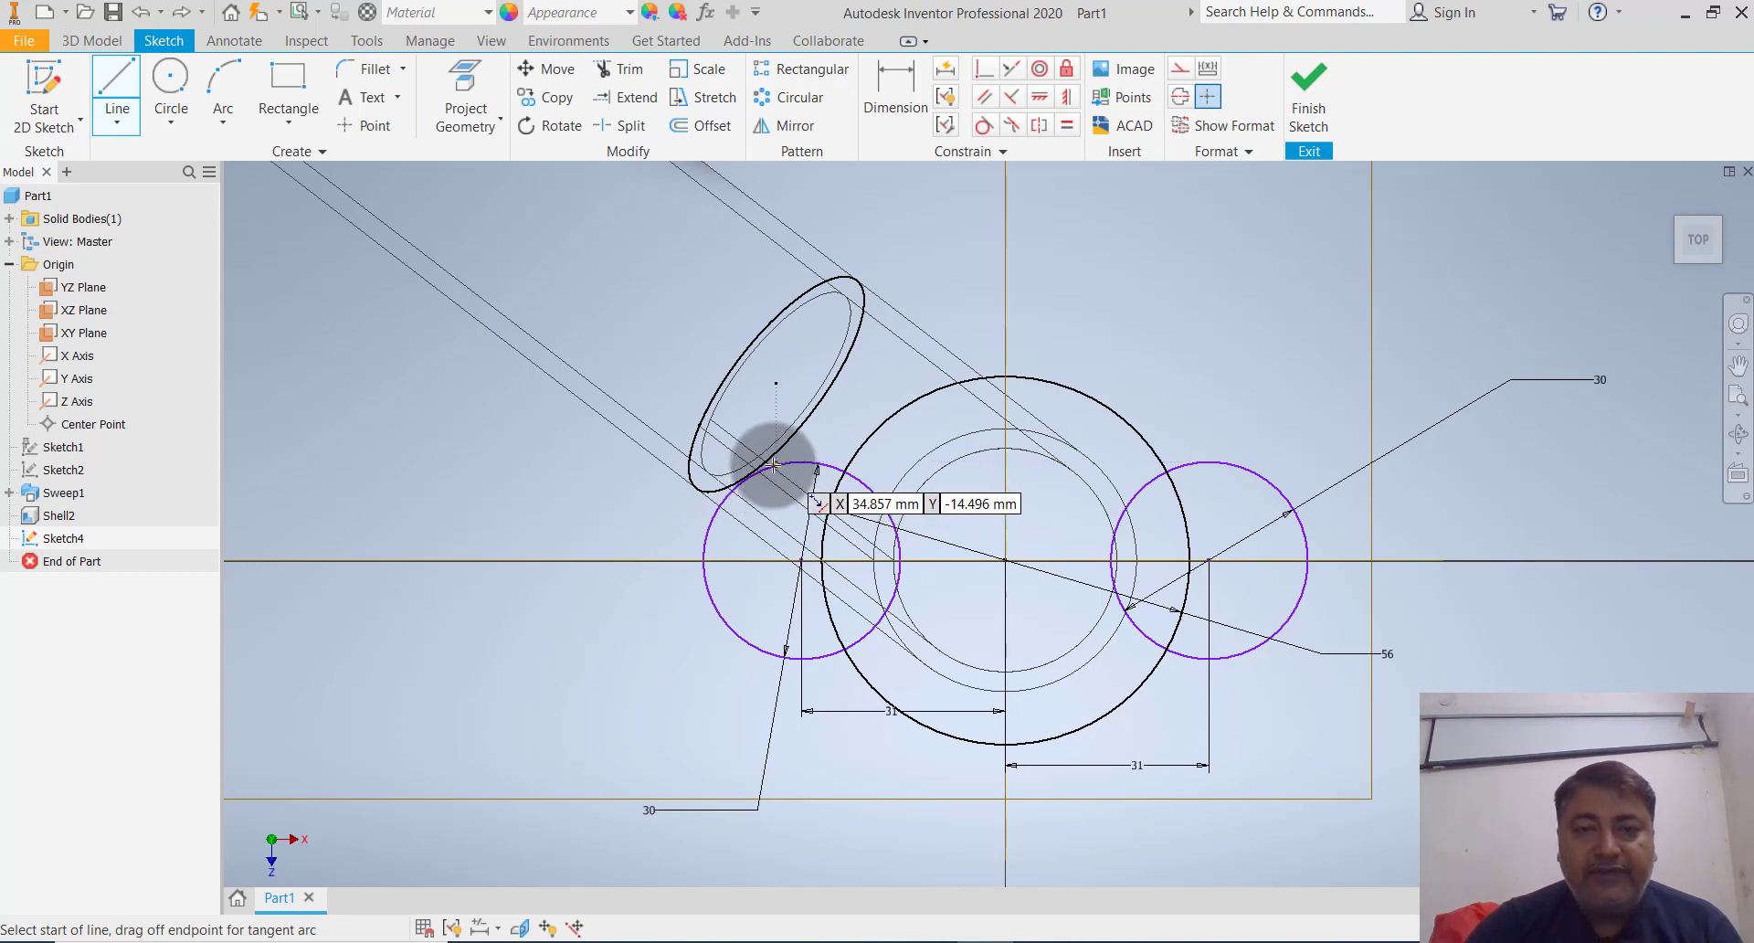
left_click(772, 466)
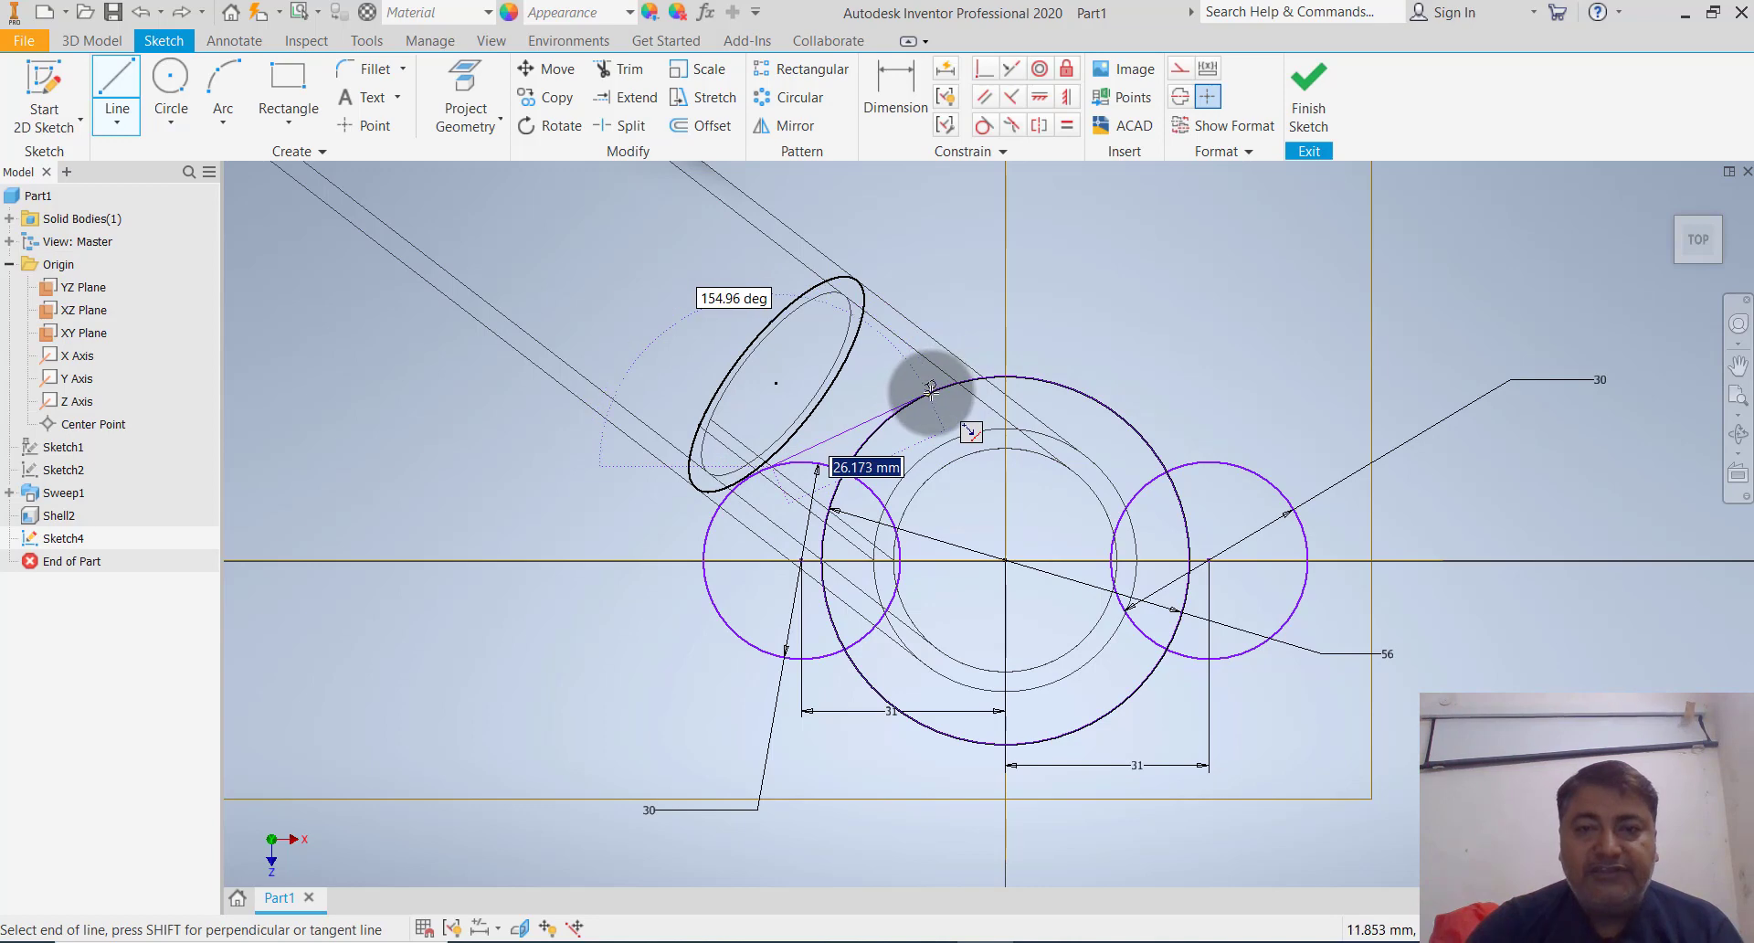
left_click(921, 399)
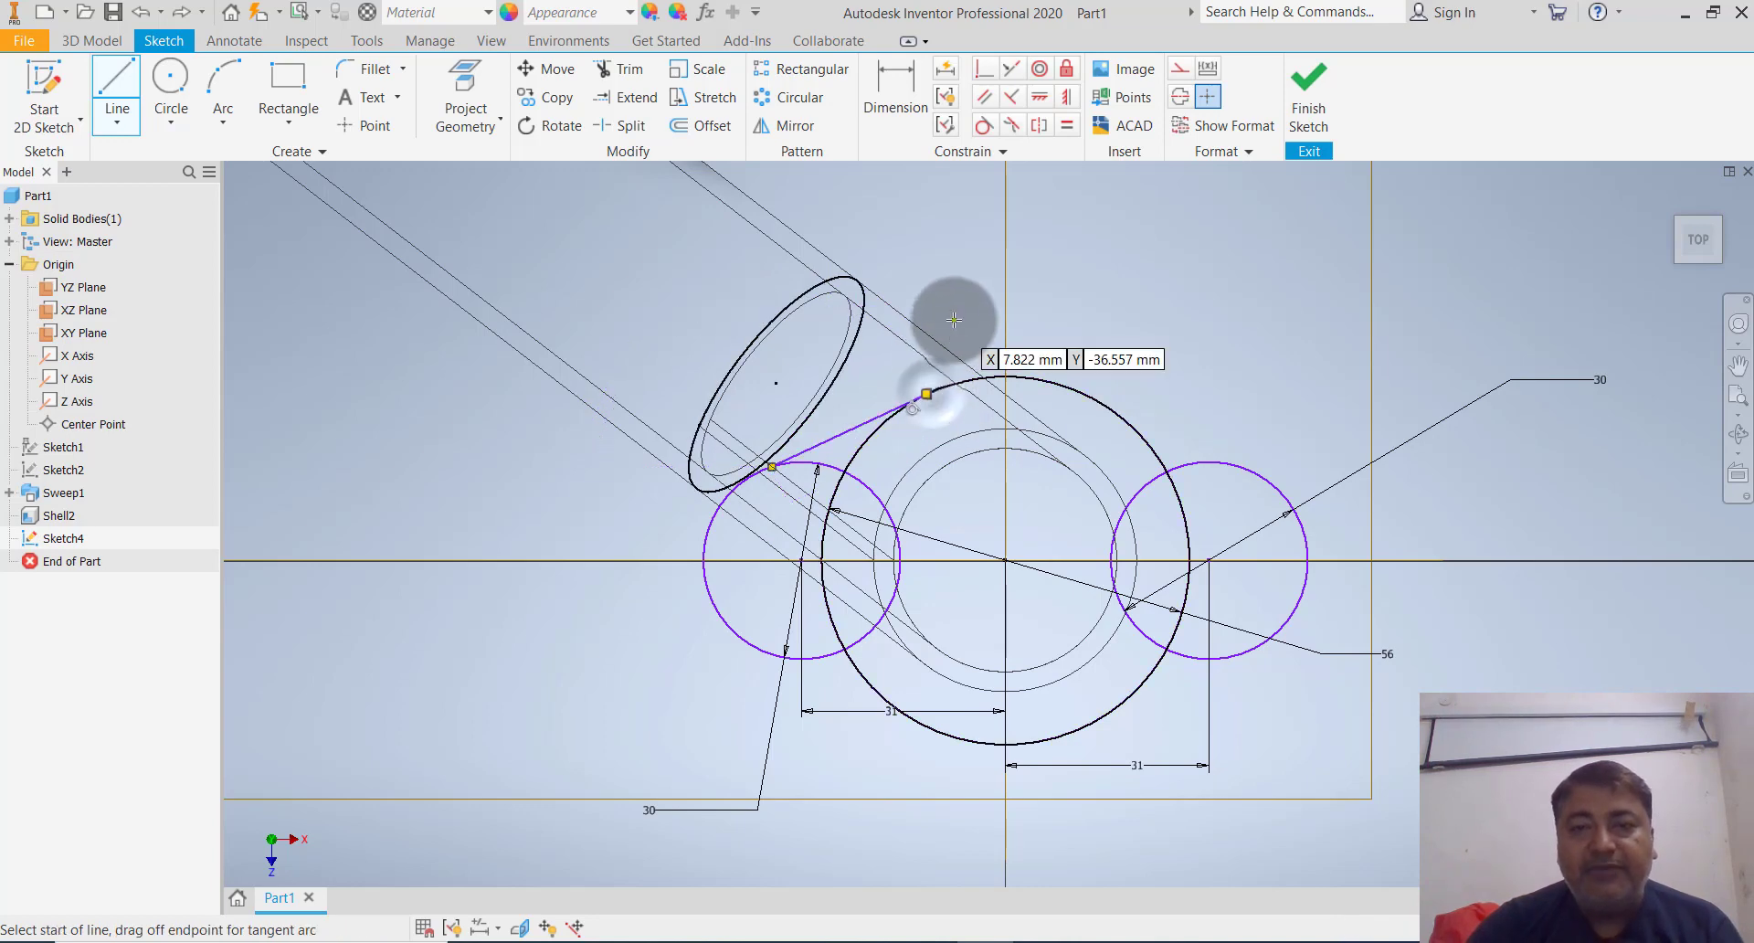
key("Escape")
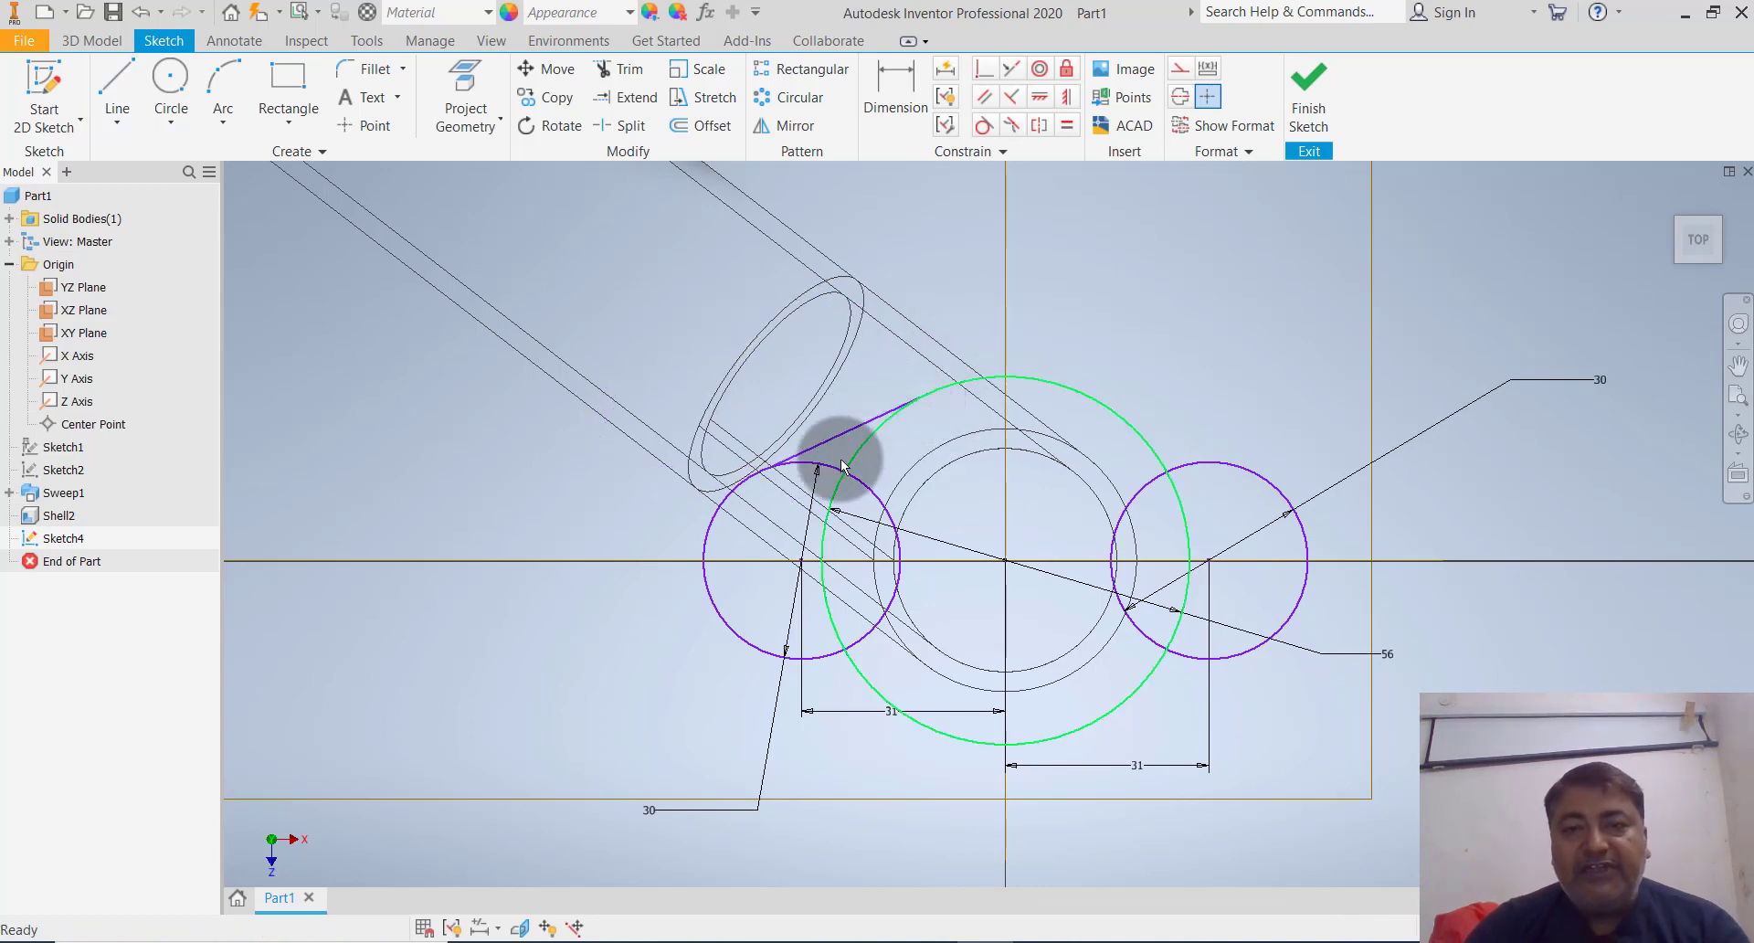
Apply a tangent constraint between the left 30 mm circle and the slanted line
left_click(982, 122)
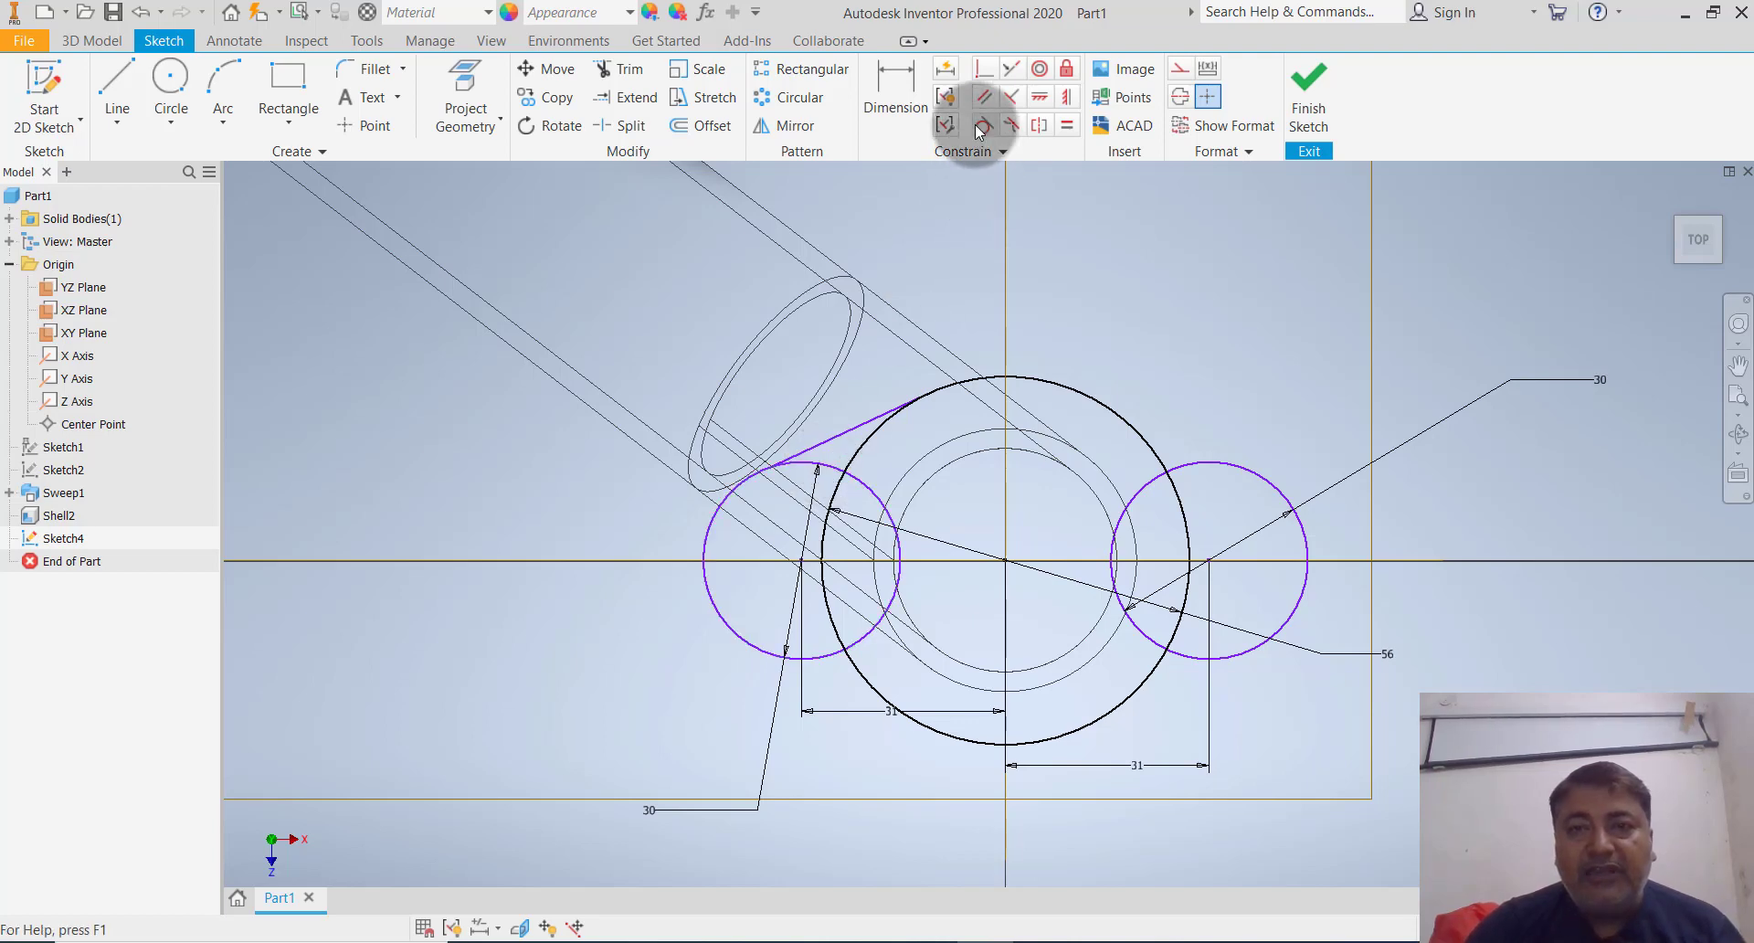
left_click(820, 464)
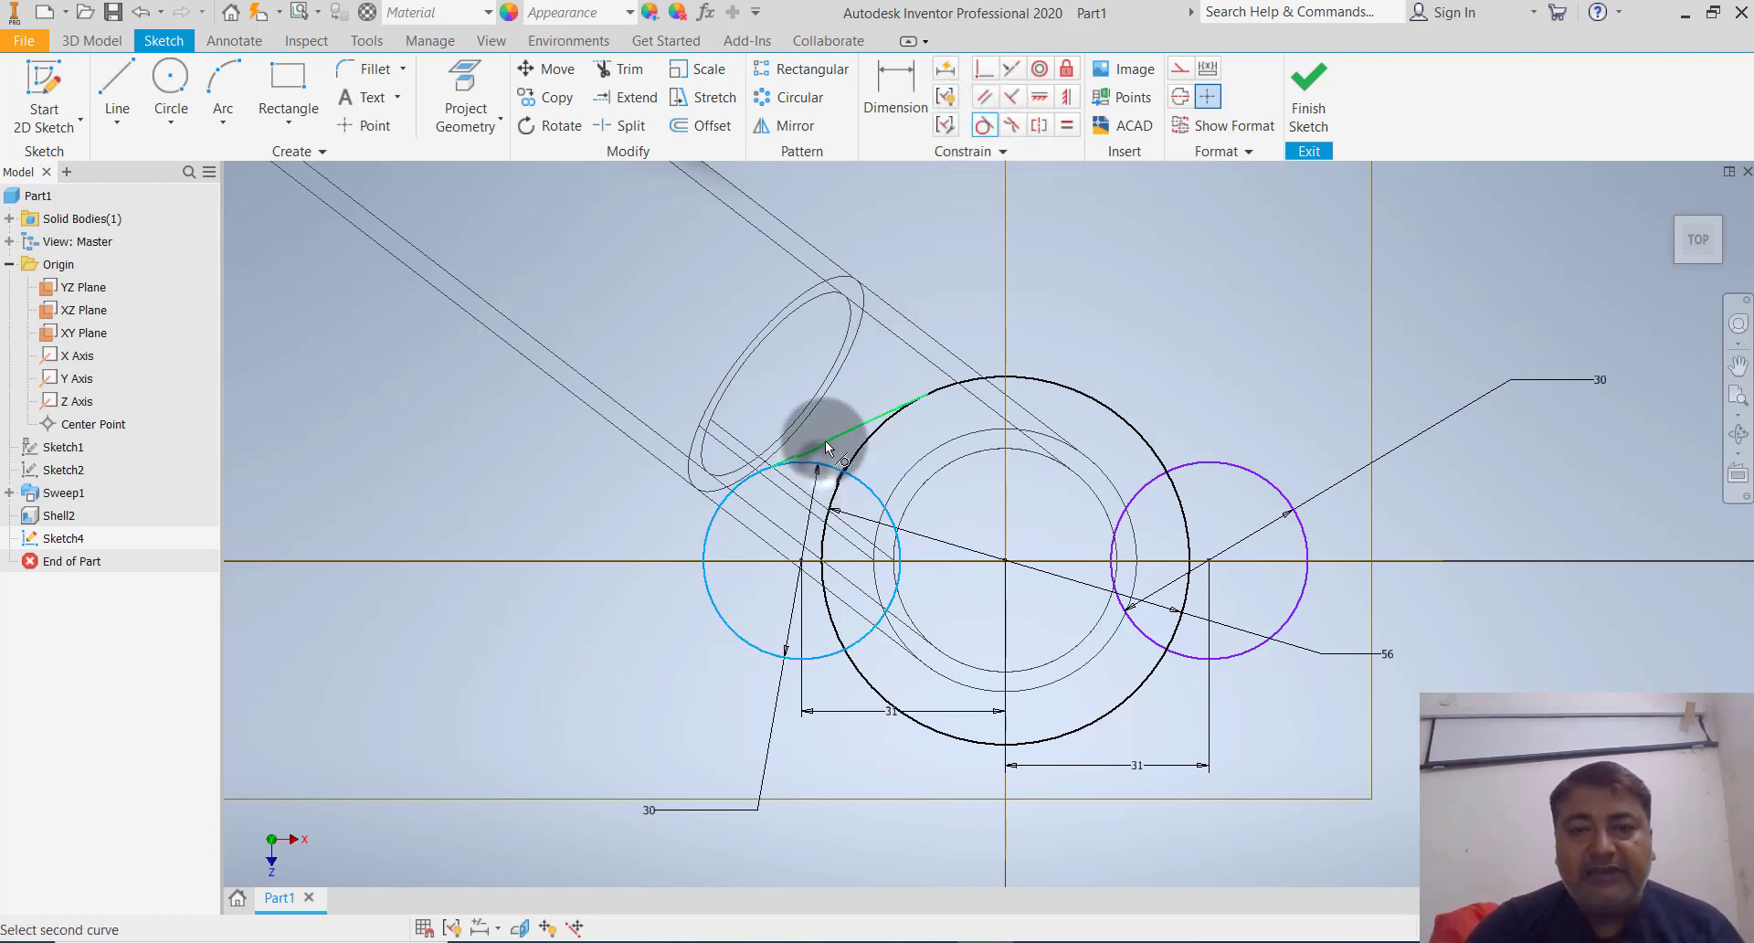
left_click(825, 439)
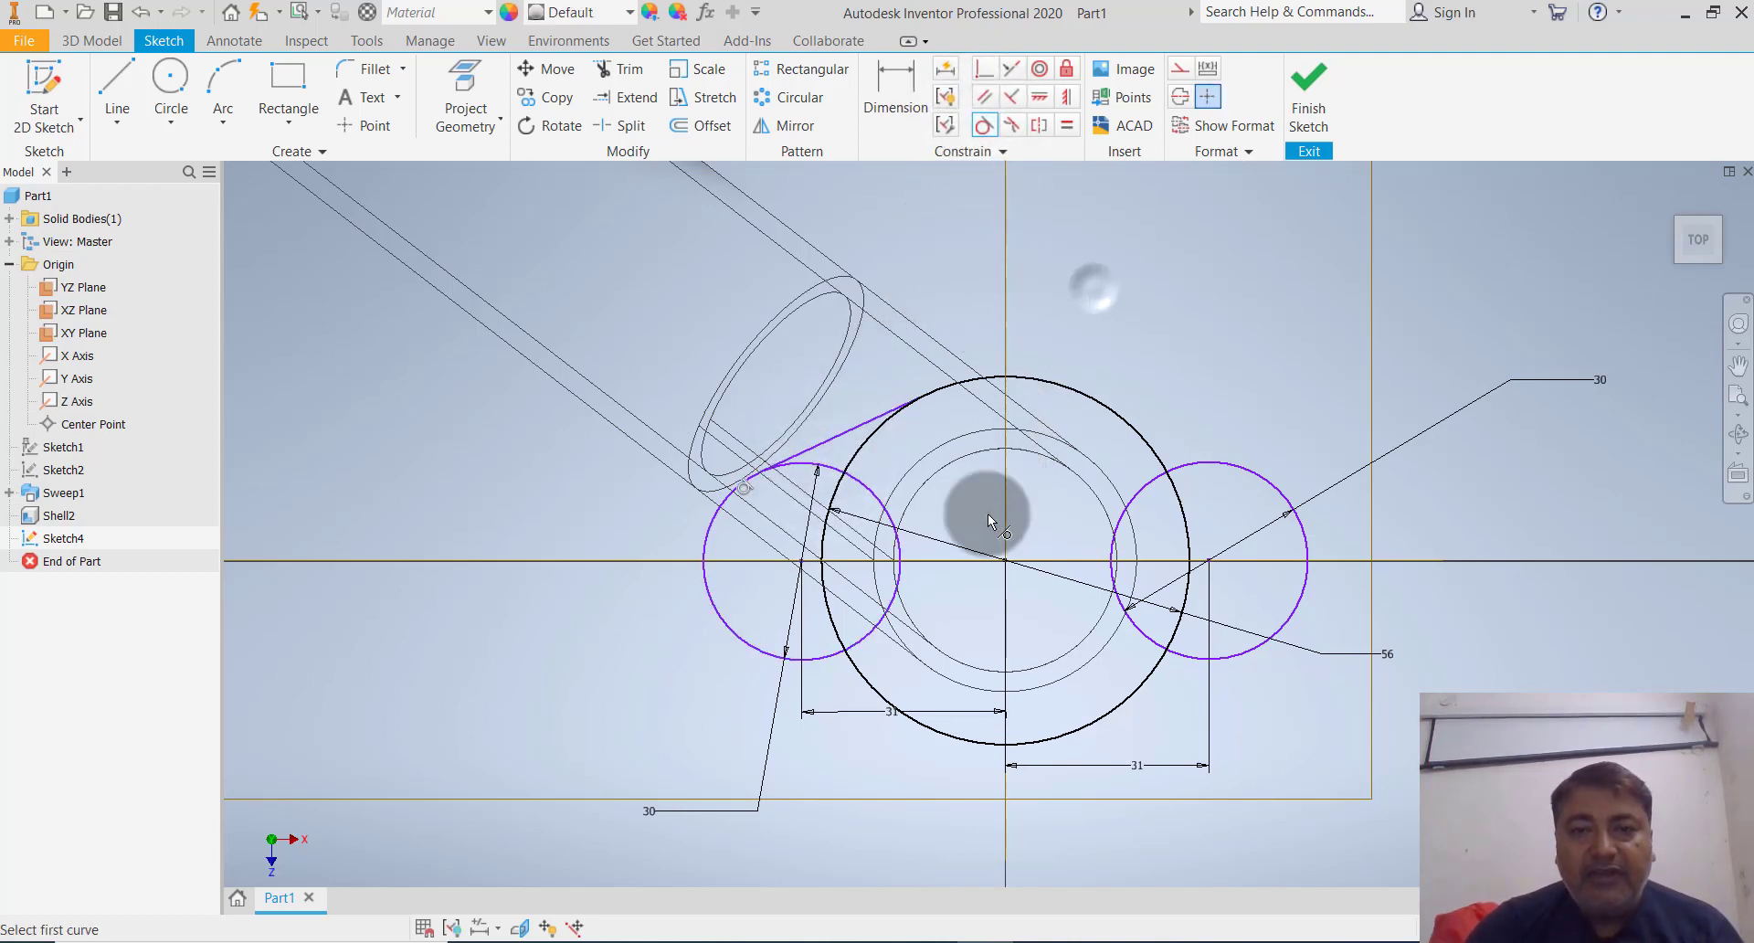
Draw a slanted line from the upper part of the right 30 mm circle to the upper part of the 56 mm circle
key("Escape")
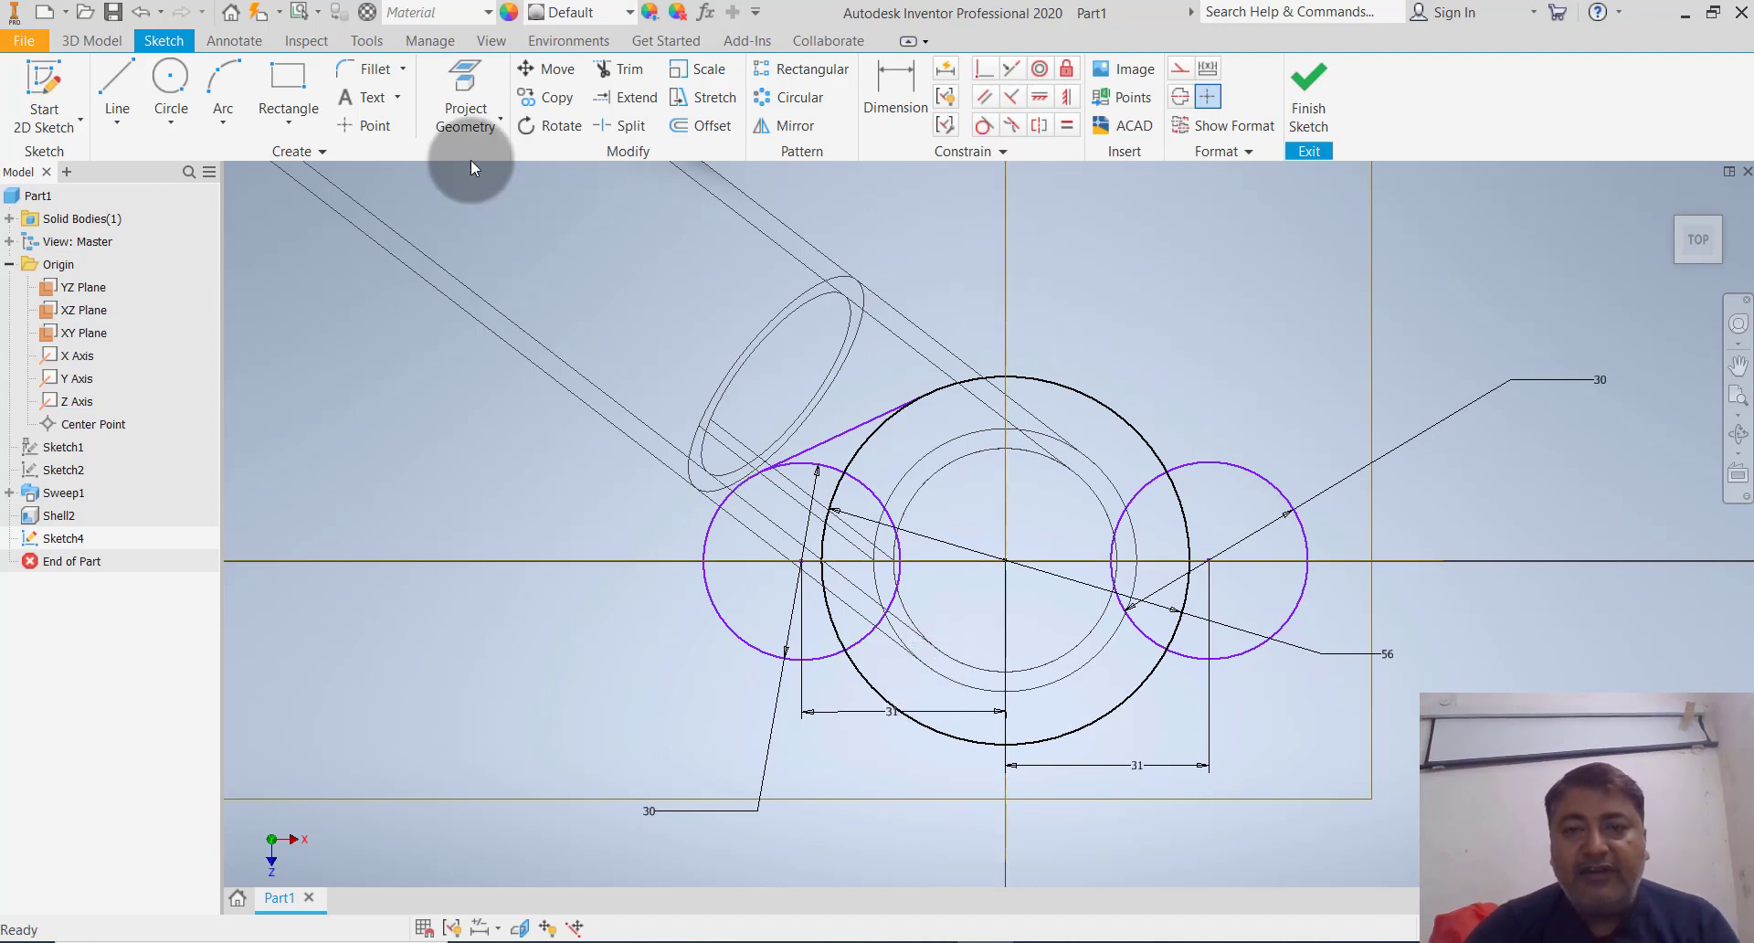
left_click(135, 88)
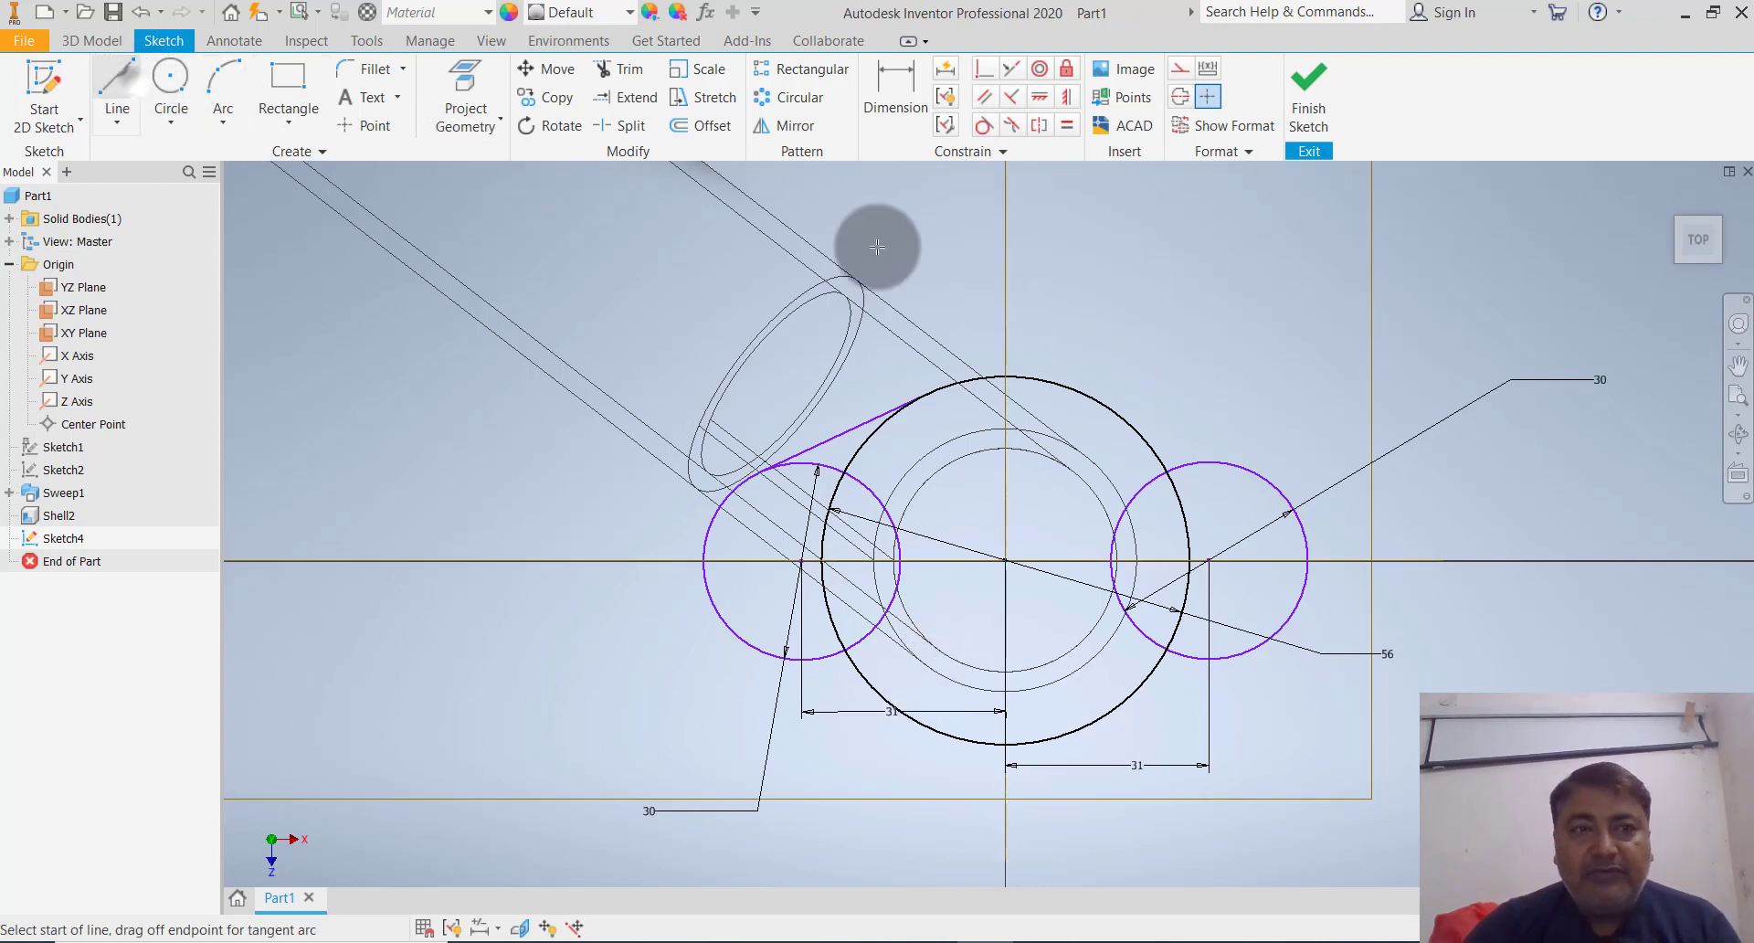
left_click(1249, 470)
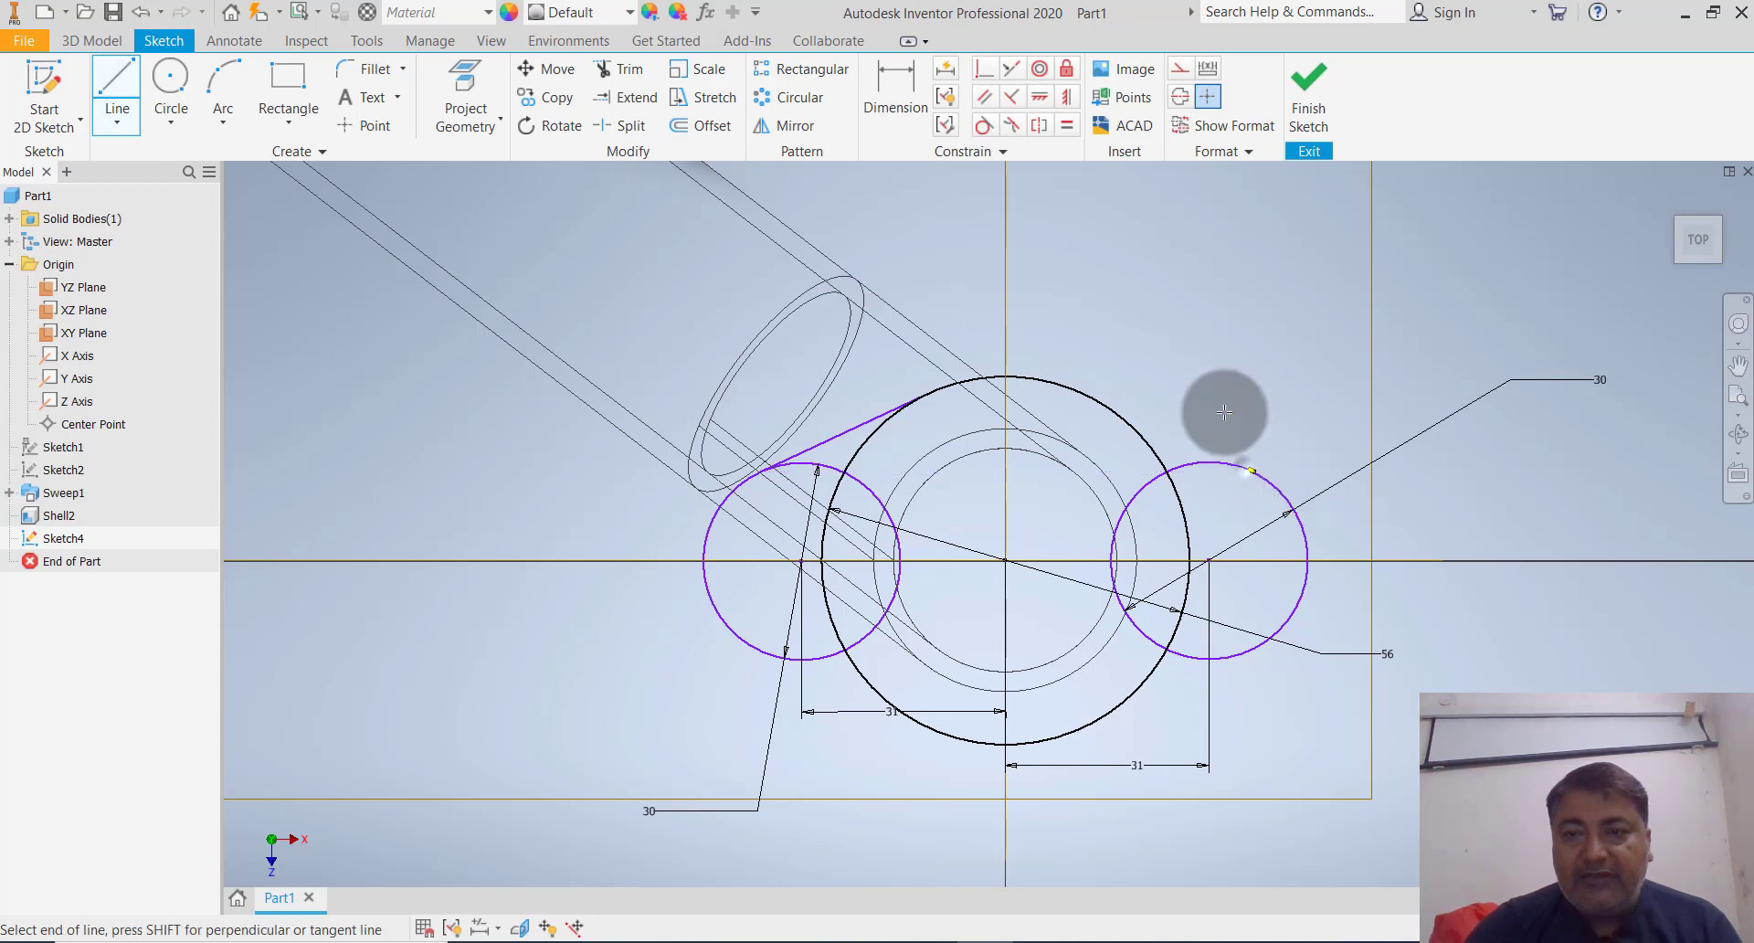
left_click(1094, 399)
key("Escape")
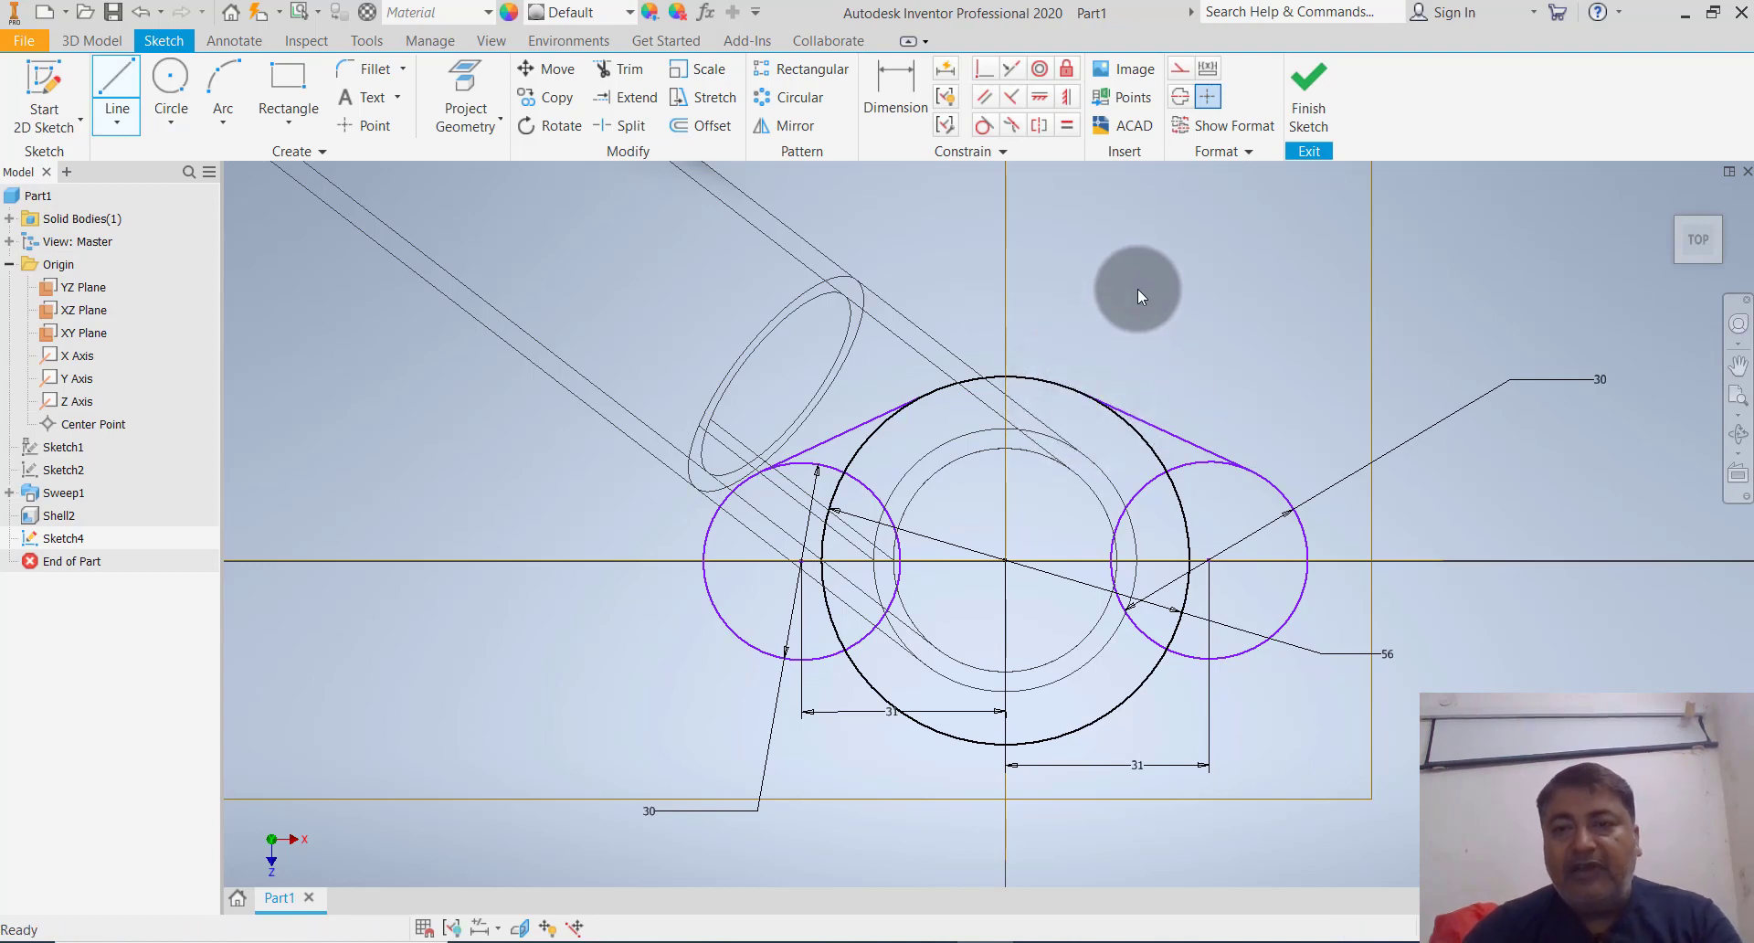
Apply a tangent constraint between the right 30 mm circle and the upper slanted line beside it
left_click(981, 126)
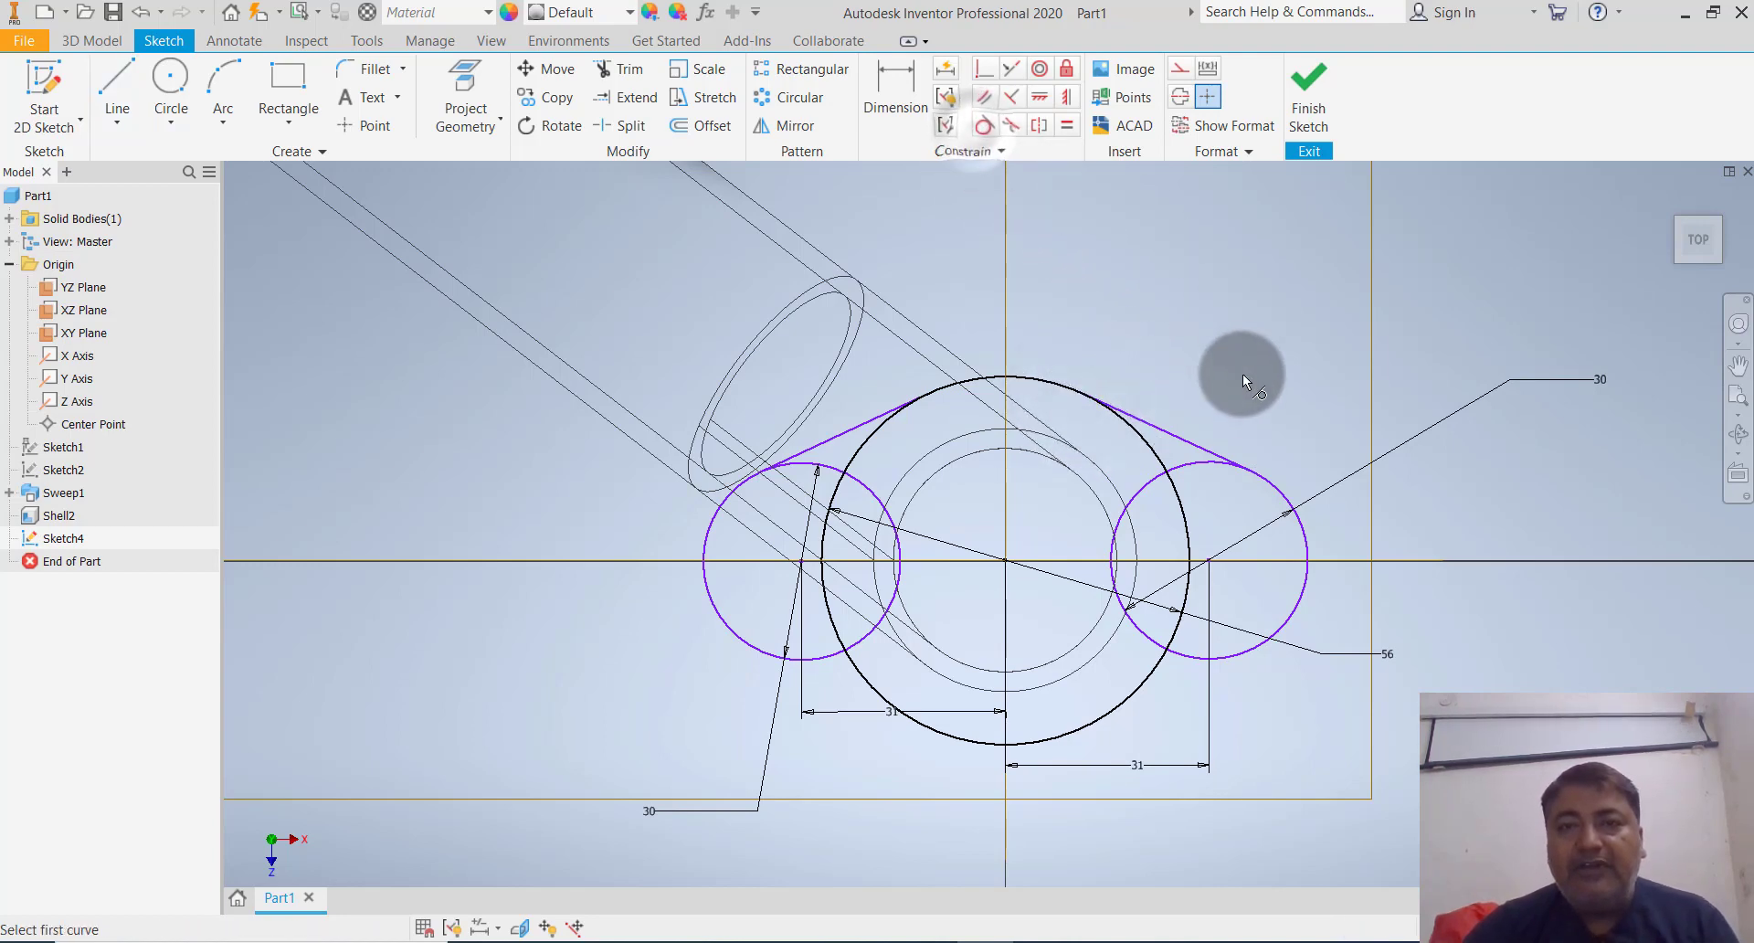
left_click(1210, 462)
left_click(1208, 449)
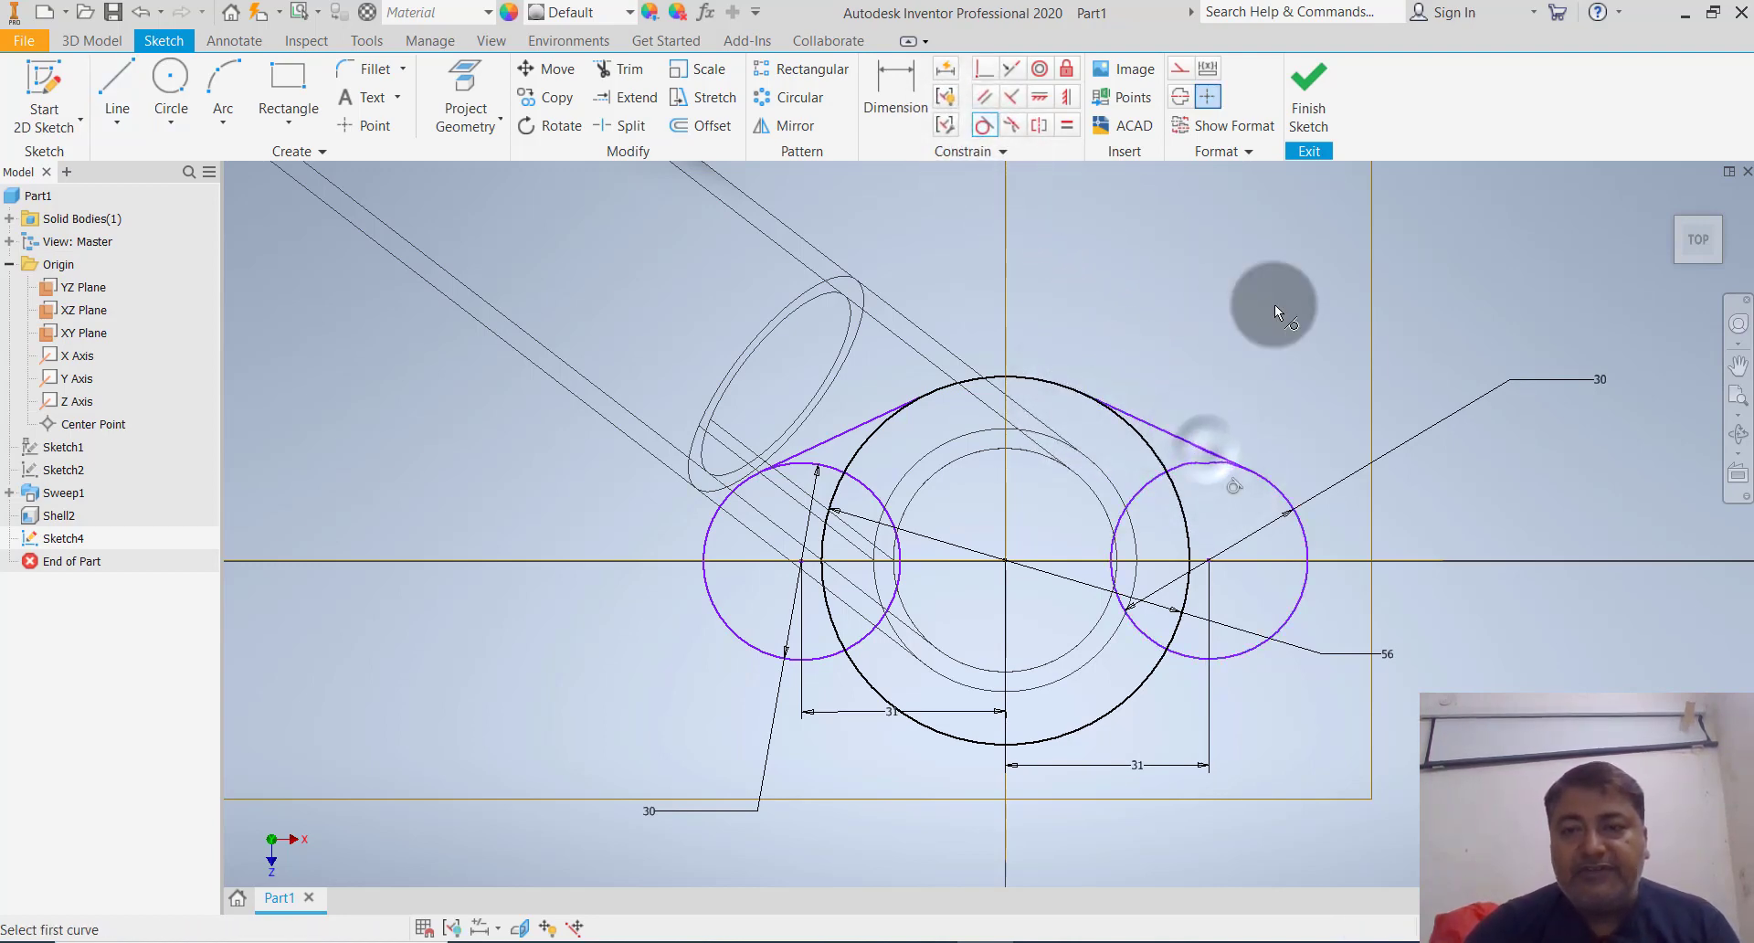
key("Escape")
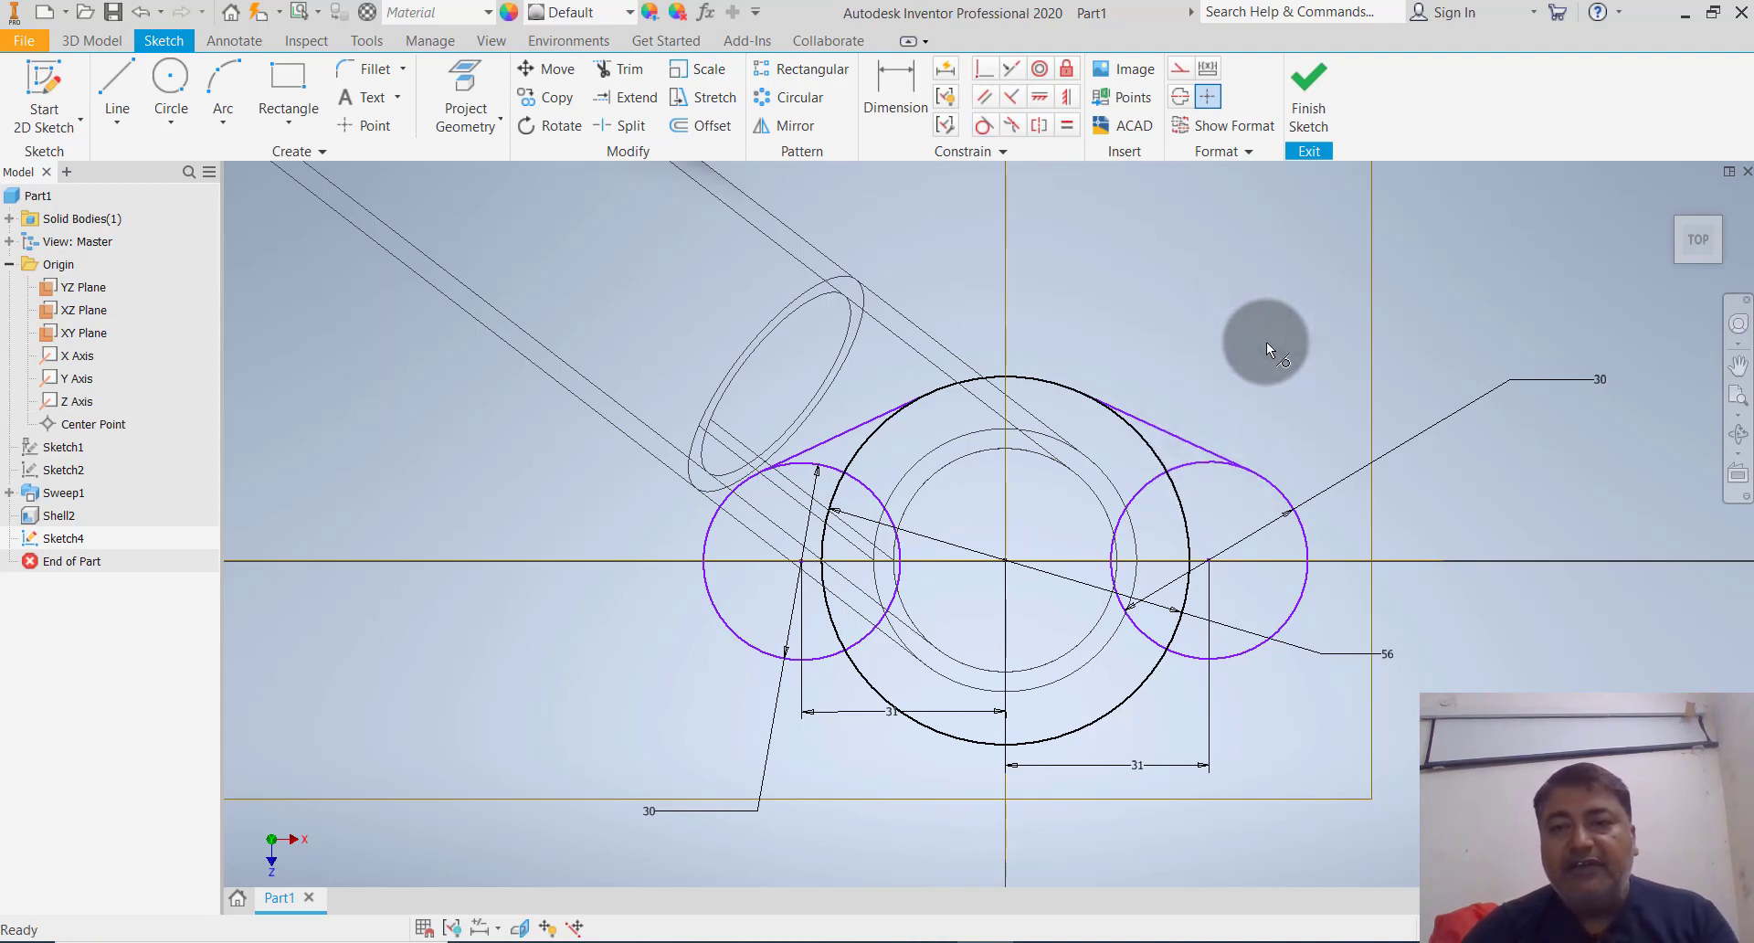
Draw a slanted line from the lower part of the left 30 mm circle, ending tangent on the lower part of the 56 mm circle
left_click(129, 96)
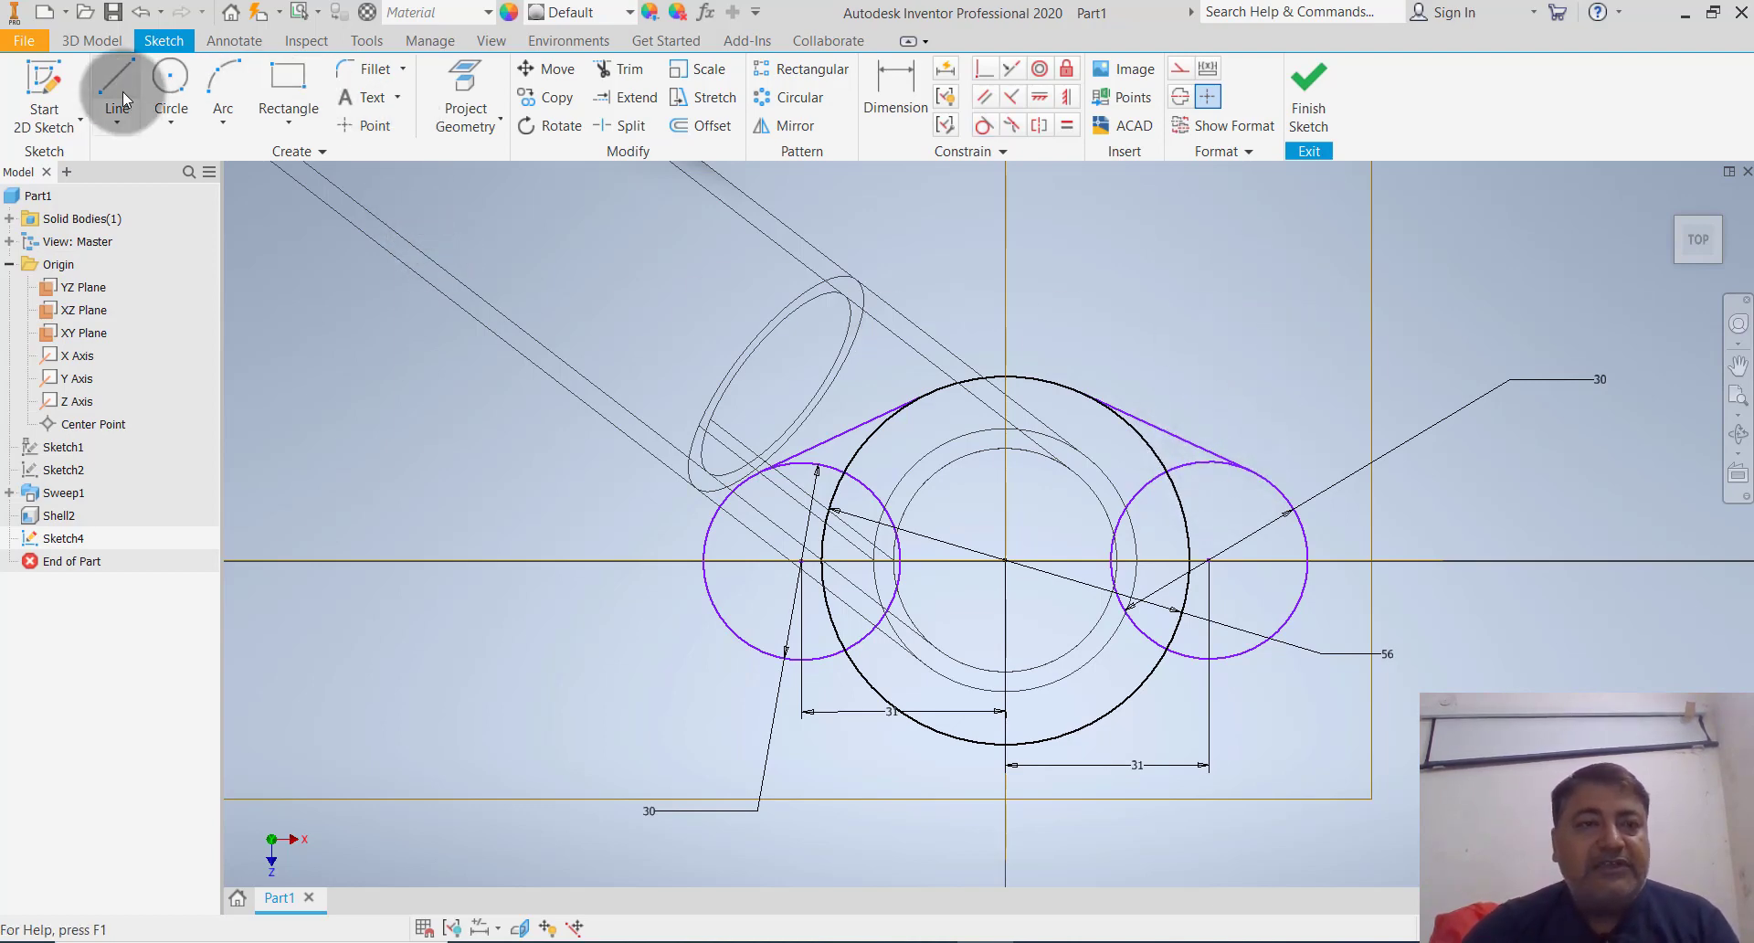
left_click(755, 650)
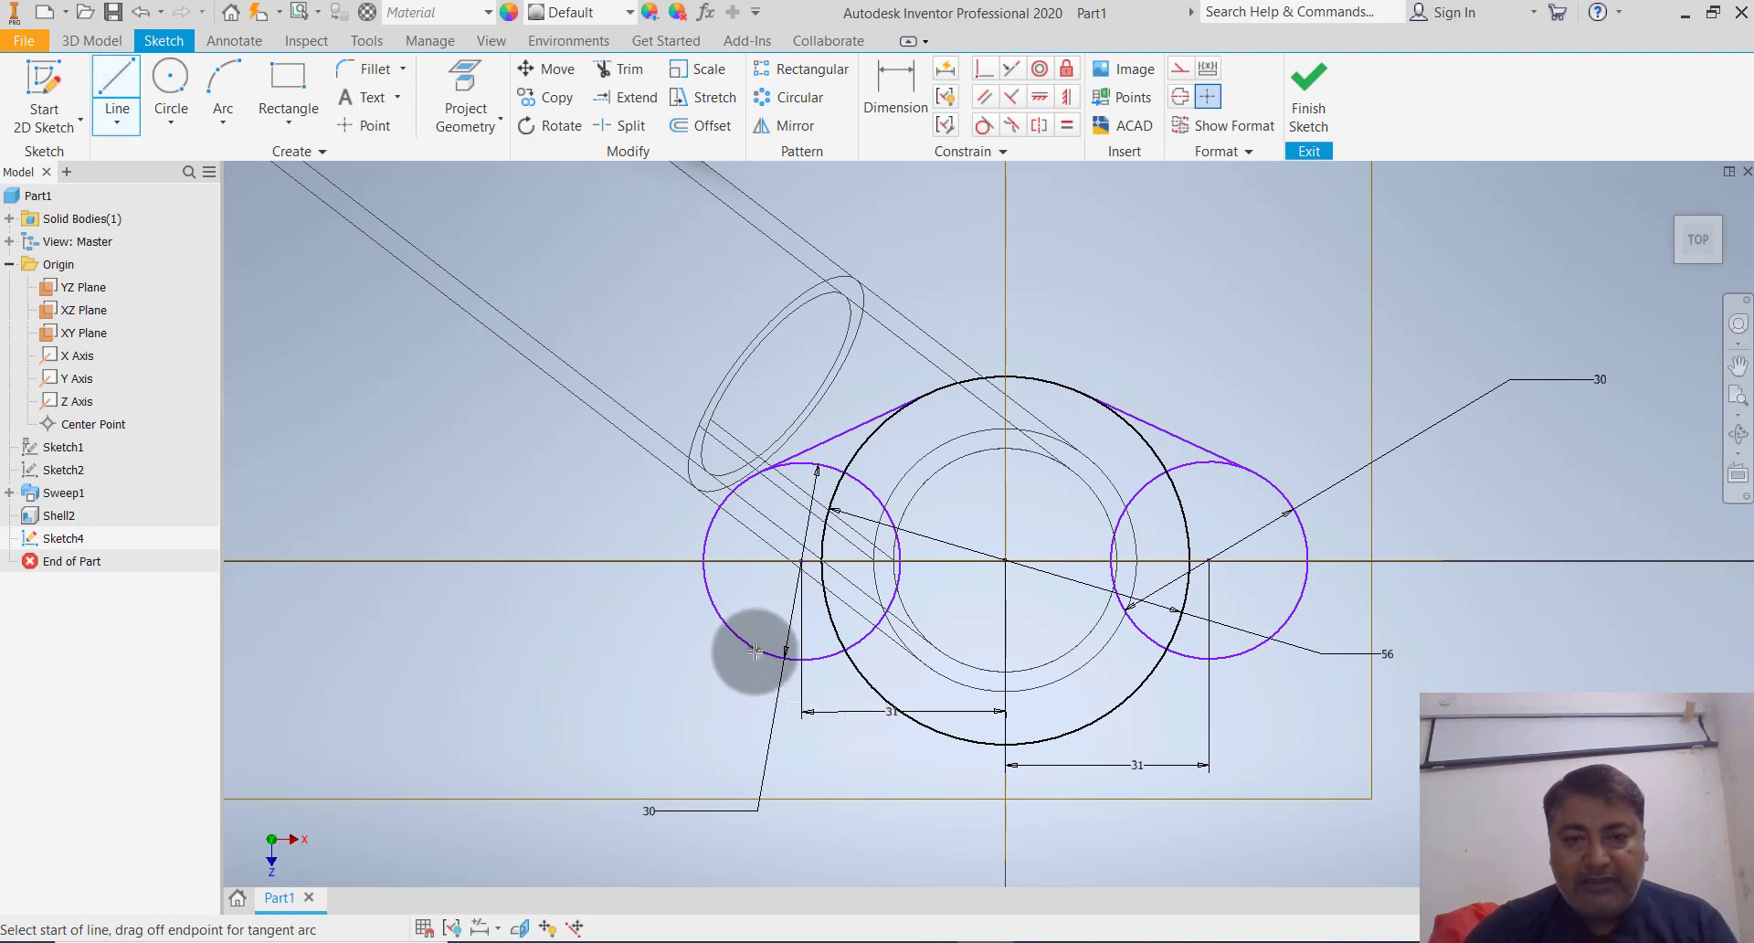
left_click(931, 725)
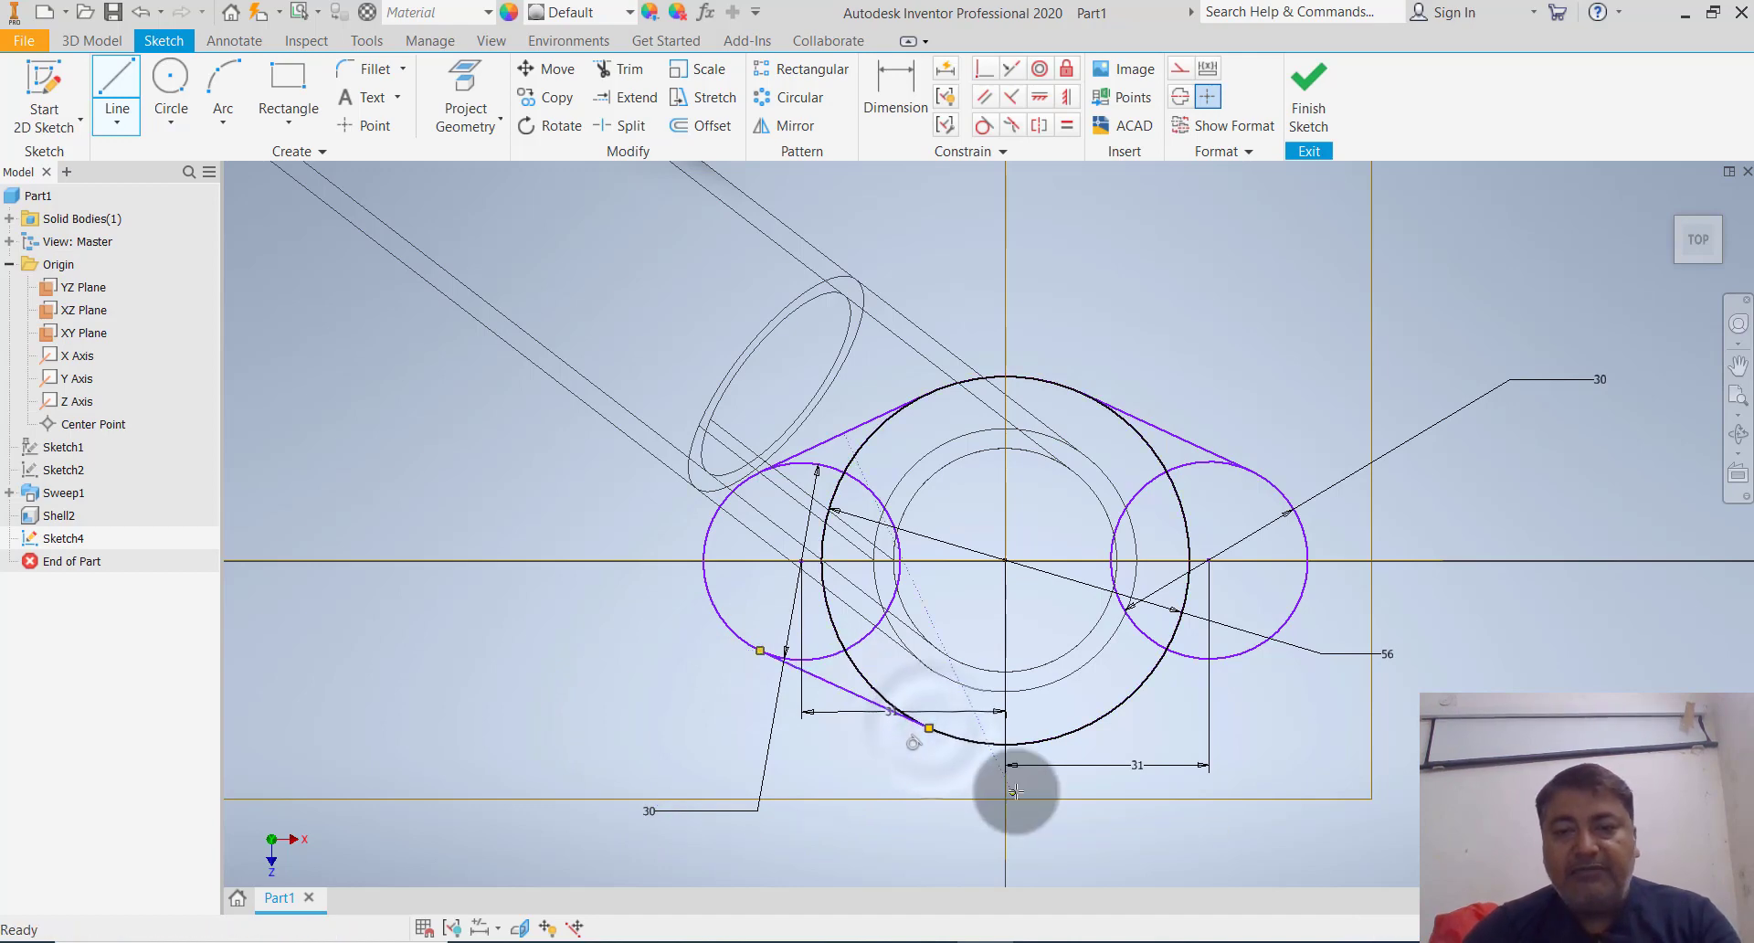
key("Escape")
Apply a tangent constraint between the left 30 mm circle and the lower slanted line beside it
left_click(984, 125)
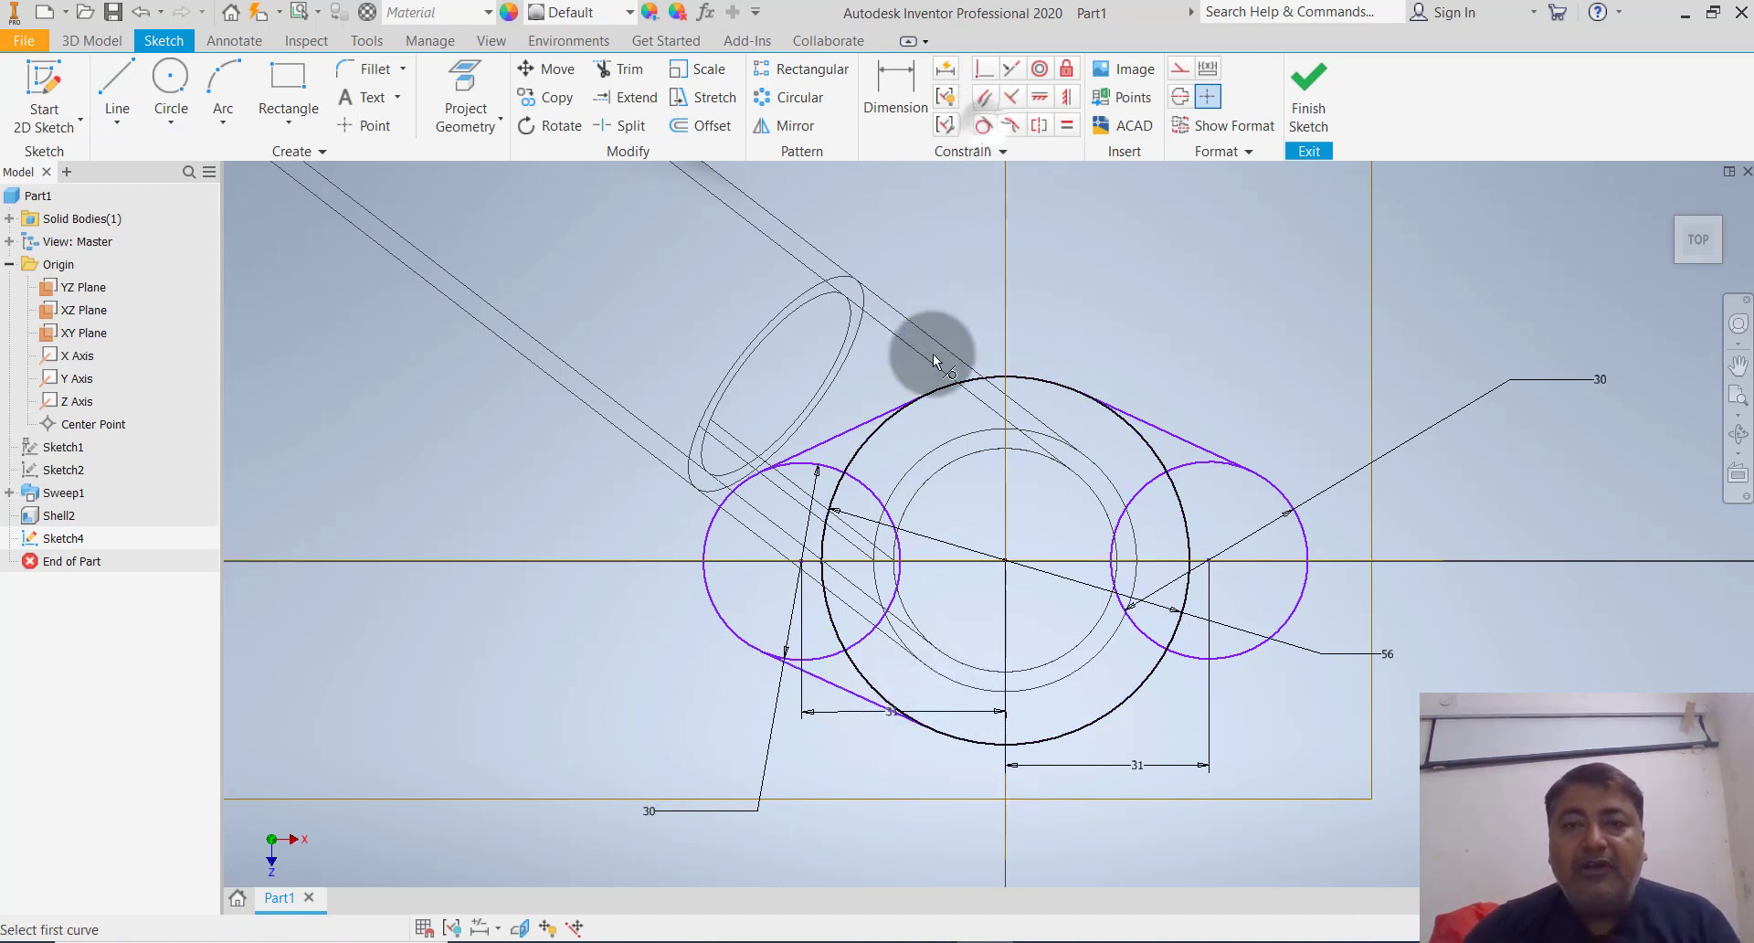
left_click(819, 659)
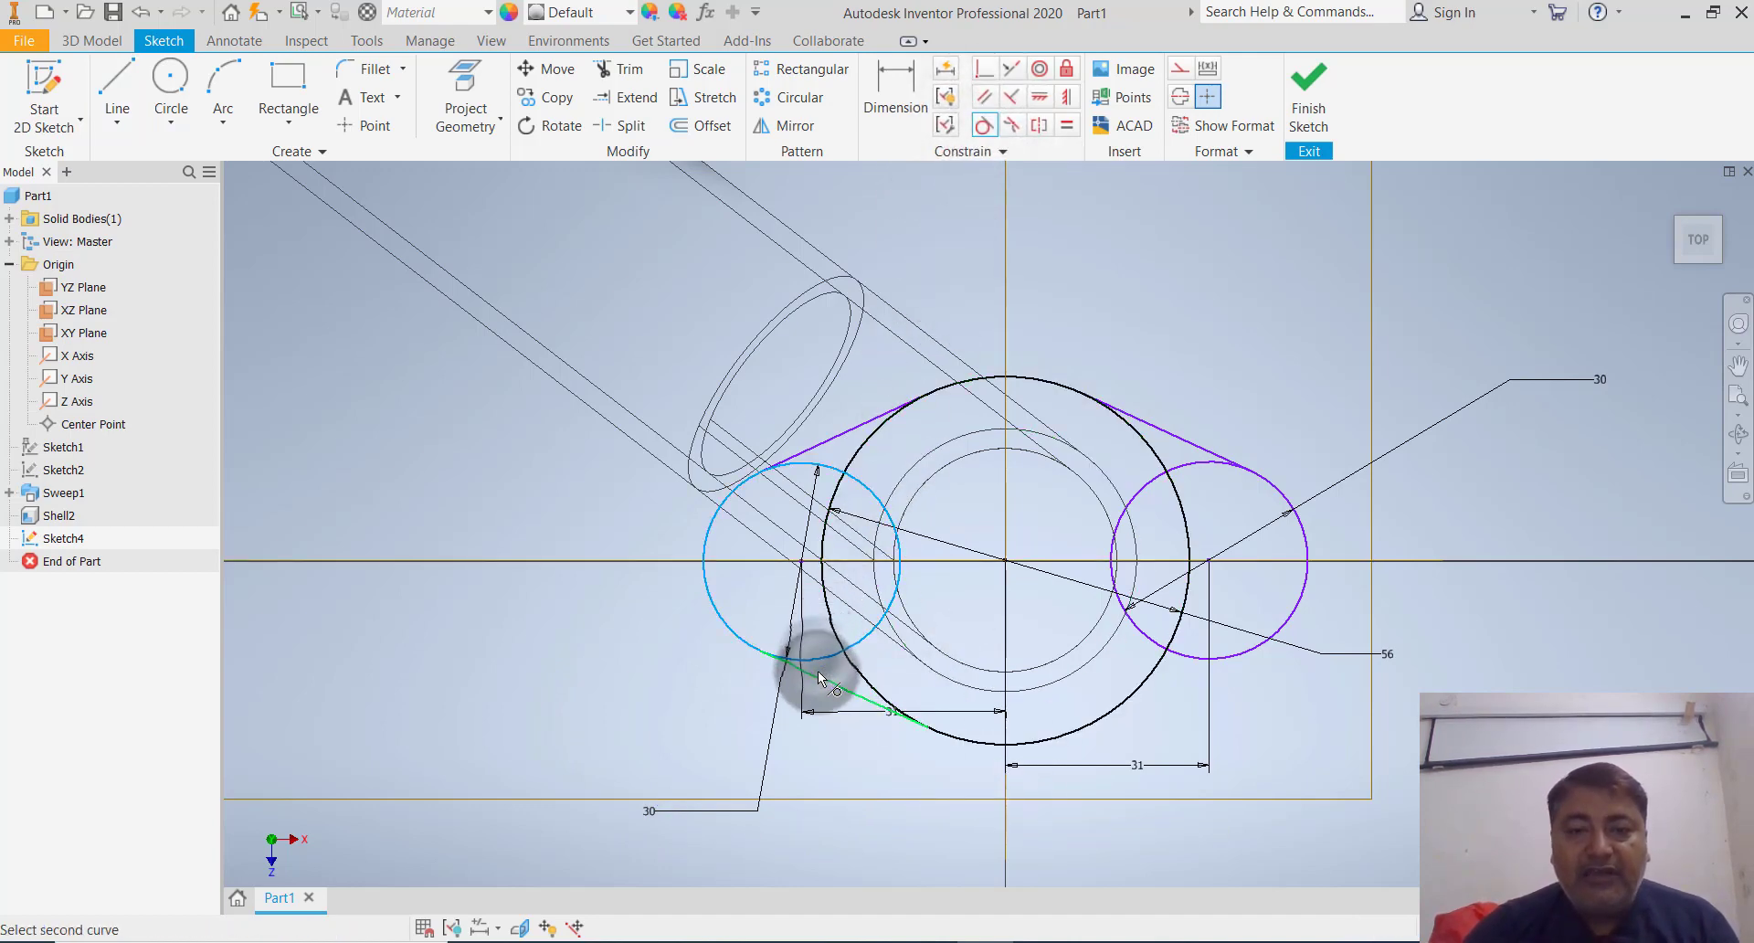
left_click(819, 677)
left_click(1220, 306)
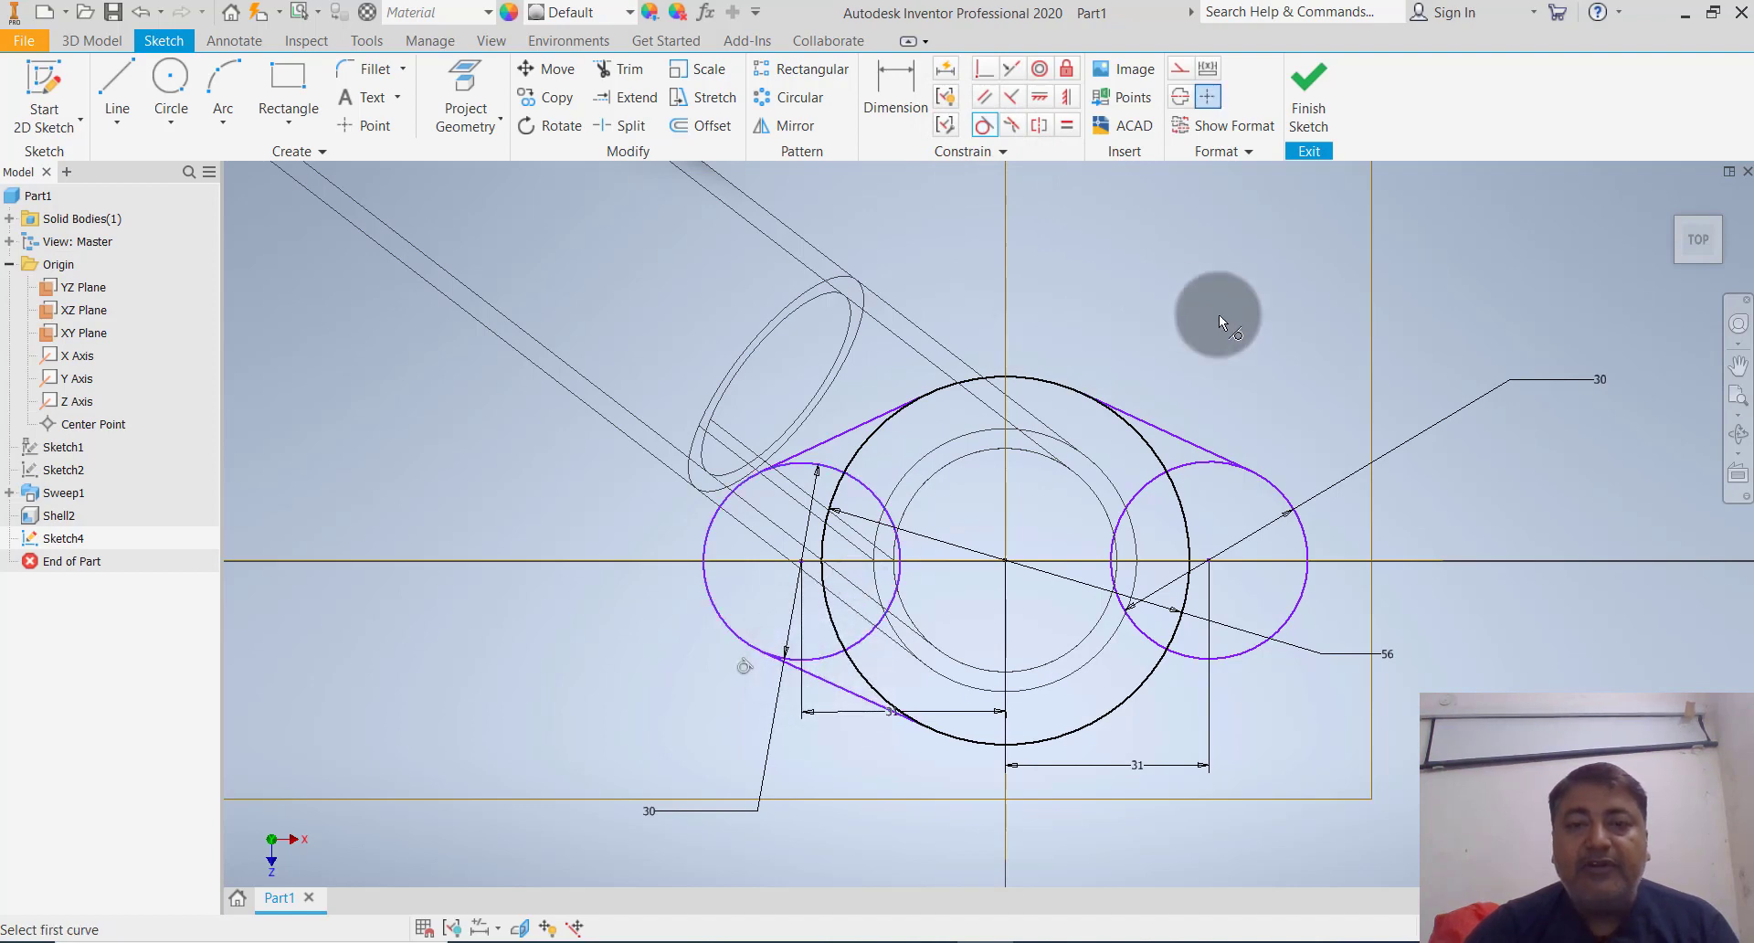
Draw a slanted line from the lower part of the right 30 mm circle, ending tangent on the lower part of the 56 mm circle
left_click(116, 87)
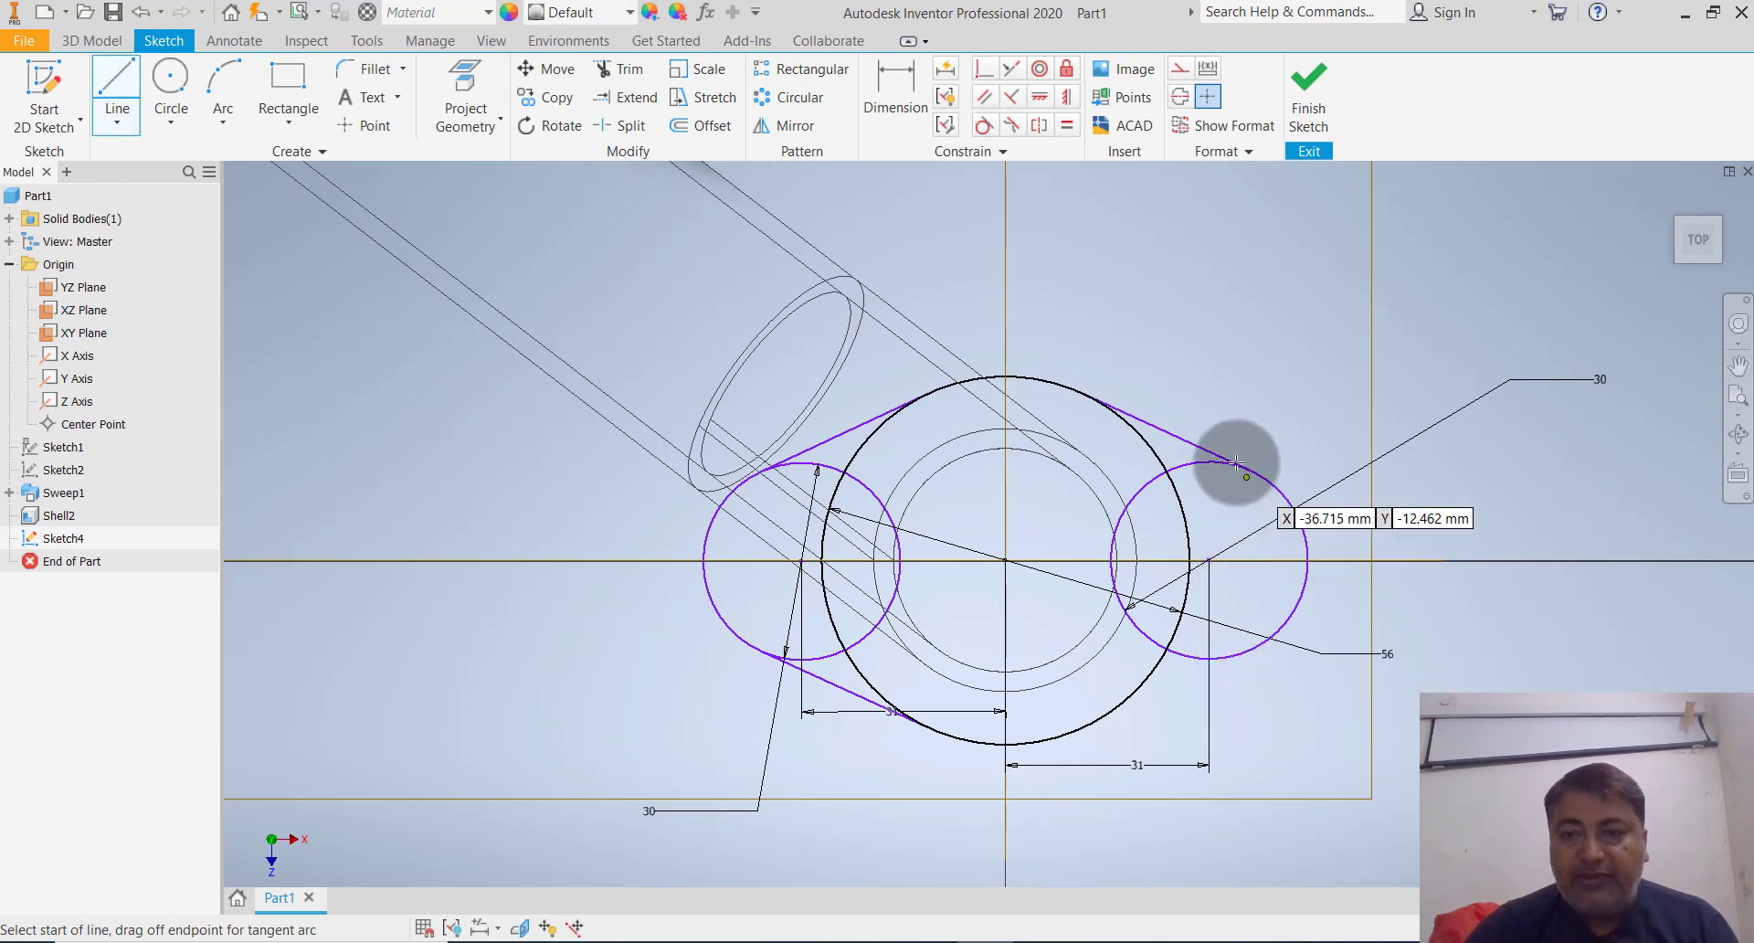
left_click(1256, 649)
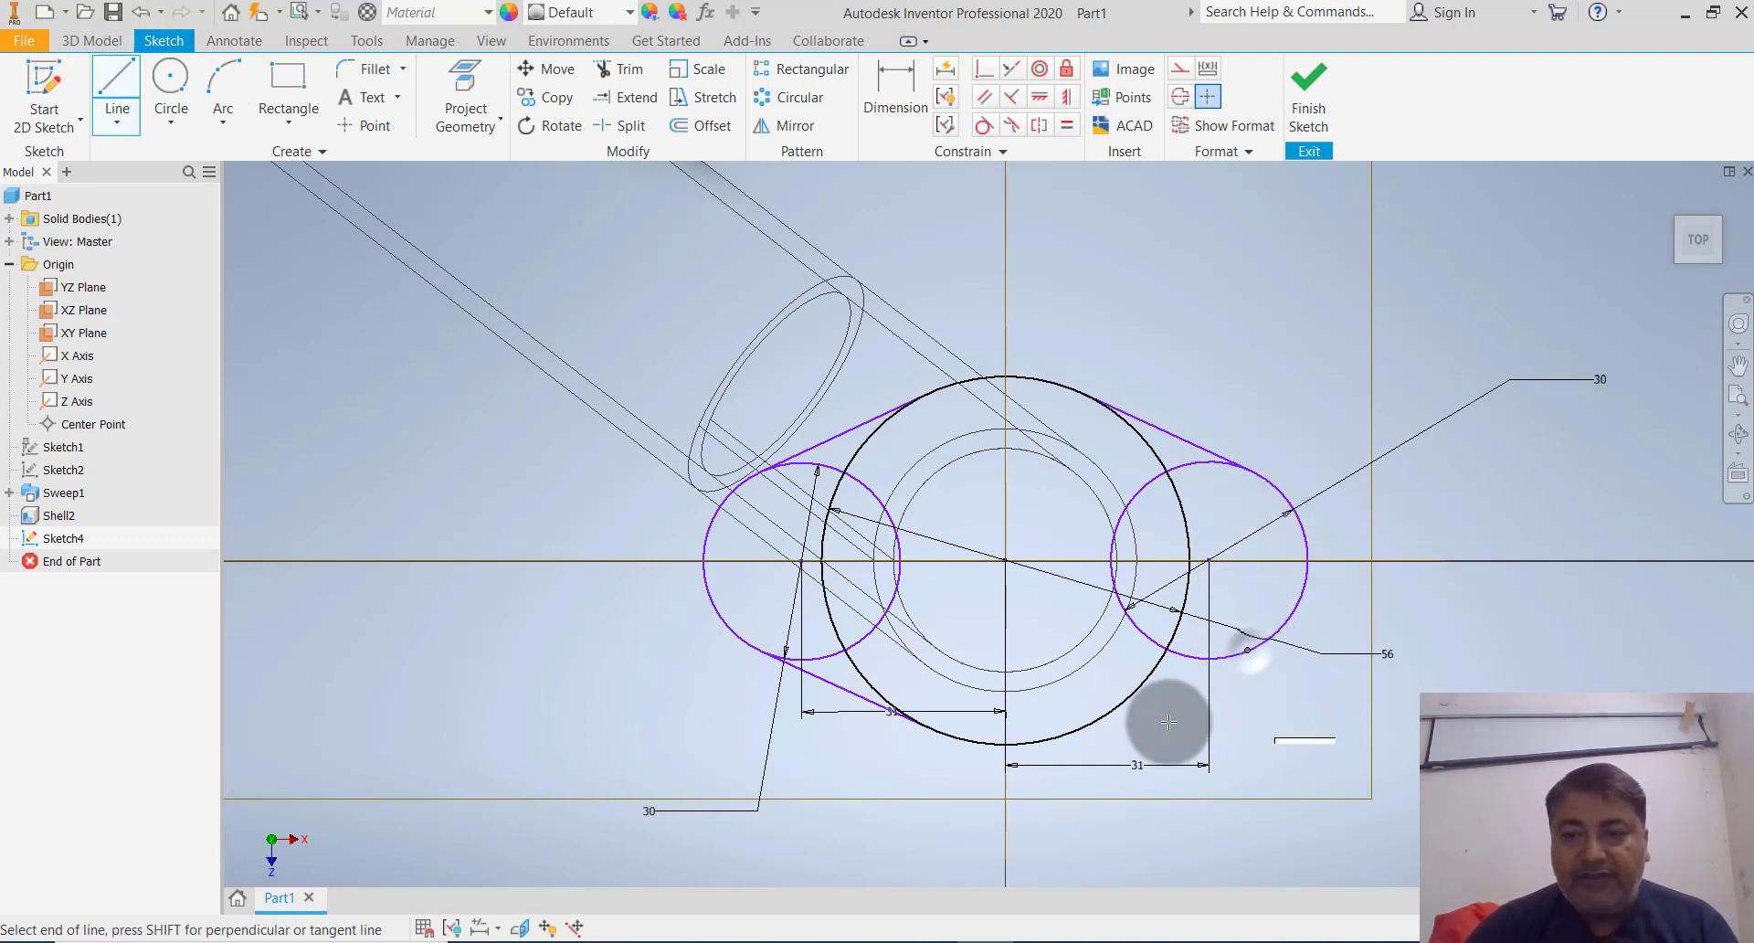
left_click(1079, 731)
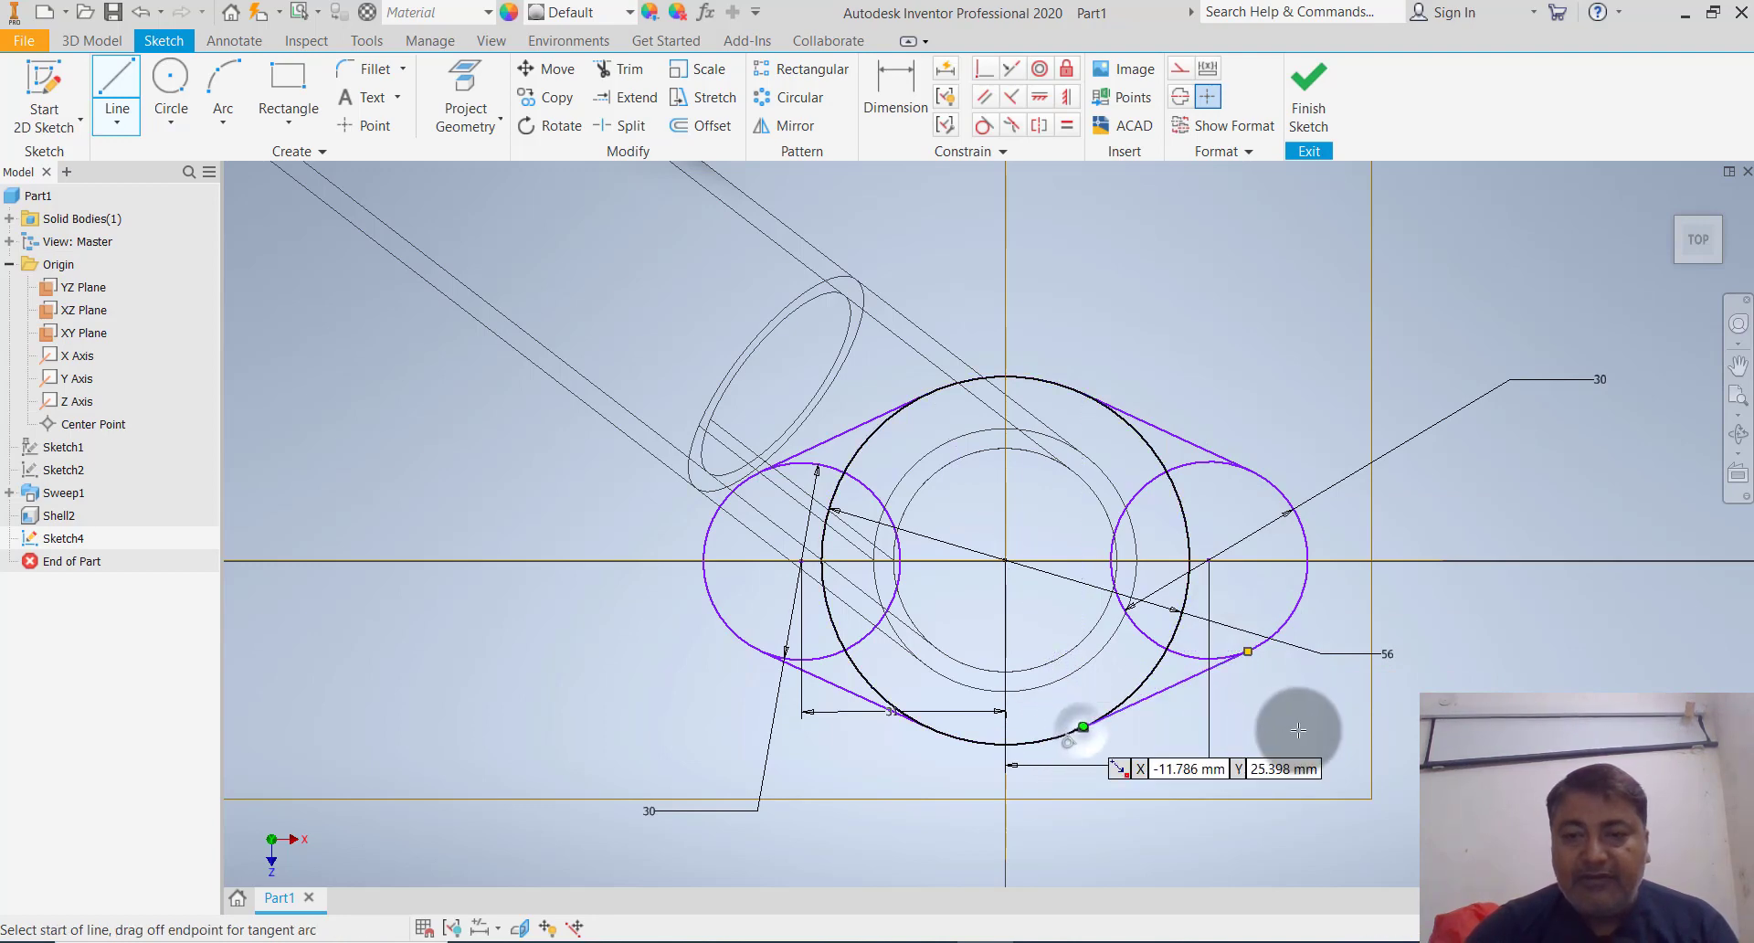
Apply a tangent constraint between the right 30 mm circle and the lower slanted line beside it
left_click(984, 124)
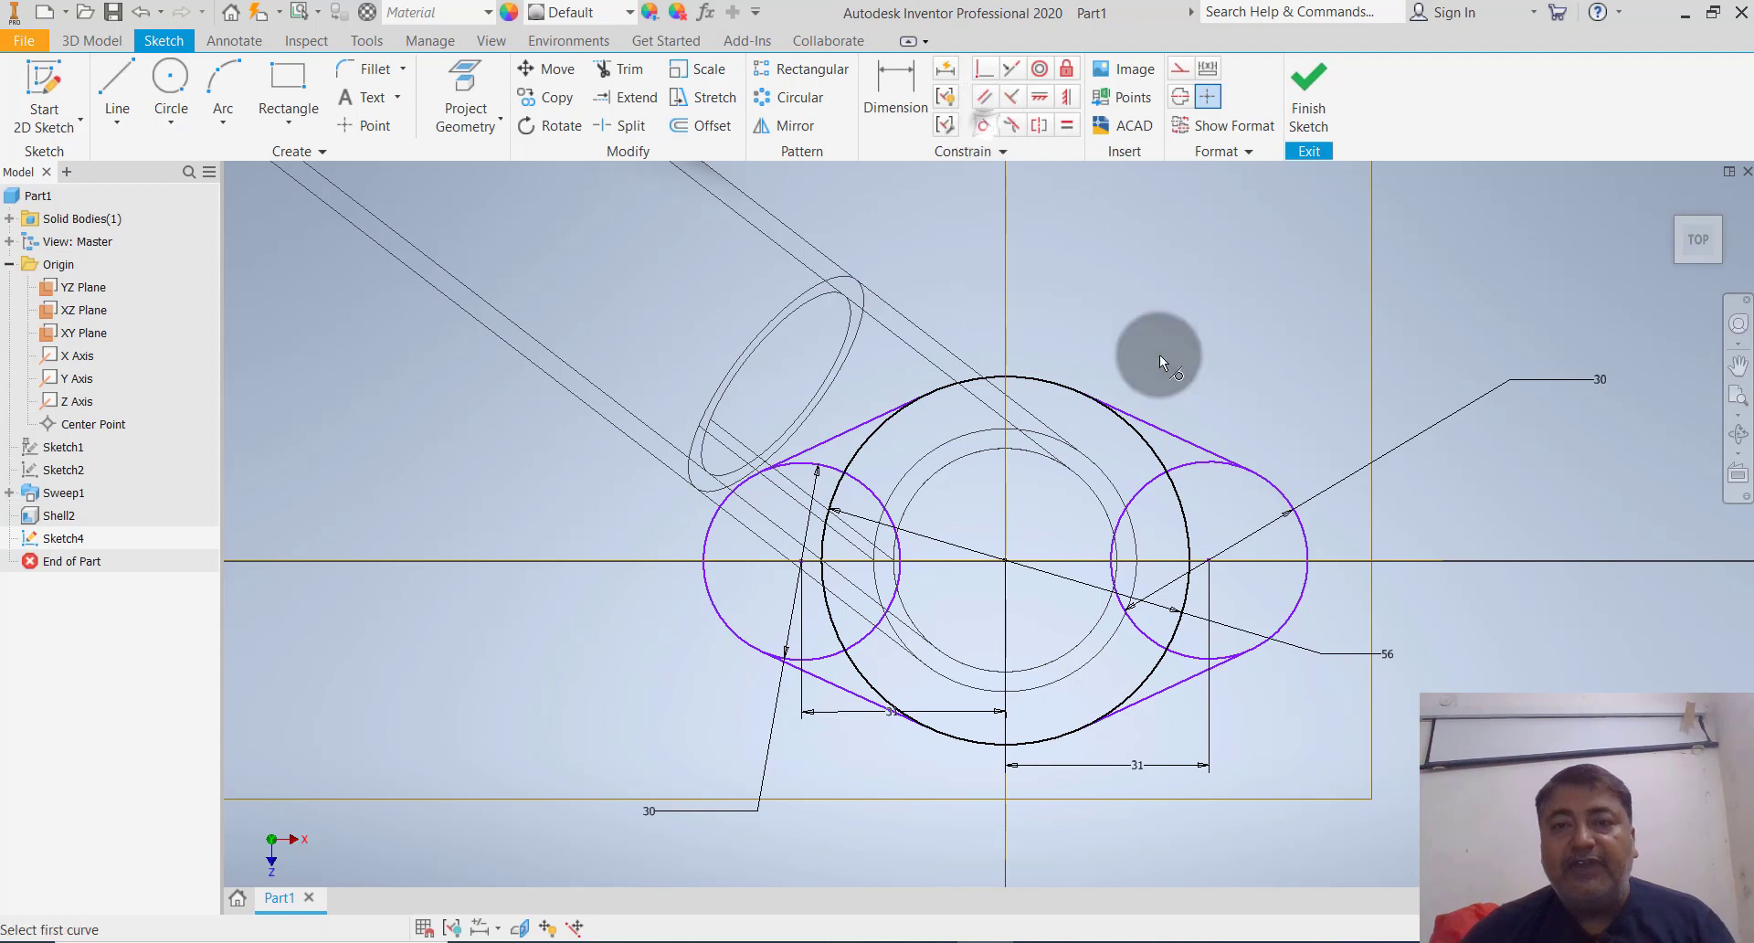
left_click(1193, 654)
left_click(1180, 664)
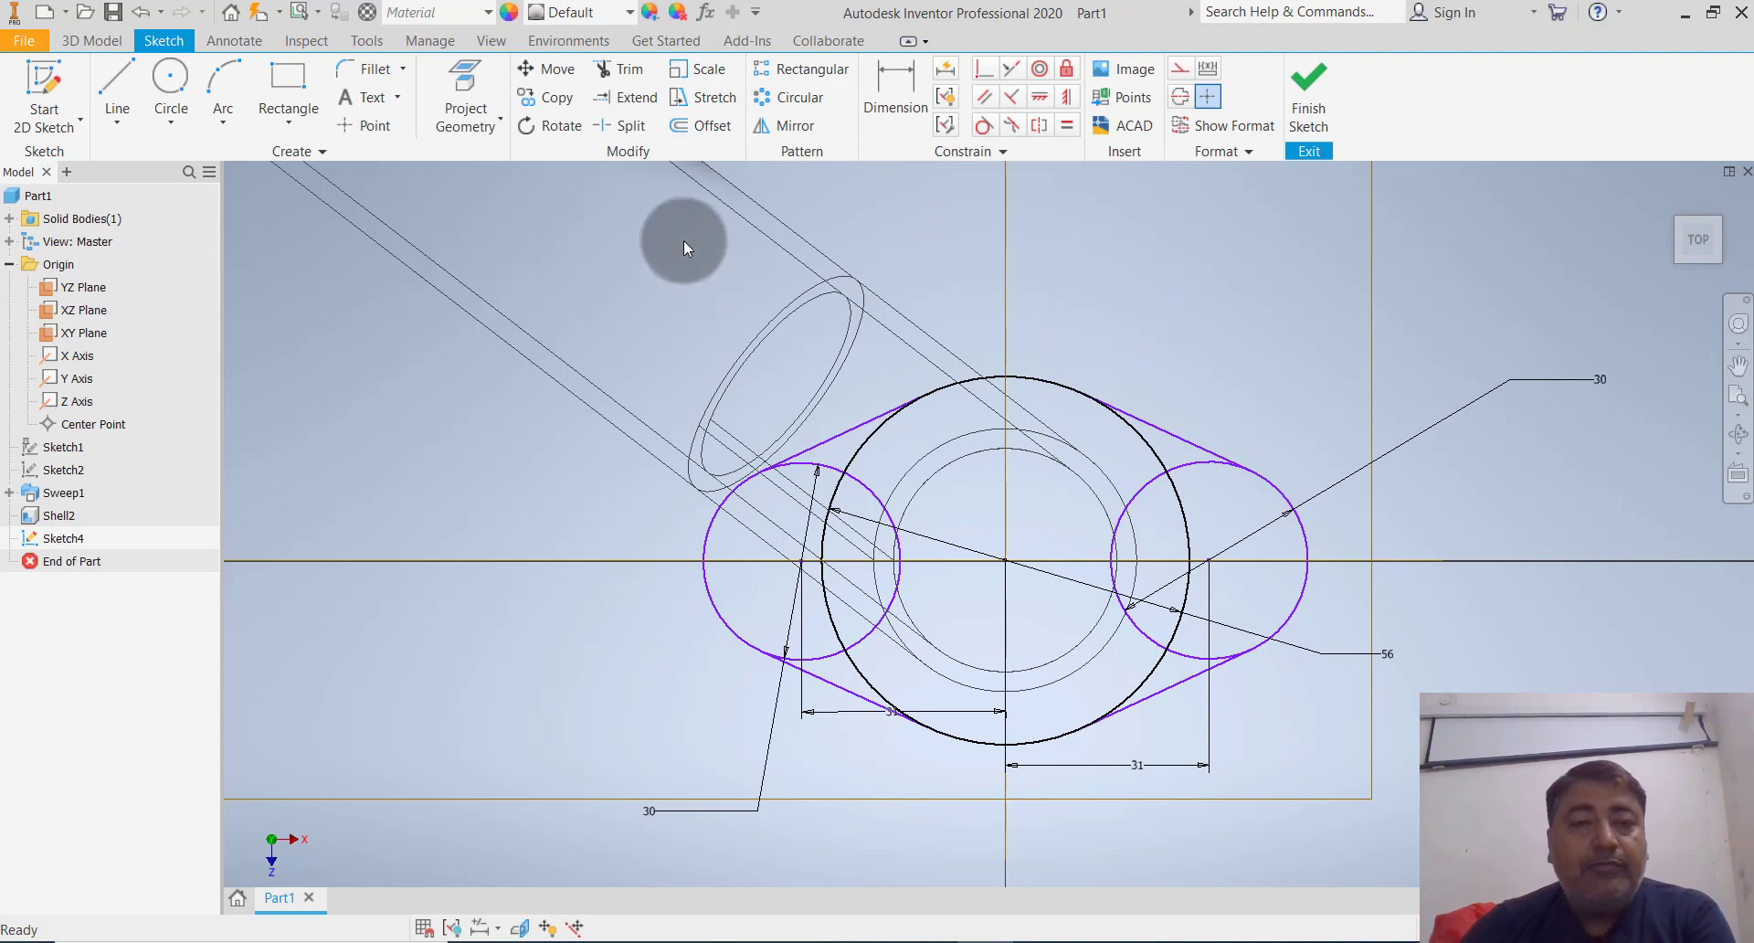
Try to trim the 56 mm circle's arc next to the upper-right slanted line, and undo the trim
left_click(633, 70)
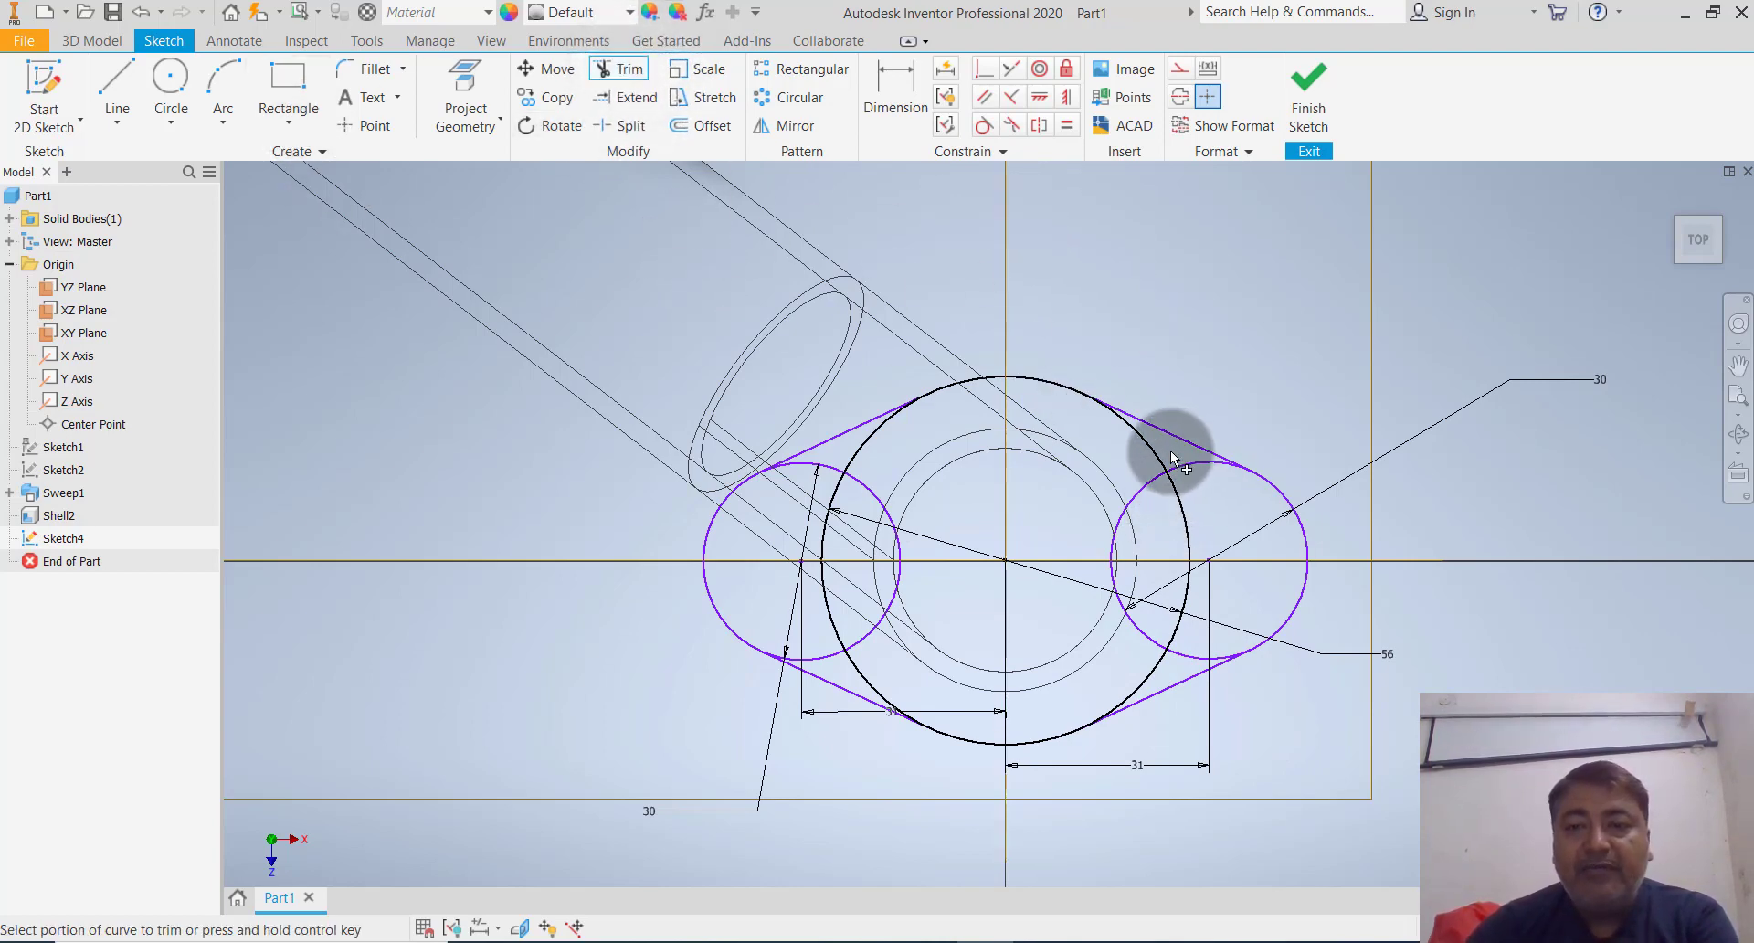
left_click_drag(1169, 446, 1143, 486)
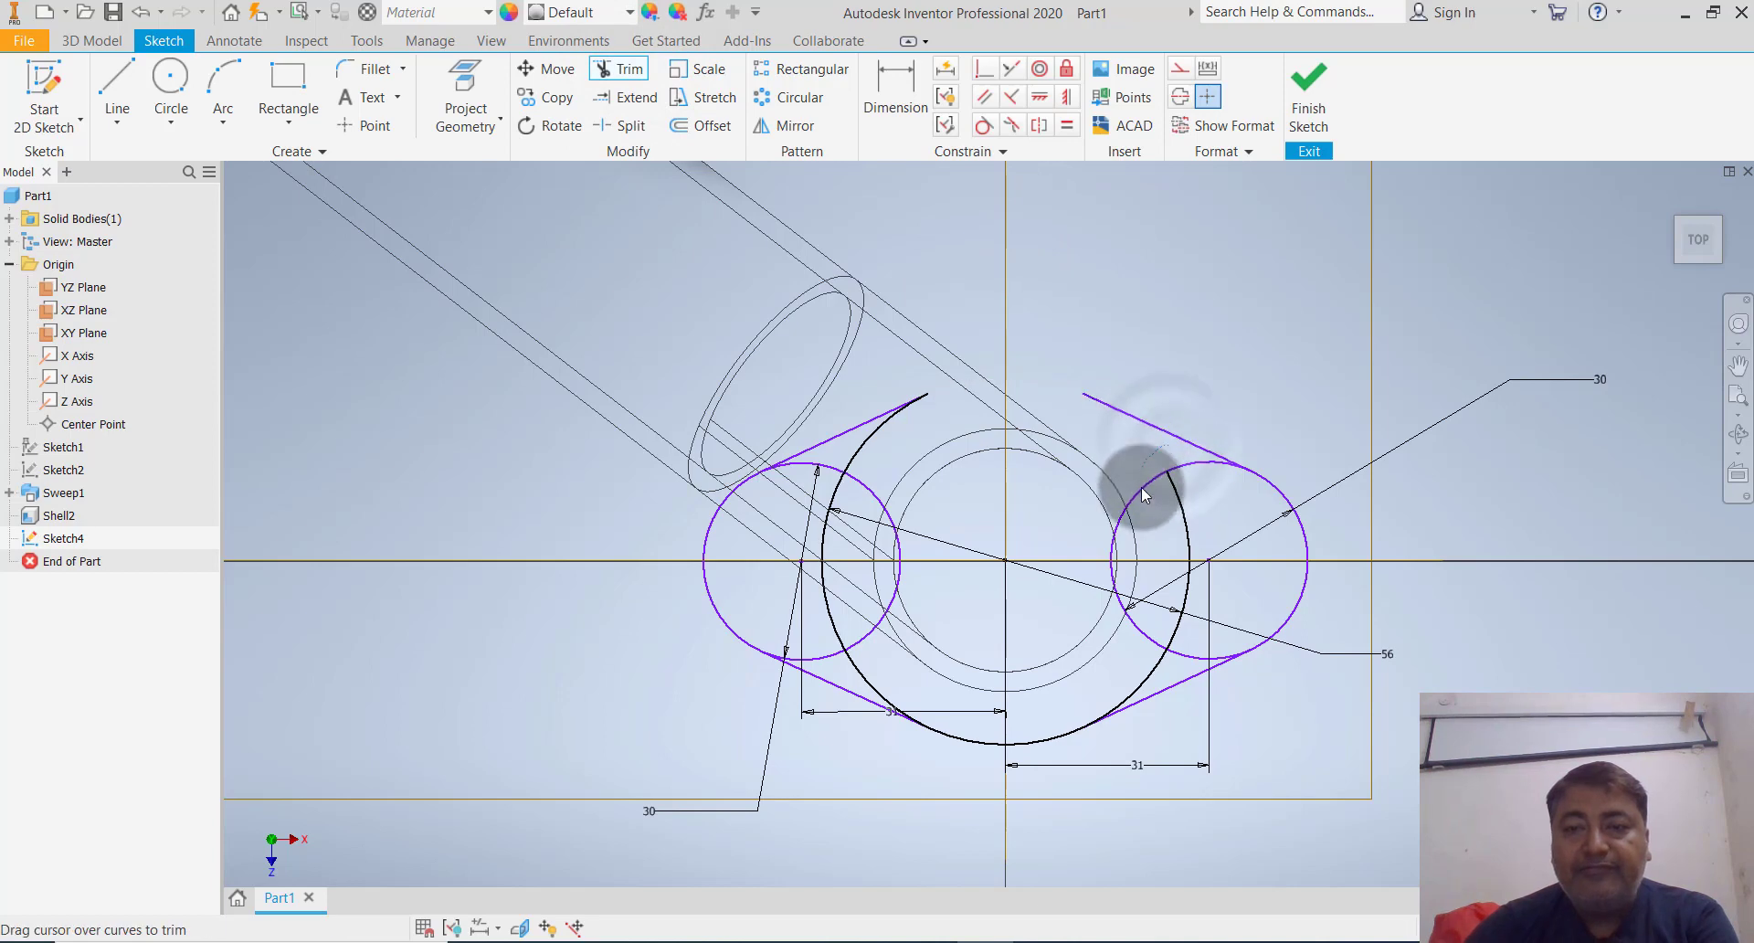
key("Escape")
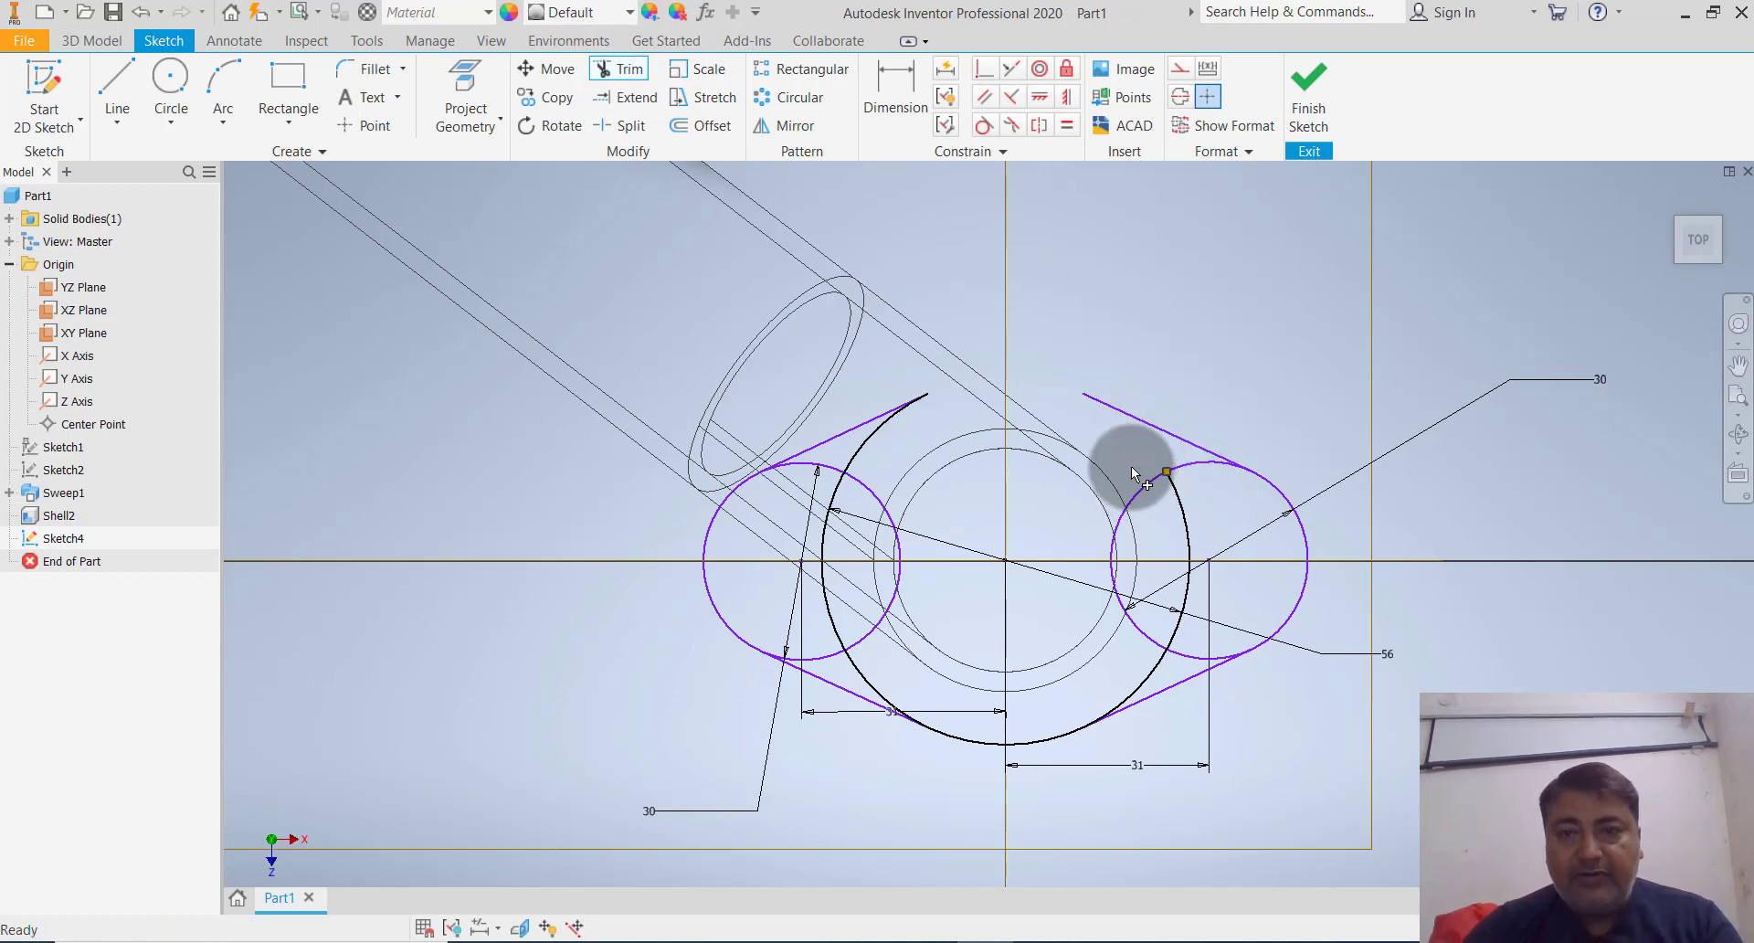
key("ctrl+z")
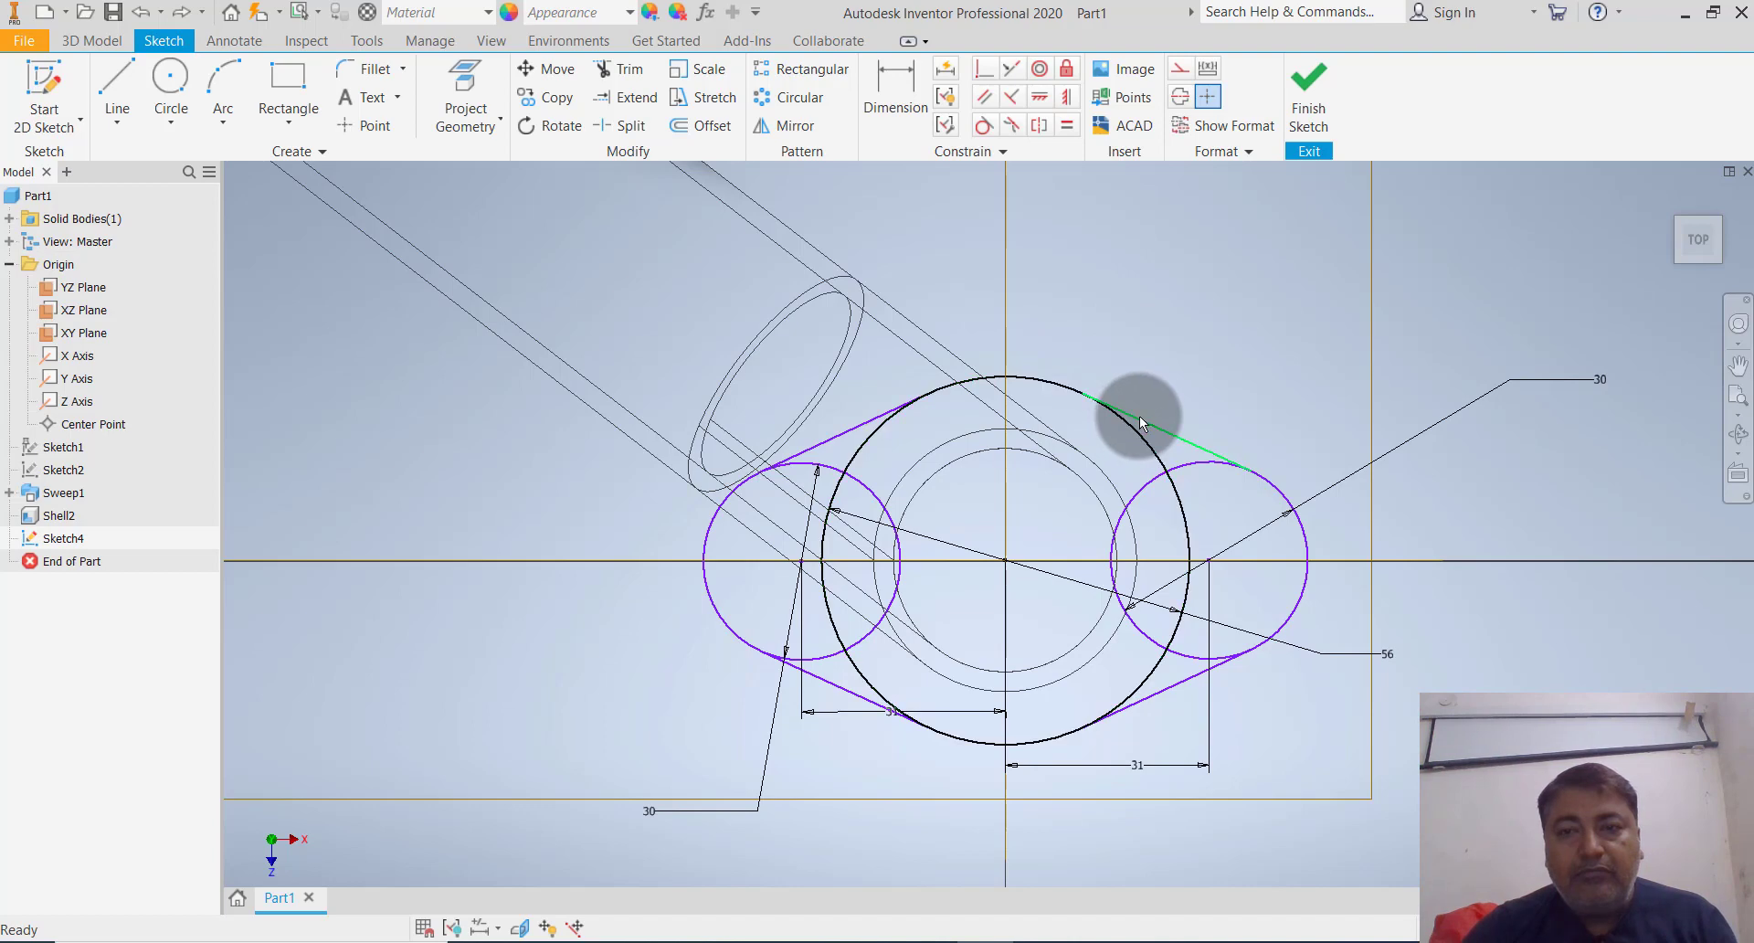
Try to apply a tangent constraint between the 56 mm circle and the upper-right slanted line
left_click(983, 125)
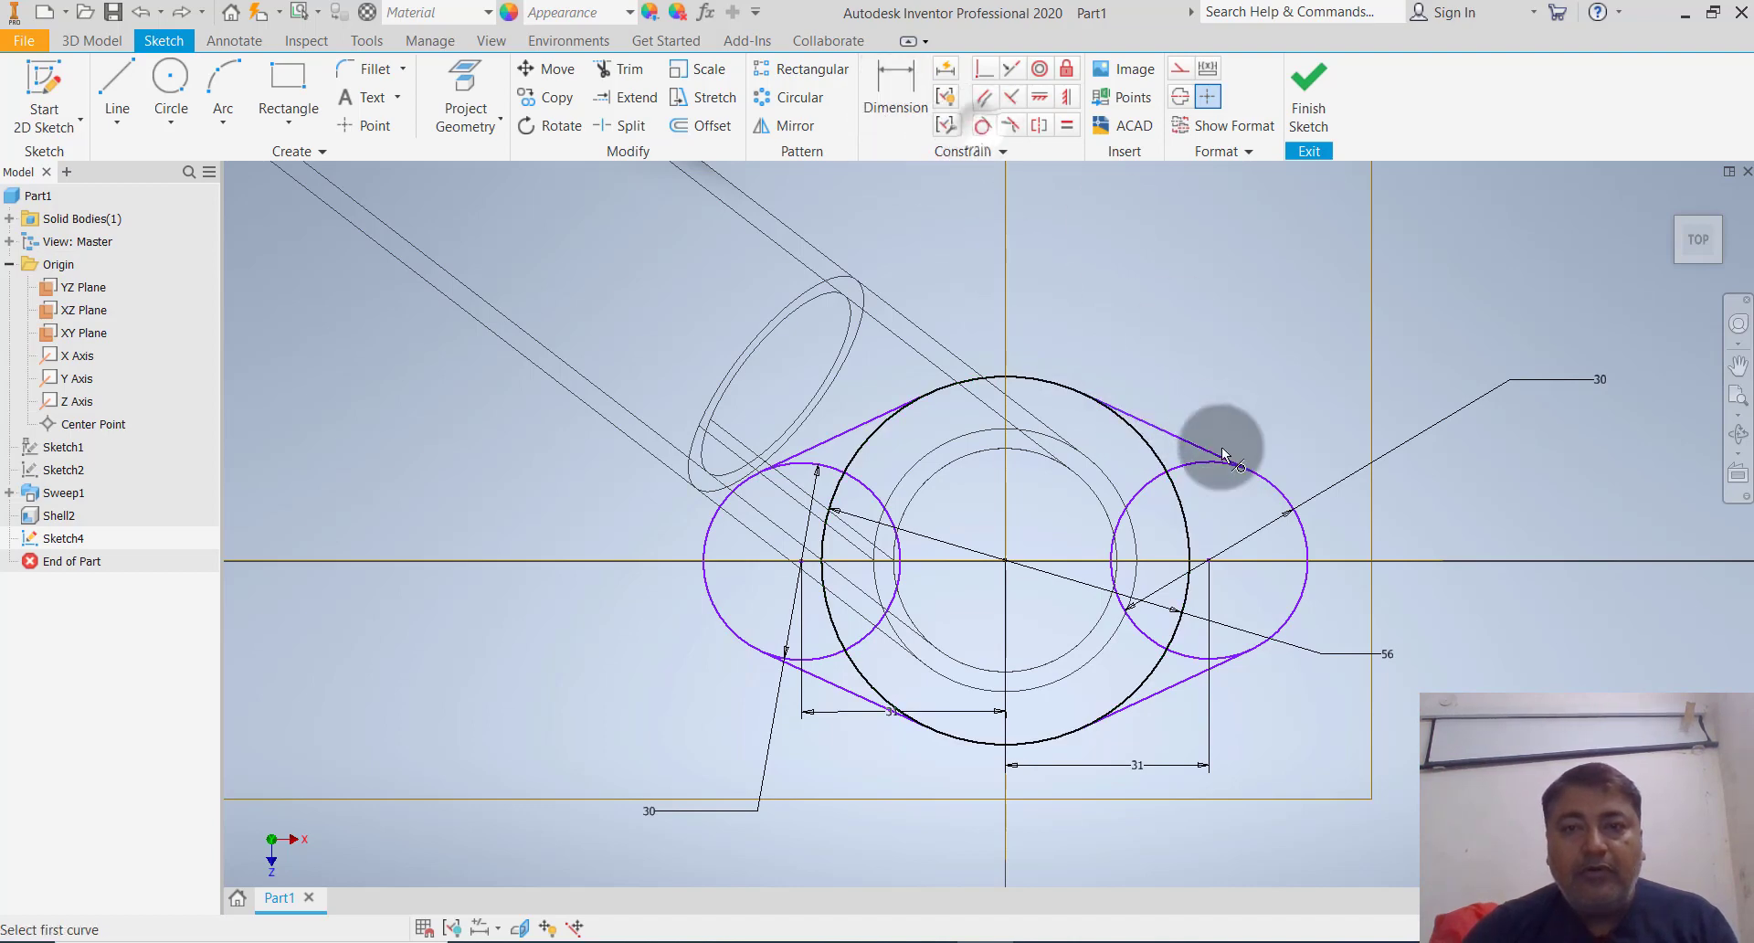
left_click(1150, 446)
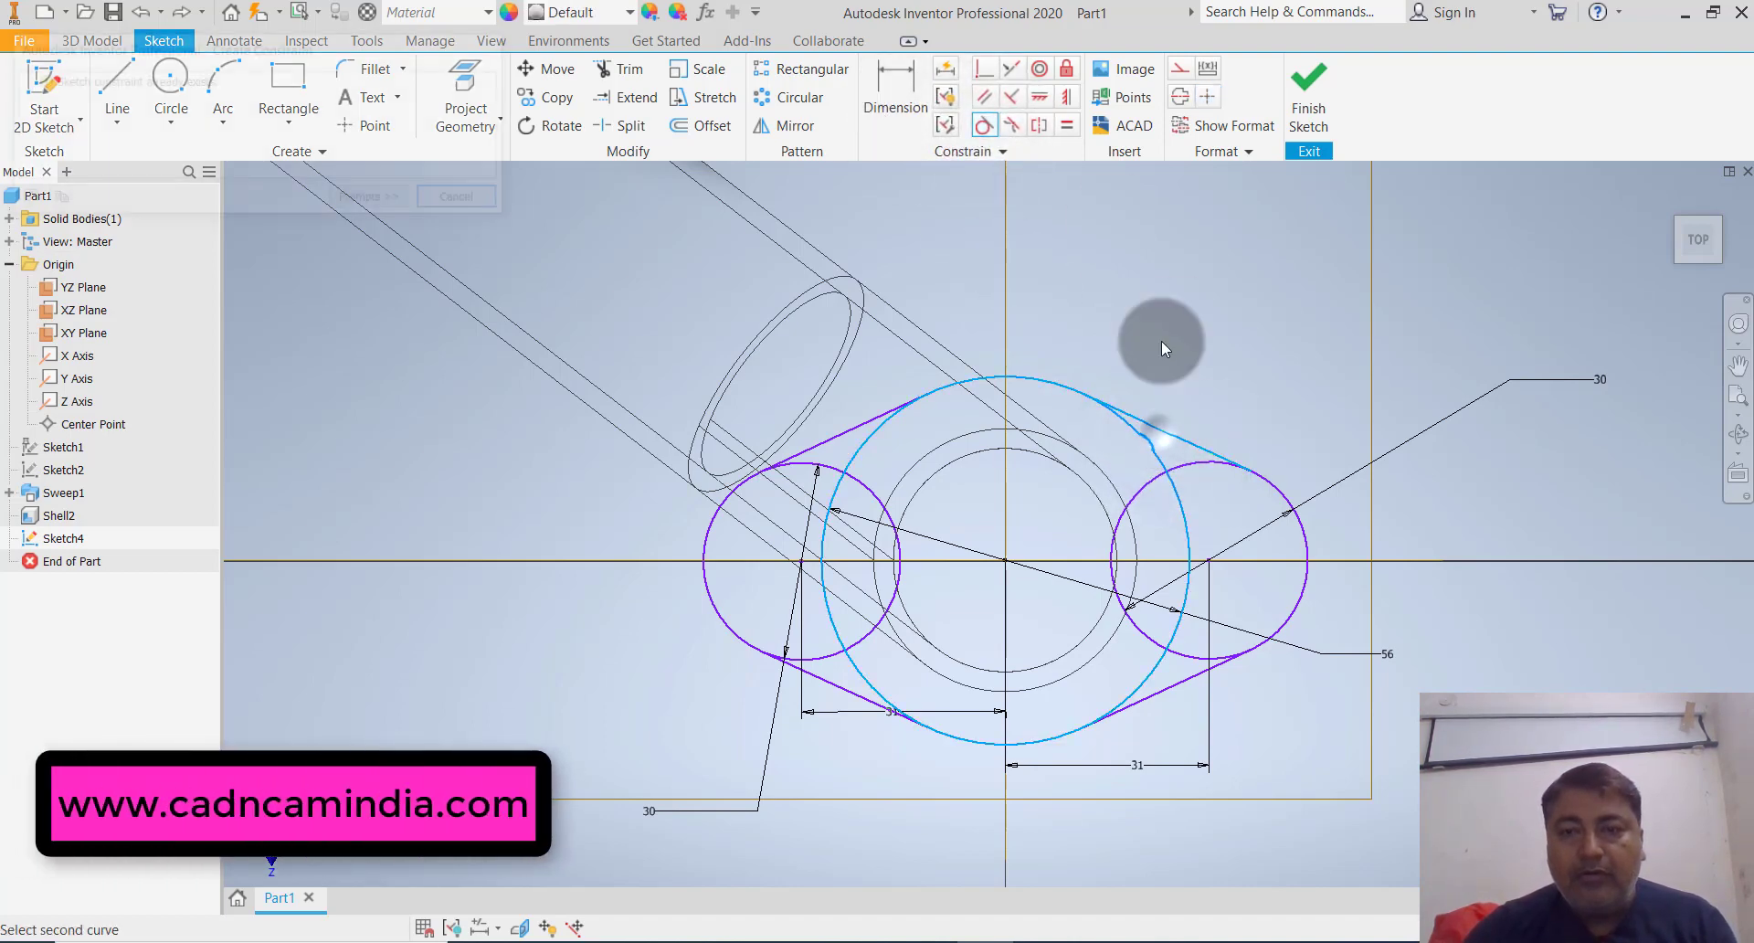
left_click(462, 197)
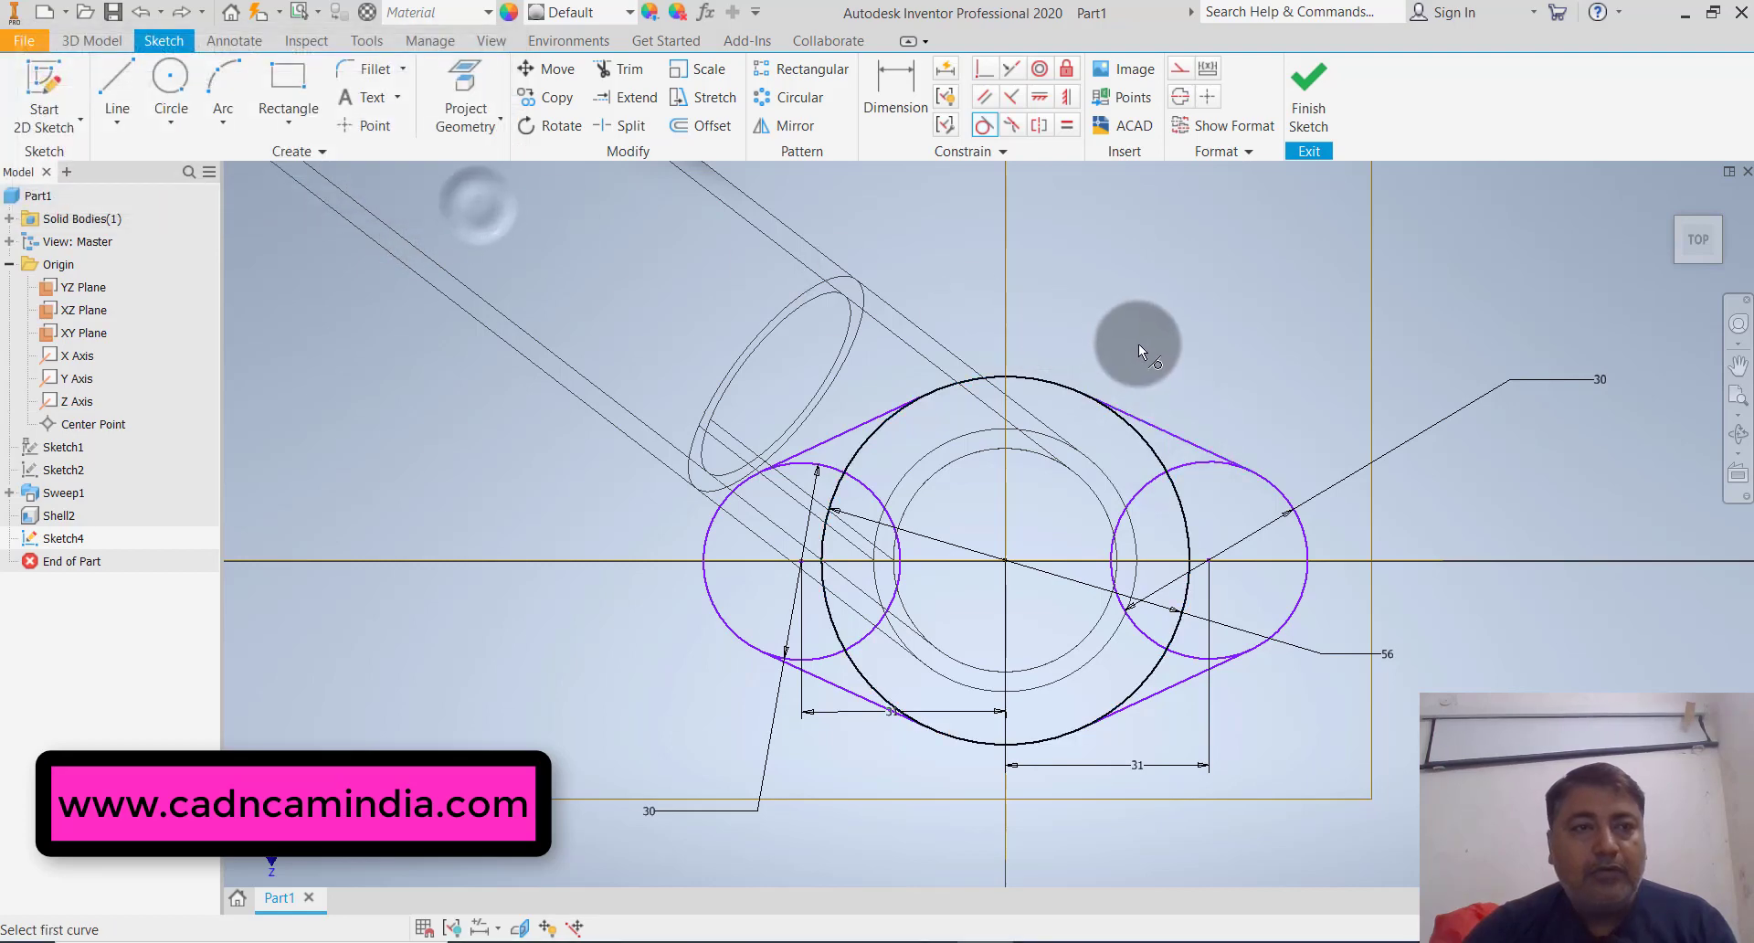
key("Escape")
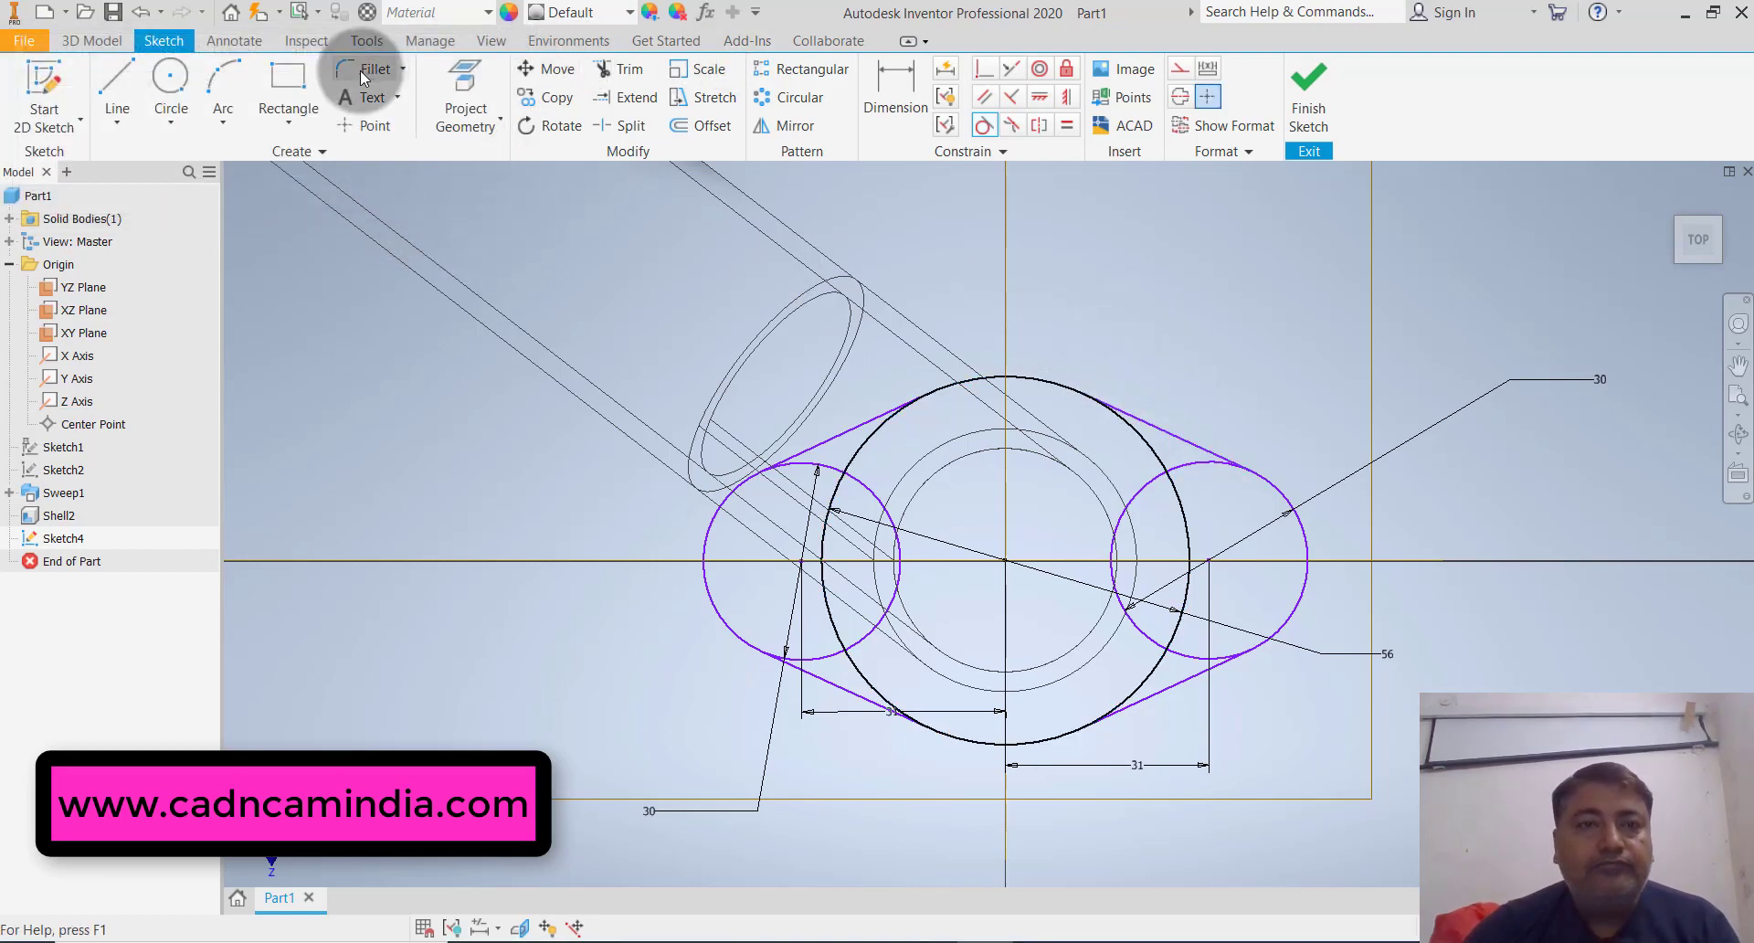
Try trimming the 56 mm circle's arc near the upper-right slanted line, and use Extend near the upper-left line to close the circle
left_click(627, 69)
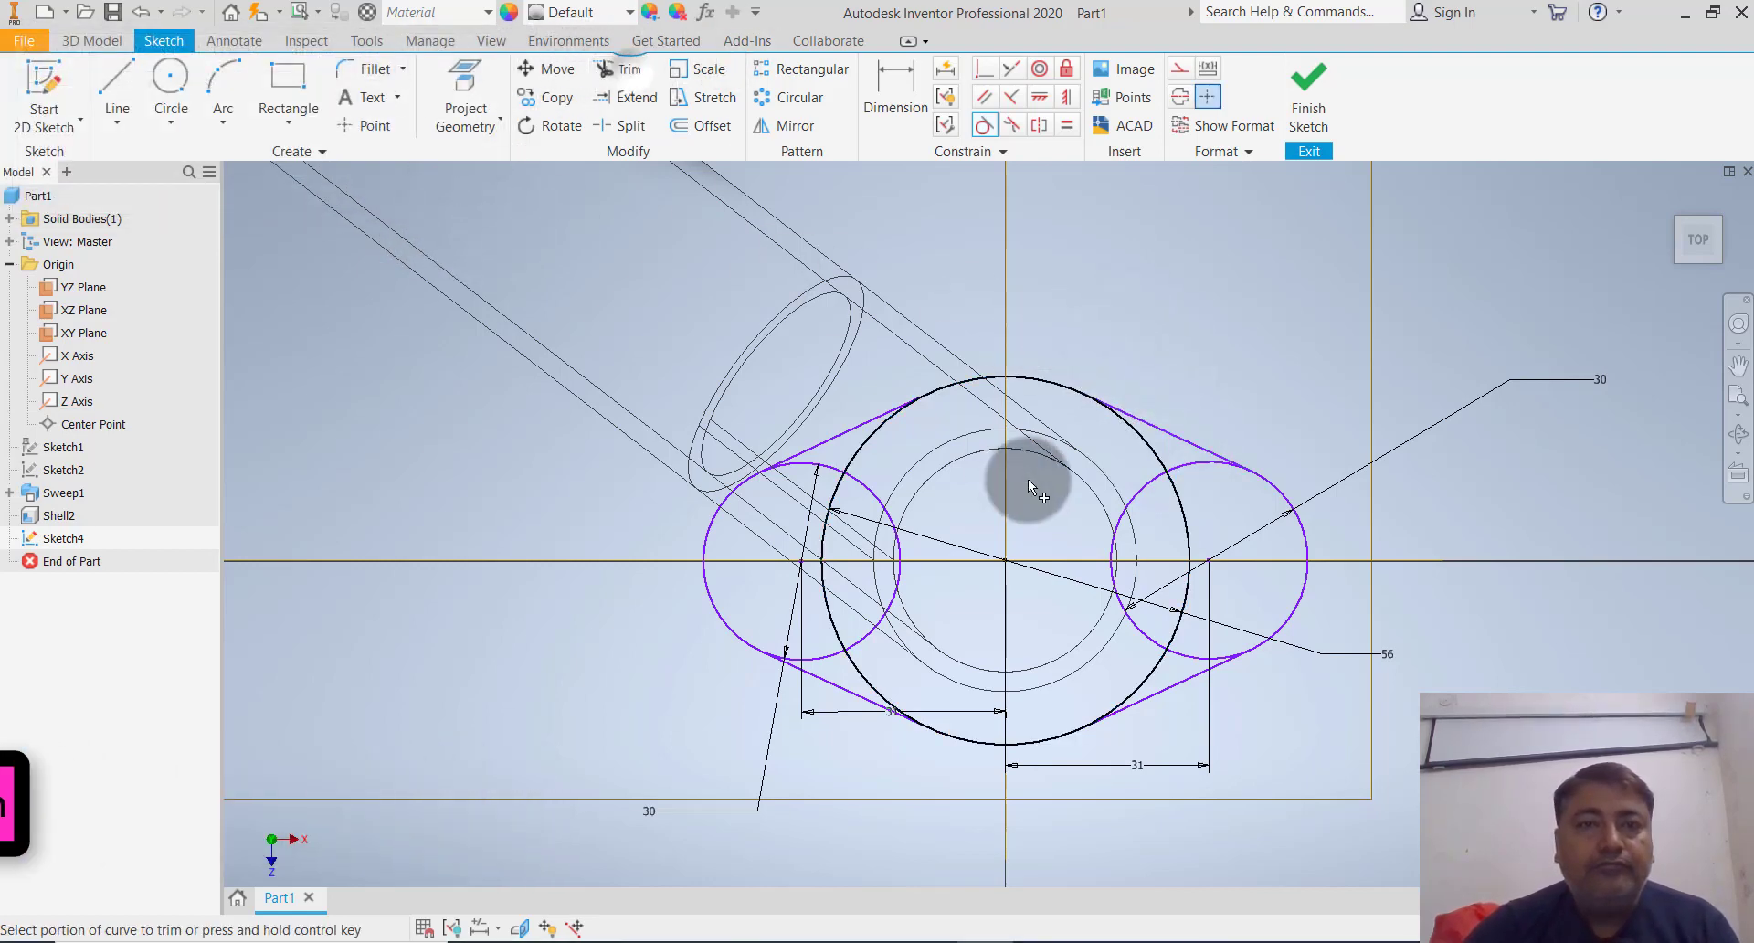
left_click(1152, 456)
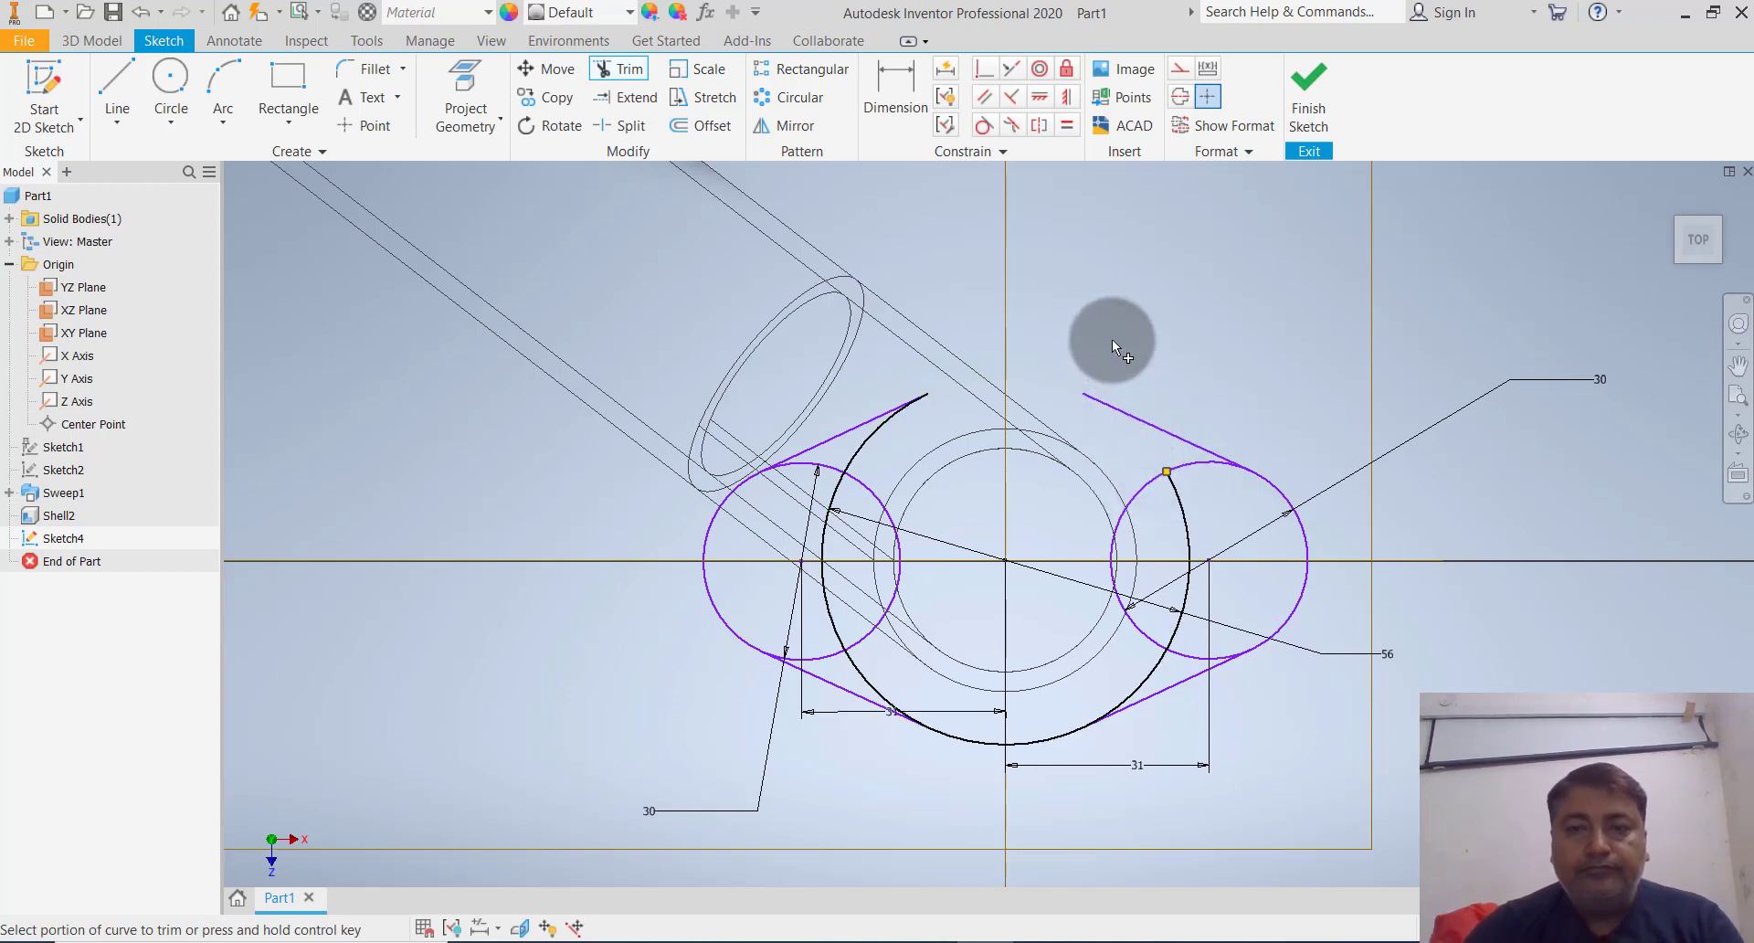
key("Escape")
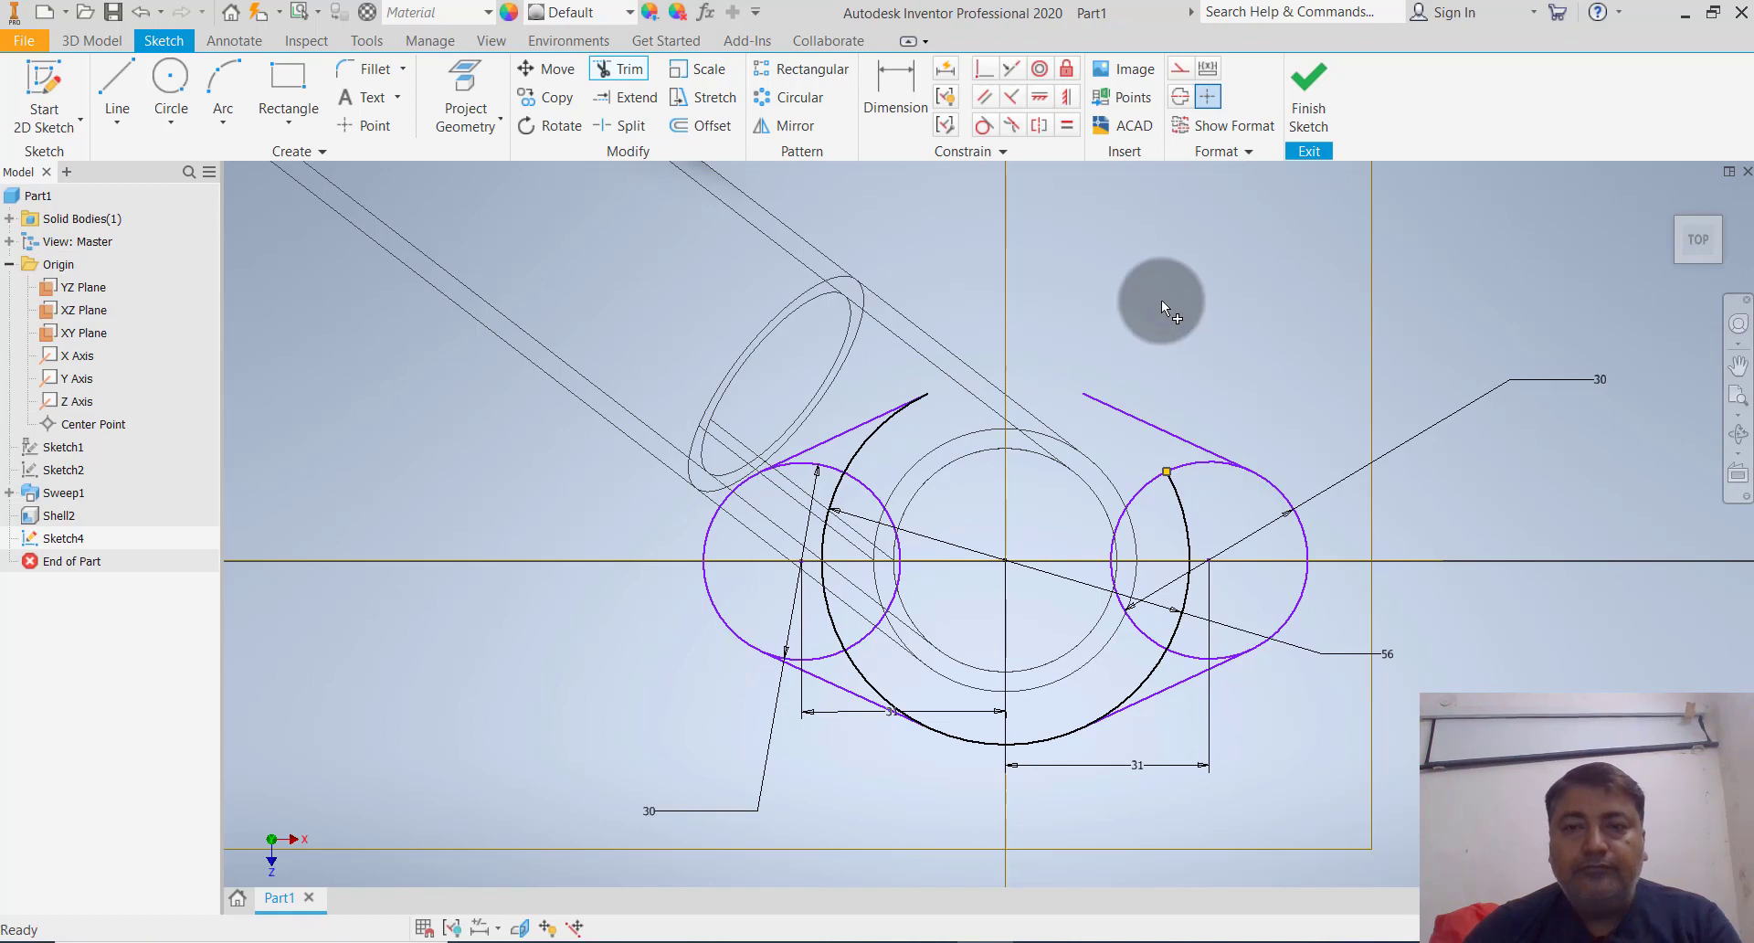
left_click(622, 97)
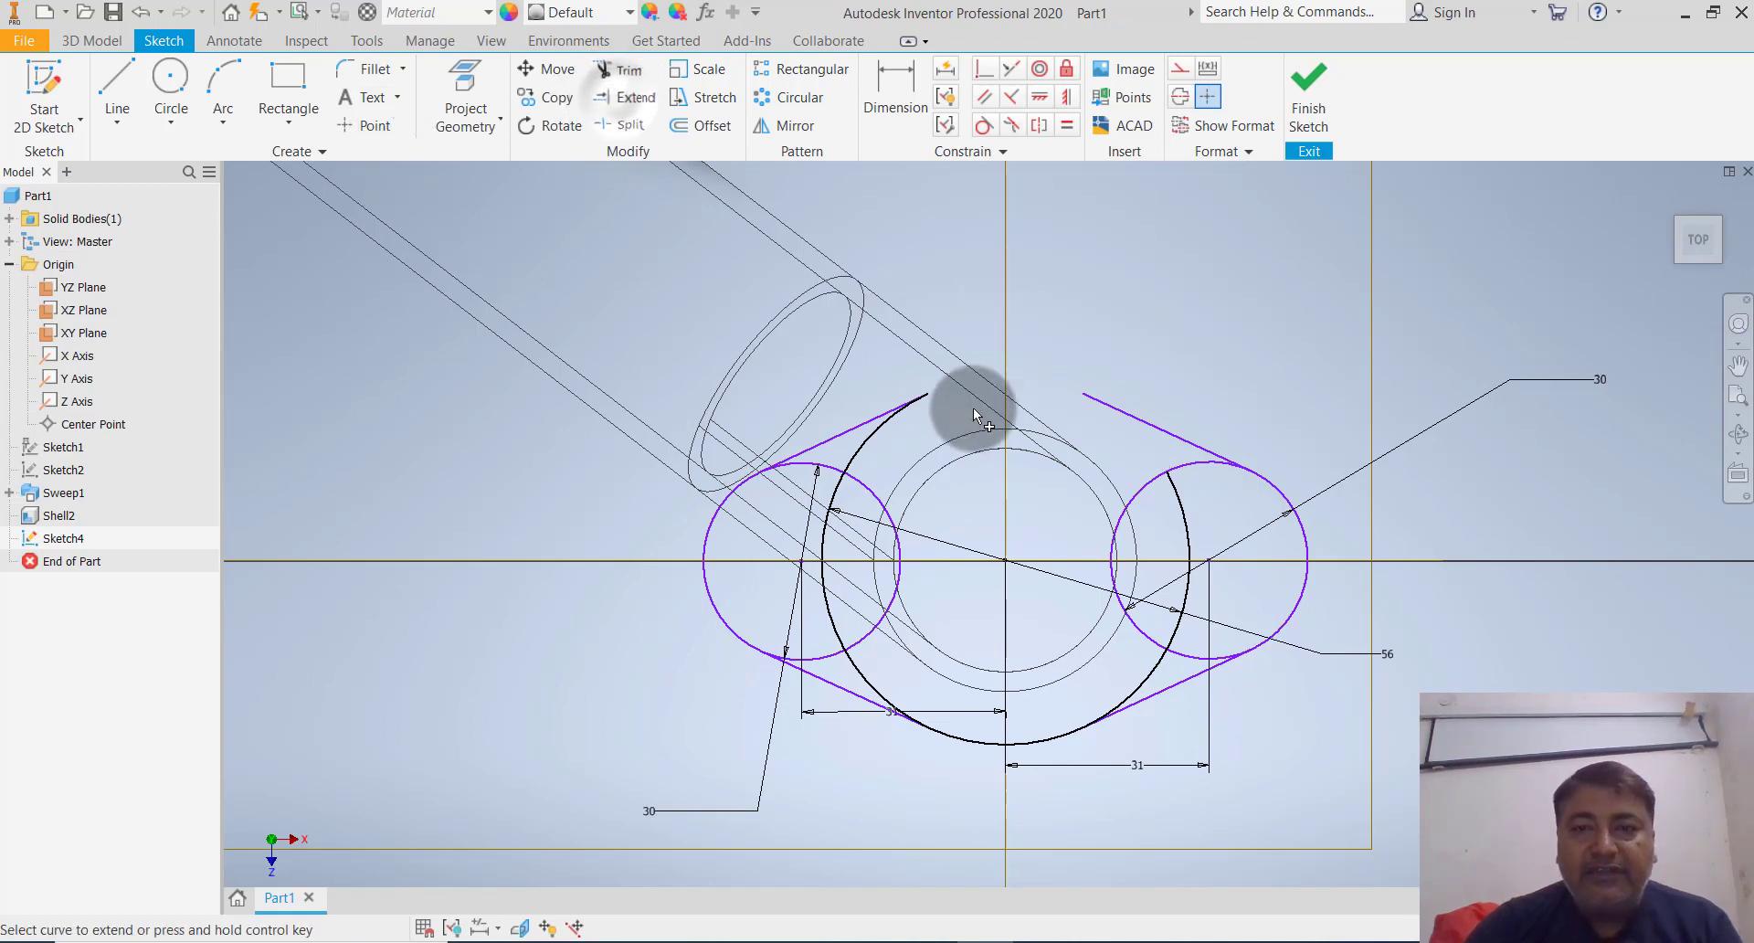
left_click(908, 405)
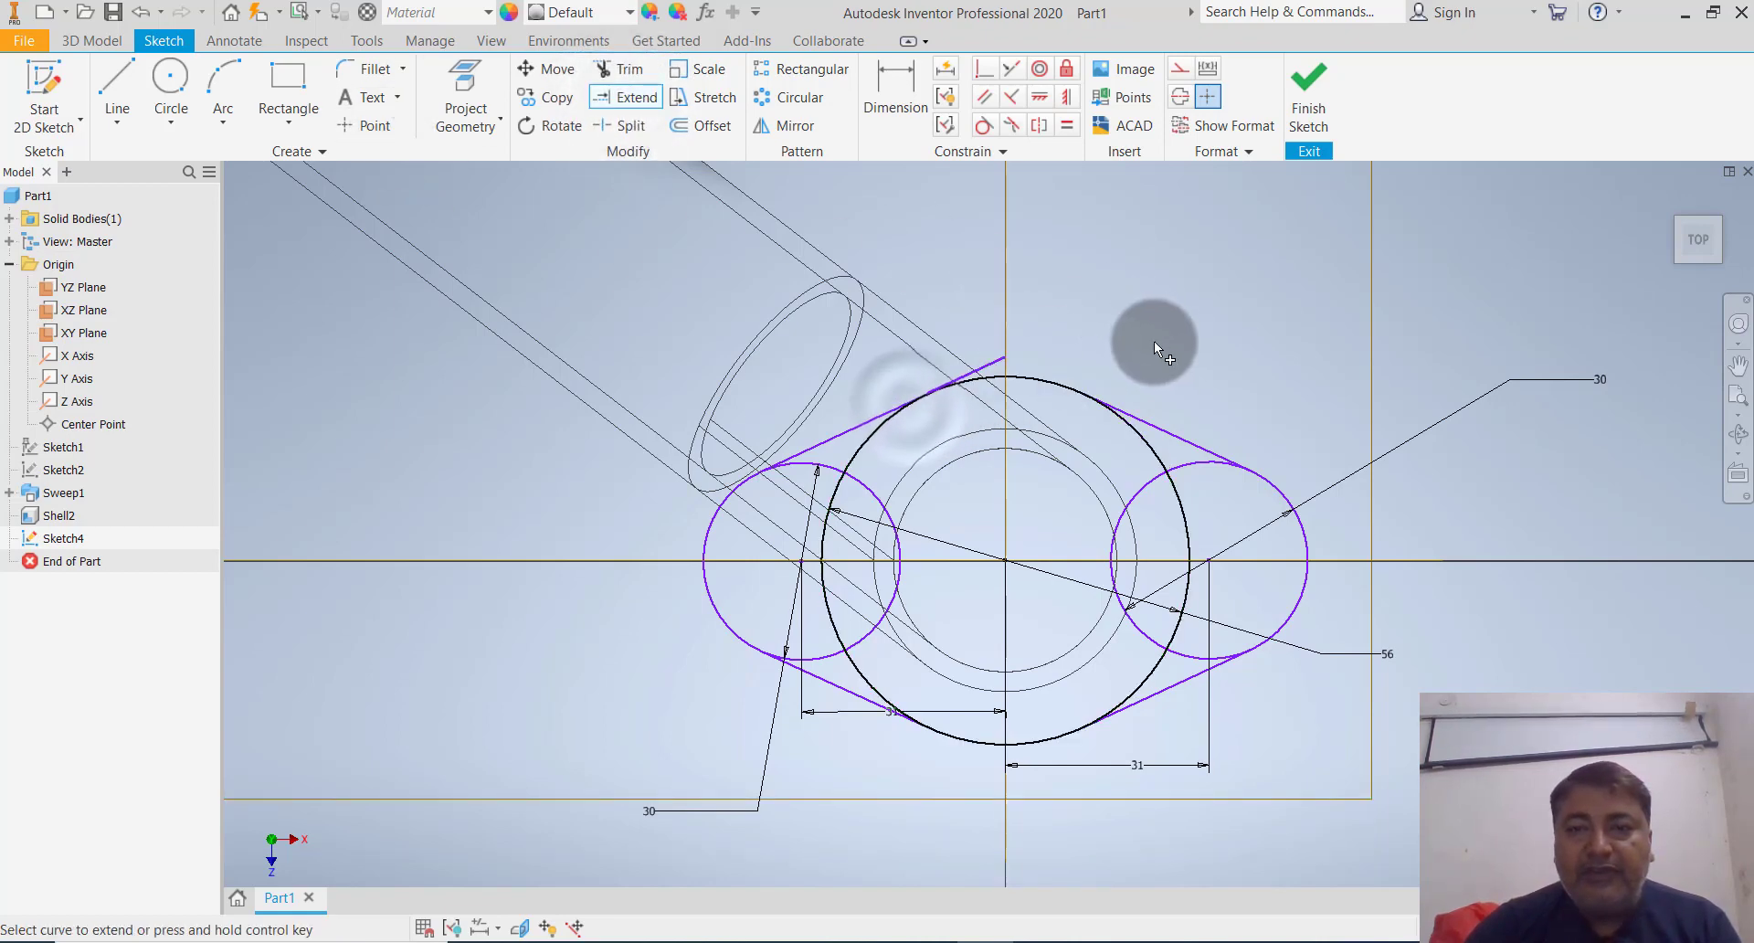
Retry trimming the 56 mm circle's upper arc, and extend the remaining arc inside the right 30 mm circle back into a full circle
left_click(629, 70)
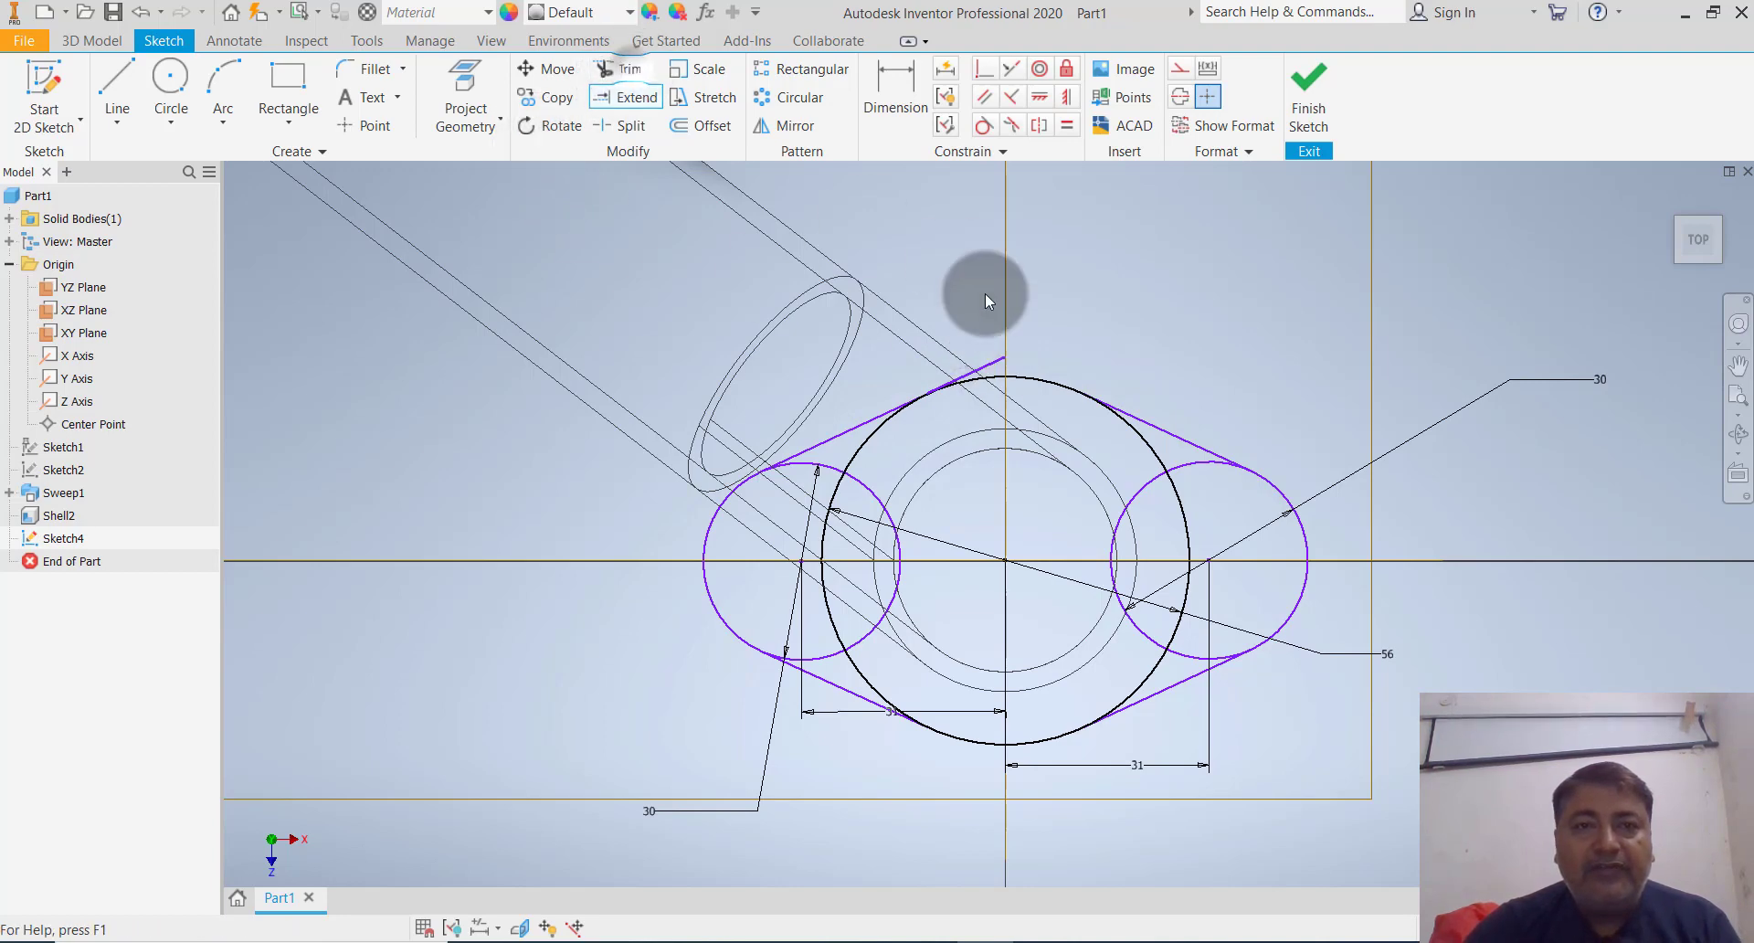
left_click(1159, 466)
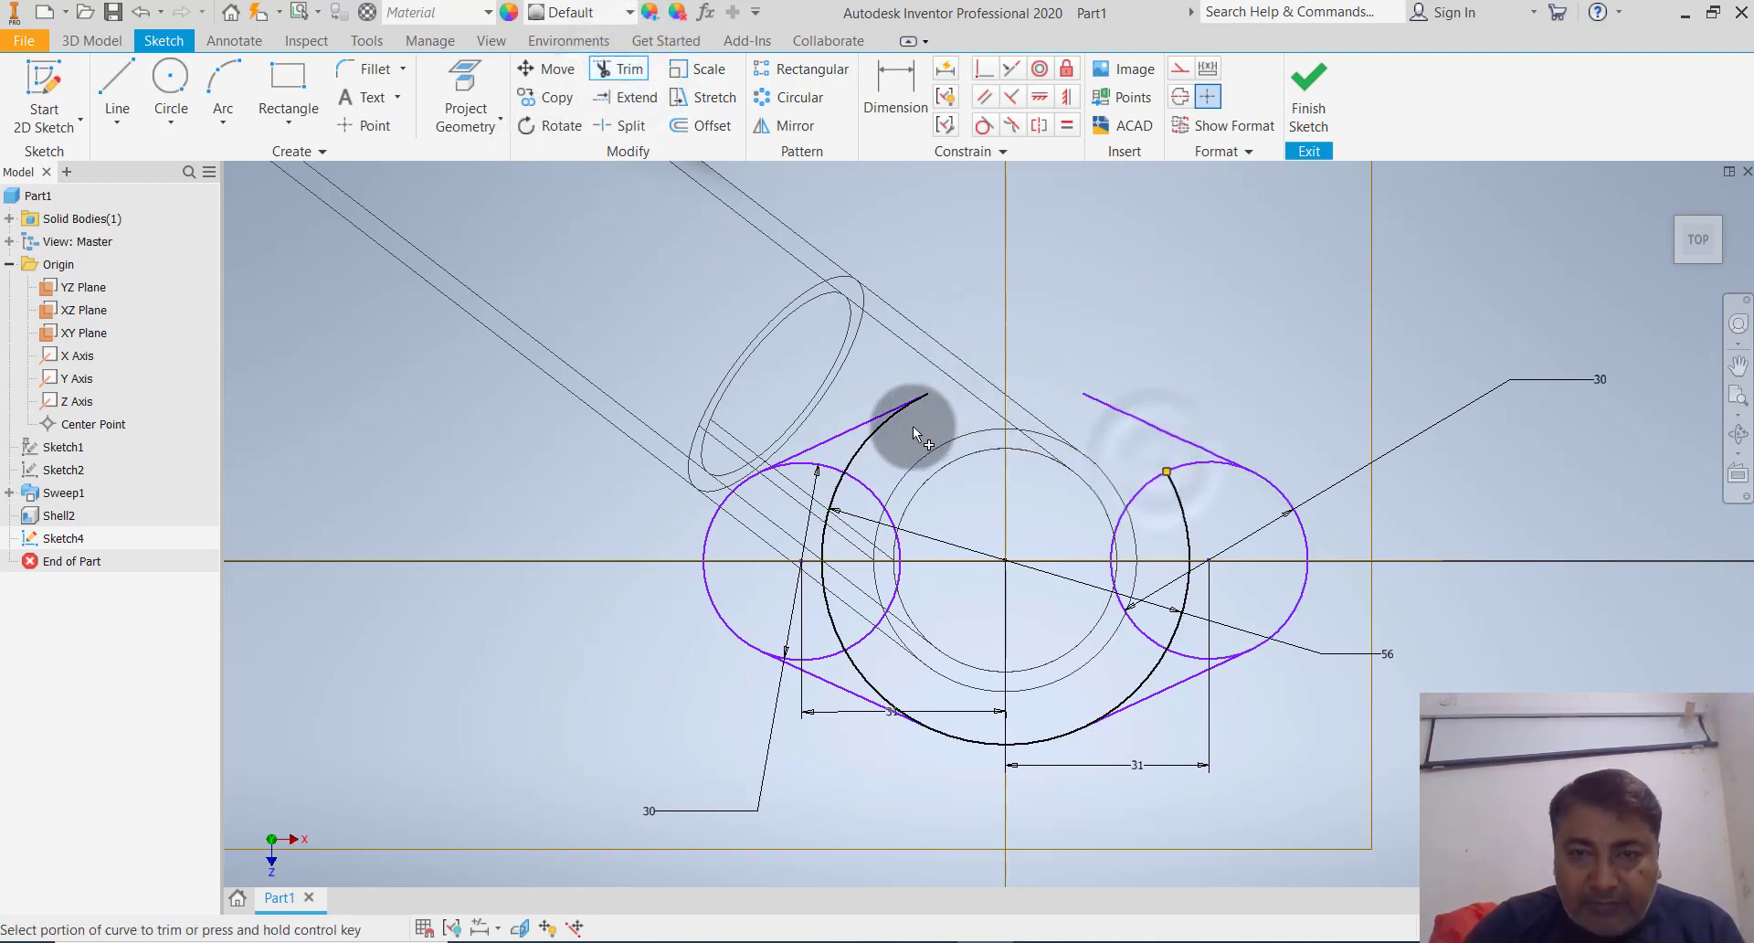
left_click(601, 99)
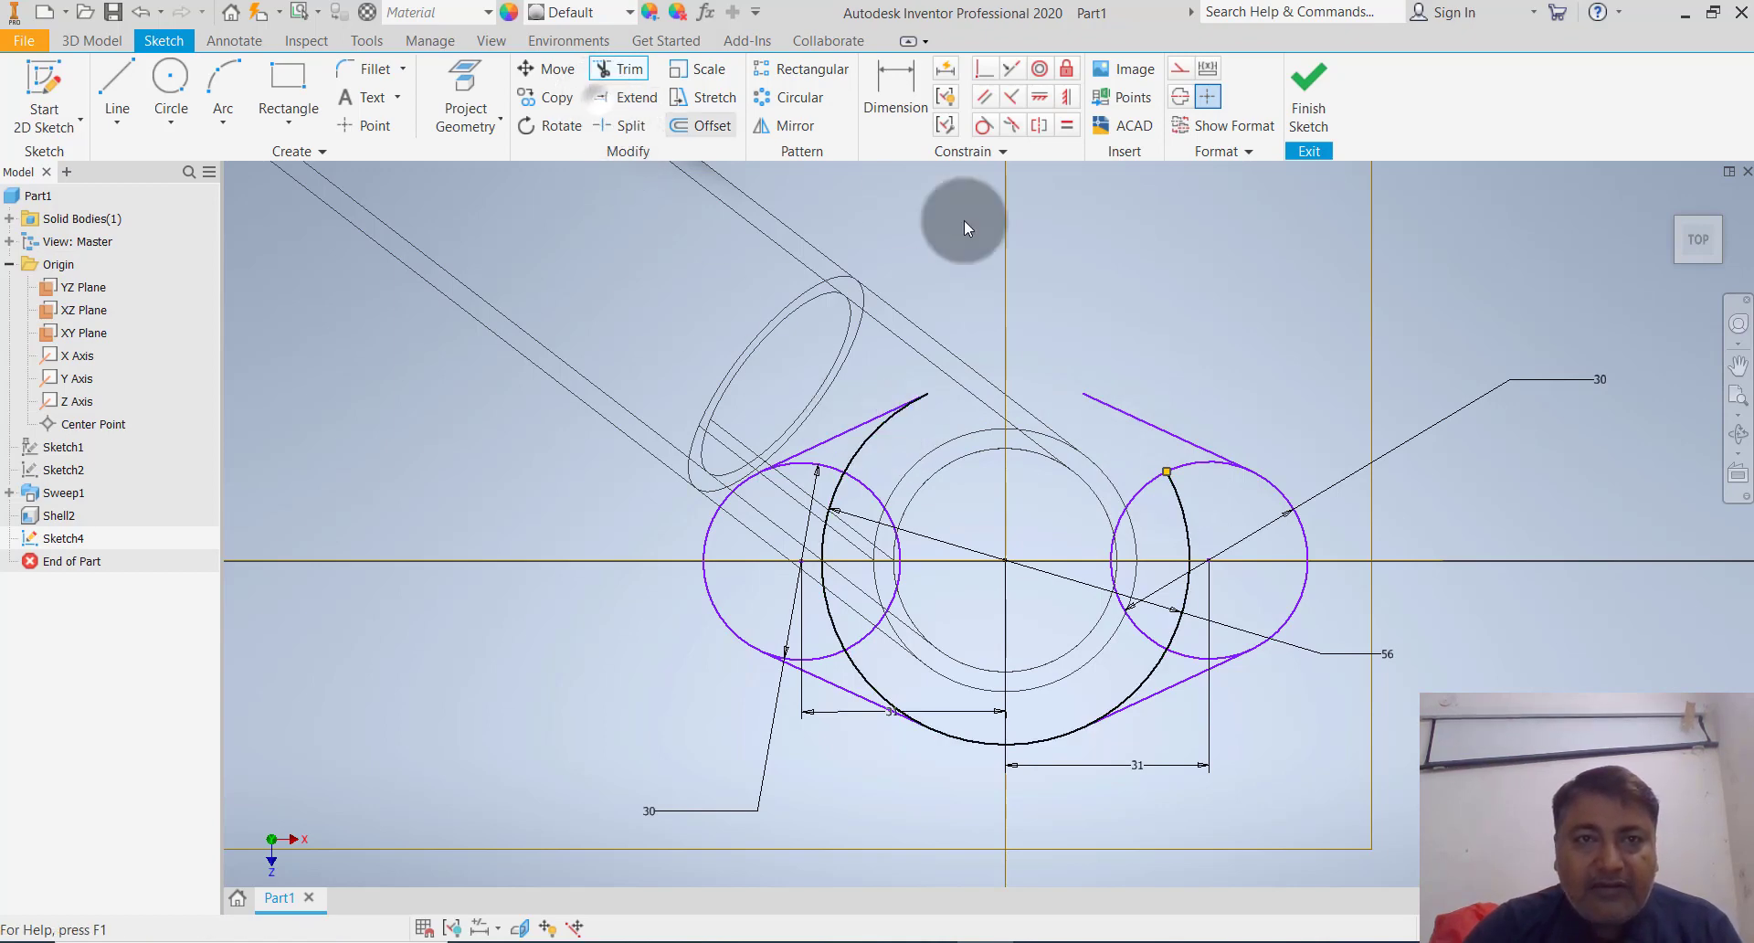
left_click(1178, 509)
left_click(1159, 325)
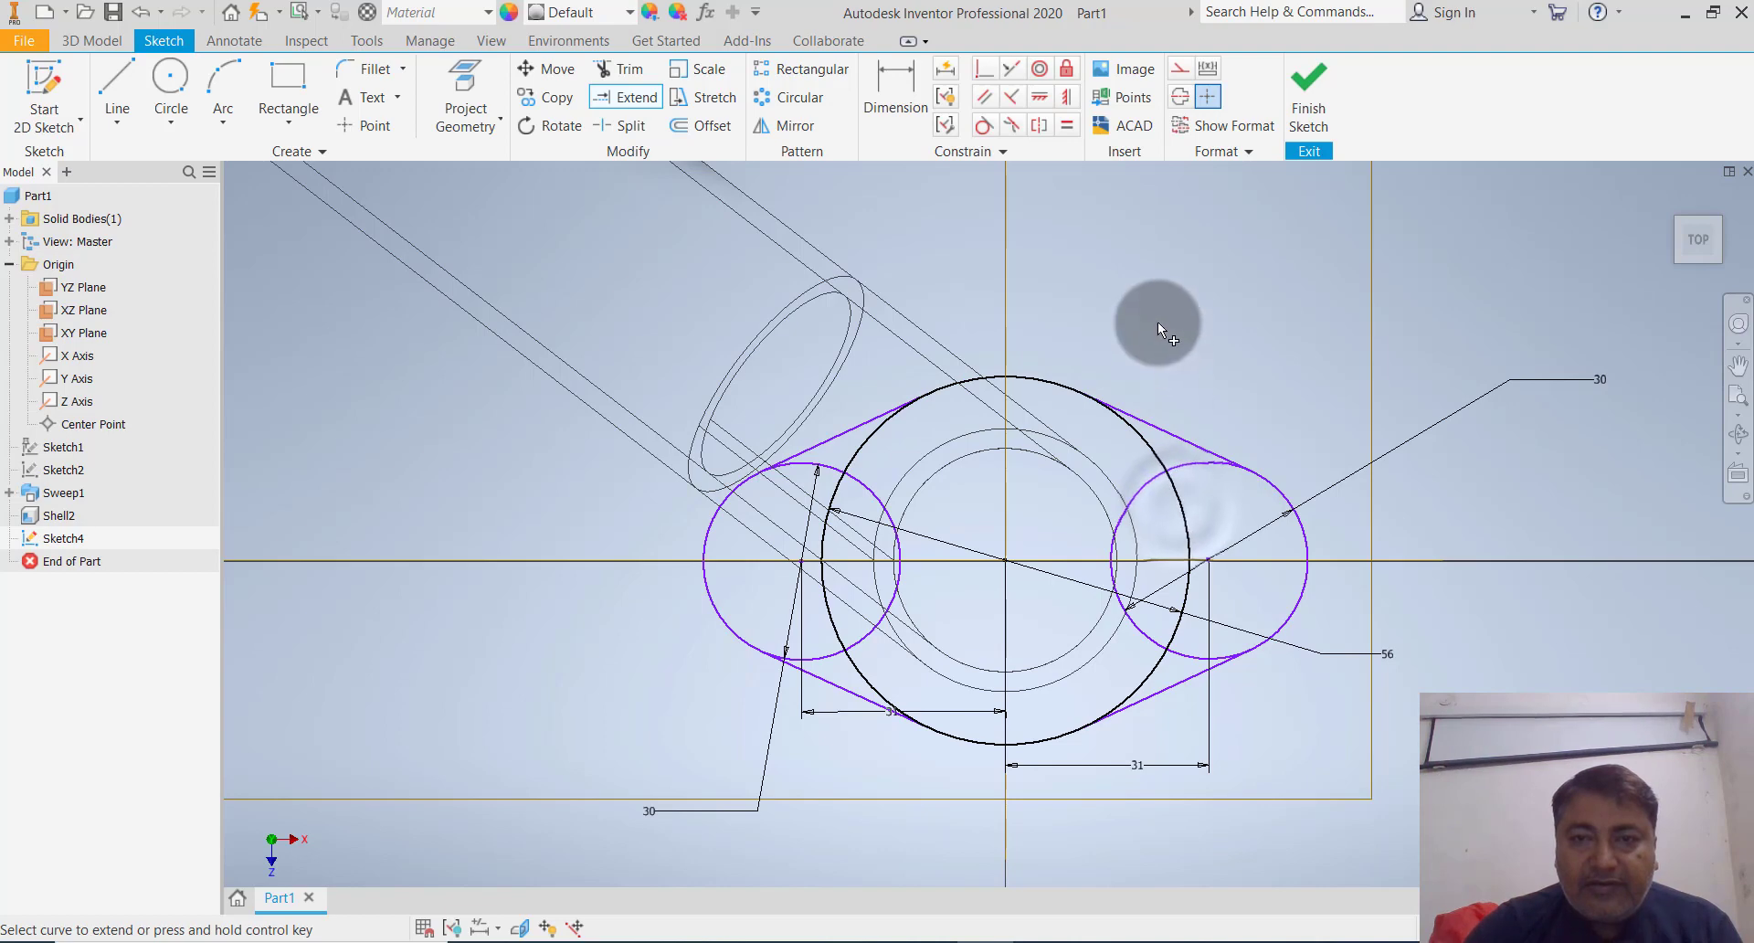
Sketch two crossing slanted helper lines above the 56 mm circle
left_click(523, 168)
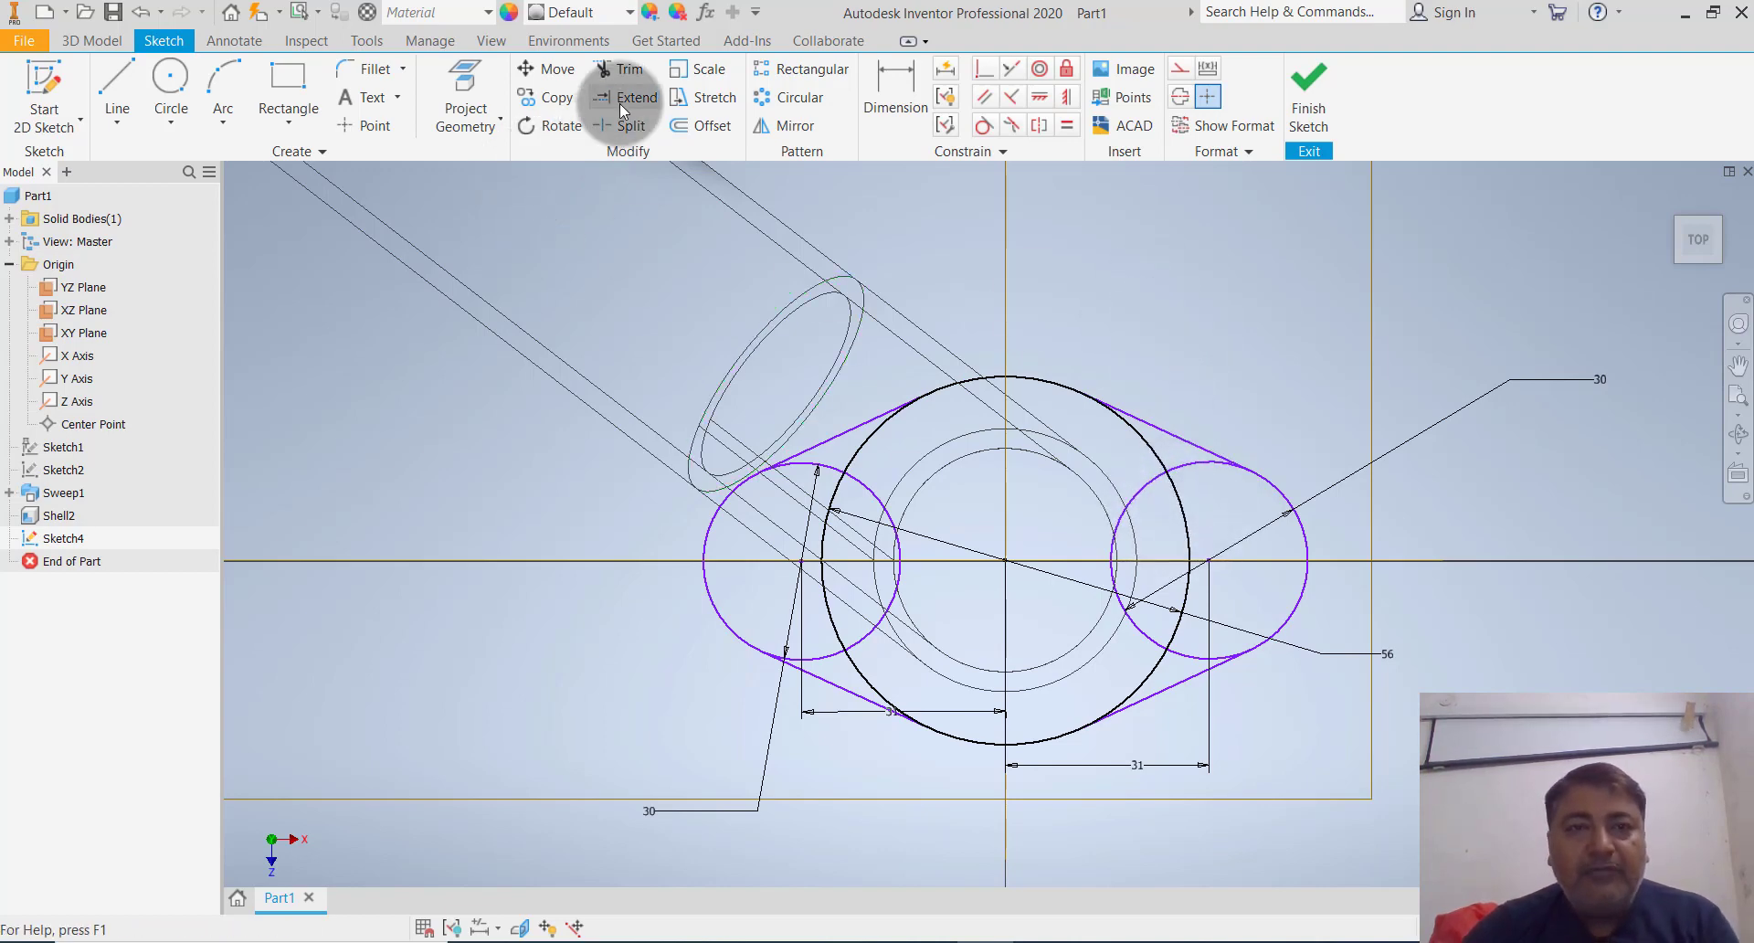
left_click(113, 110)
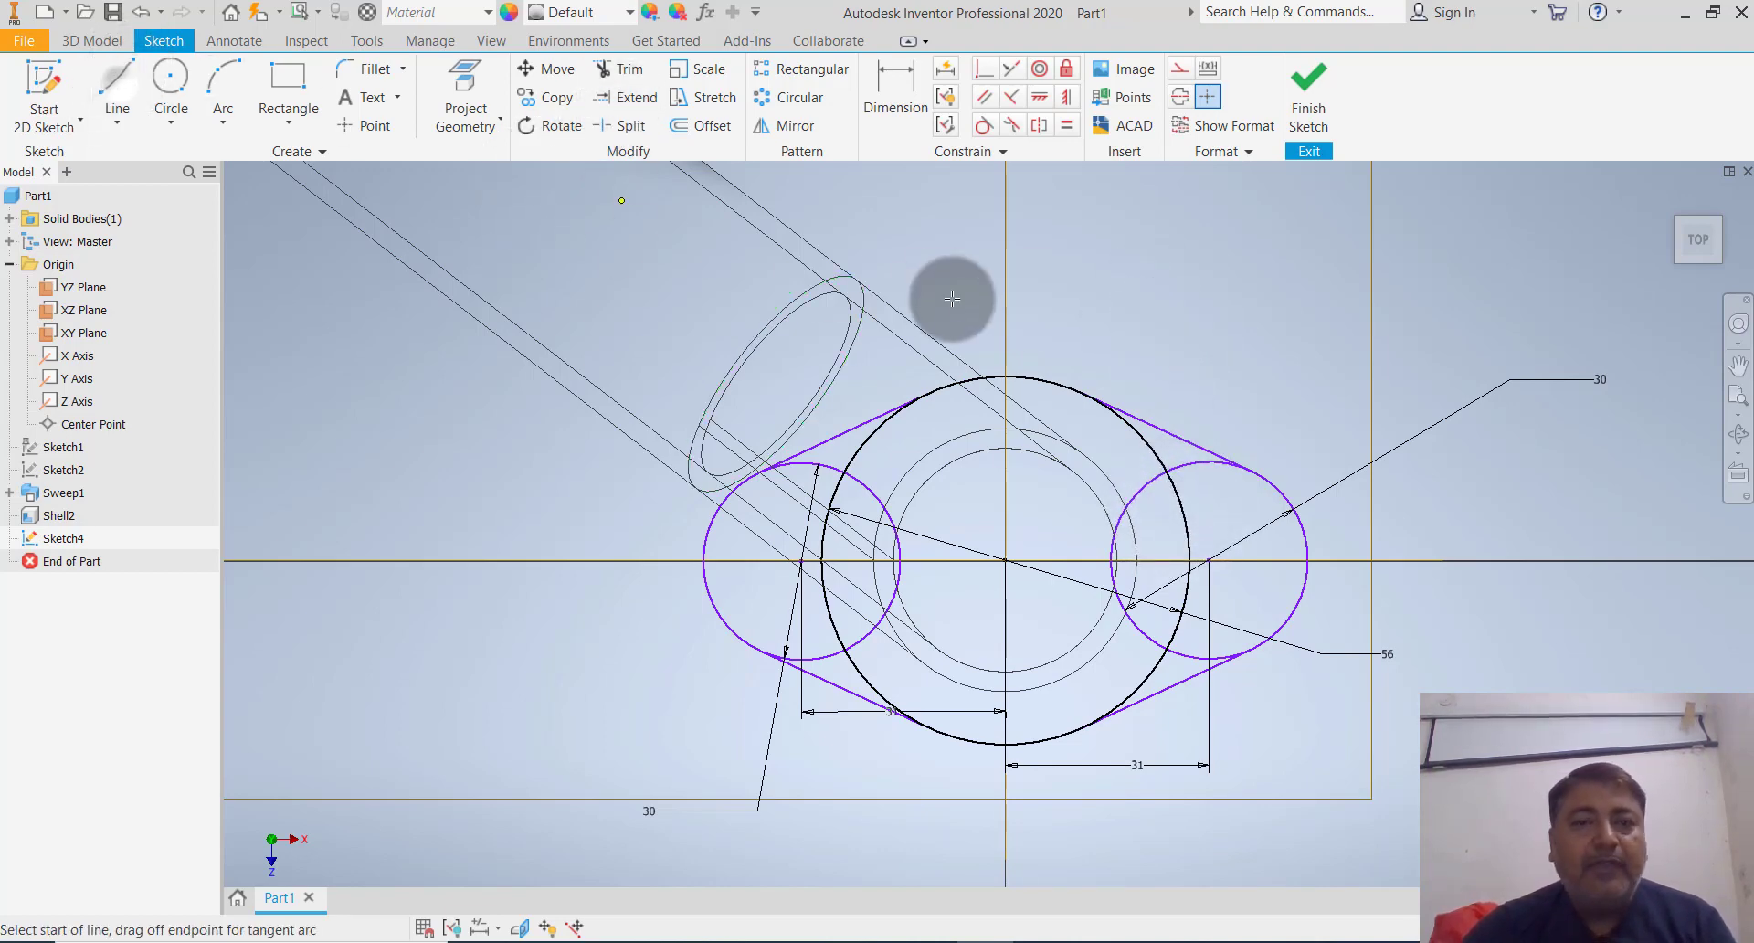
left_click(990, 232)
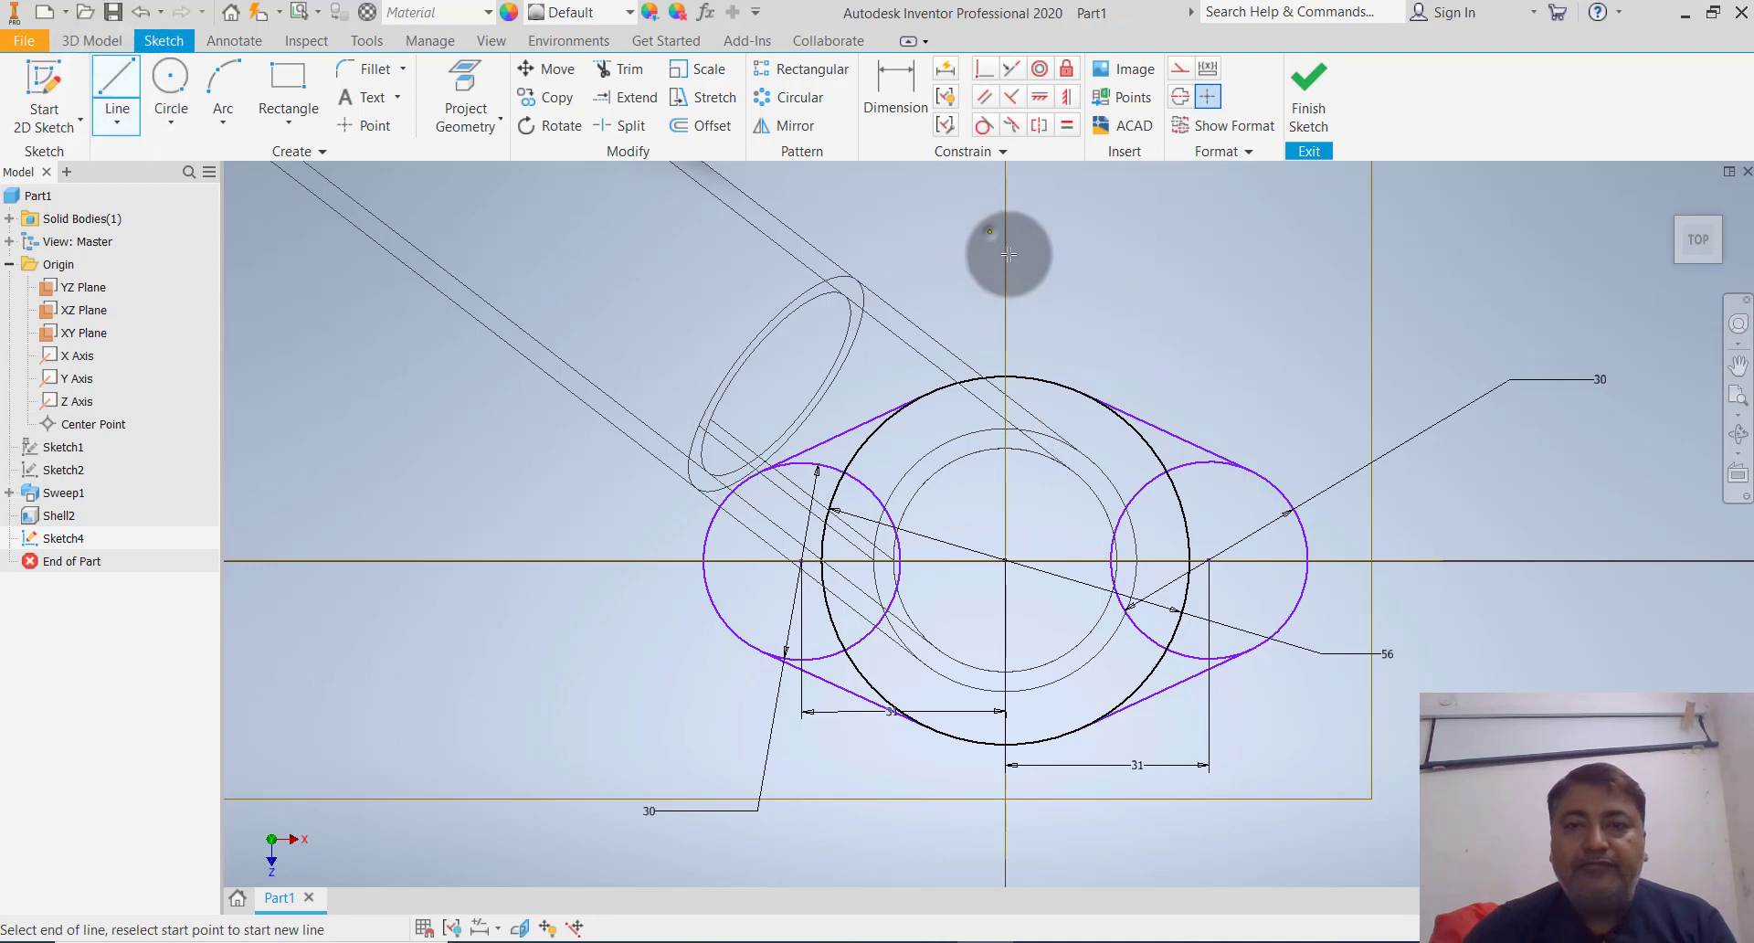
left_click(1201, 393)
key("Escape")
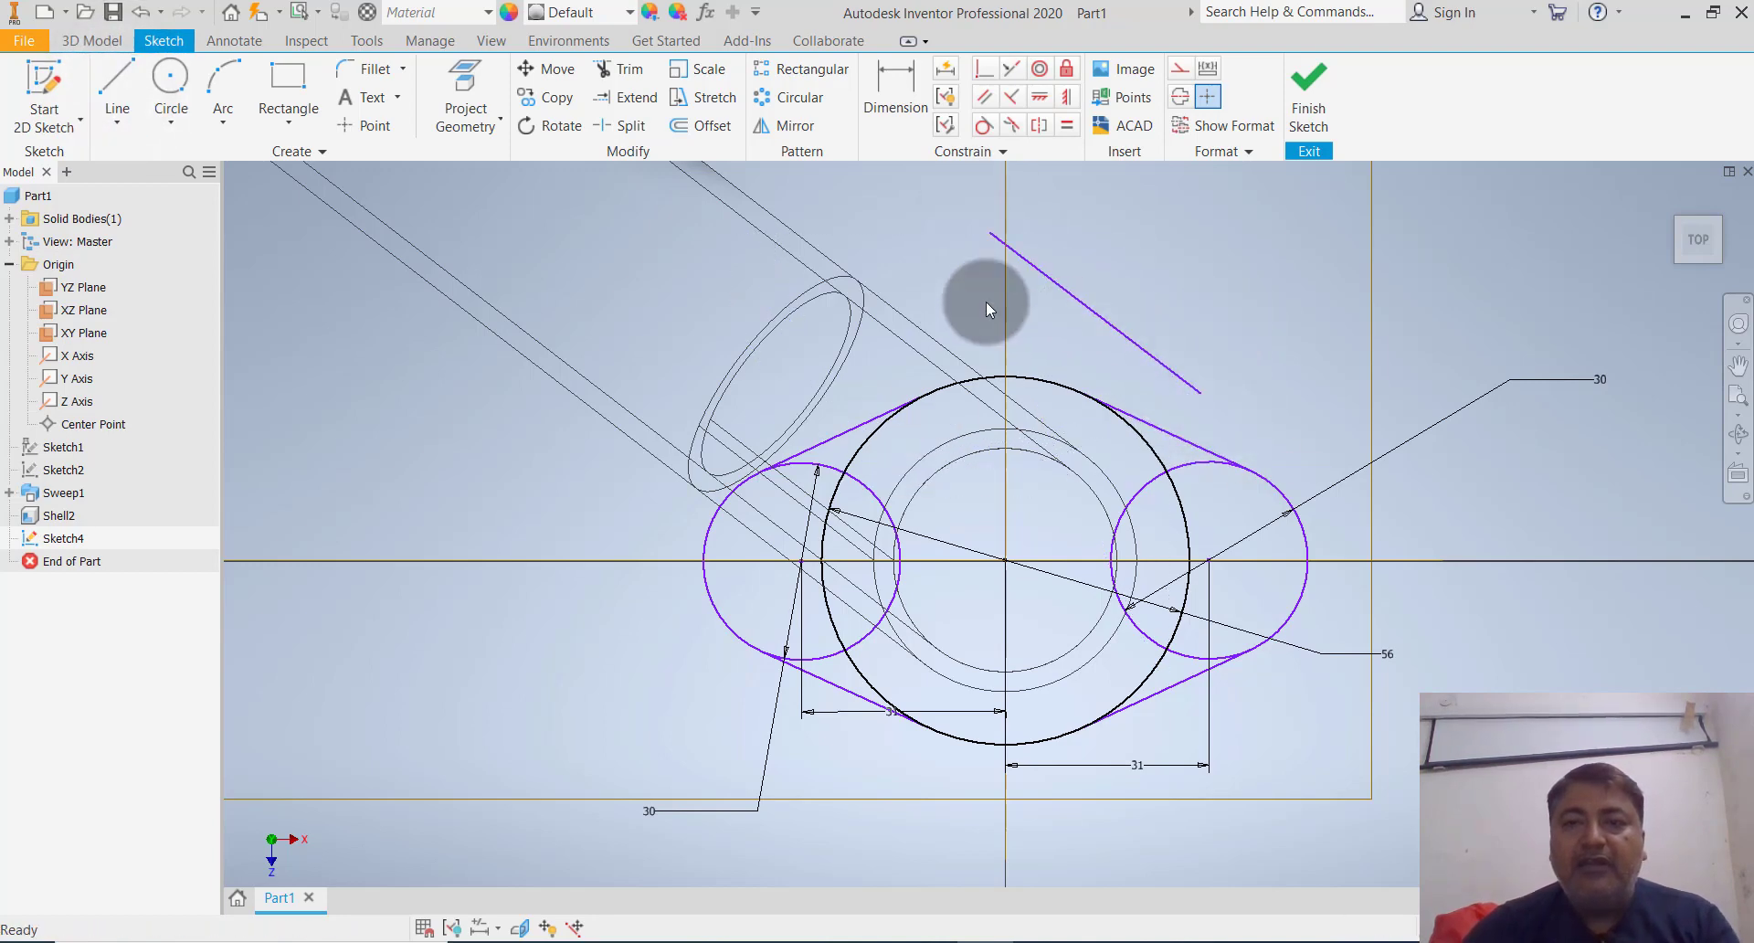
left_click(128, 92)
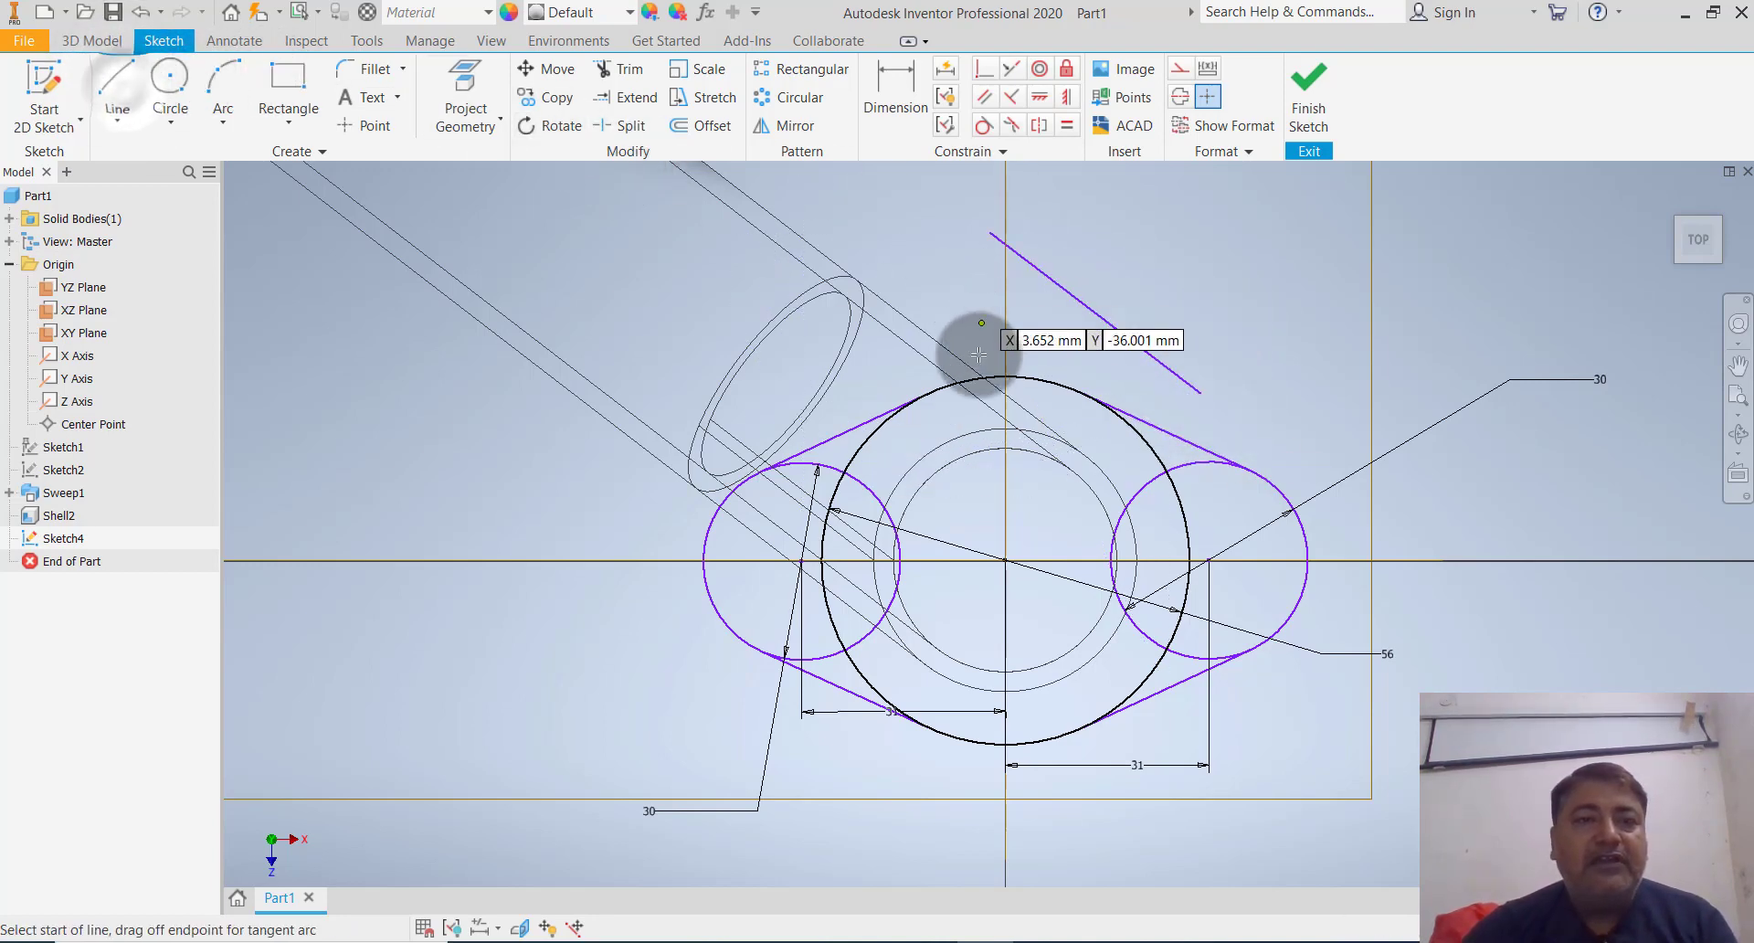
left_click(882, 358)
left_click(1086, 206)
key("Escape")
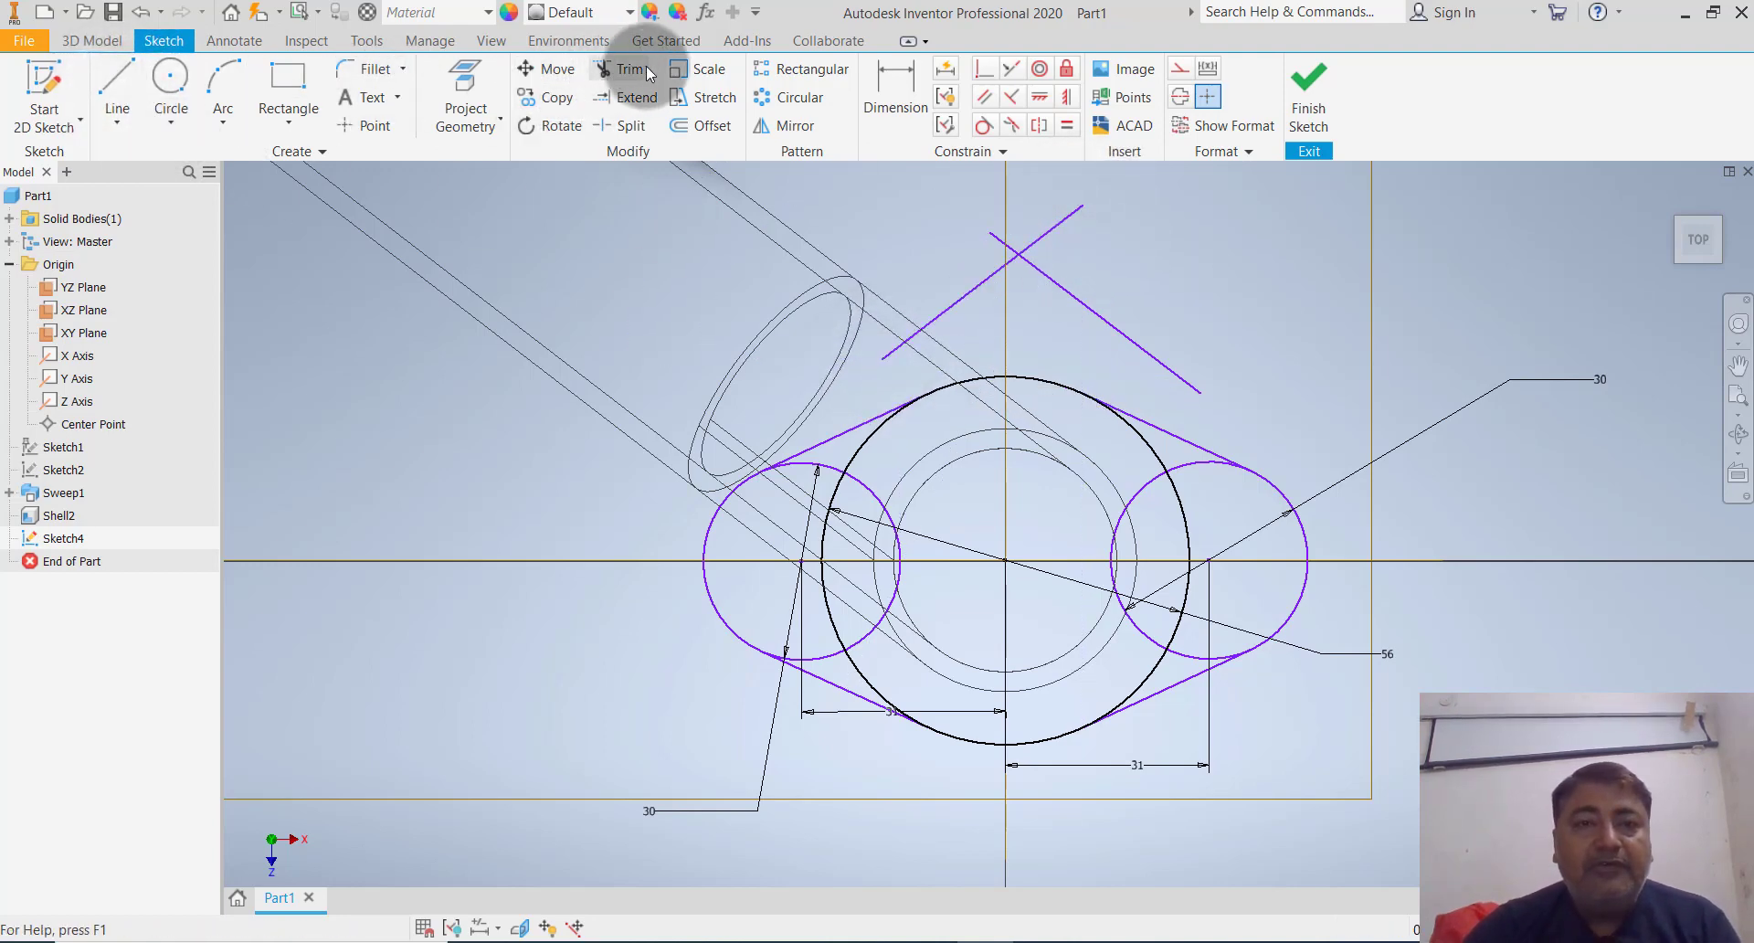
Extend both upper tangent lines beyond the 56 mm circle, and trim that circle's arcs beside them, its right inner arc and the surplus line ends
left_click(879, 413)
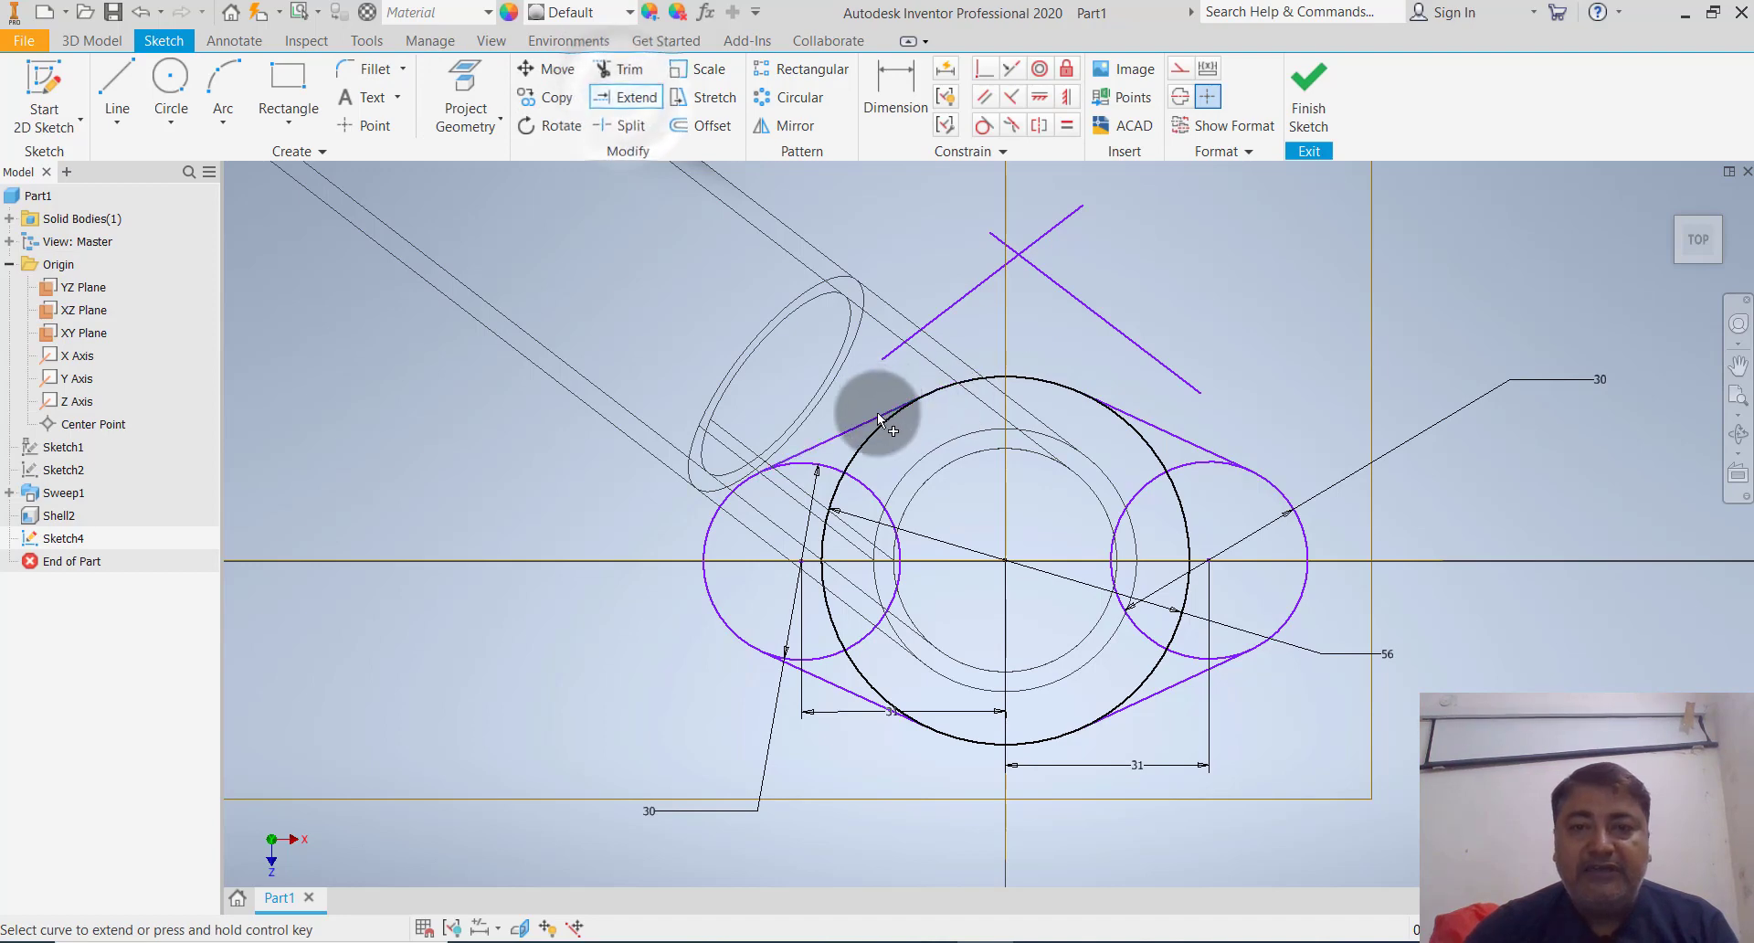
left_click(1161, 428)
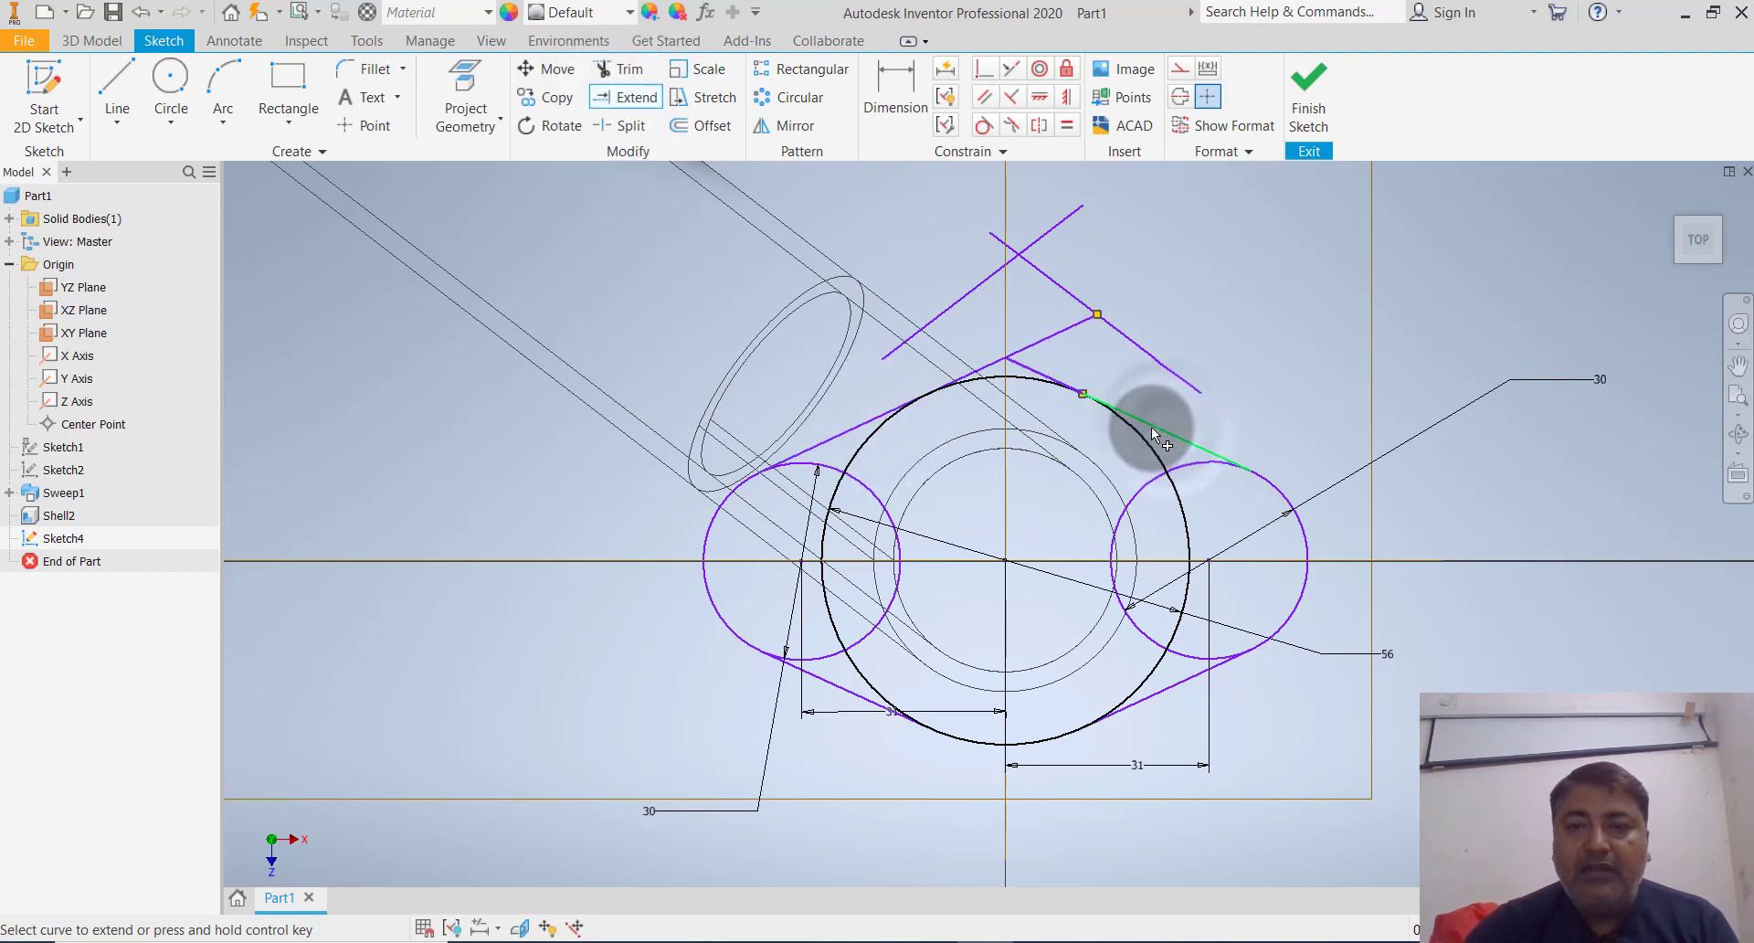
left_click(614, 69)
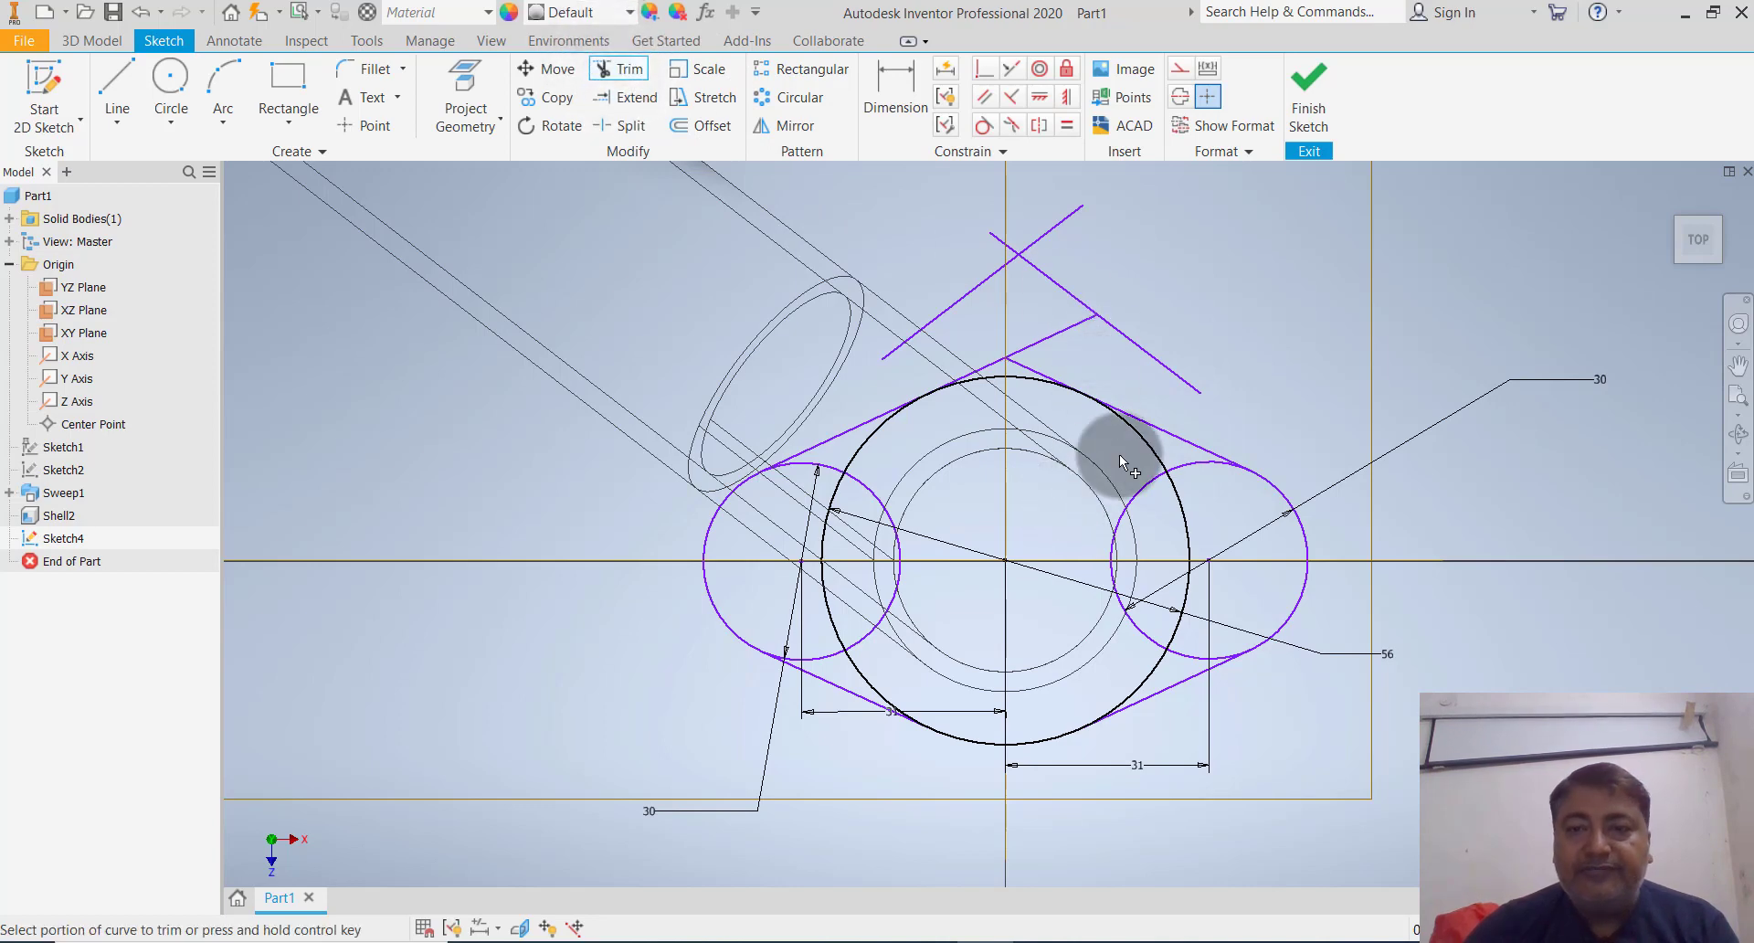
left_click(1146, 449)
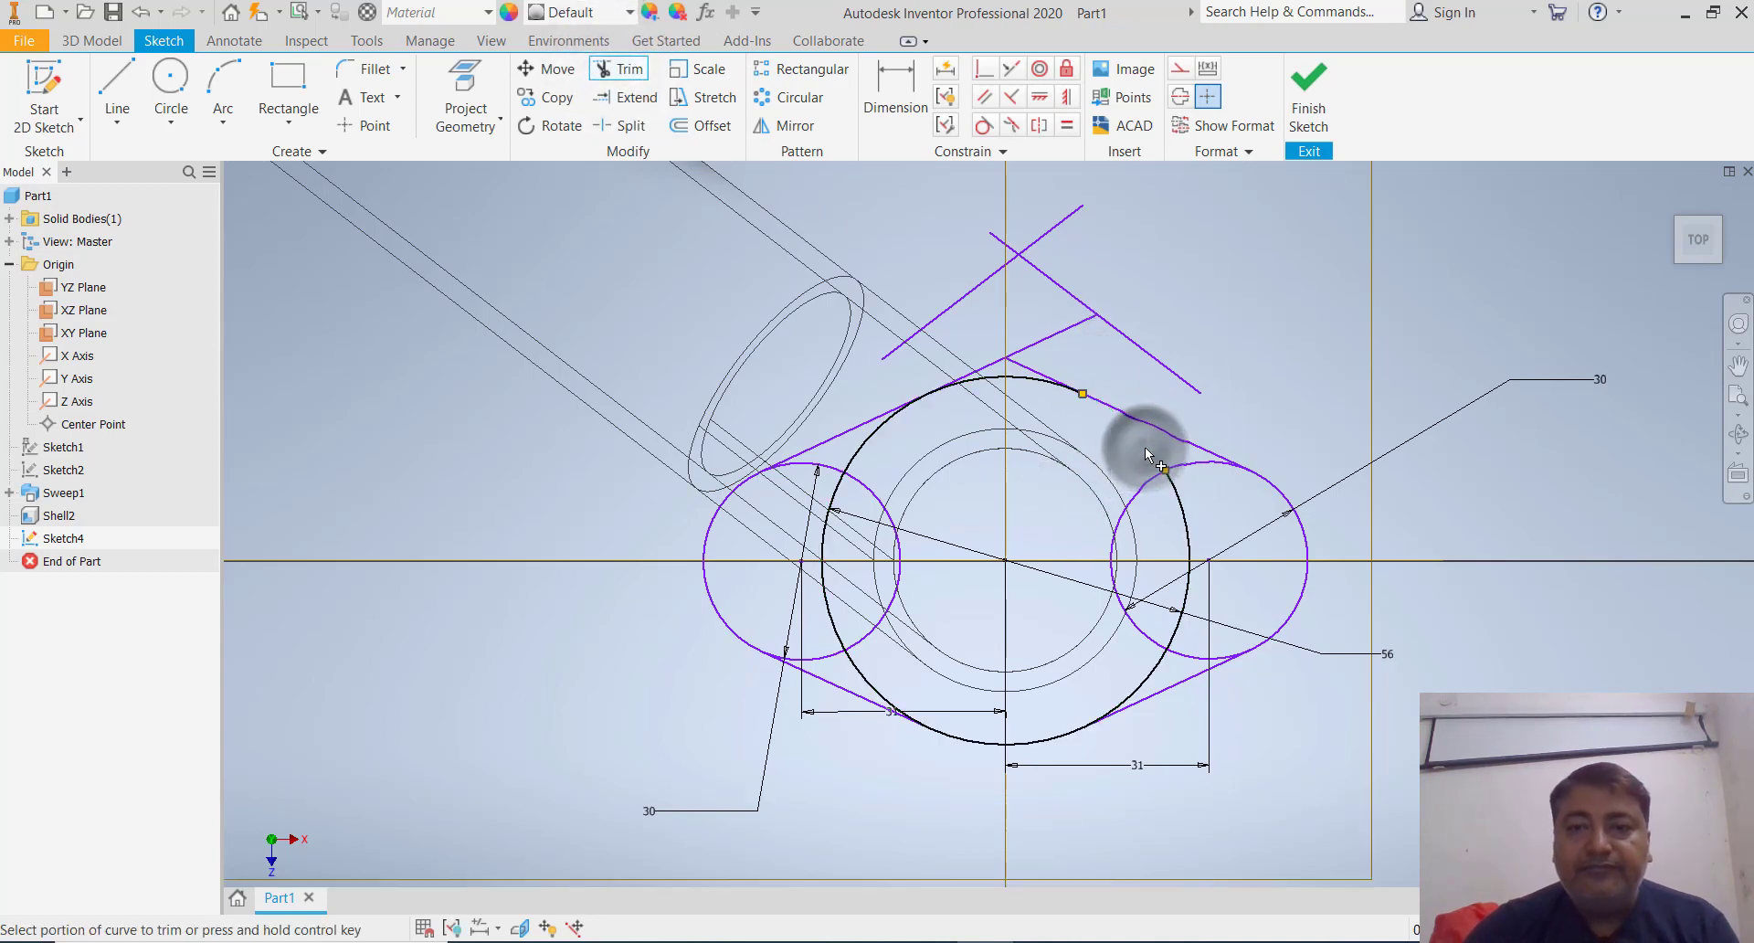
left_click(1180, 498)
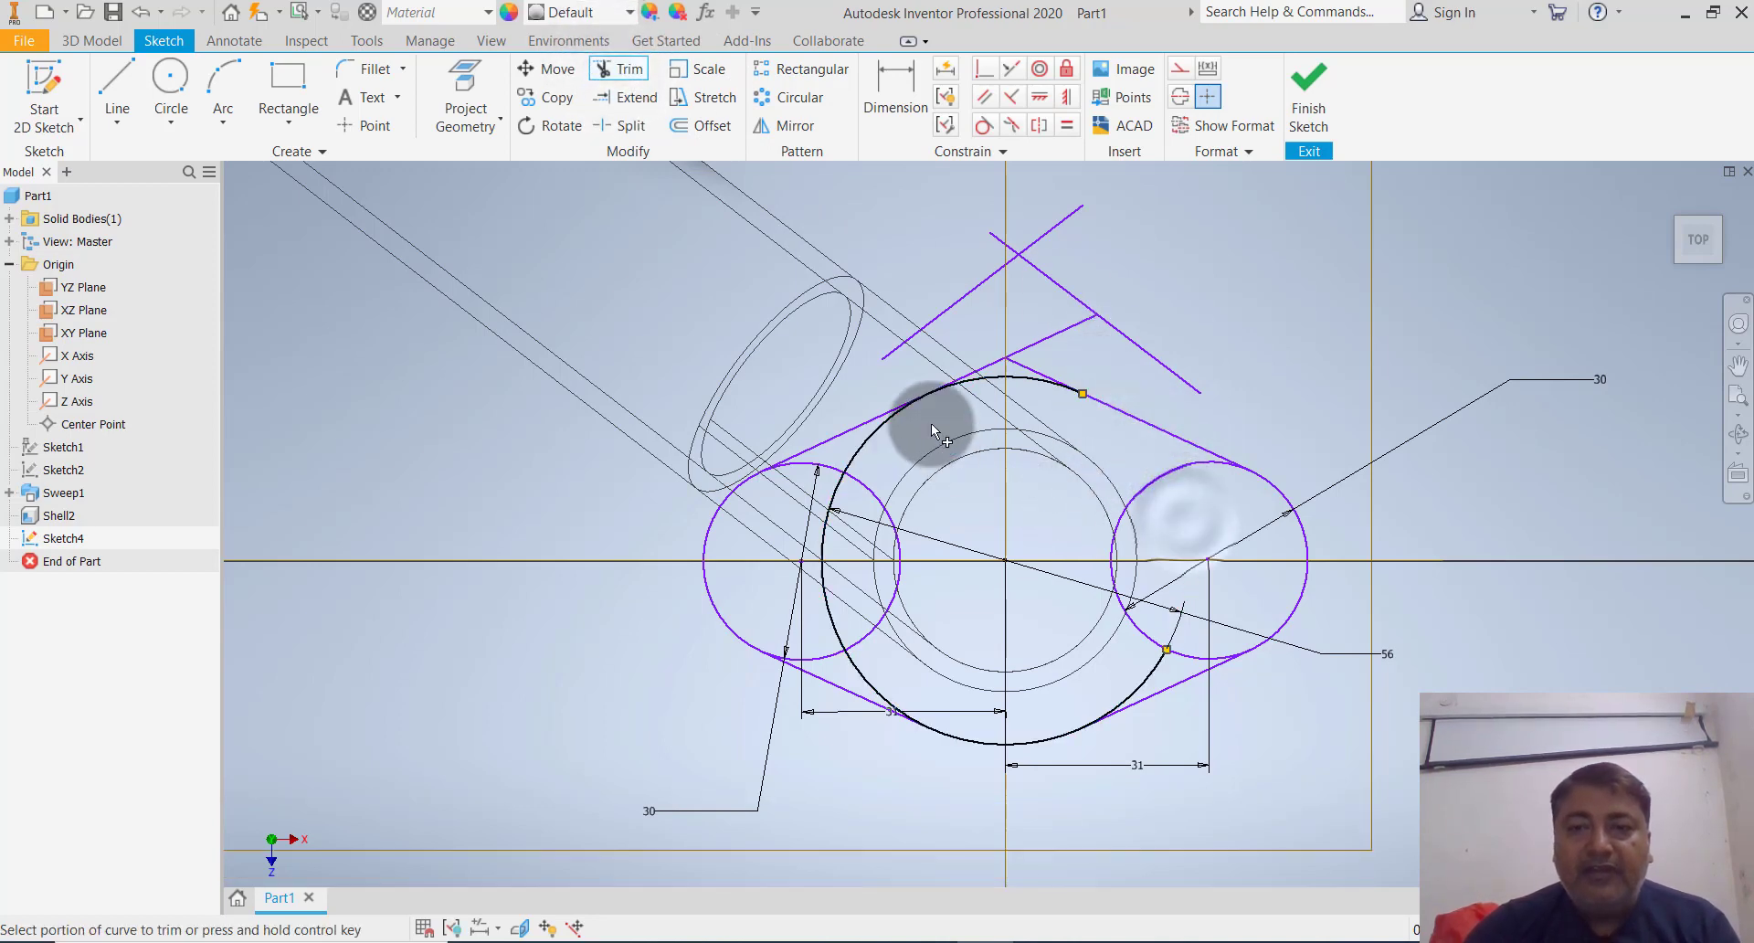
left_click(872, 436)
left_click(991, 364)
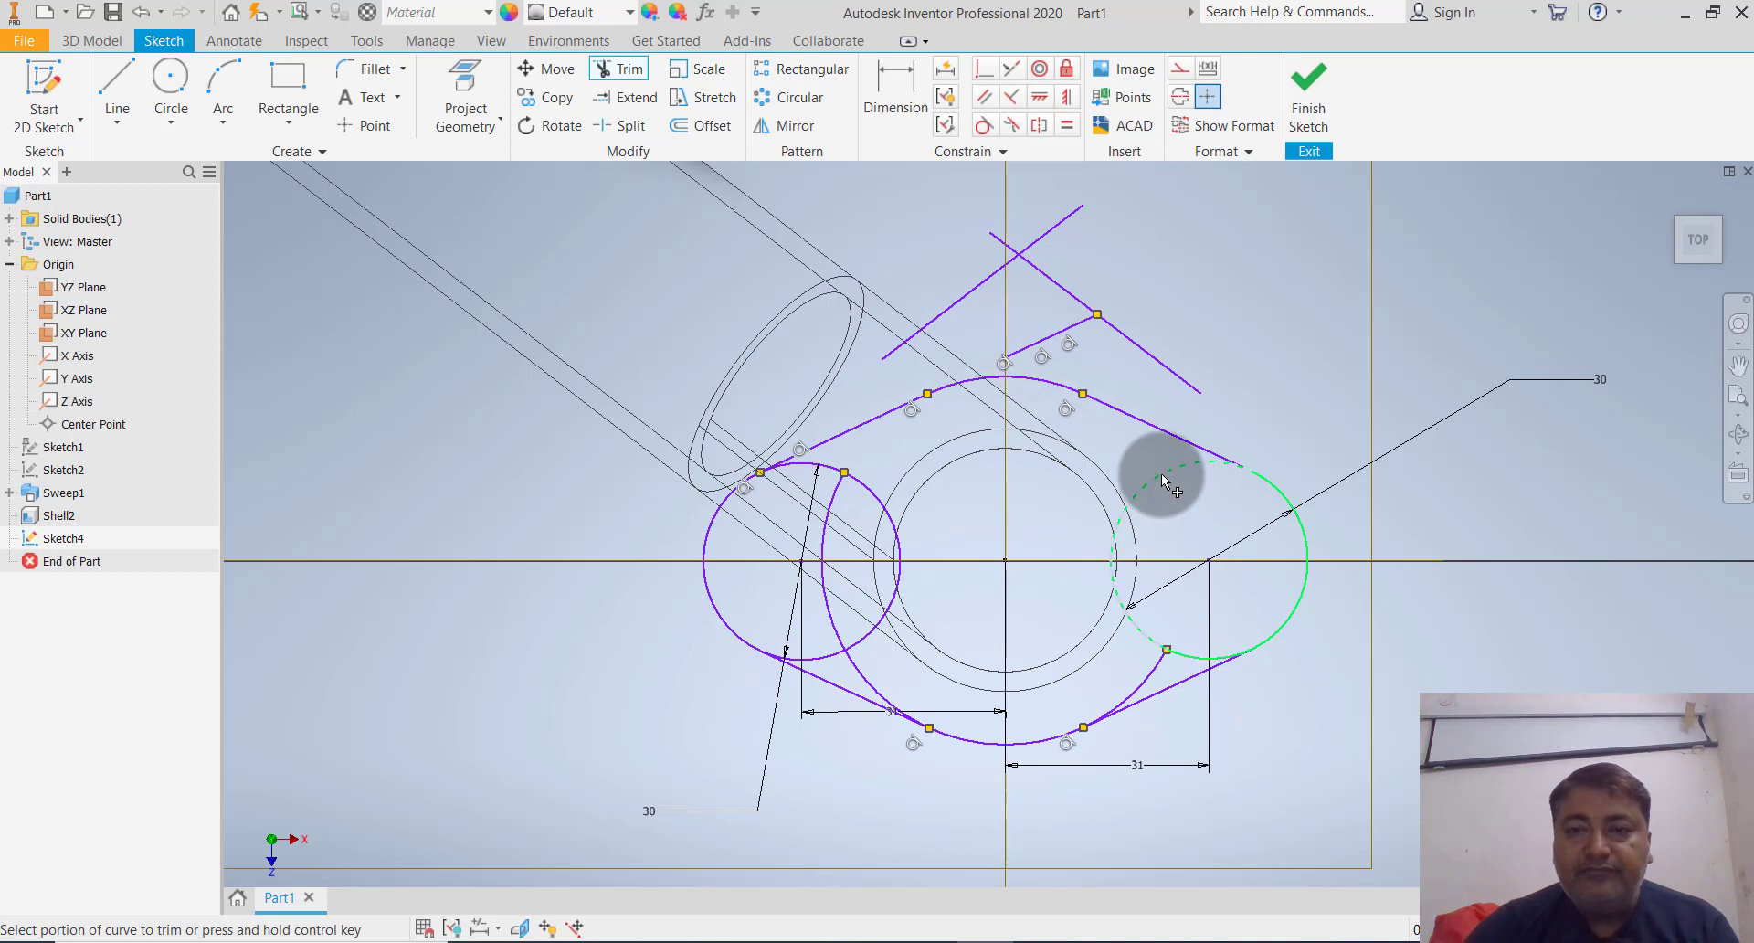
Trim the inner arcs of both 30 mm circles and the 56 mm circle's remaining side arcs, leaving only the outer flange outline
left_click(1195, 548)
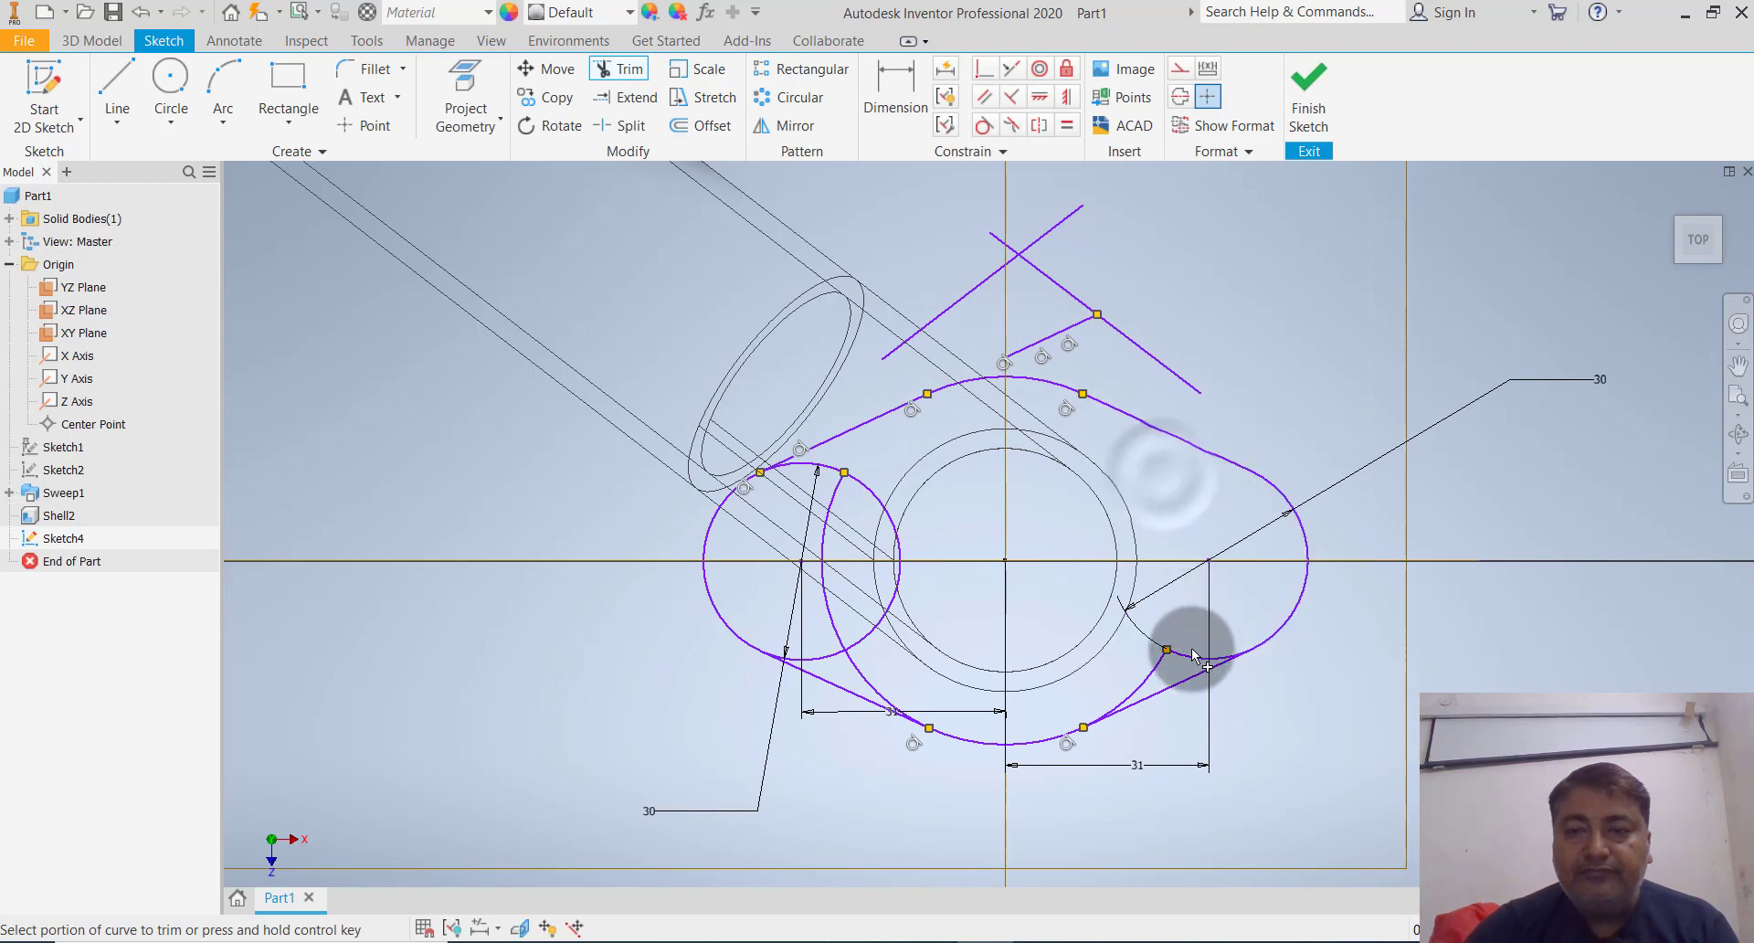
left_click(1154, 681)
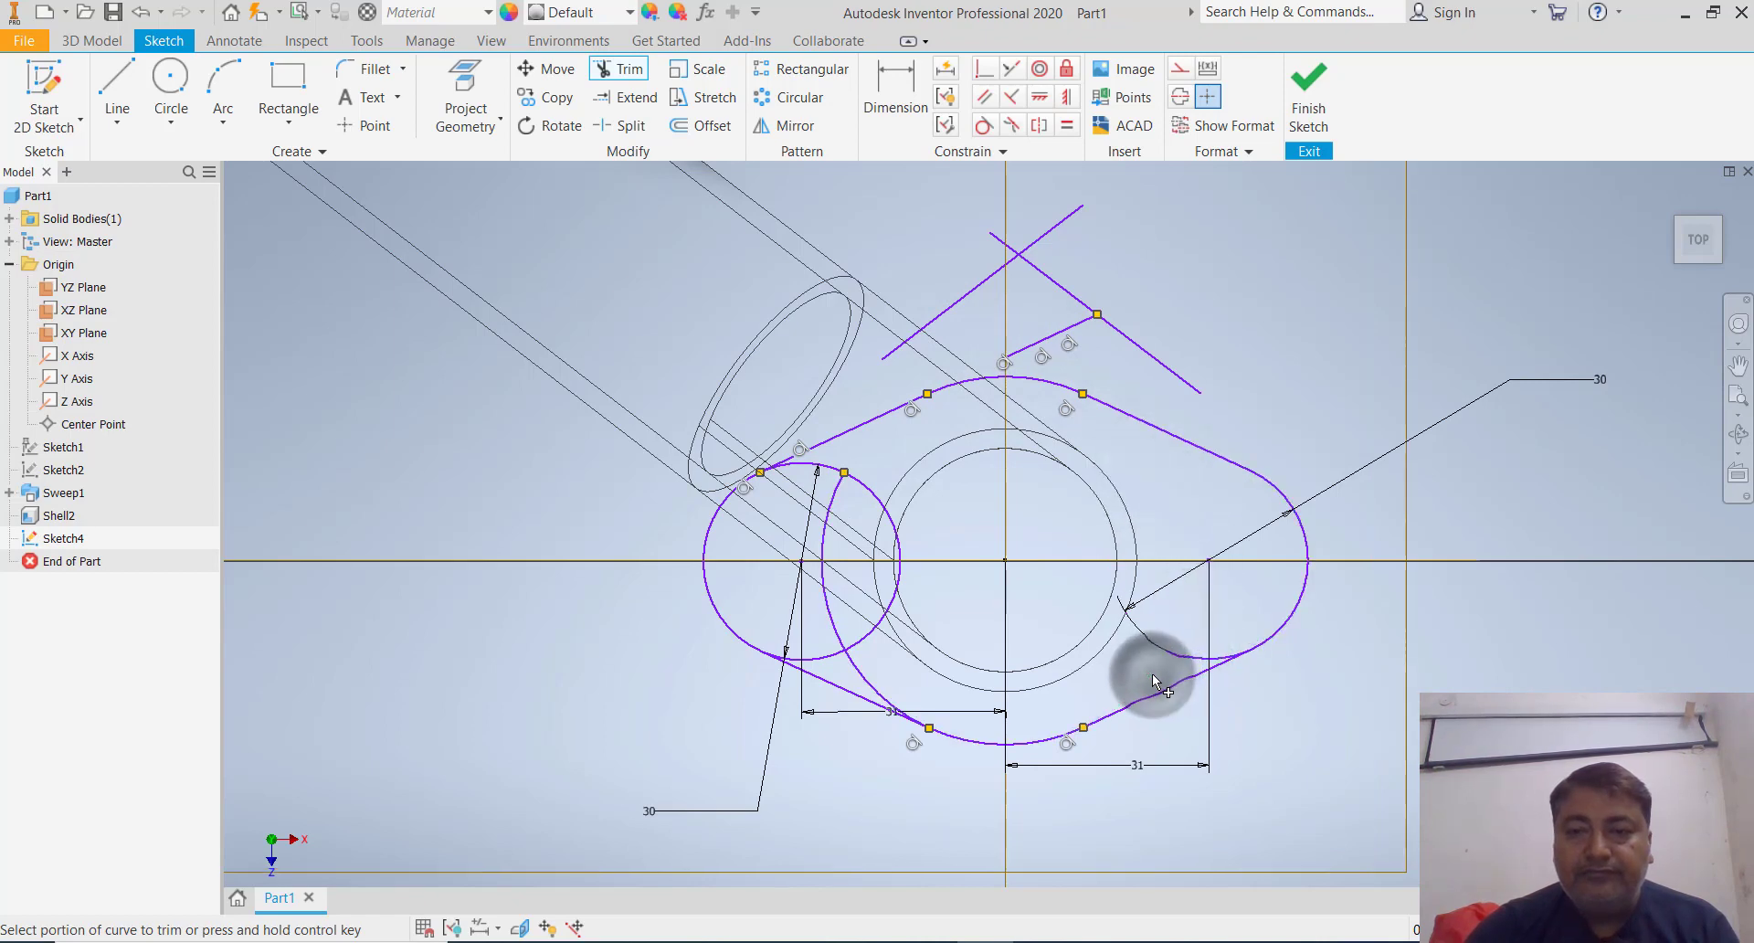
left_click(1197, 656)
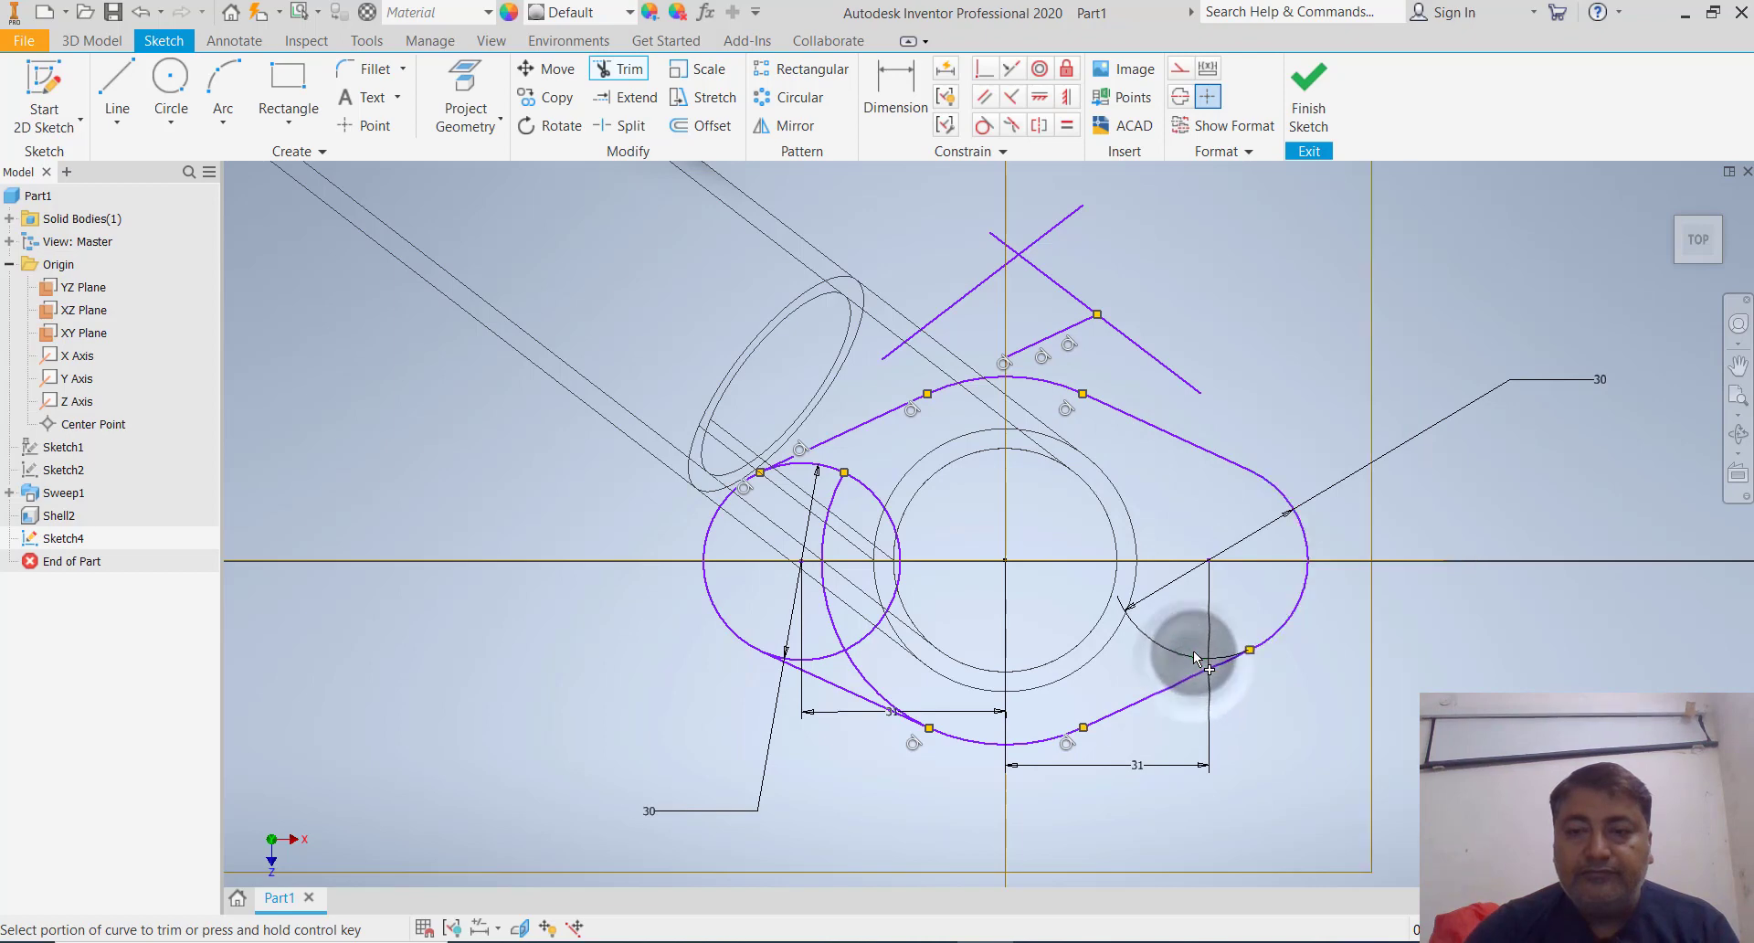
left_click(833, 482)
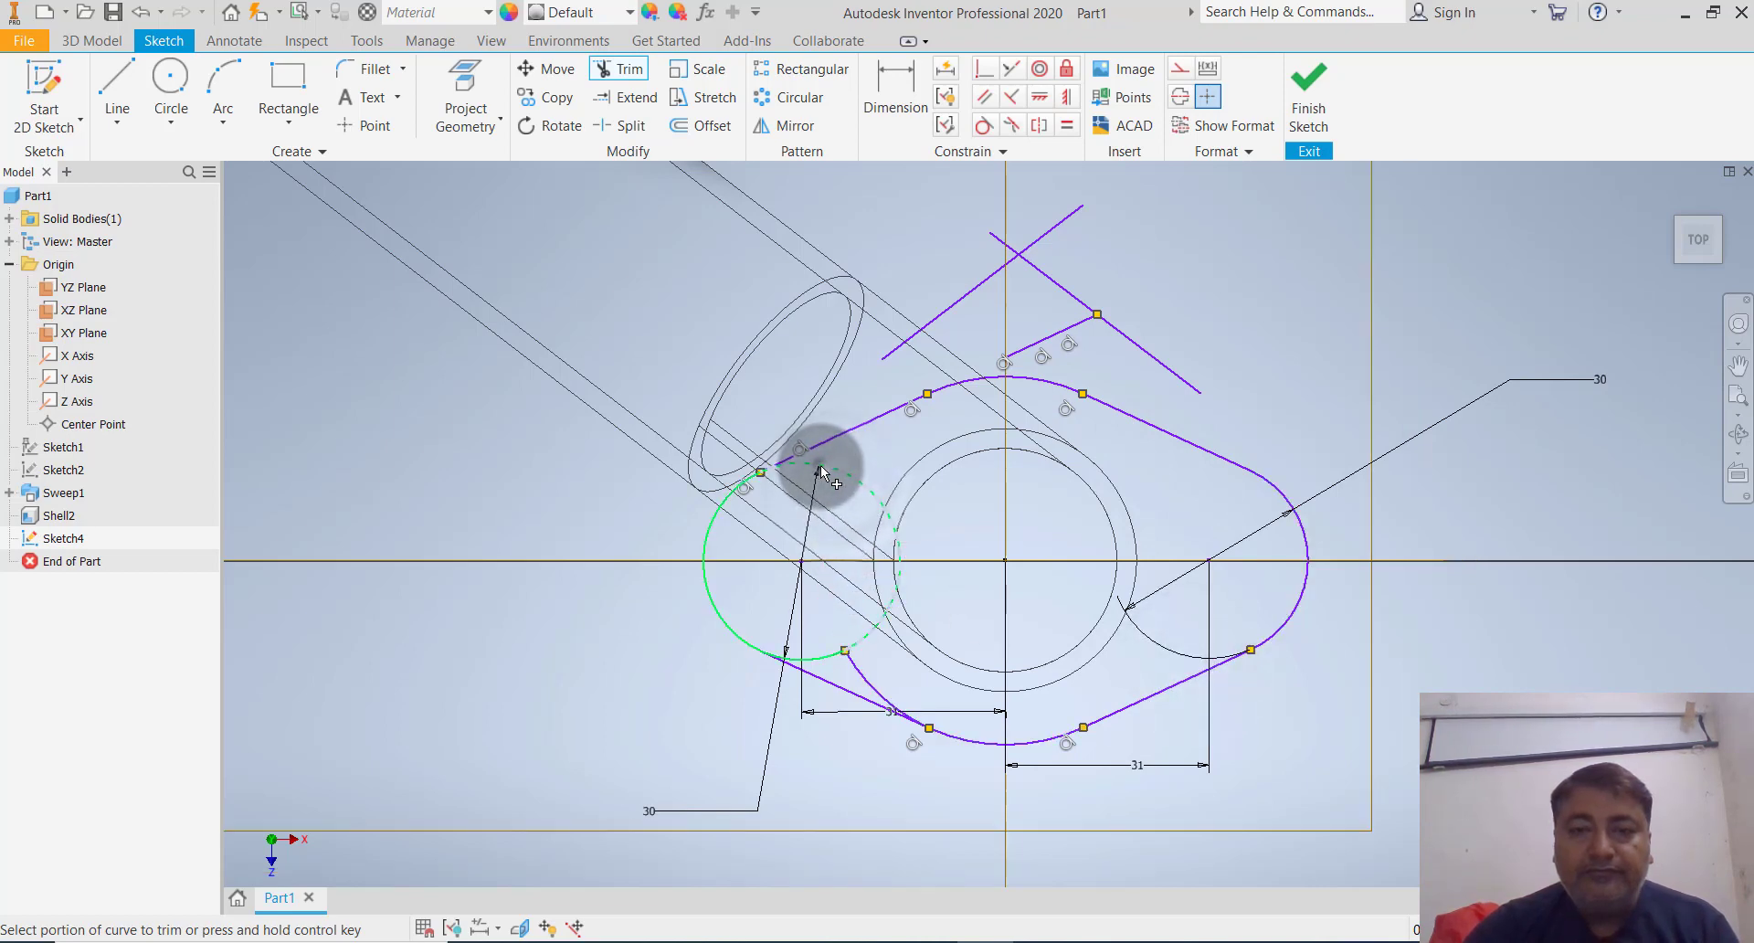
left_click(816, 469)
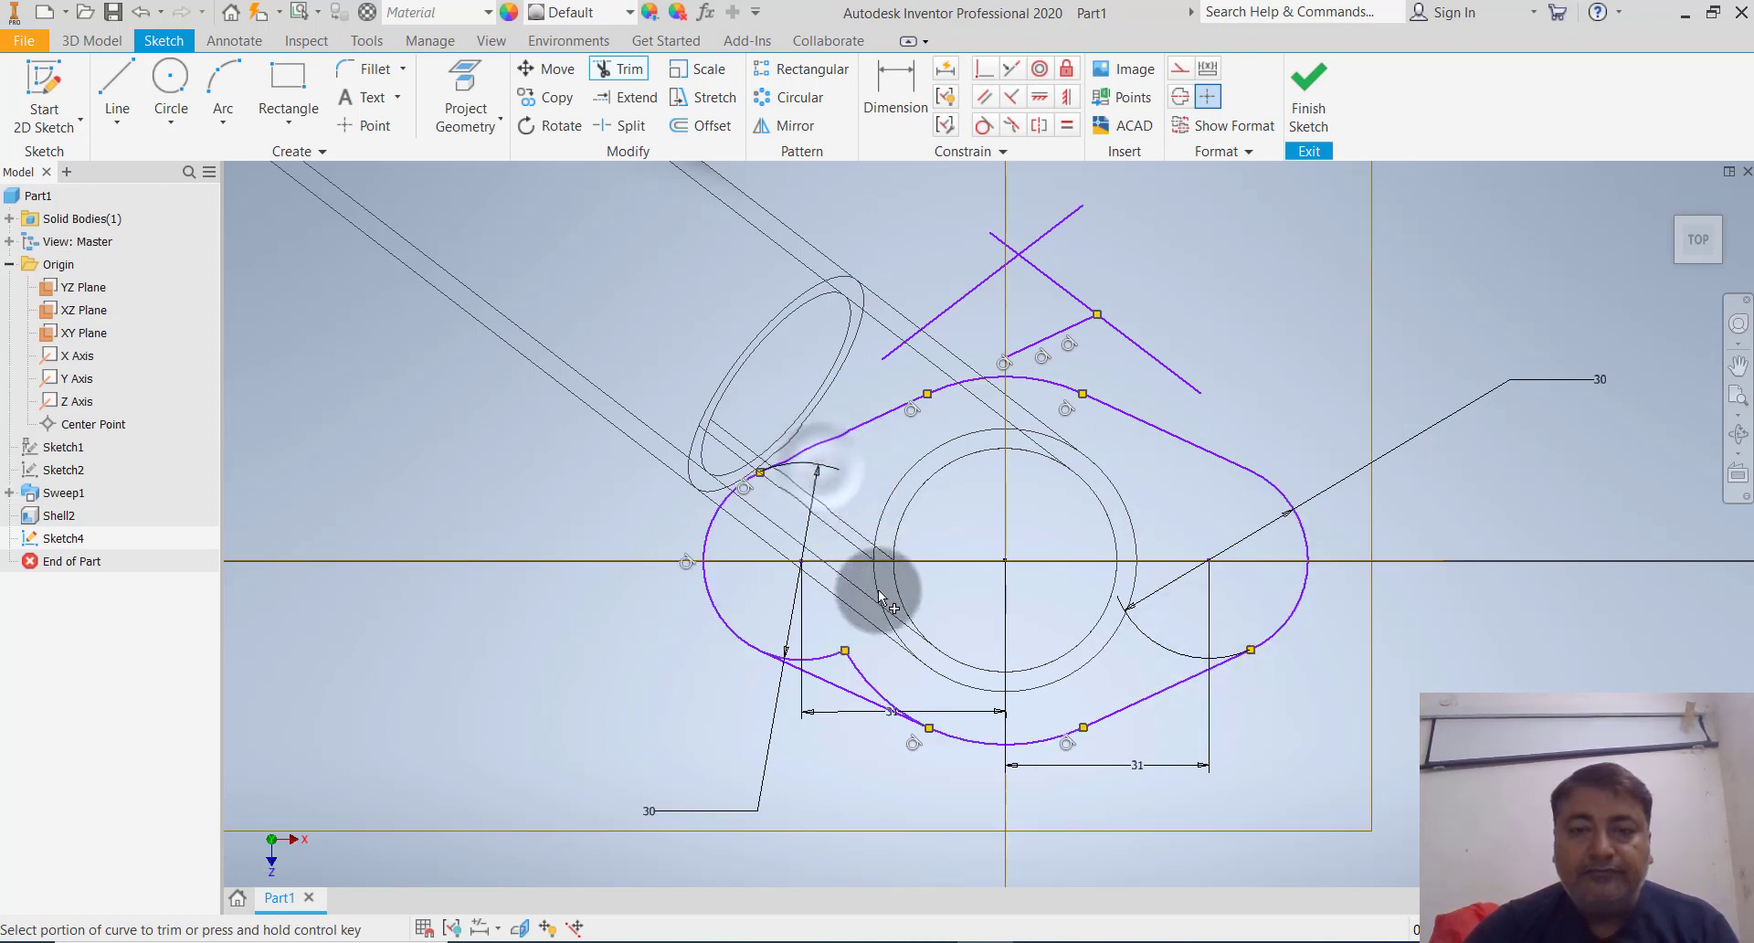
left_click(861, 674)
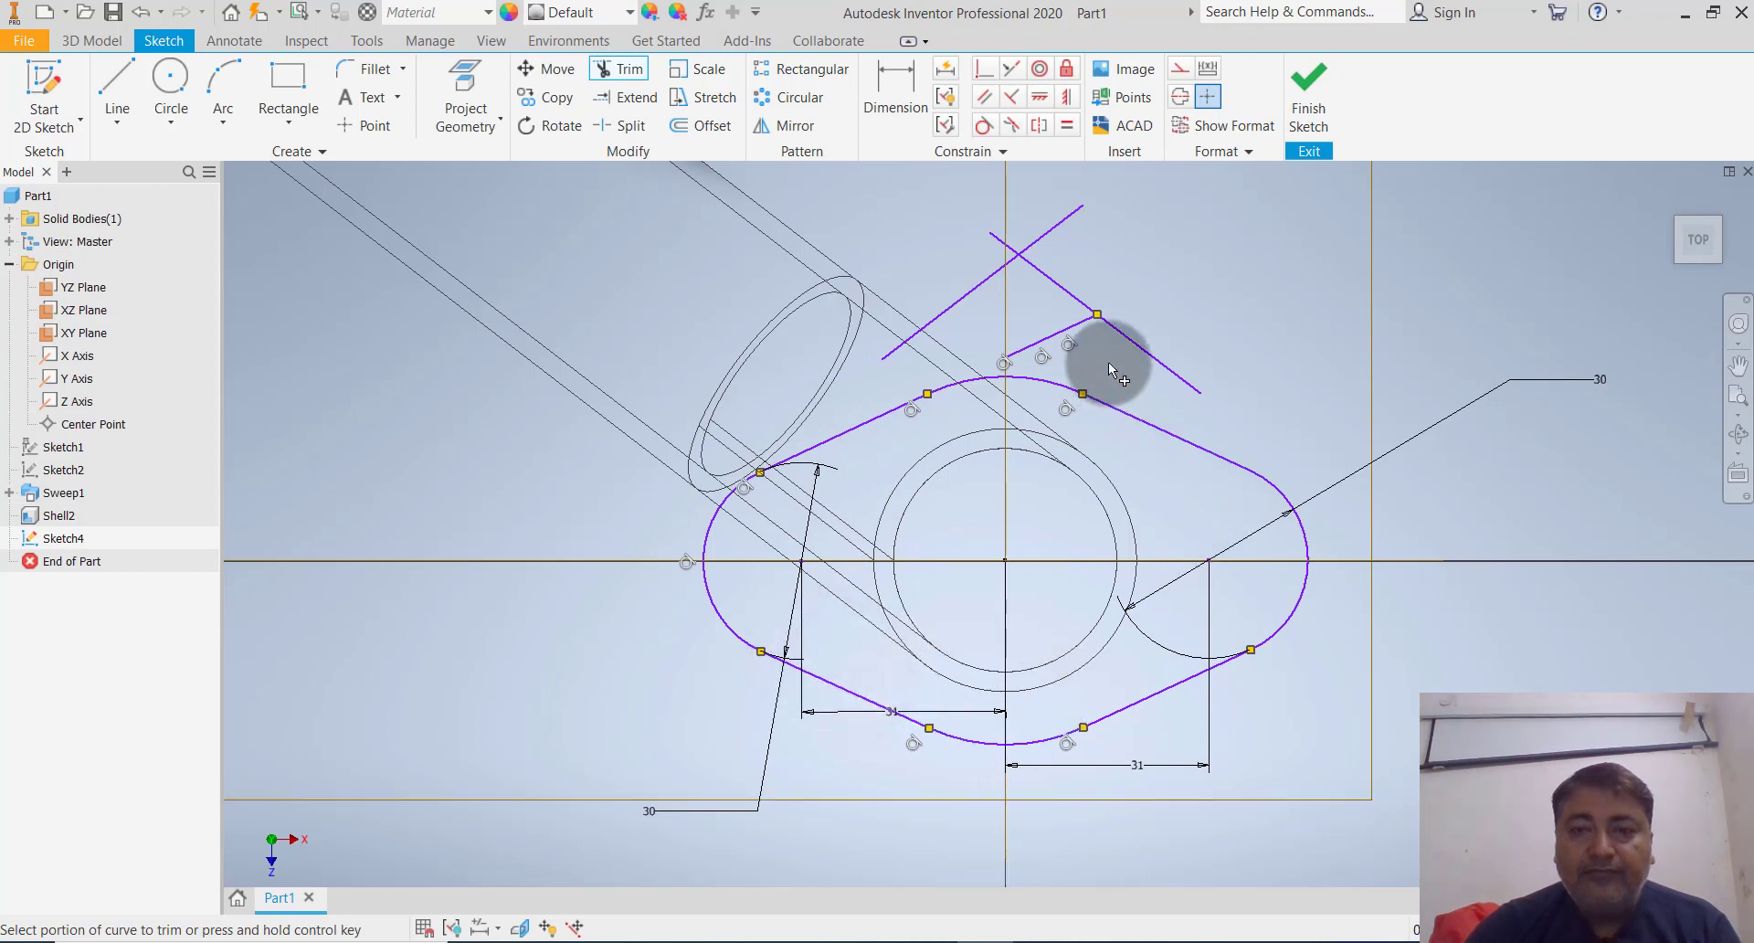
Trim away the leftover crossing helper lines above the flange outline
left_click(1046, 275)
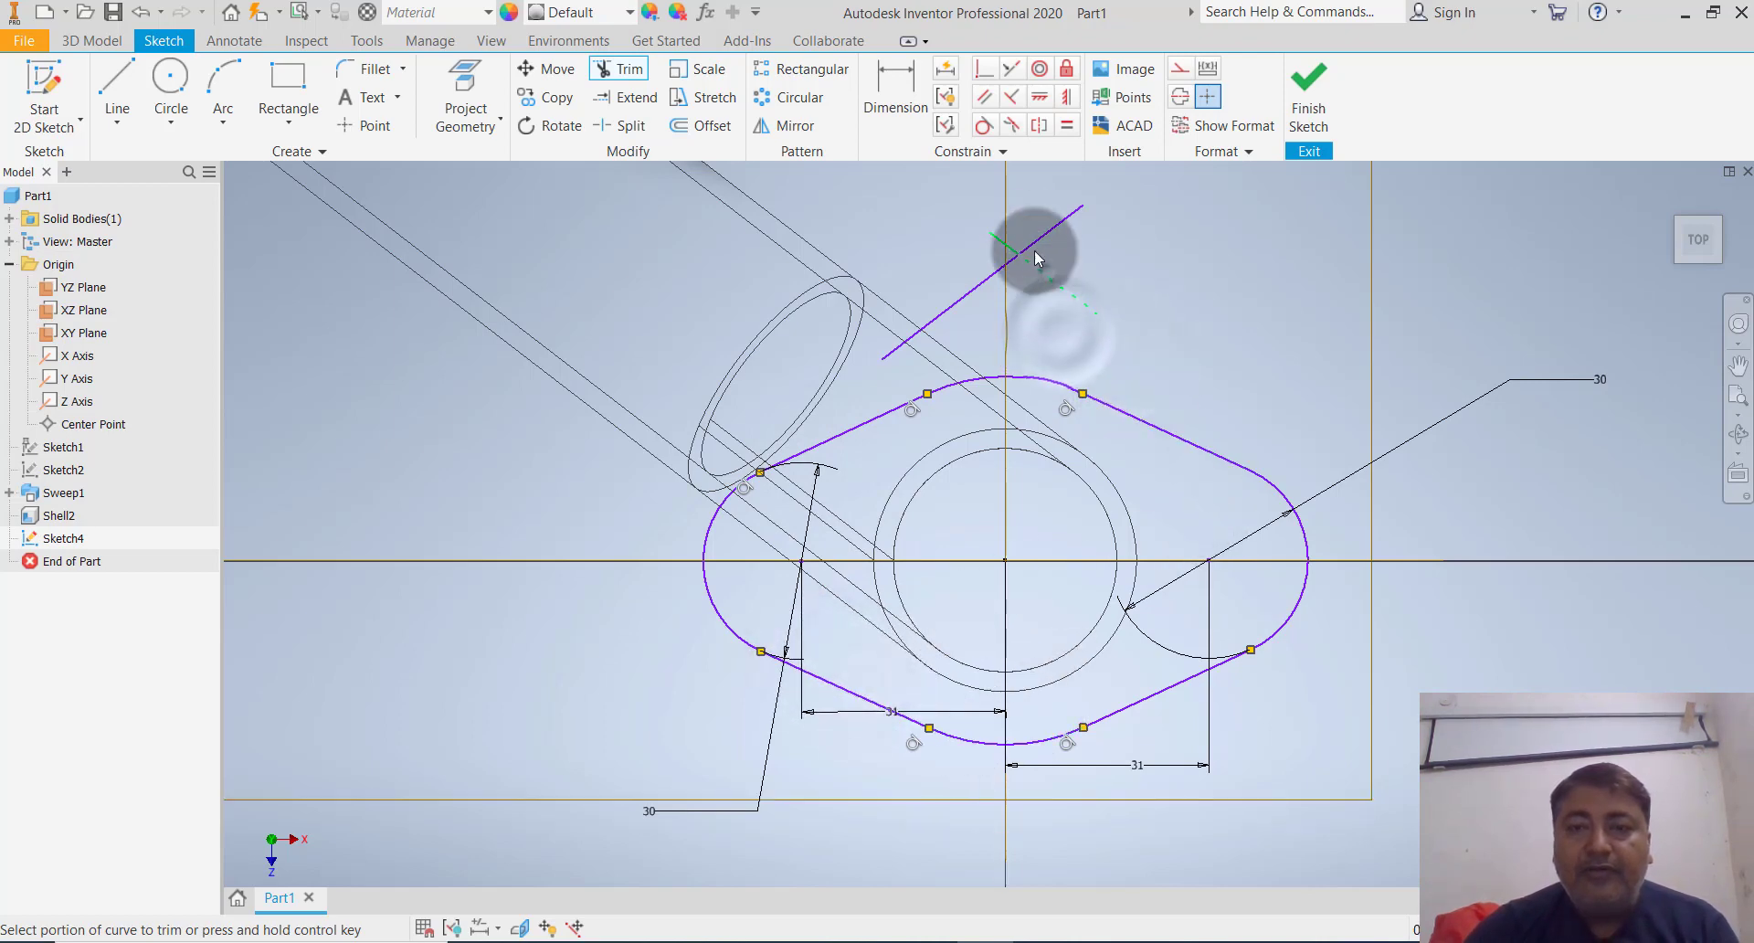
left_click(1005, 244)
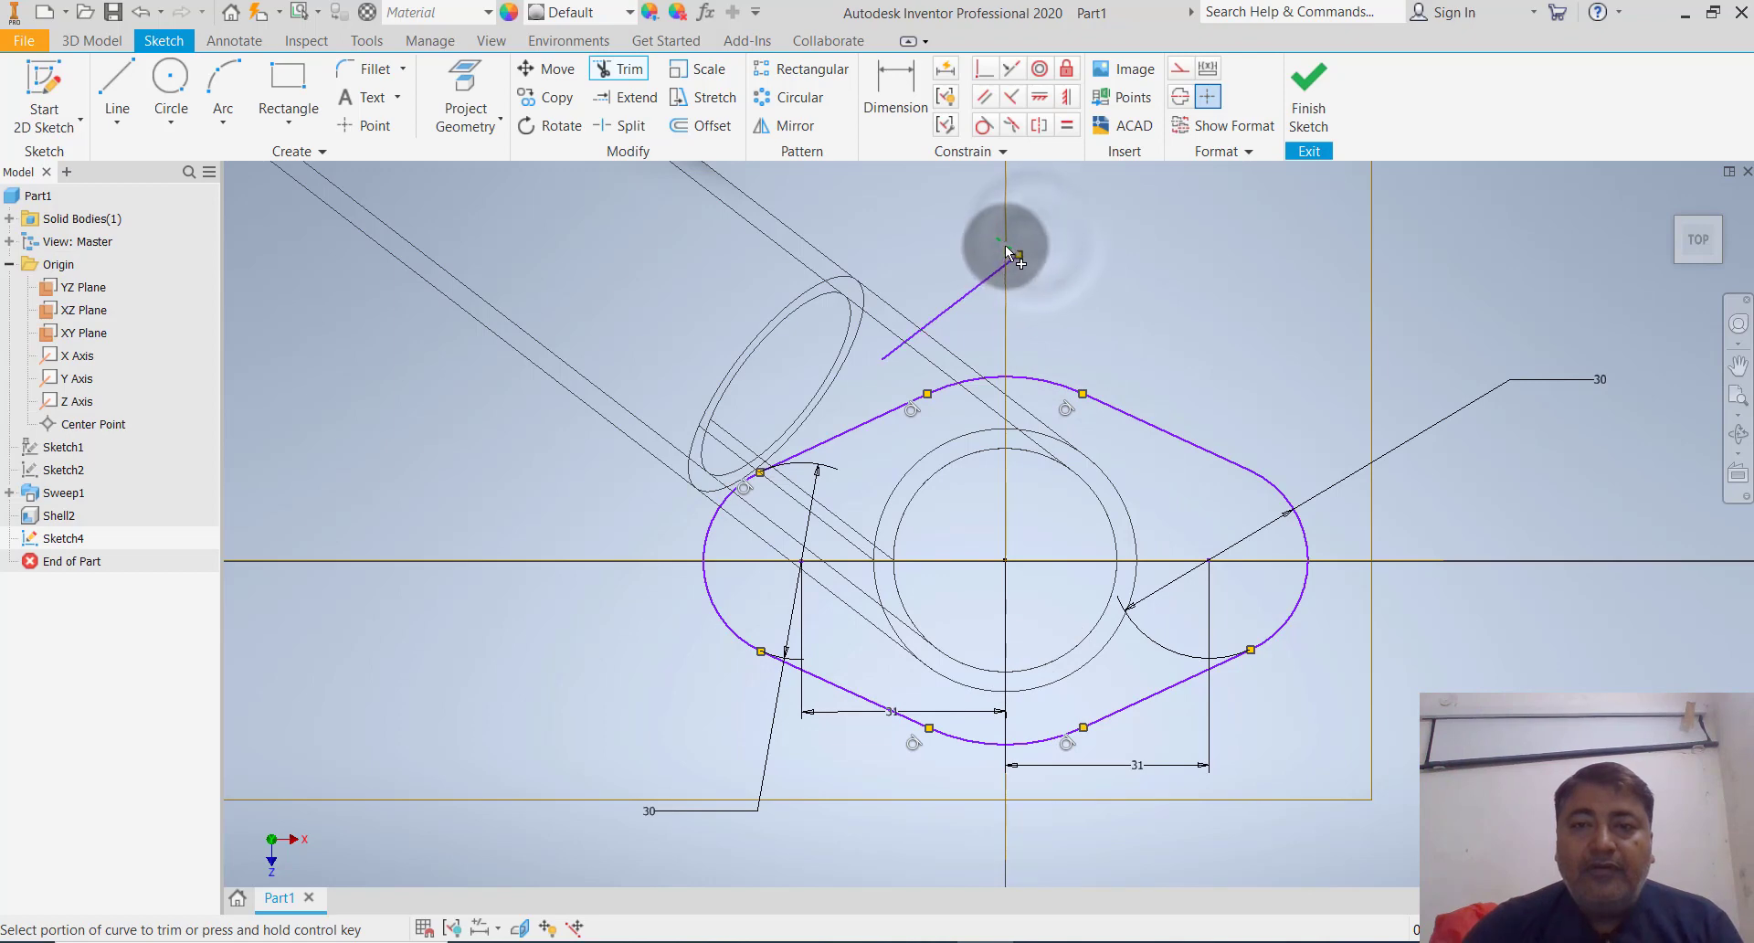
left_click(913, 331)
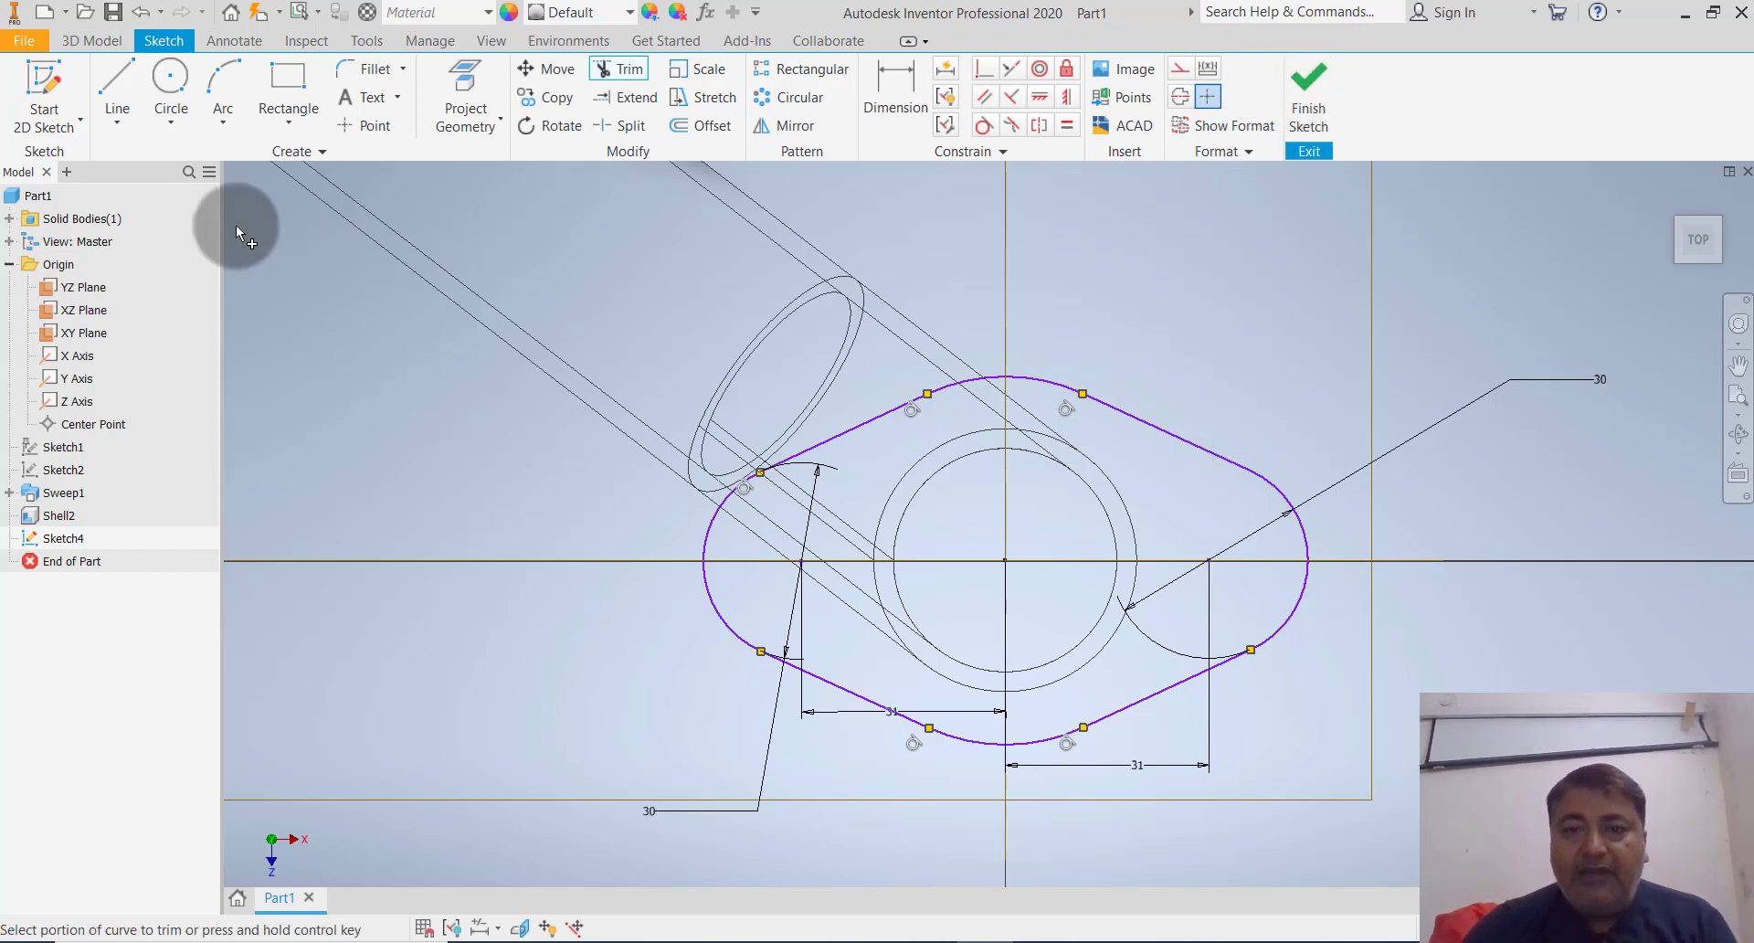
Draw a 10 mm diameter circle at the centre of each 30 mm end arc, and finish the sketch
left_click(170, 76)
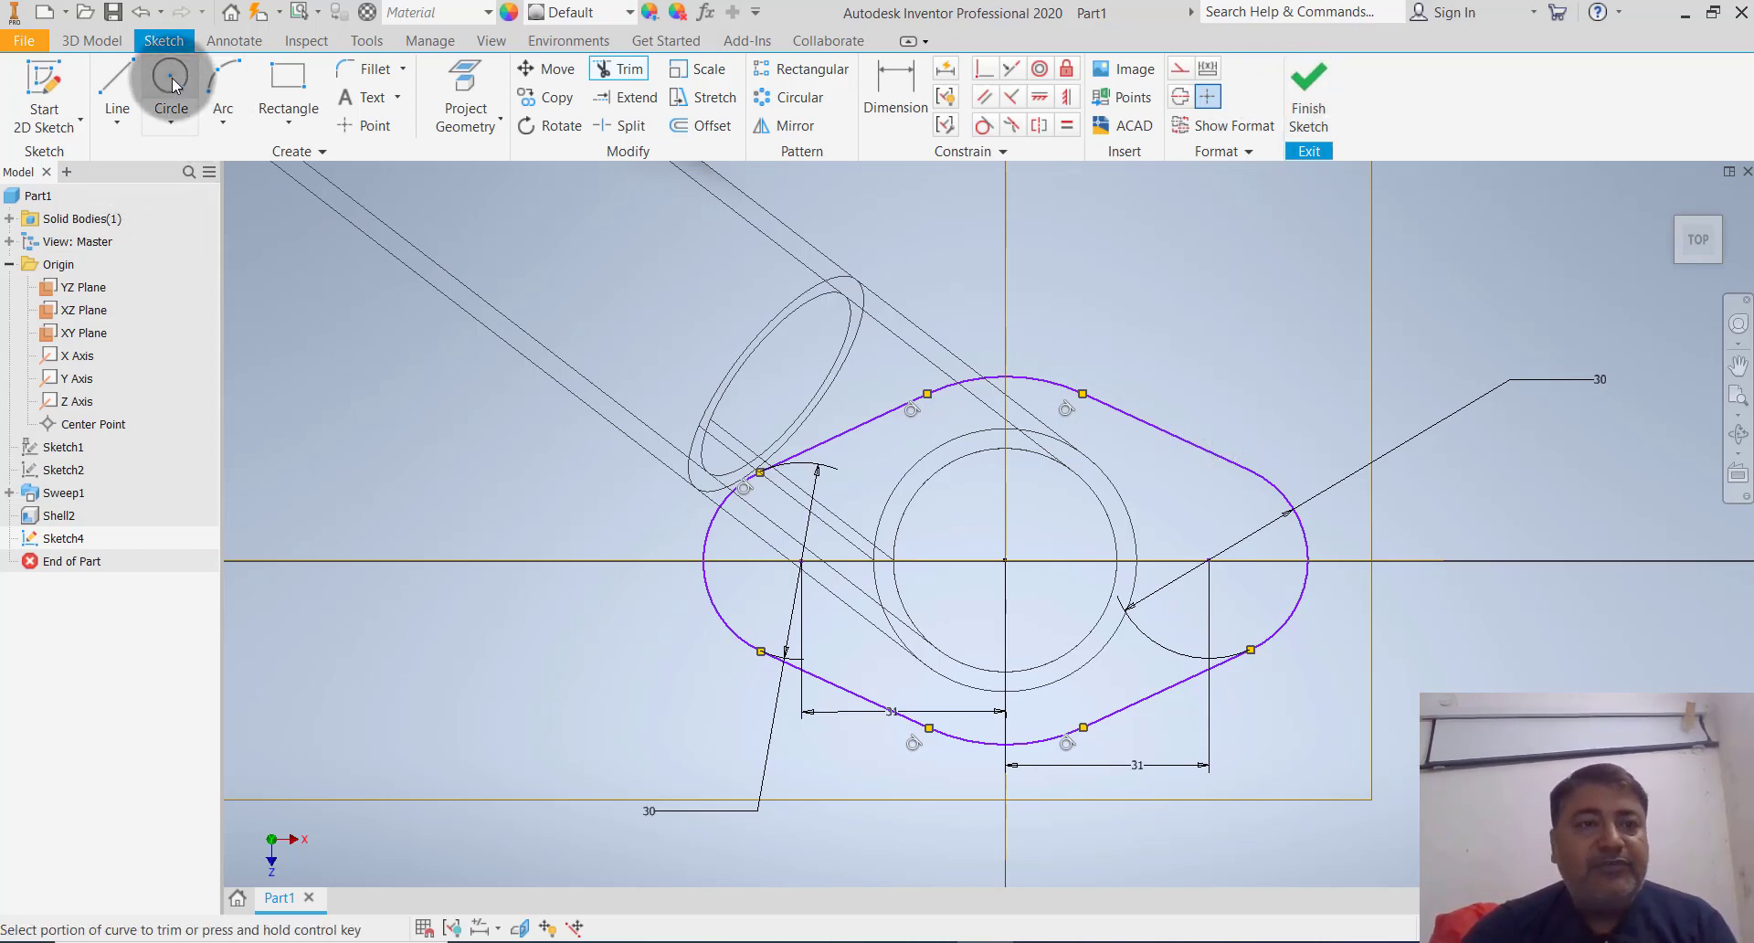
left_click(800, 561)
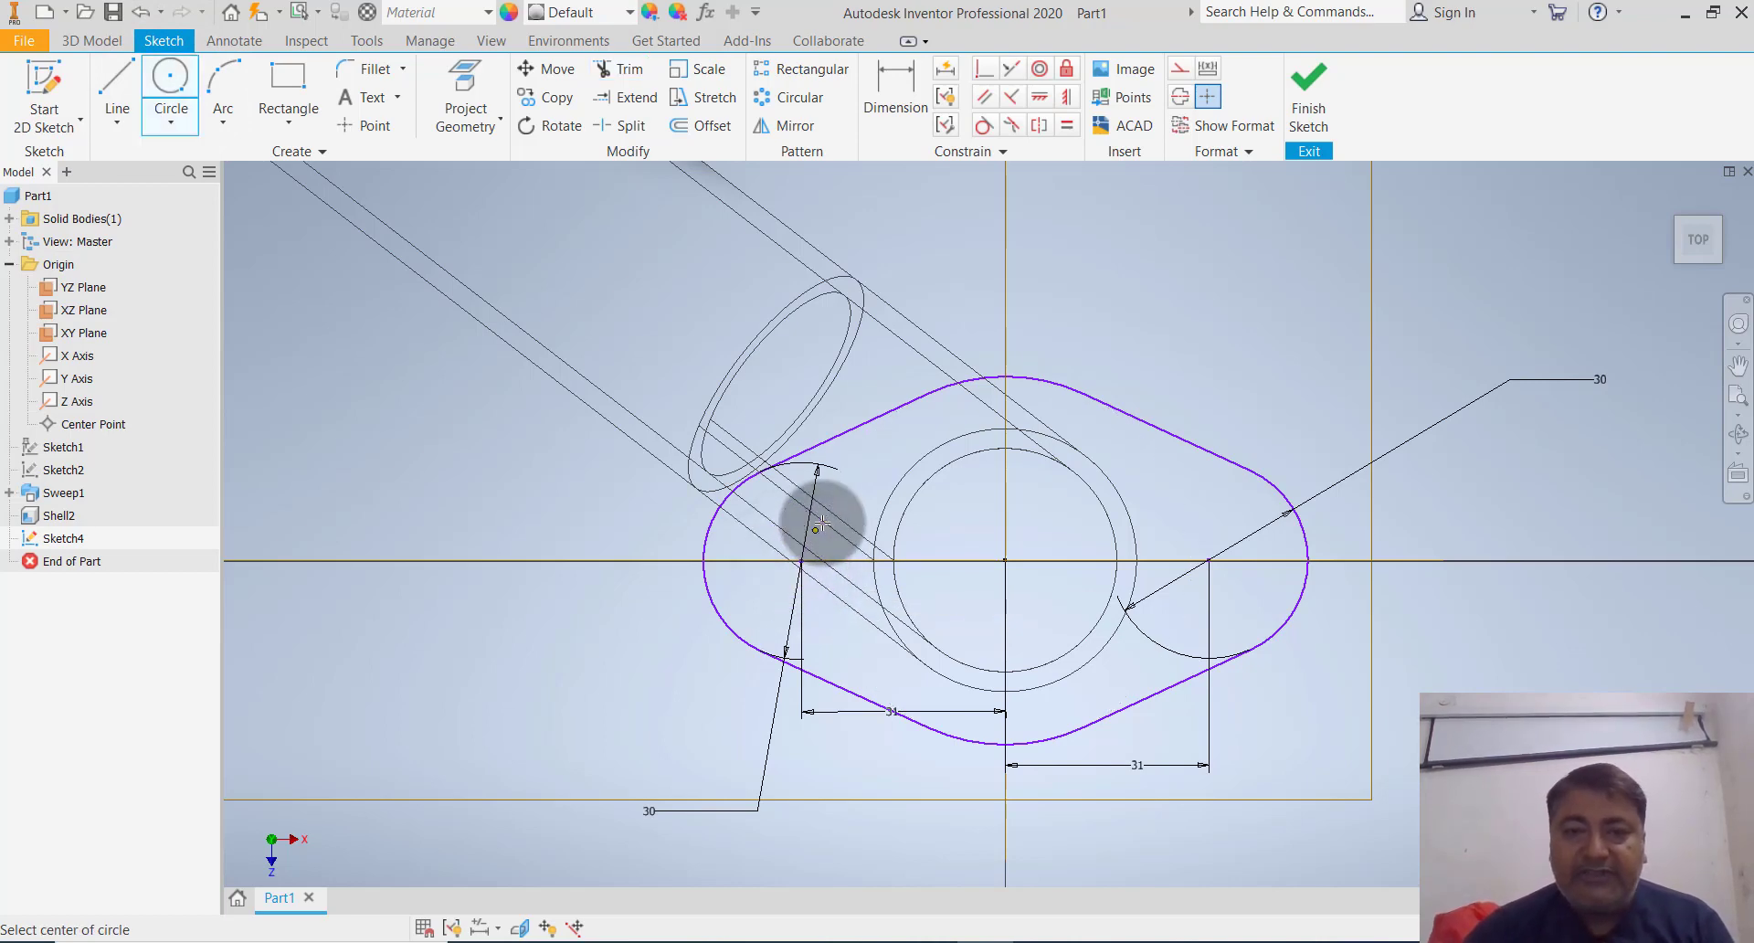
left_click(1210, 560)
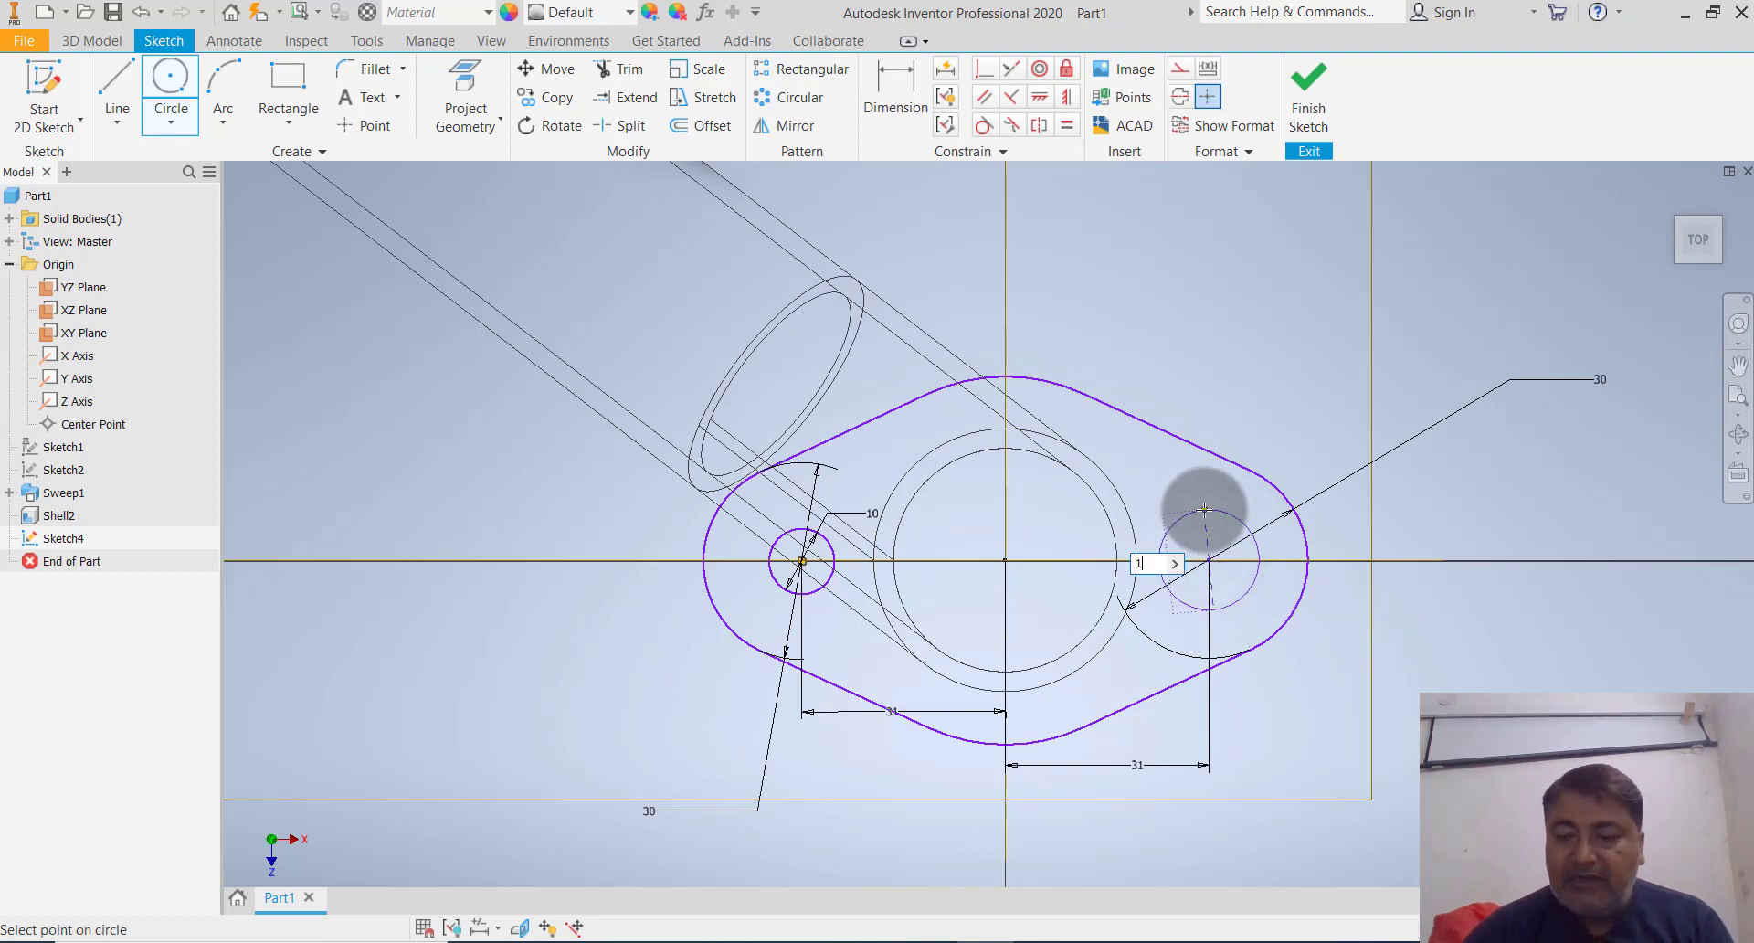
type("10")
key("Return")
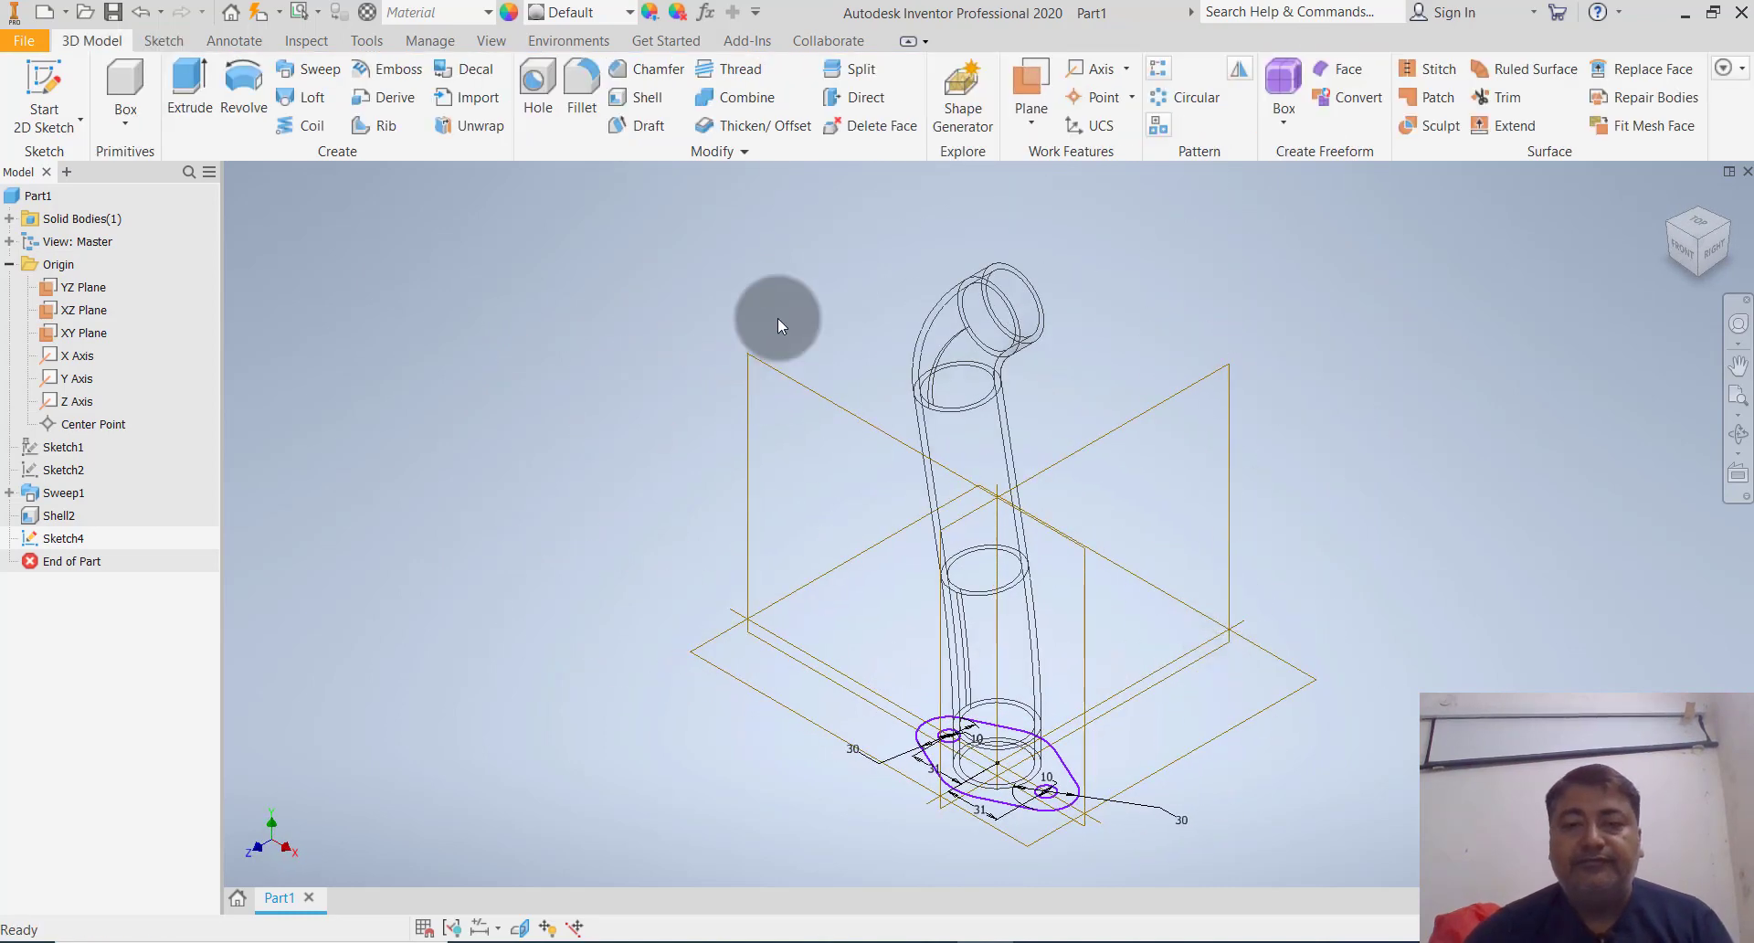
Set the model's visual style to Shaded with Edges
left_click(484, 41)
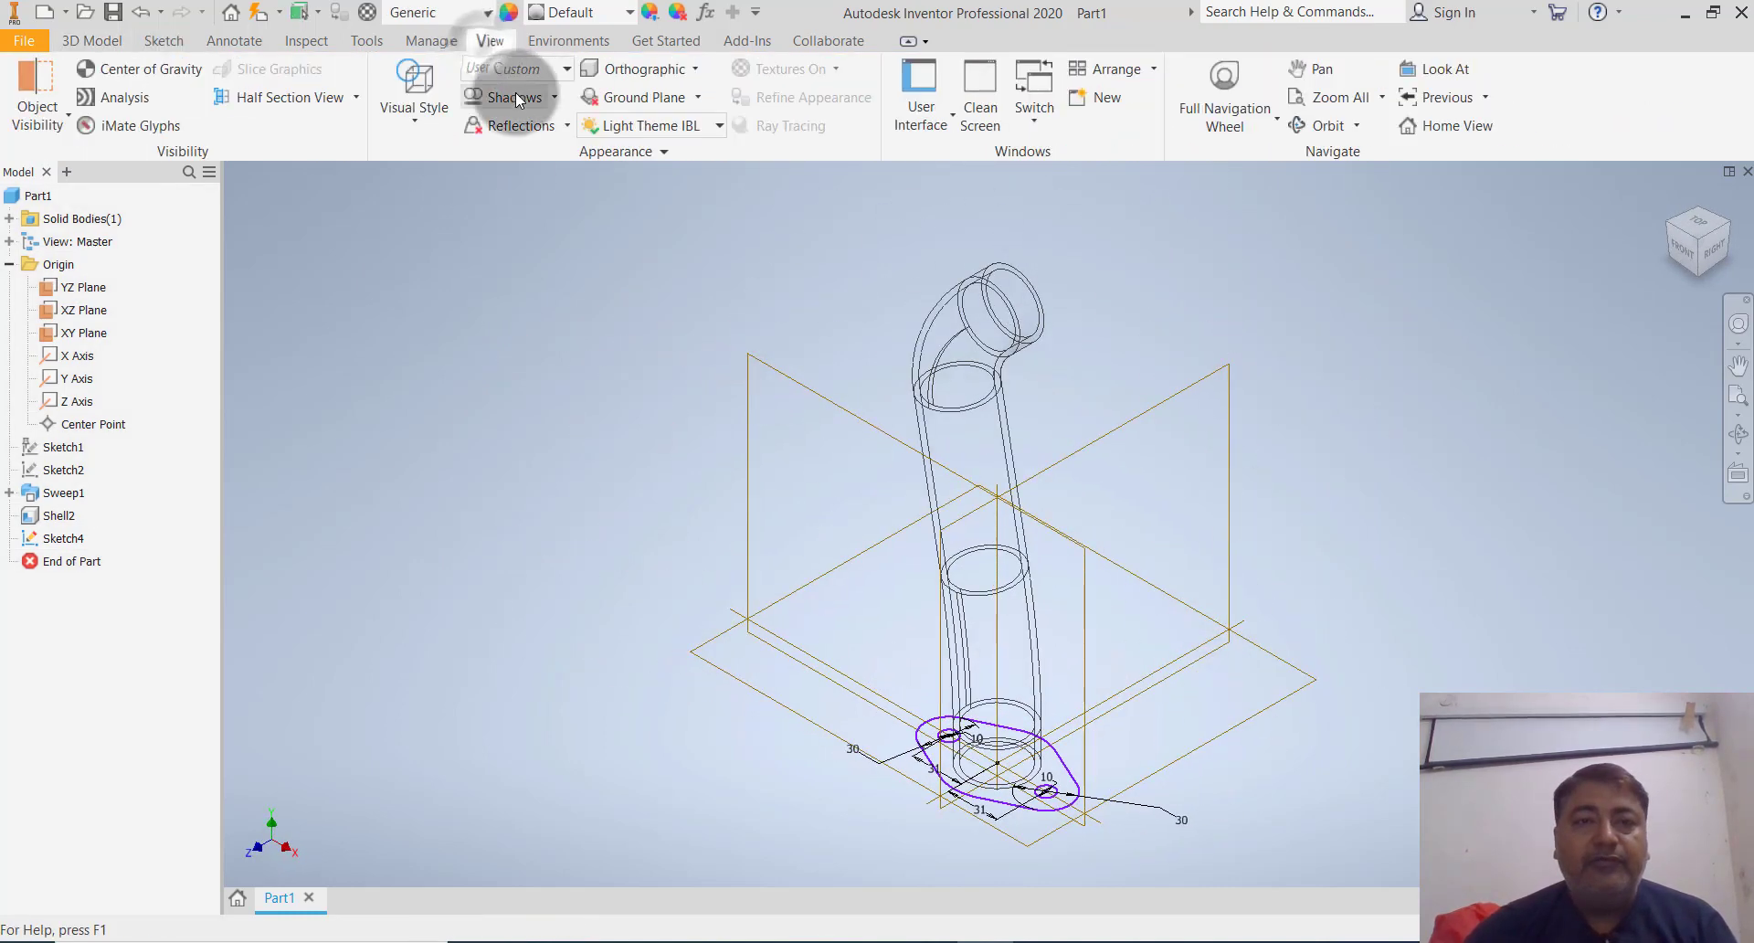
left_click(386, 102)
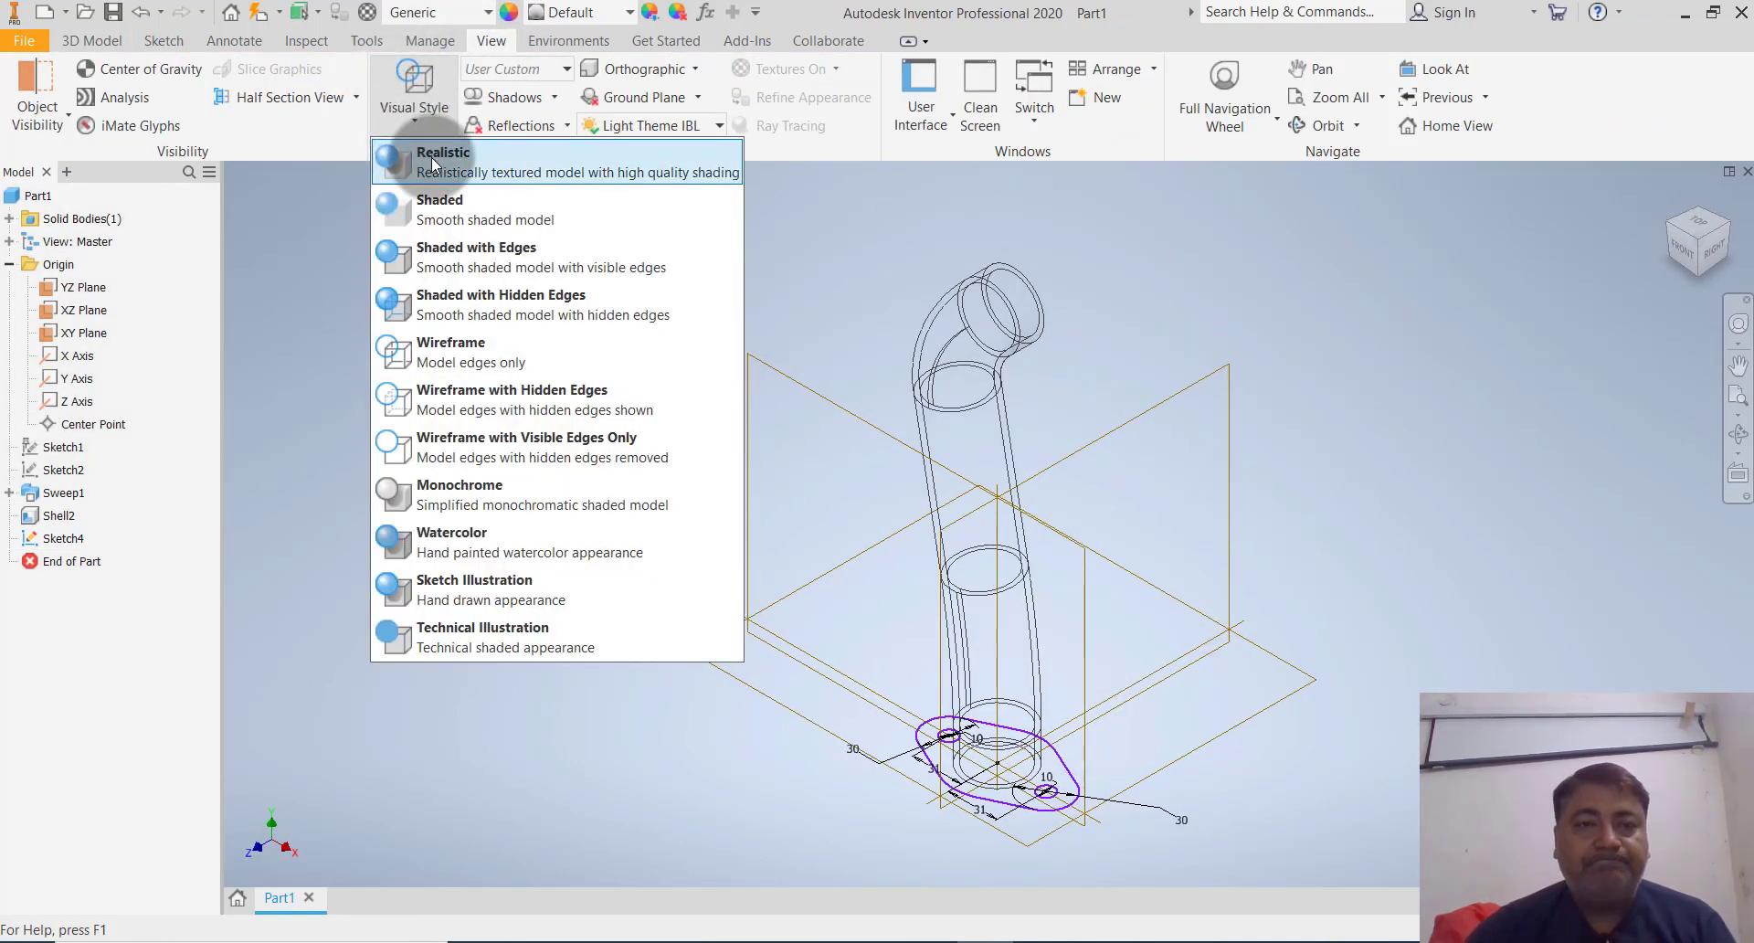
left_click(437, 246)
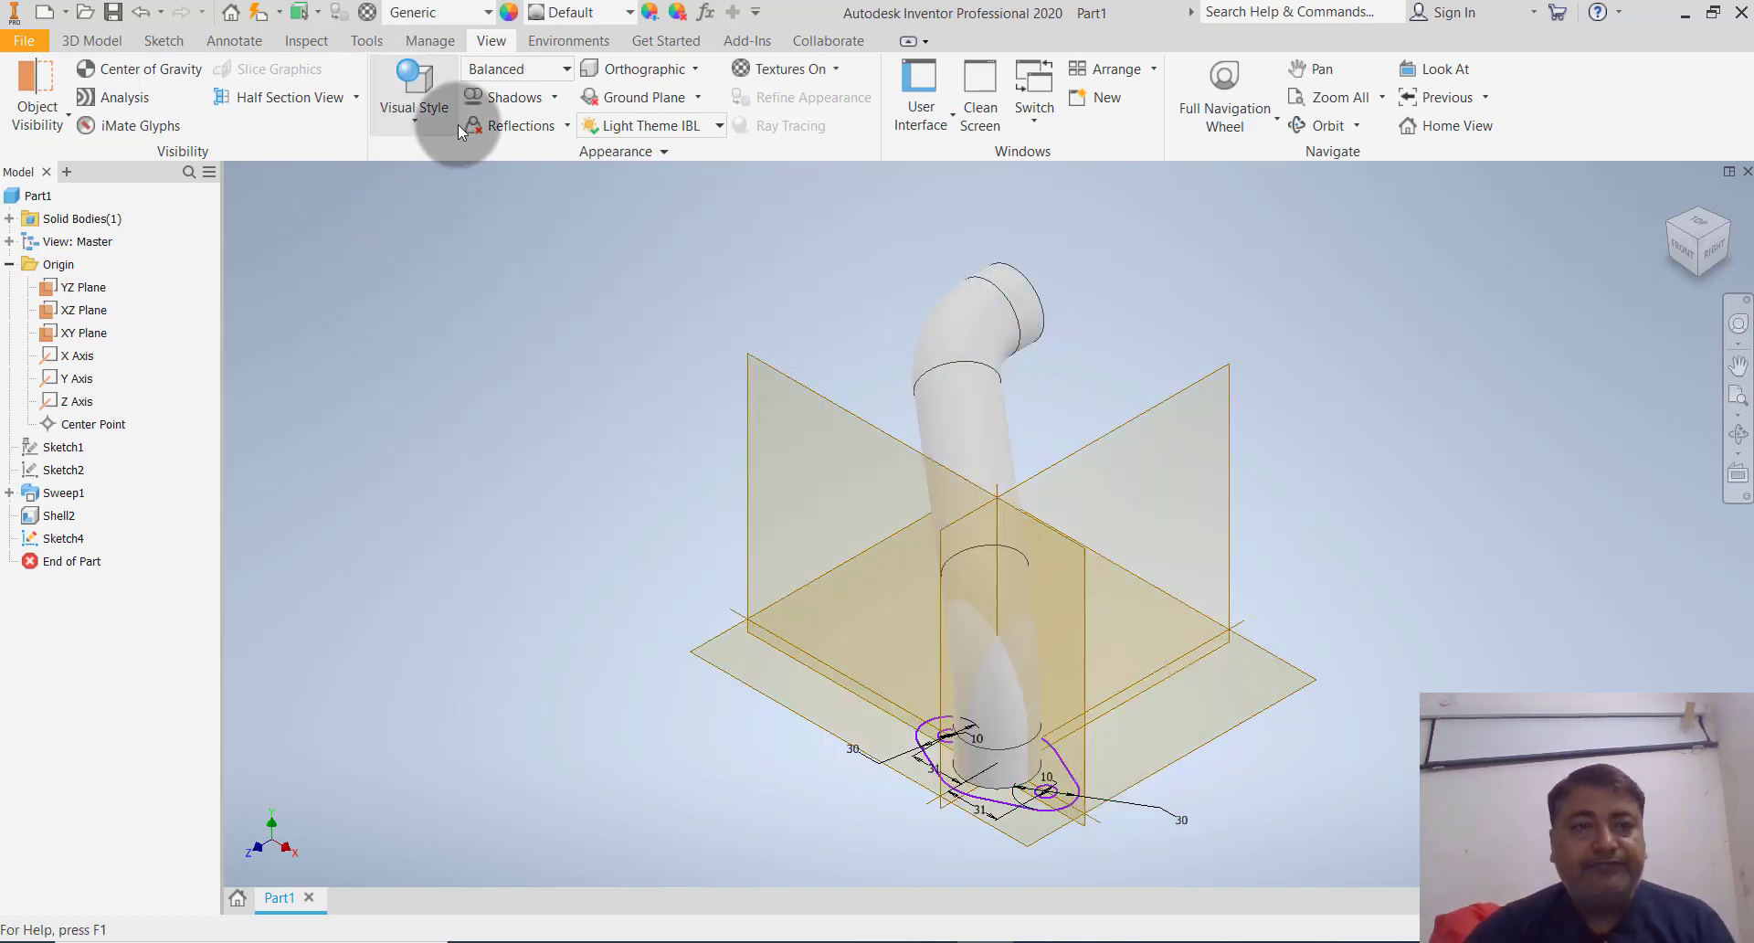
Extrude the flange profile around the pipe's lower end 10 mm in the flipped direction, joined to the pipe
left_click(88, 40)
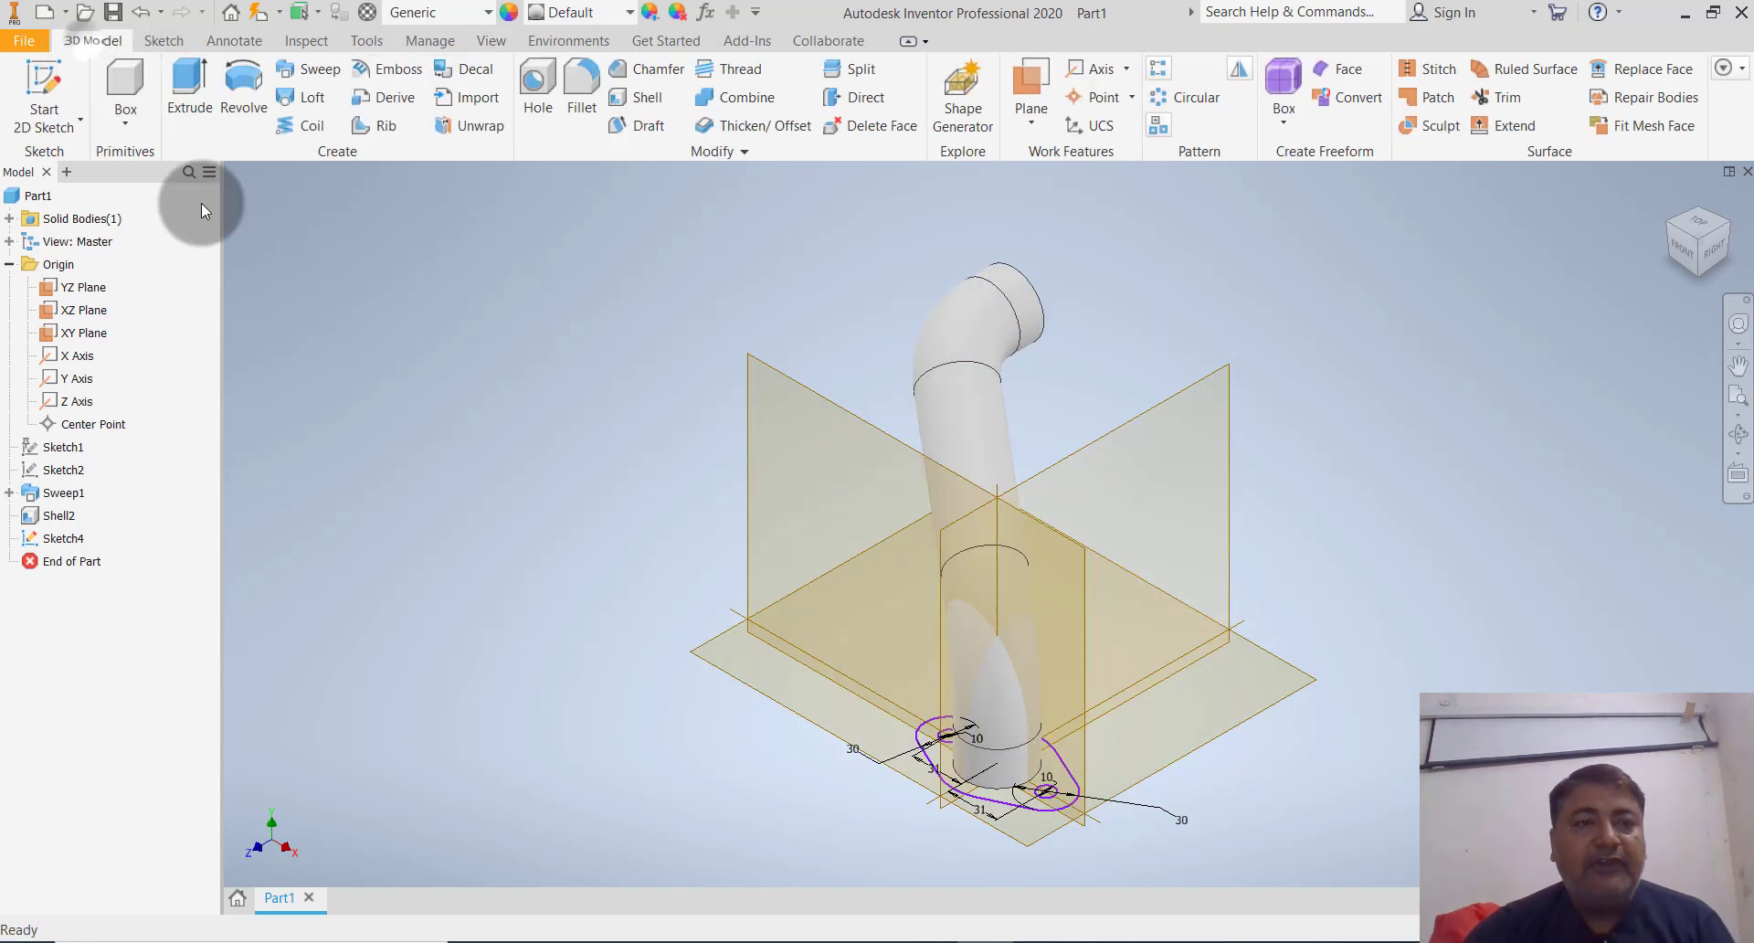
left_click(192, 115)
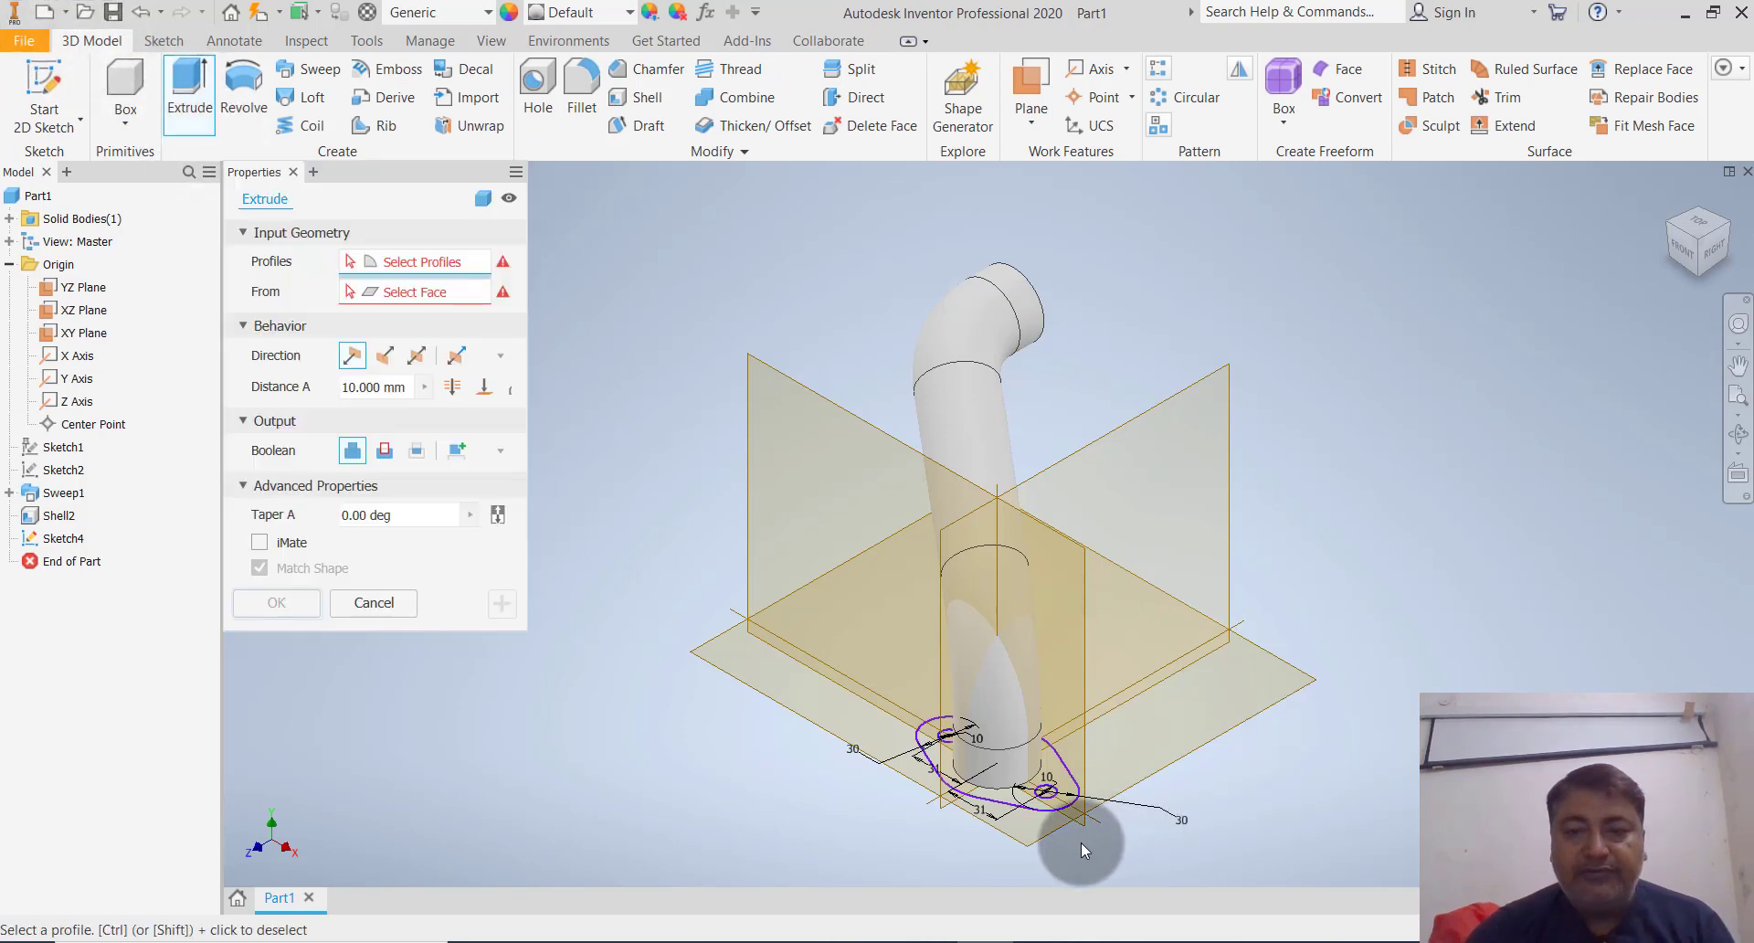
scroll(1082, 842, "up", 3)
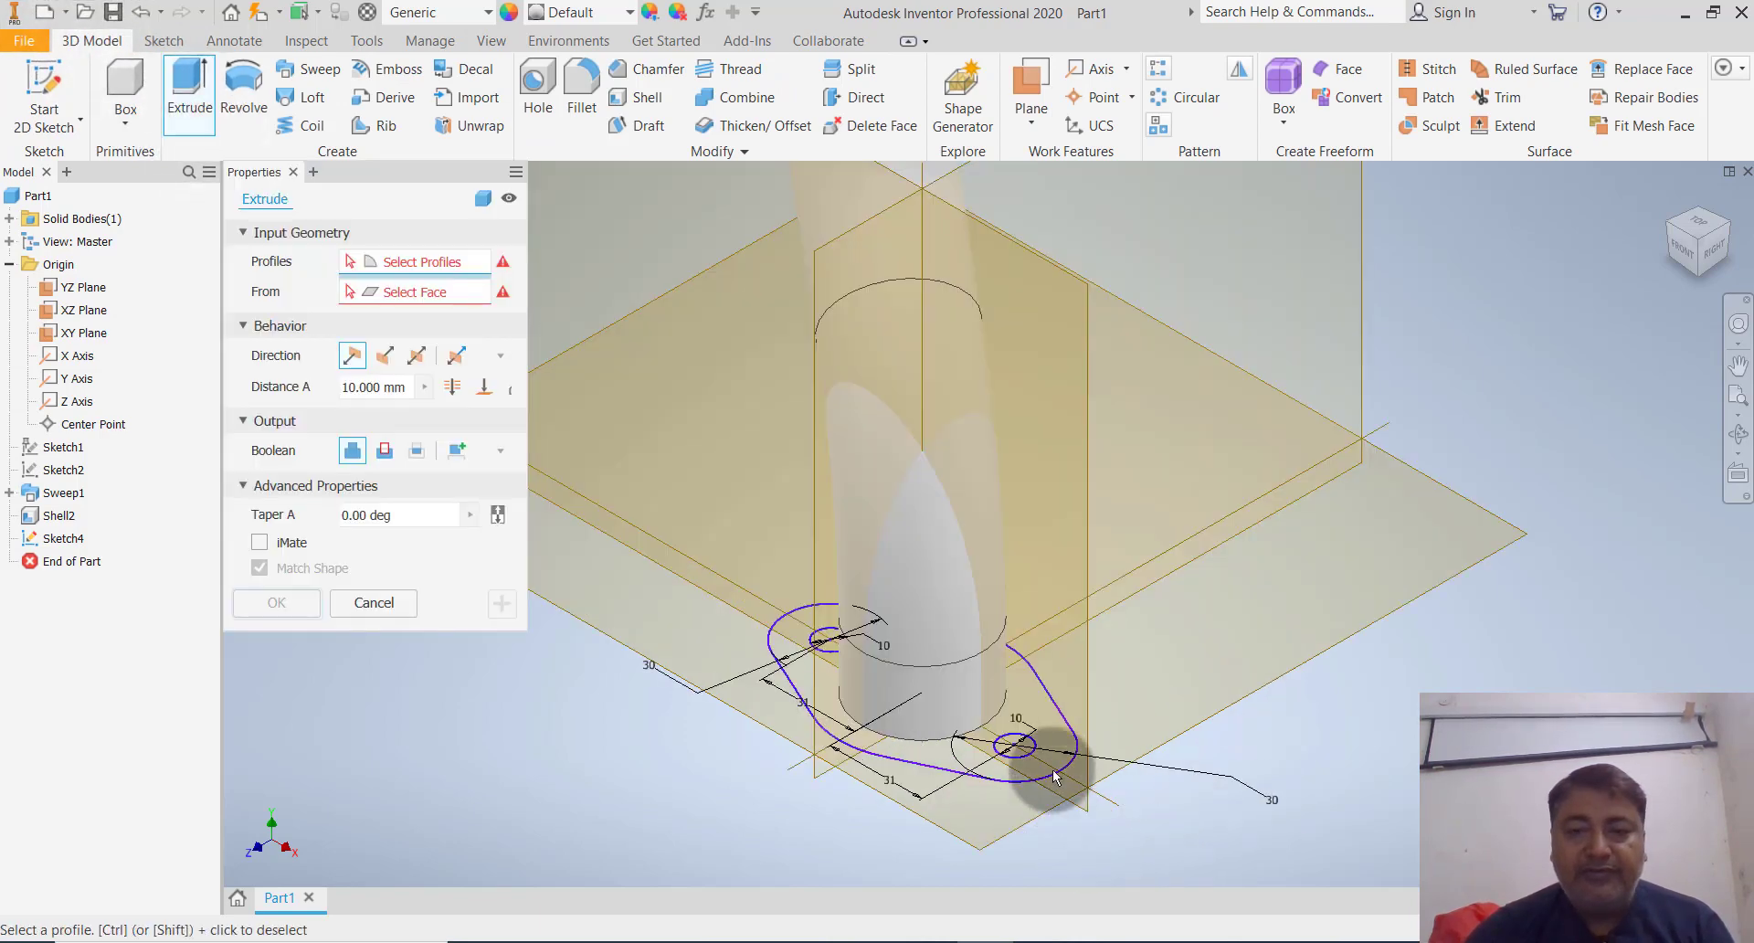
left_click(1034, 713)
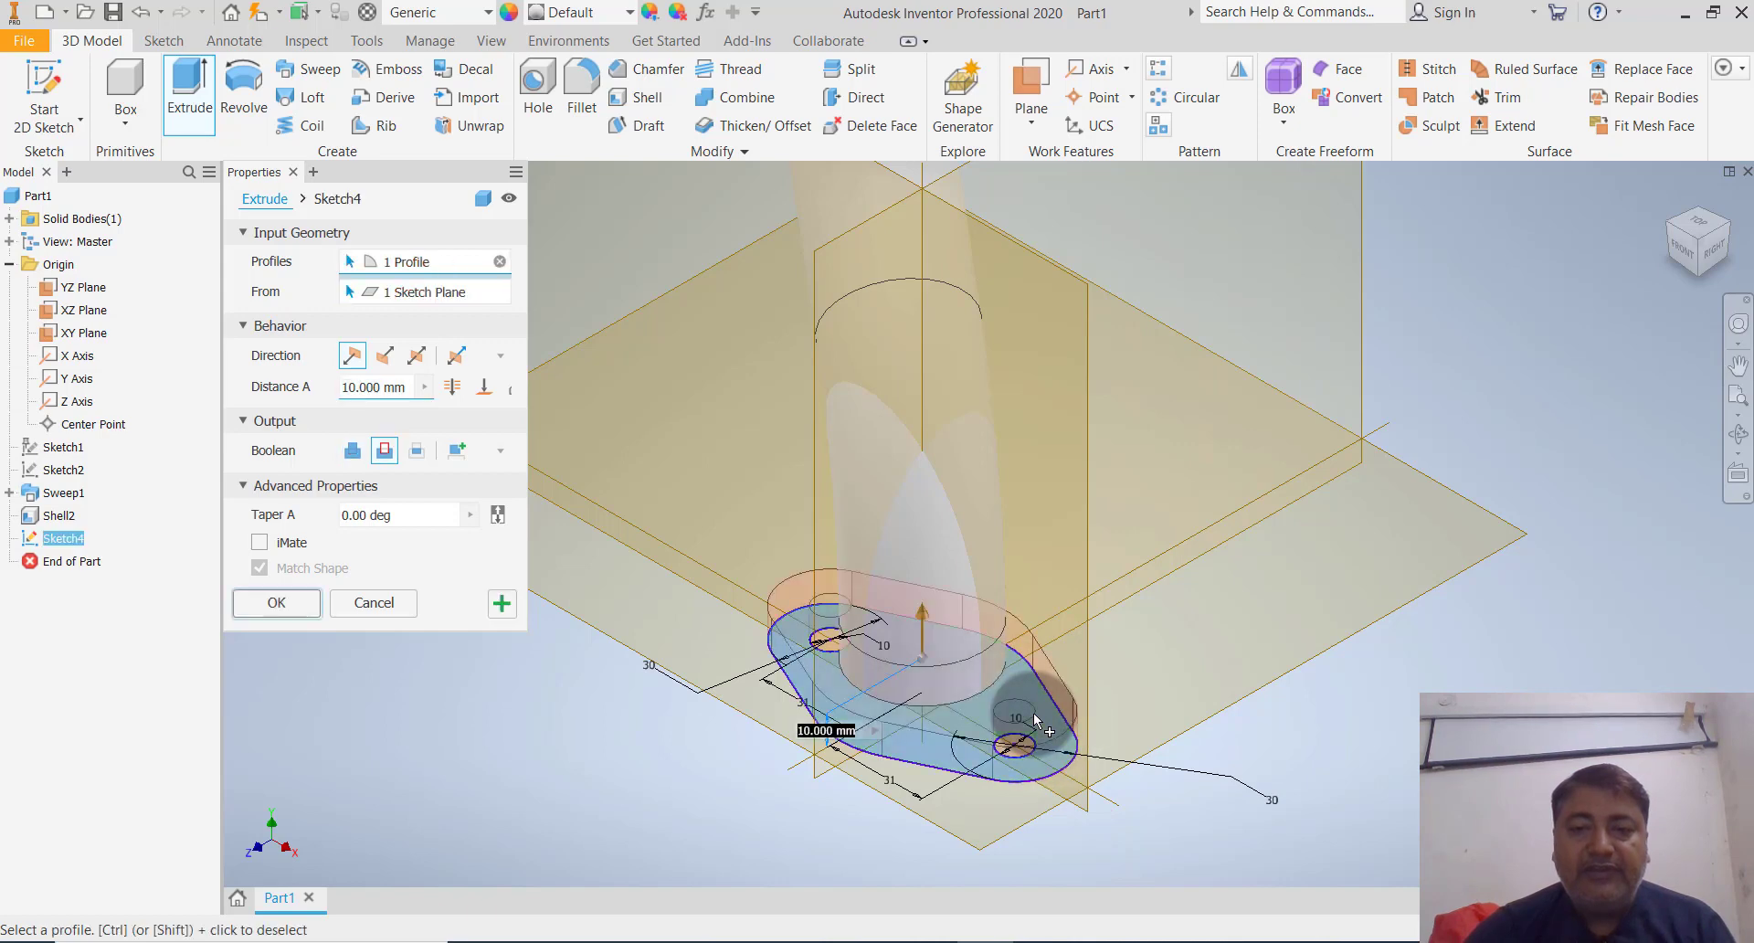
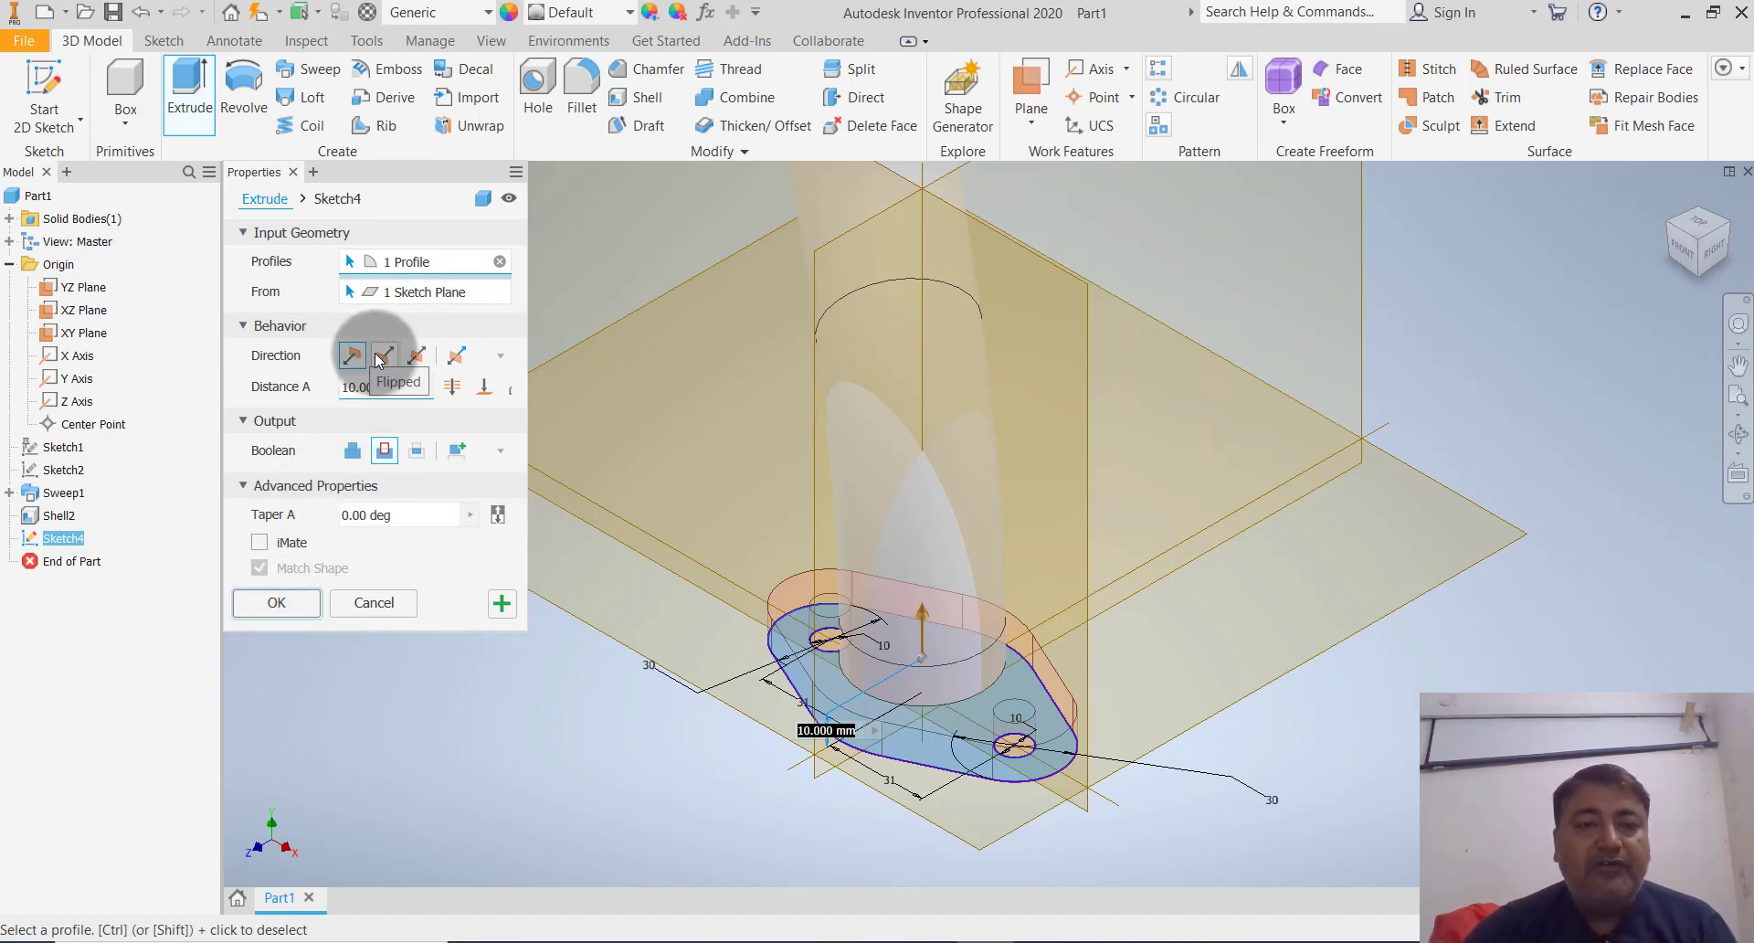
left_click(382, 356)
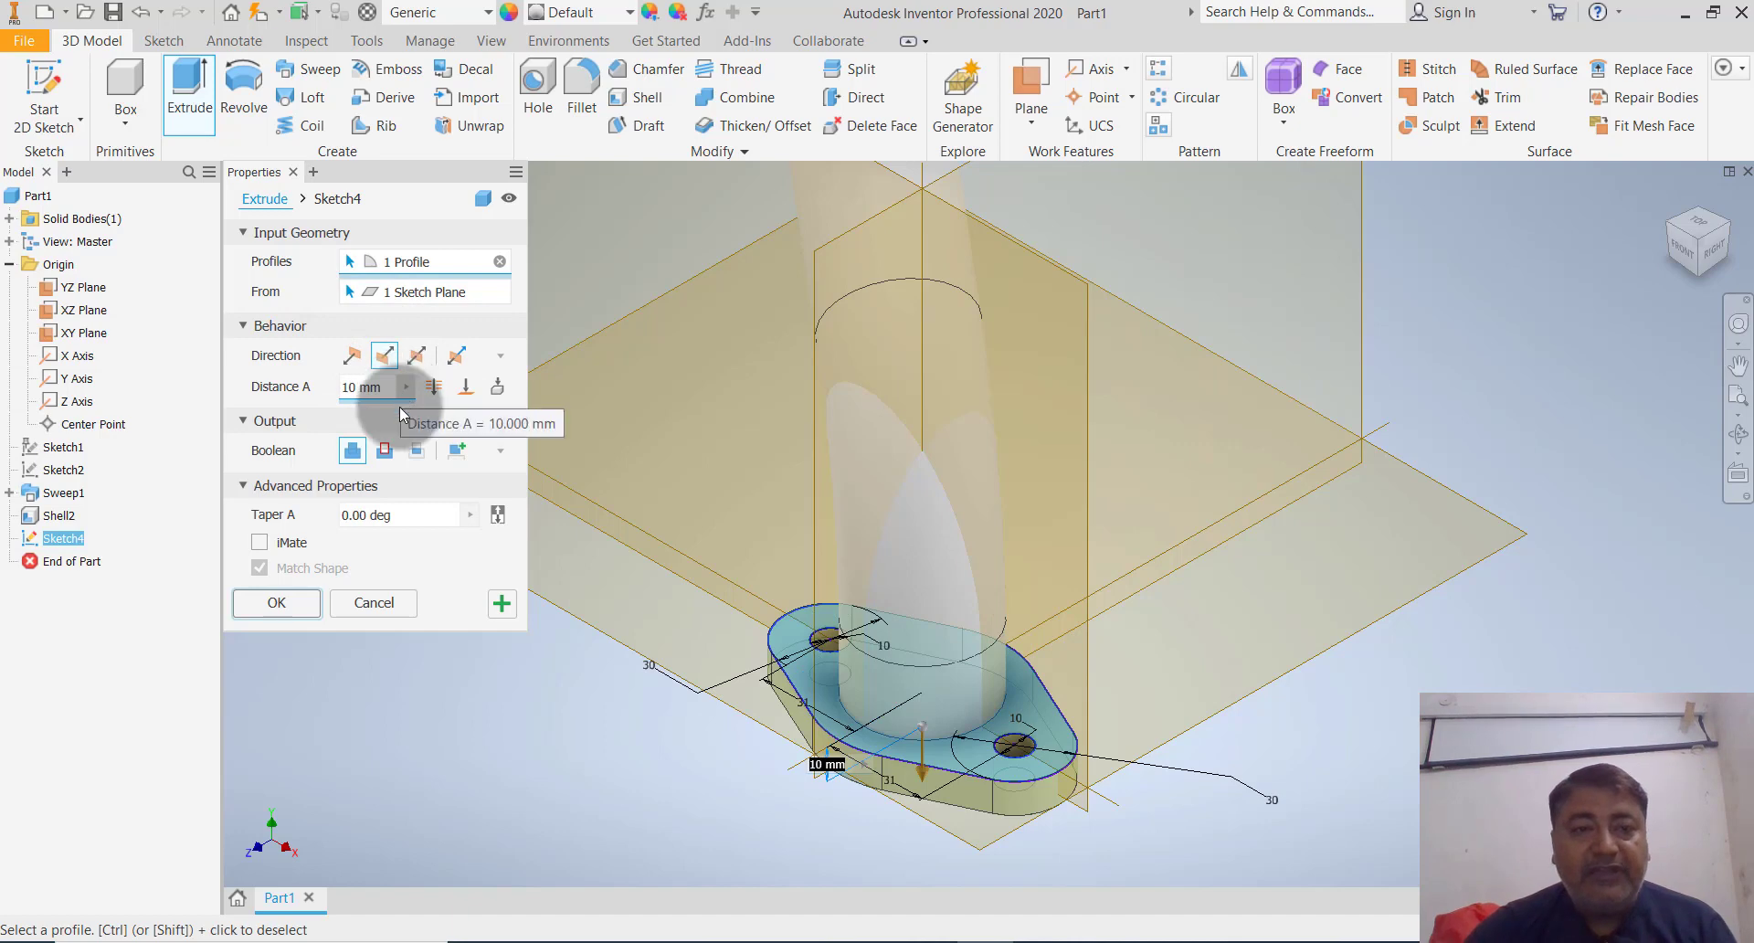
left_click(285, 605)
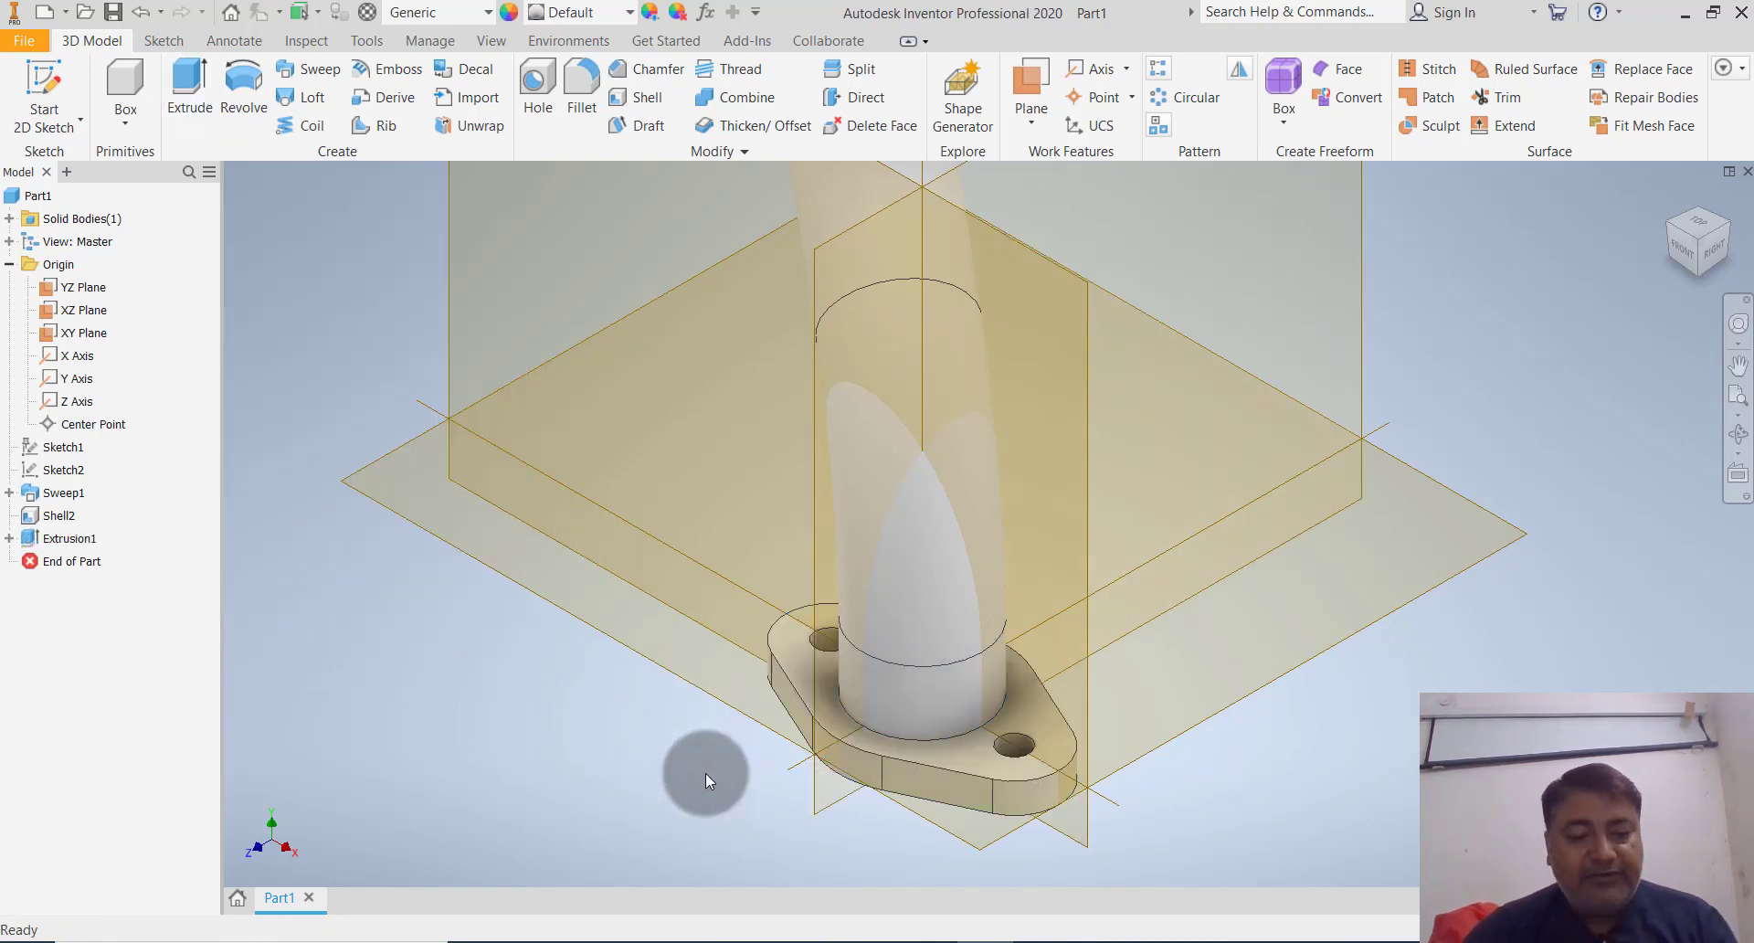
Add a 34 mm diameter circle centred on the pipe axis to the flange's existing sketch, and finish the sketch
middle_click_drag(737, 696, 747, 755, "shift")
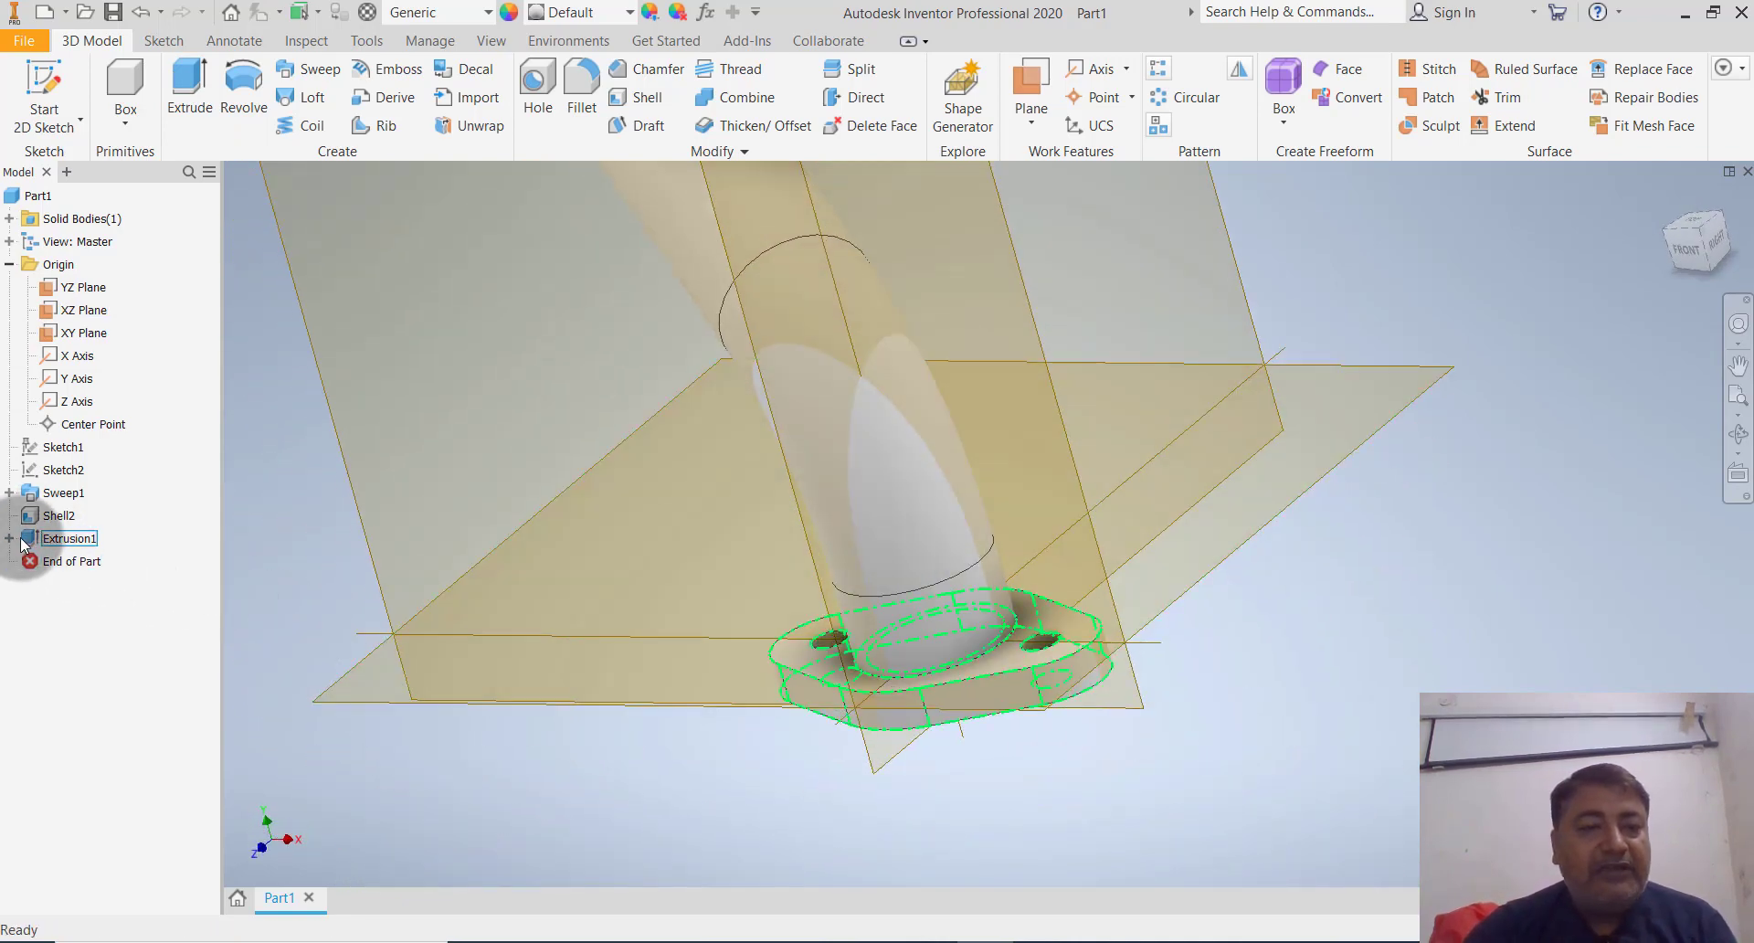
left_click(73, 562)
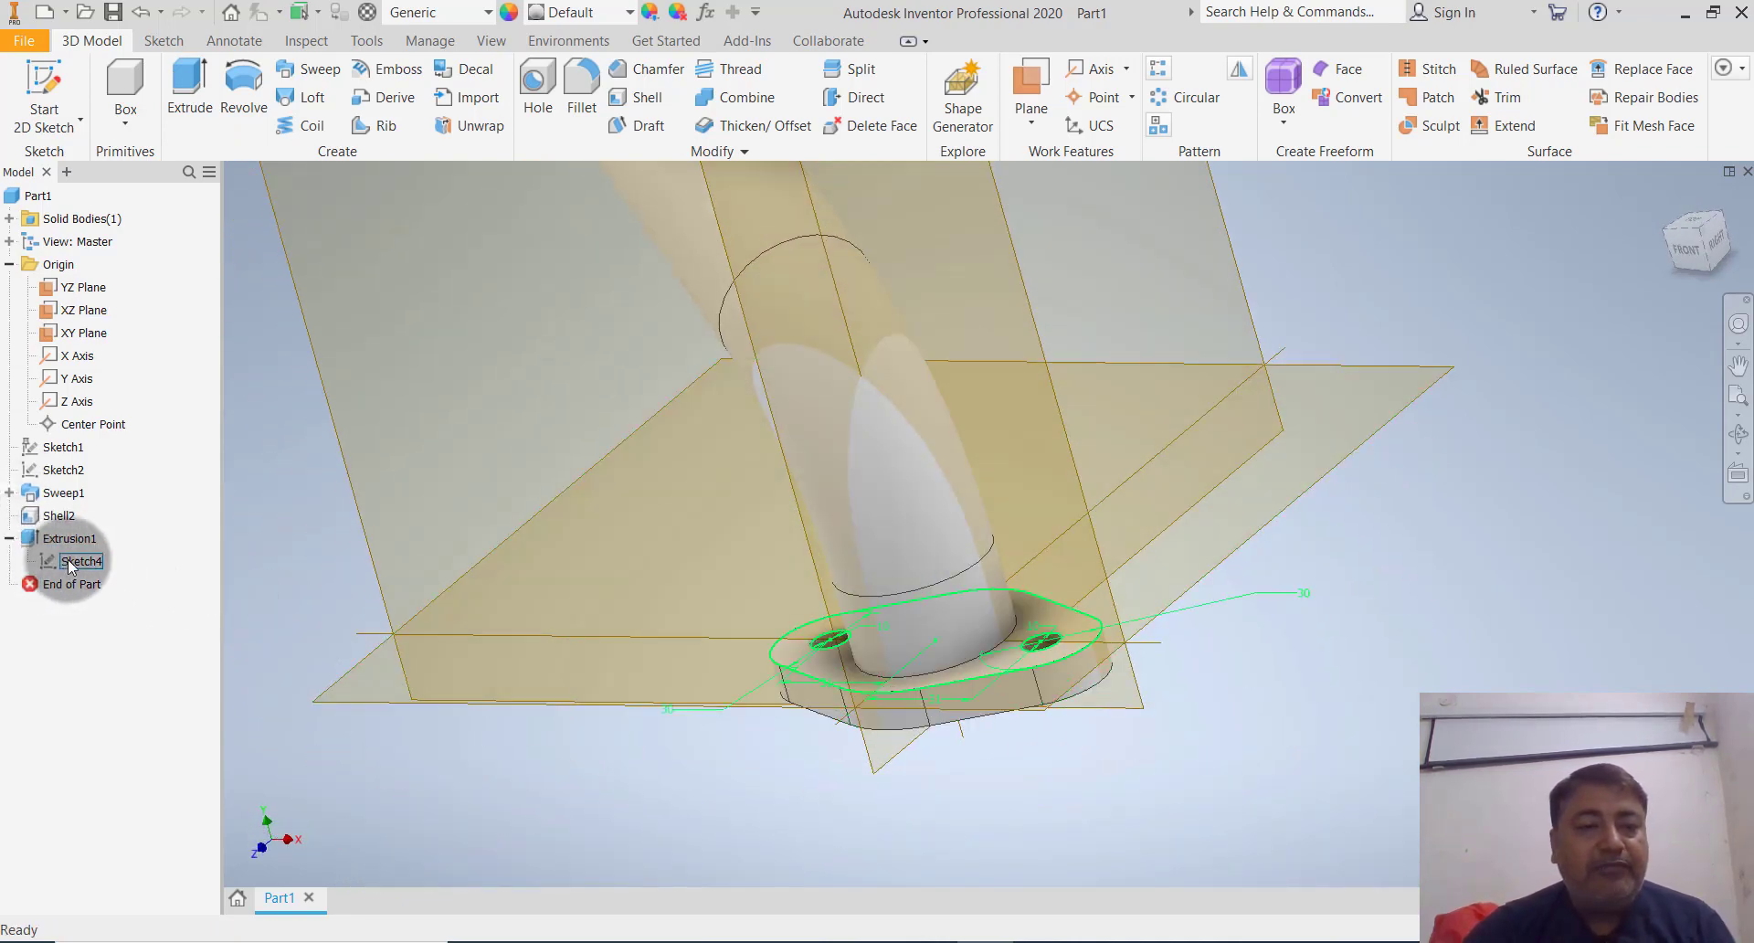
double_click(82, 562)
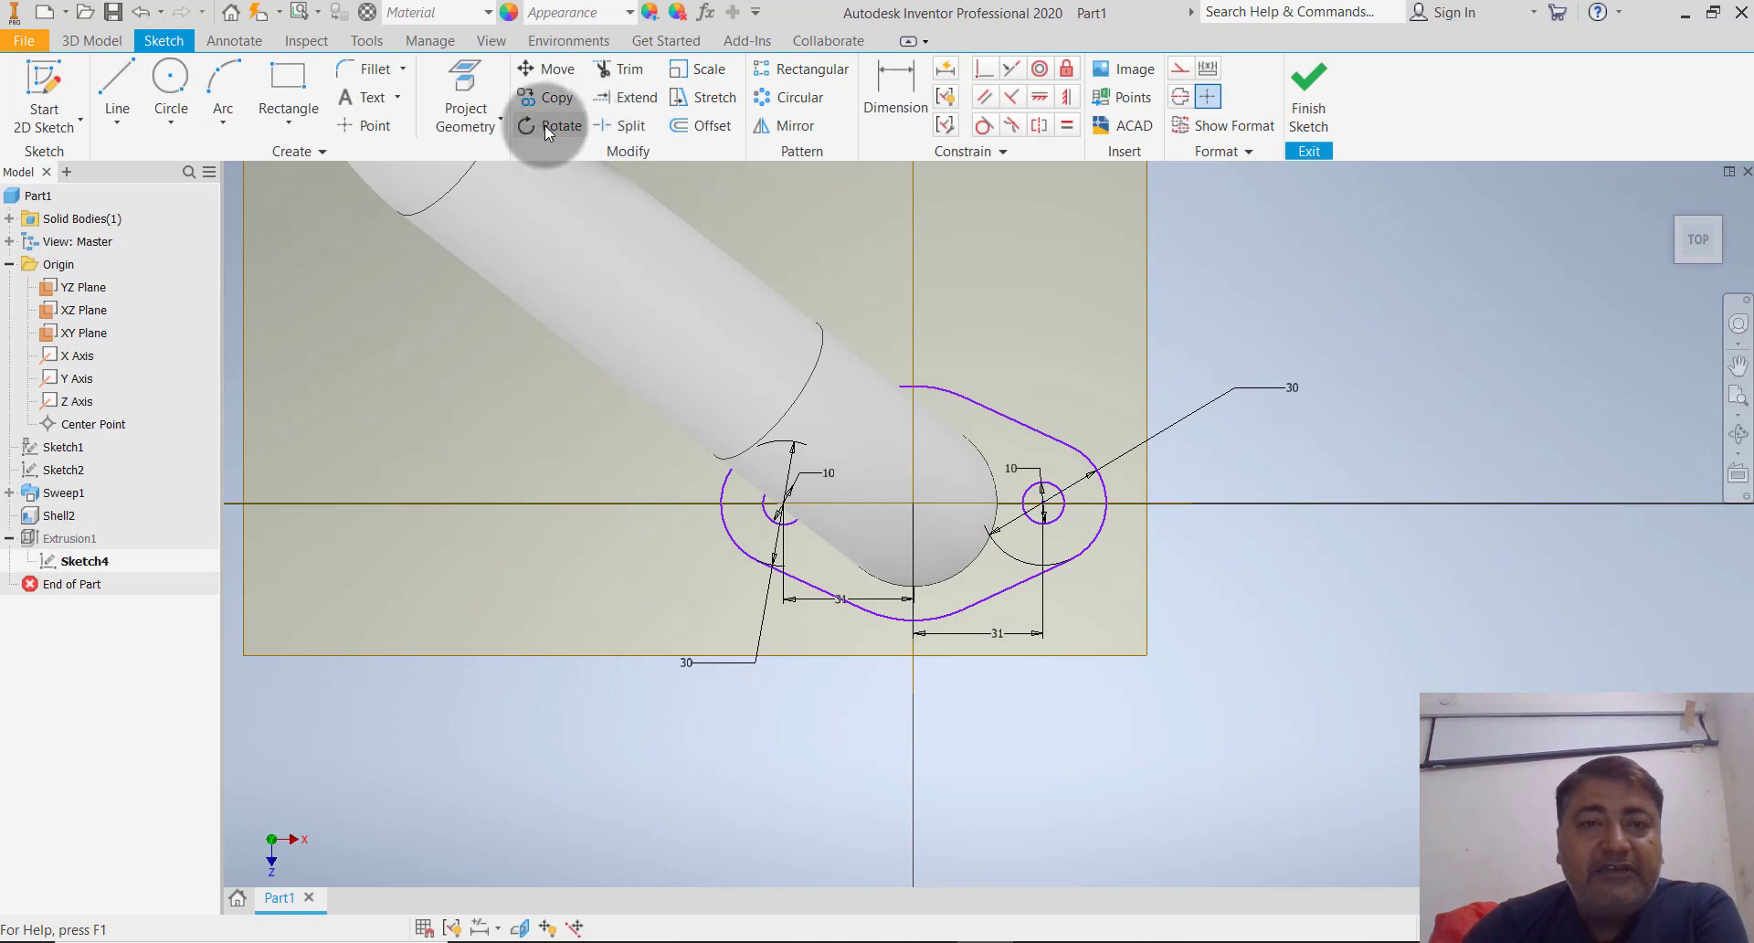
left_click(173, 117)
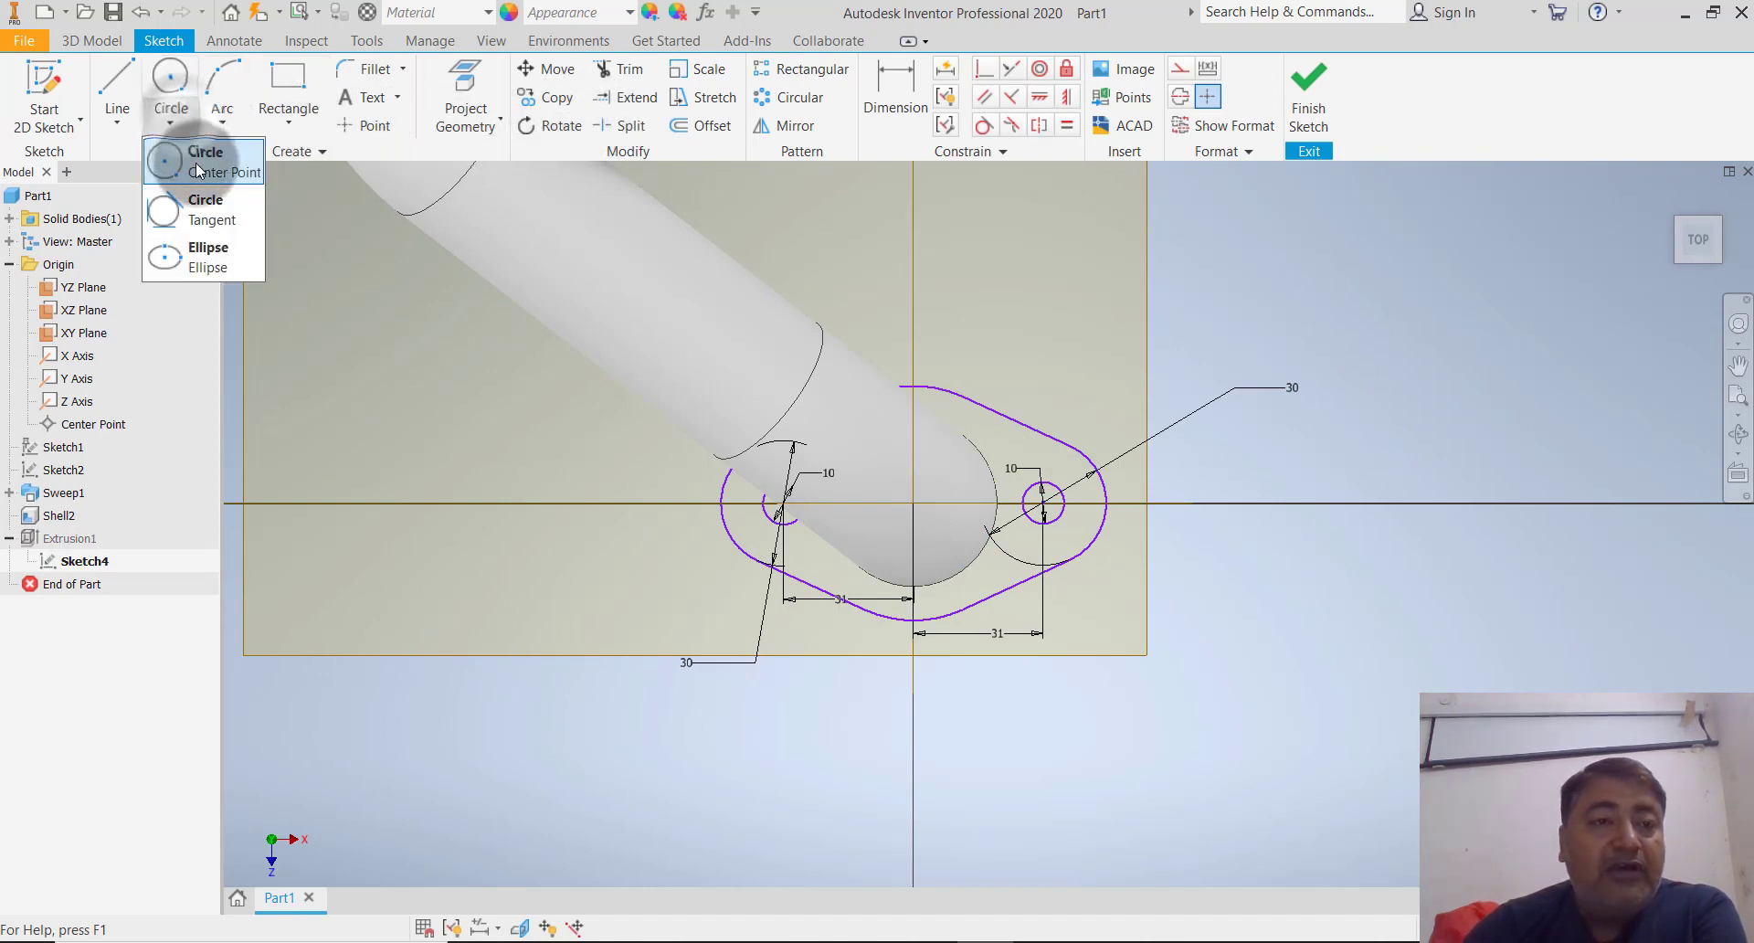
left_click(196, 162)
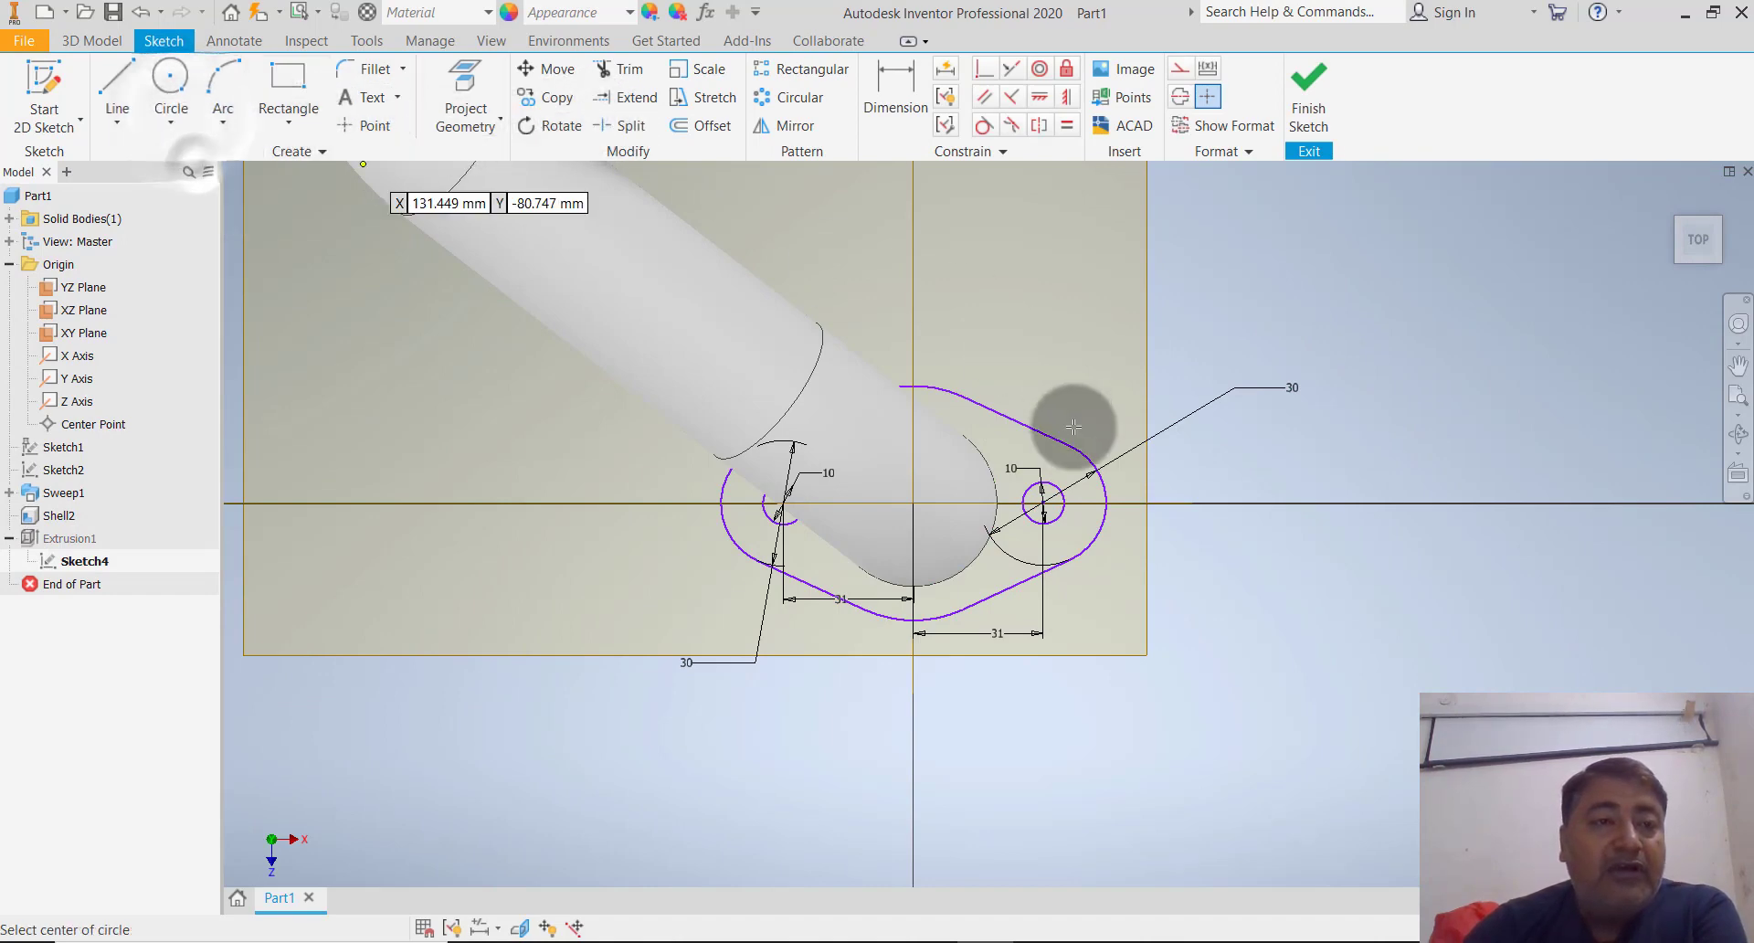
left_click(913, 504)
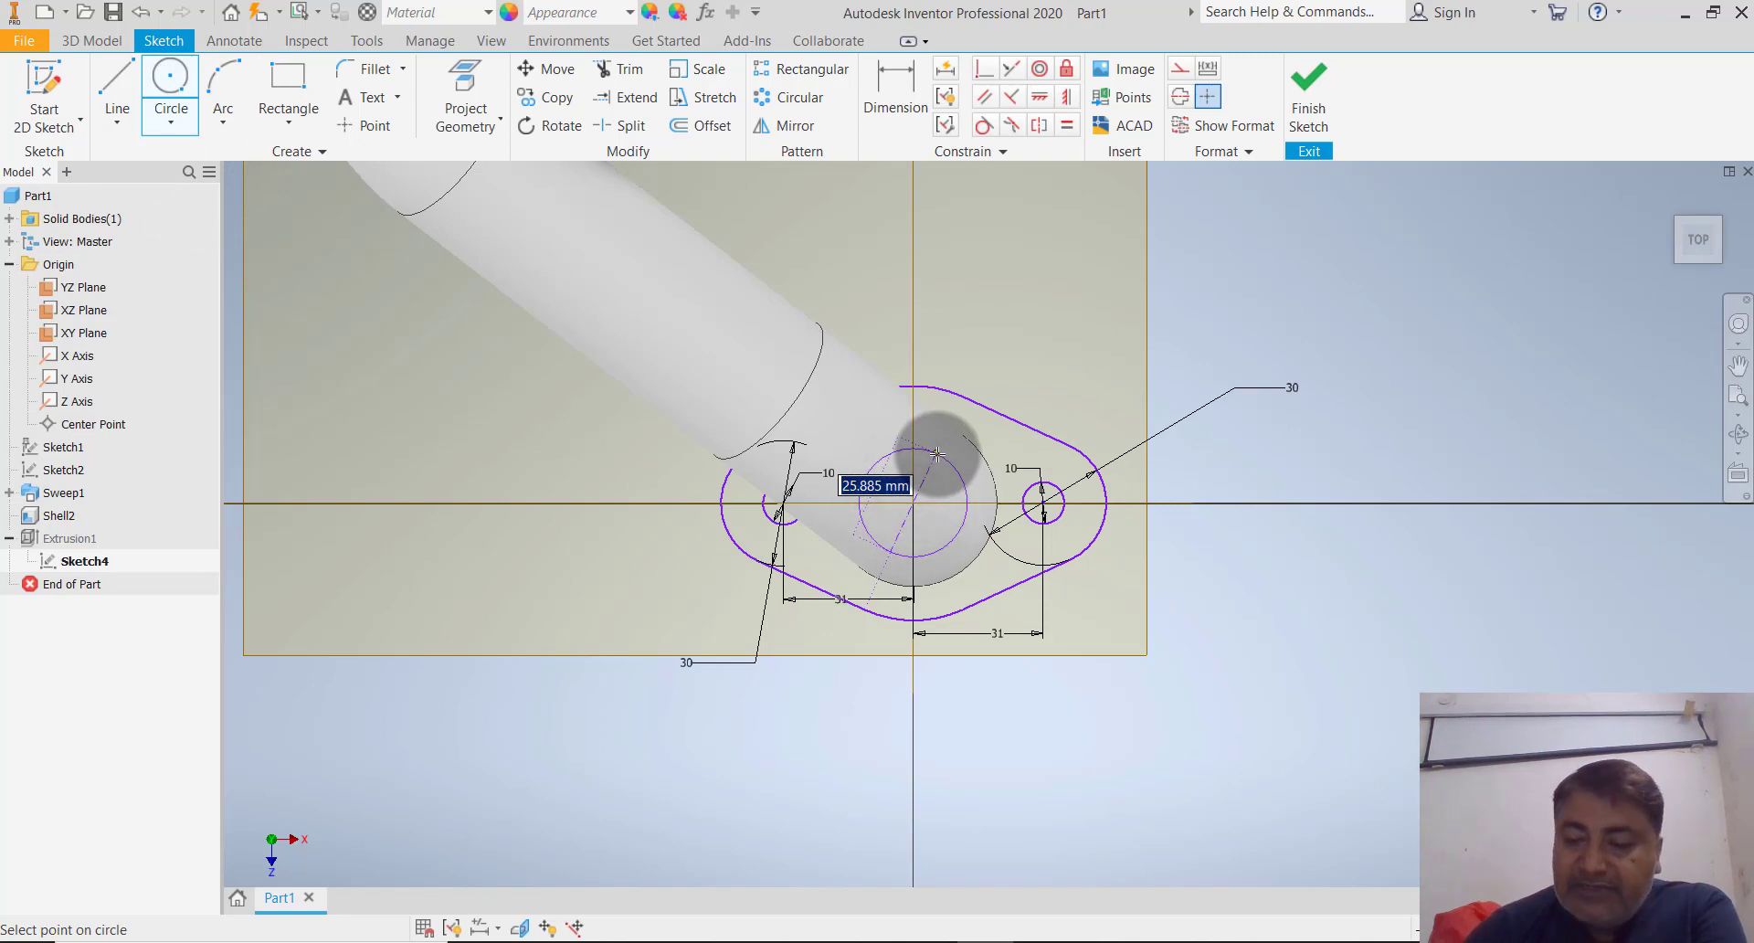
key("Return")
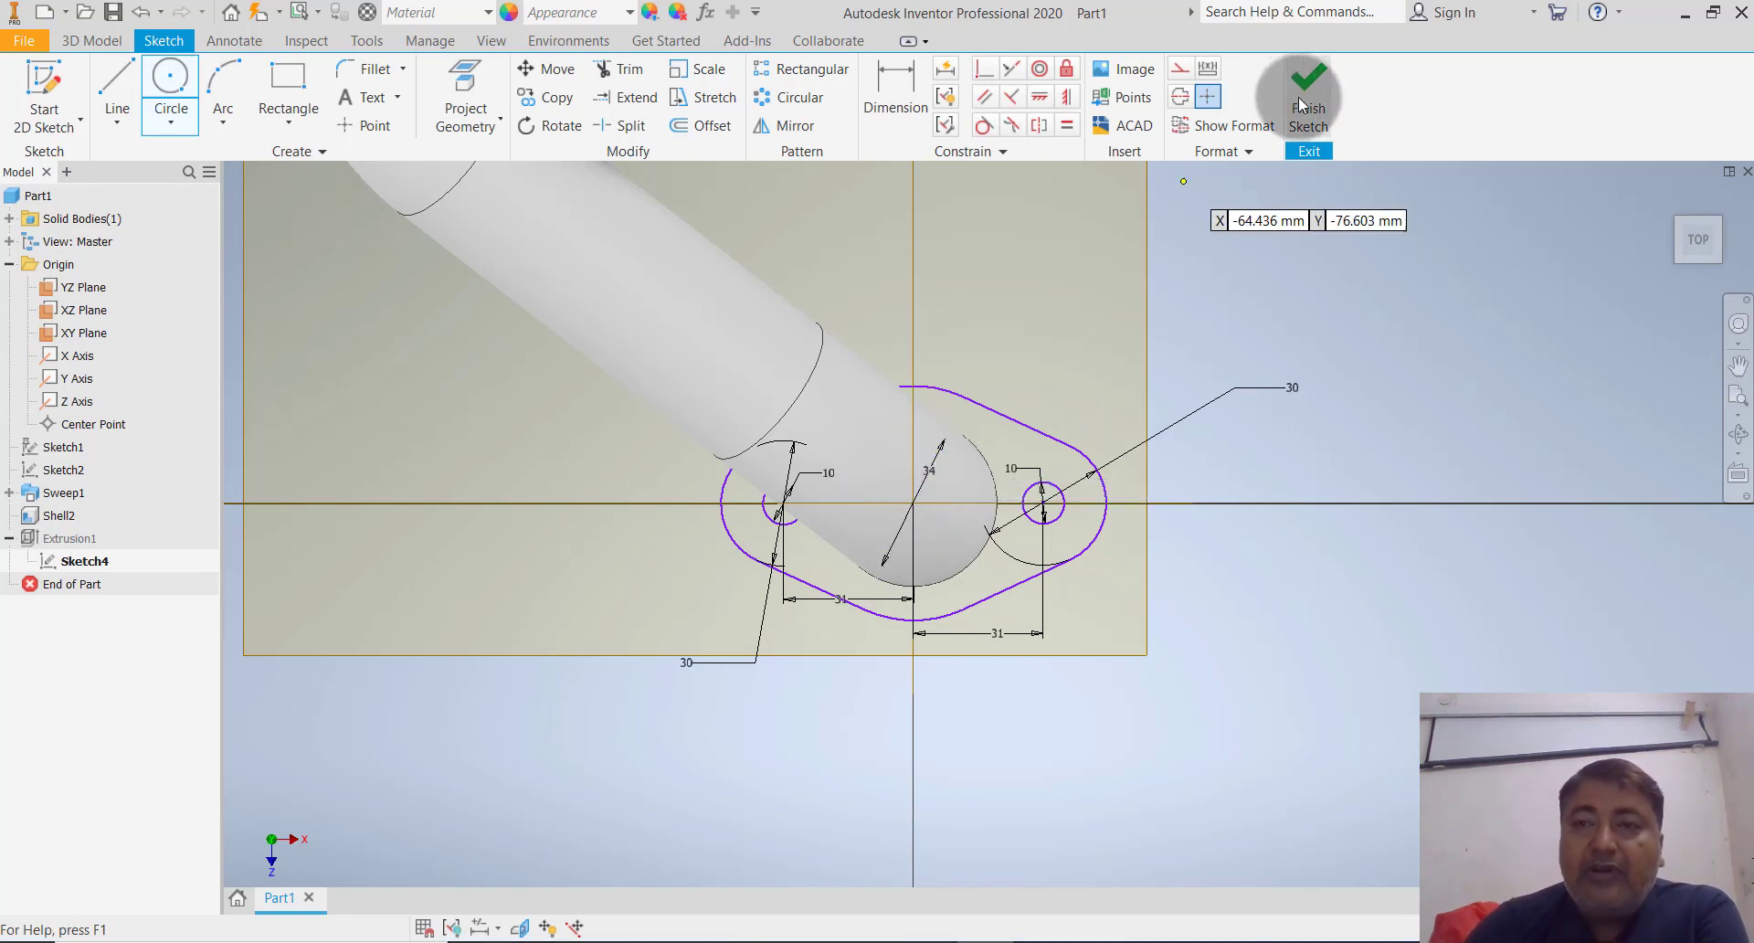
left_click(1309, 87)
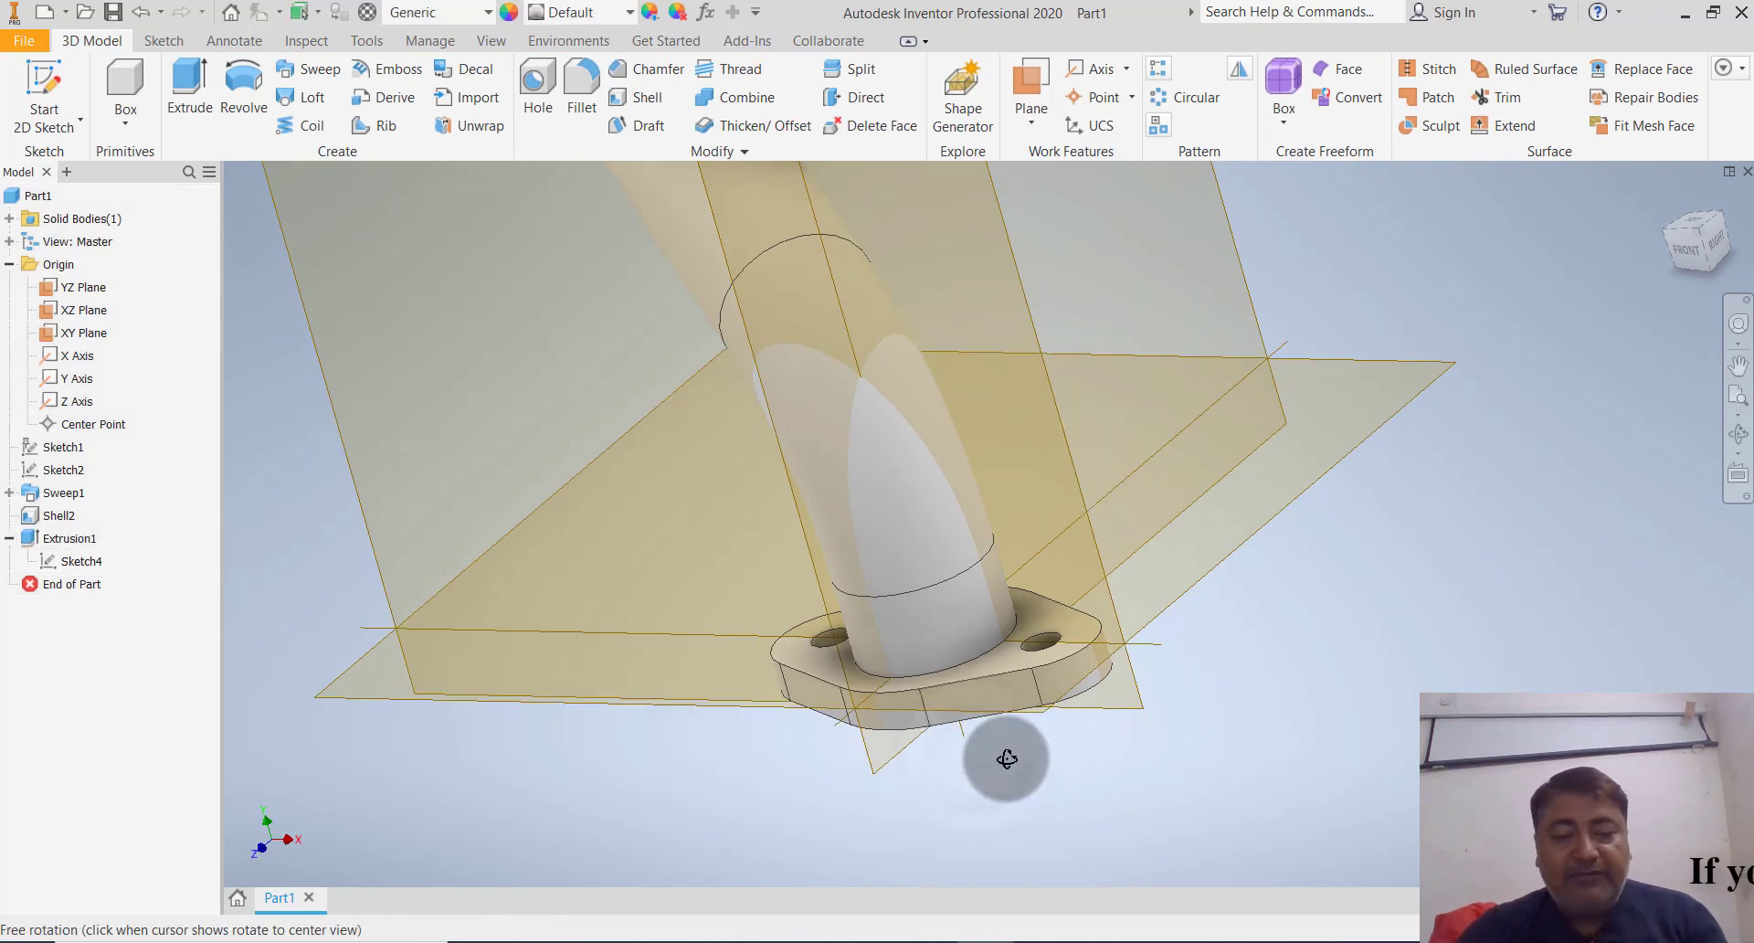
middle_click_drag(1007, 755, 178, 565, "shift")
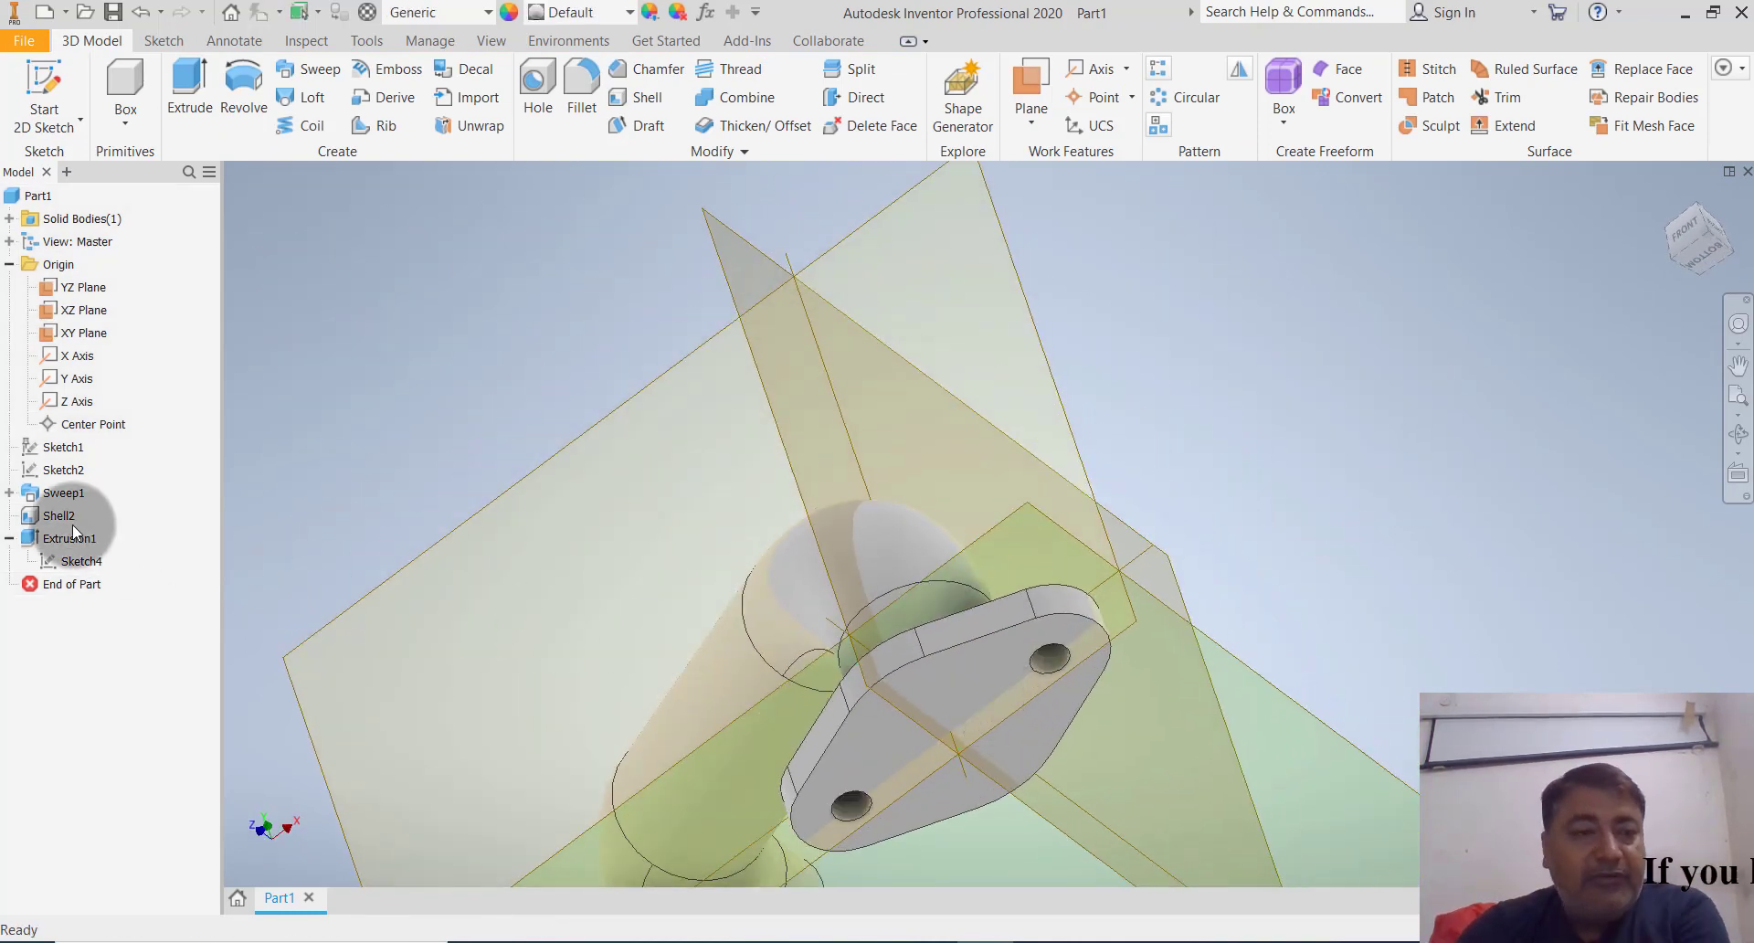
left_click(71, 562)
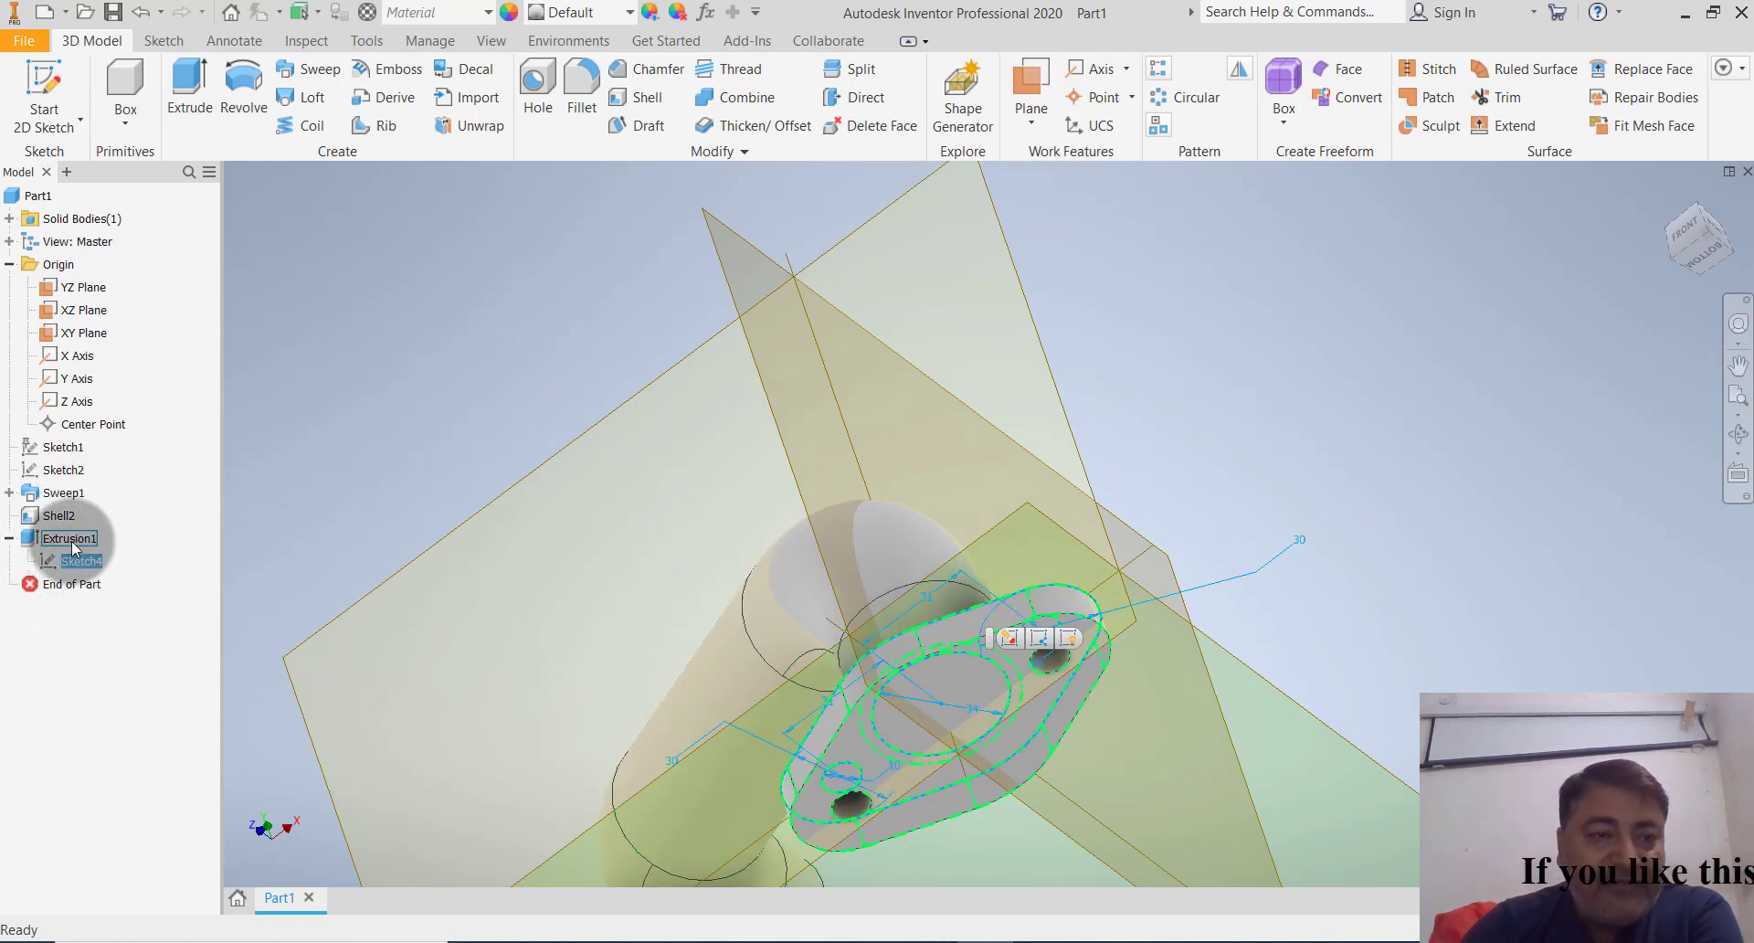
double_click(71, 540)
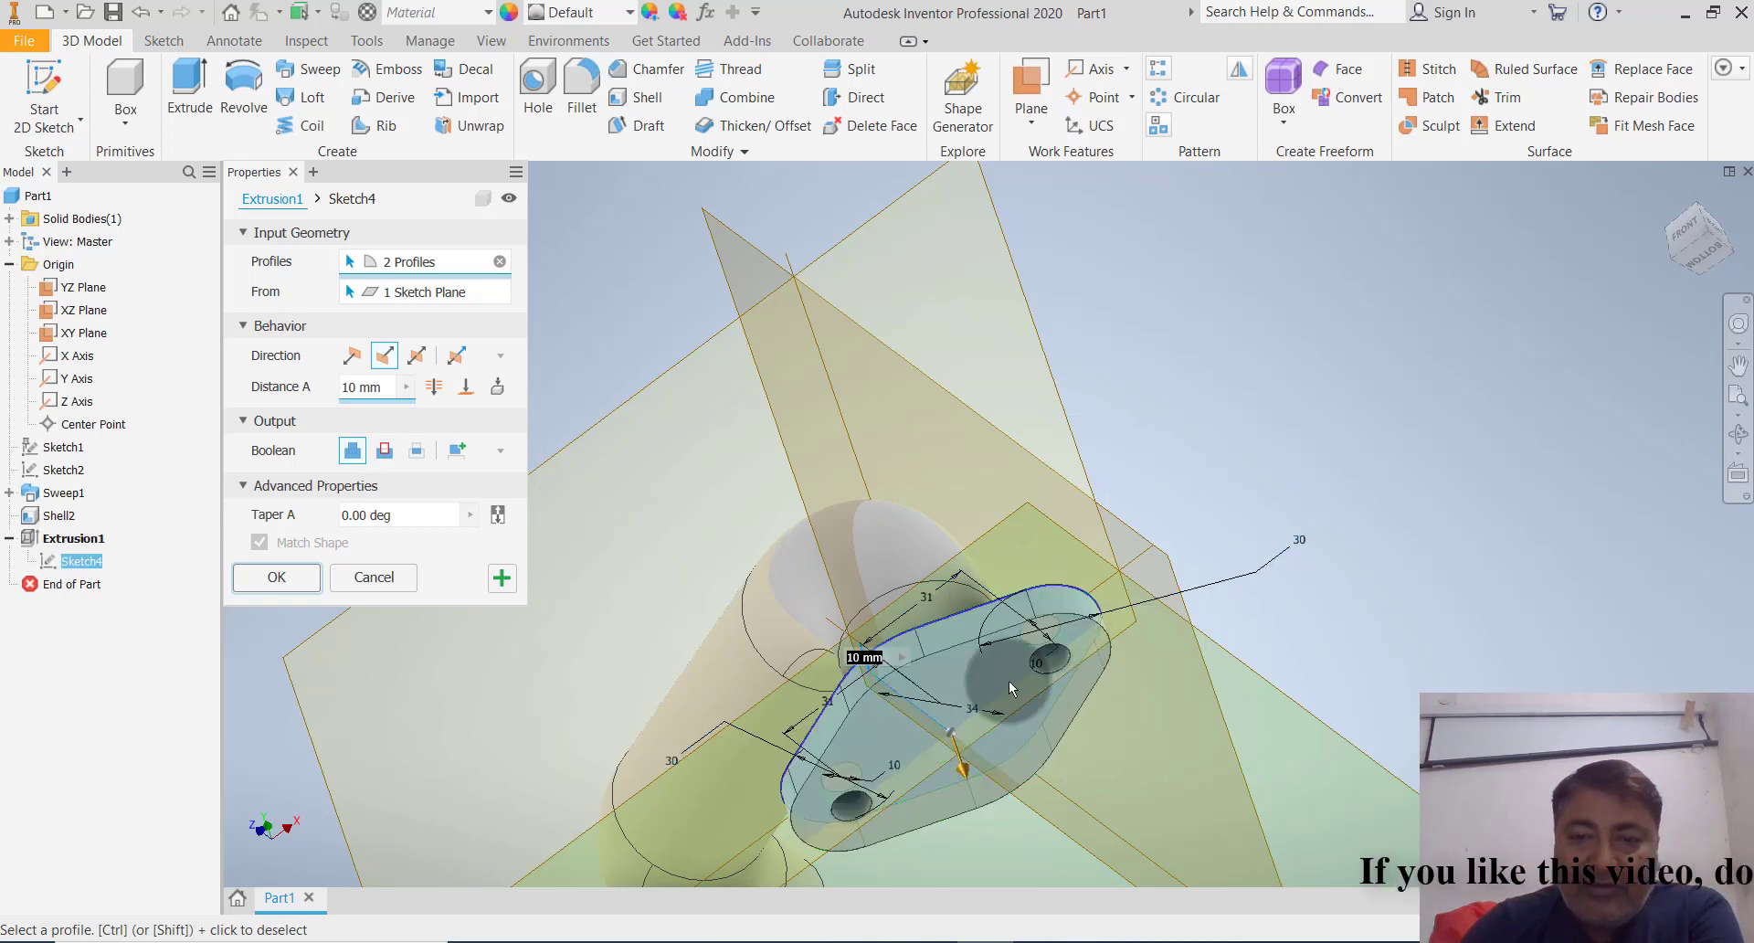
left_click(382, 287)
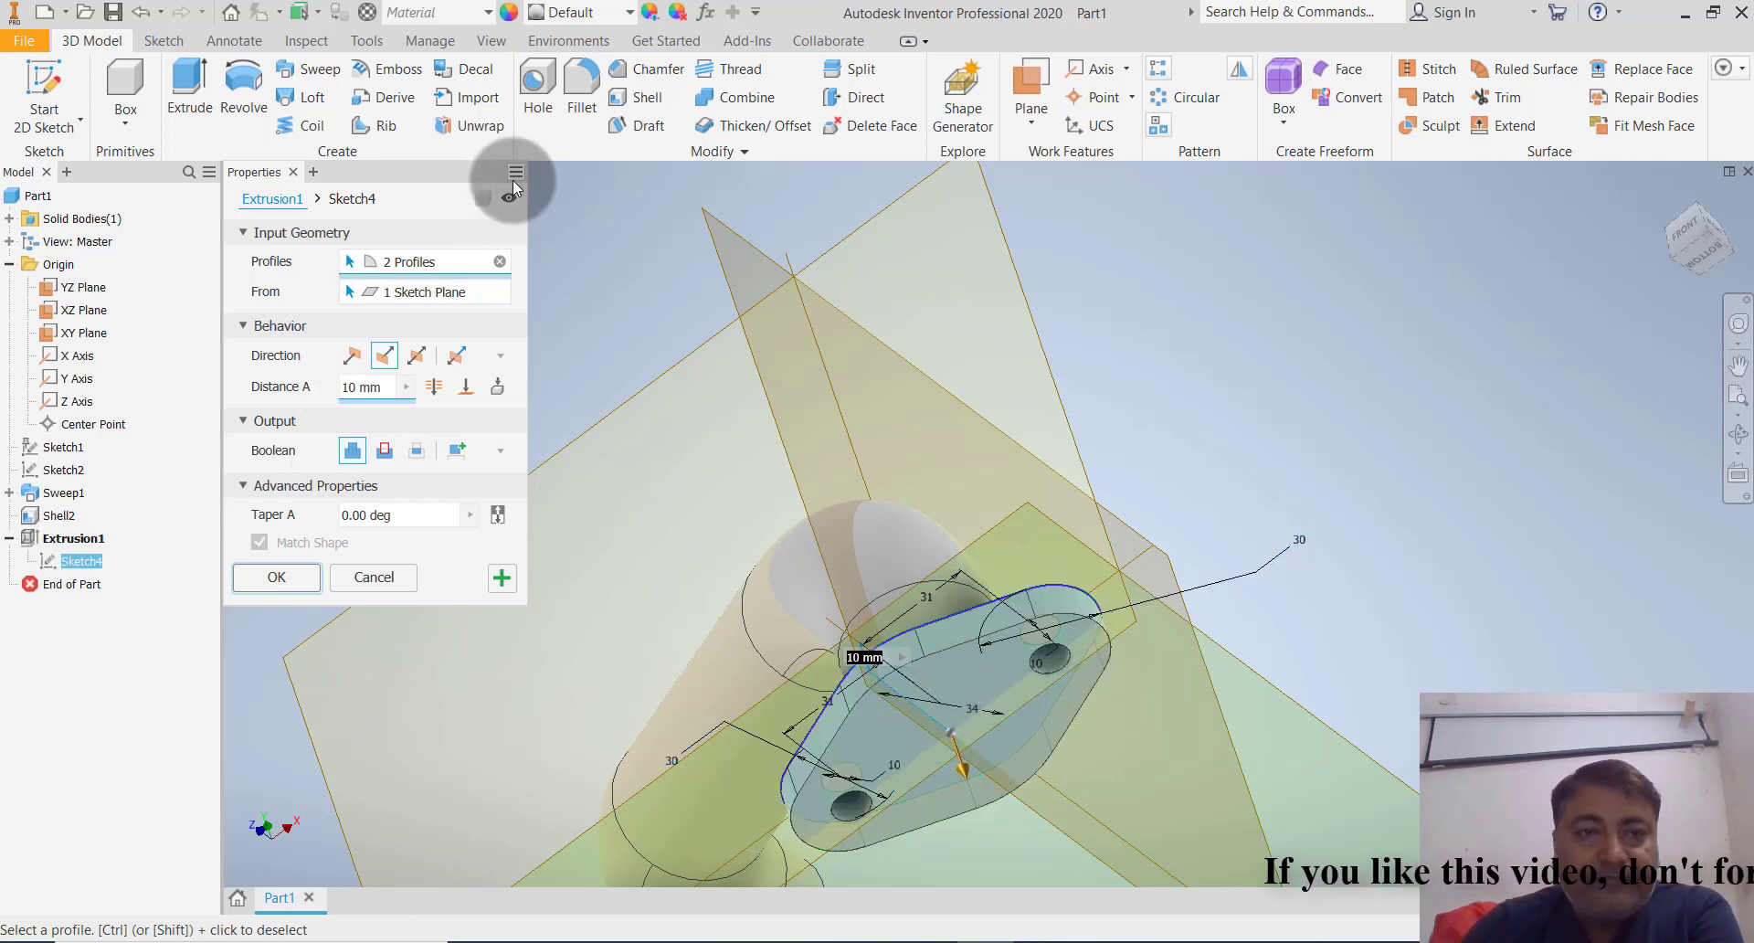
left_click(293, 172)
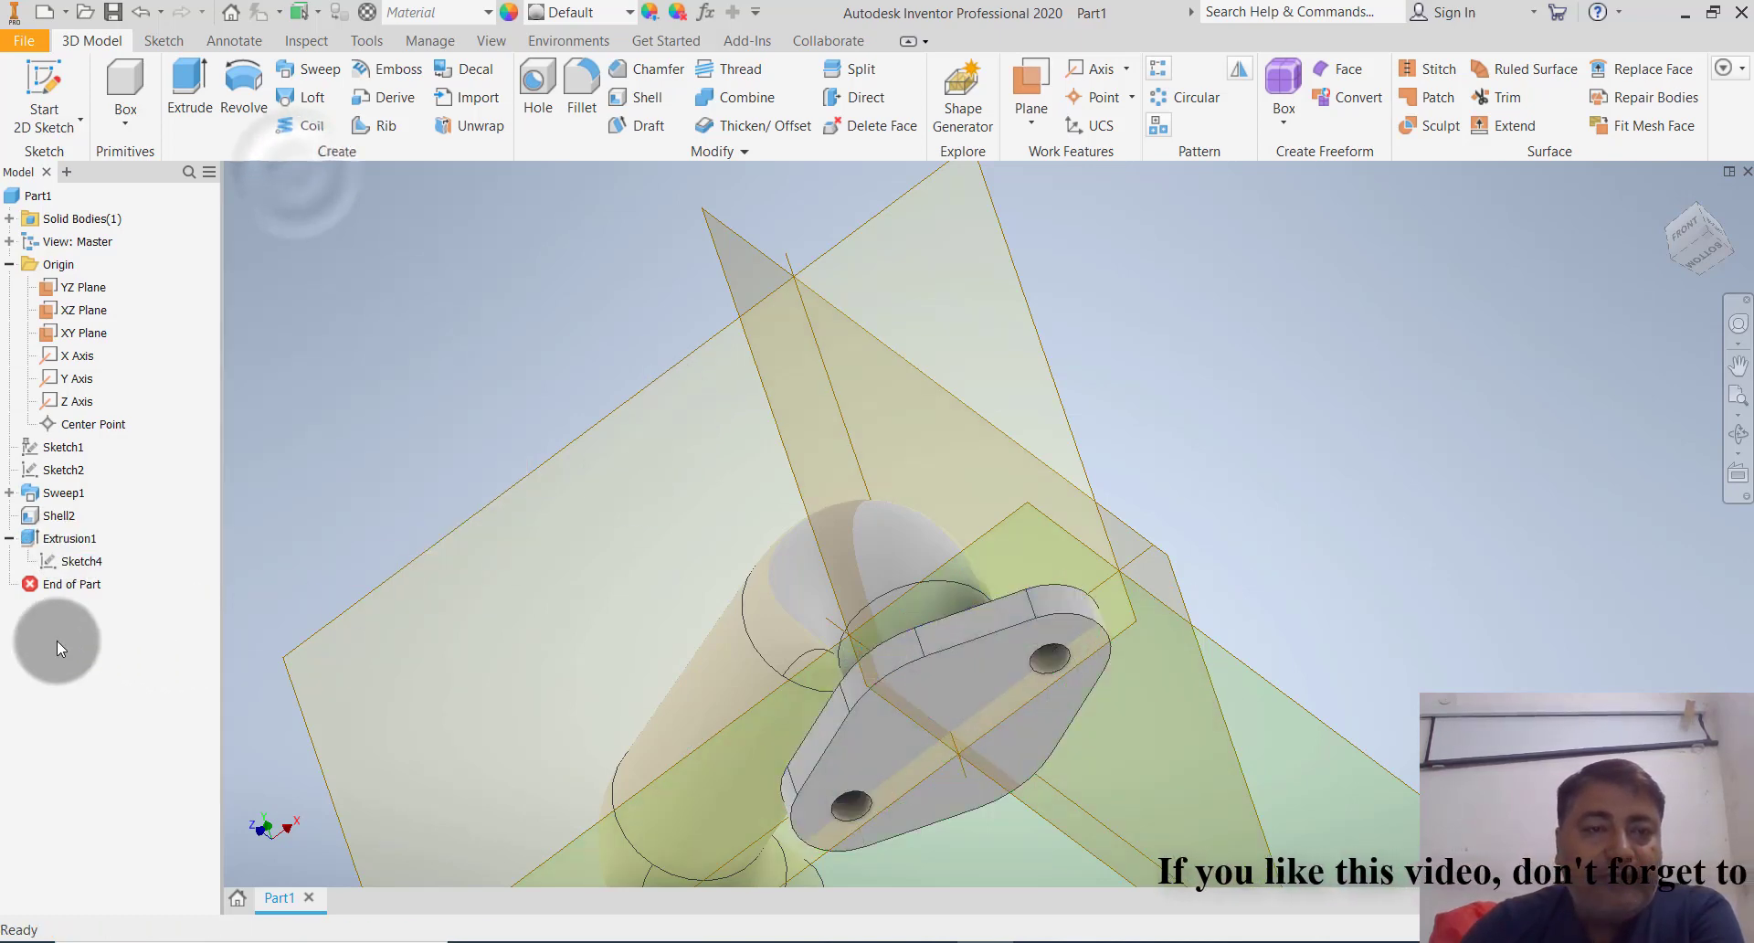
Delete the flange extrusion while keeping its consumed sketch
left_click(82, 538)
right_click(88, 537)
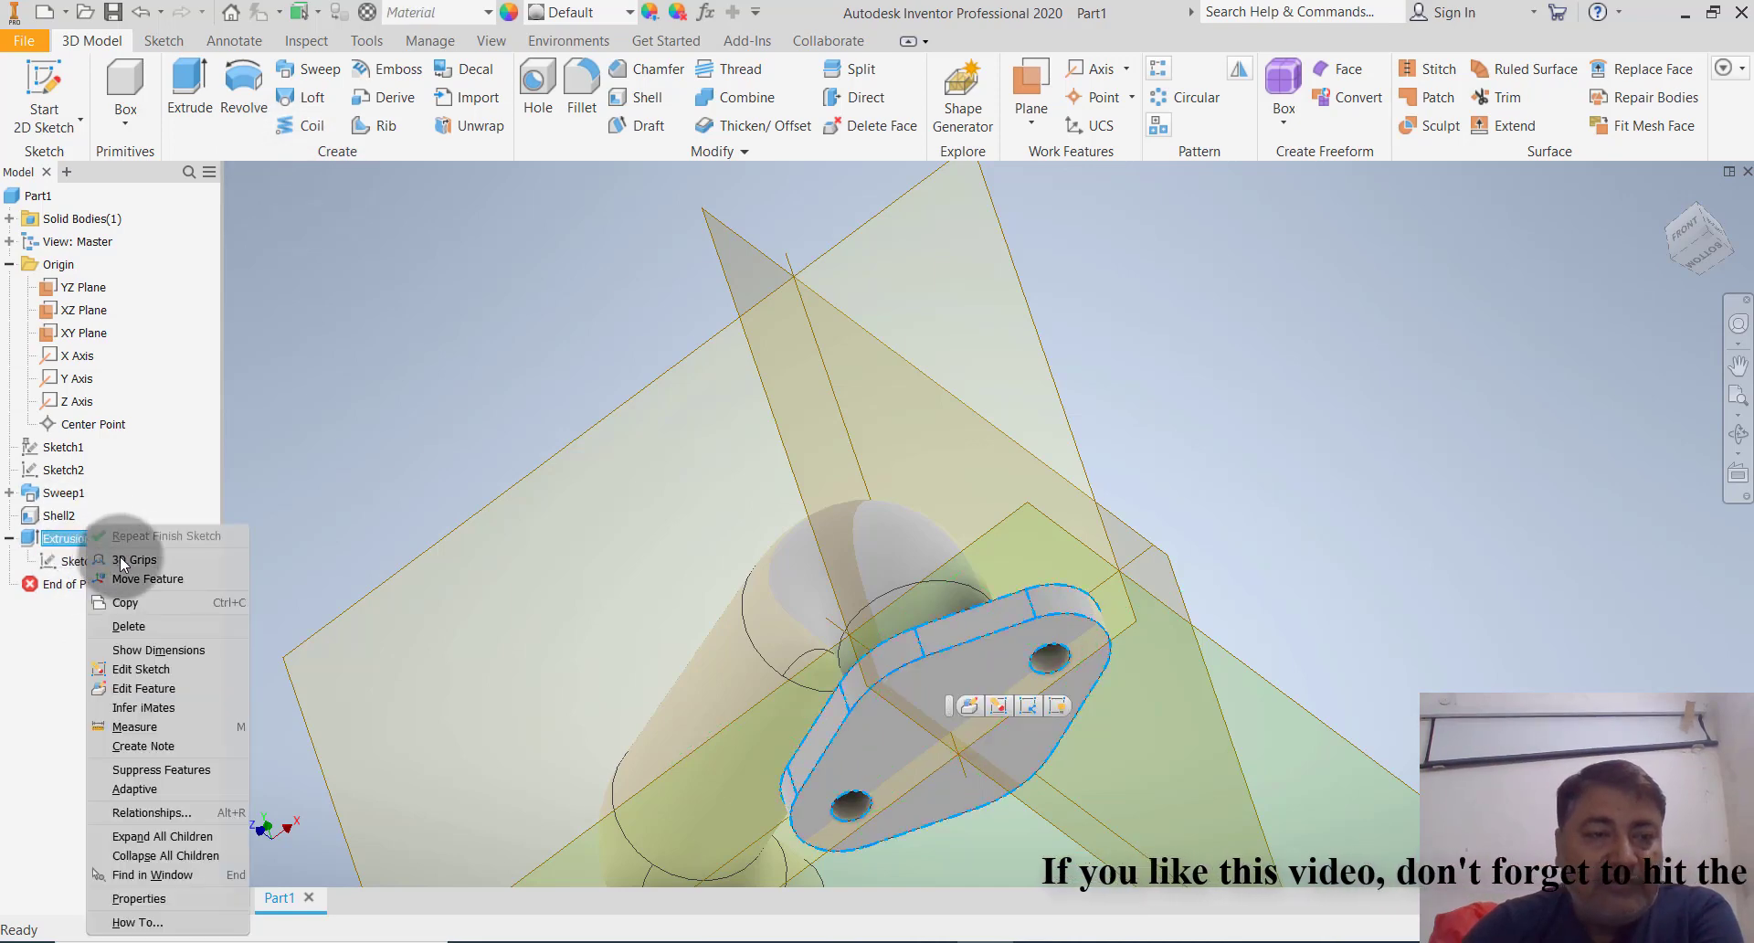
left_click(141, 626)
left_click(263, 279)
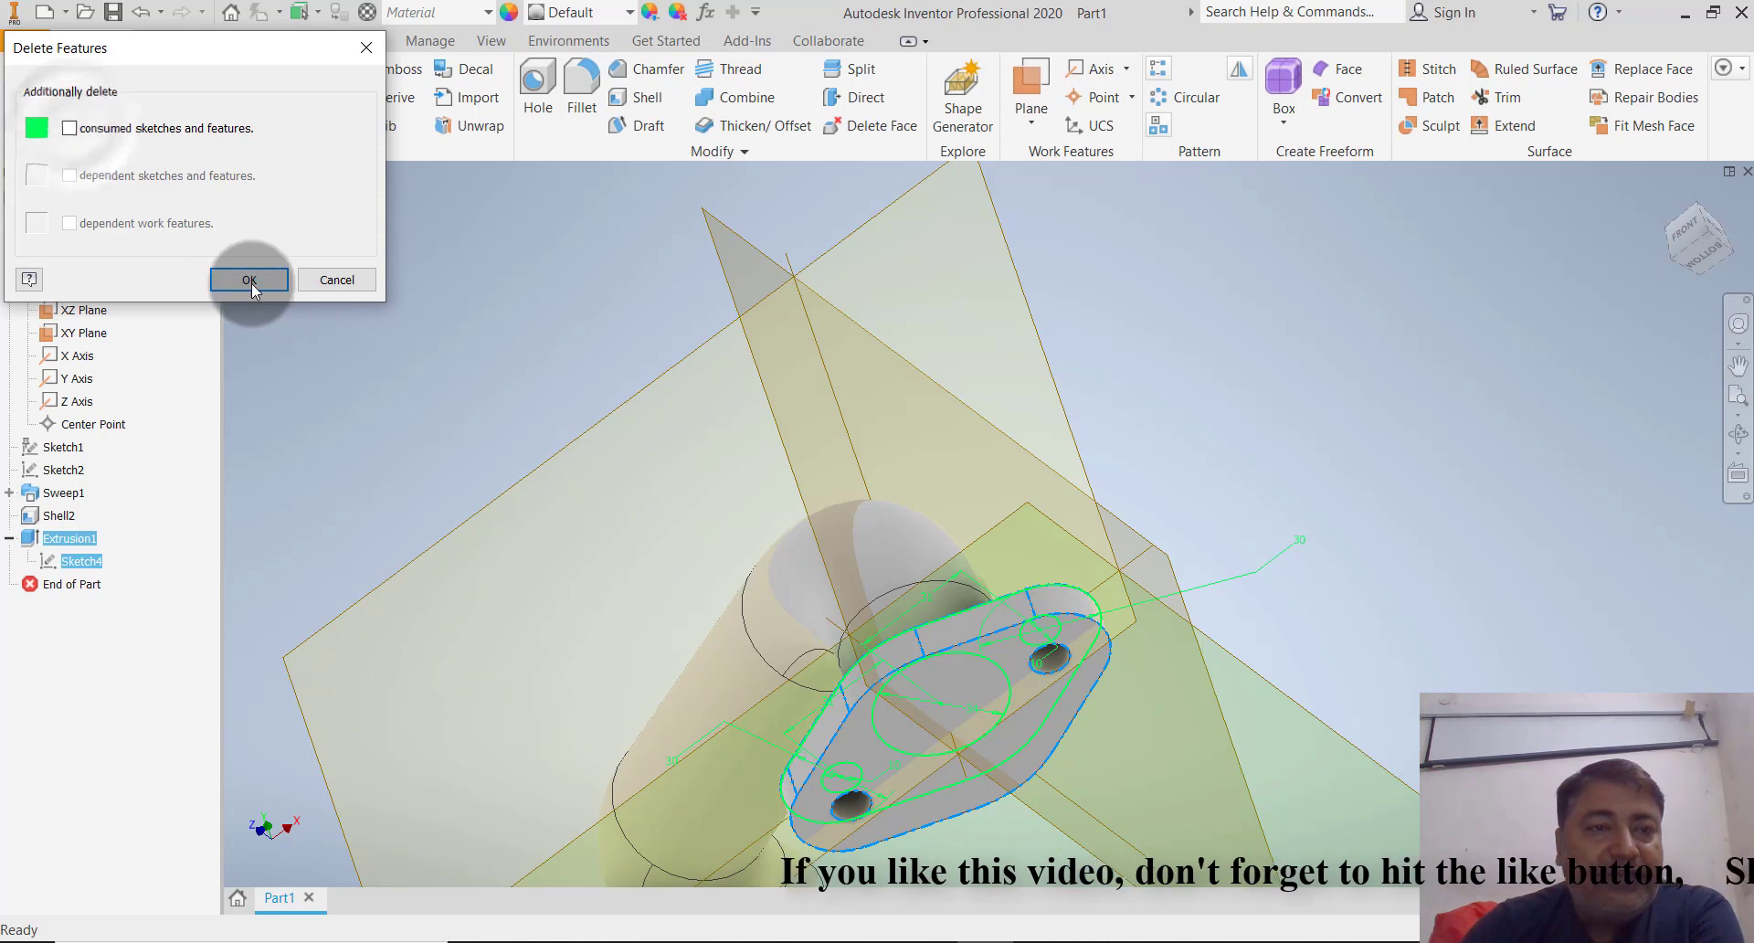
left_click(249, 278)
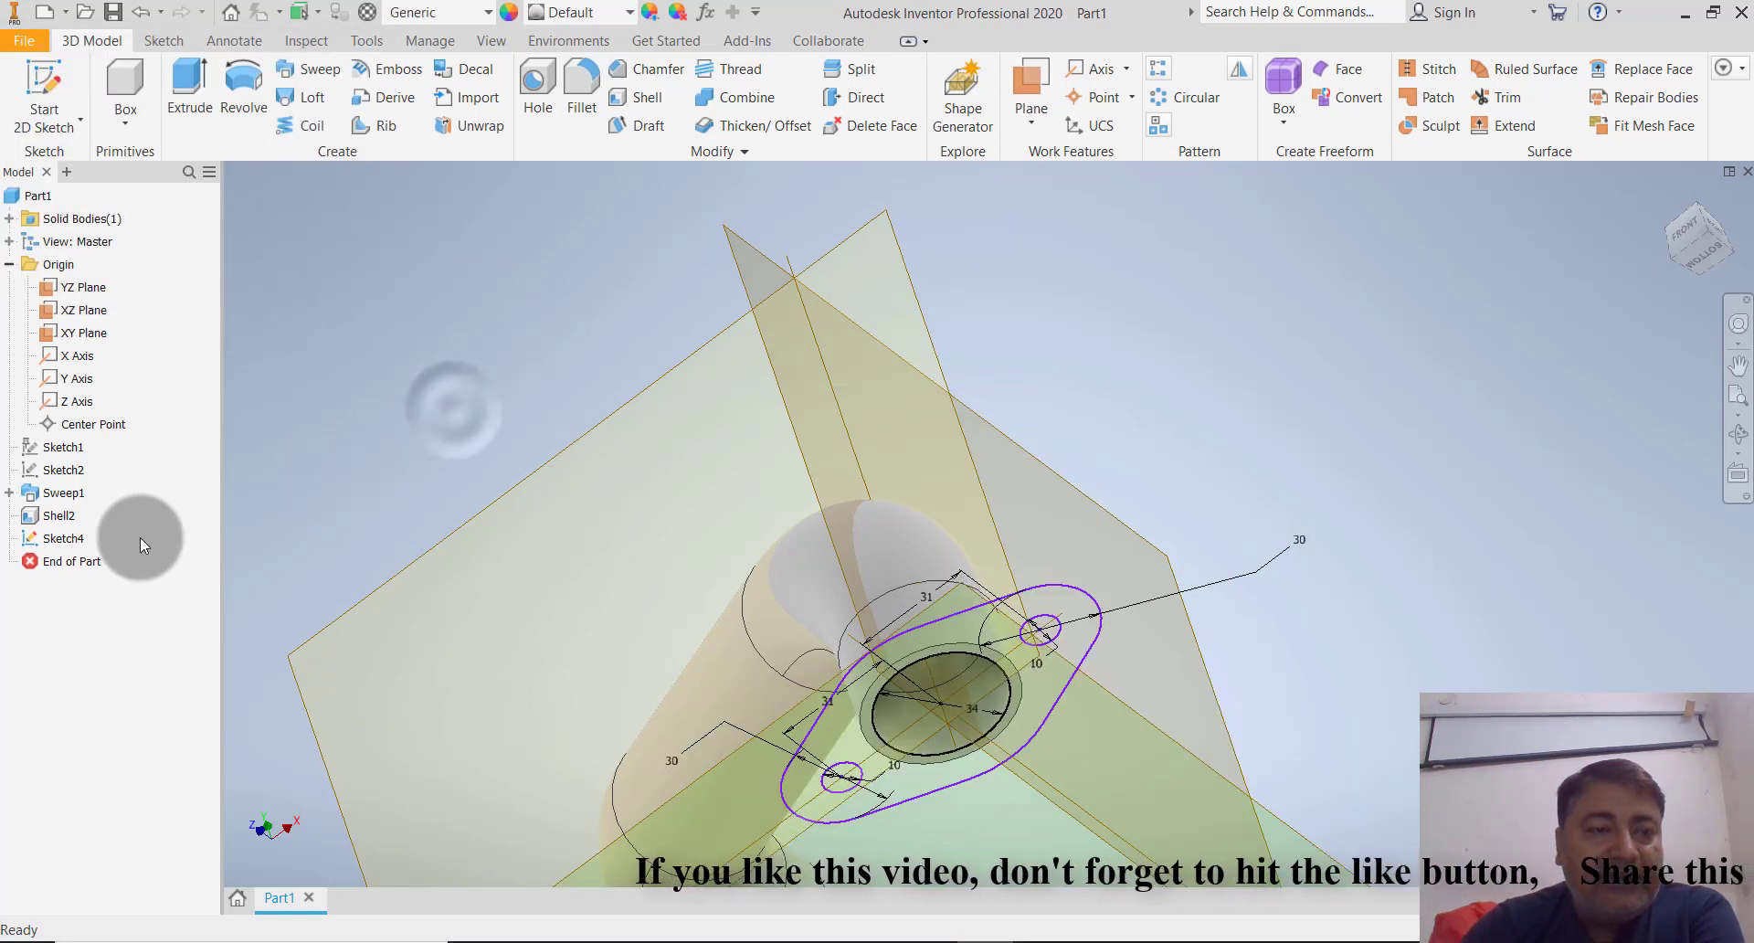
Extrude the flange profile without its 34 mm bore and bolt holes 10 mm in the flipped direction, joined to the pipe
left_click(61, 539)
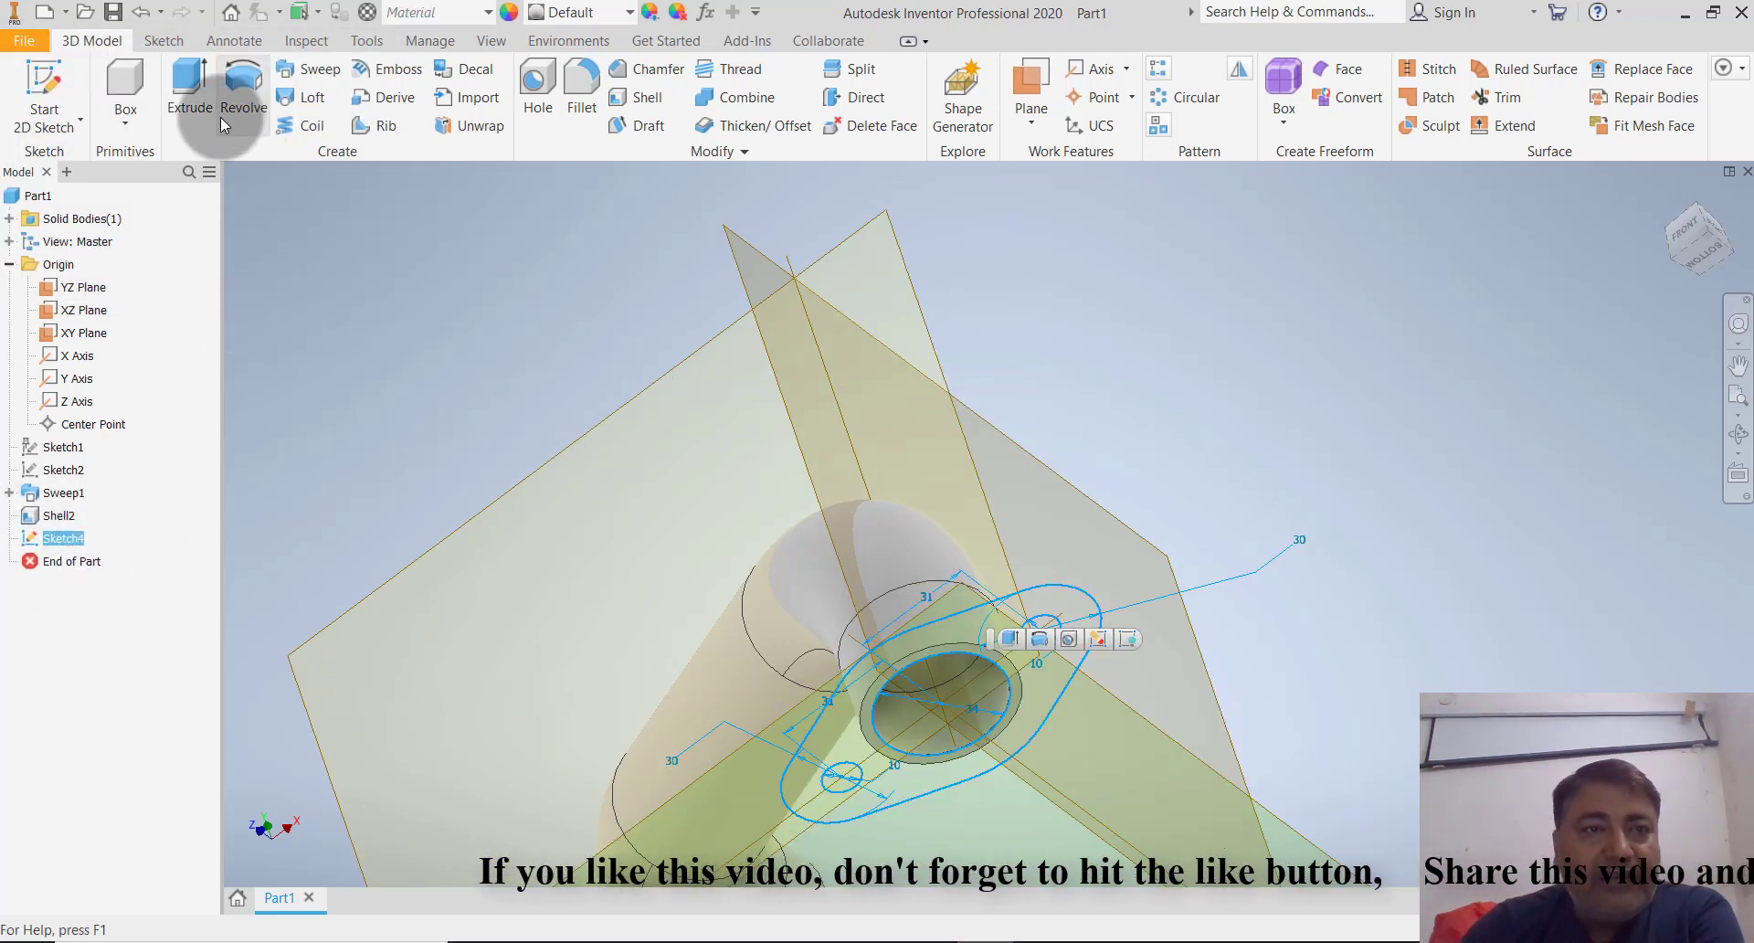
left_click(188, 96)
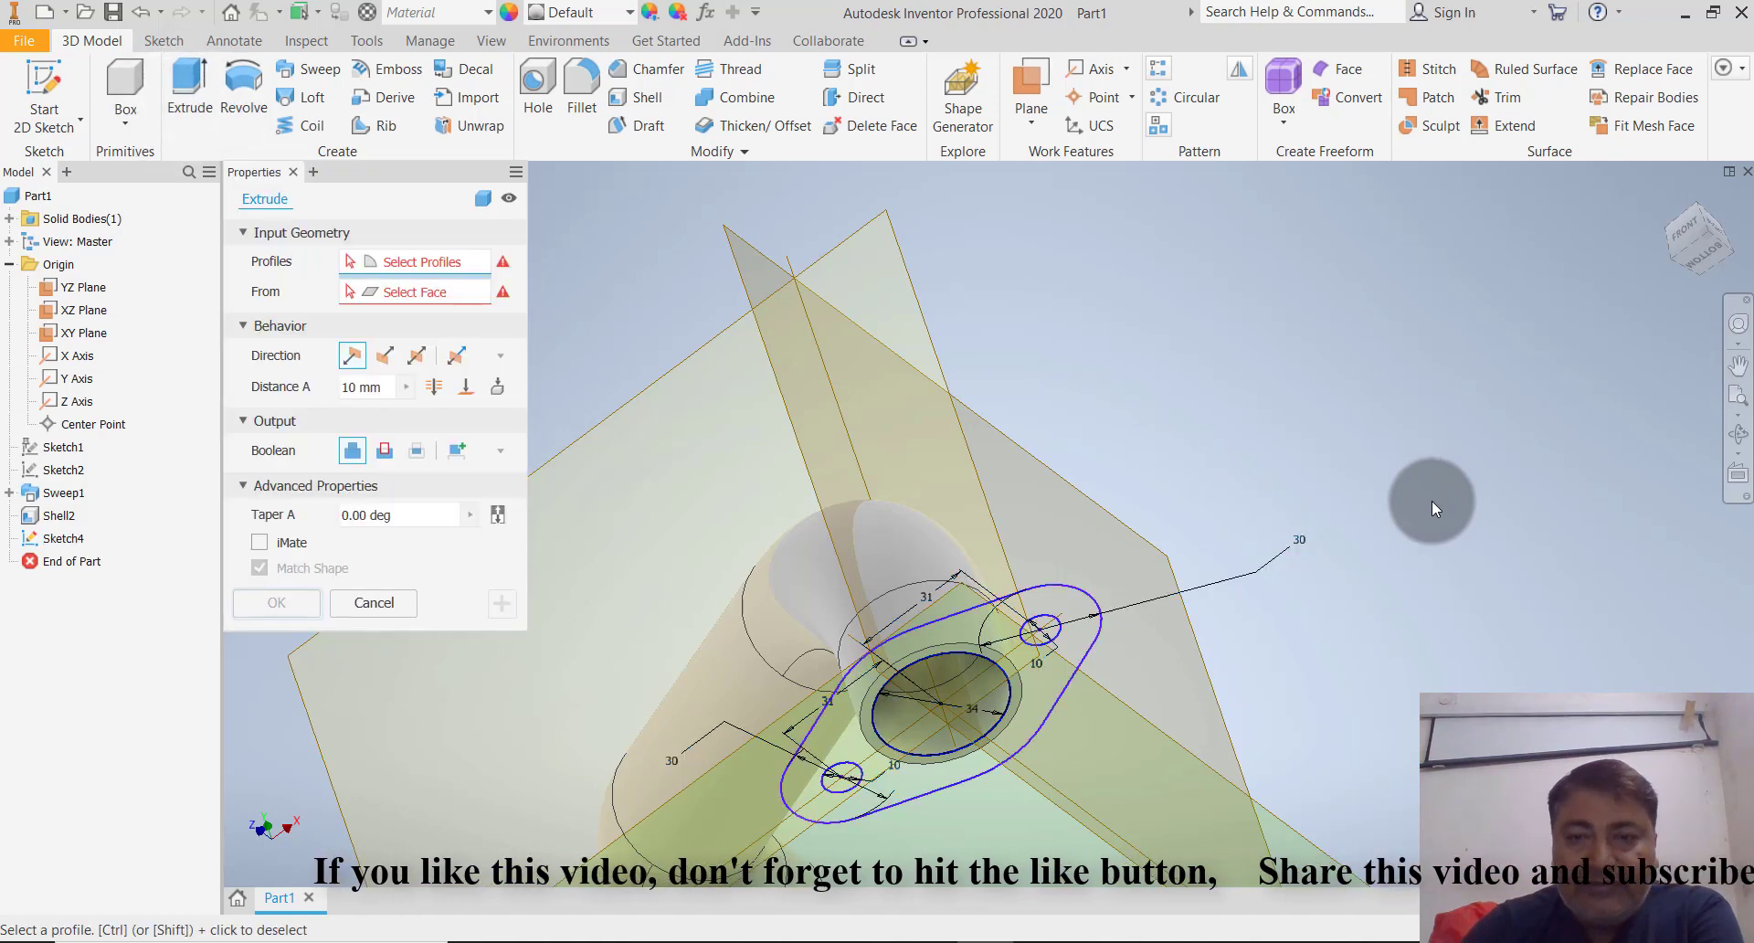
left_click(1040, 683)
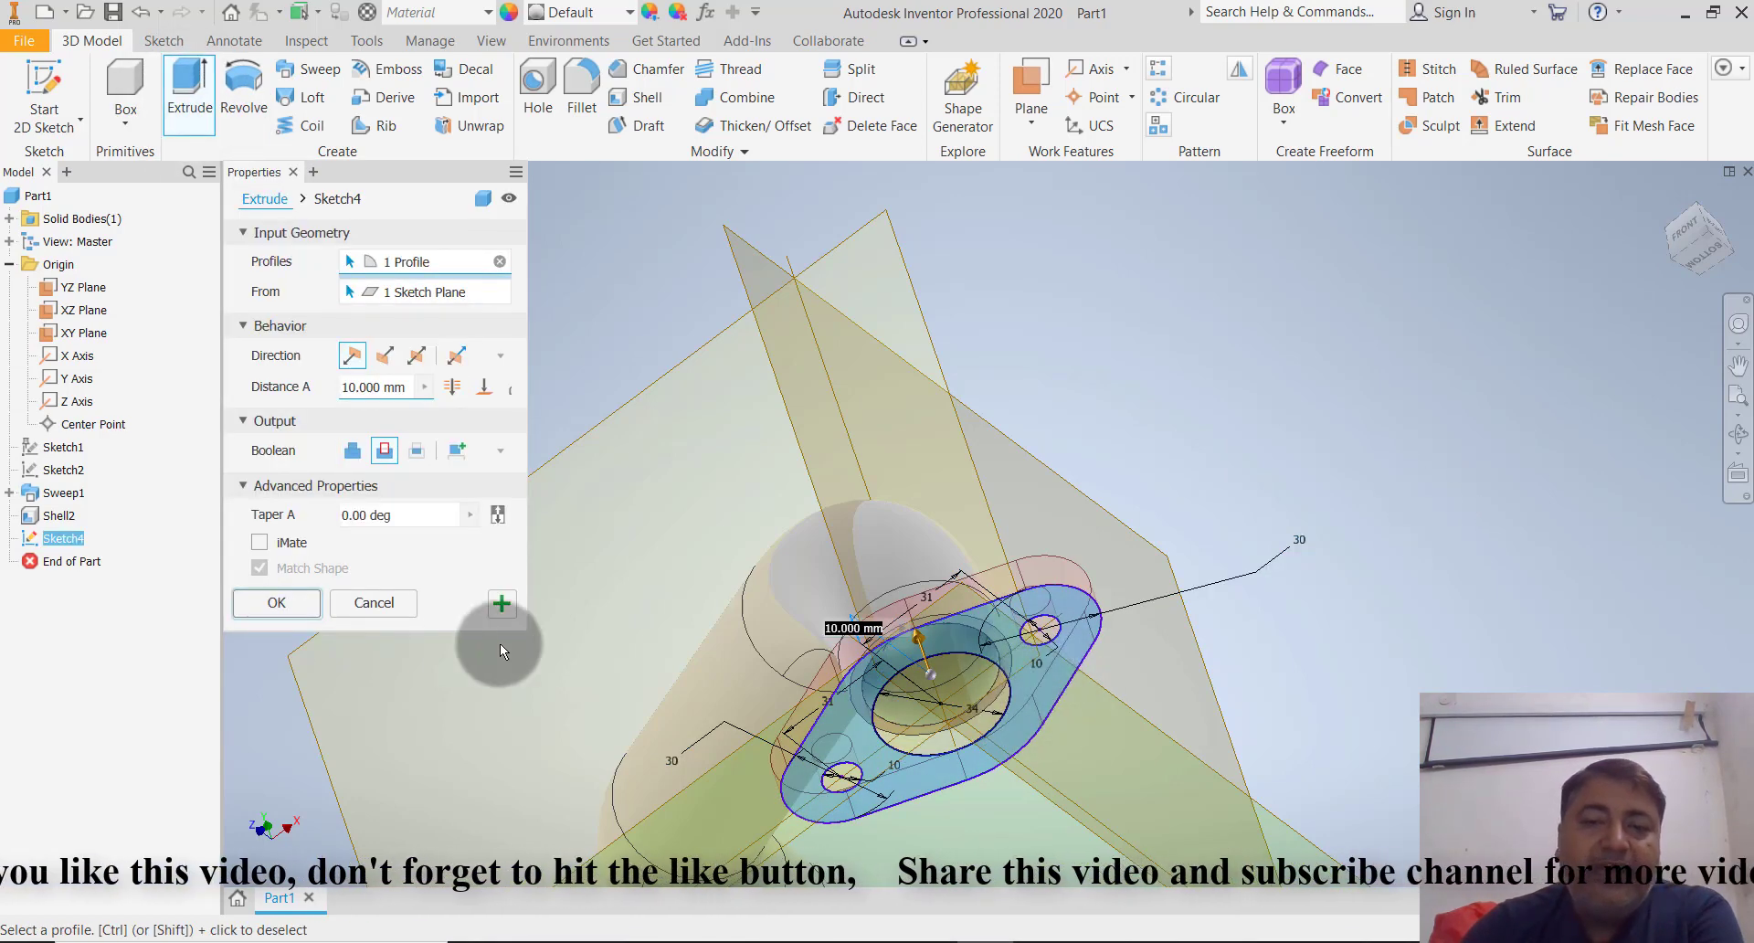
left_click(384, 355)
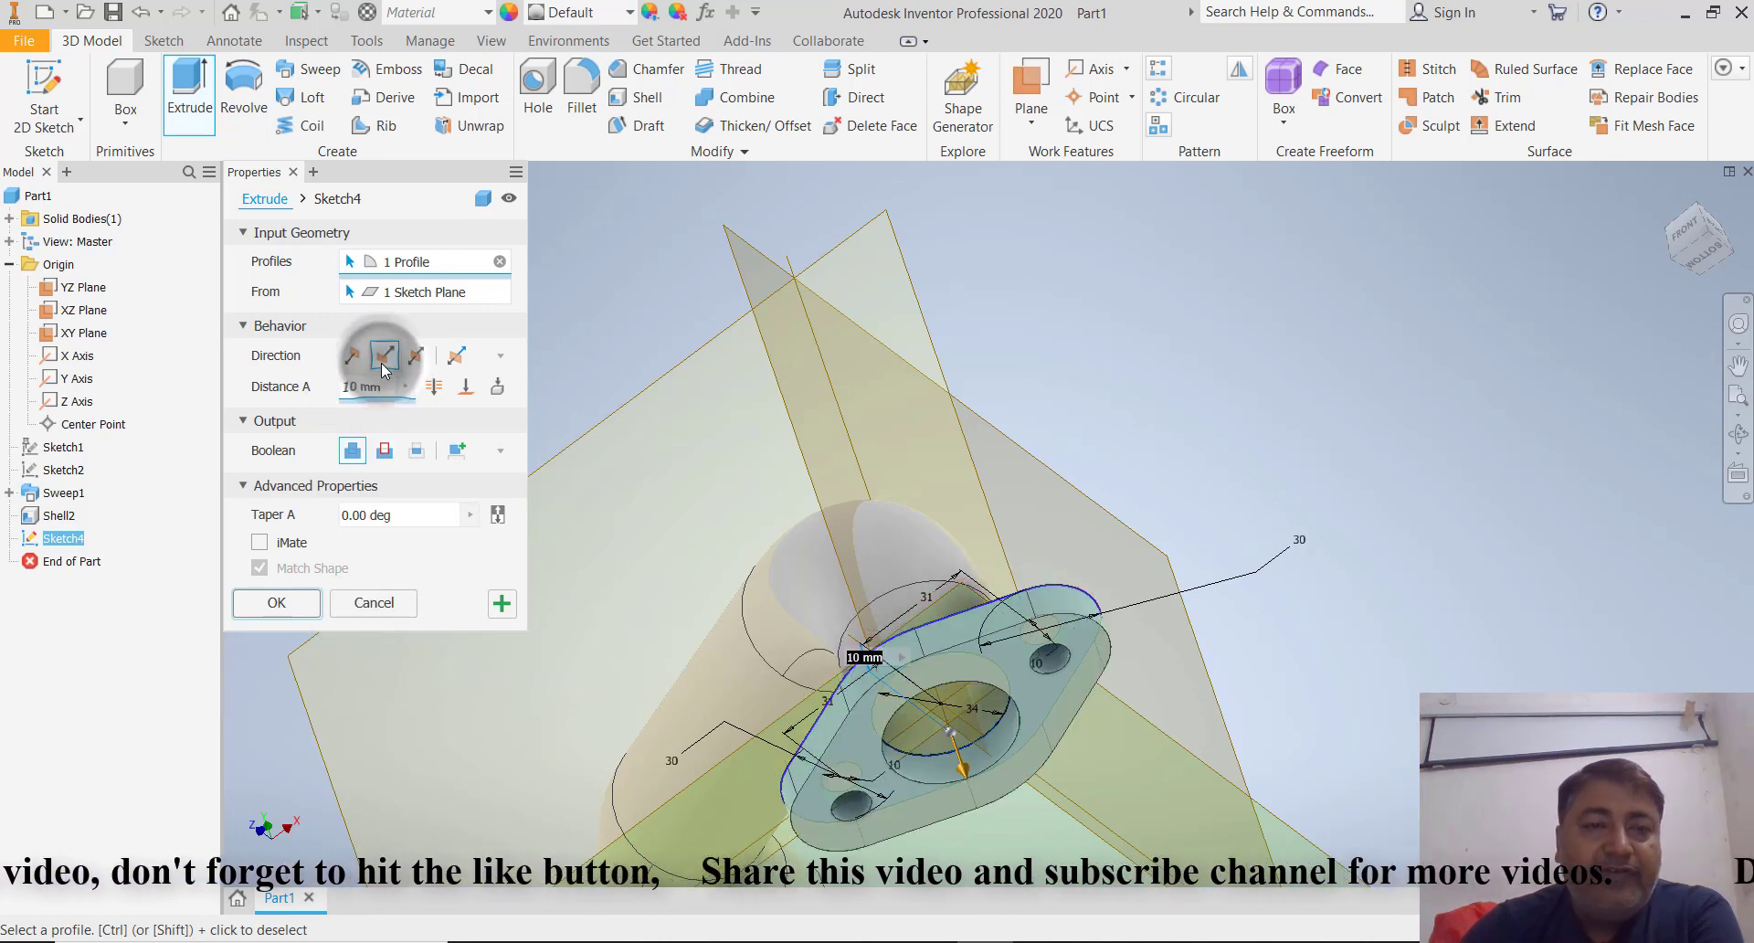
left_click(294, 603)
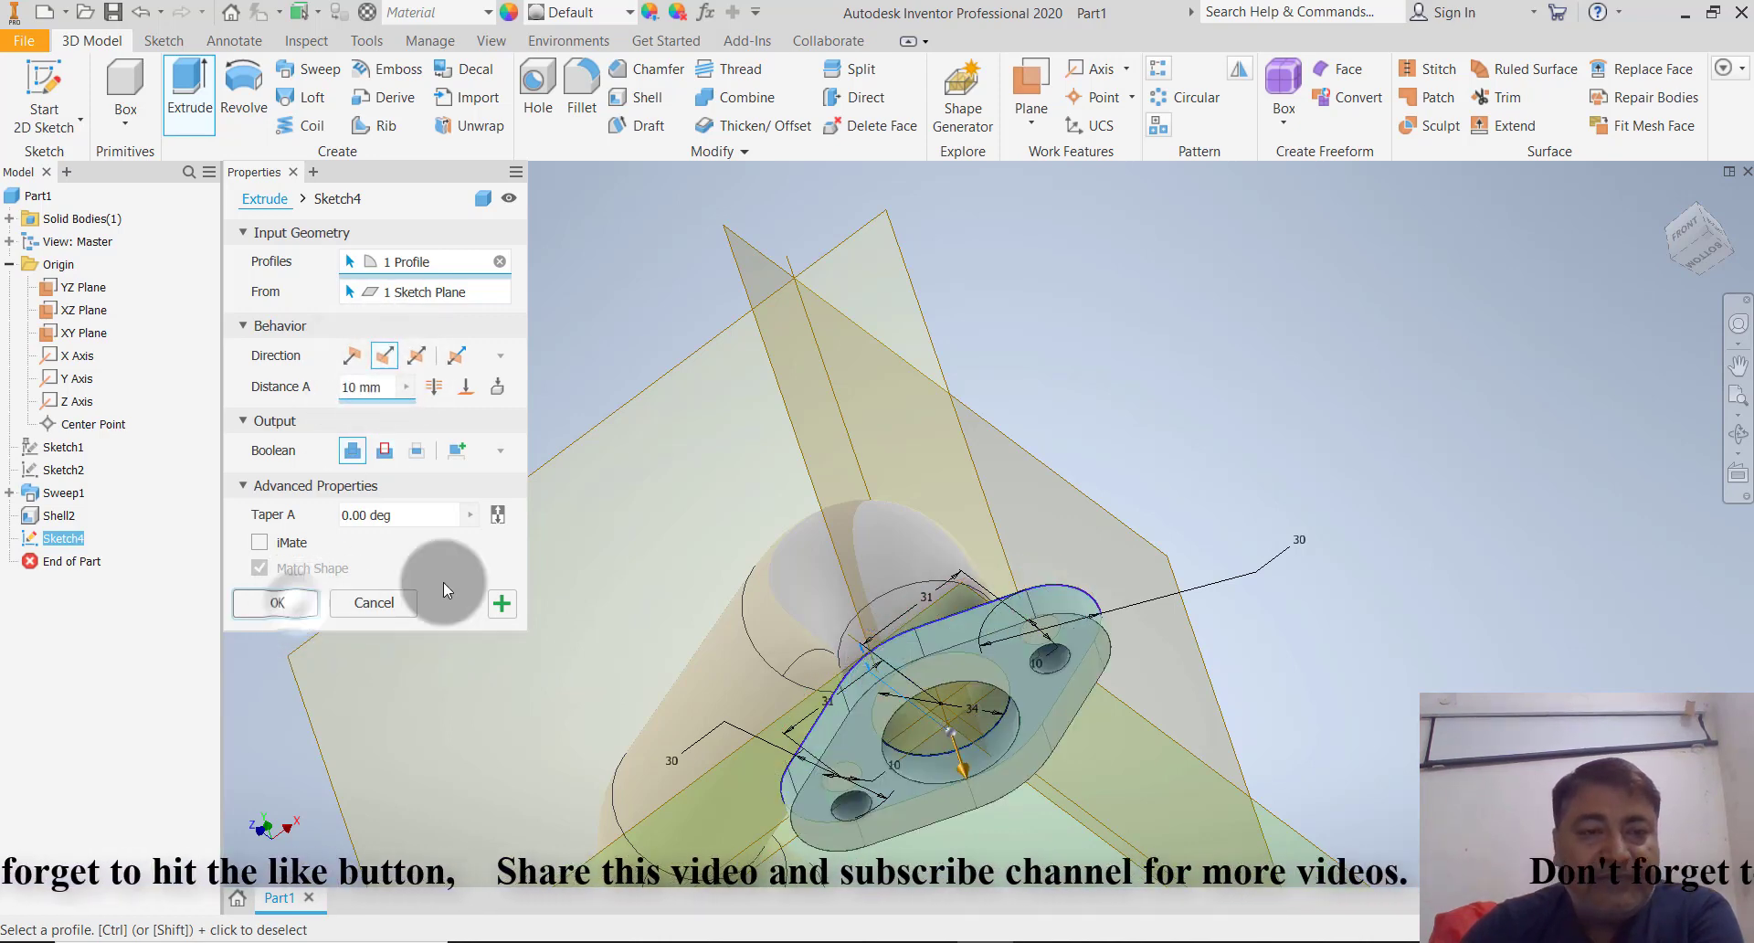
Start a new 2D sketch on the ring-shaped end face at the pipe's open end without a flange
scroll(1250, 402, "up", 3)
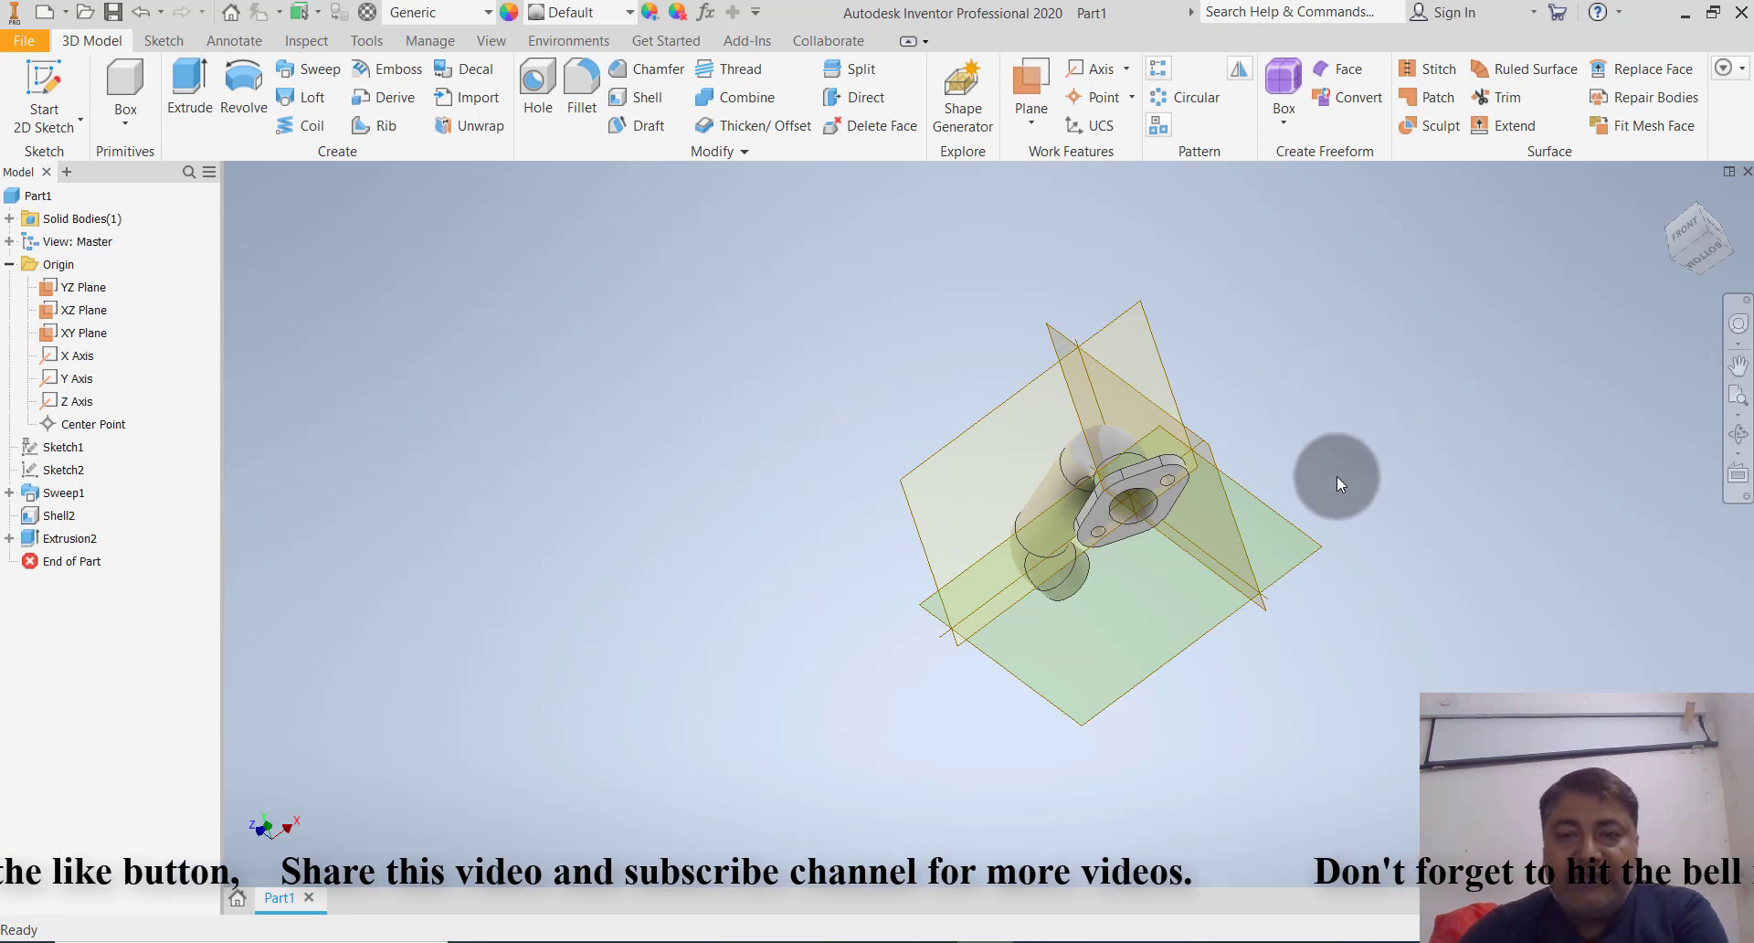
mouse_move(1337, 453)
middle_mouse_down("shift")
mouse_move(1280, 501)
mouse_move(1324, 478)
middle_mouse_up("shift")
mouse_move(1368, 564)
middle_mouse_down("shift")
mouse_move(1368, 595)
mouse_move(1355, 545)
mouse_move(1339, 579)
mouse_move(1337, 501)
mouse_move(1246, 525)
mouse_move(1352, 494)
mouse_move(1319, 509)
mouse_move(1320, 587)
middle_mouse_up("shift")
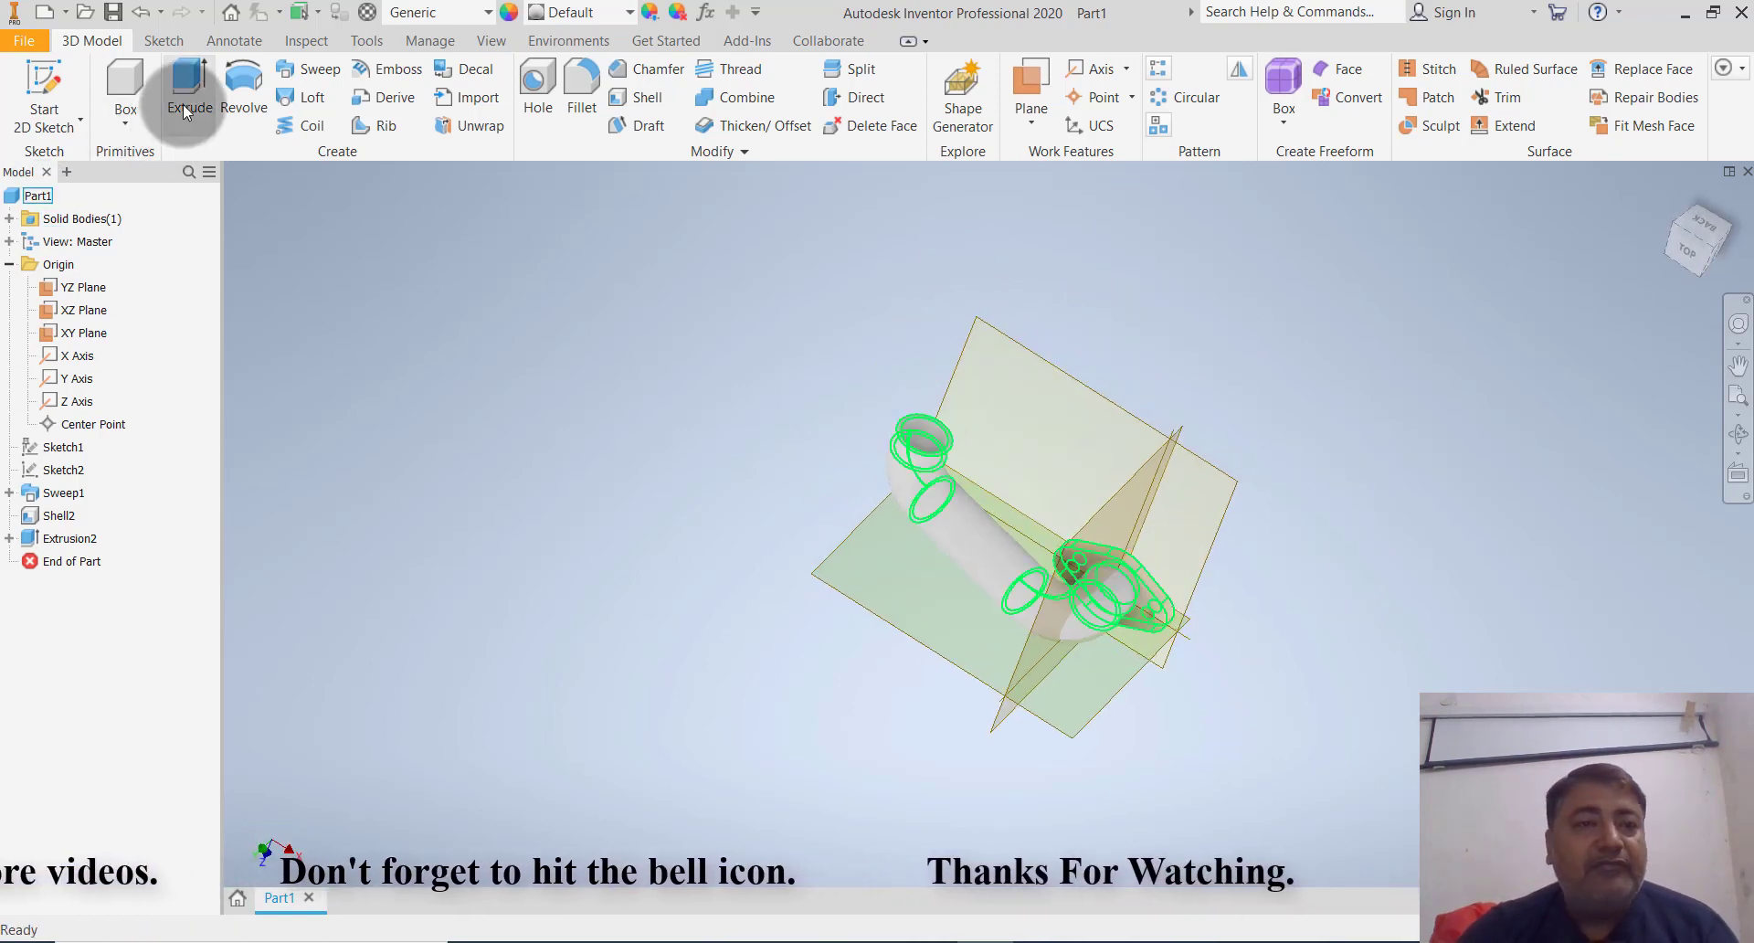
left_click(59, 134)
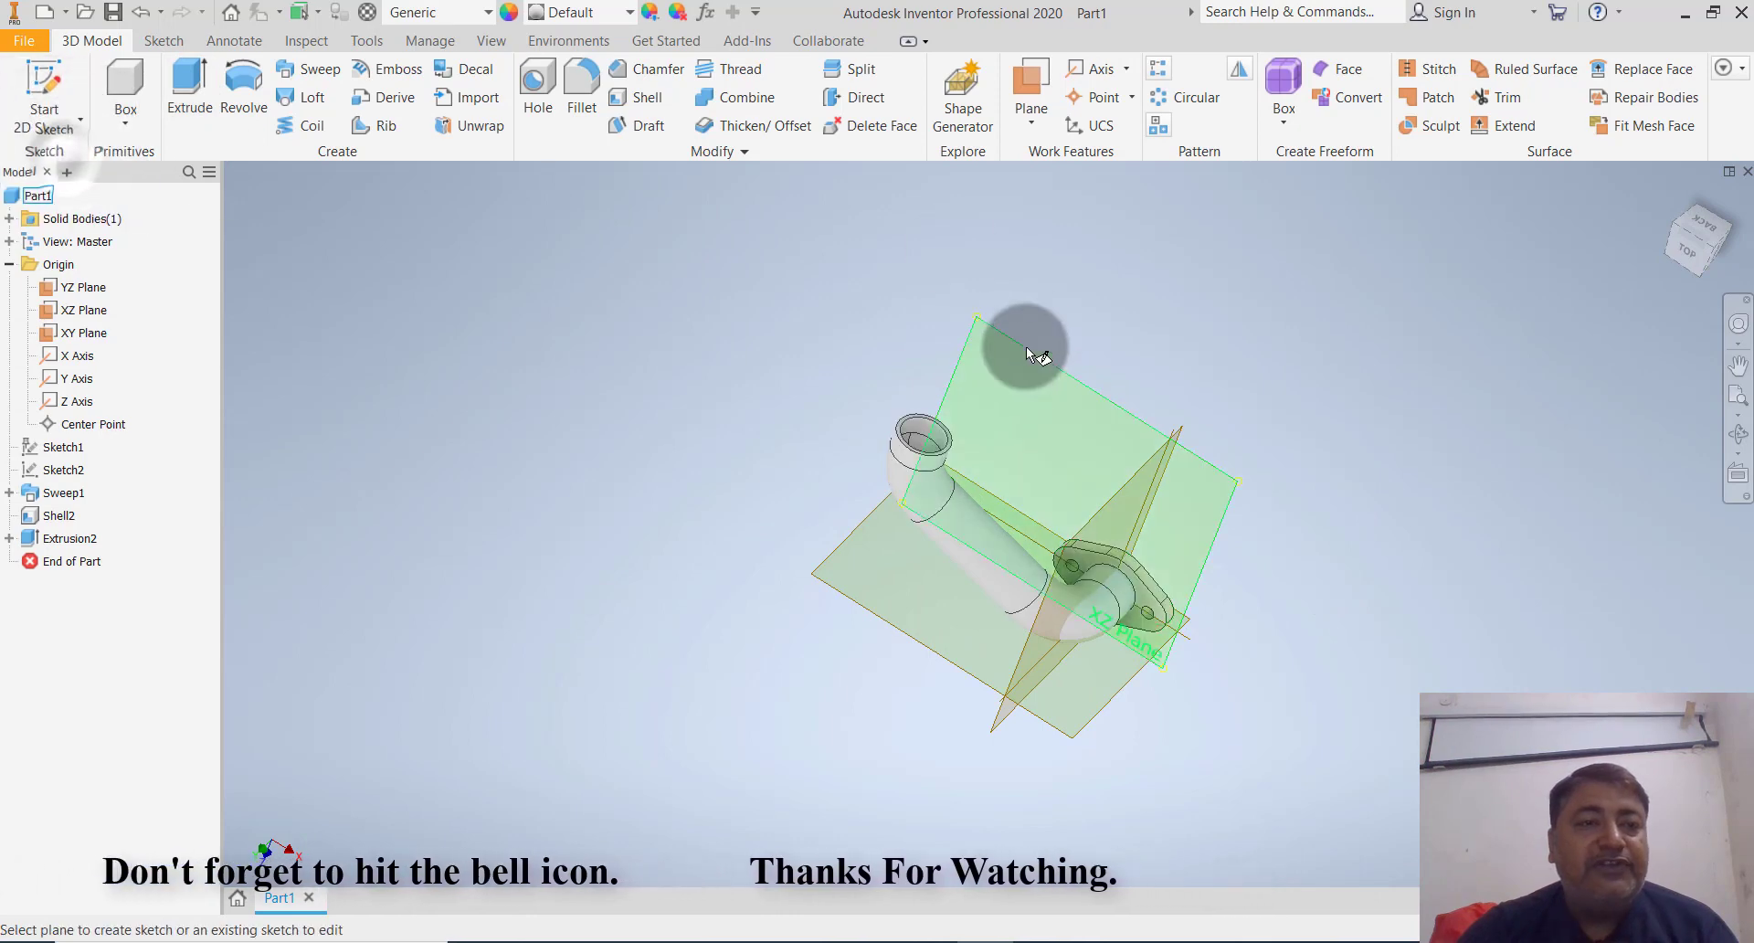
scroll(1005, 384, "up", 10)
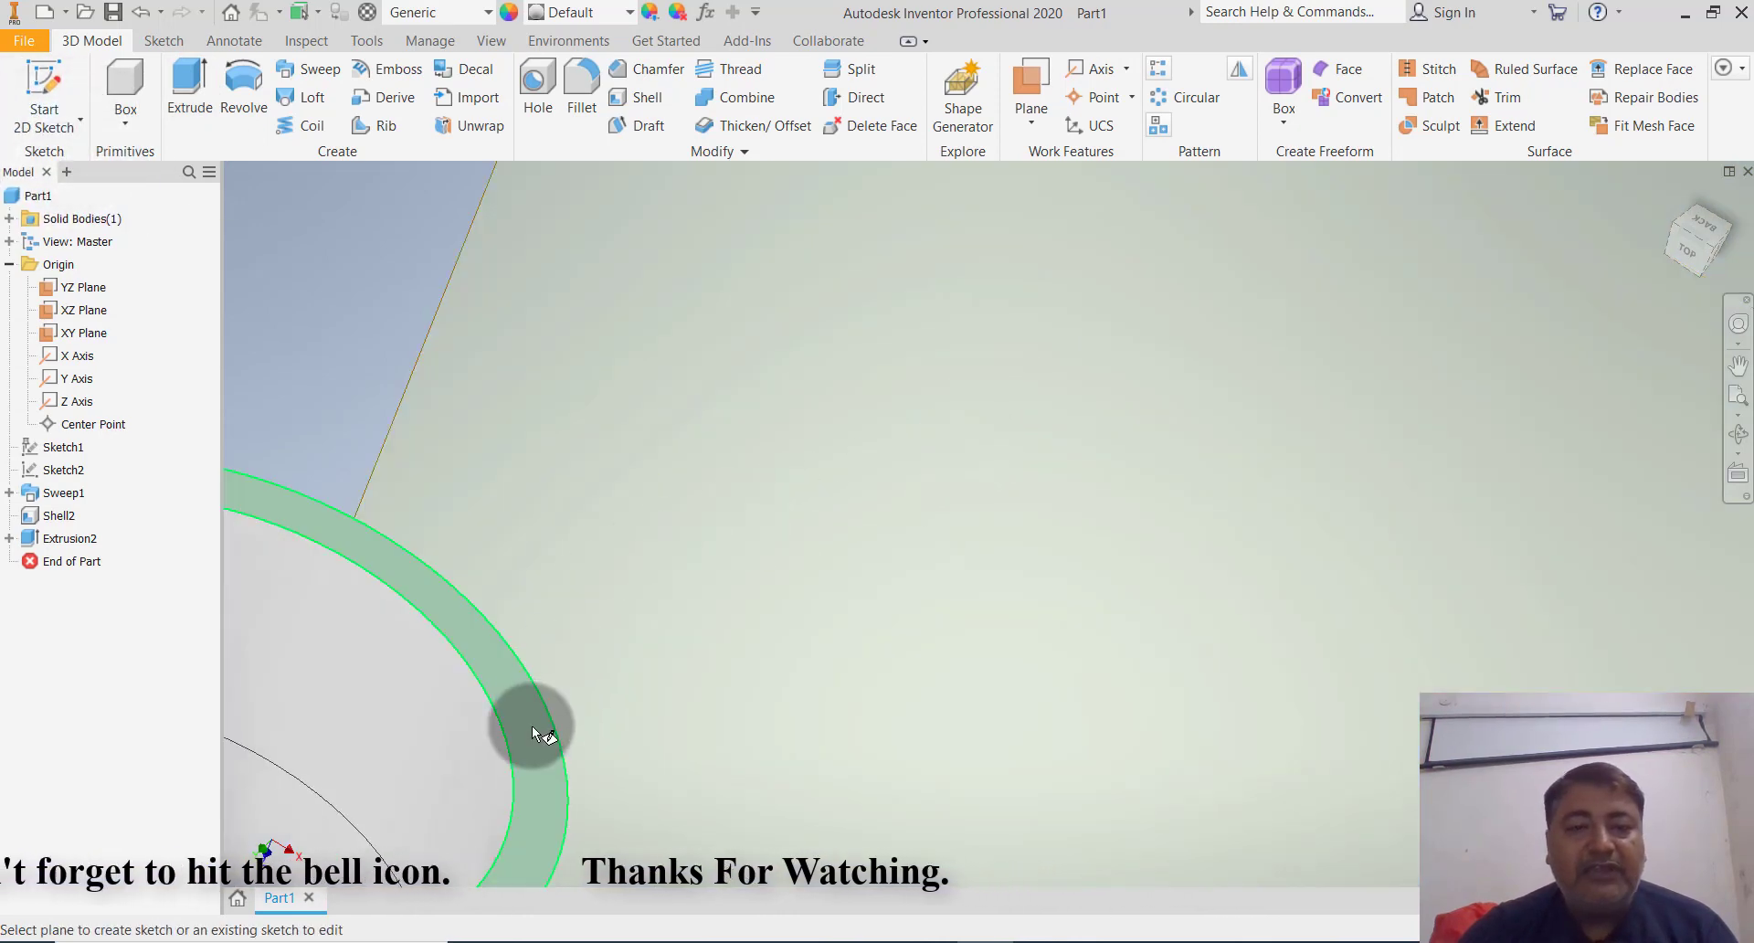
left_click(534, 728)
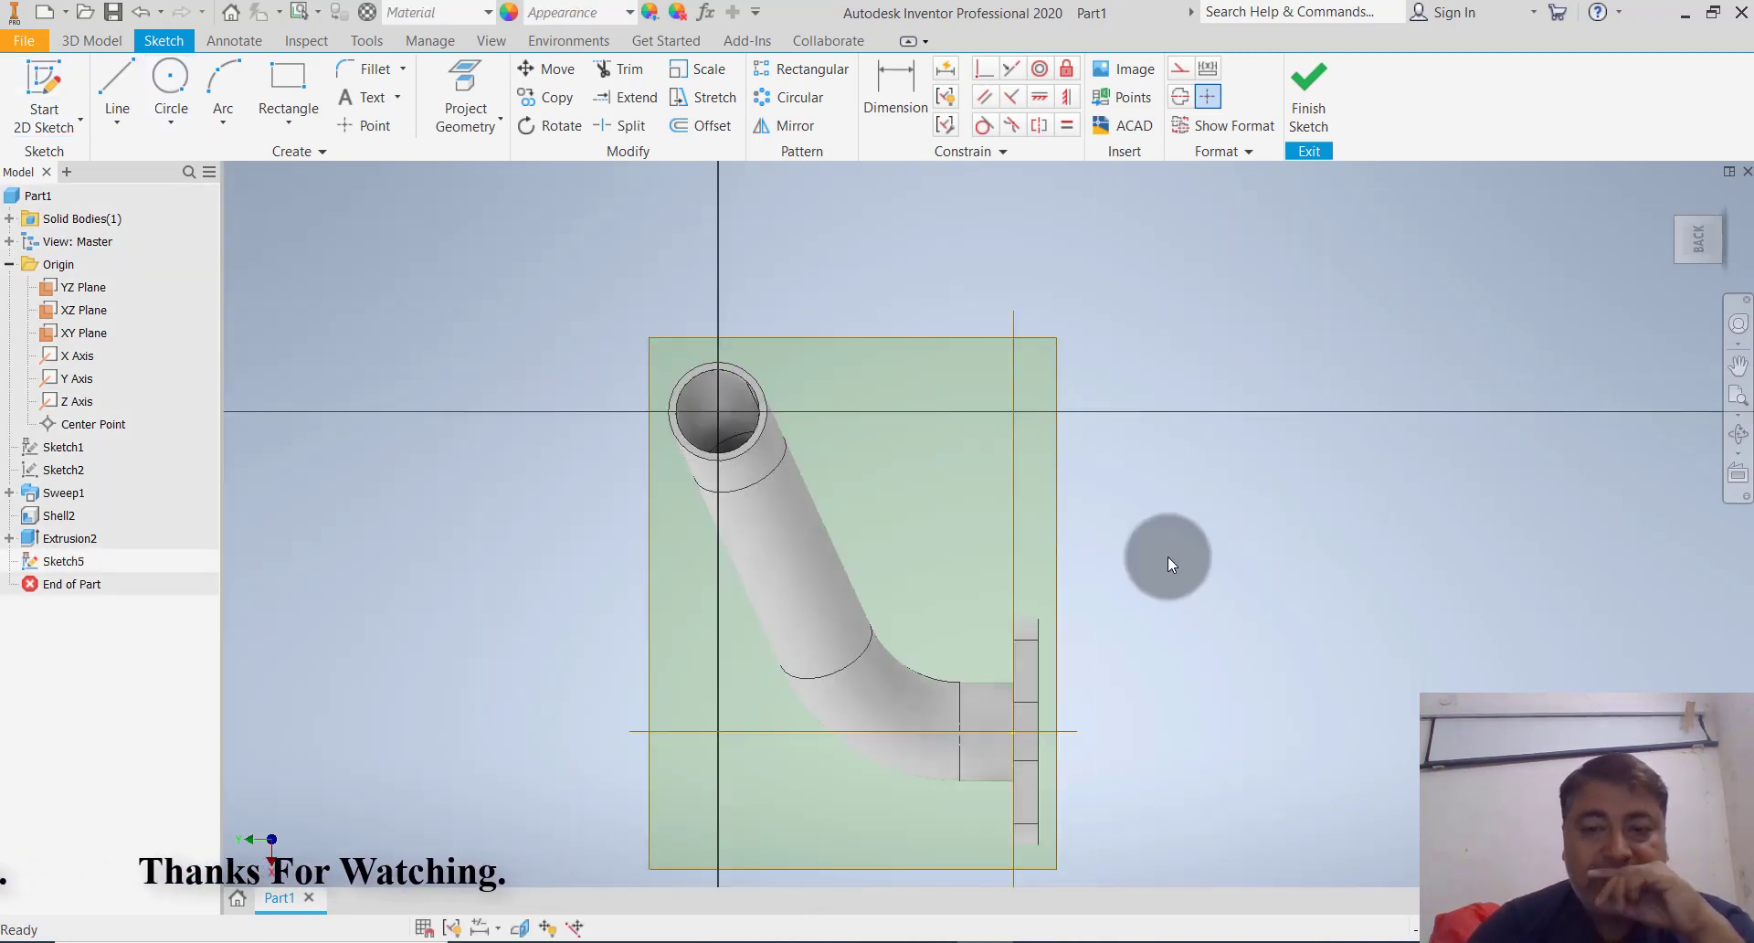
Draw two concentric circles of 56 mm and 34 mm diameter centred on the pipe opening
left_click(169, 79)
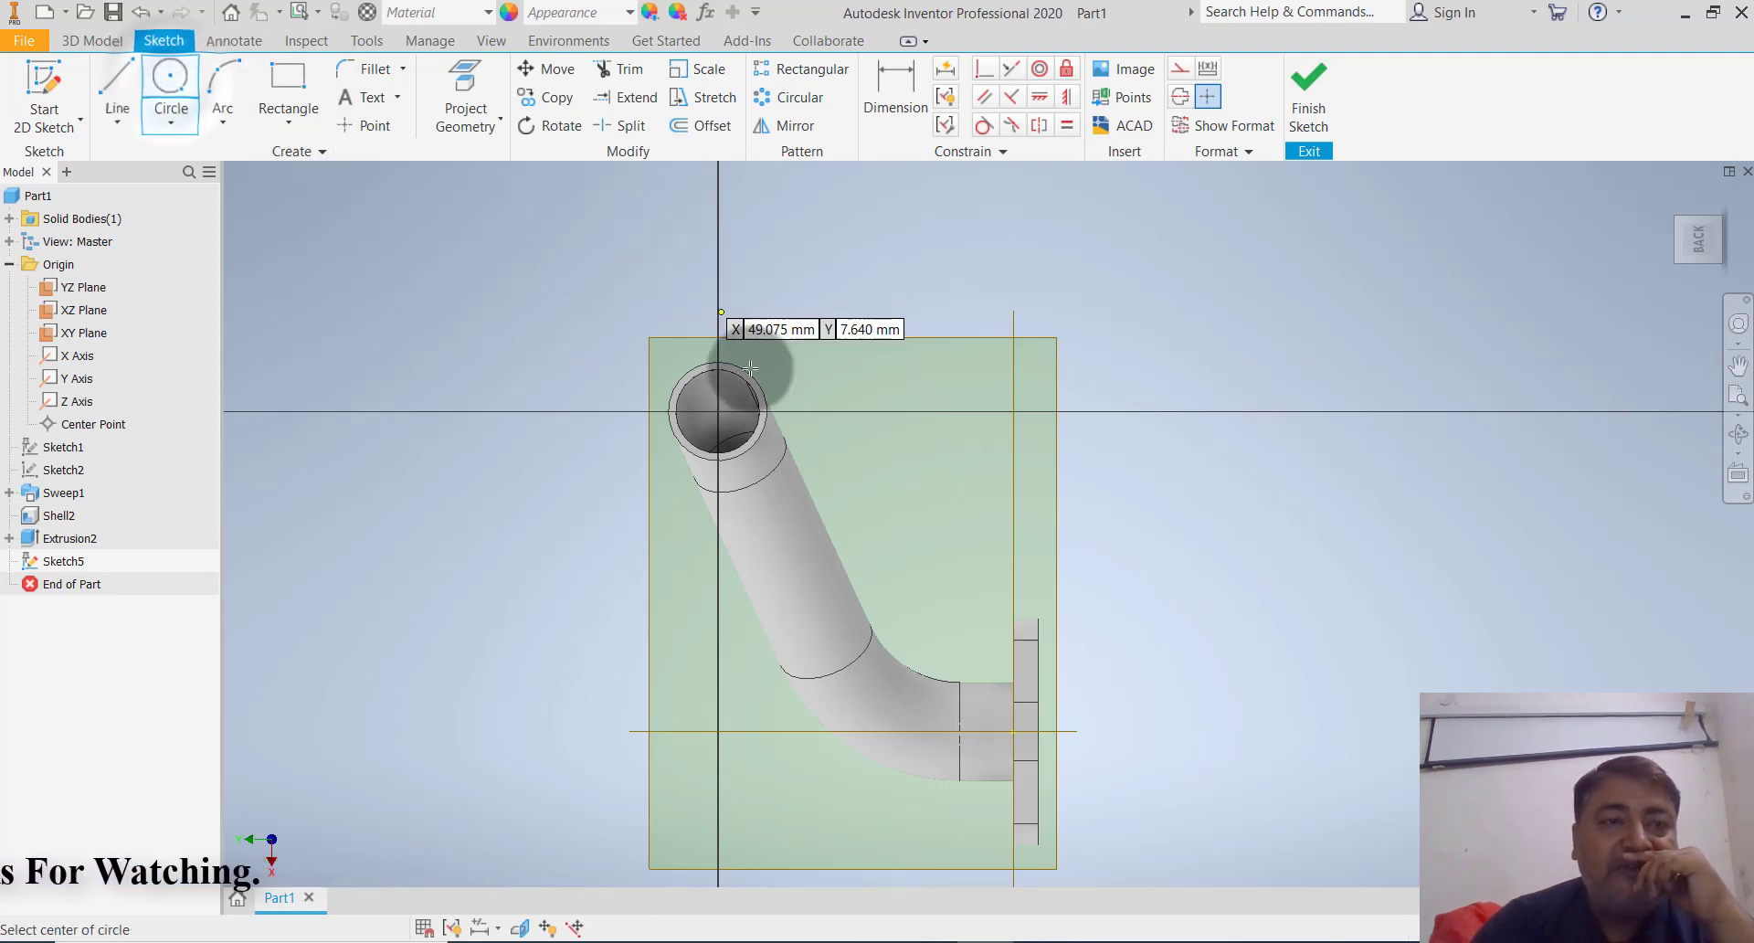
left_click(720, 412)
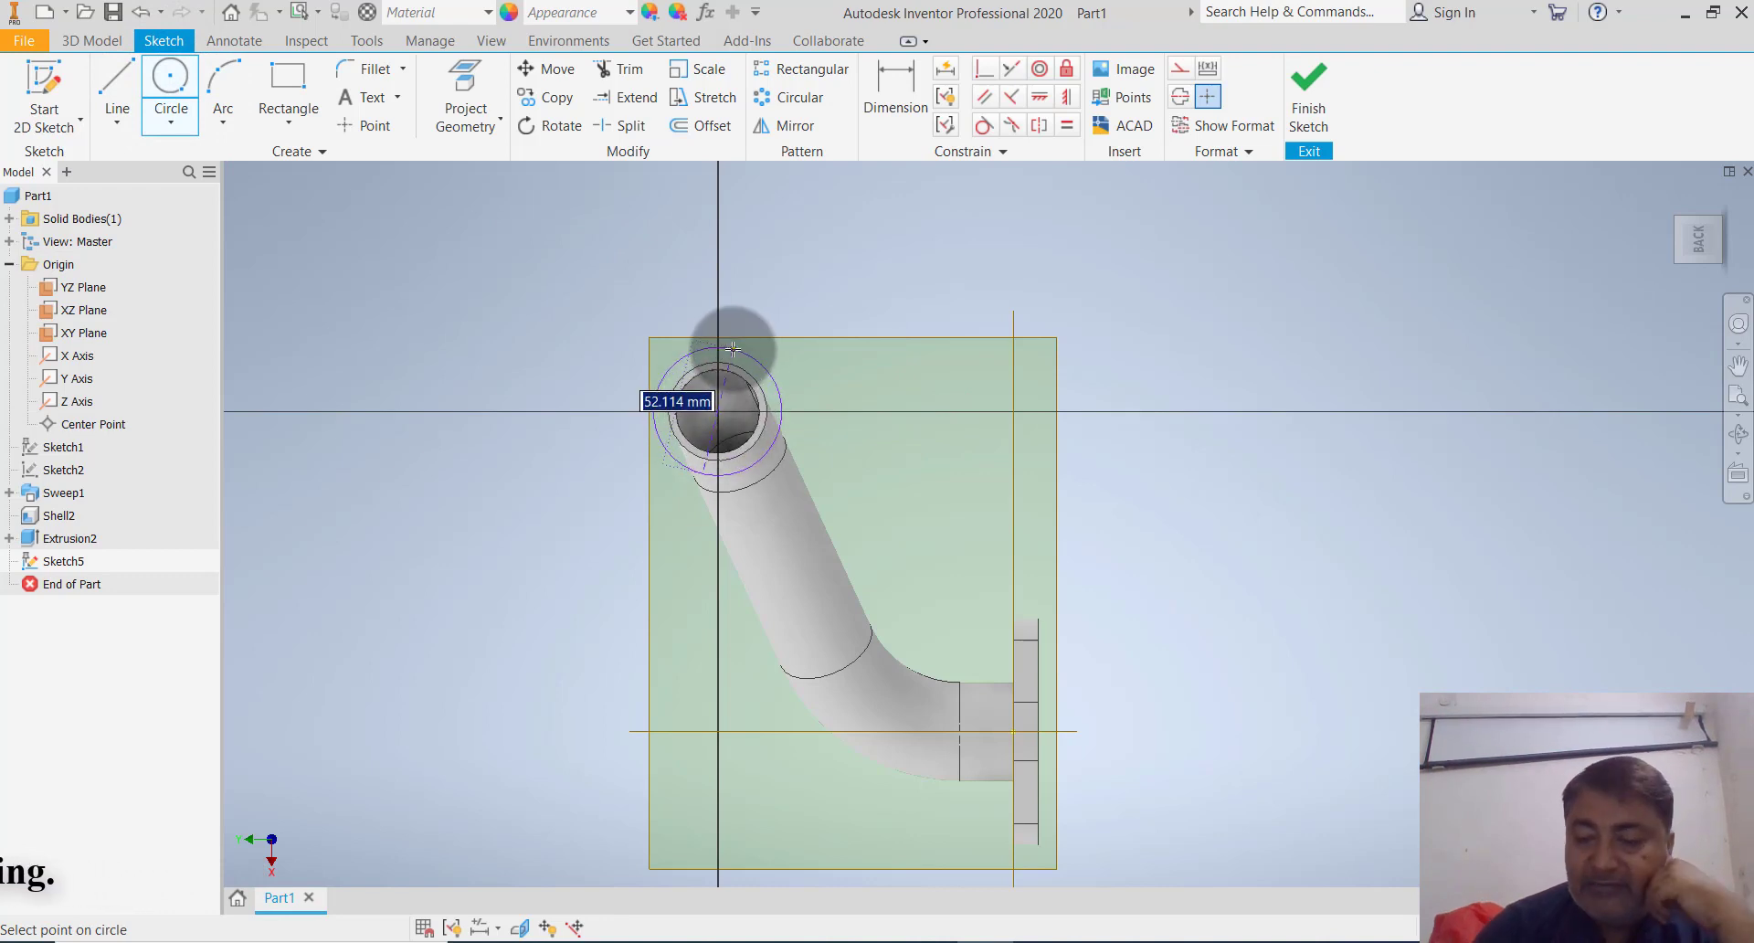
type("56")
key("Return")
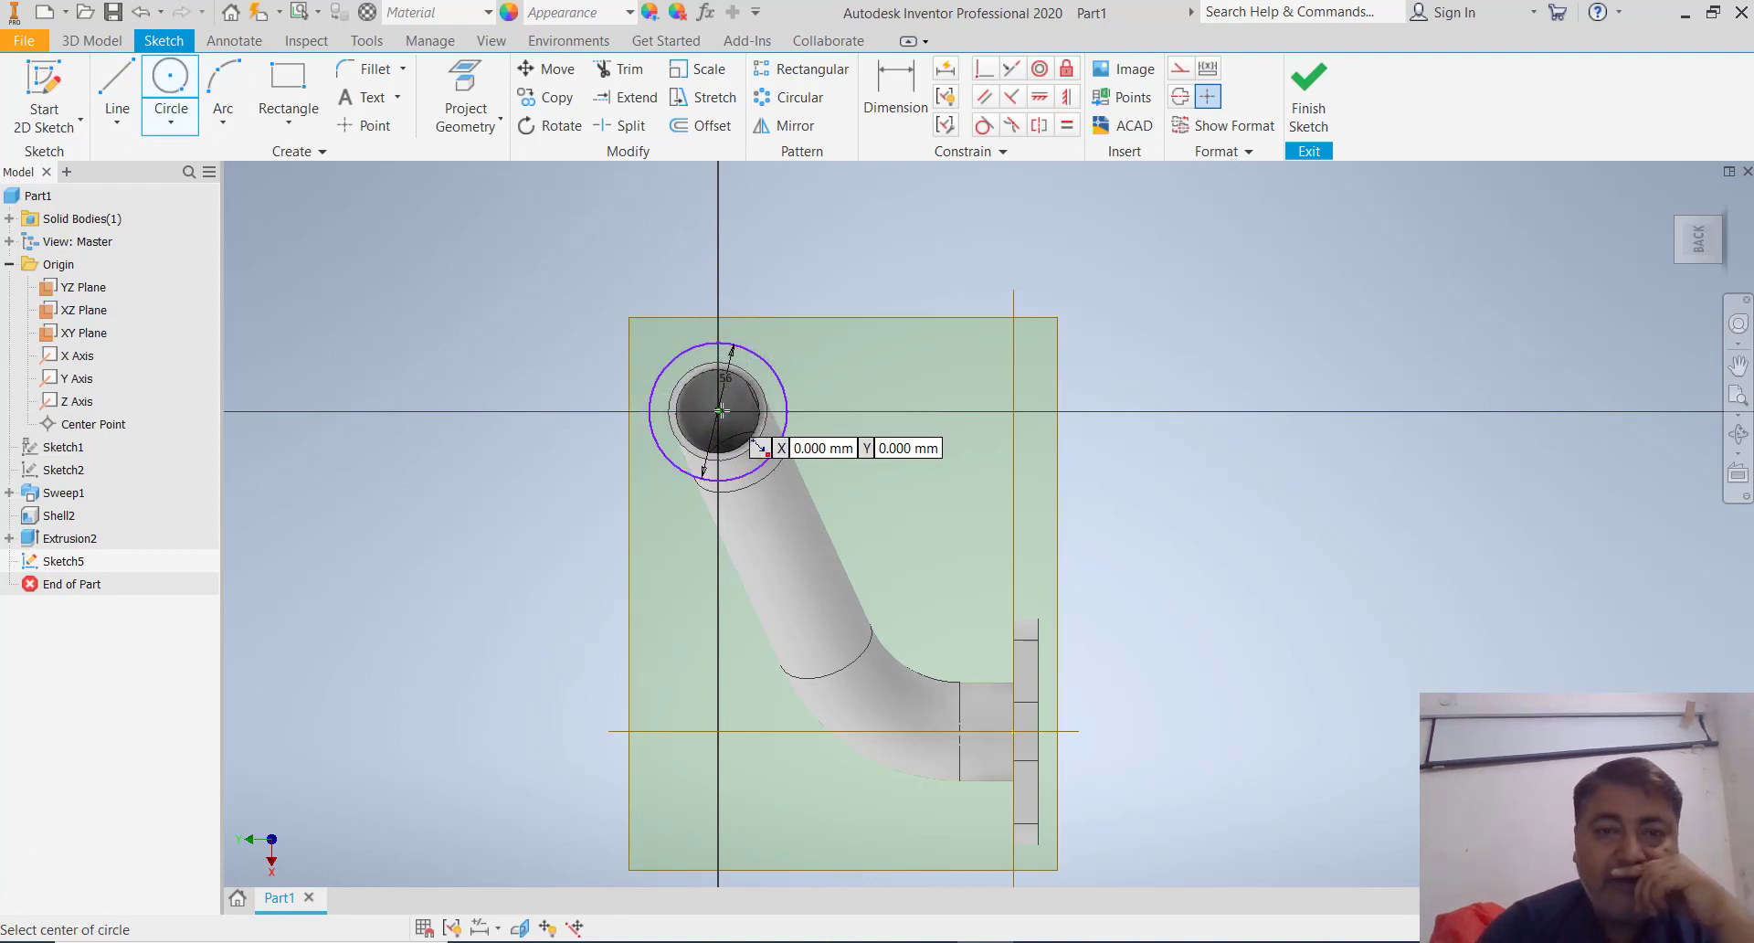
left_click(722, 407)
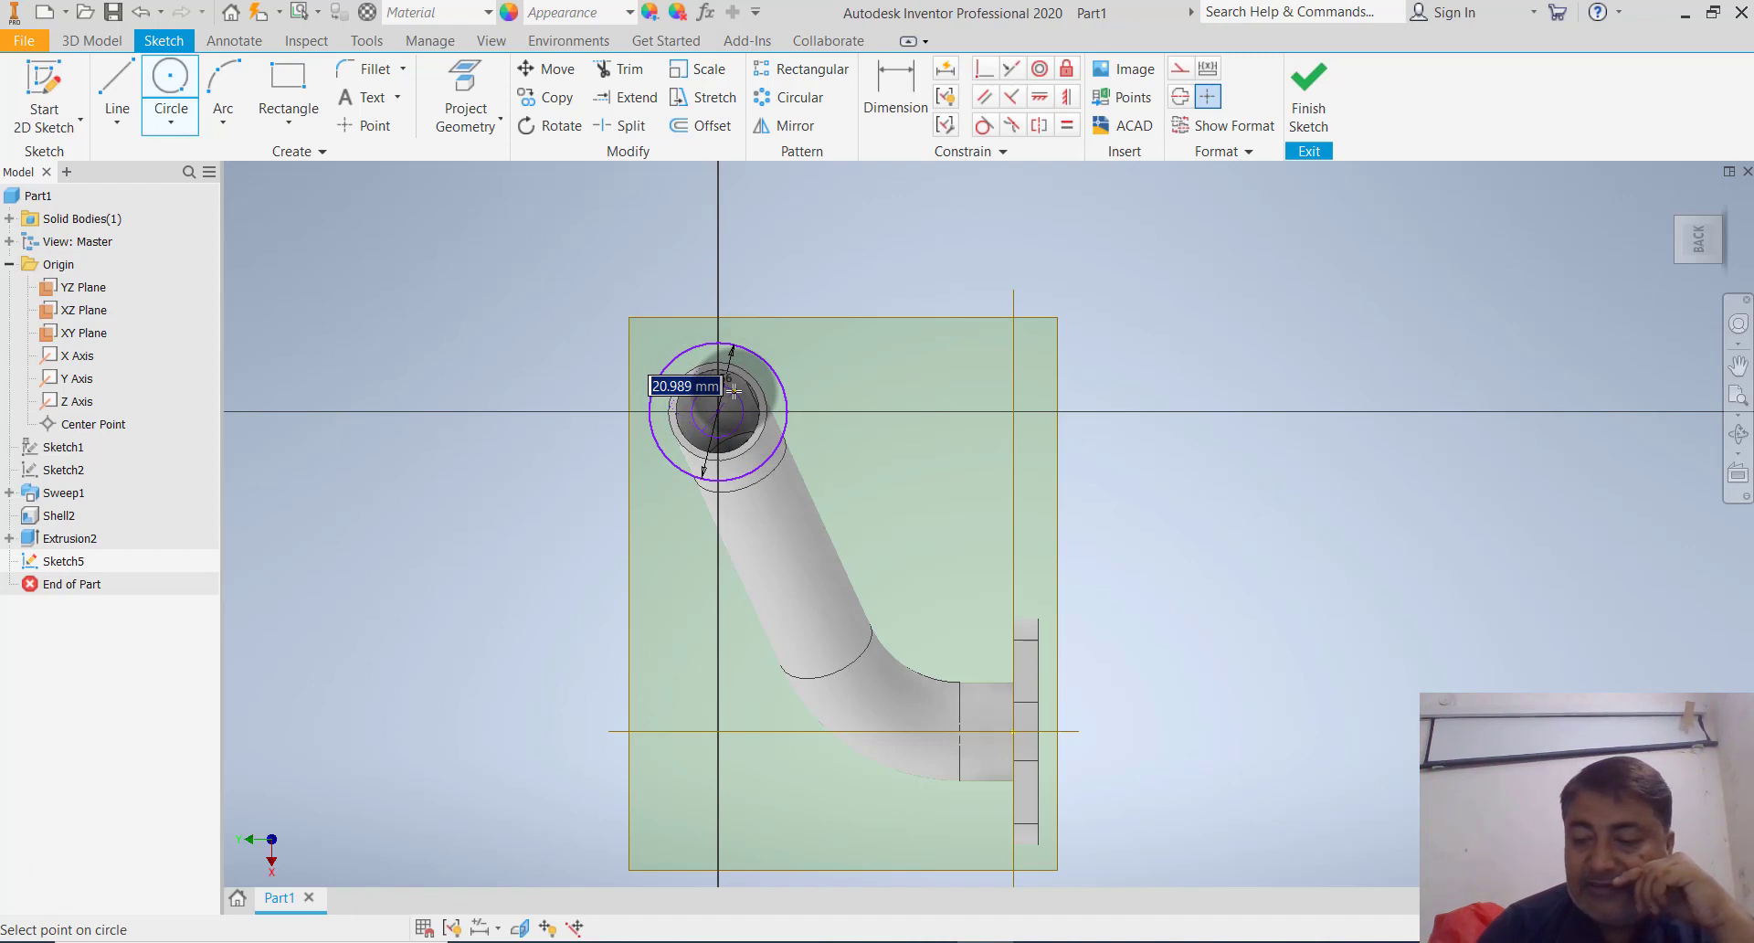
type("34")
key("Return")
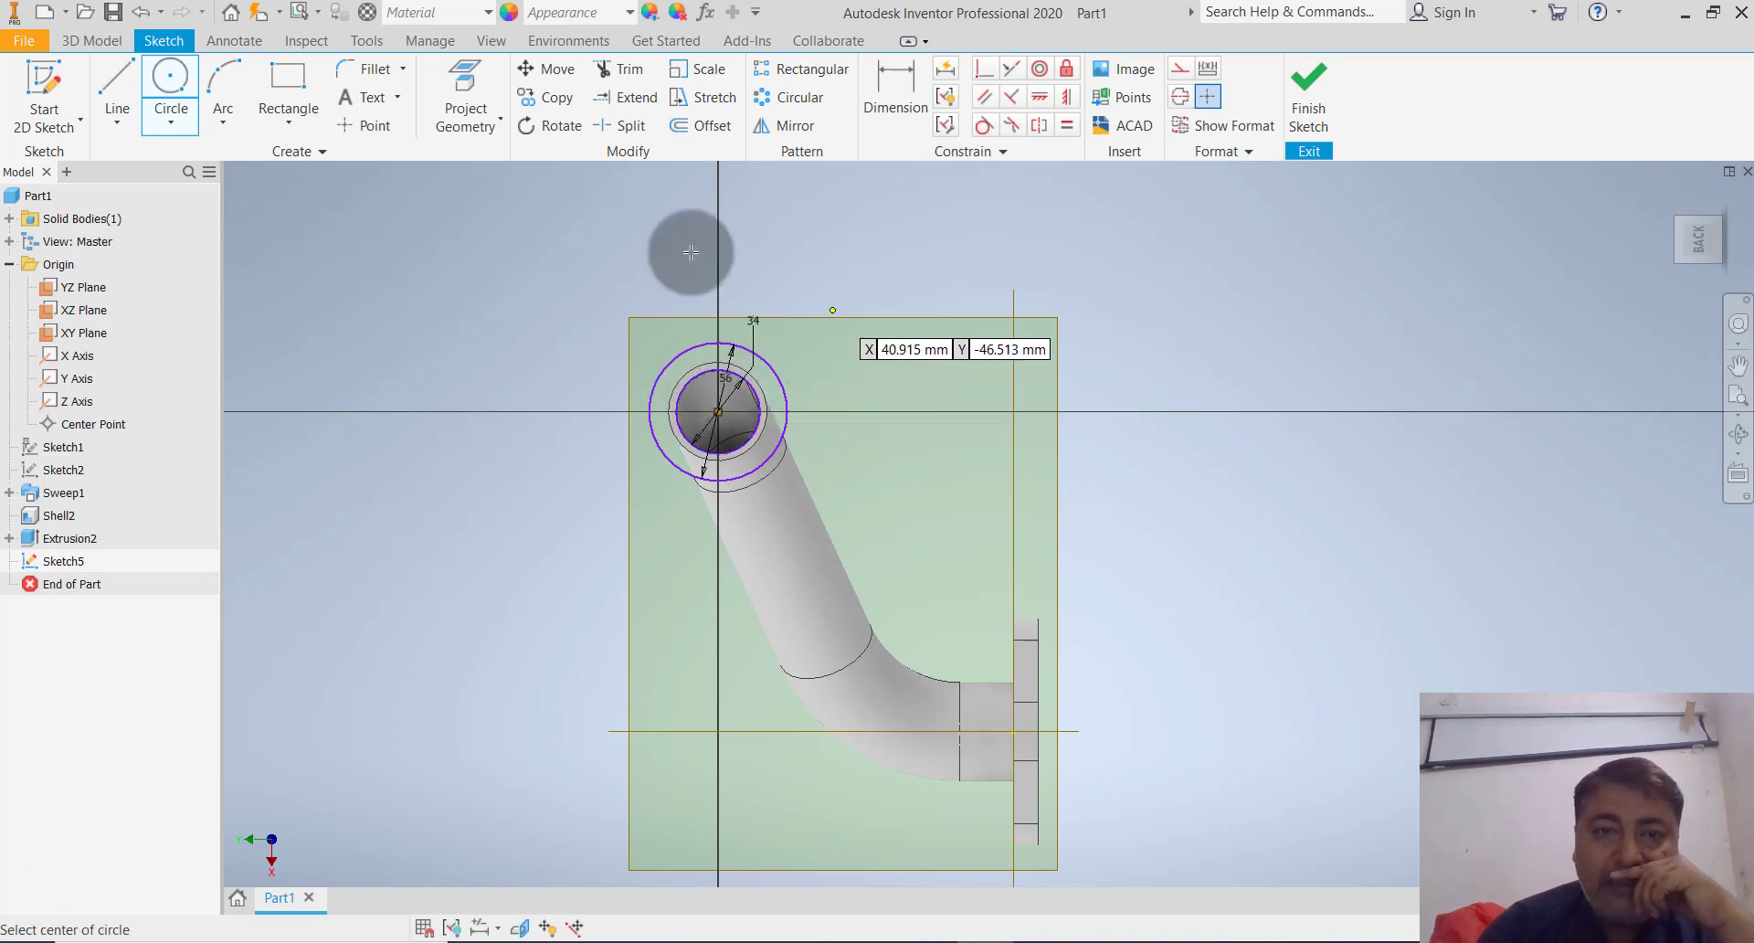
Draw two 30 mm diameter circles on the vertical axis, one above the pipe opening and one about 57 mm below its centre
left_click(718, 297)
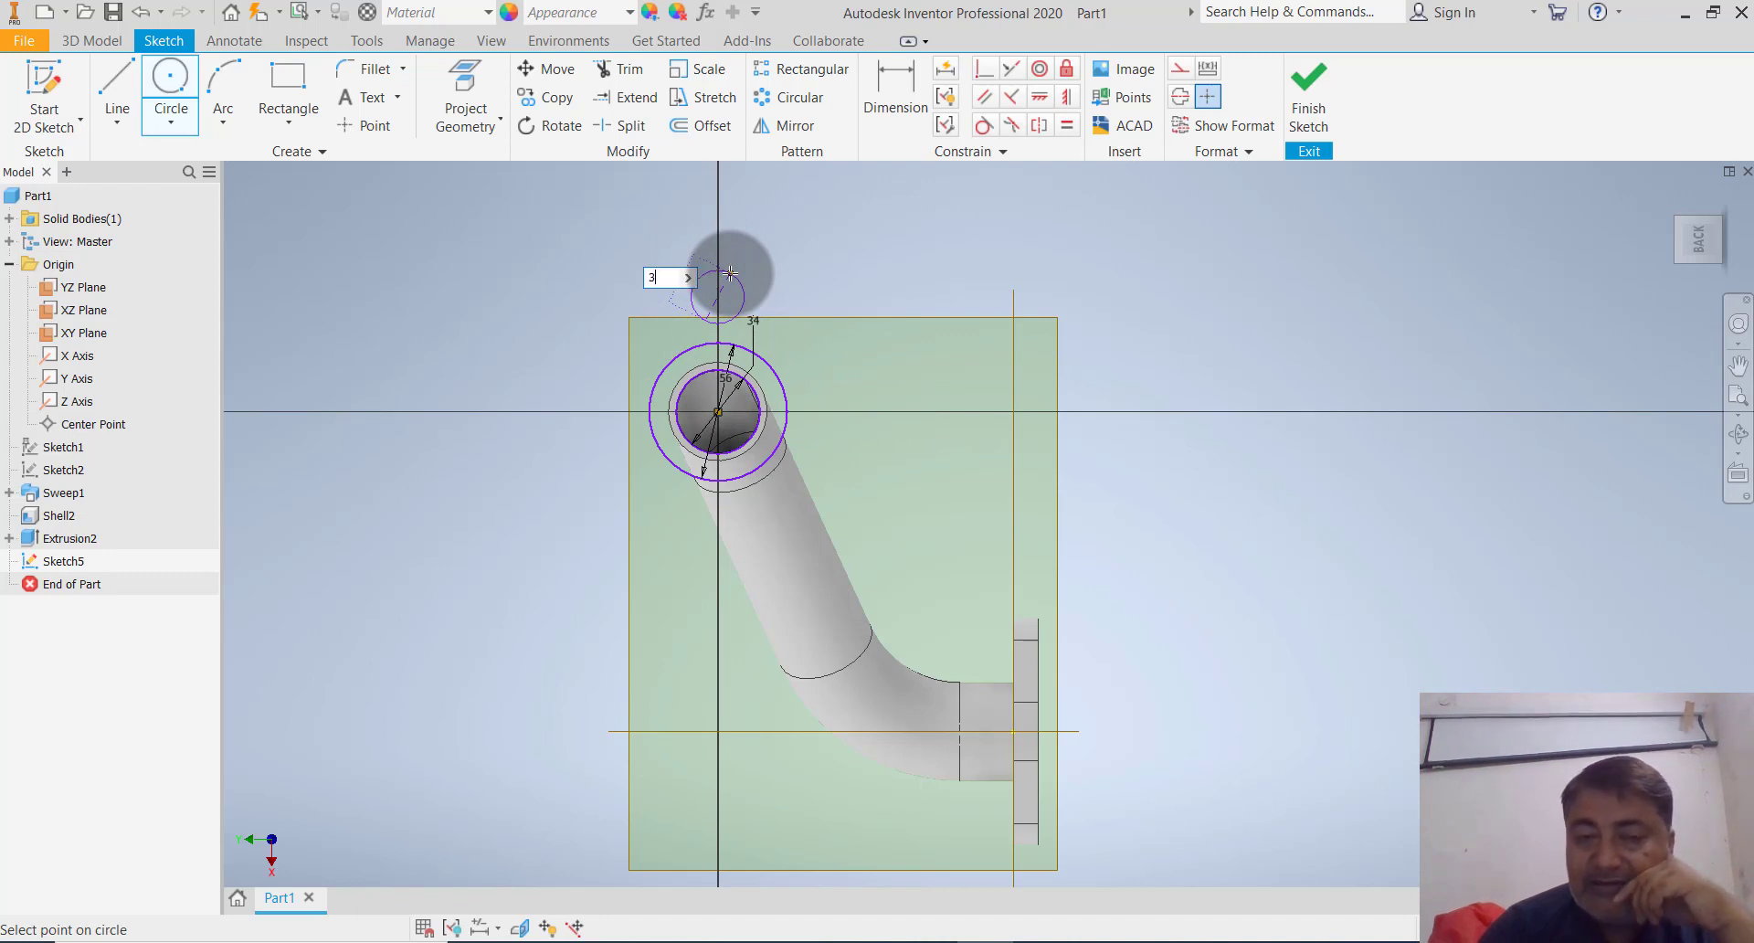
key("Return")
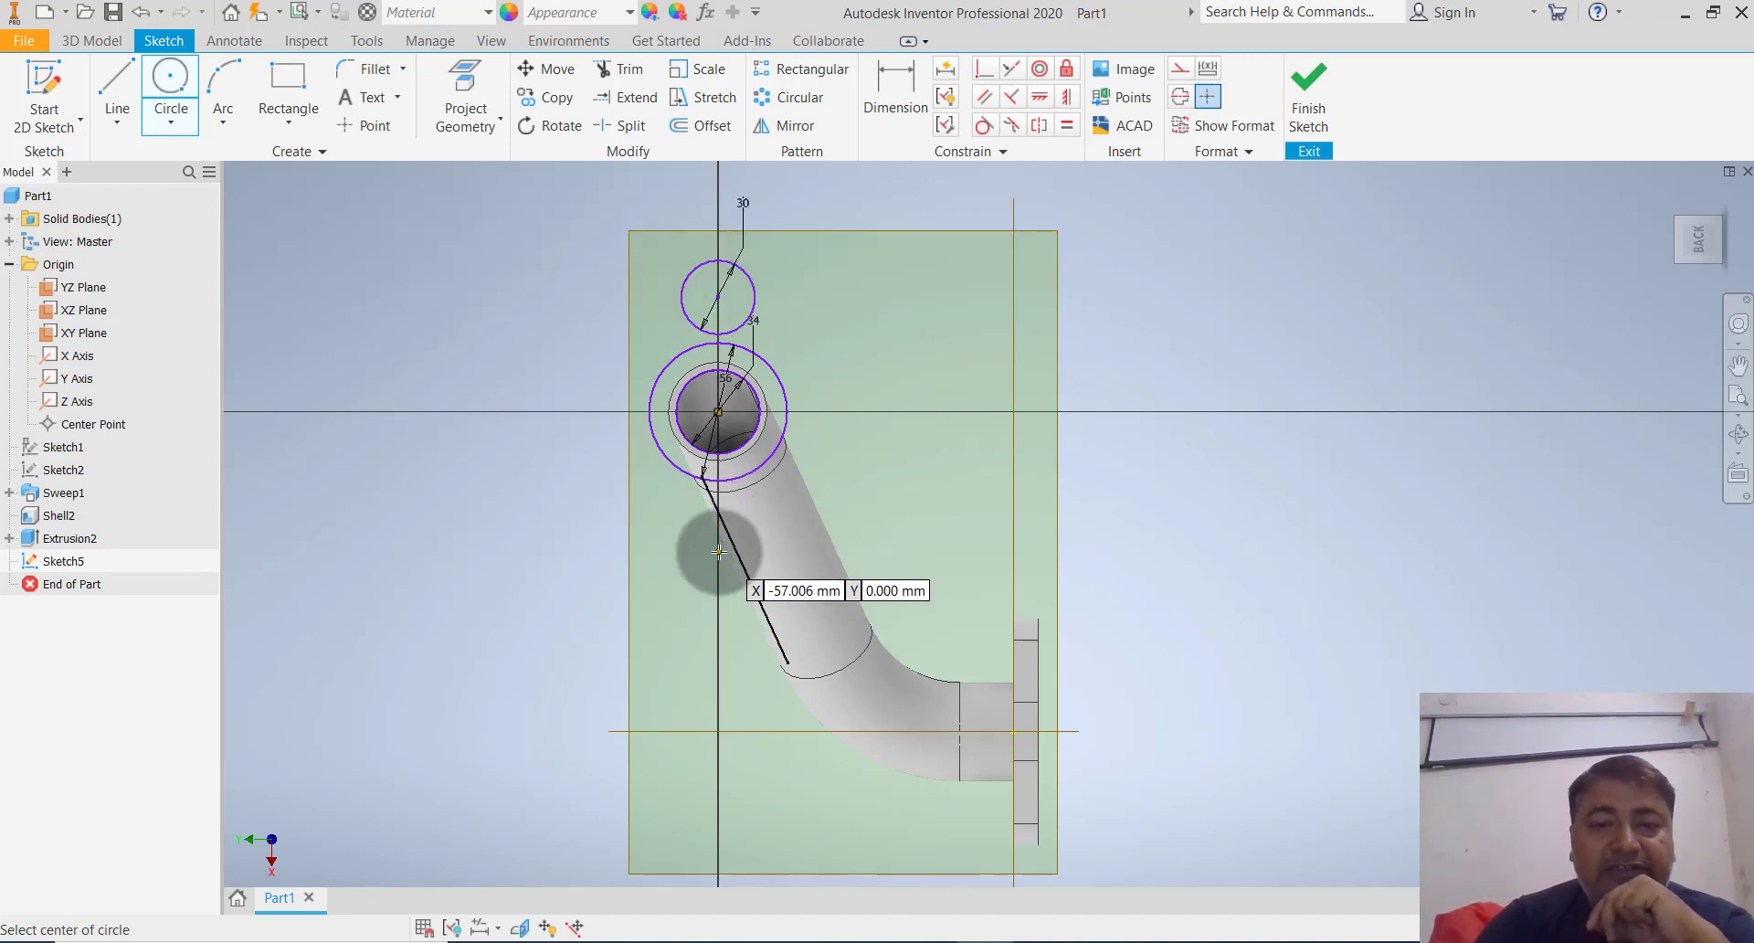
left_click(718, 549)
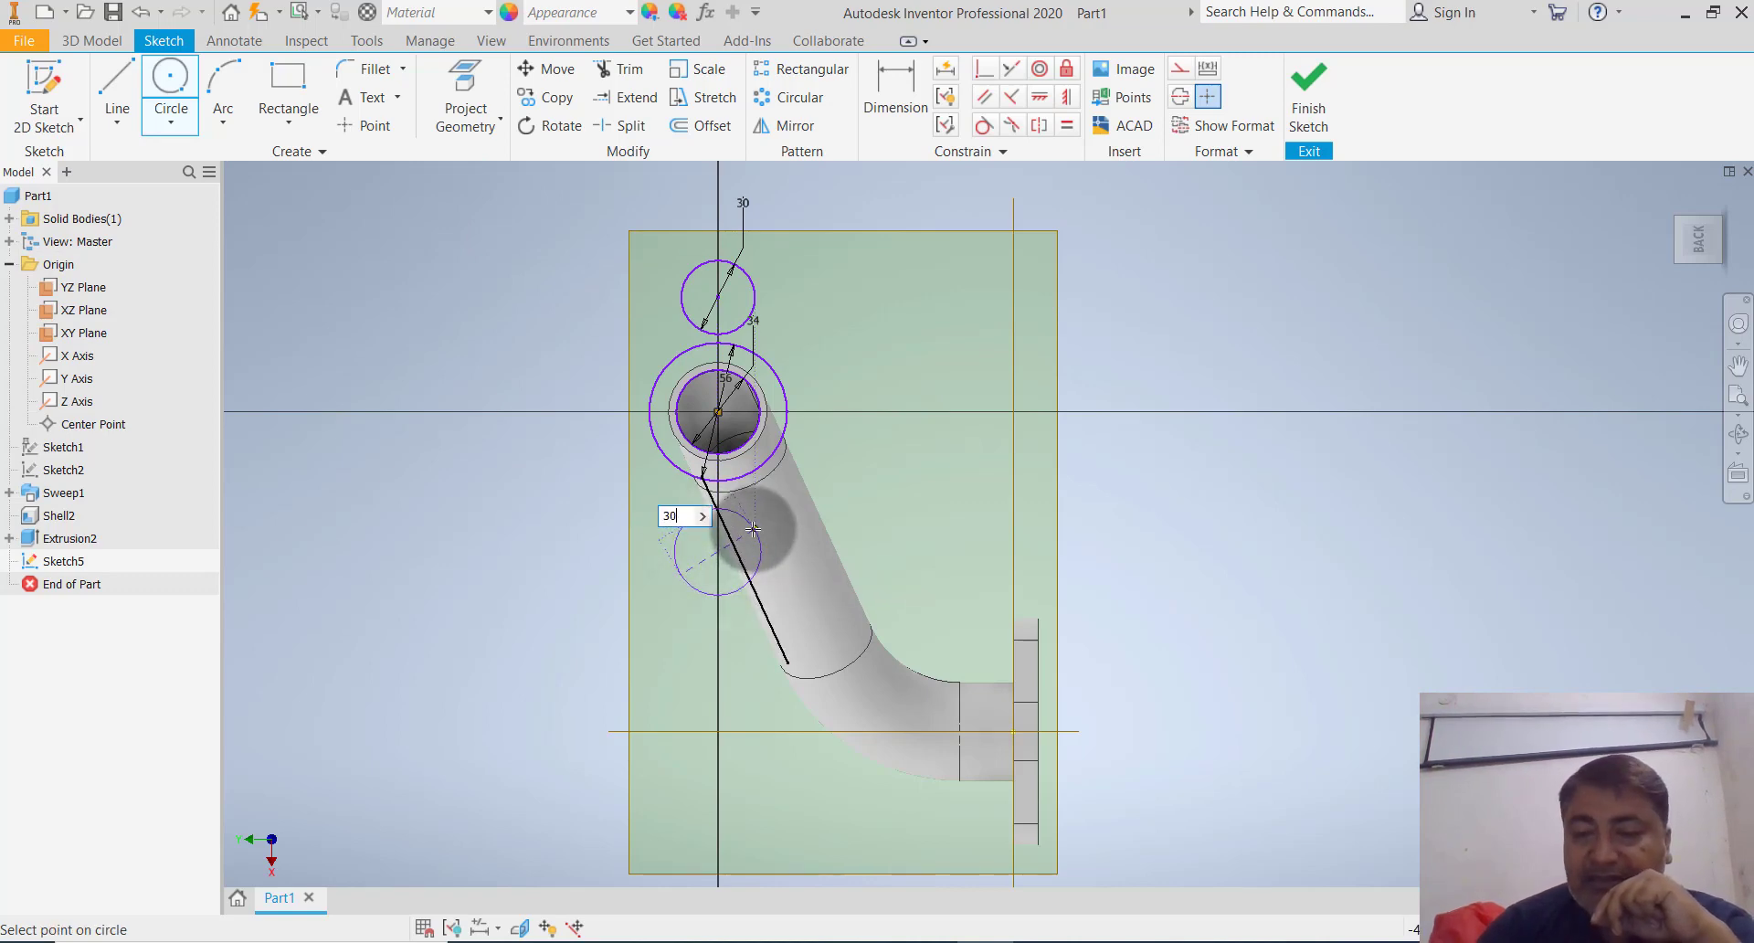
key("Return")
key("Escape")
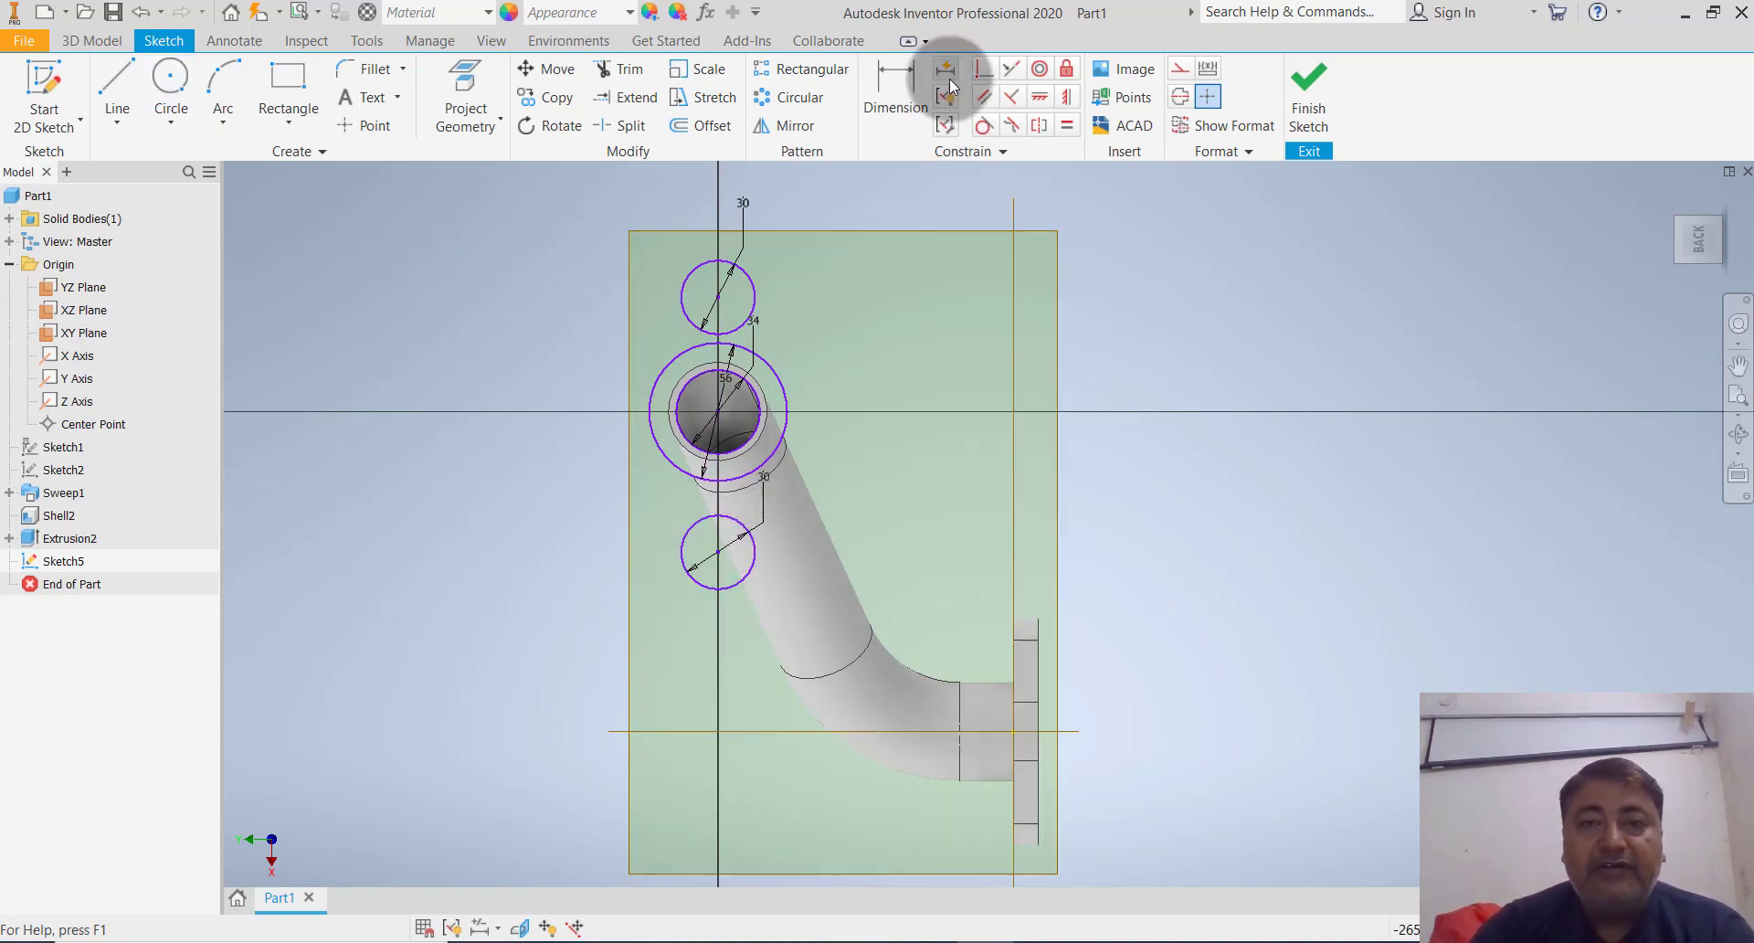
Dimension the centres of the two 30 mm circles at 31 mm above and 31 mm below the pipe opening's centre
left_click(881, 121)
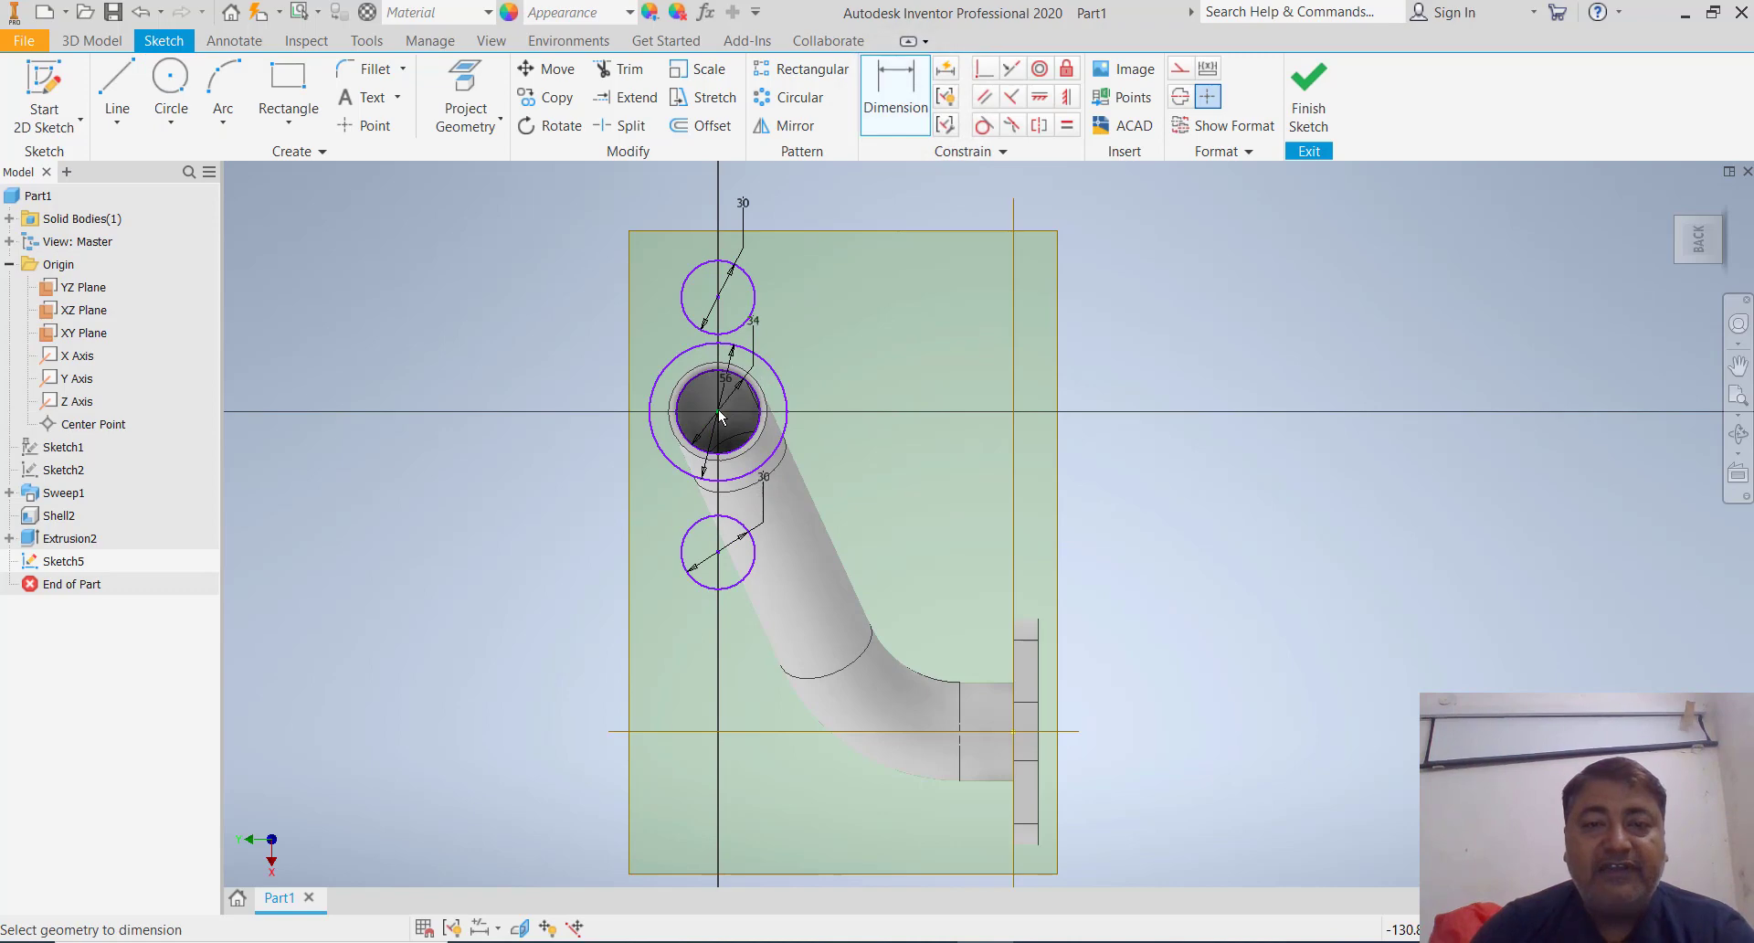
left_click(721, 417)
left_click(719, 297)
left_click(819, 344)
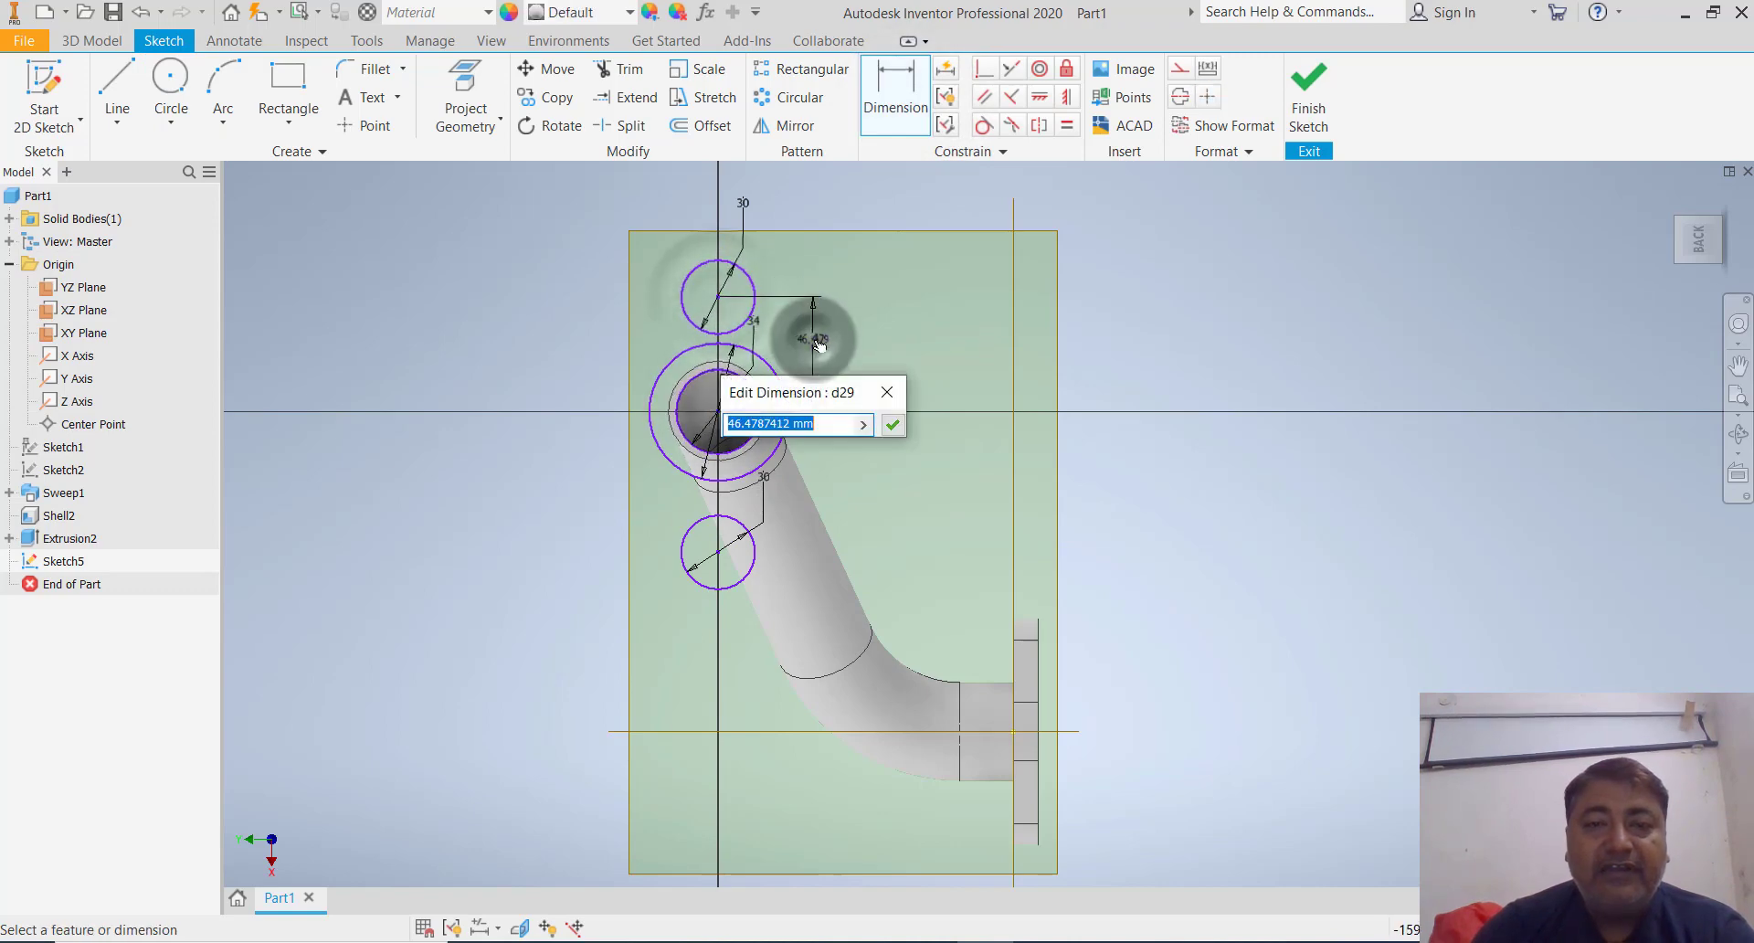
type("31")
key("Return")
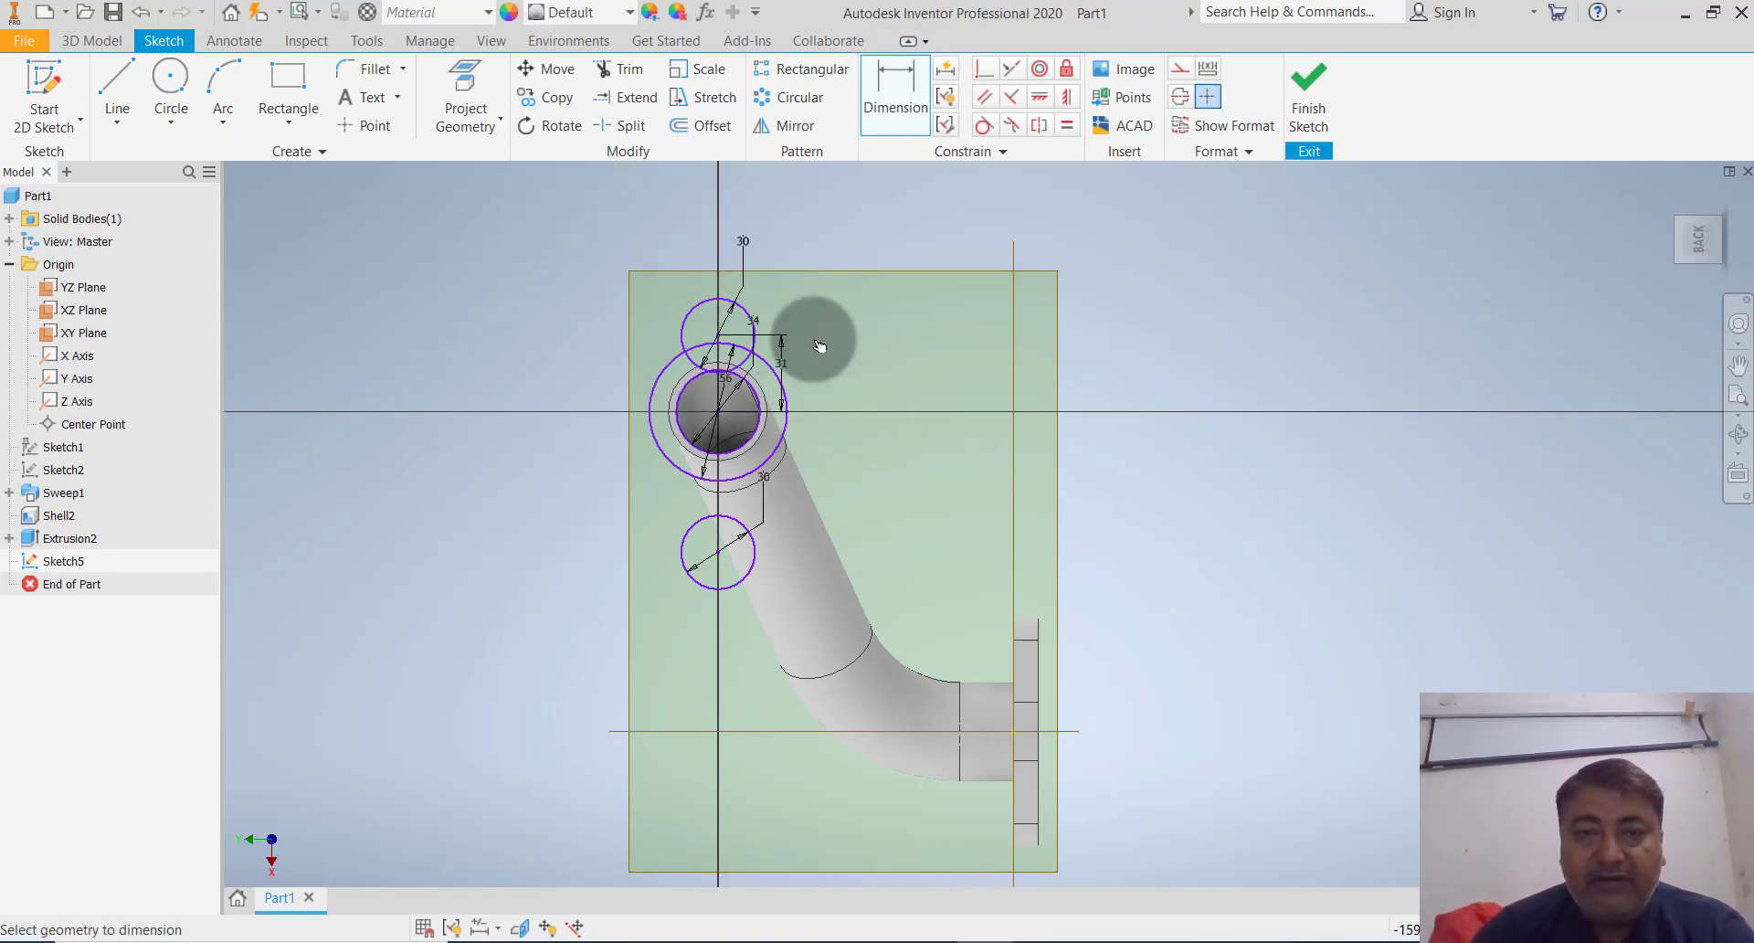
left_click(720, 413)
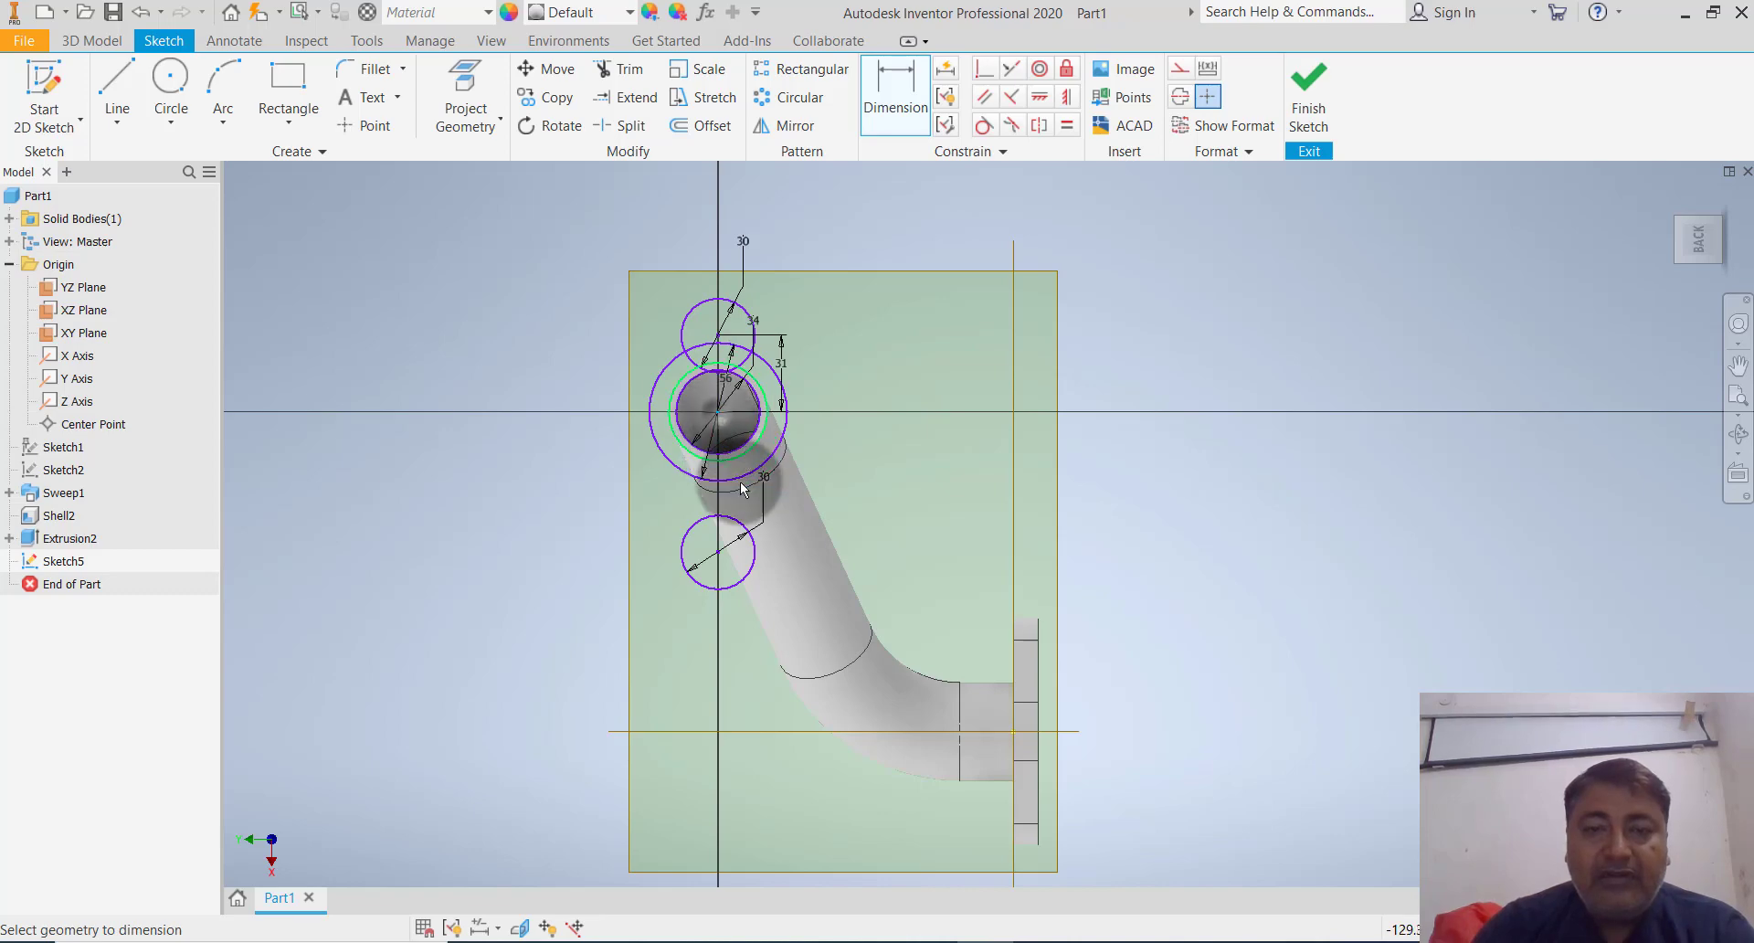
left_click(865, 485)
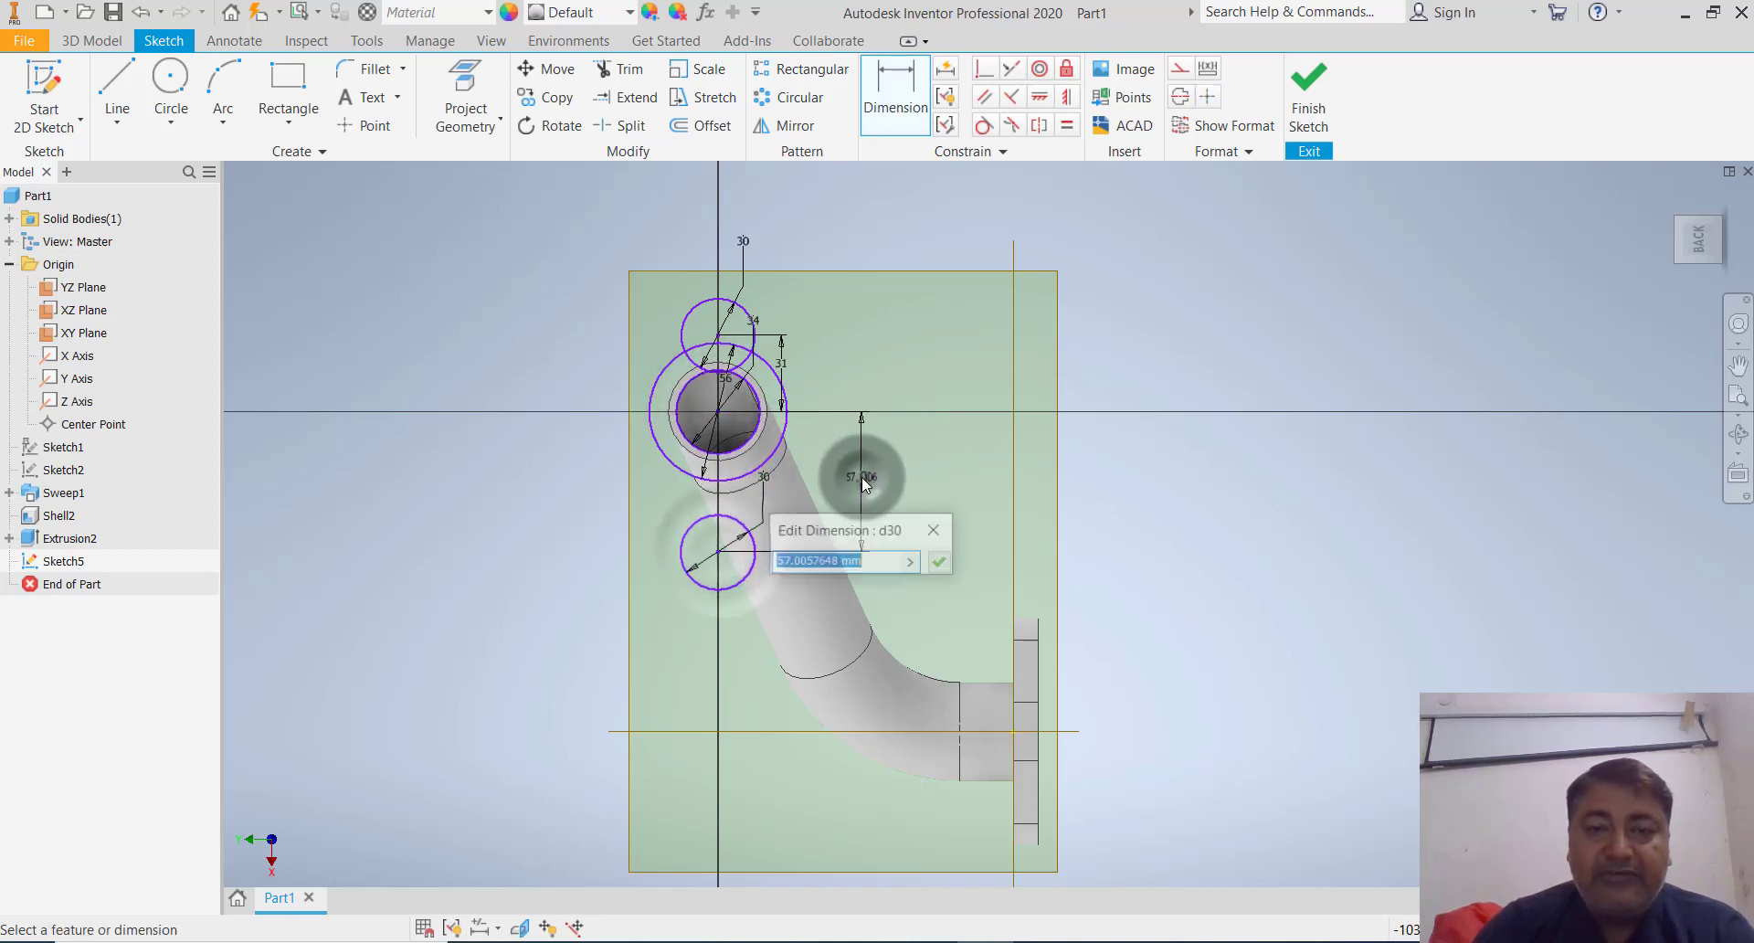
type("31")
key("Return")
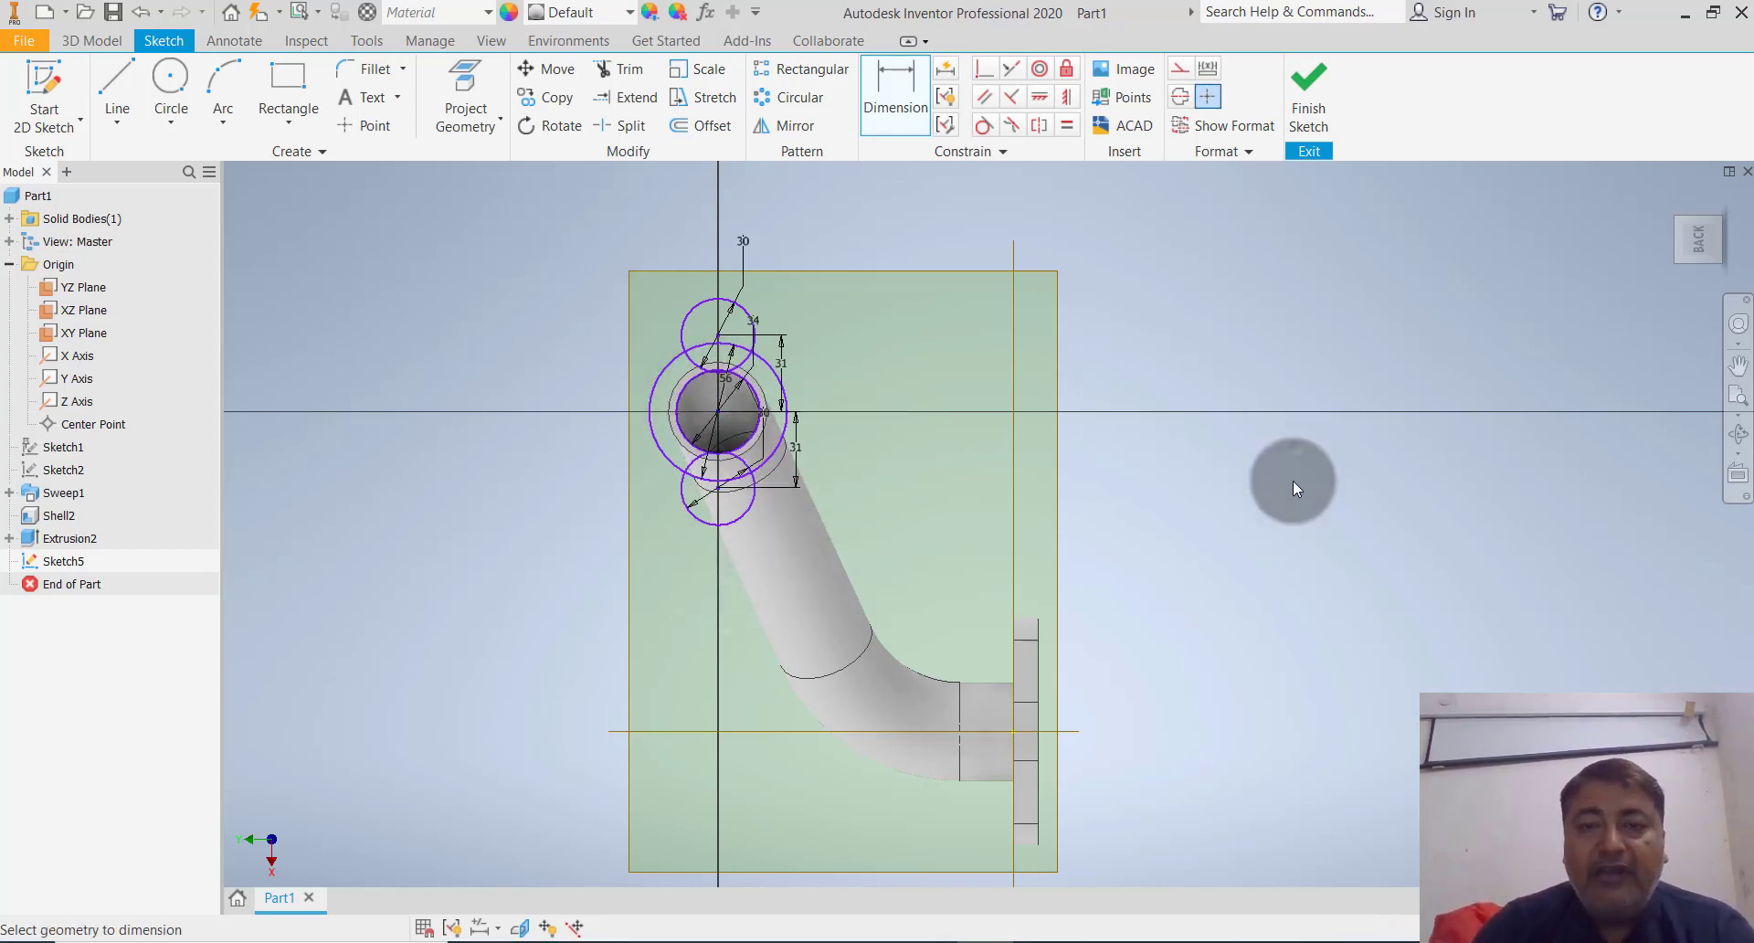
Draw a line about 28 mm long along the left side, from the upper 30 mm circle to the 56 mm circle
scroll(683, 381, "up", 3)
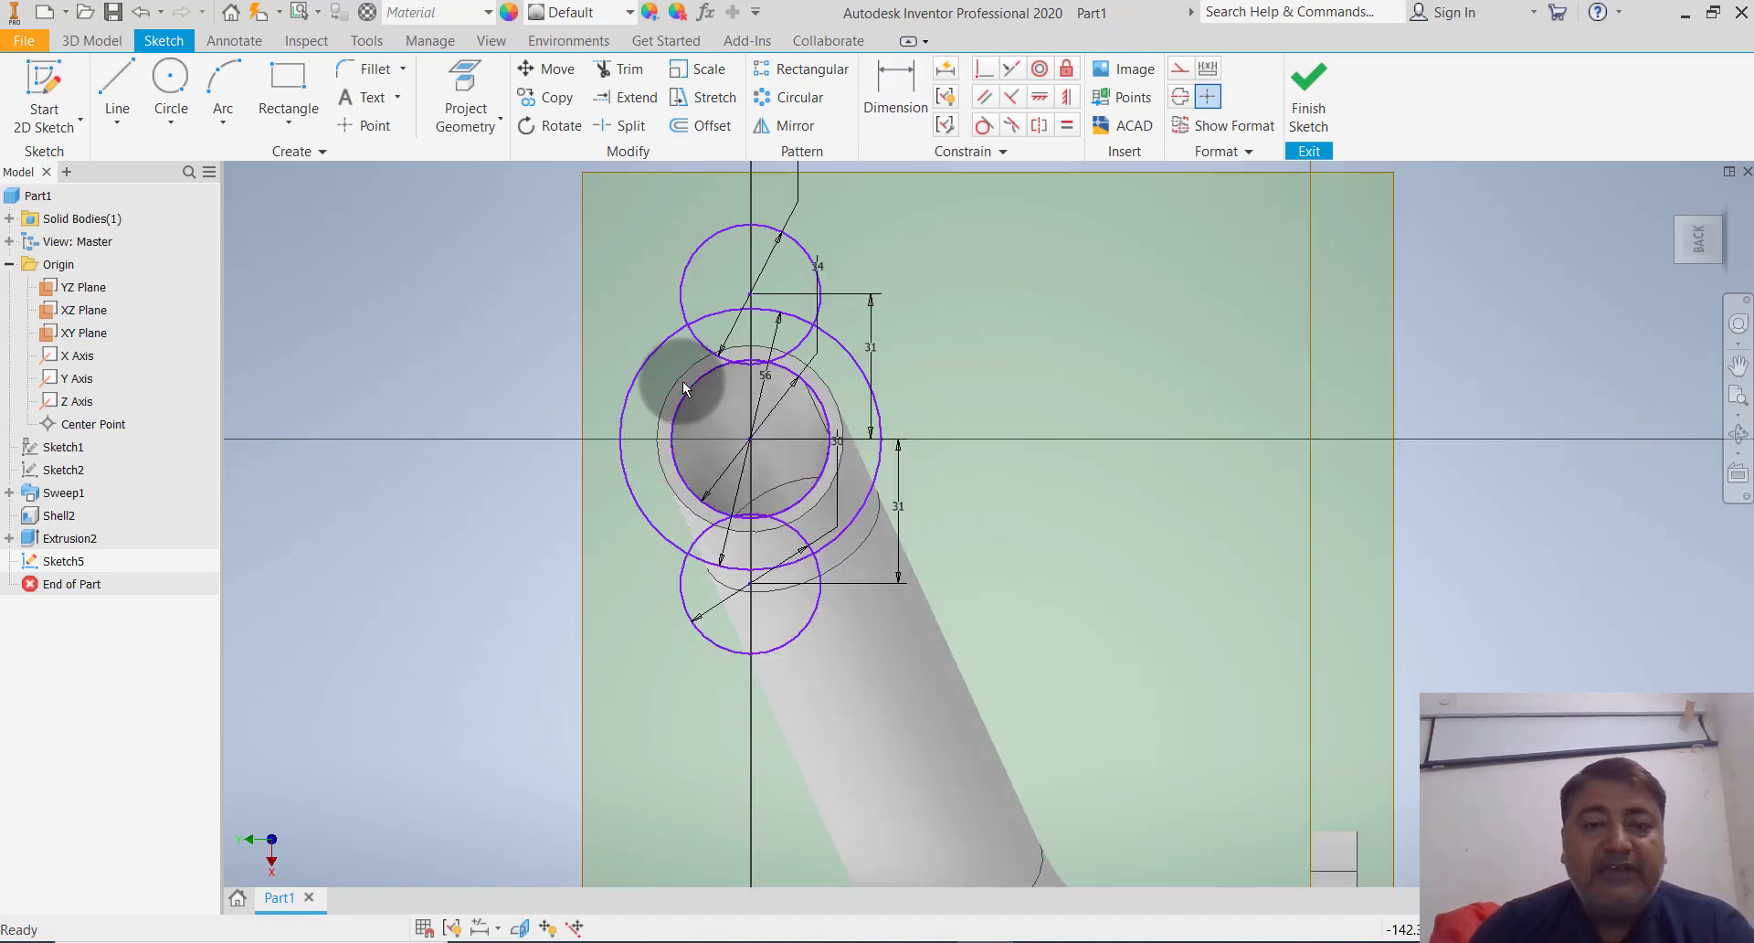
left_click(134, 124)
left_click(194, 159)
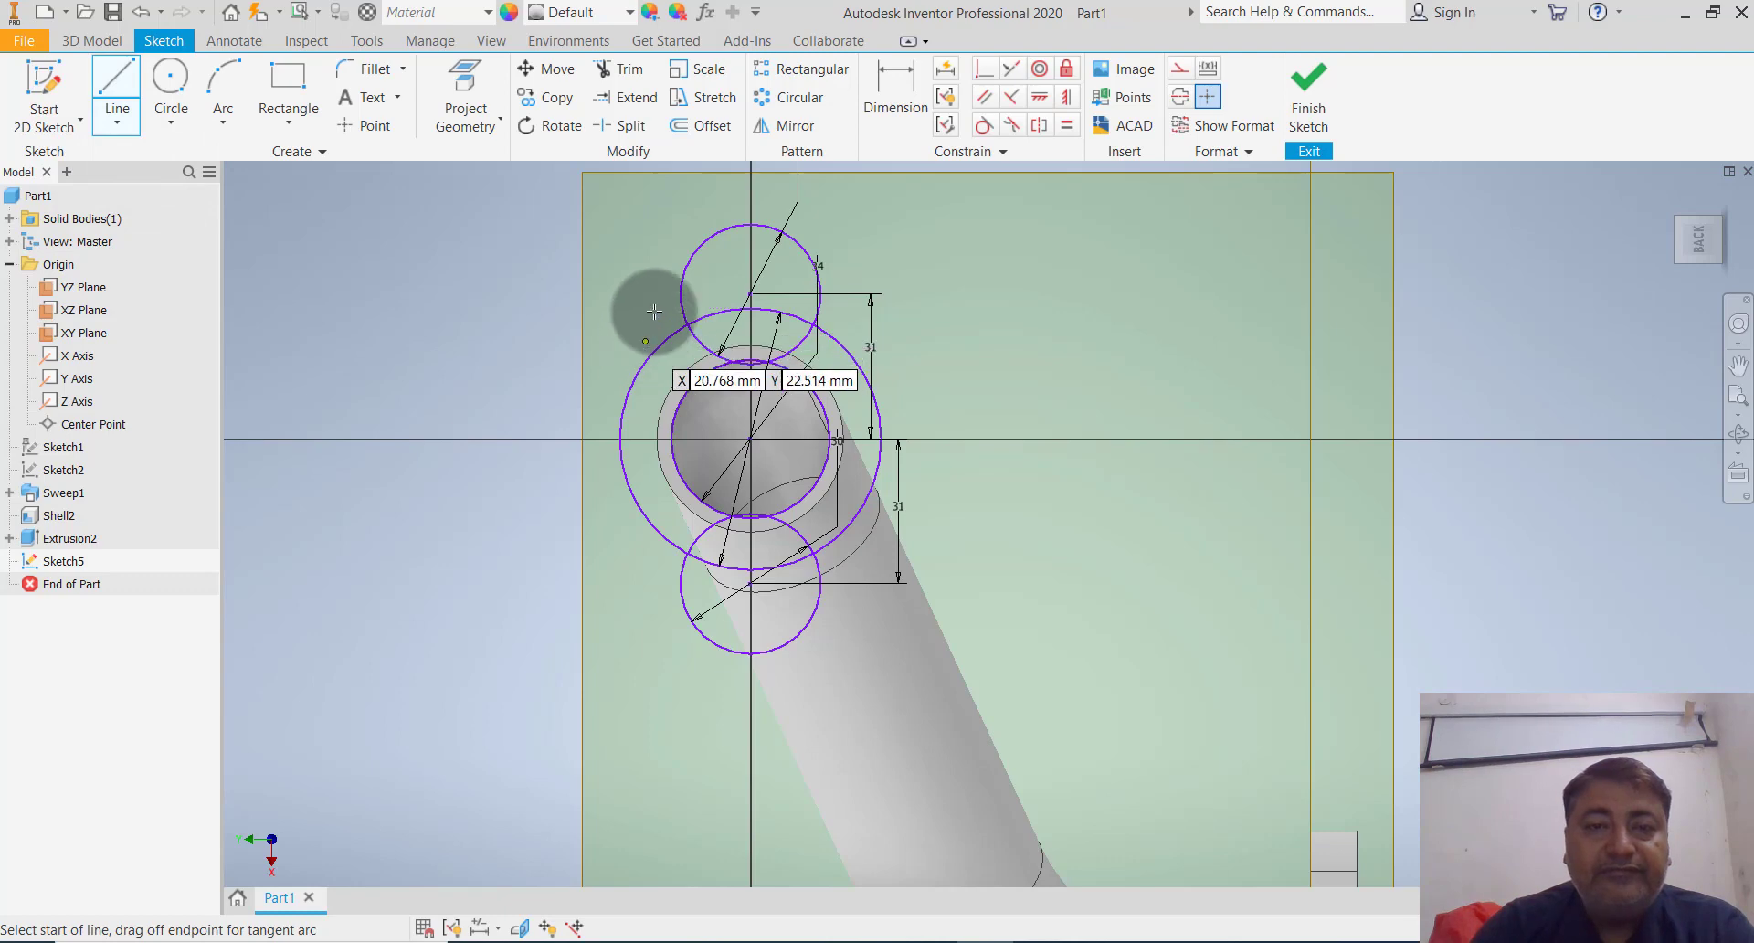
left_click(684, 266)
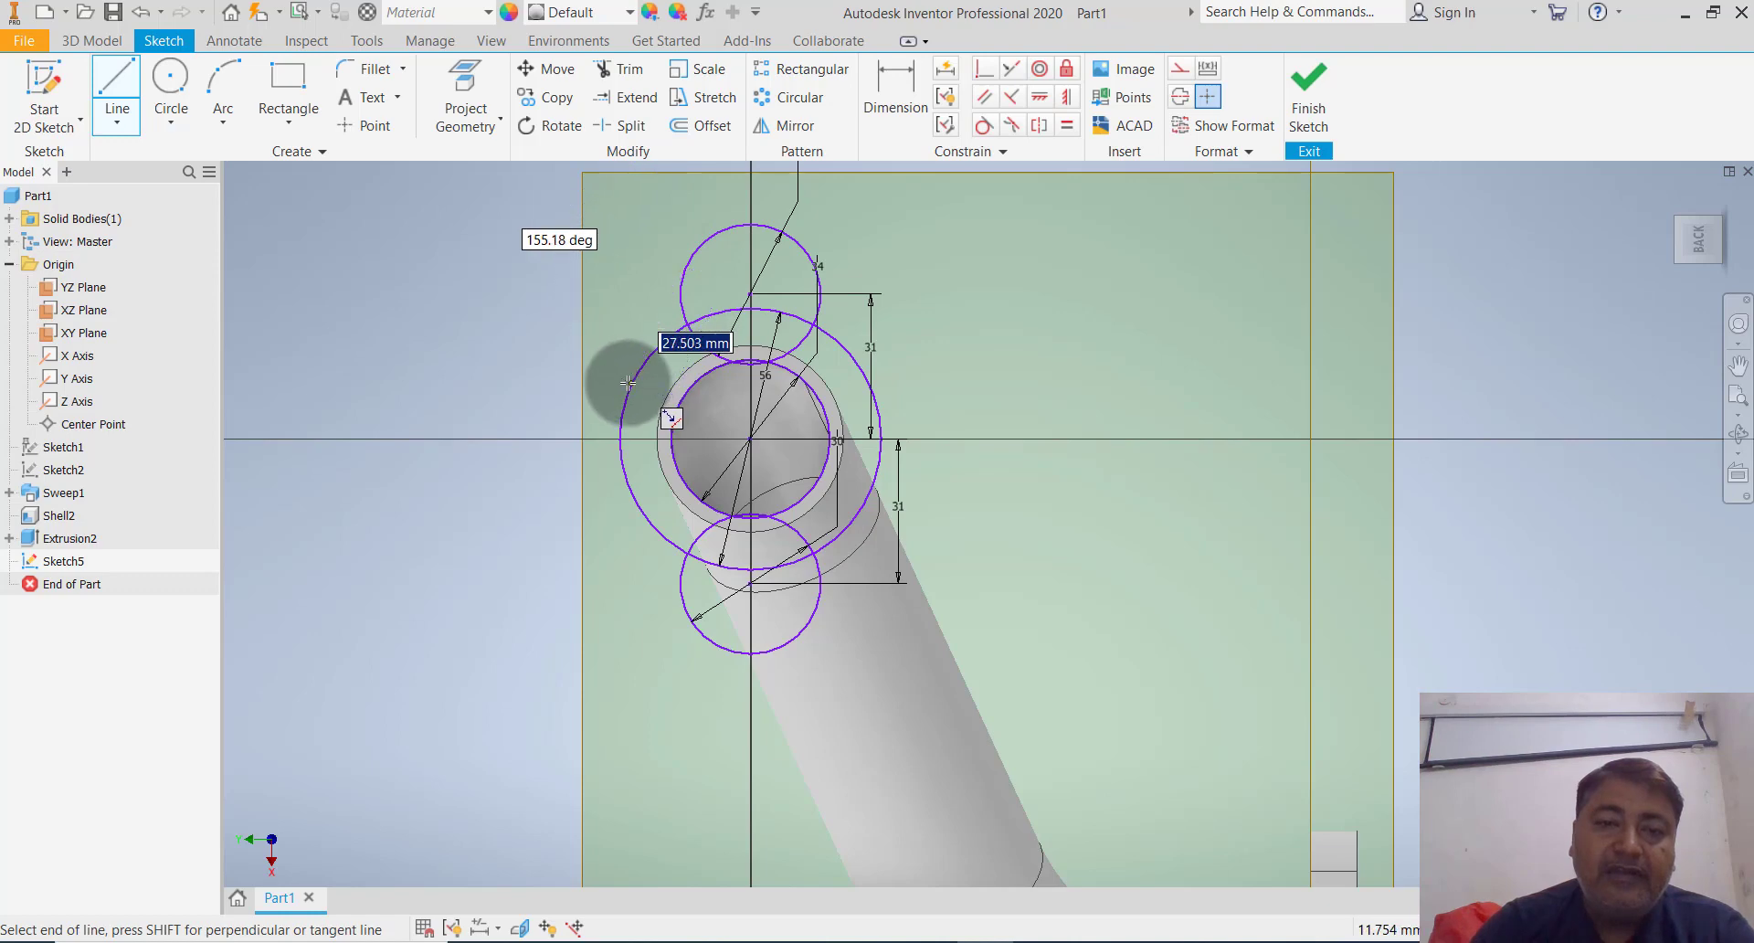
left_click(628, 382)
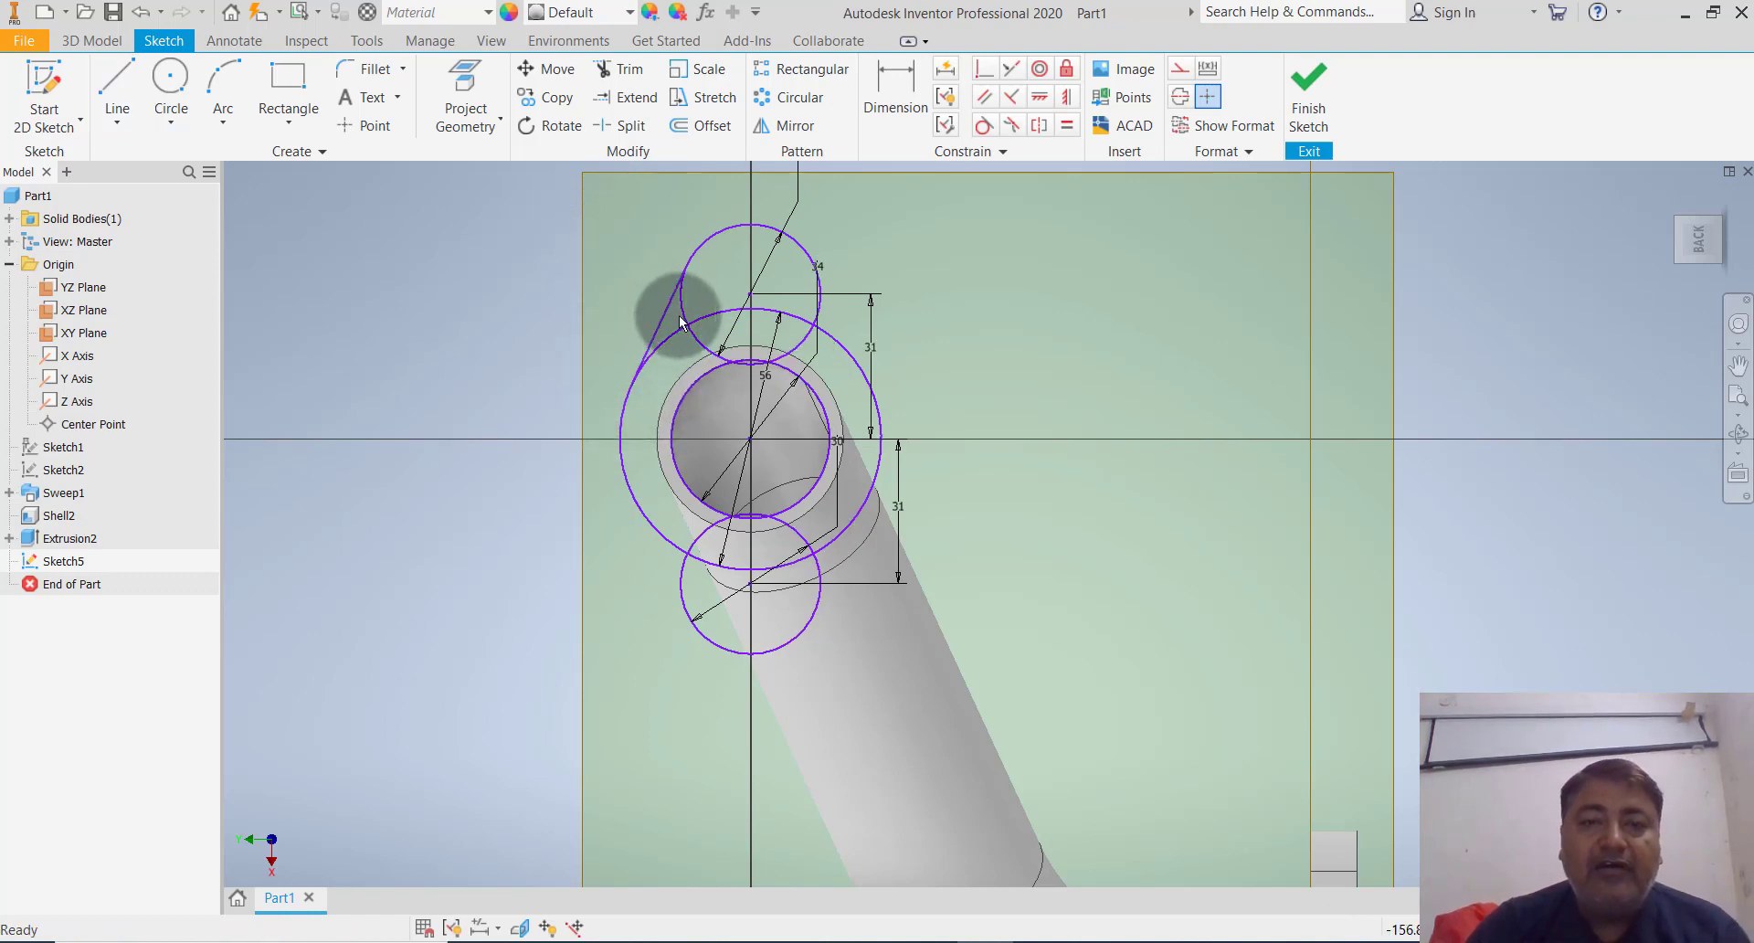
Make the upper-left line tangent to the upper 30 mm circle and try the same constraint with the 56 mm circle
left_click(985, 126)
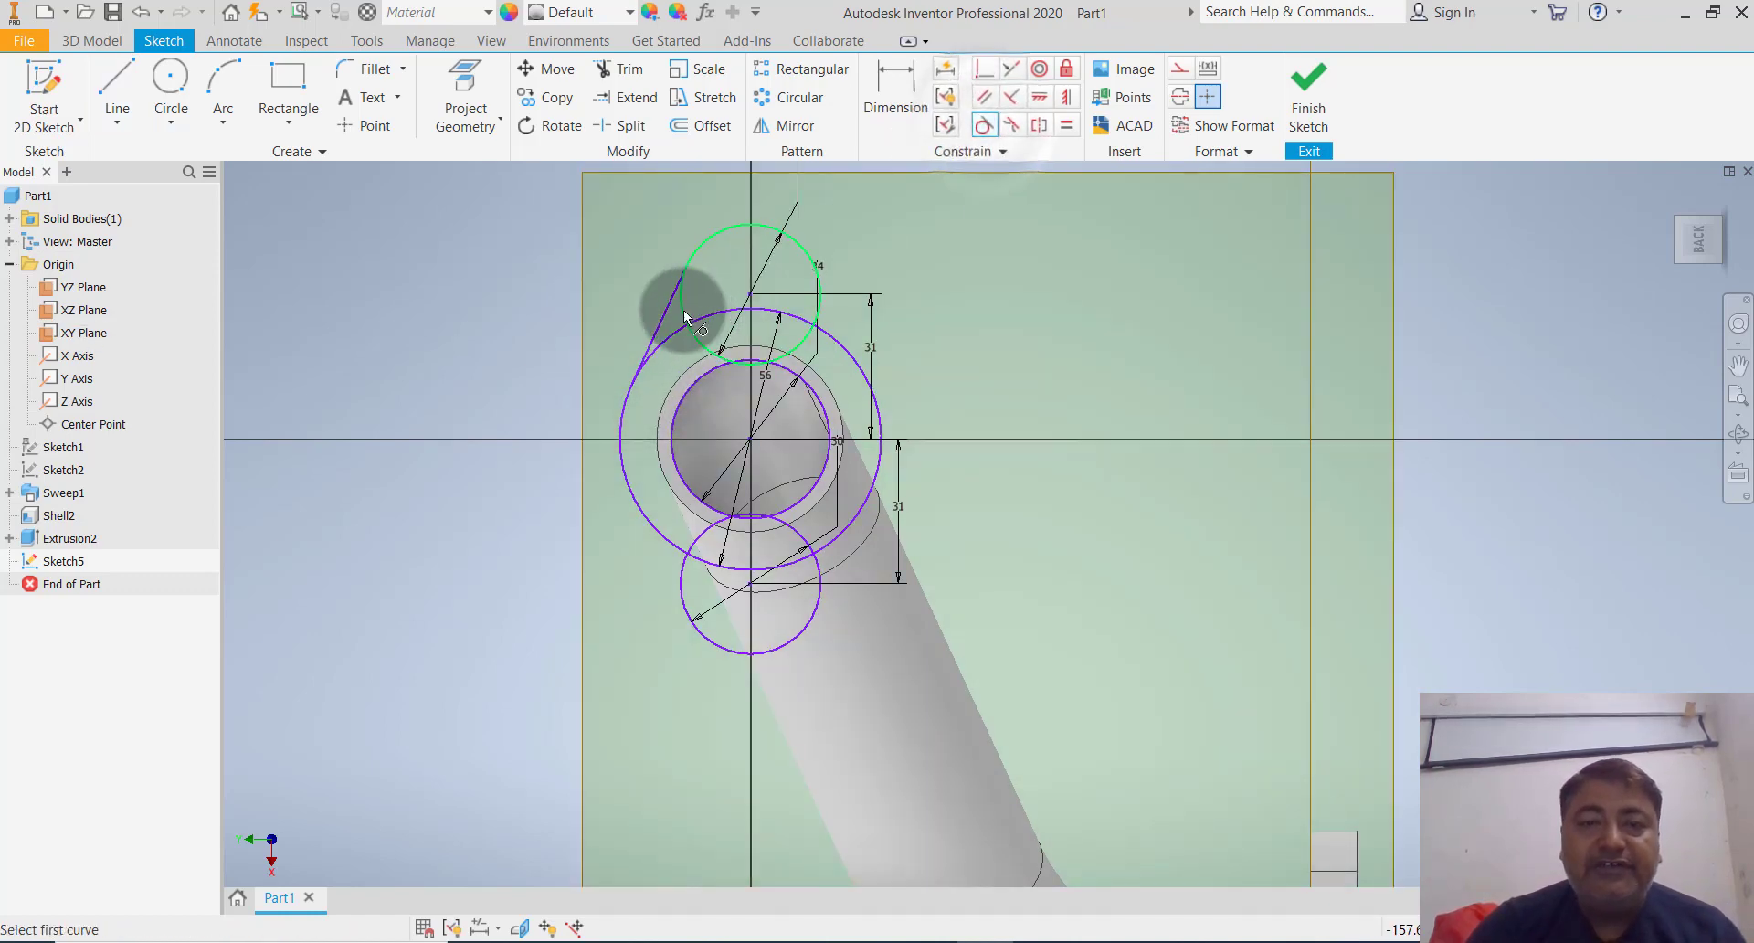
left_click(684, 314)
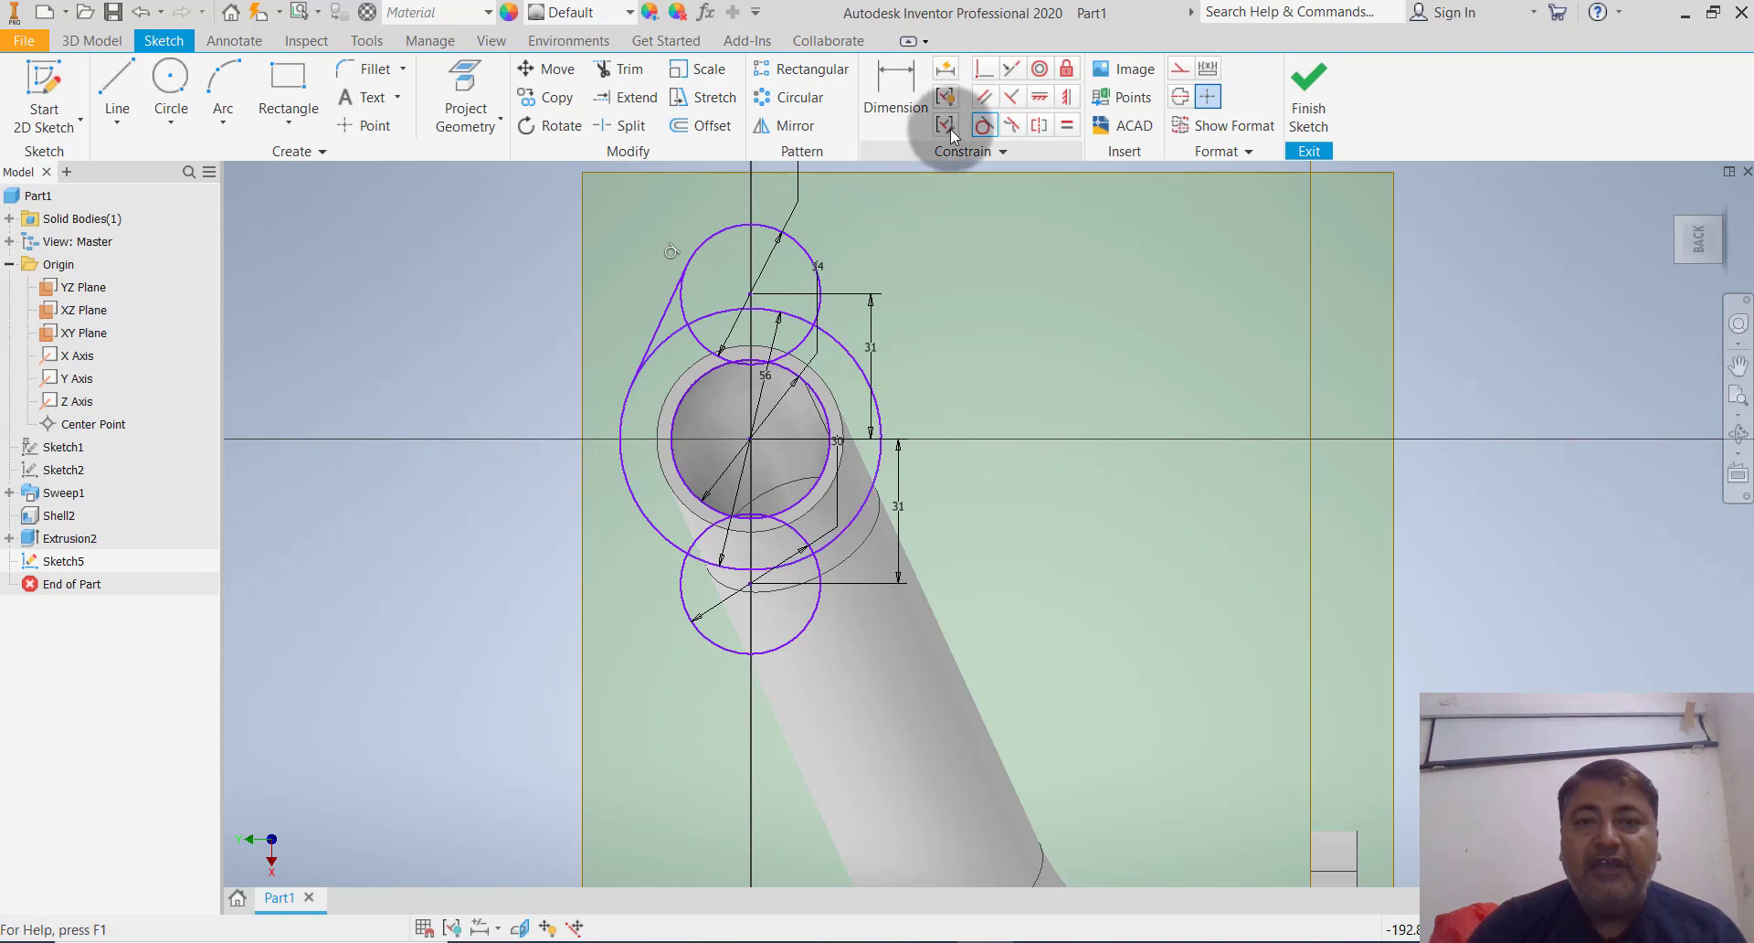
left_click(630, 414)
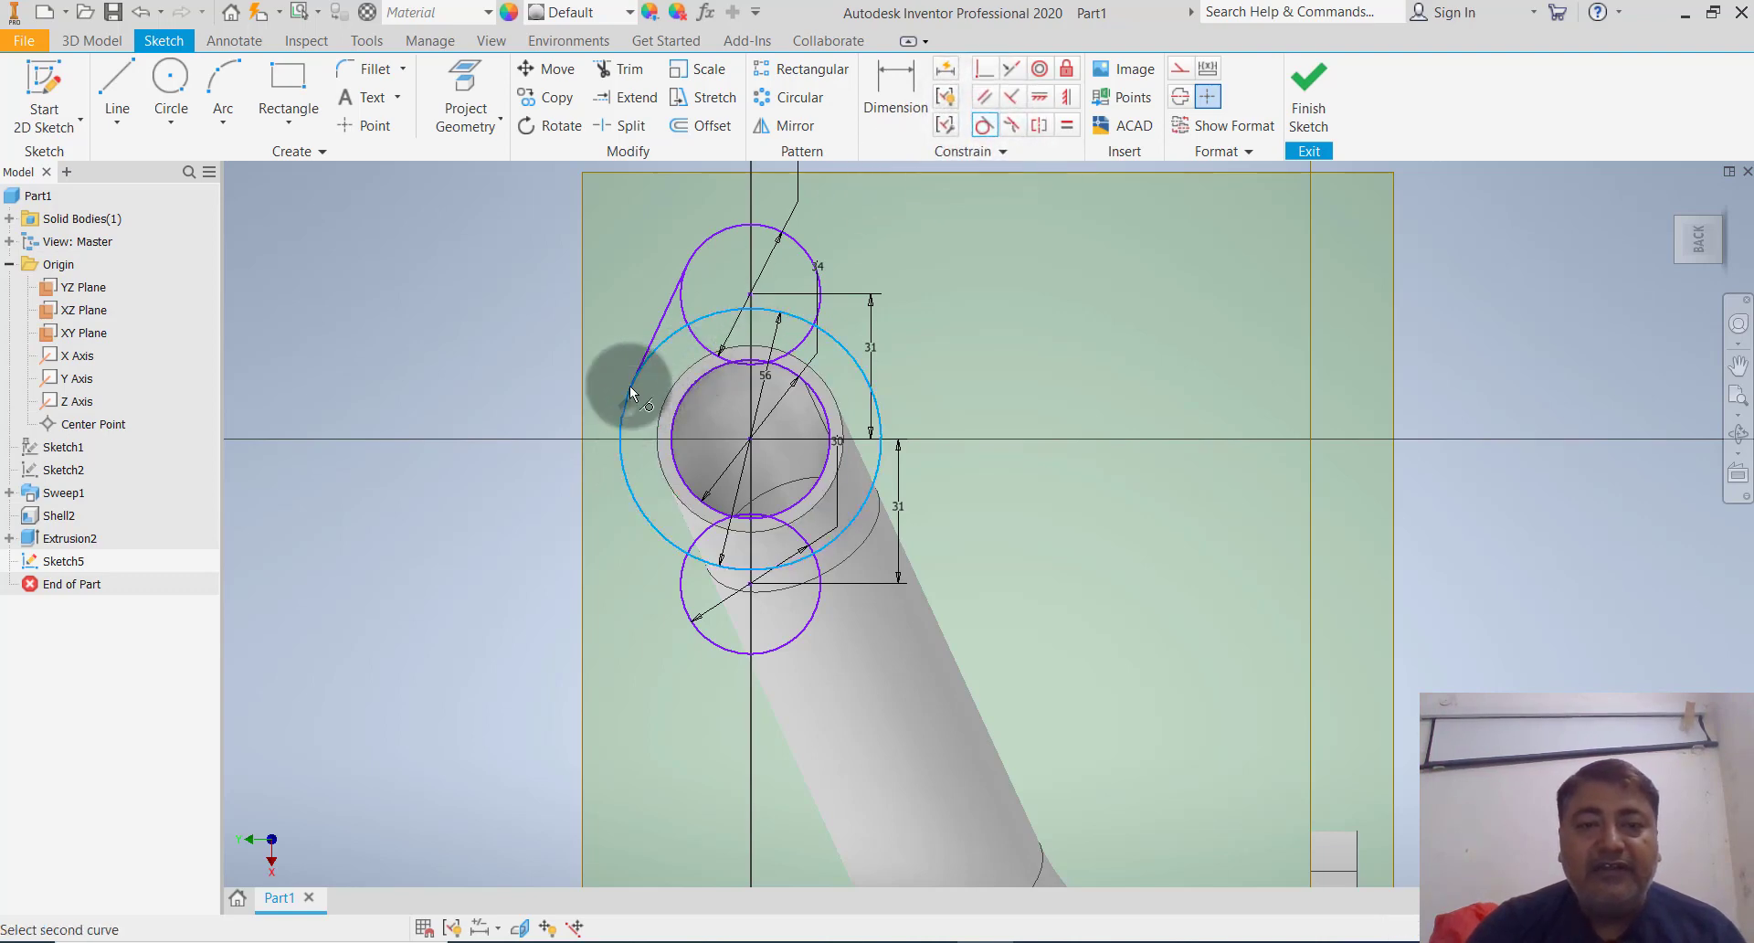
left_click(663, 322)
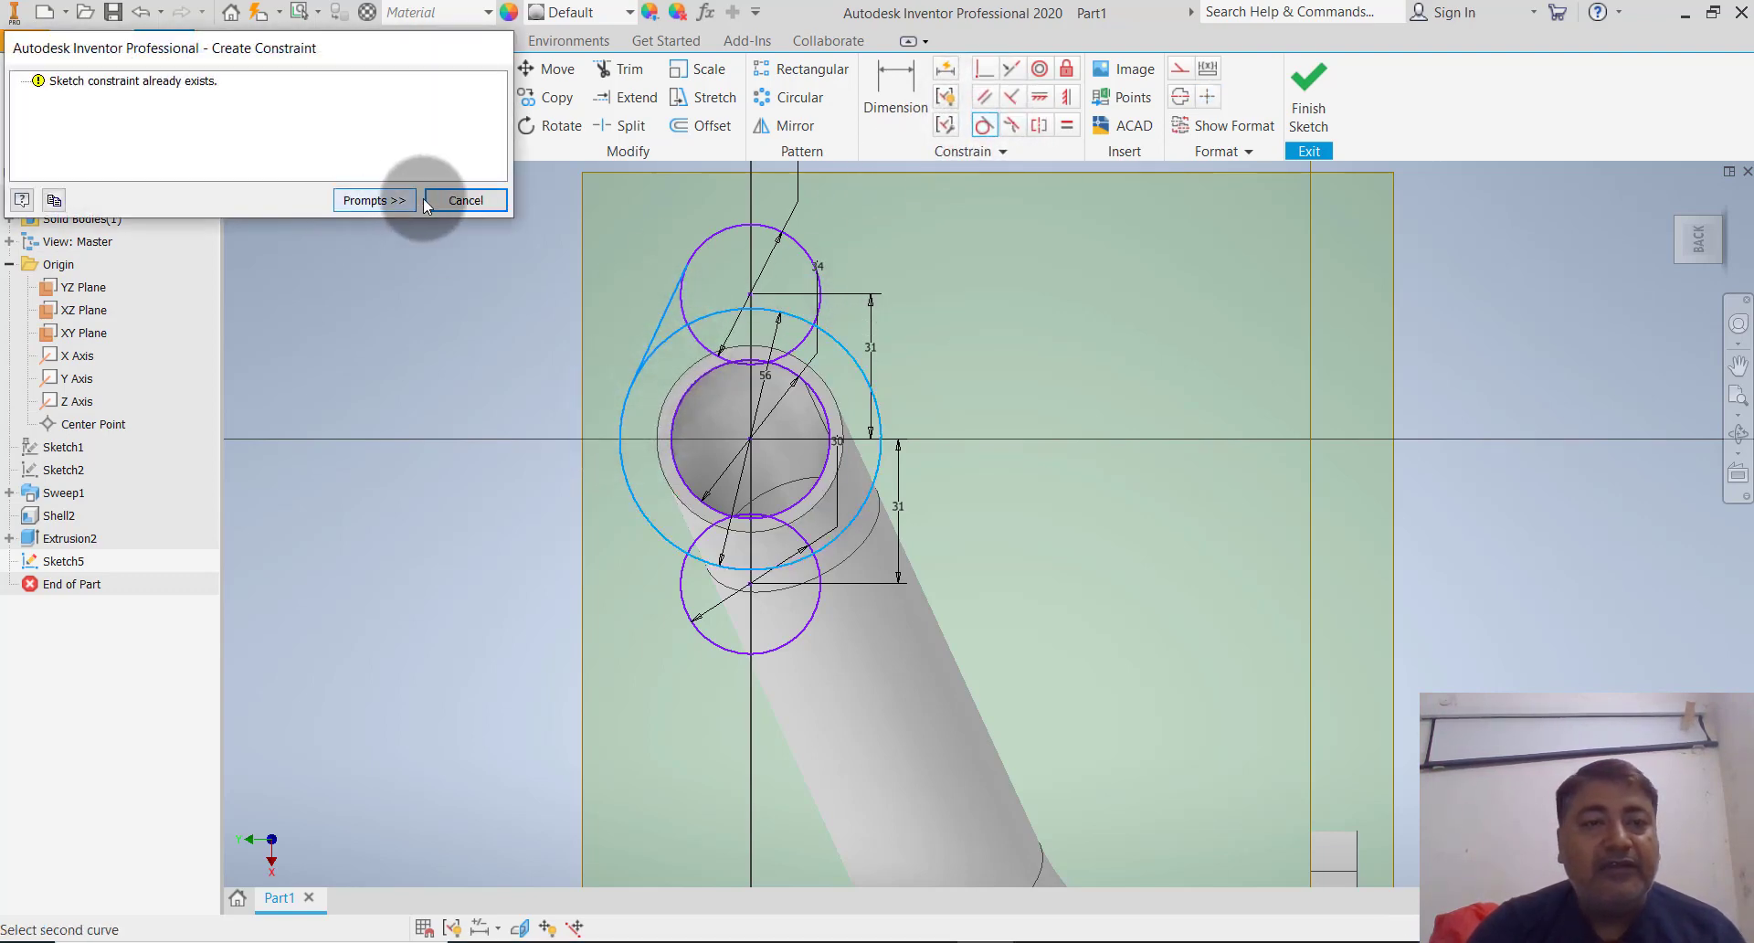
left_click(470, 200)
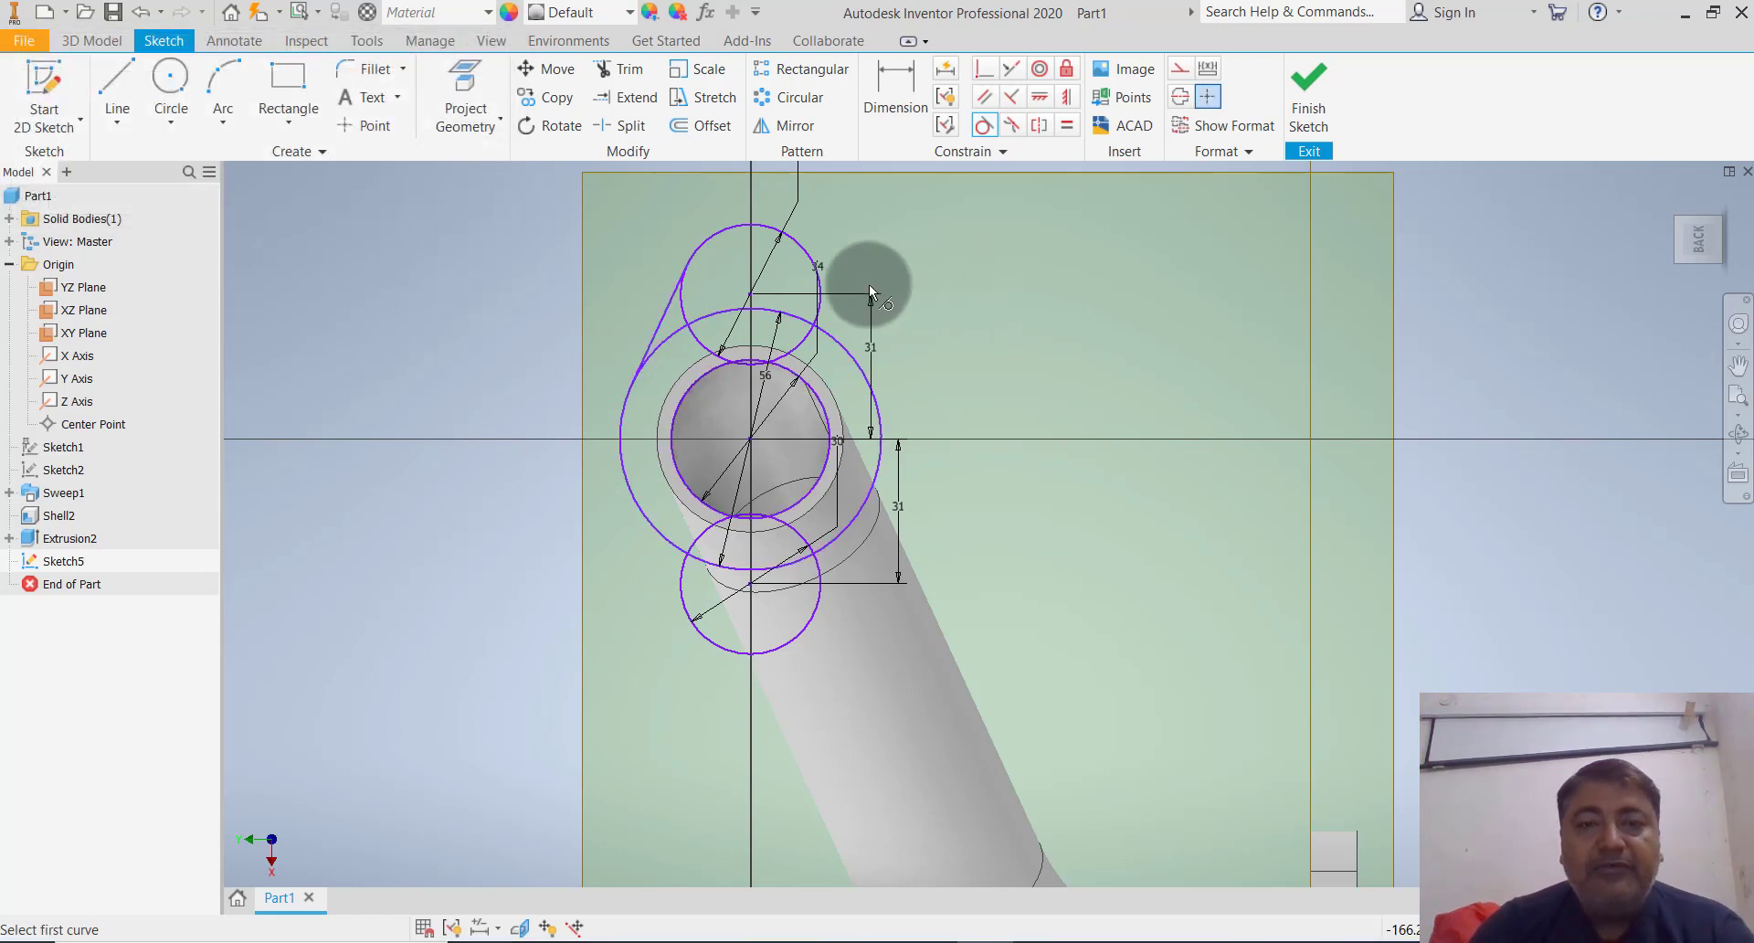
Draw lines joining the 56 mm circle to the lower 30 mm circle on the left side and the upper 30 mm circle on the right
left_click(118, 92)
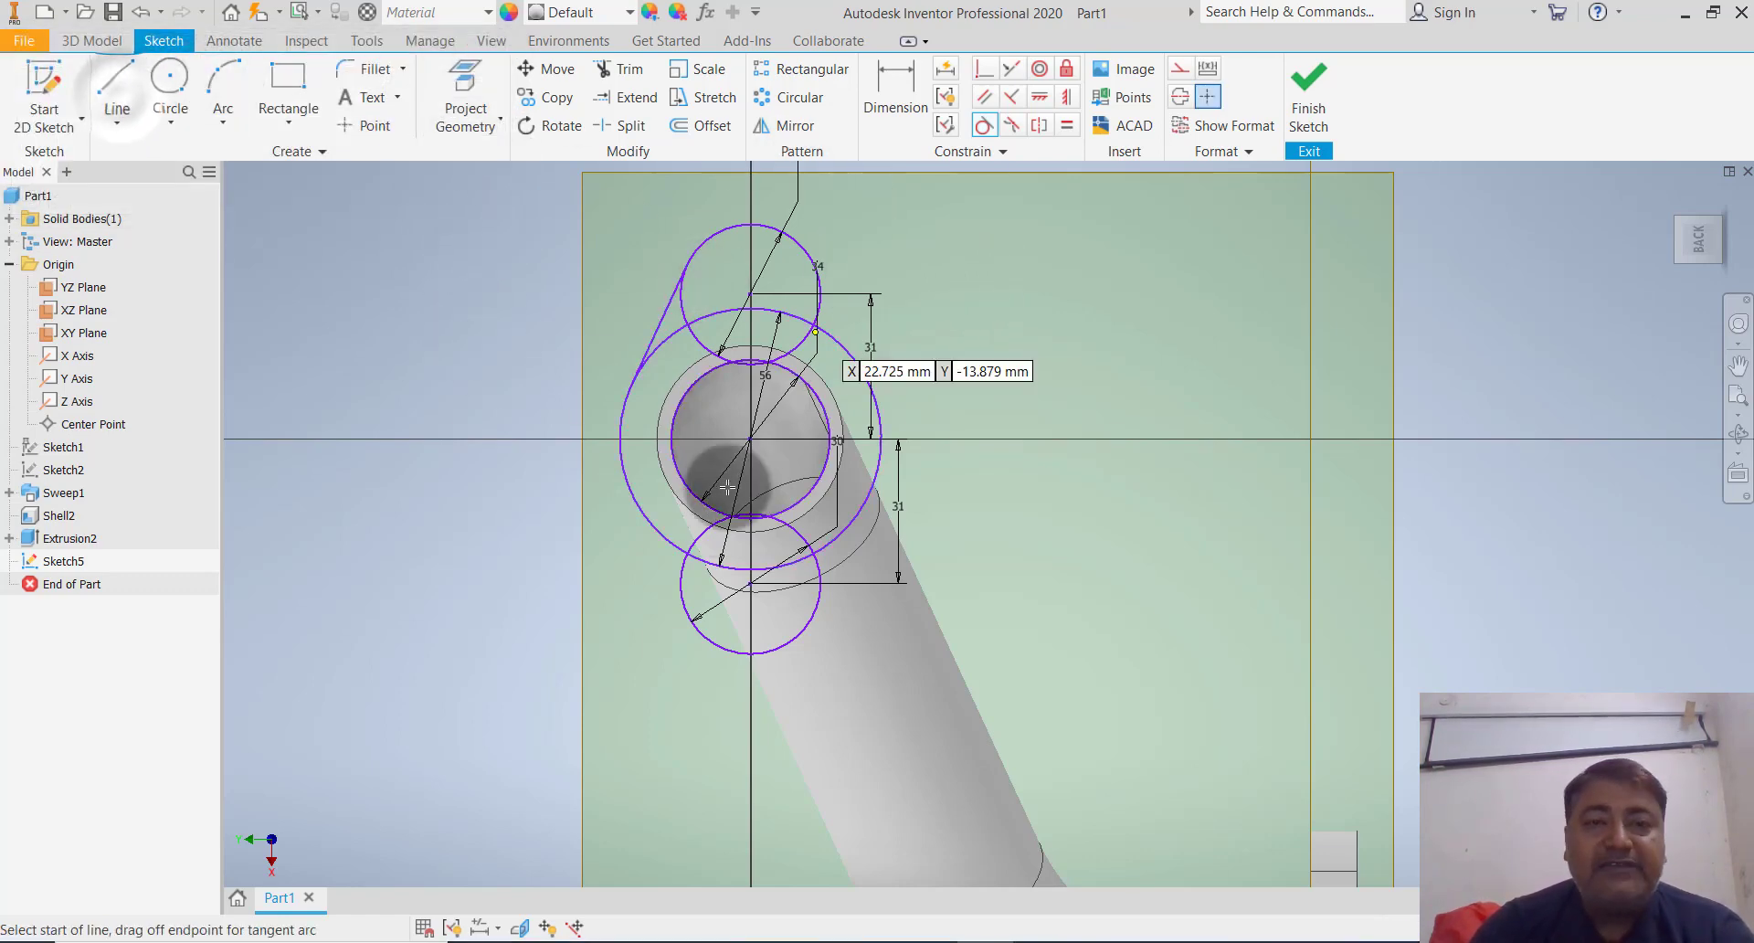
left_click(687, 618)
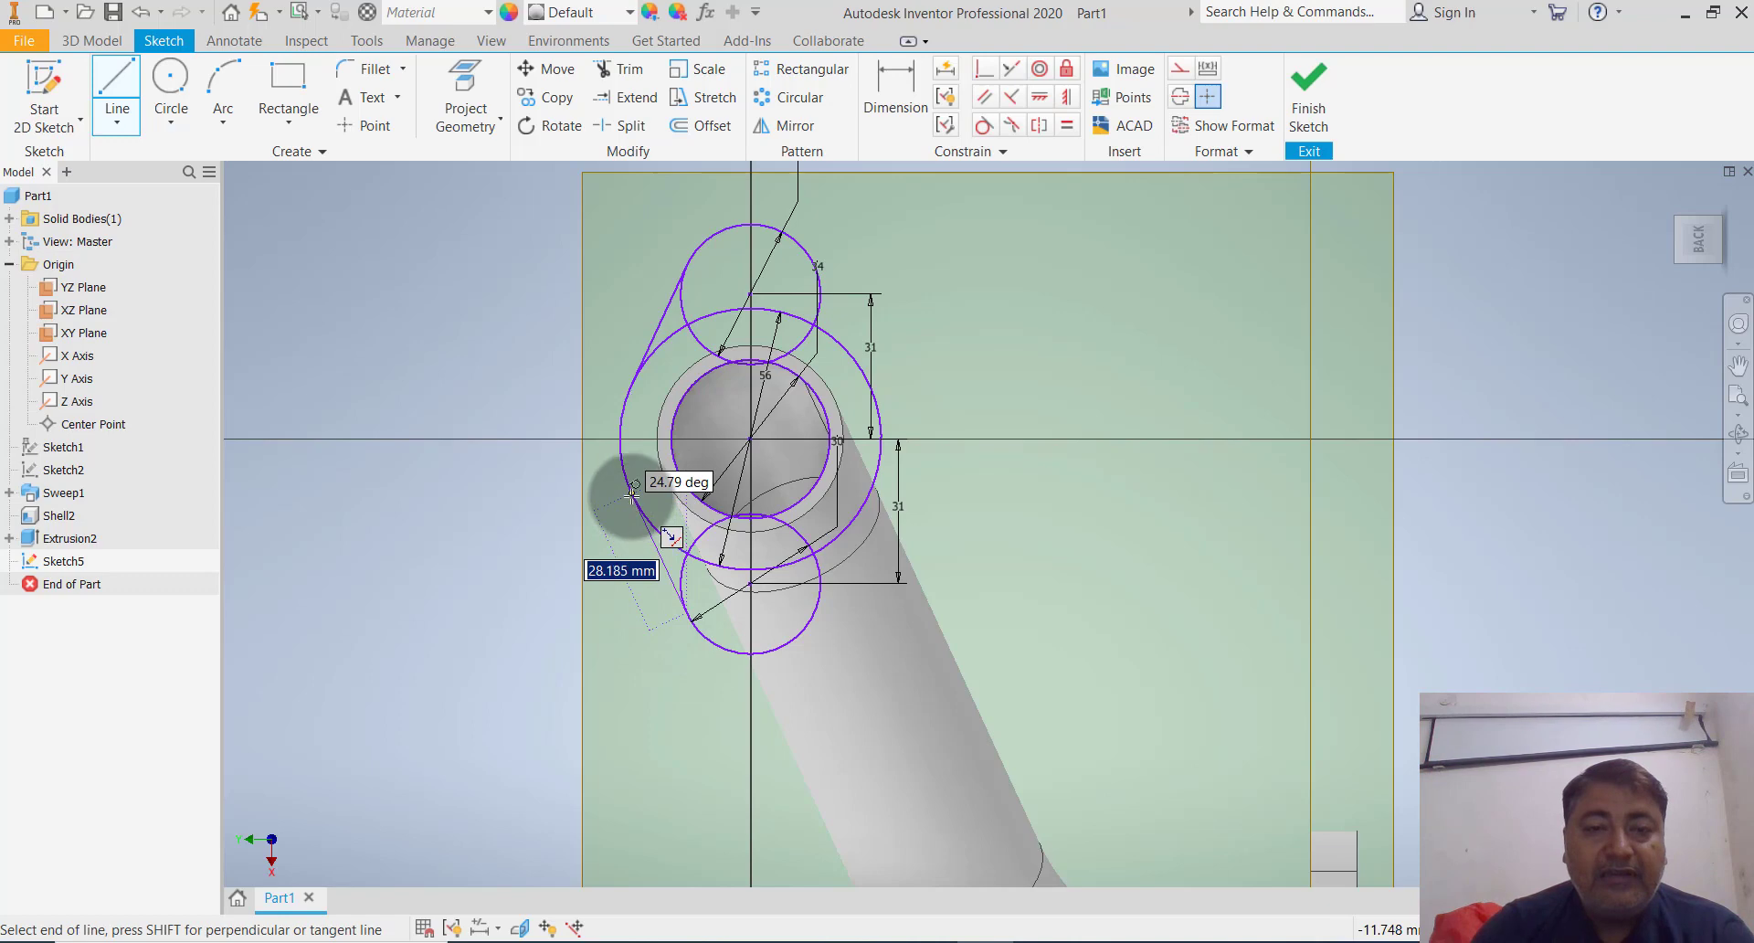
left_click(631, 496)
key("Escape")
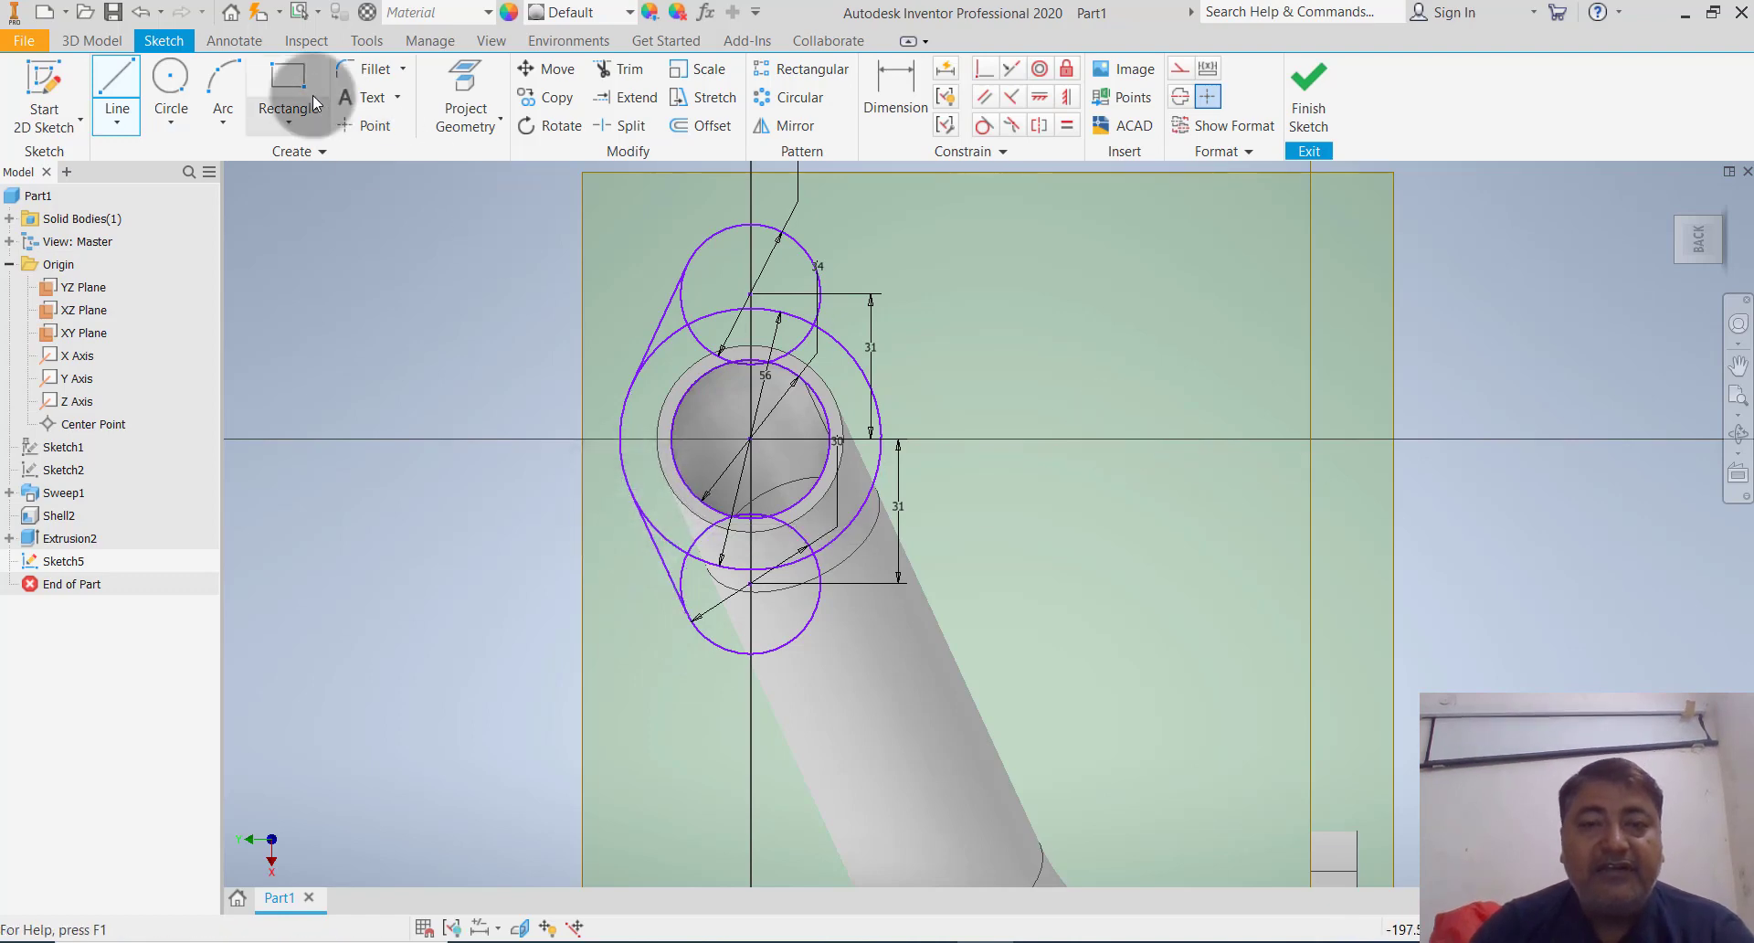
key("l")
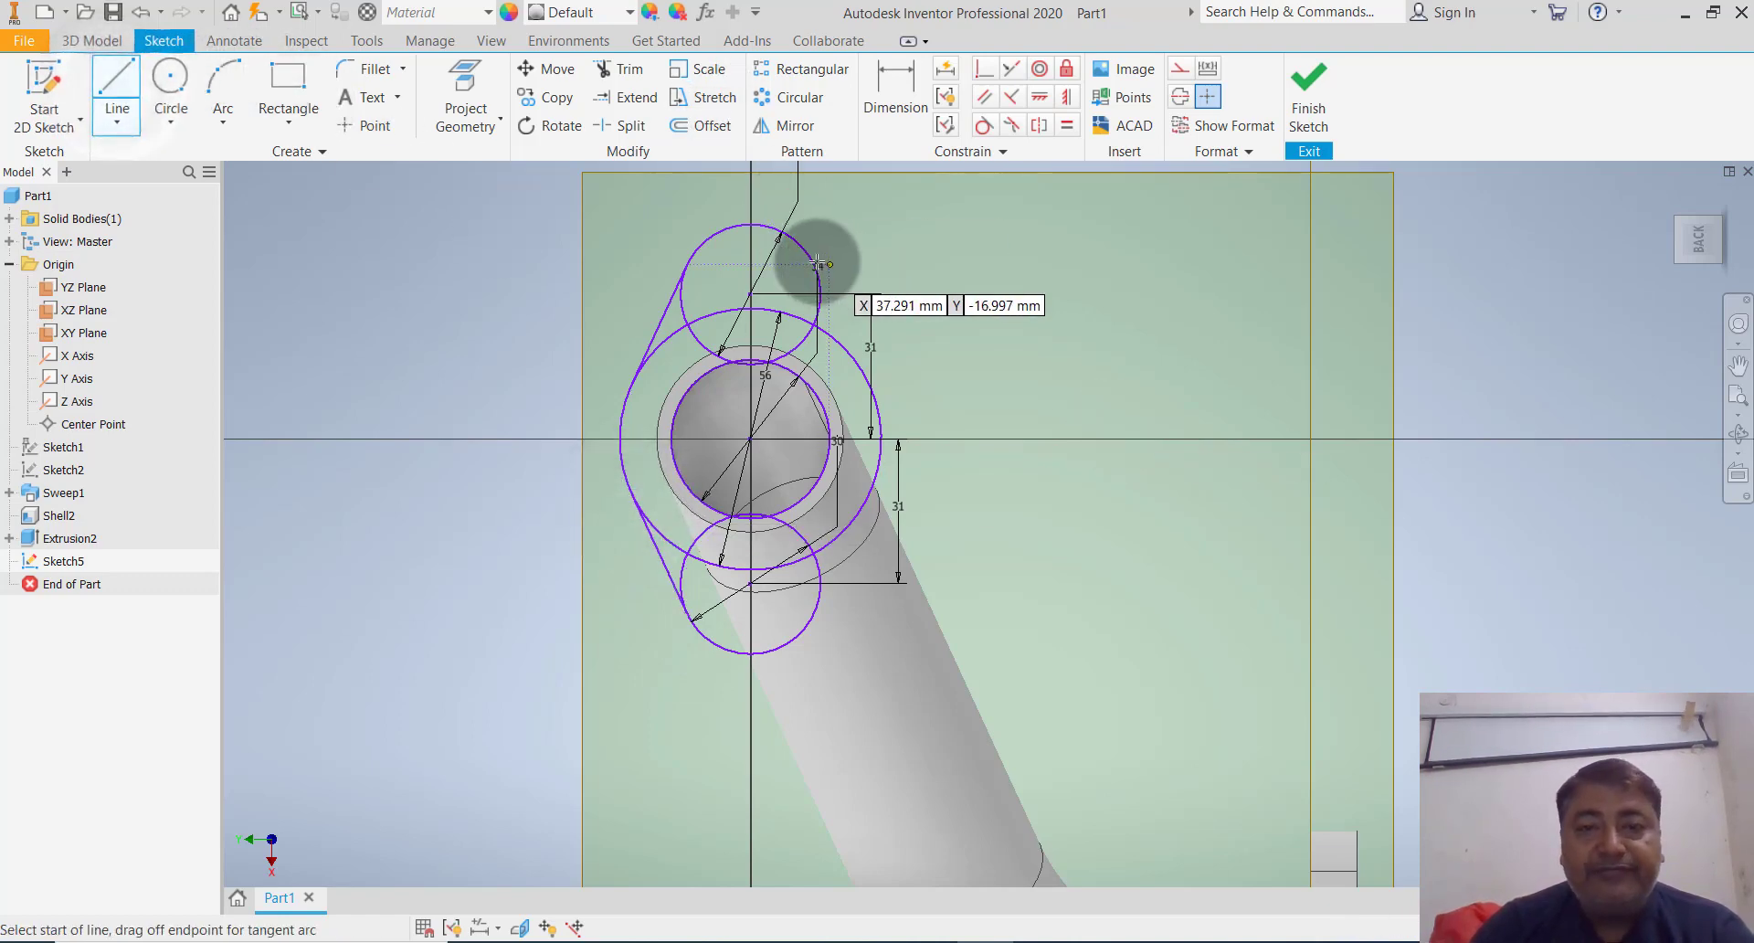
left_click(815, 265)
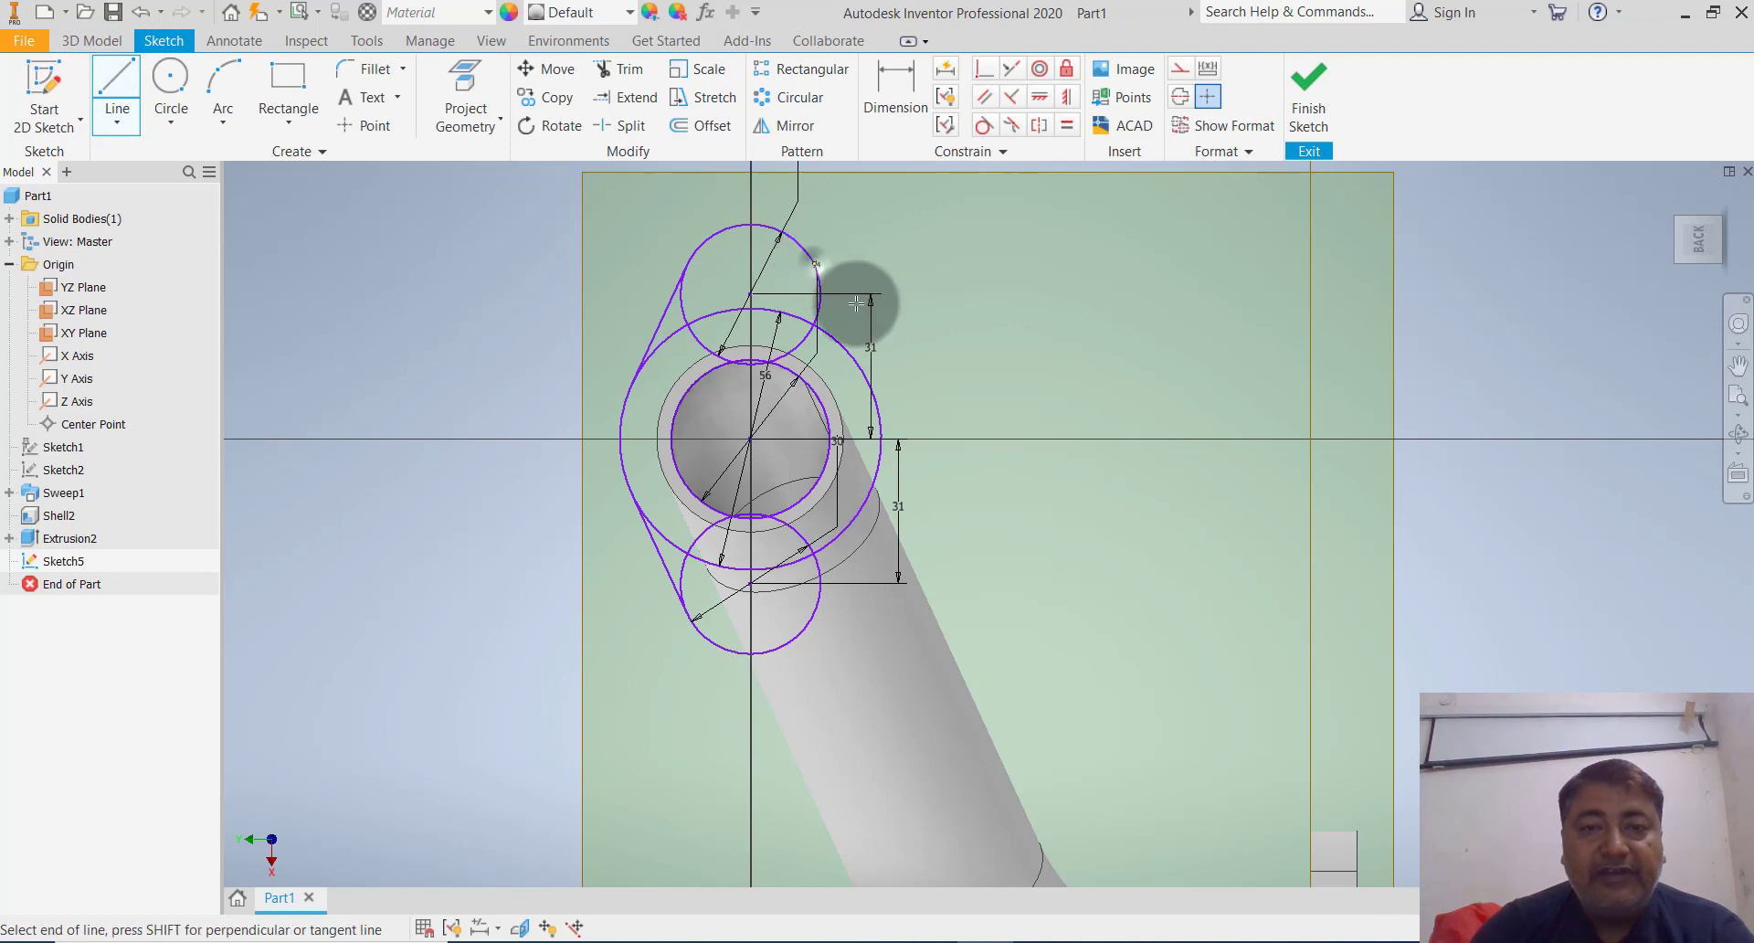
left_click(868, 384)
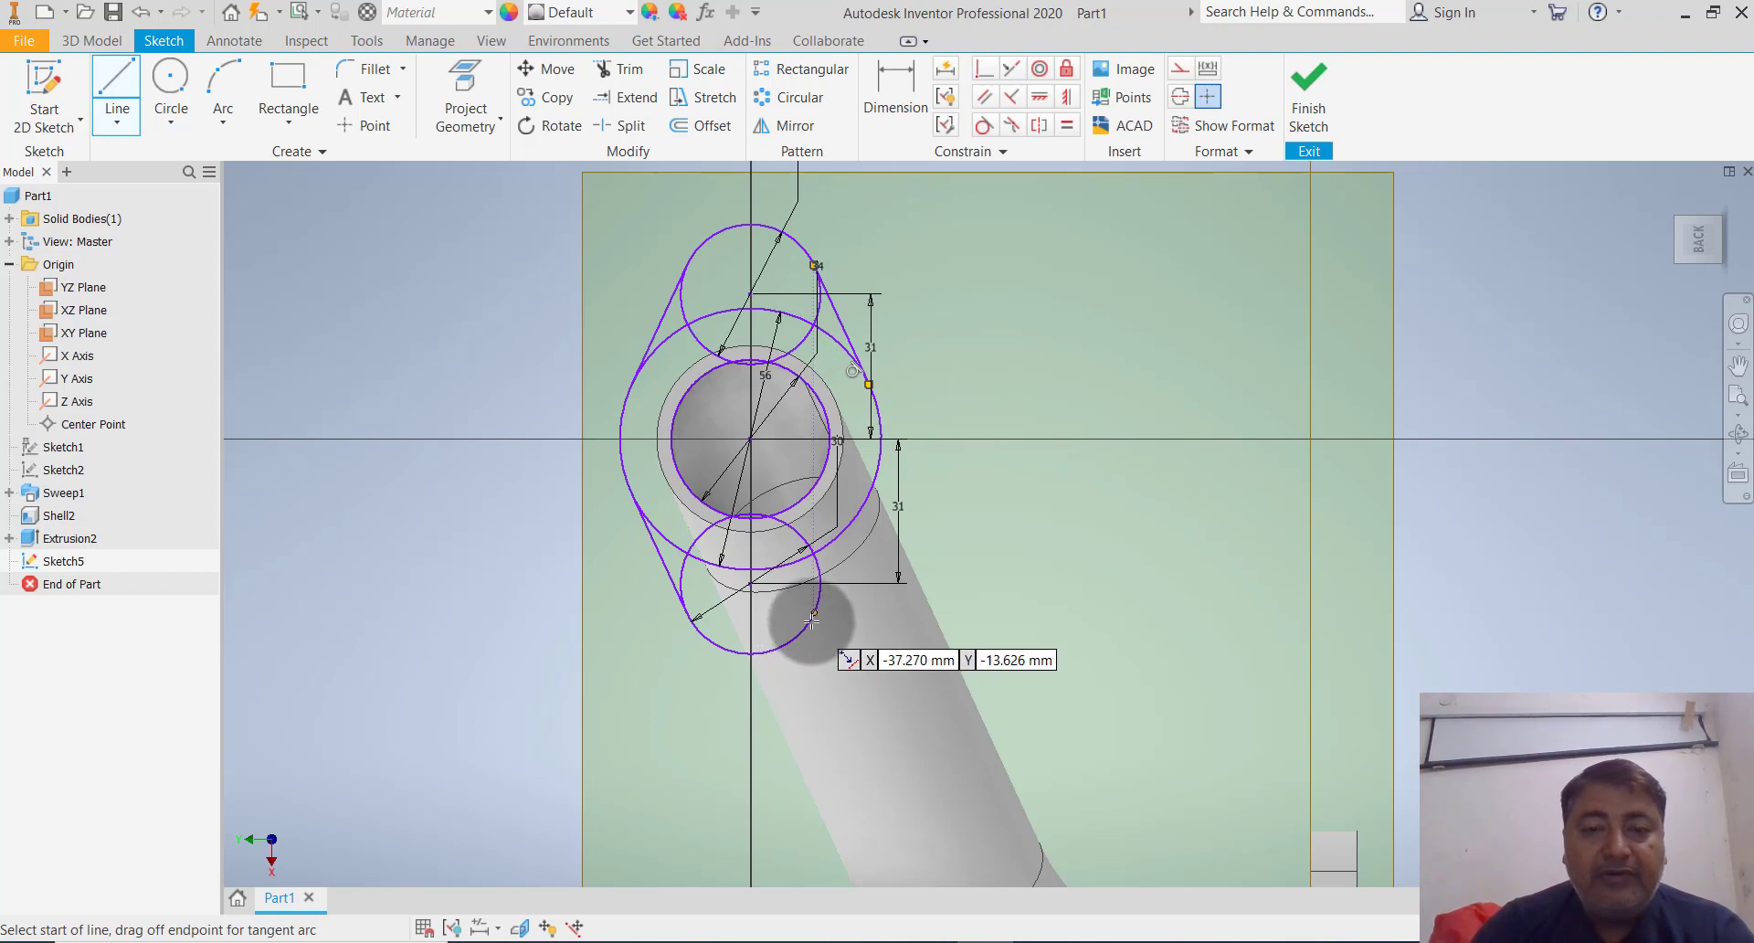
Draw the lower-right side line from the lower 30 mm circle to a tangent point on the 56 mm circle
left_click(814, 618)
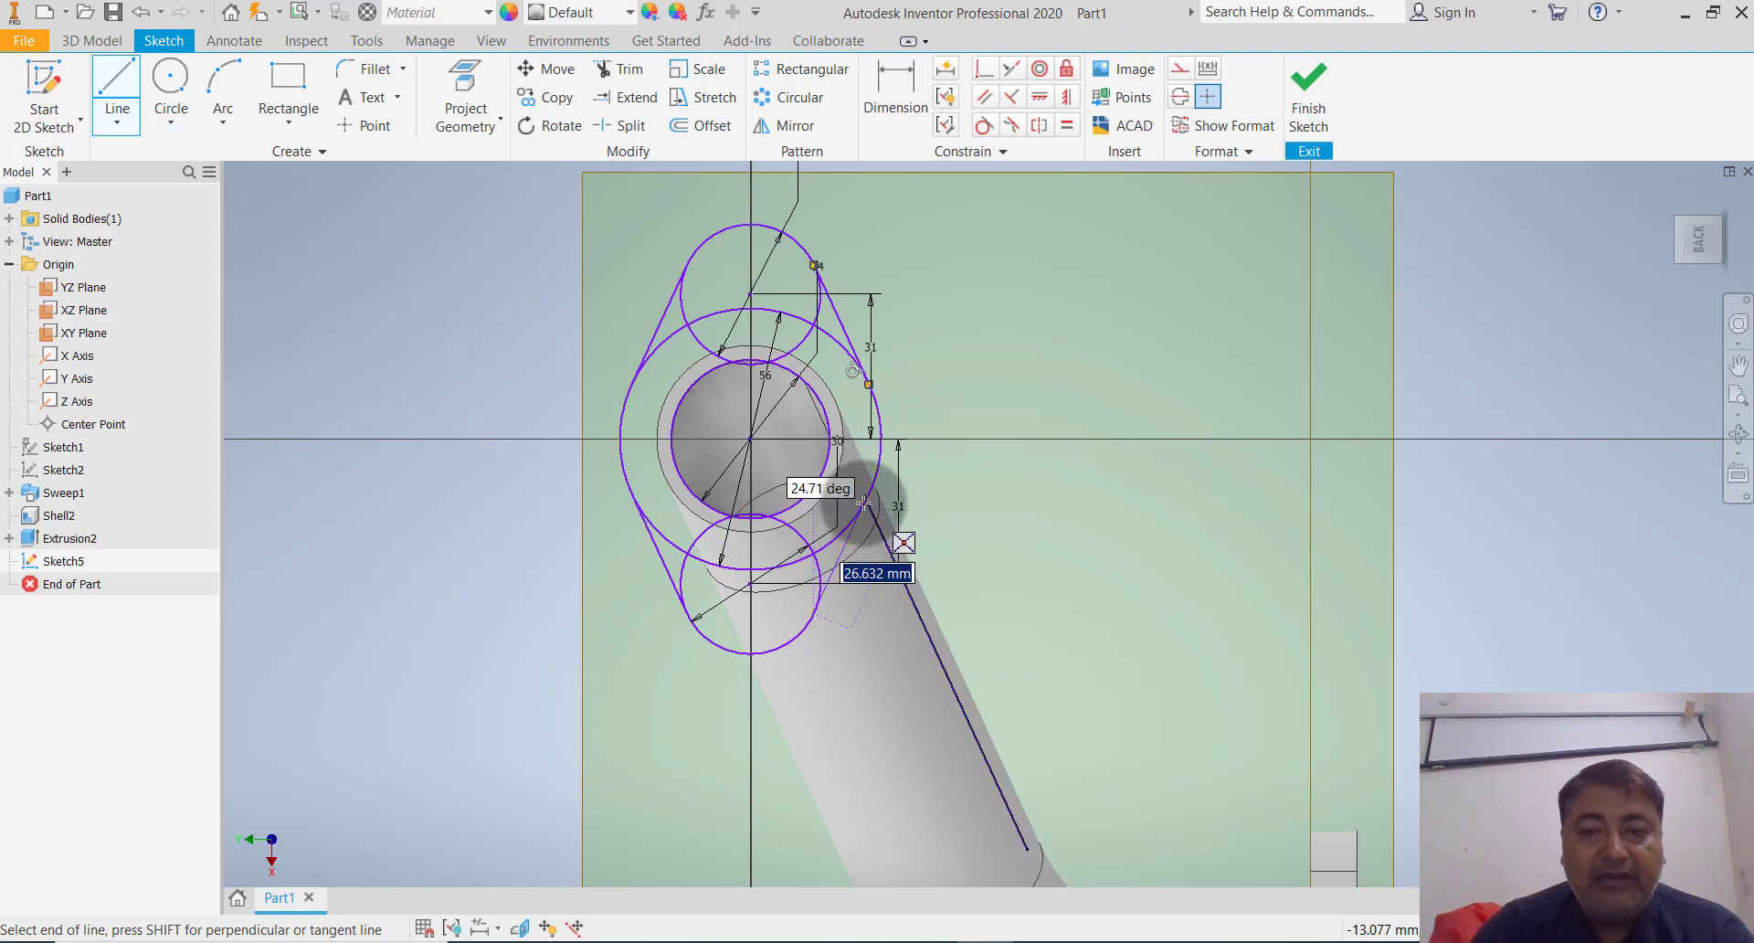
scroll(864, 502, "up", 3)
scroll(1081, 389, "down", 1)
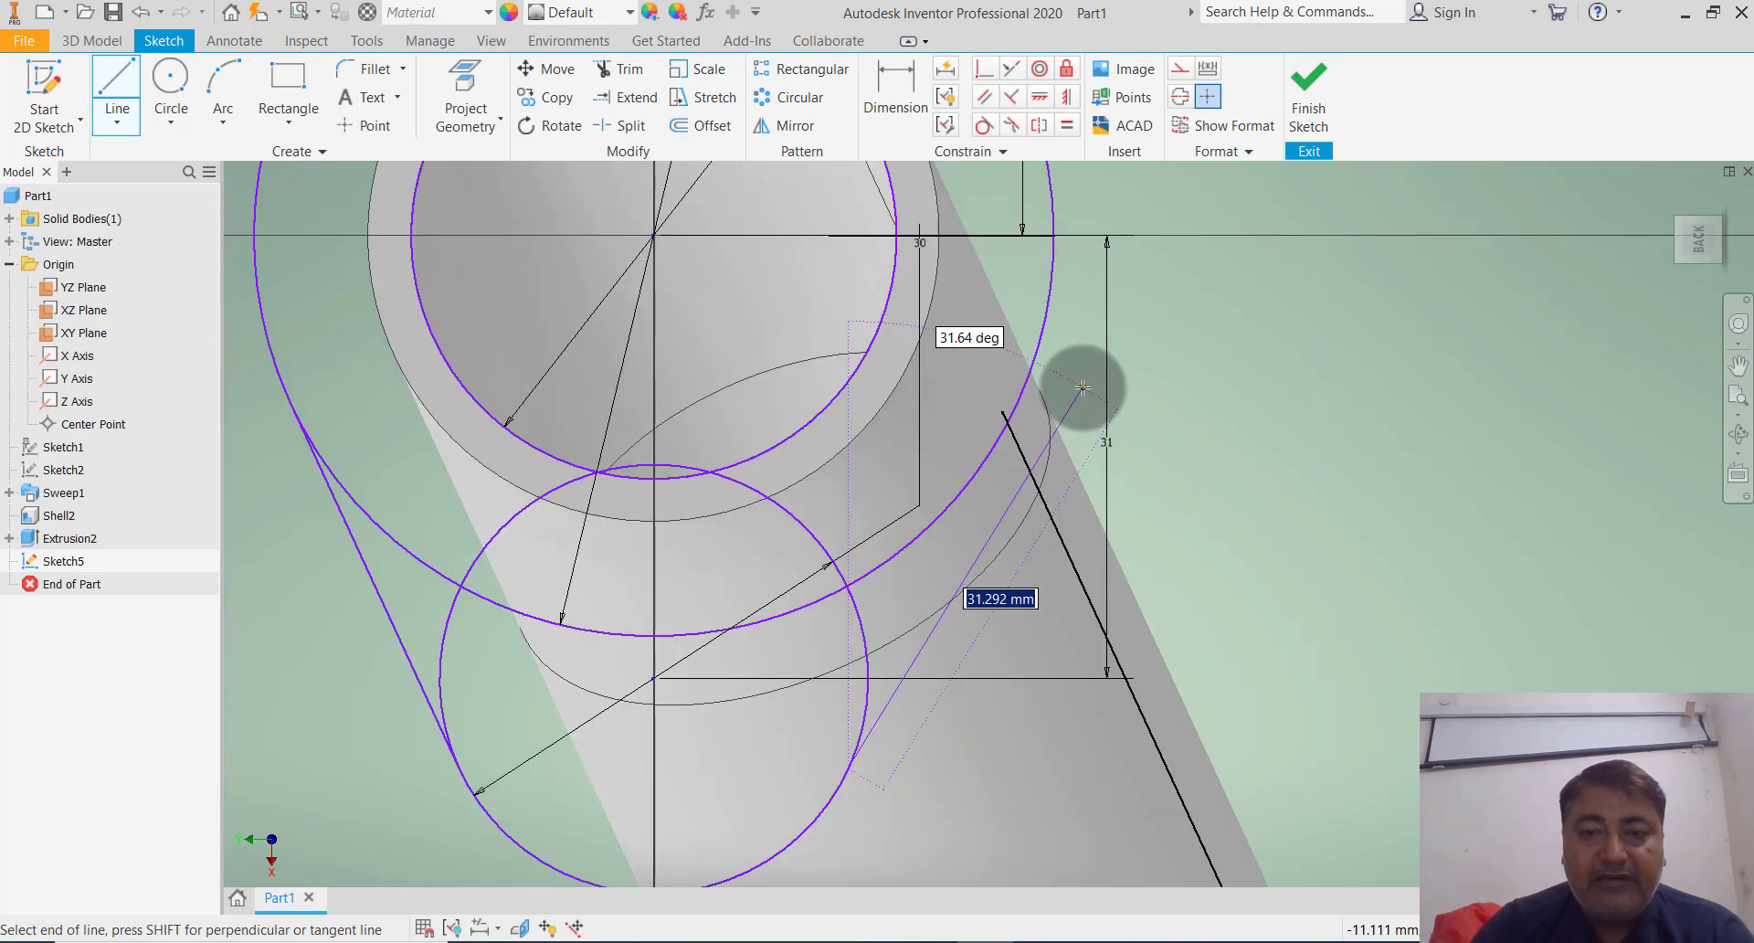
left_click(992, 439)
key("Escape")
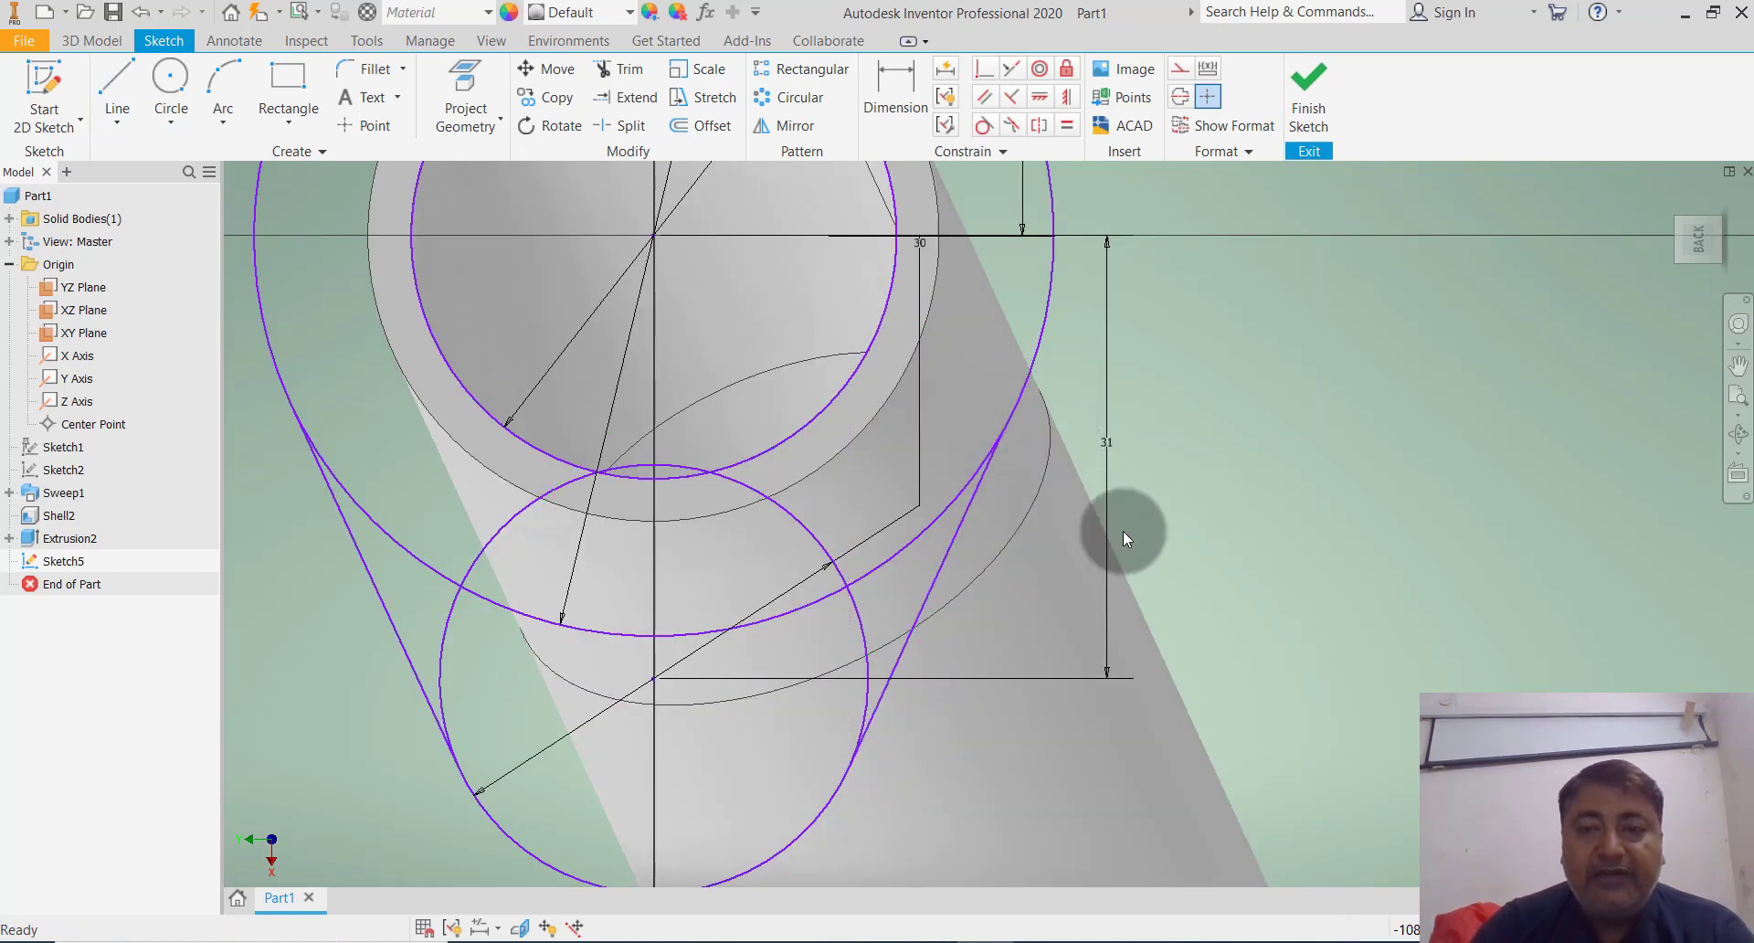
Apply a tangent constraint between the lower-right side line and the lower 30 mm circle
scroll(1122, 530, "down", 2)
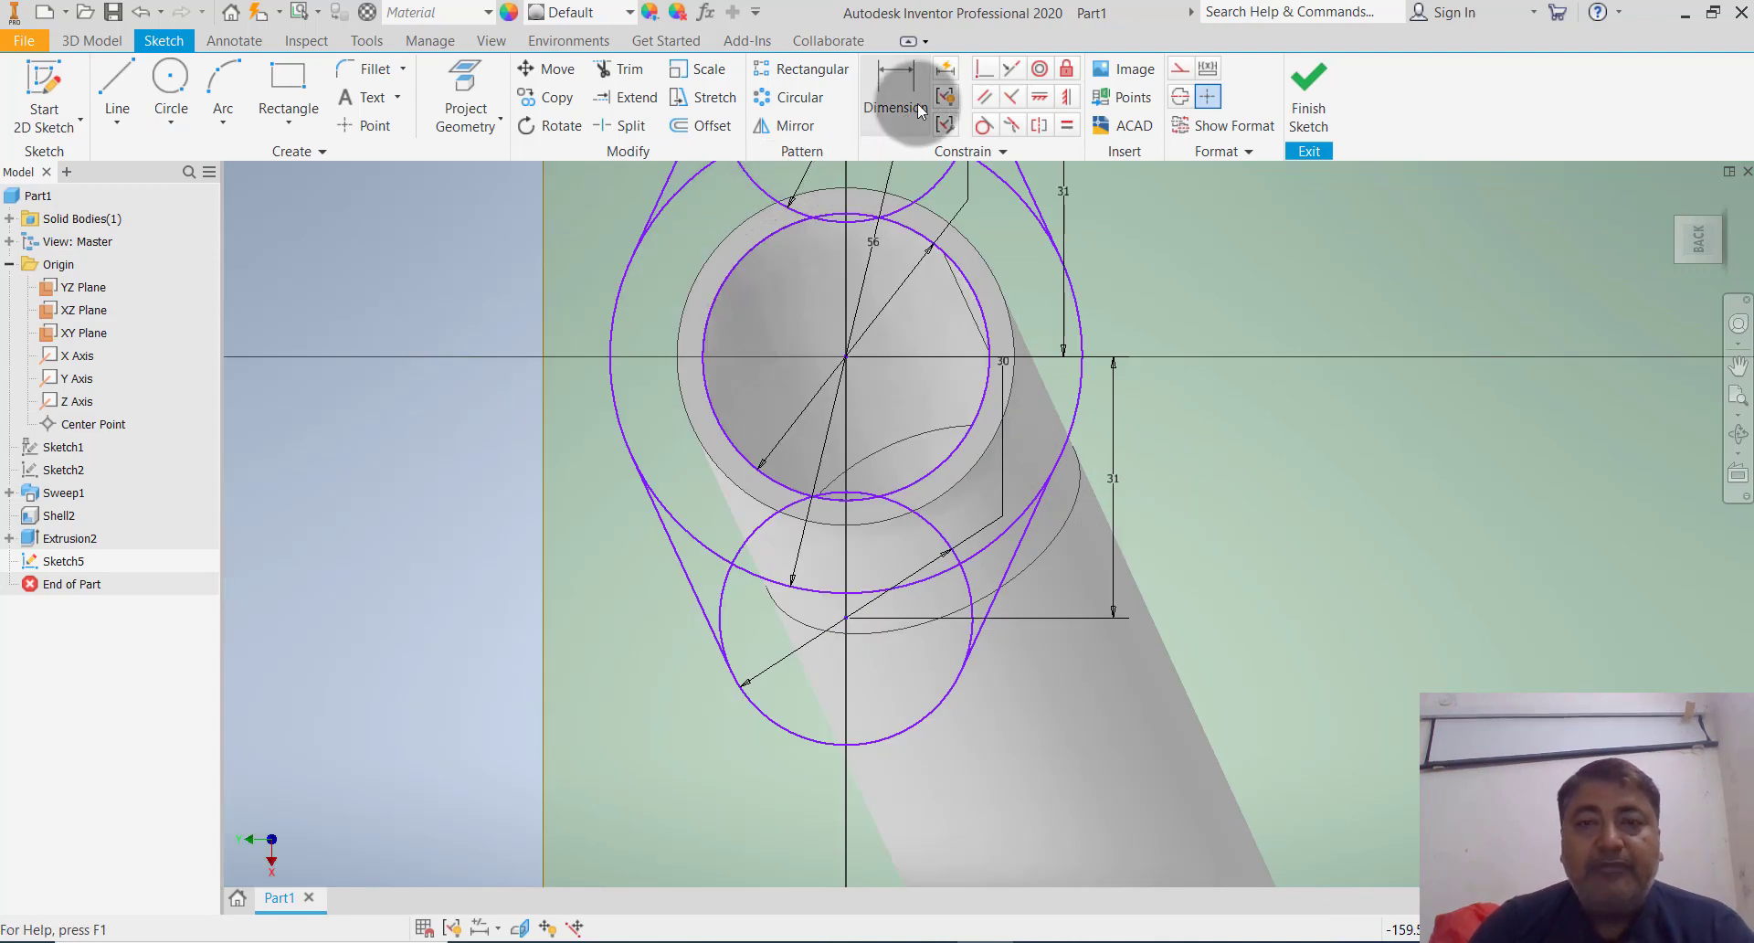
left_click(984, 125)
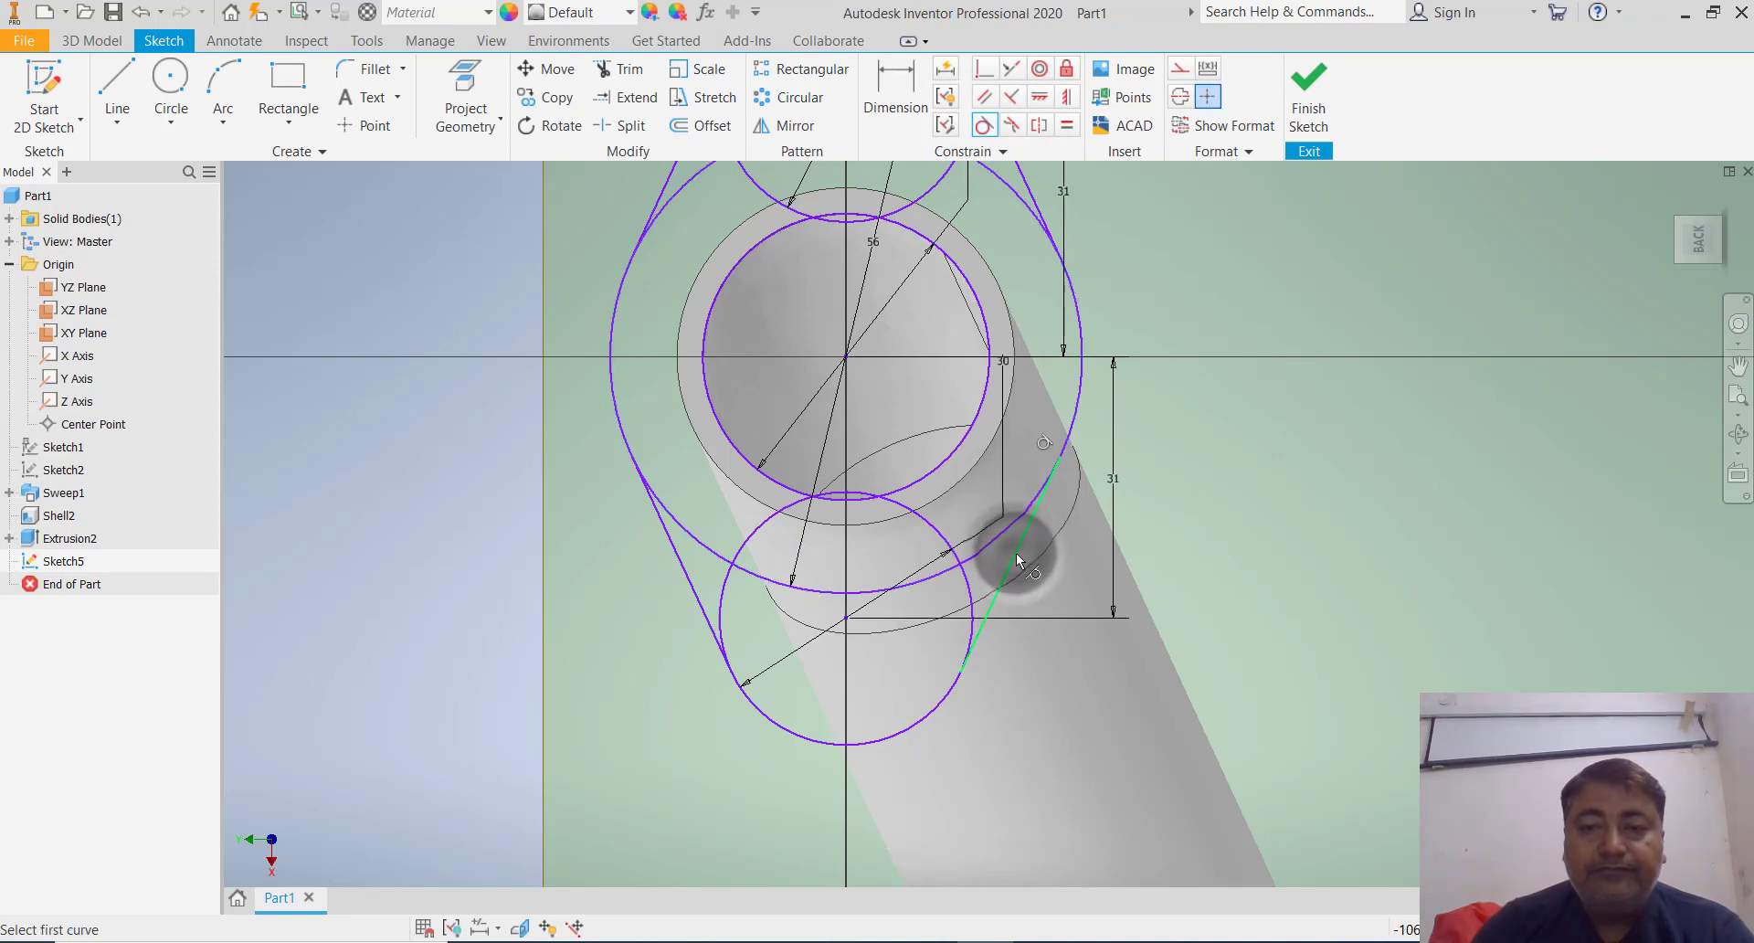
left_click(979, 125)
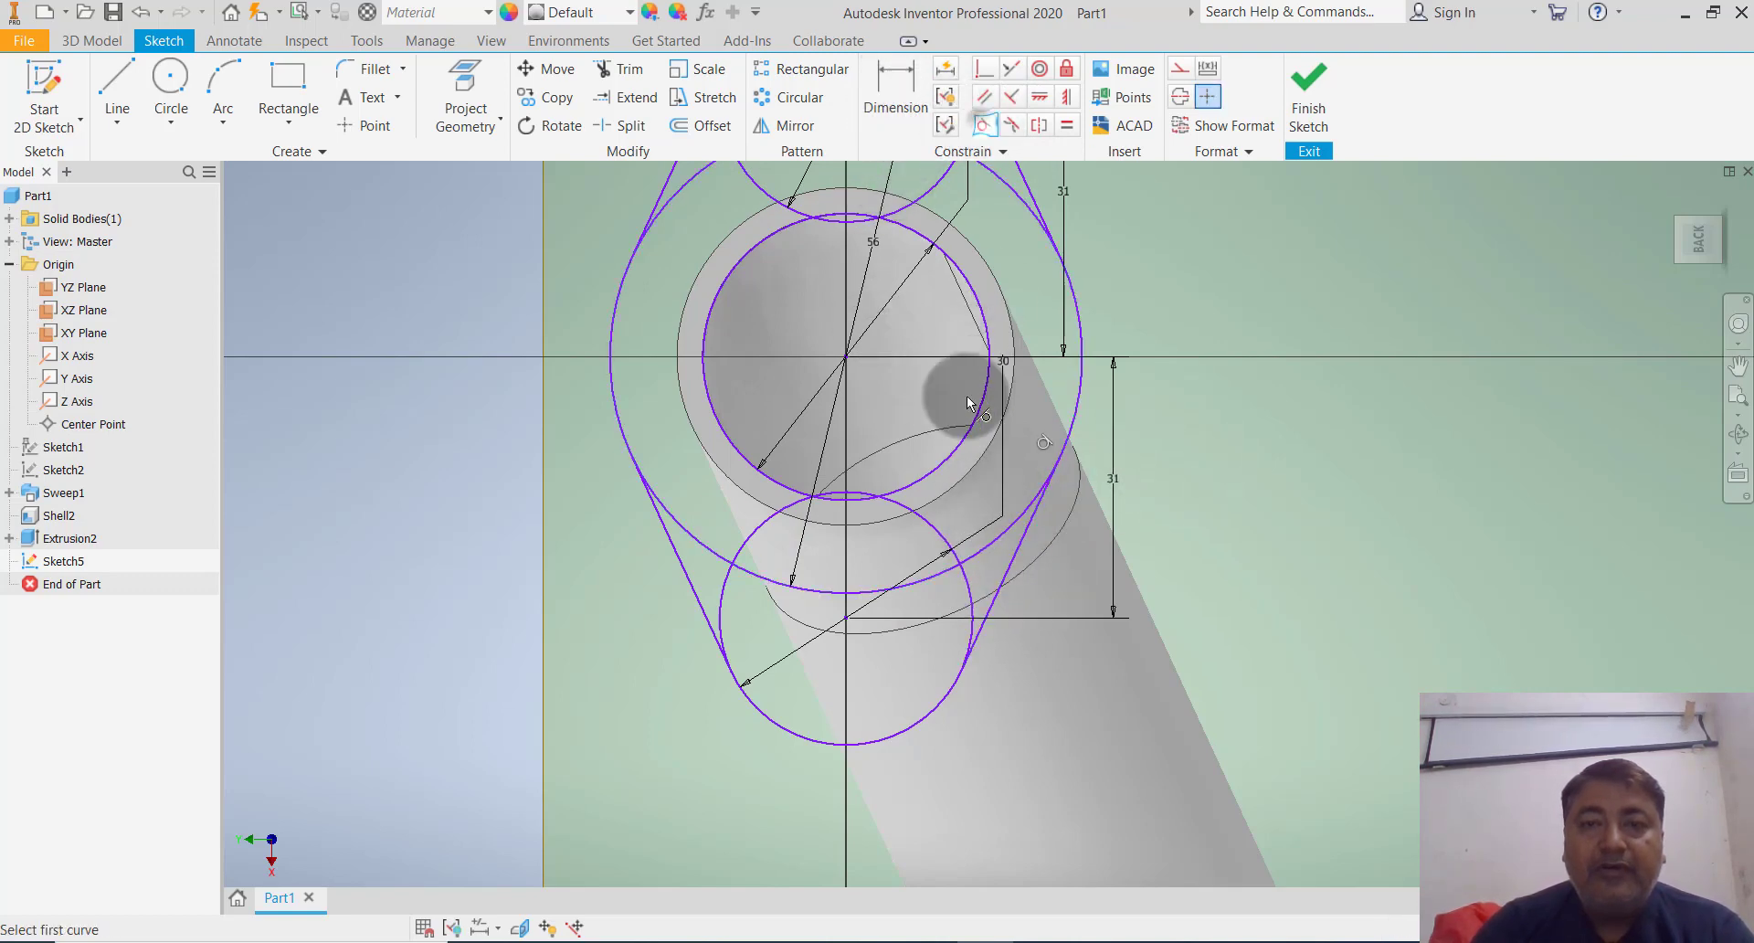
left_click(981, 612)
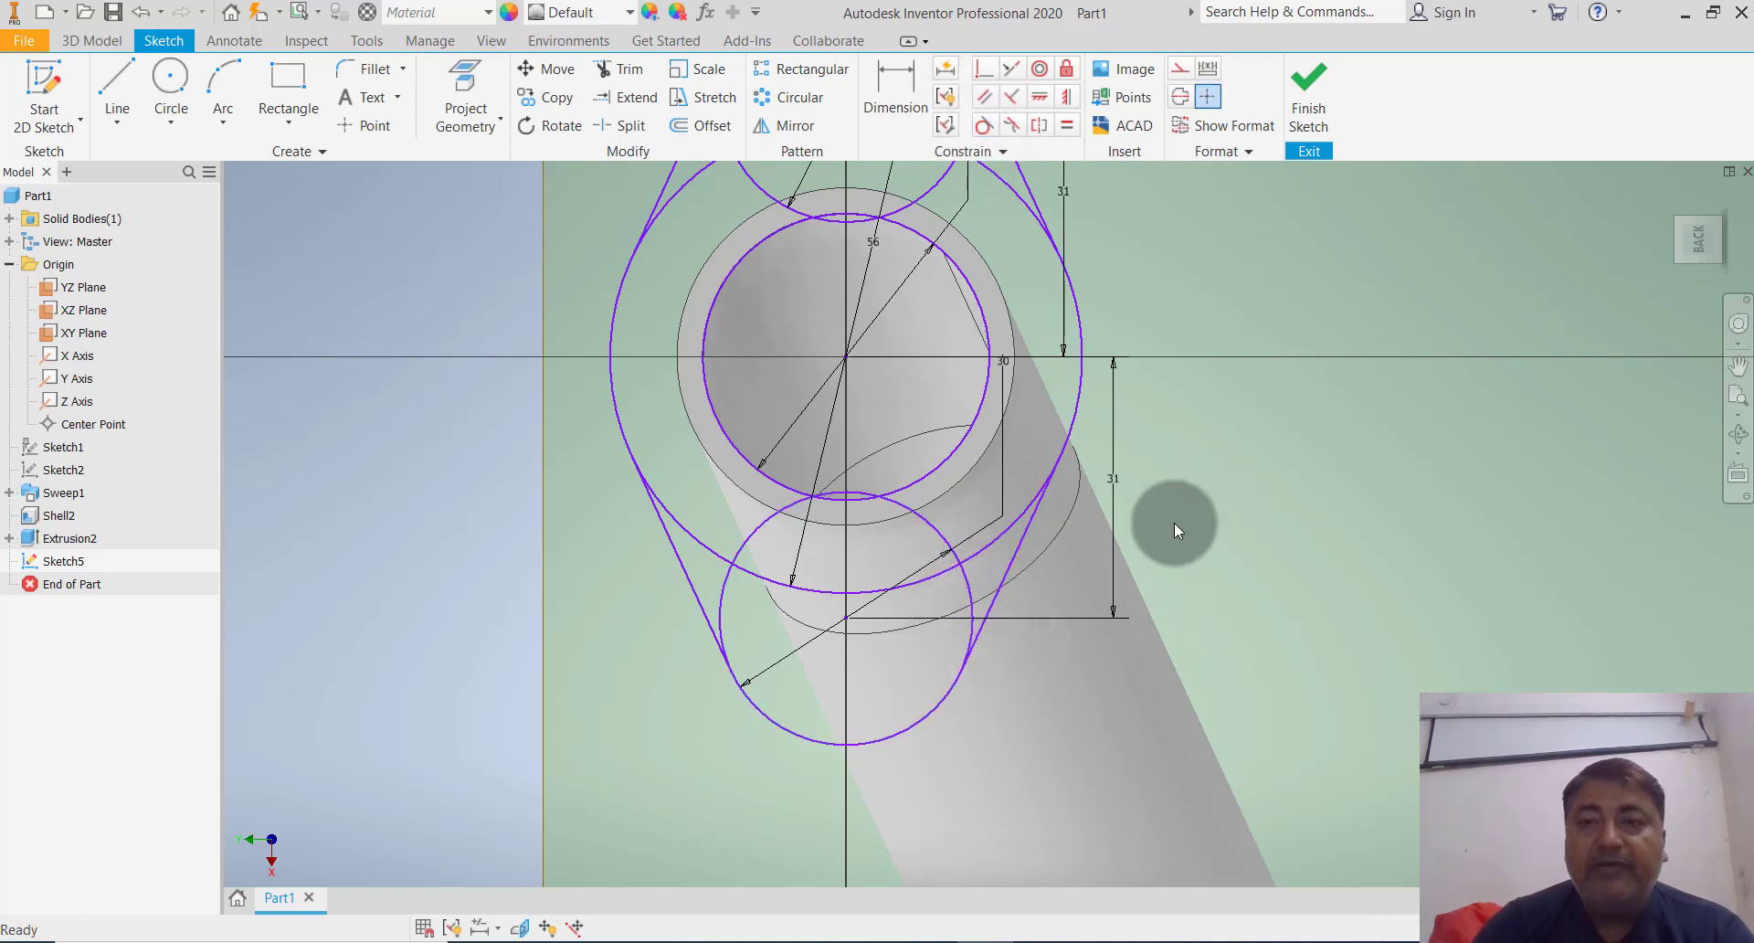
Trim the inner arcs of the upper 30 mm circle and the 56 mm circle within the upper half of the flange outline
scroll(1161, 557, "down", 4)
scroll(1146, 556, "up", 3)
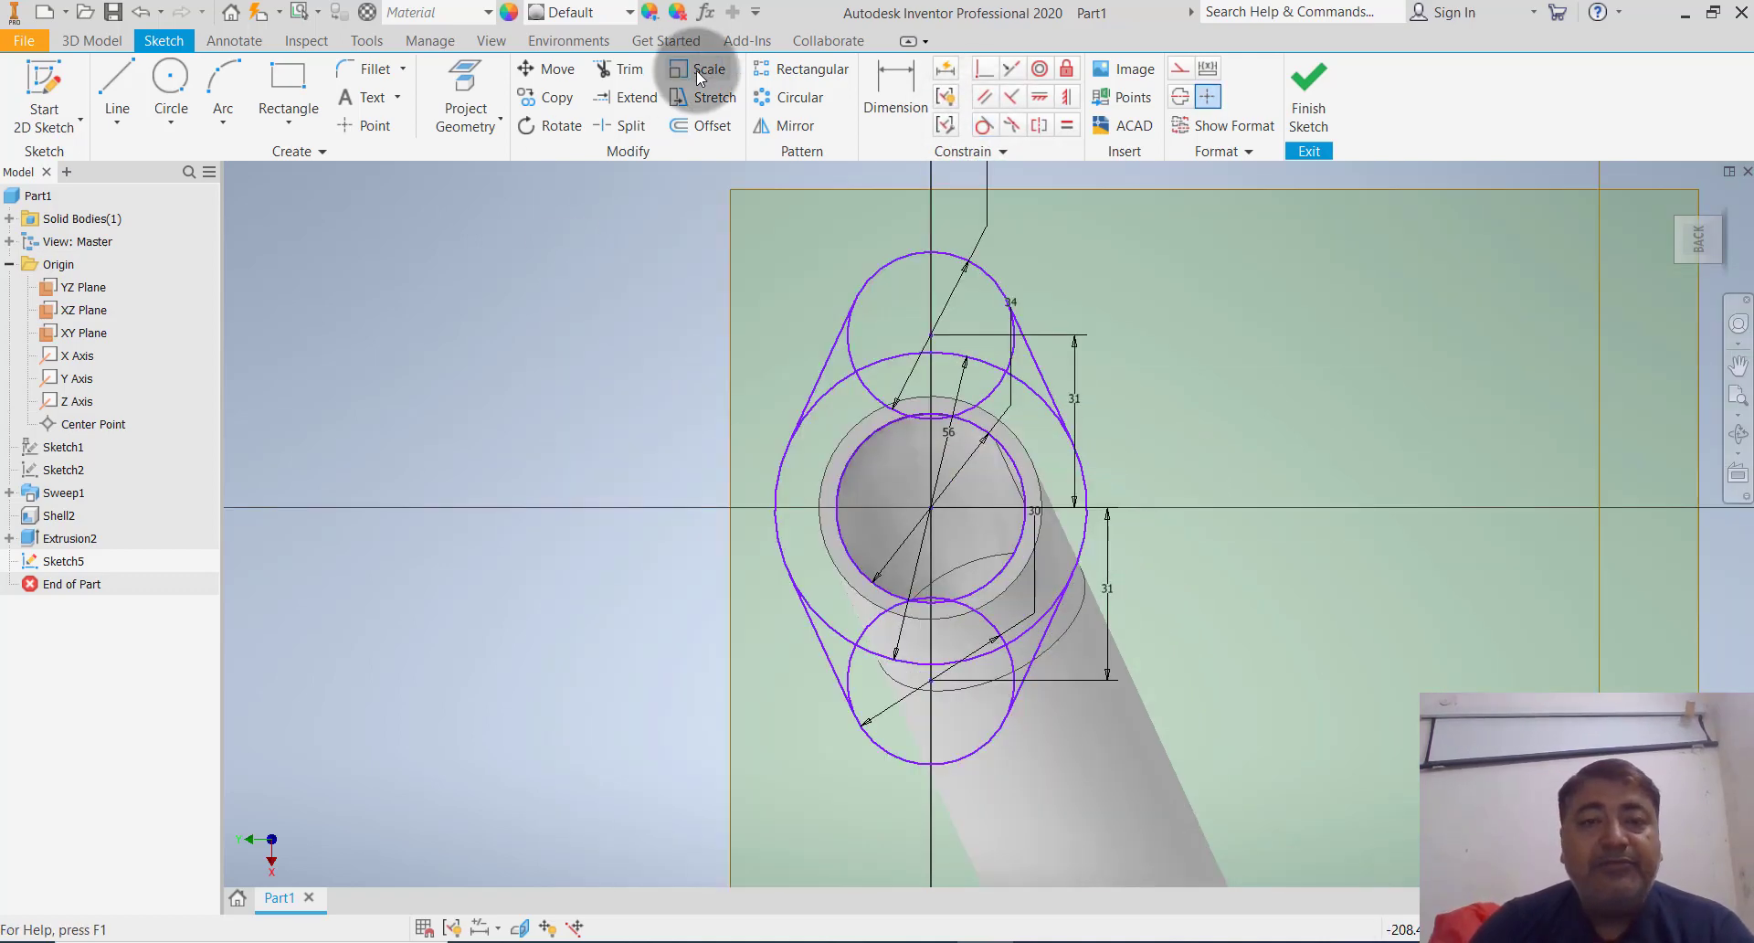
left_click(617, 69)
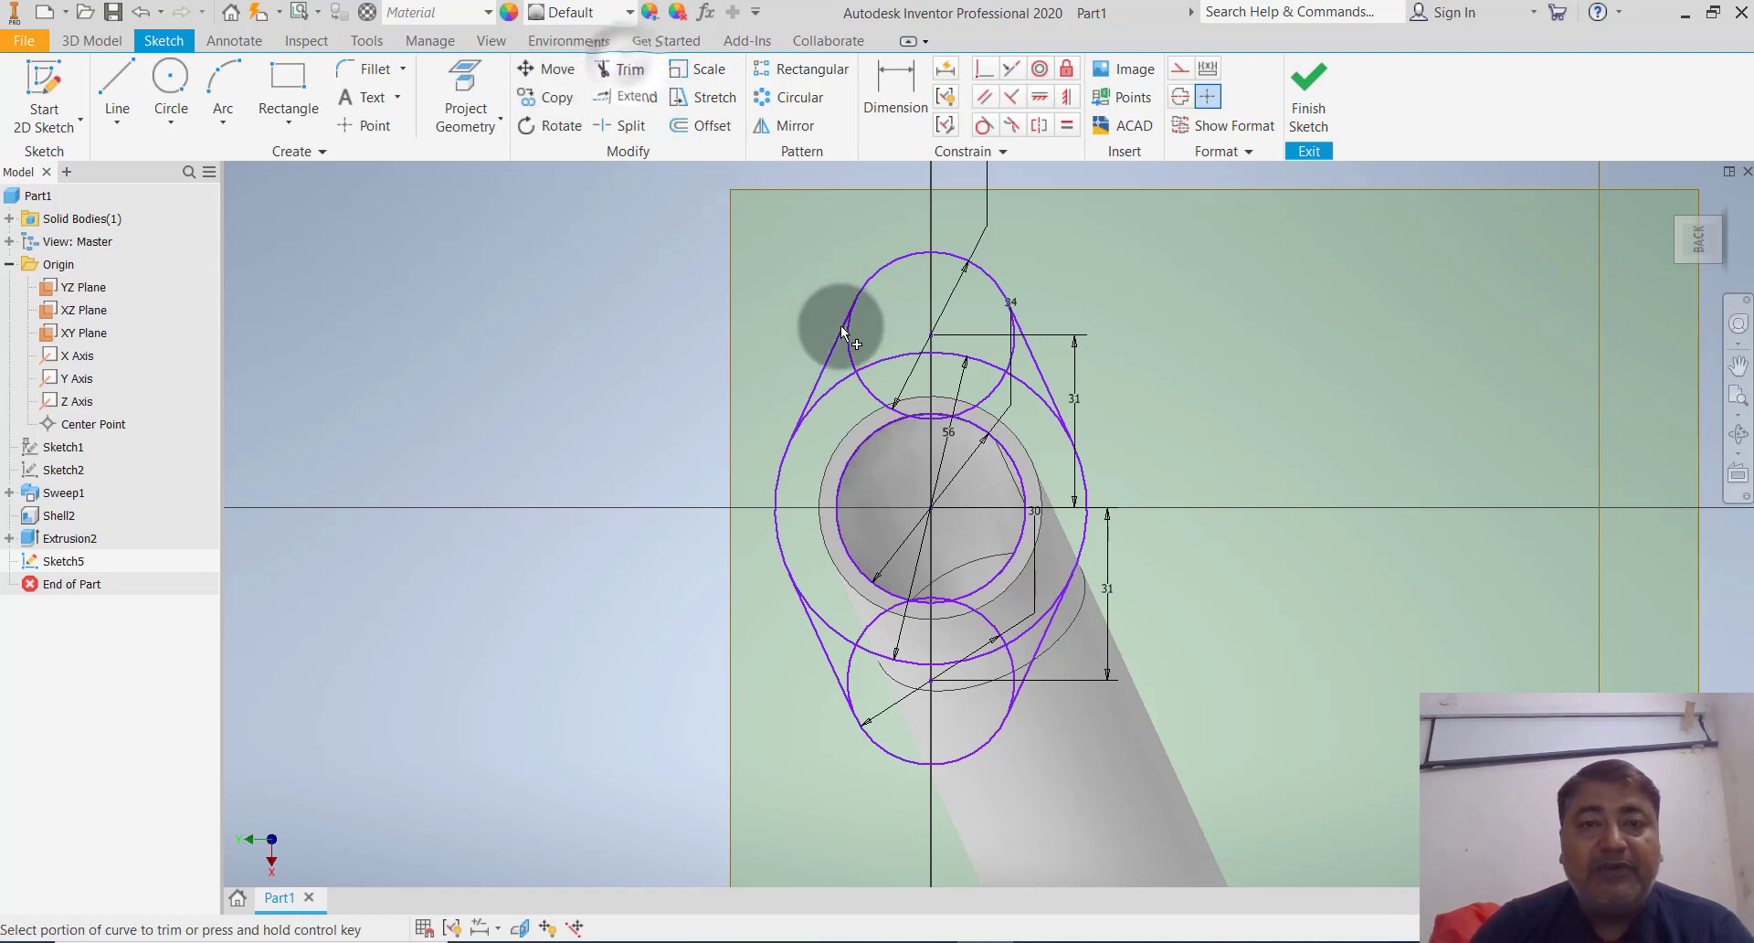
left_click(837, 374)
left_click(834, 402)
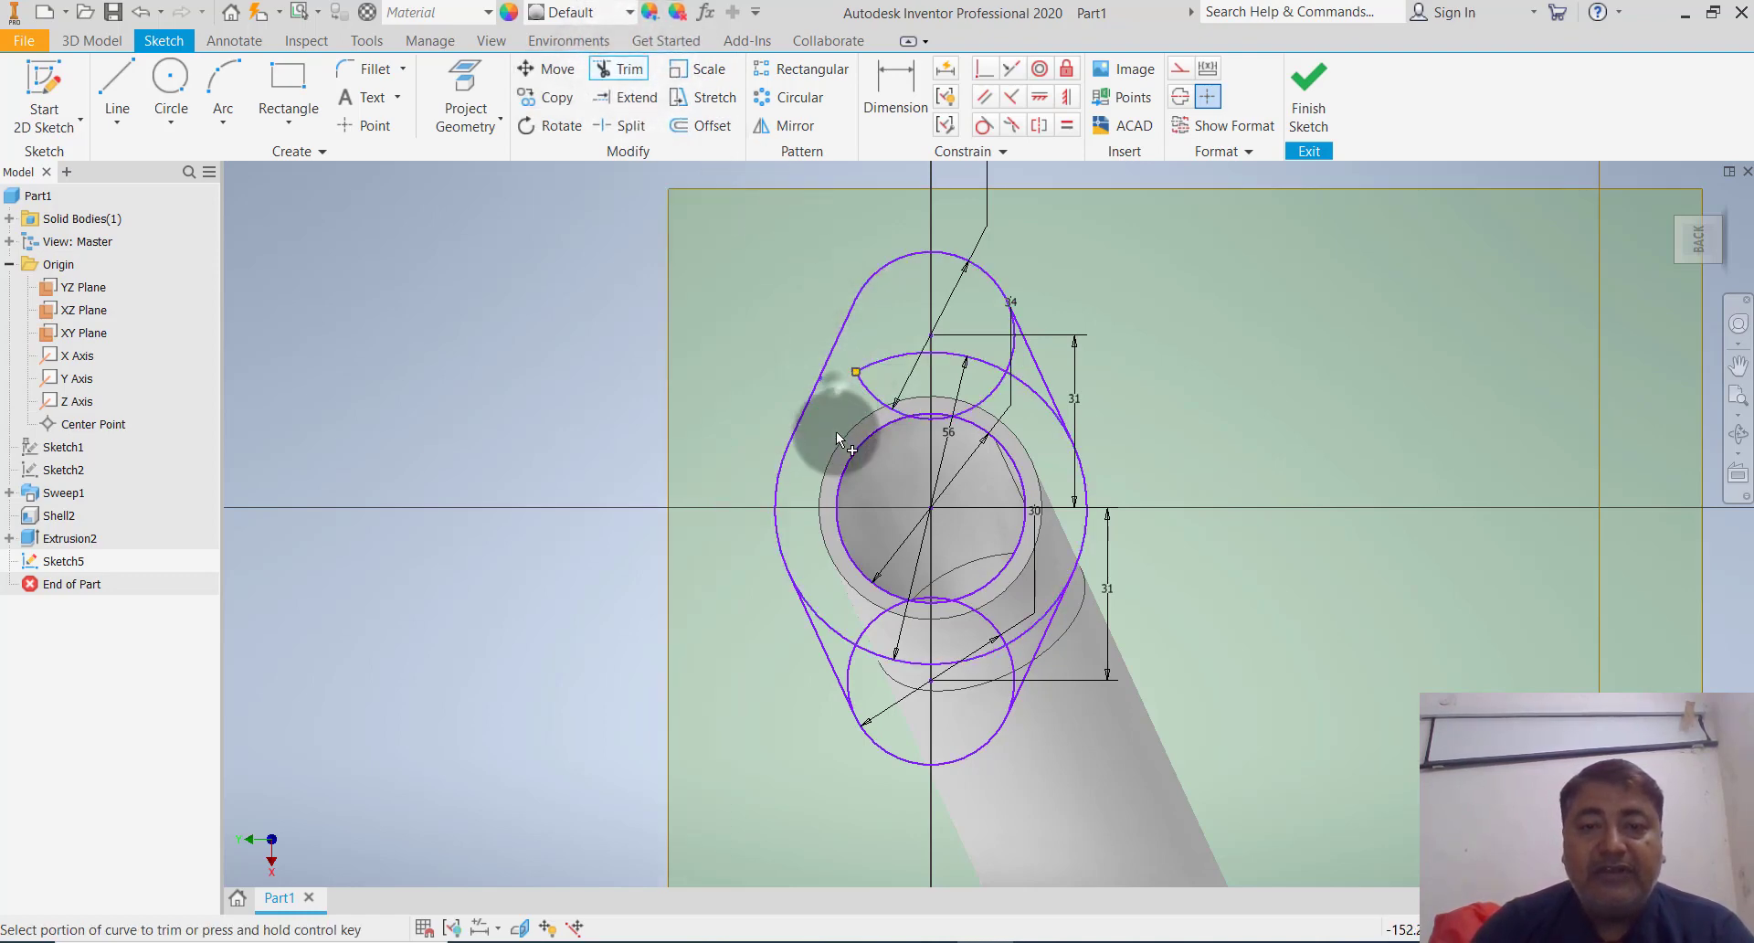
left_click(873, 368)
left_click(974, 364)
left_click(1019, 361)
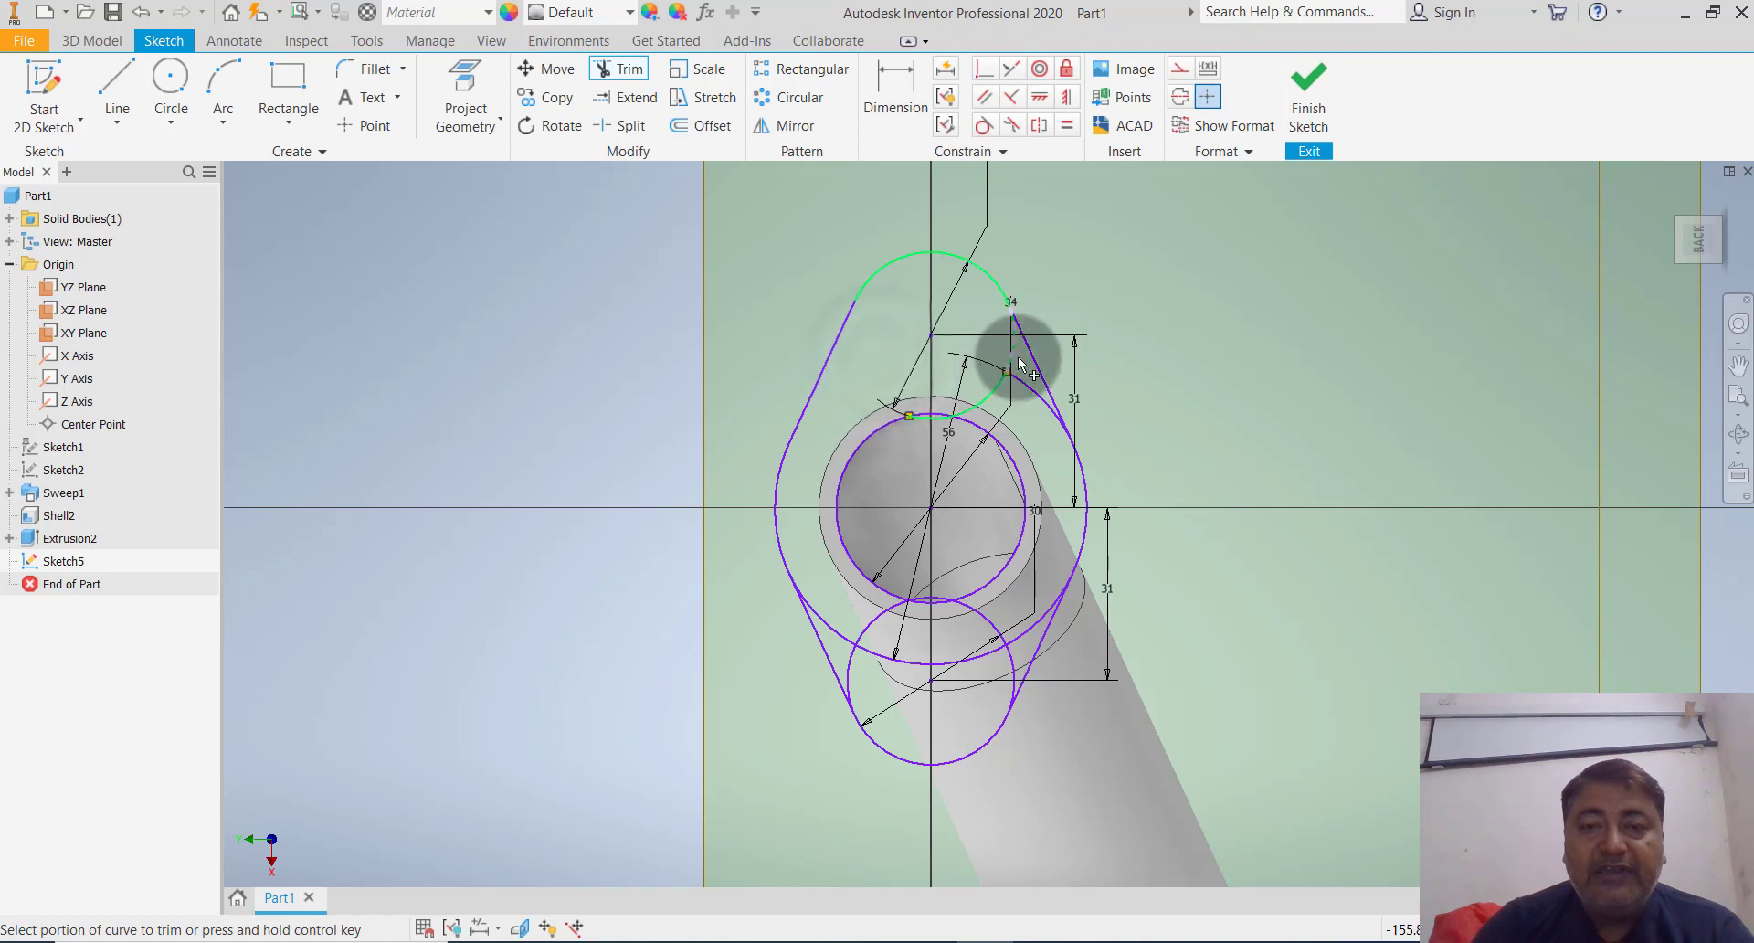
left_click(992, 387)
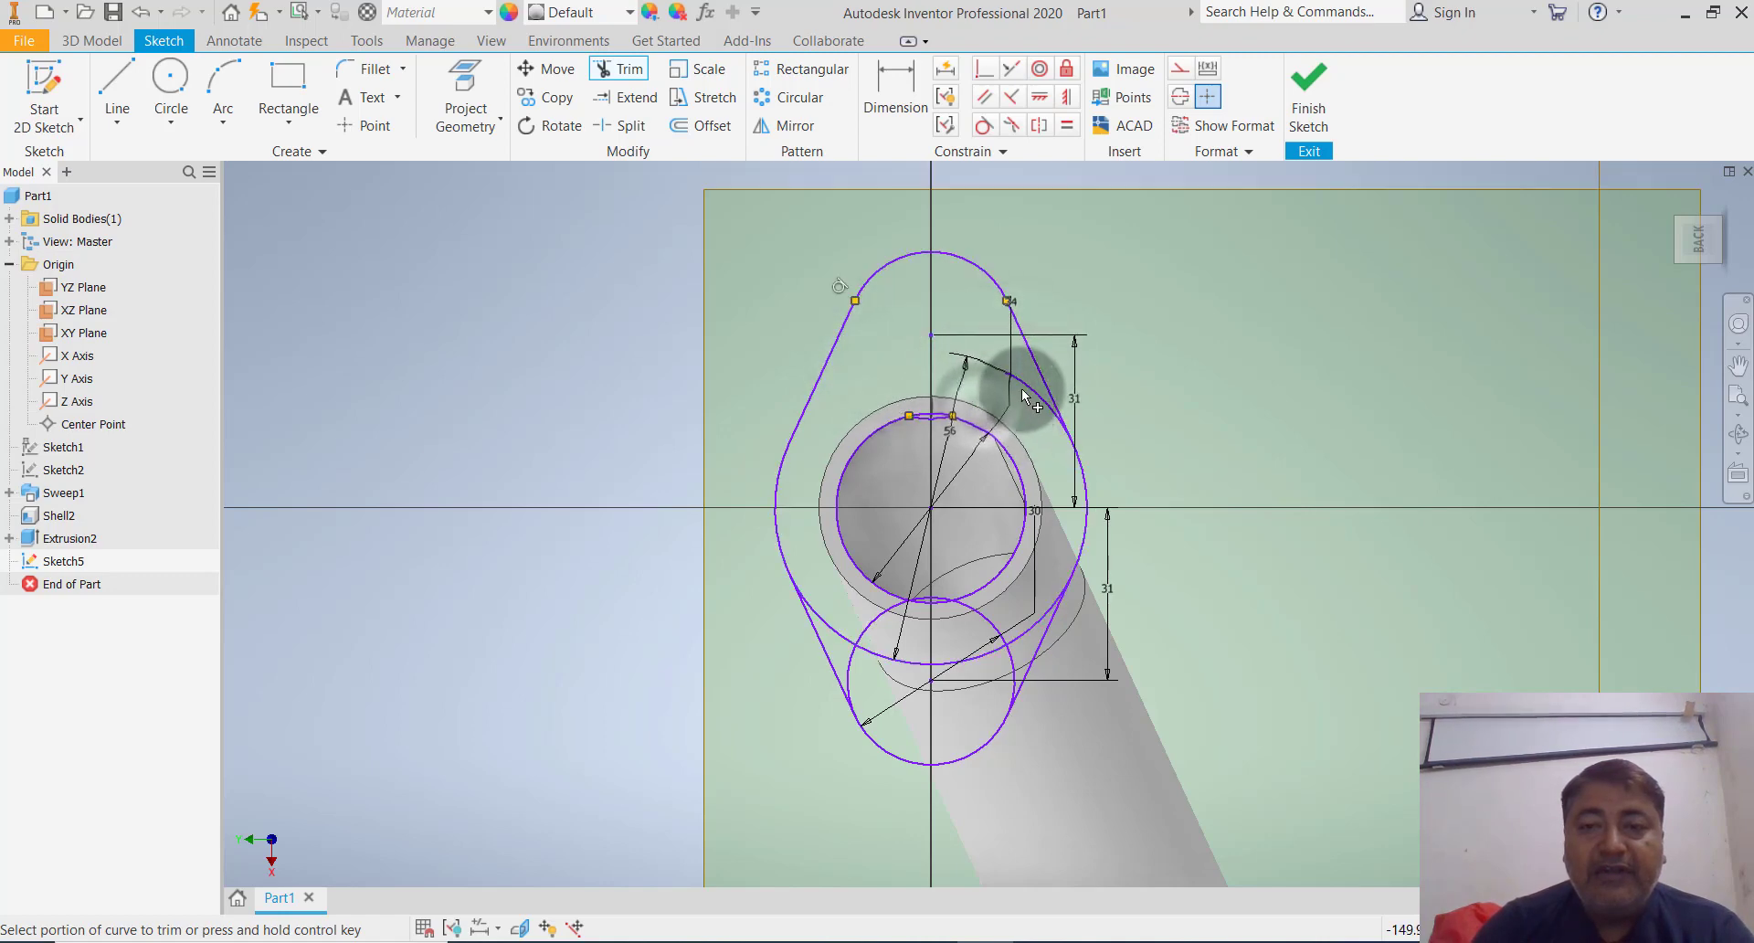
left_click(1017, 505)
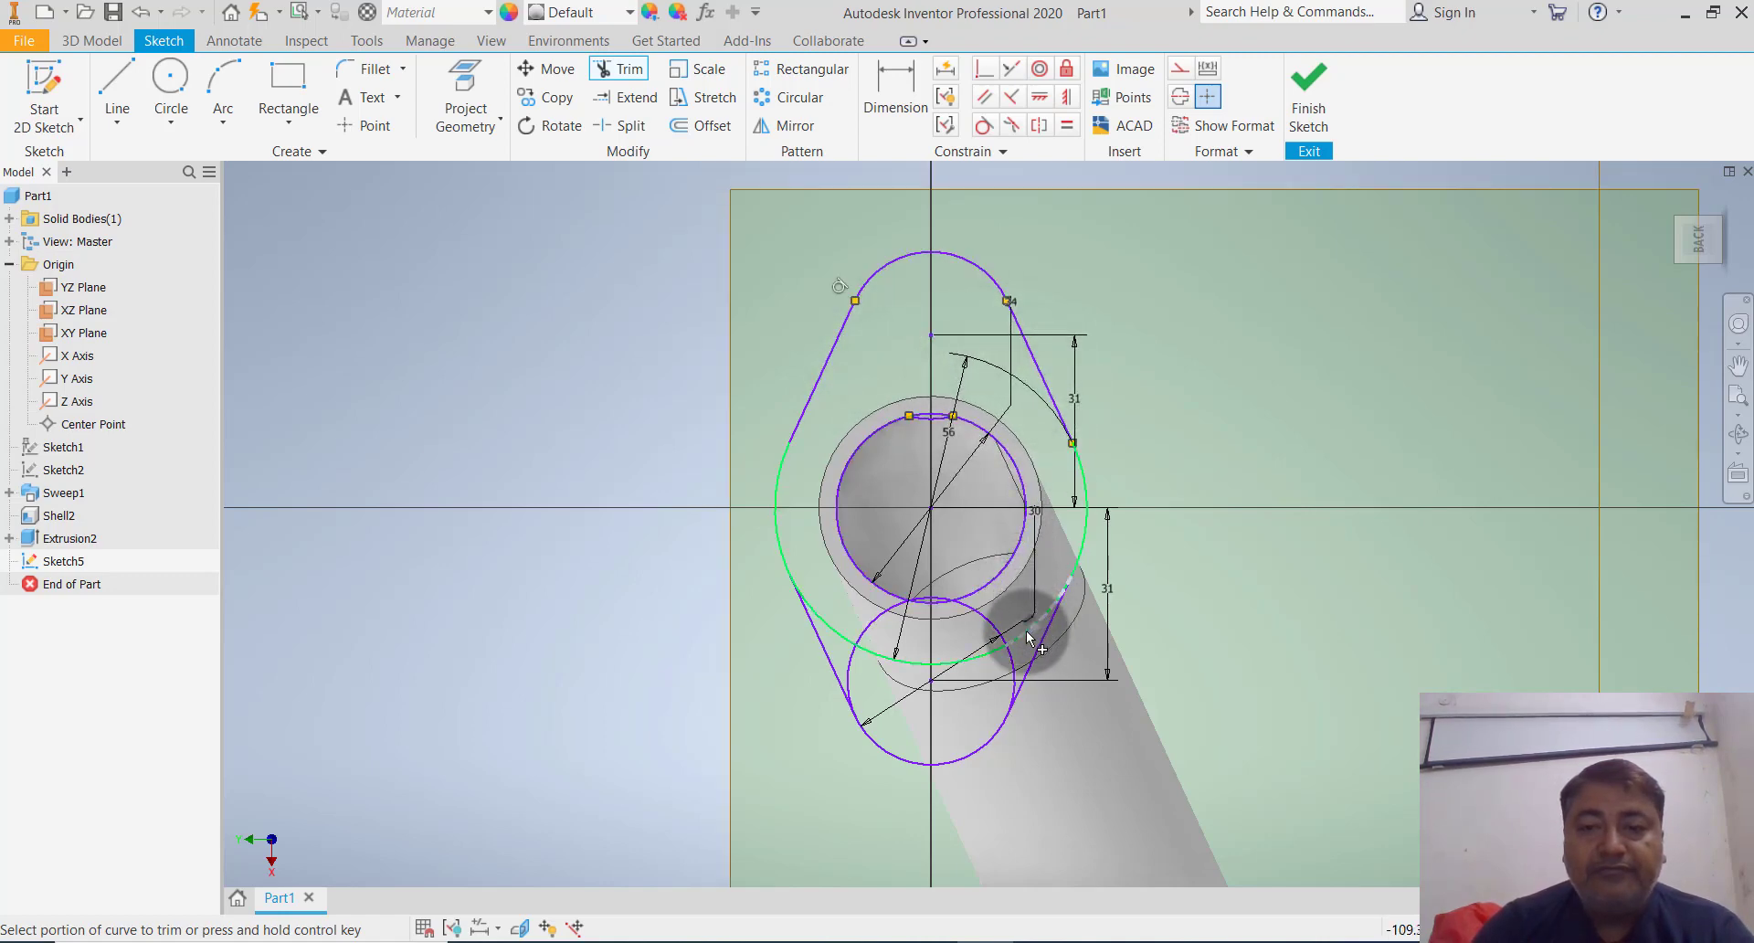
Trim the inner arcs in the lower half of the flange outline and the leftover slivers at the bore's upper and lower edges
left_click(1027, 630)
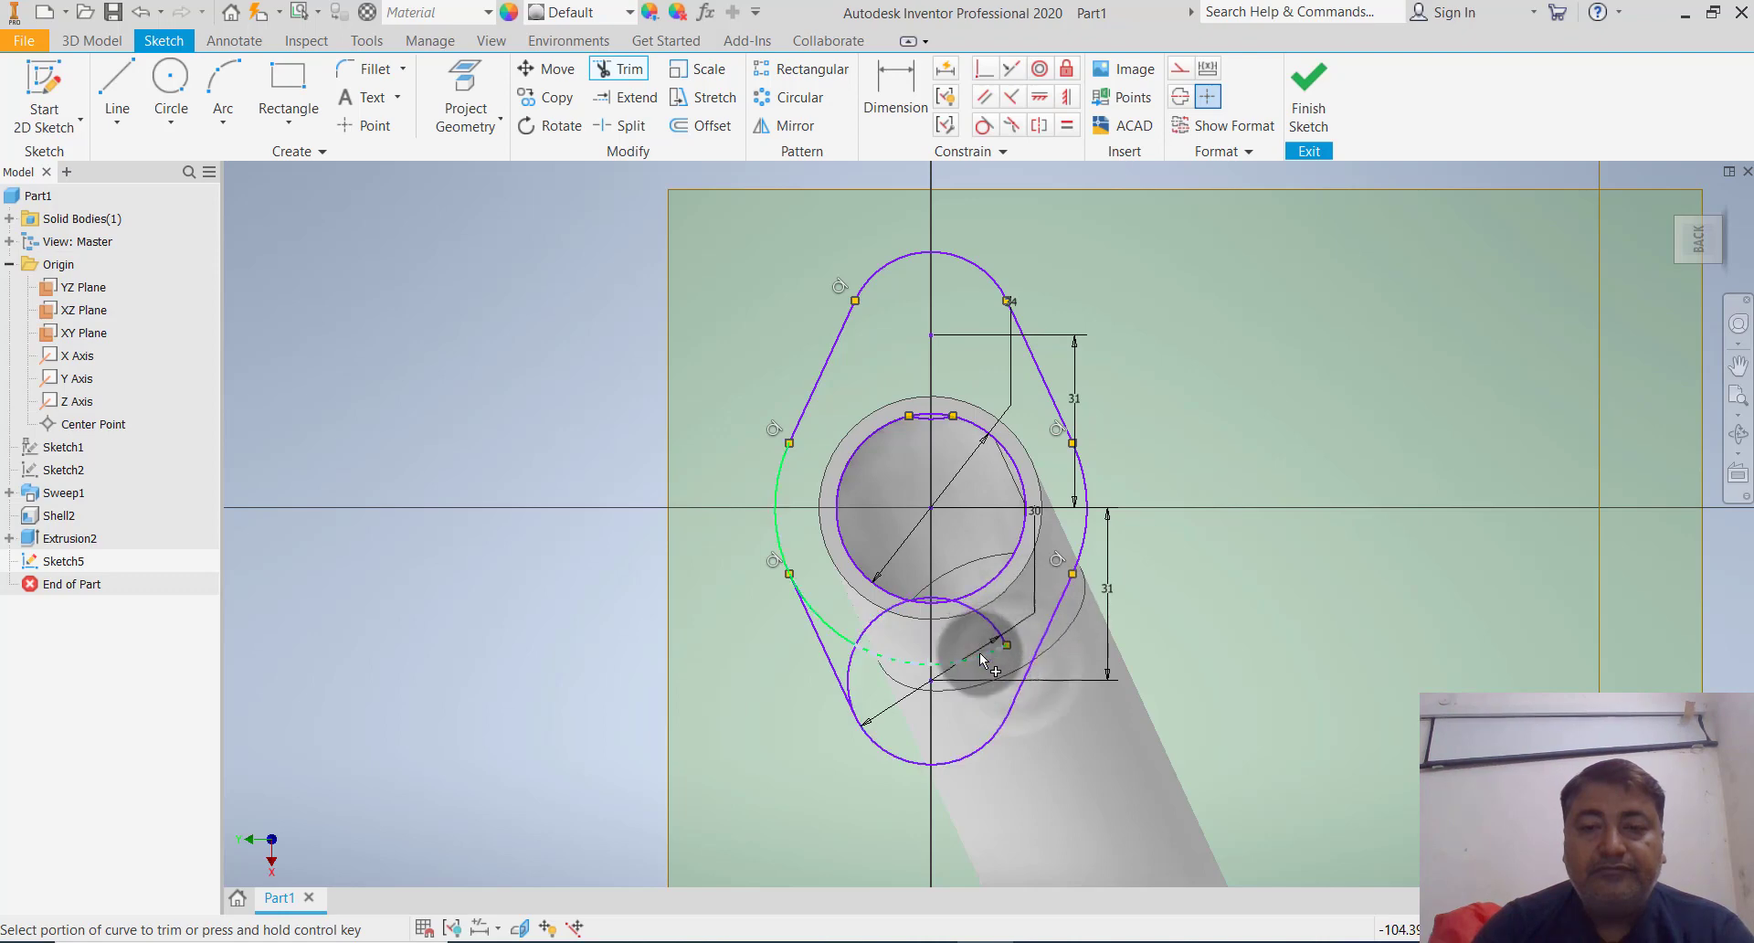
left_click(980, 657)
left_click(985, 614)
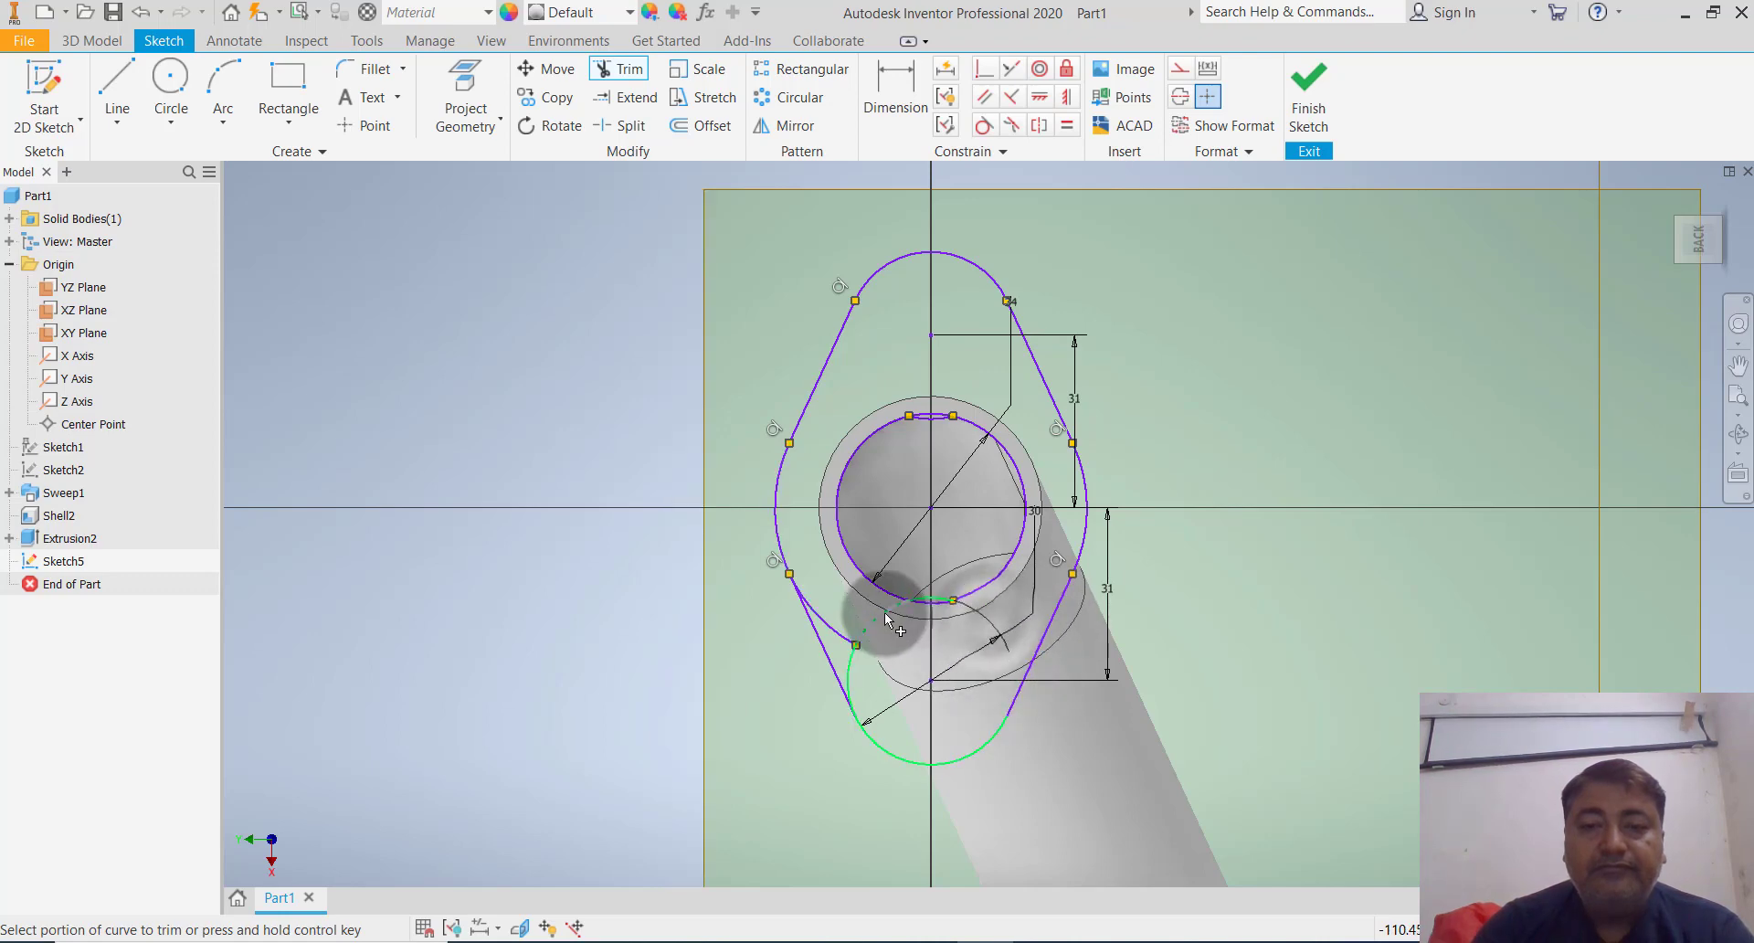
left_click(885, 619)
left_click(842, 639)
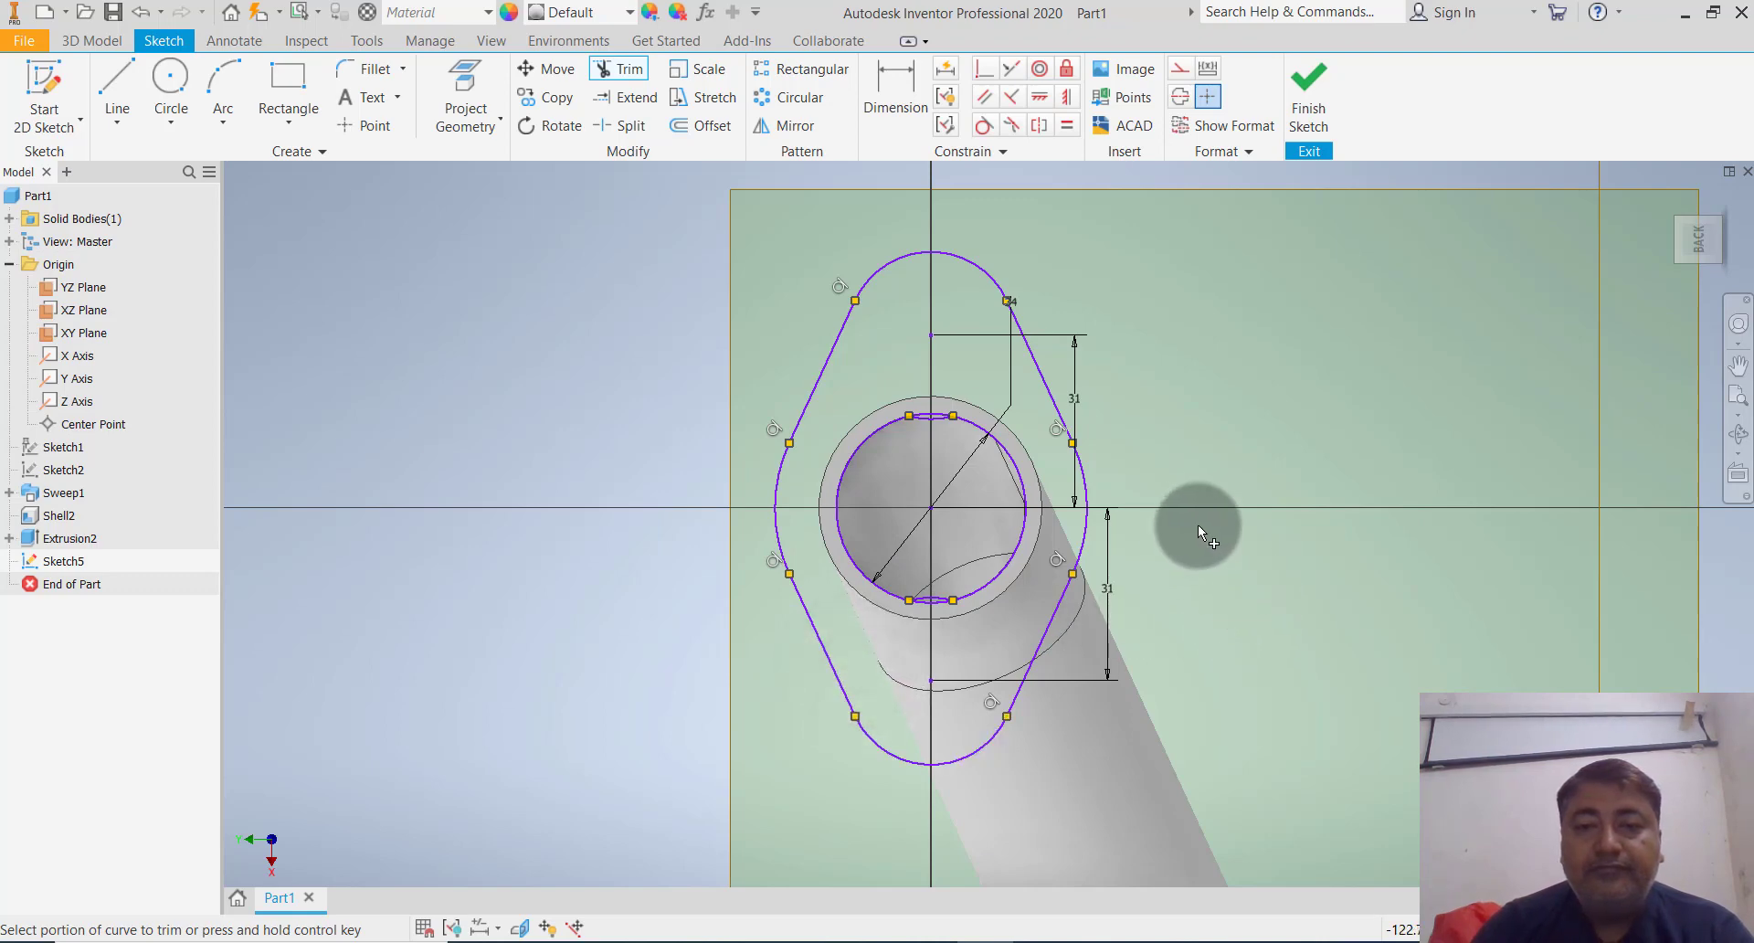
left_click(938, 421)
left_click(931, 599)
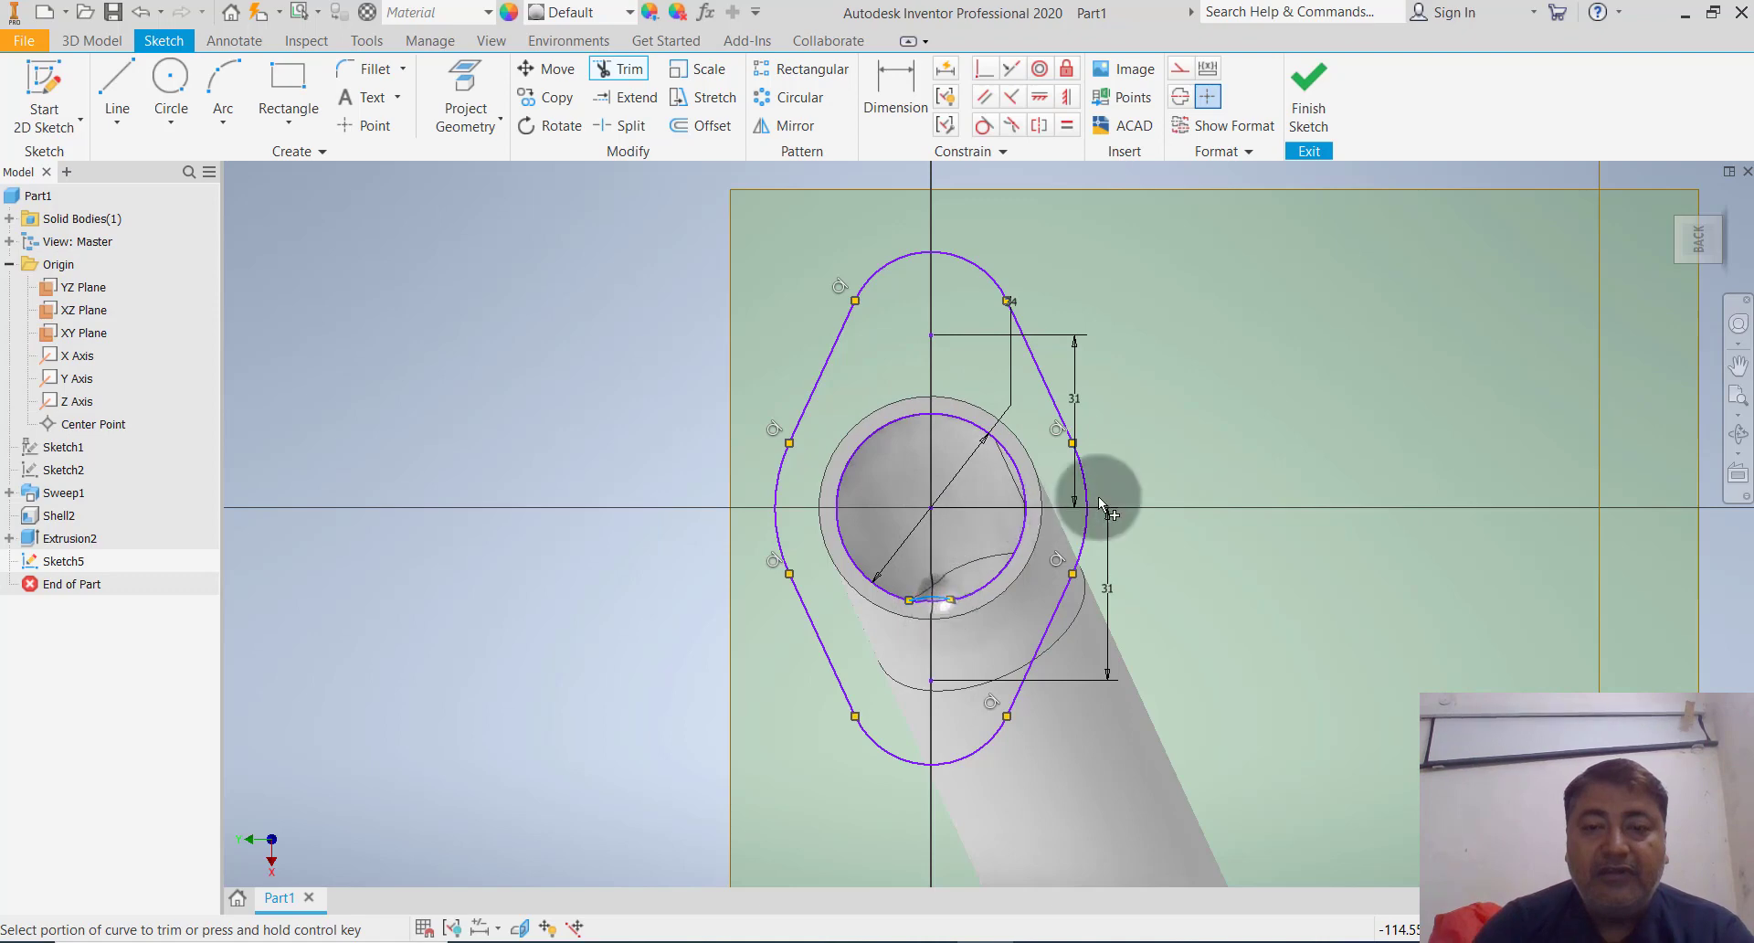
Draw 10 mm diameter bolt-hole circles at the centres of the flange's lower and upper rounded ends
left_click(166, 121)
left_click(187, 133)
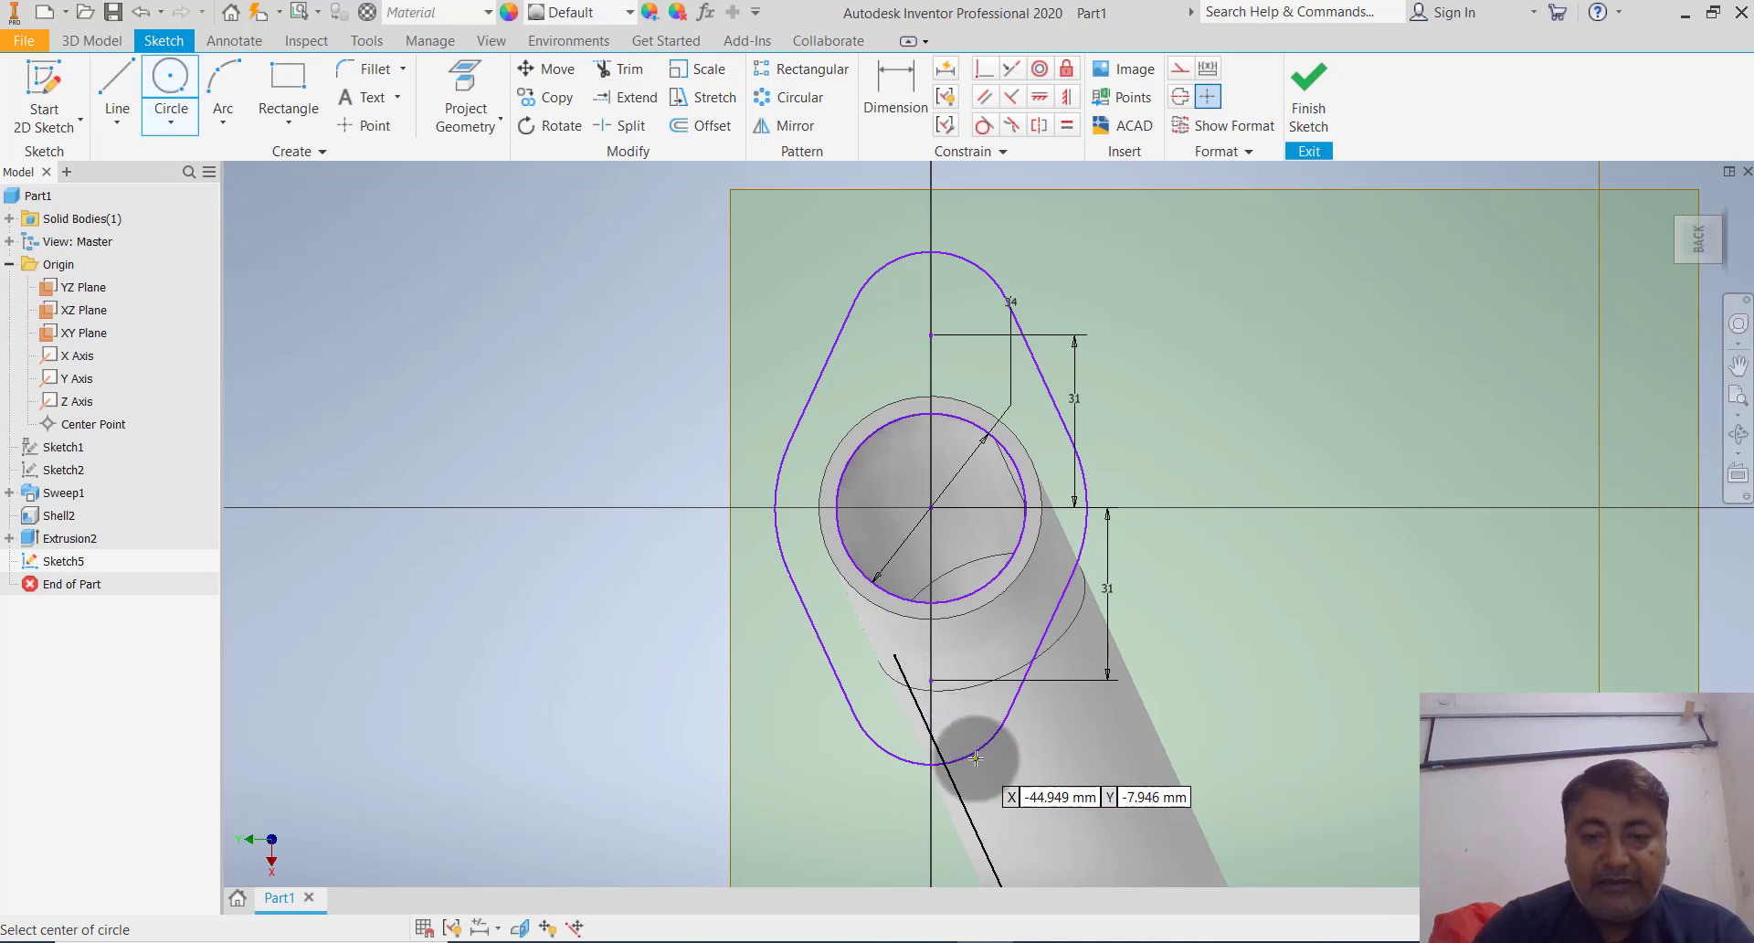
left_click(934, 680)
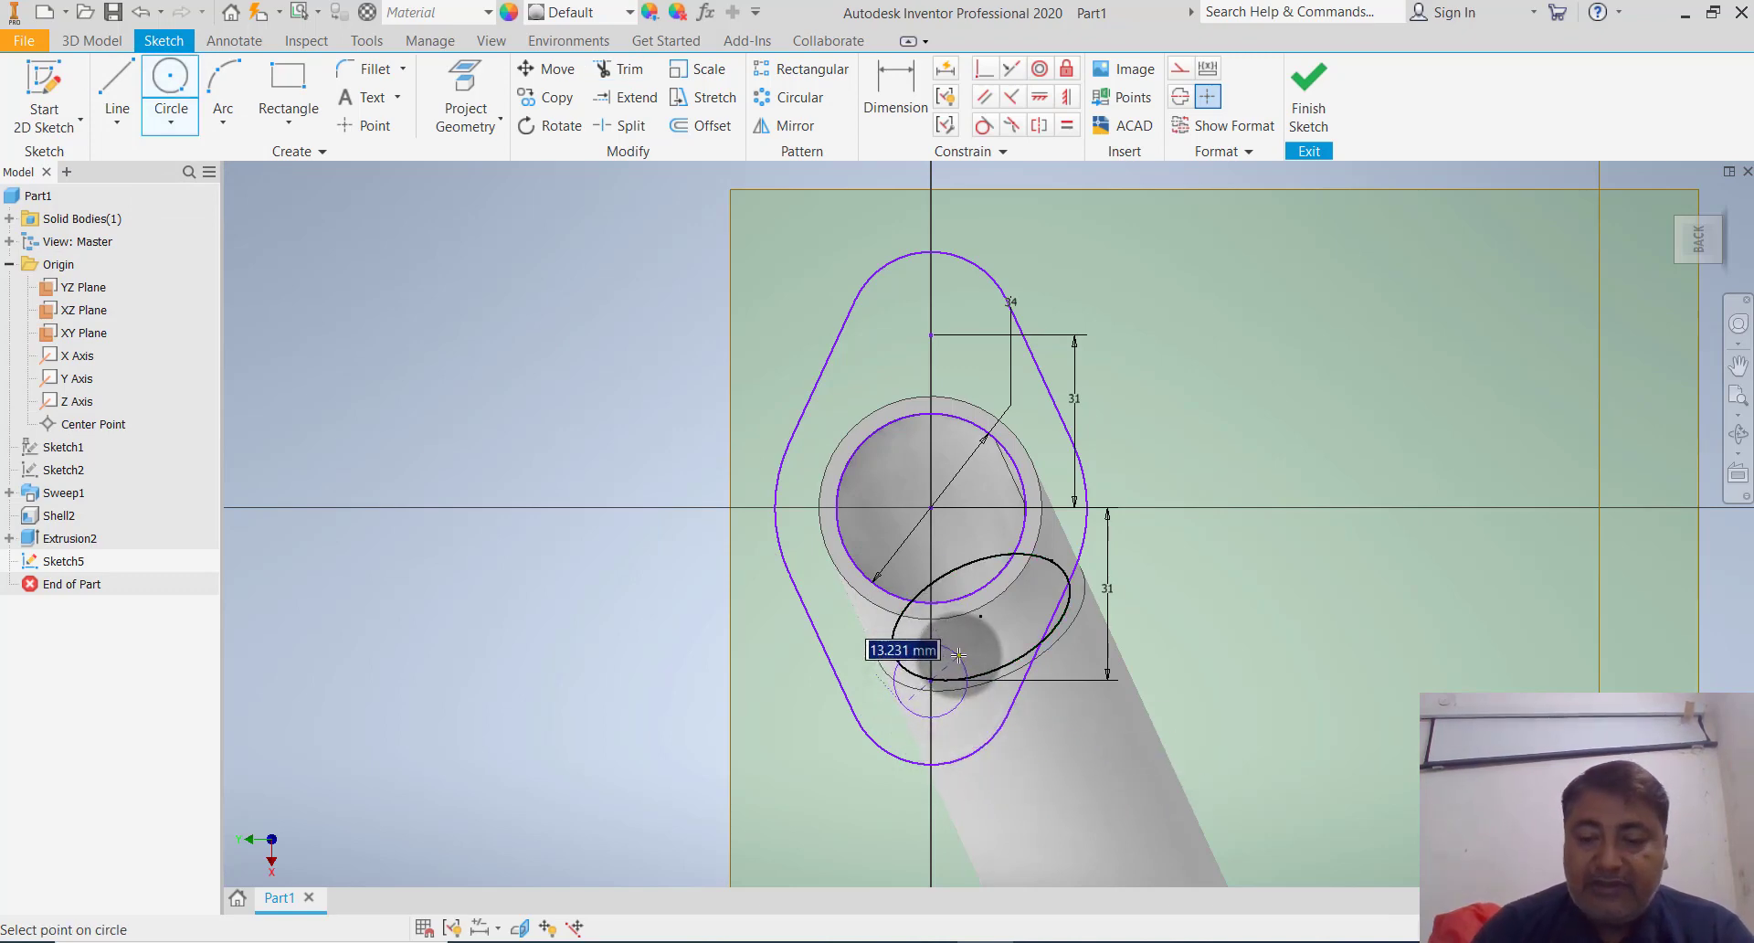
type("10")
key("Return")
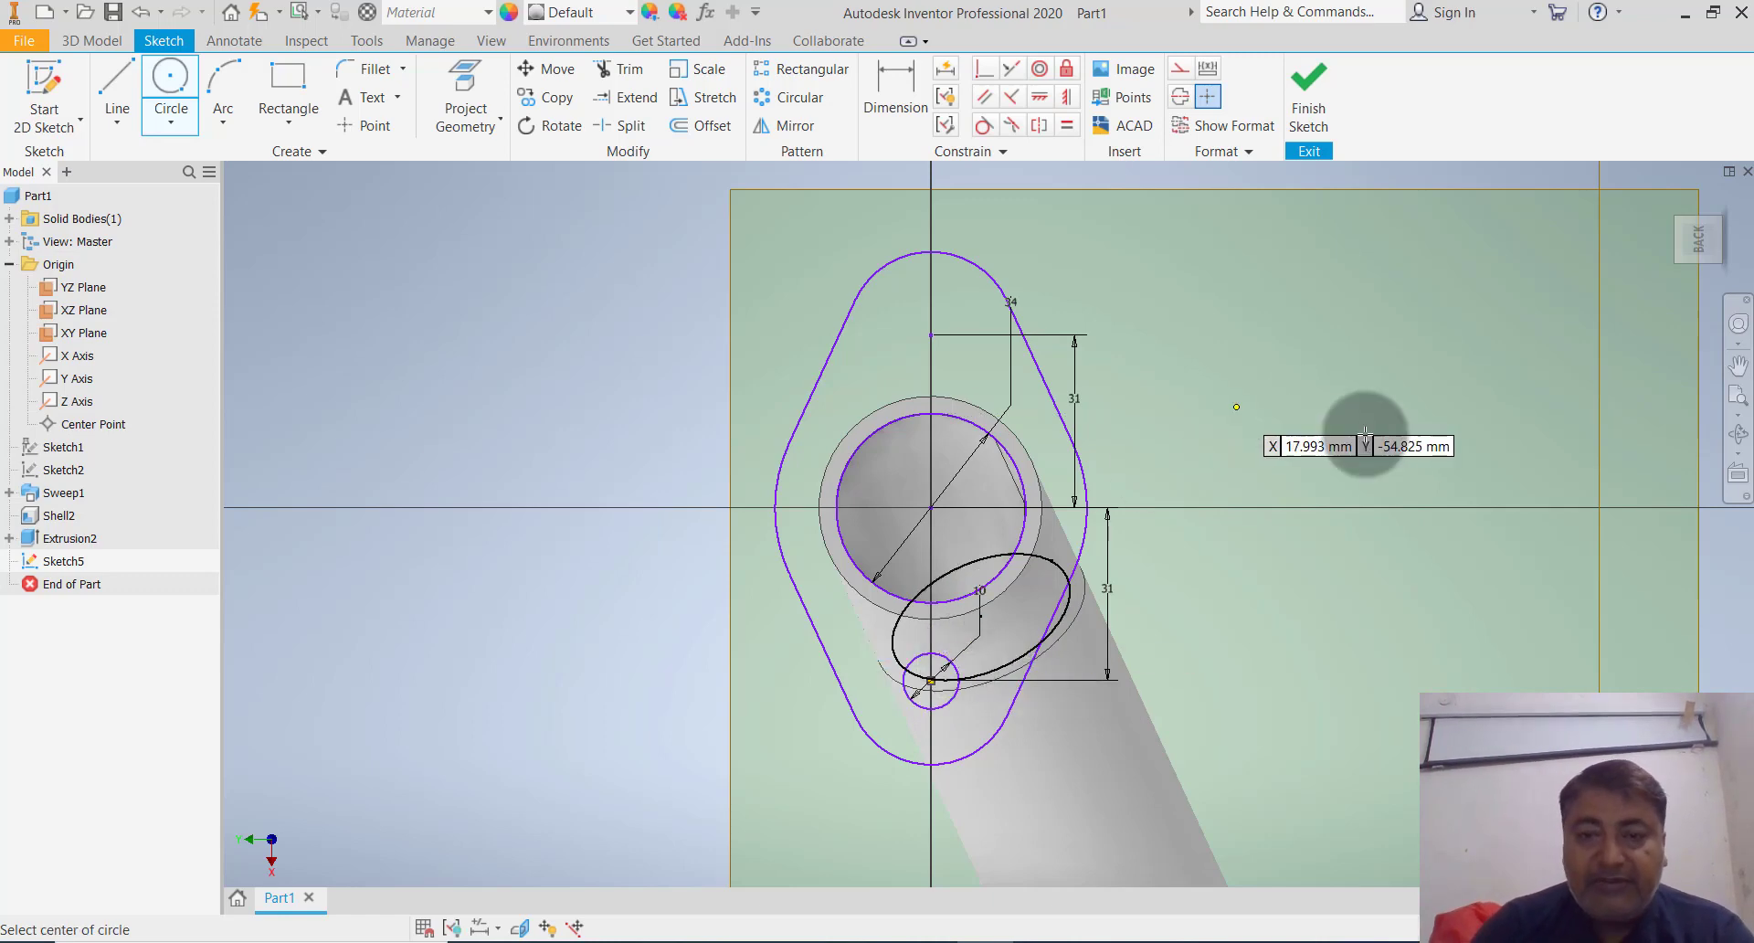
left_click(929, 335)
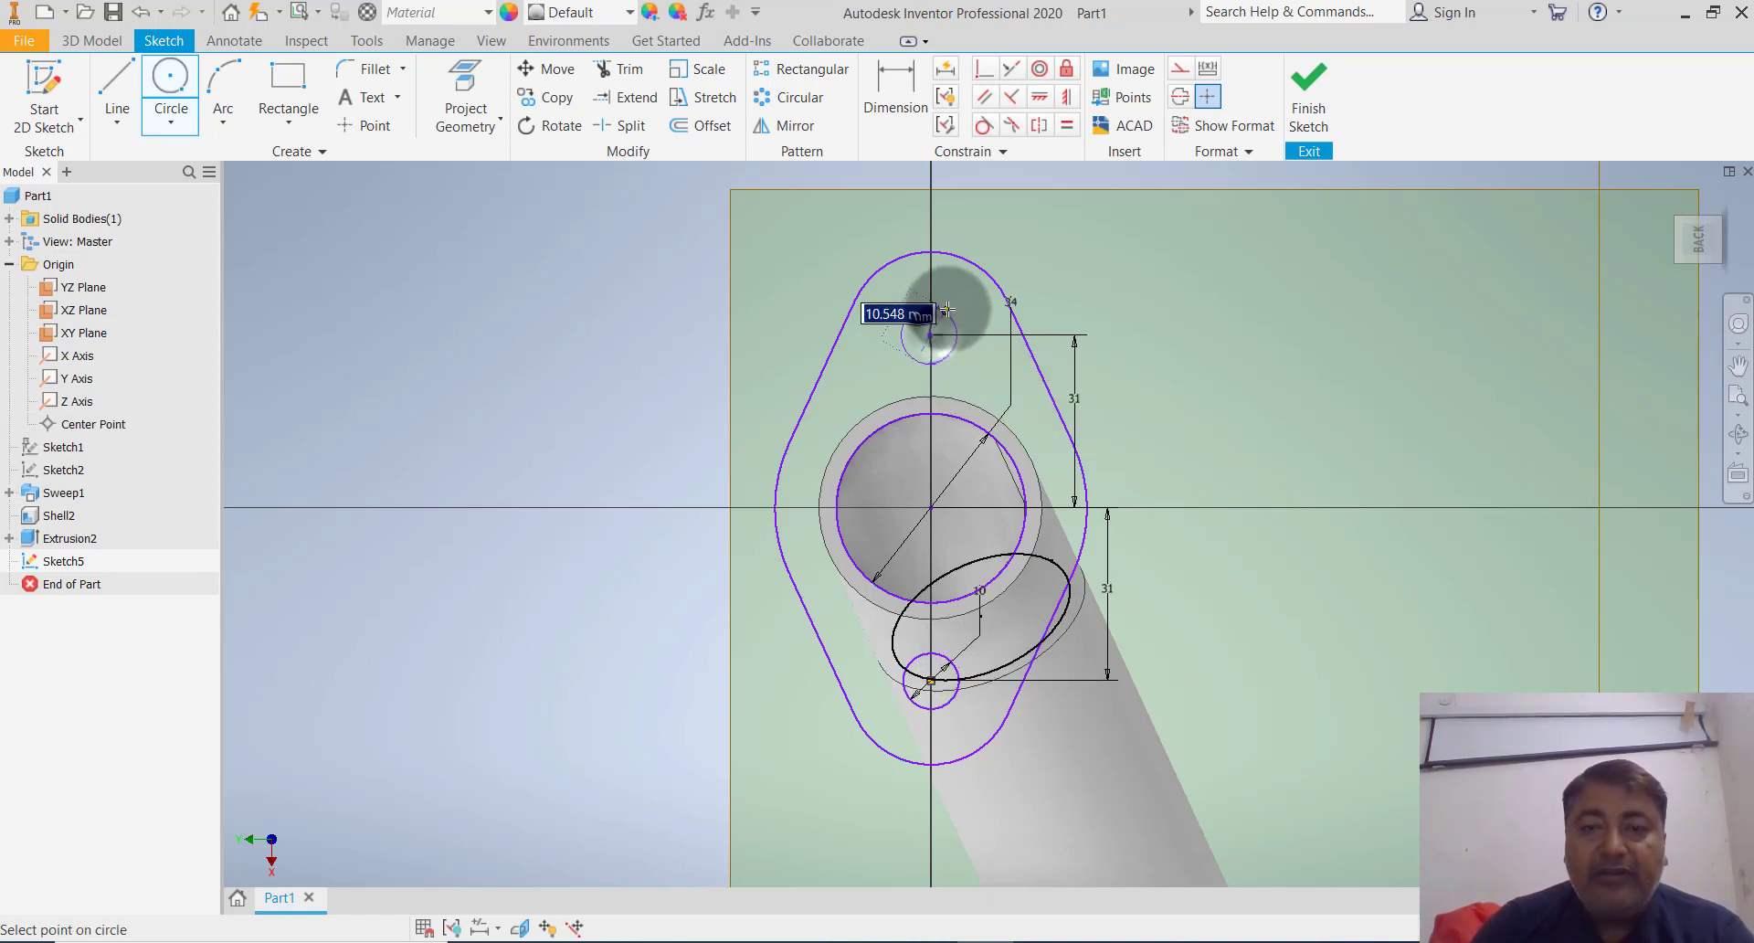
type("10")
key("Return")
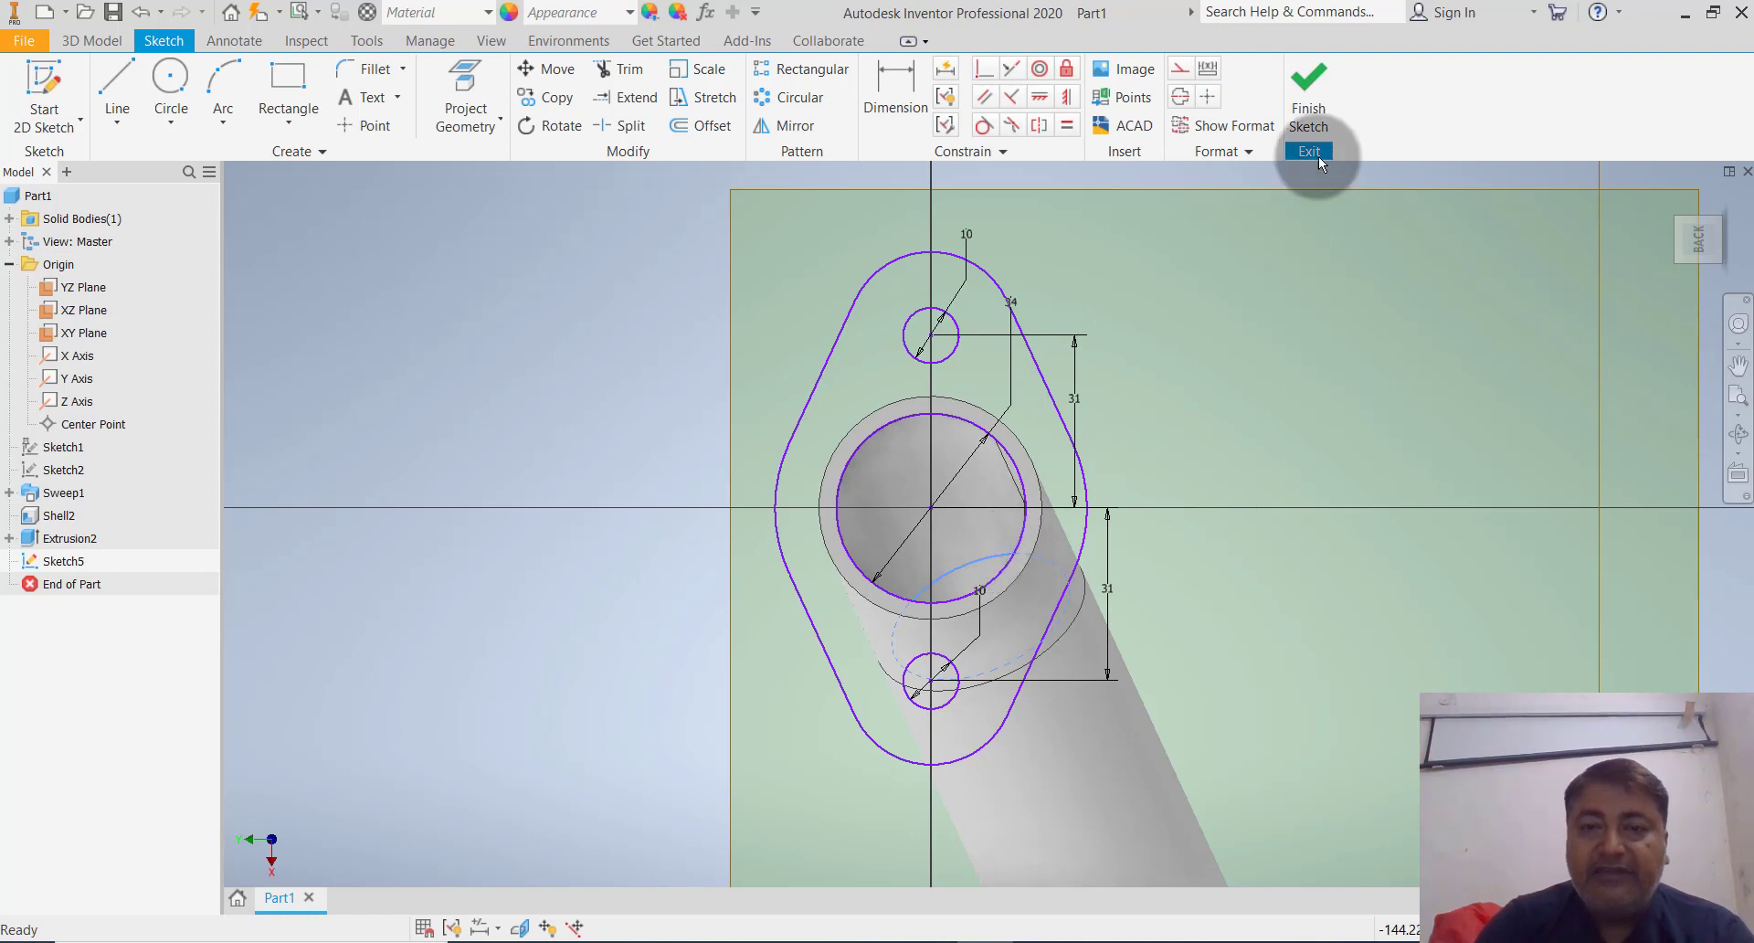
Finish the sketch and extrude the flange profile around the bore and bolt holes 10 mm, joined to the pipe
left_click(1308, 101)
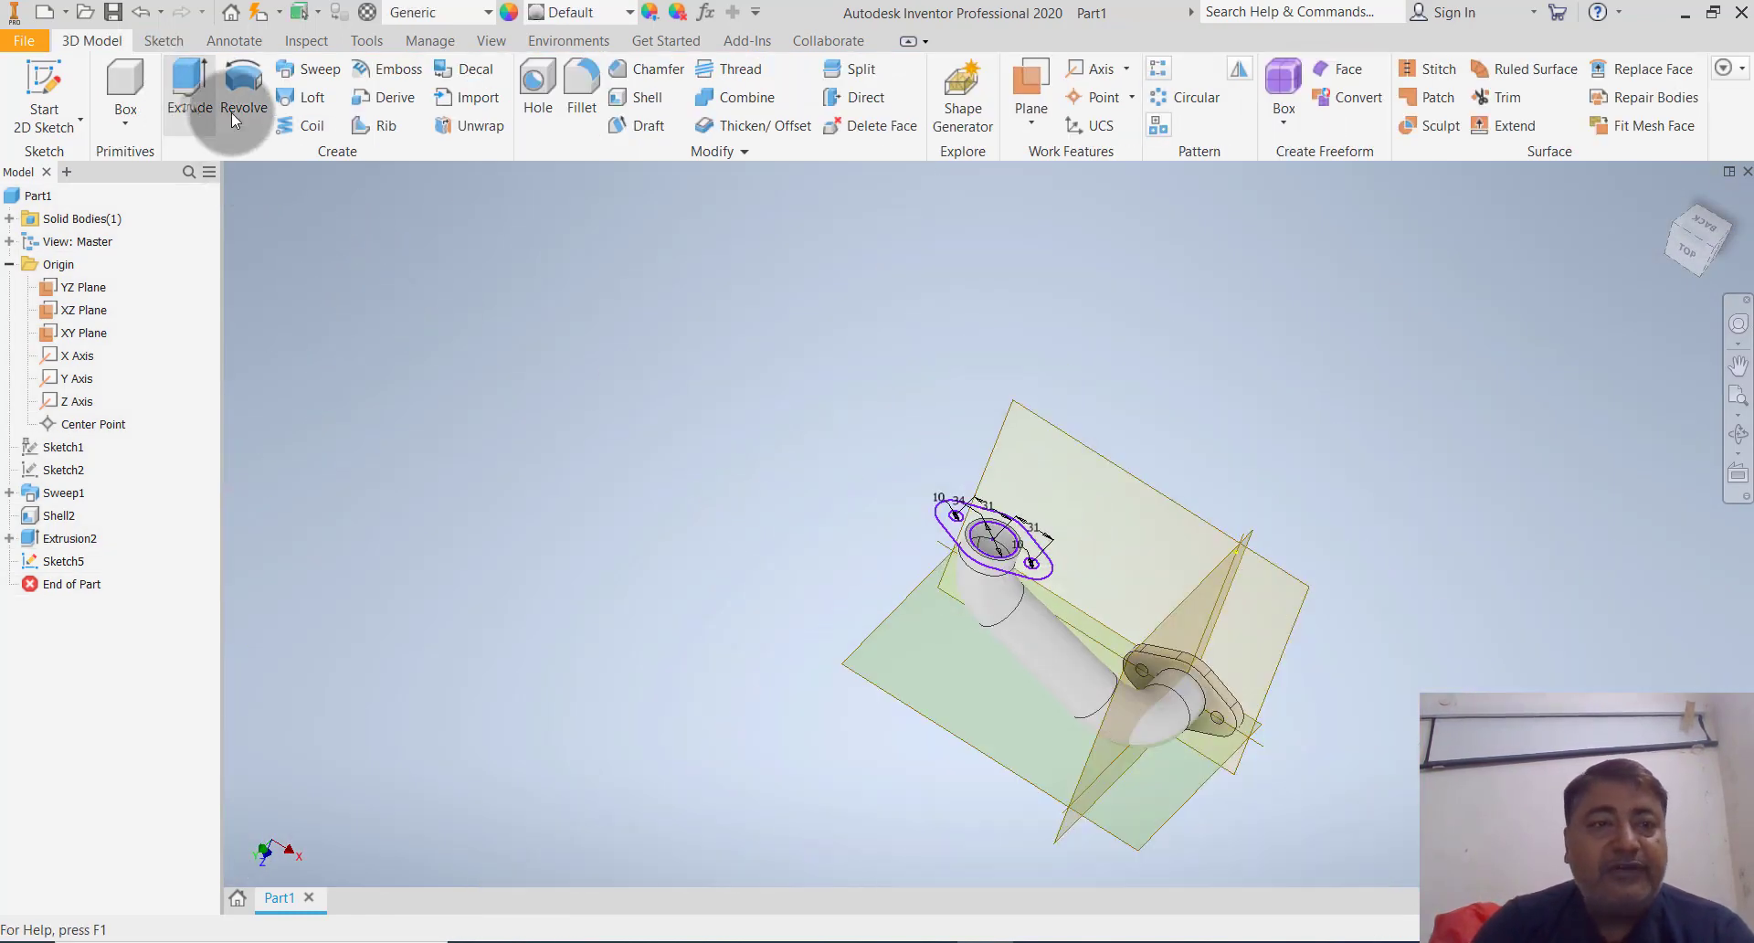
key("e")
scroll(1015, 541, "up", 5)
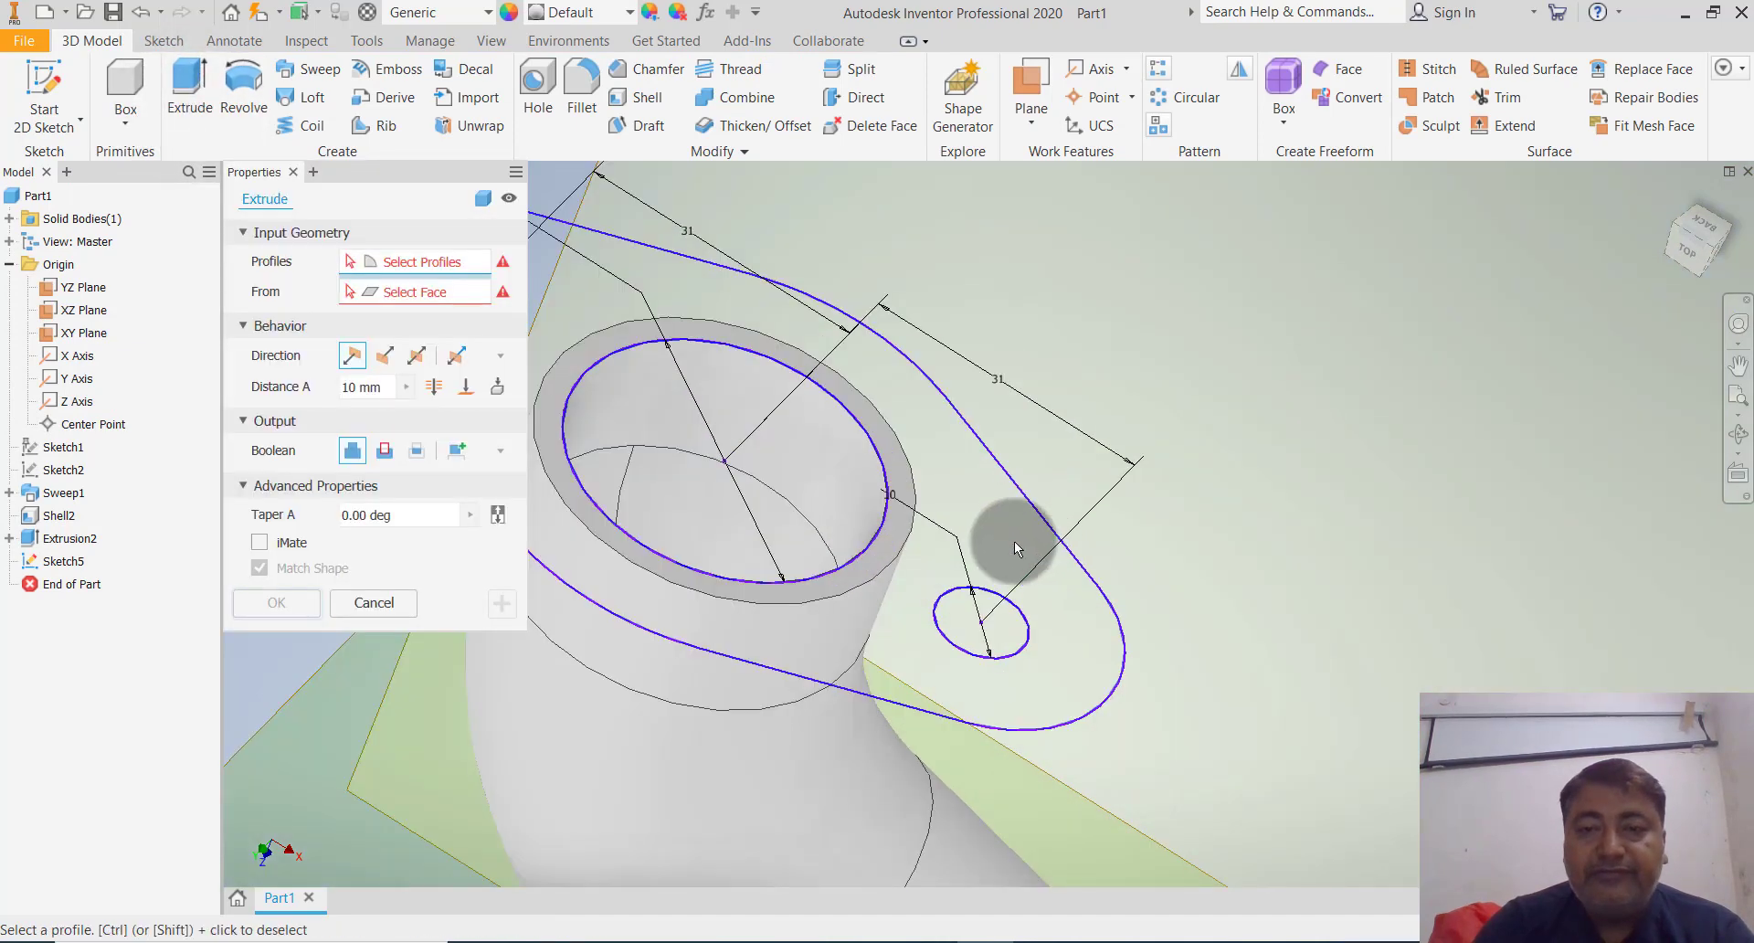
left_click(1013, 540)
scroll(1015, 541, "down", 5)
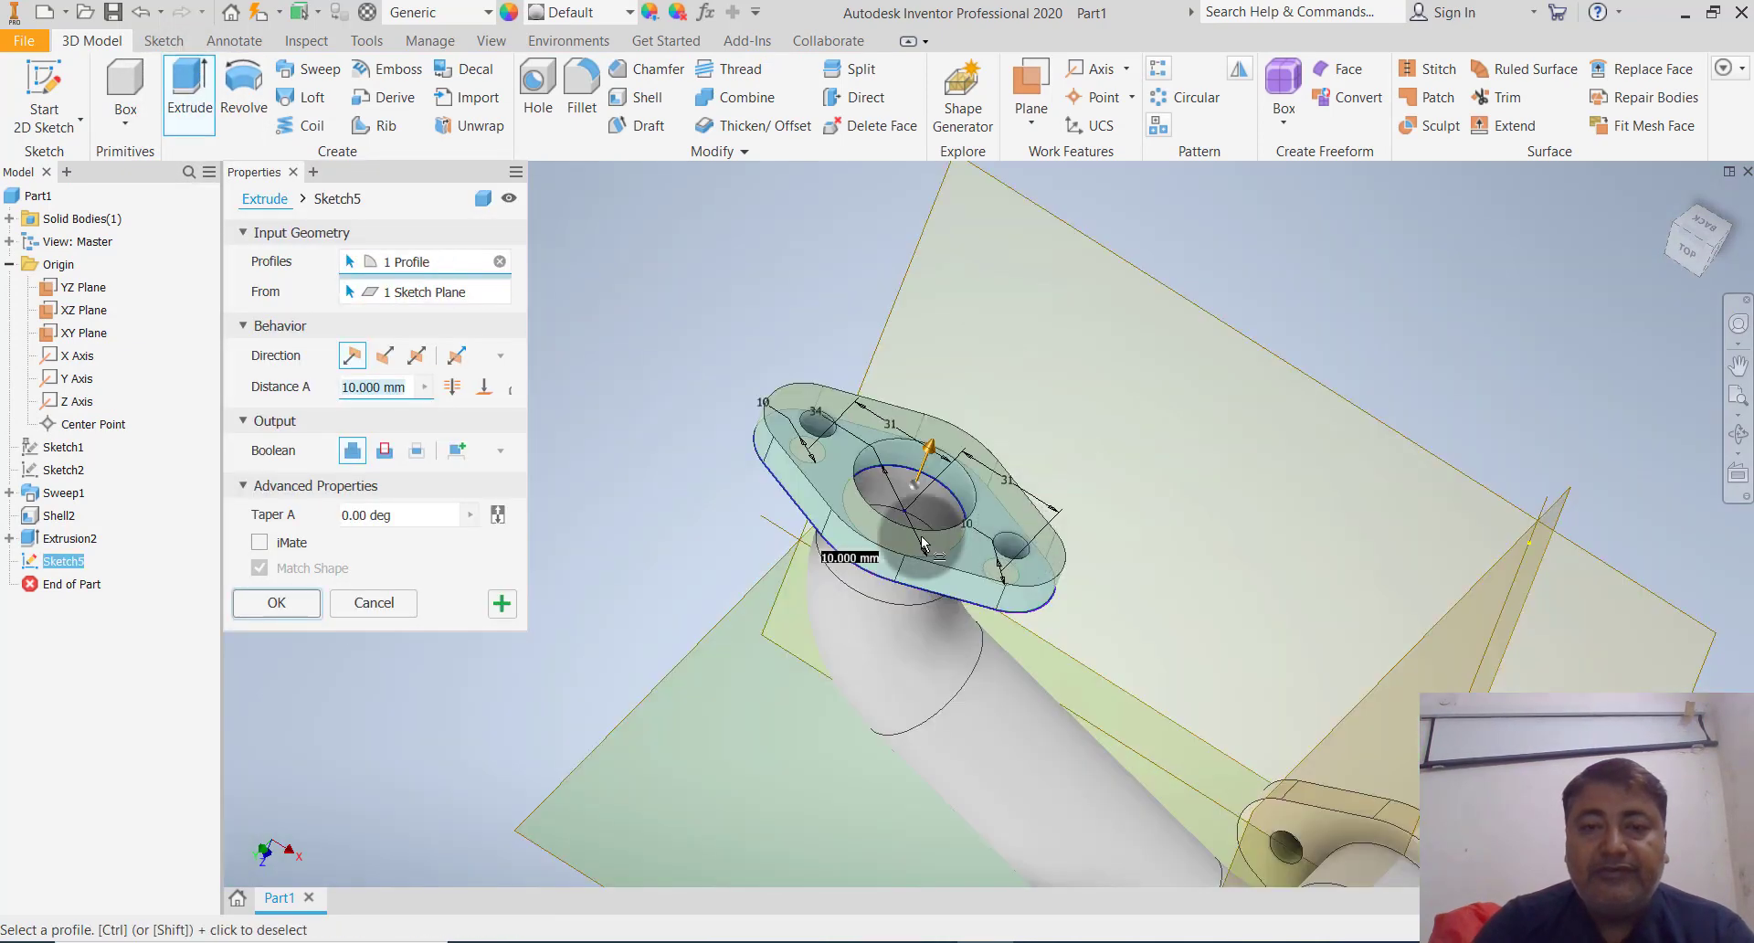
left_click(343, 519)
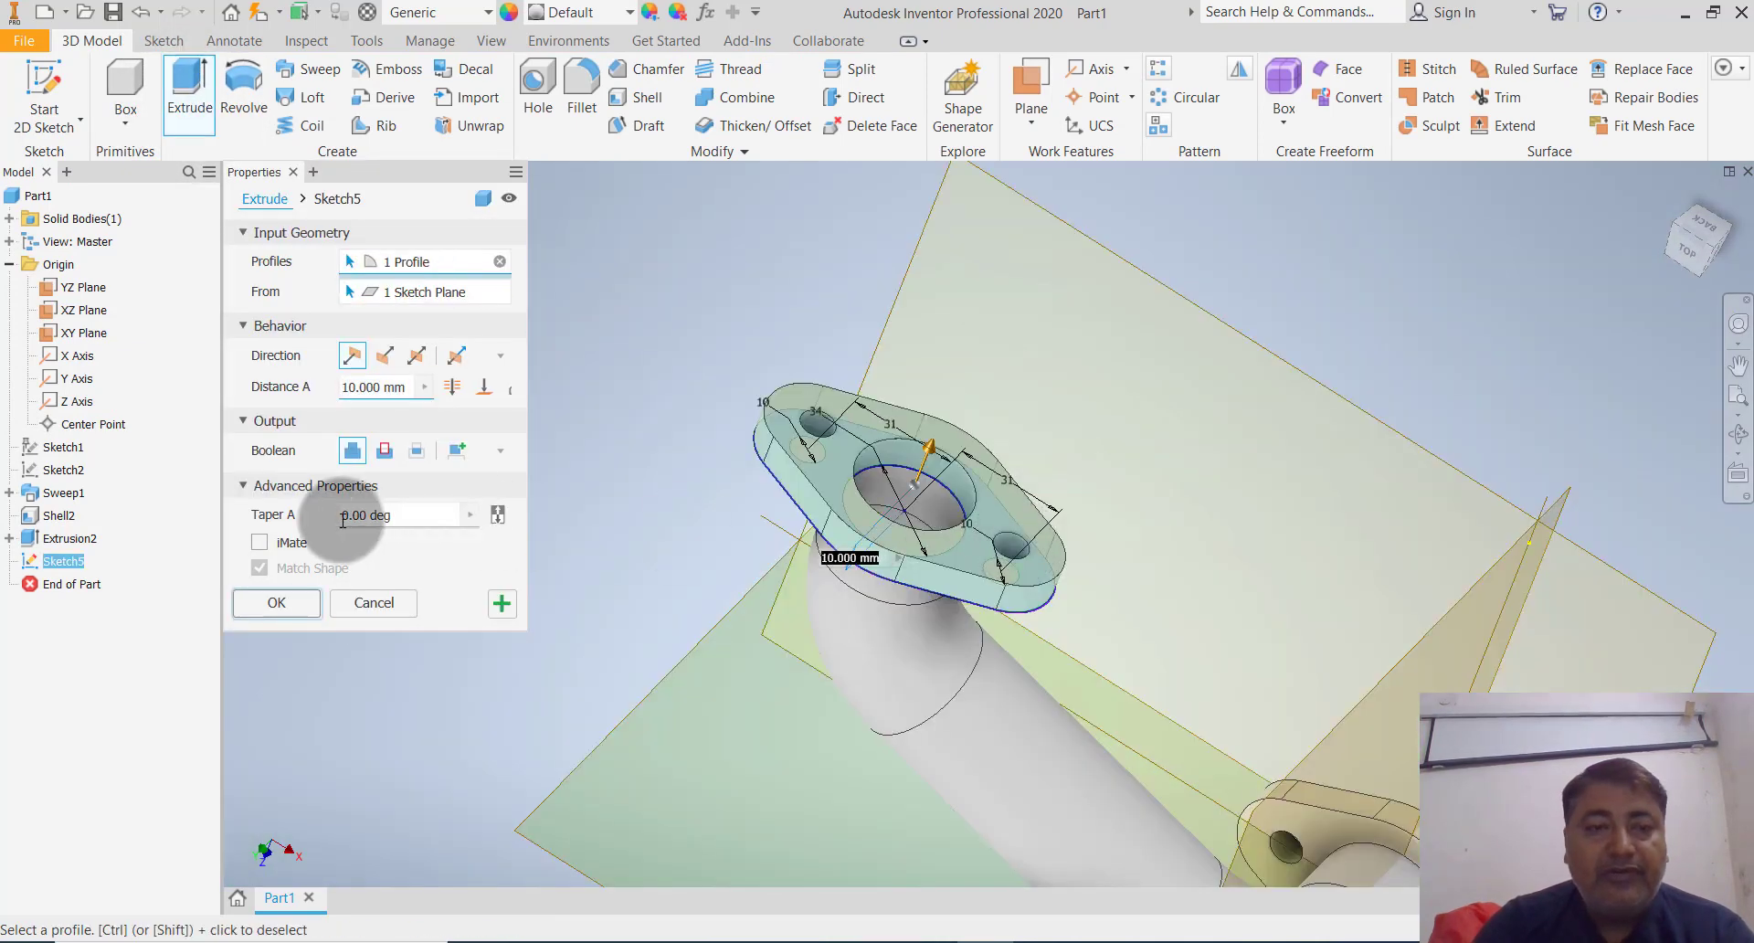
left_click(290, 605)
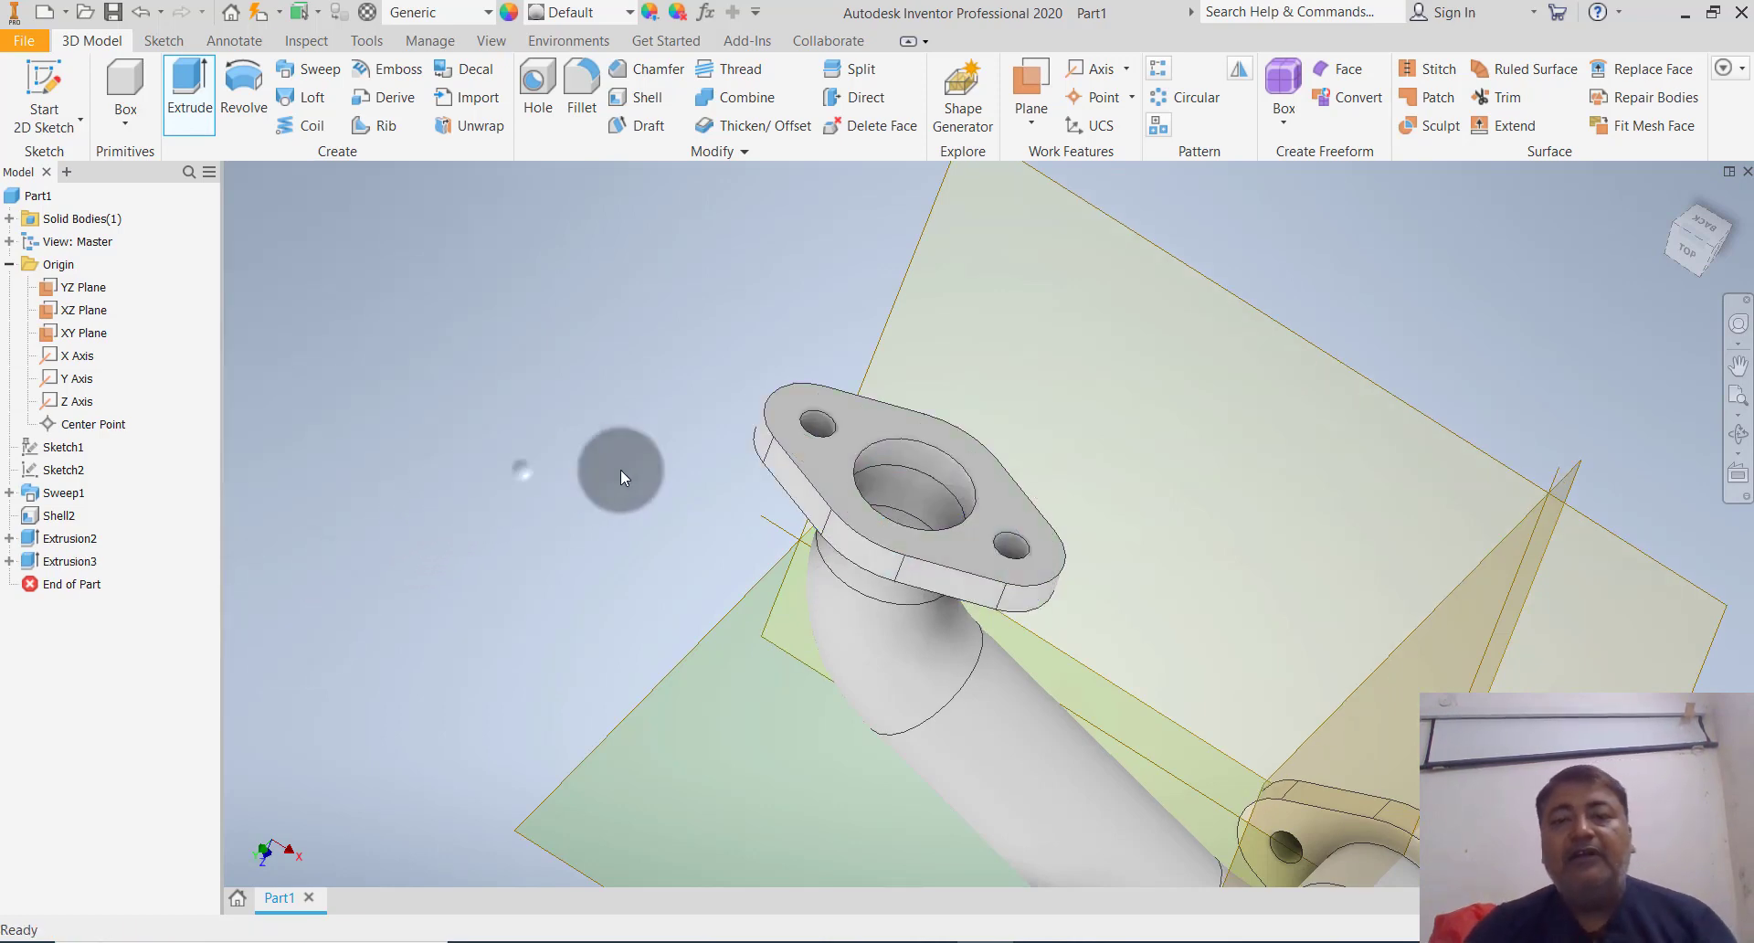
Return the model to the home view and hide the YZ, XZ and XY origin planes
scroll(644, 444, "down", 5)
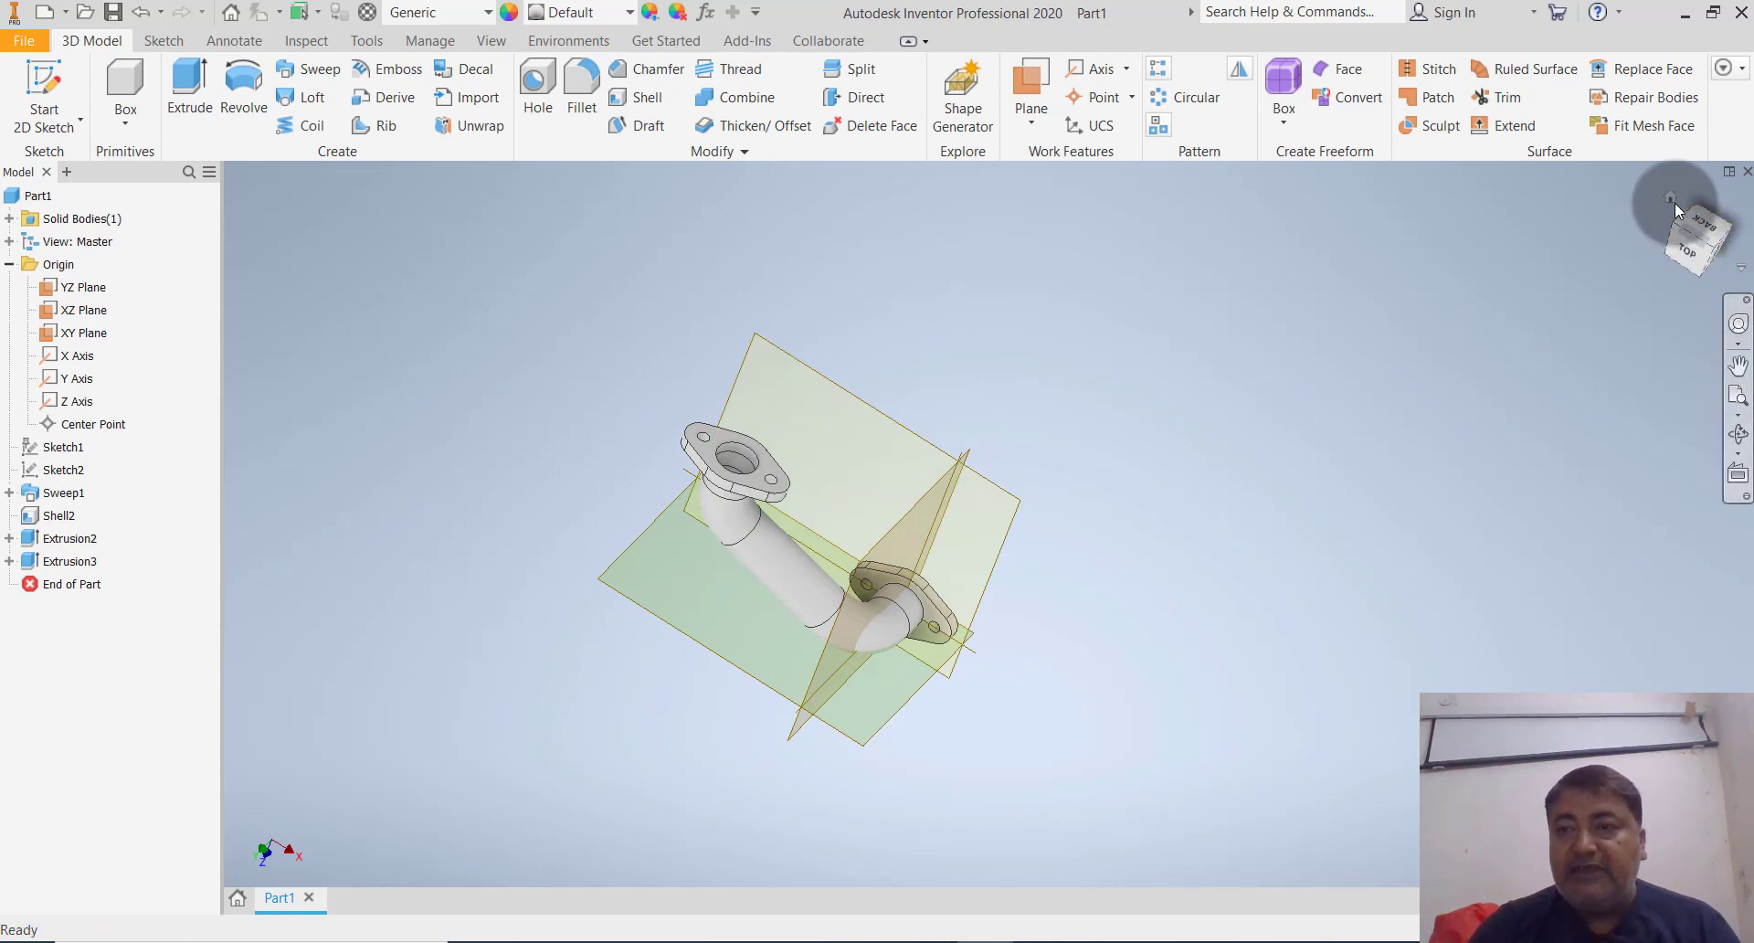
left_click(1672, 199)
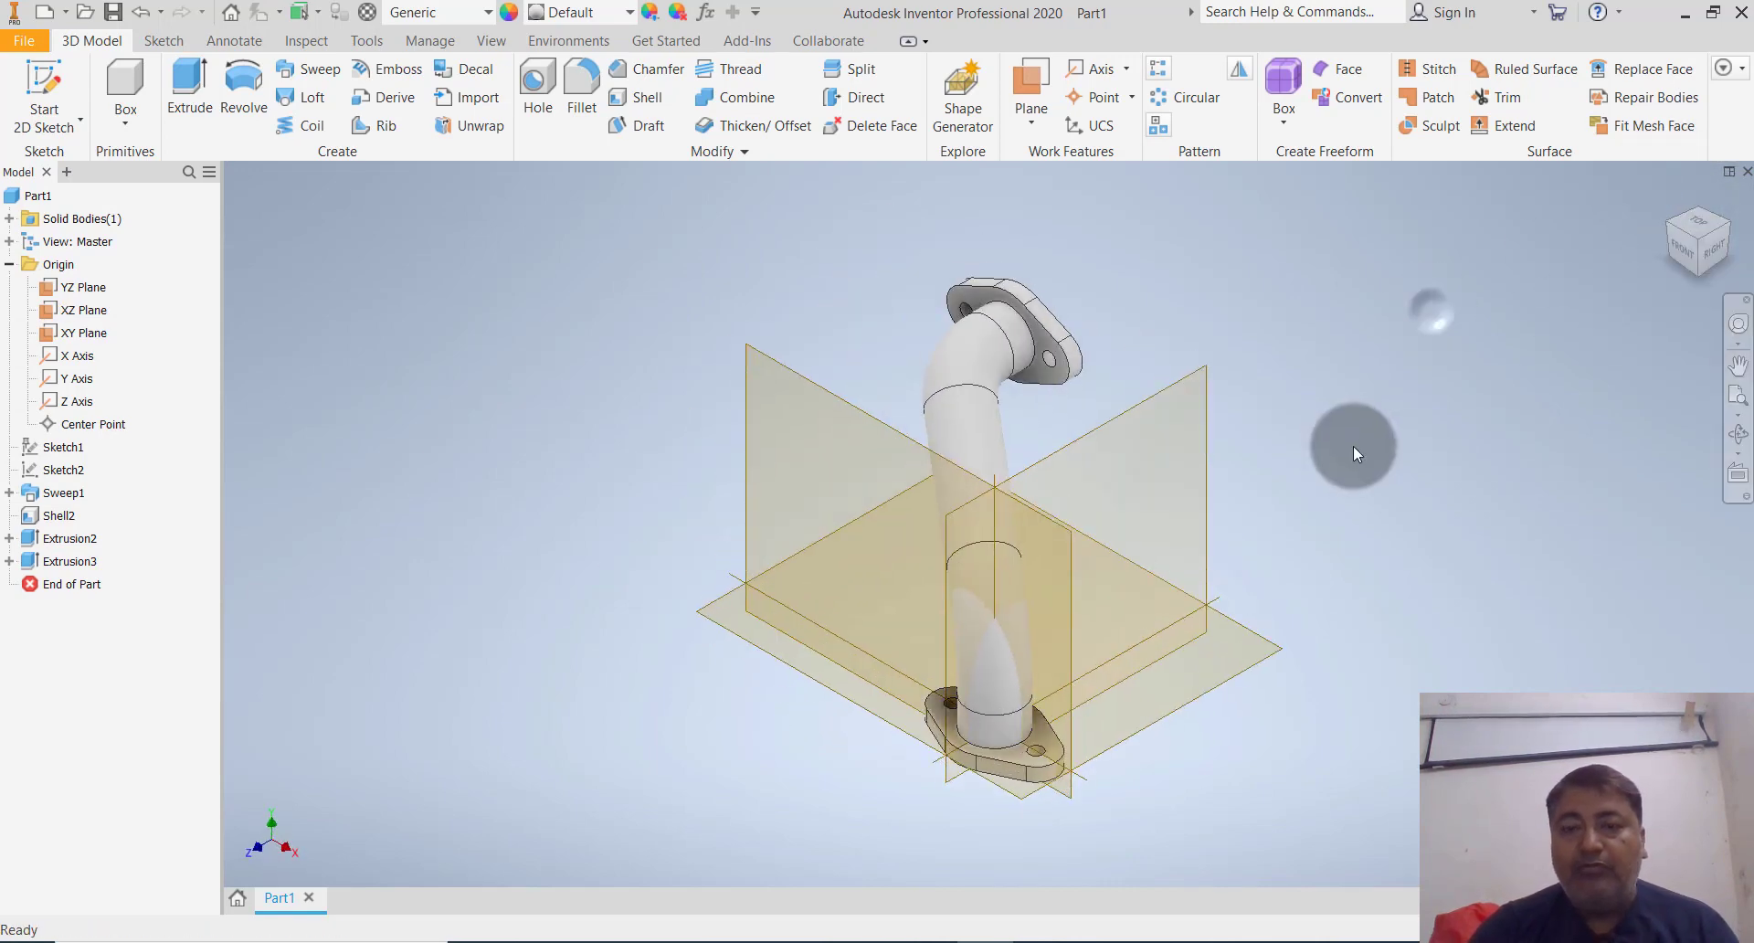
middle_click_drag(1352, 446, 1291, 523, "shift")
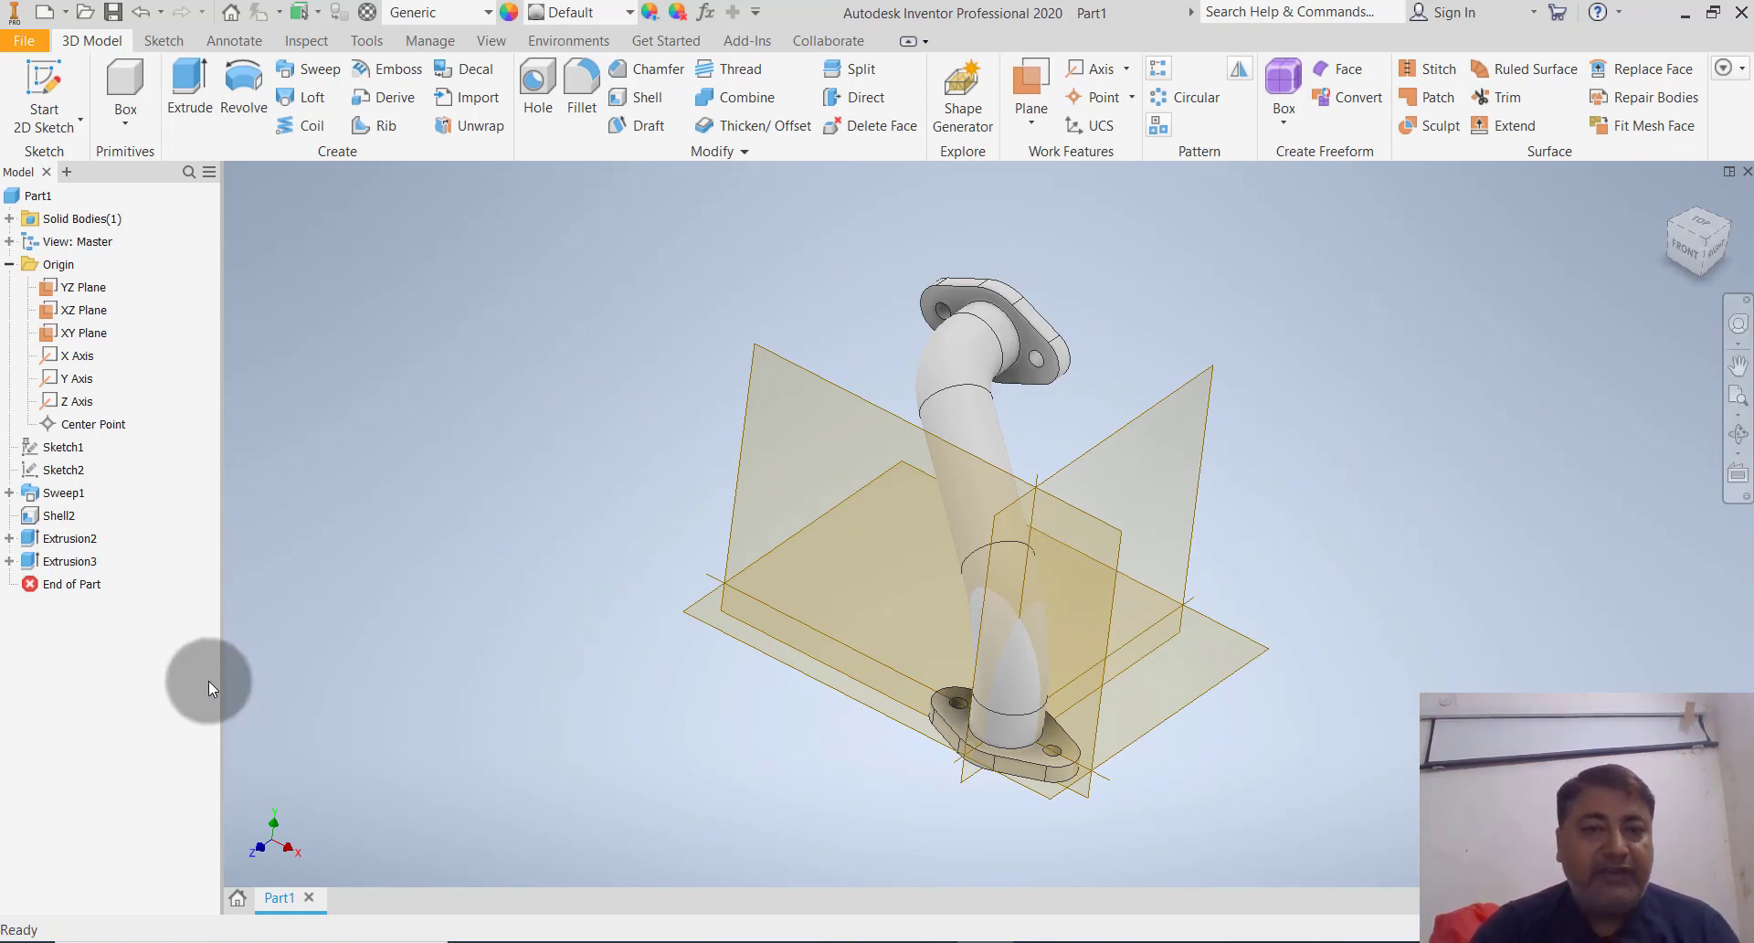
left_click(66, 289)
left_click(75, 310, "ctrl")
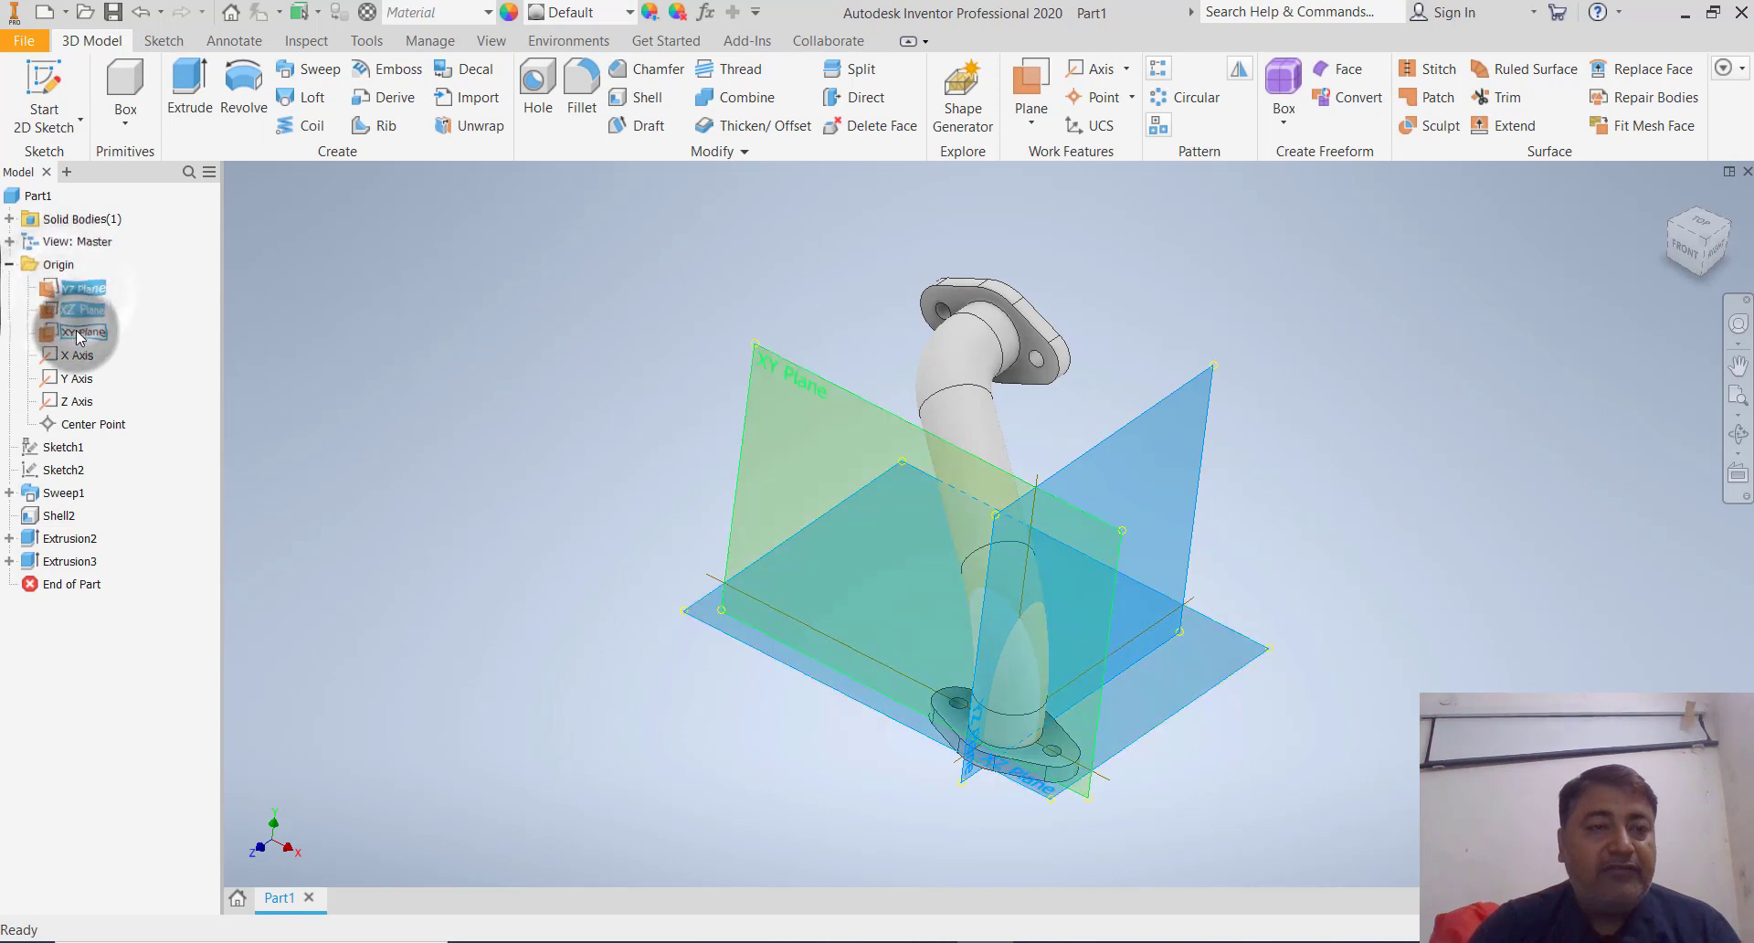
left_click(78, 332, "ctrl")
right_click(81, 333)
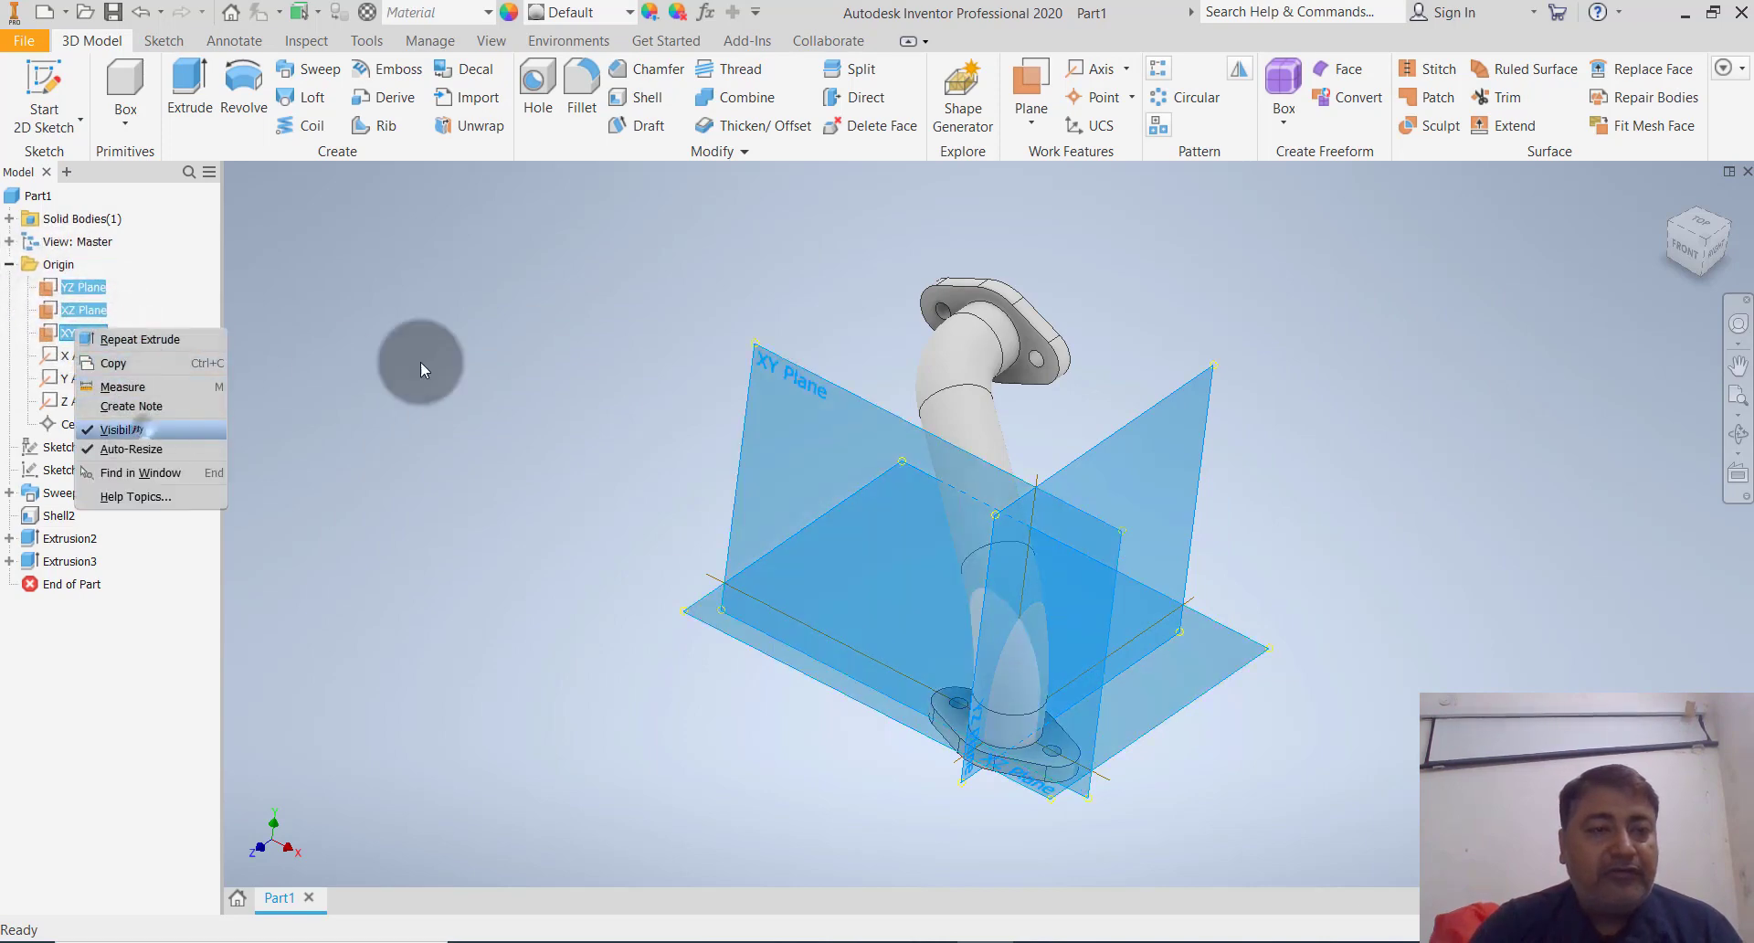
left_click(446, 358)
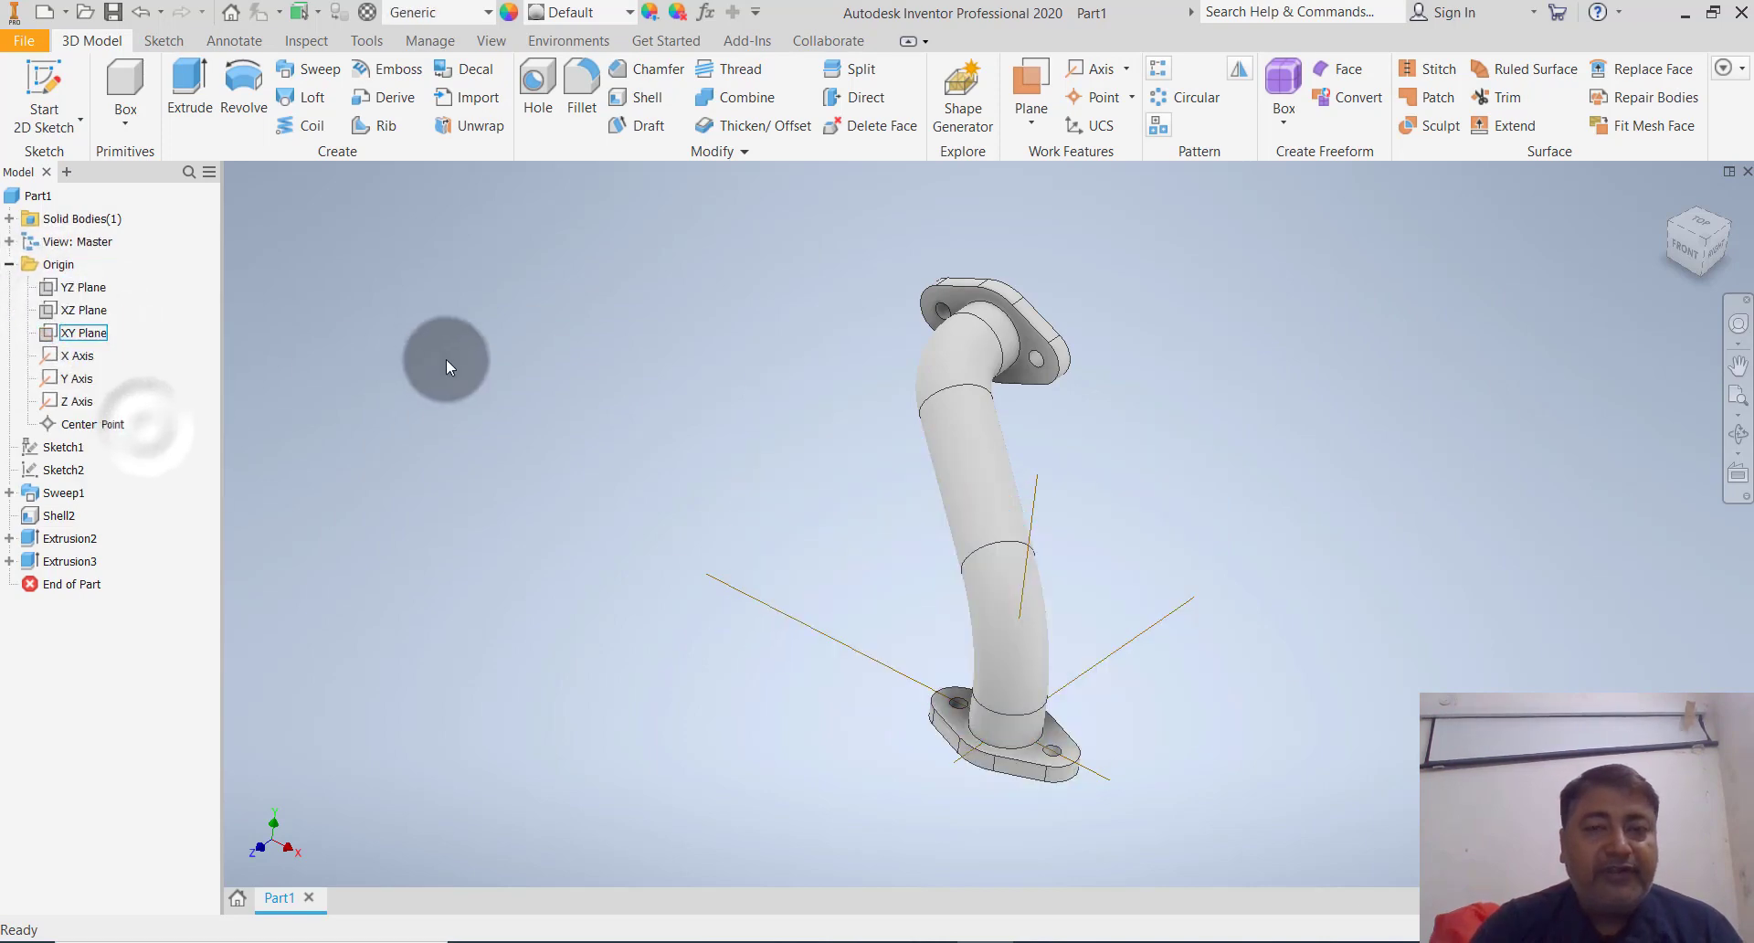
Hide the X, Y and Z origin axes and view the finished pipe from different angles
left_click(80, 376, "ctrl")
left_click(81, 402, "ctrl")
right_click(83, 407)
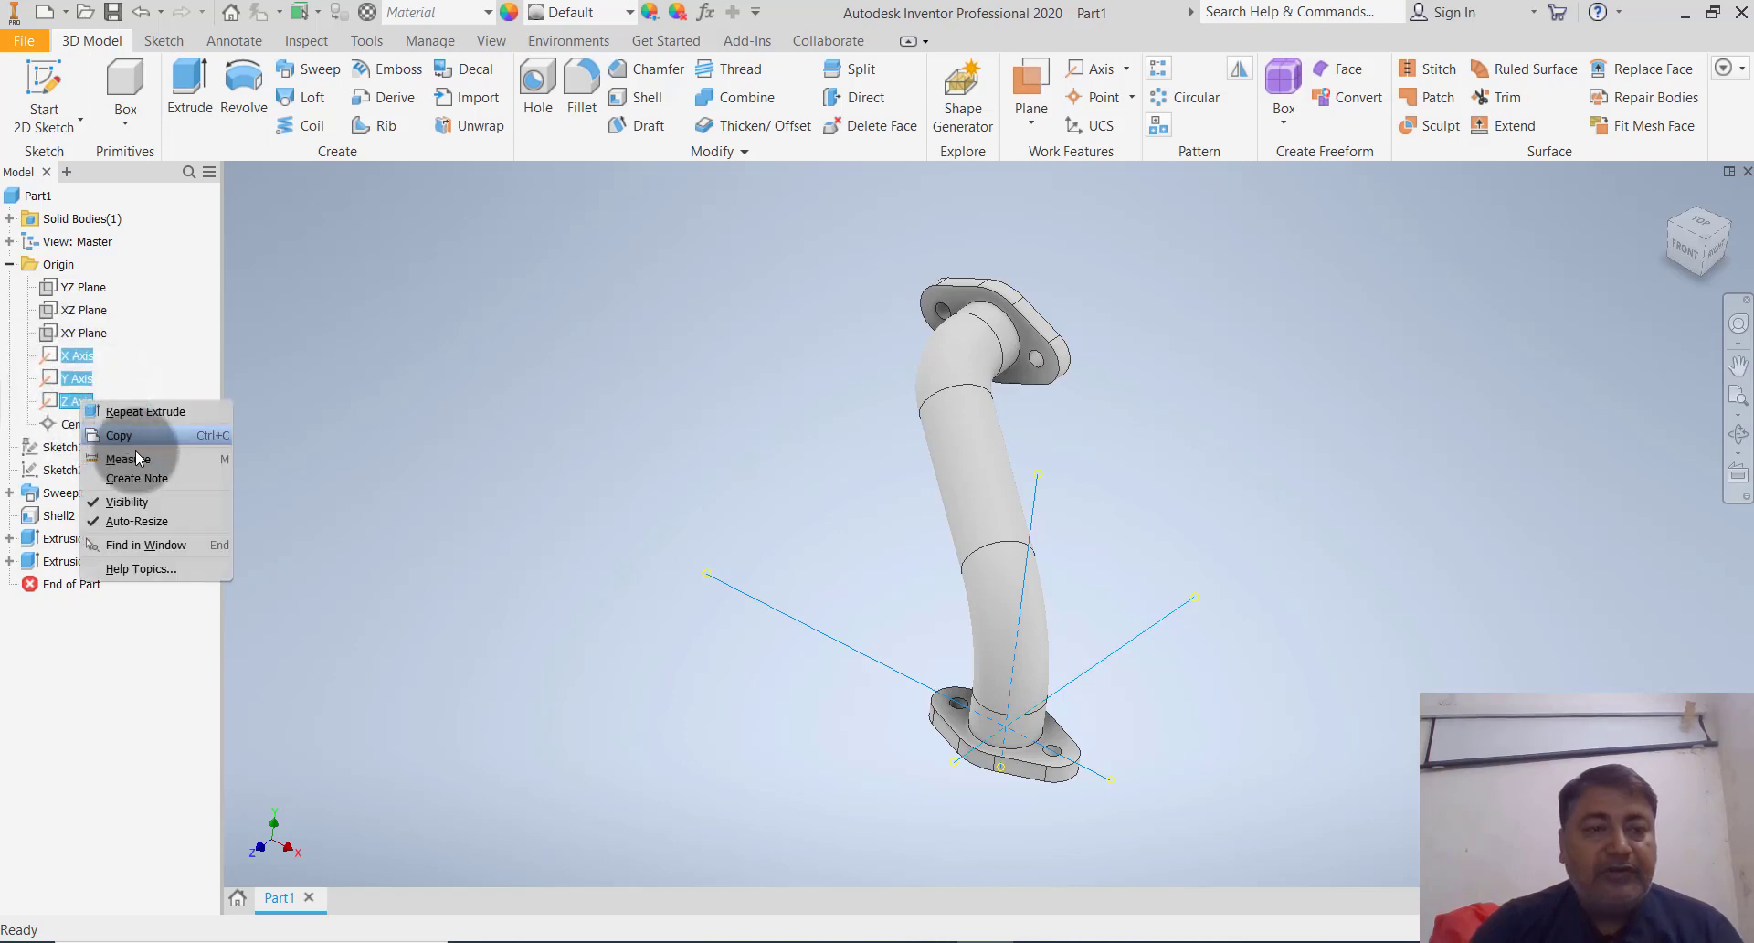
left_click(137, 501)
middle_click_drag(1286, 464, 1307, 504, "shift")
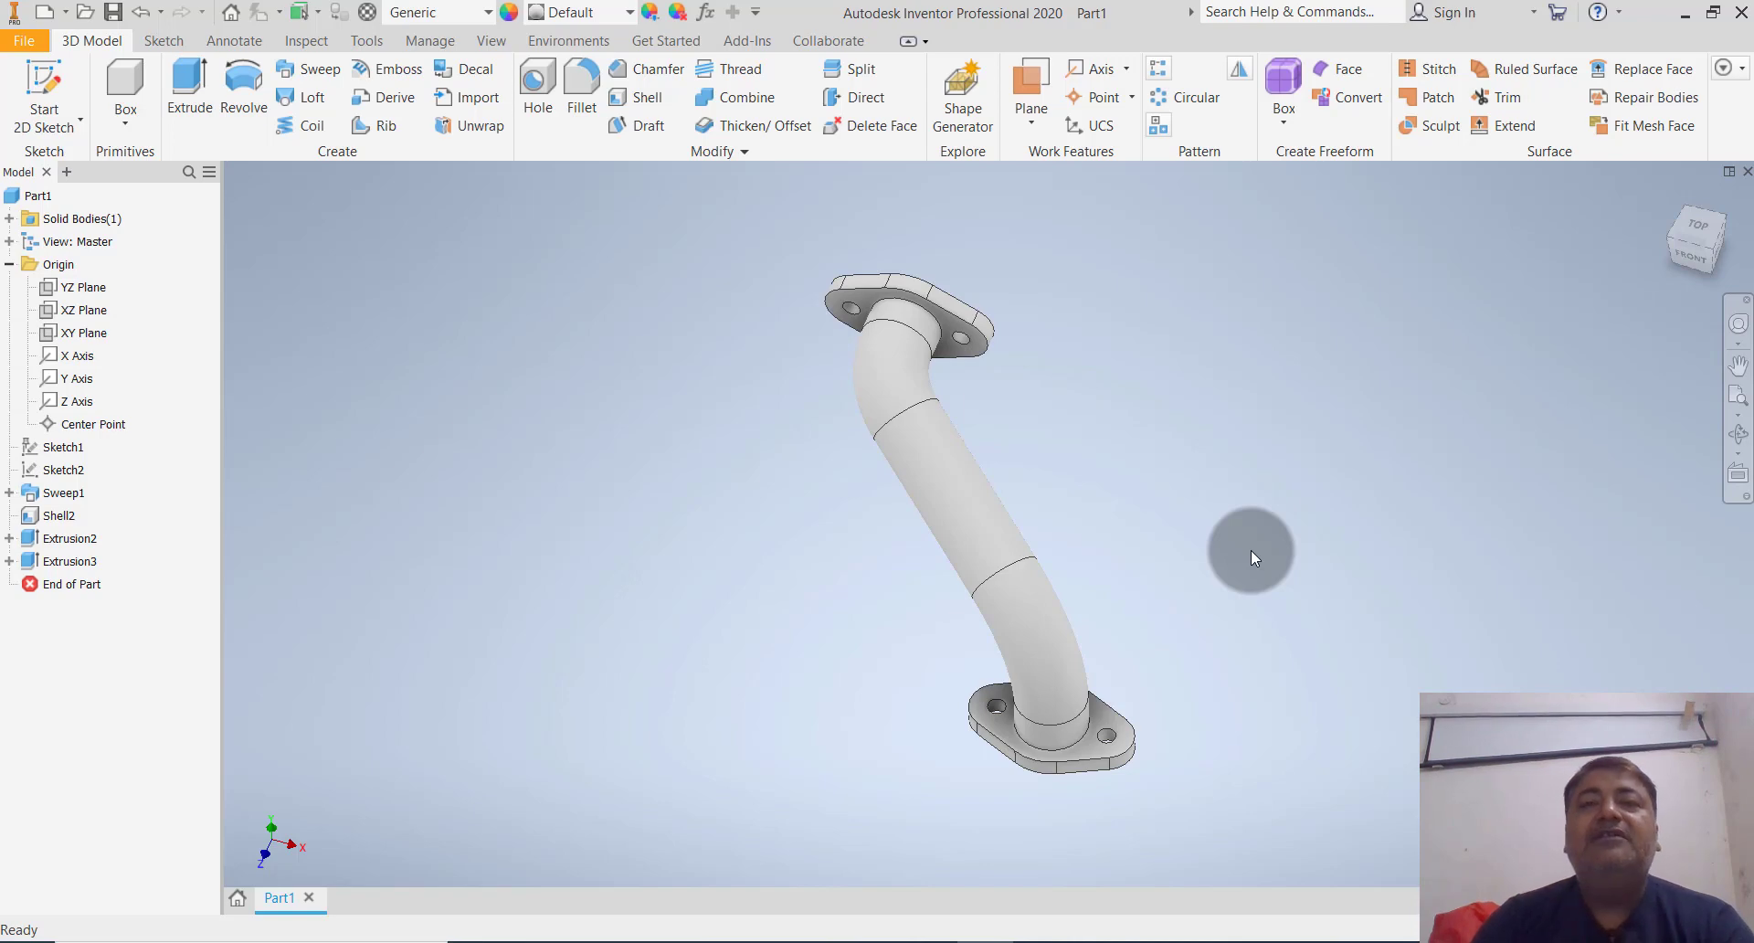
middle_click_drag(1176, 519, 1154, 473)
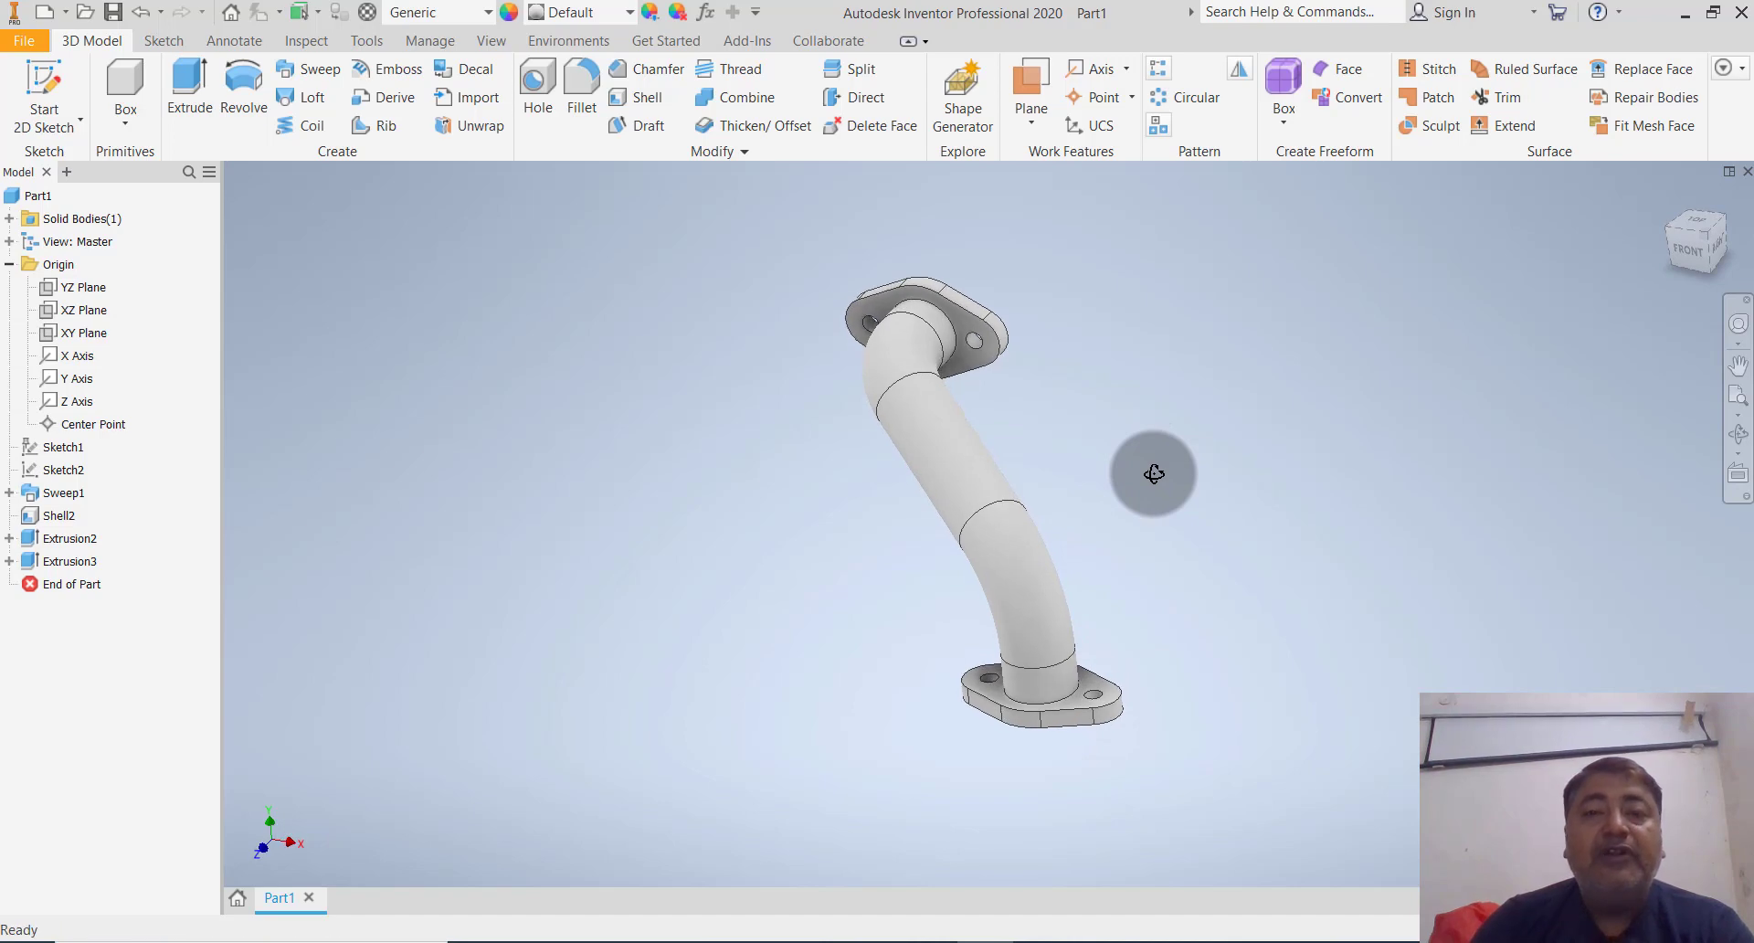